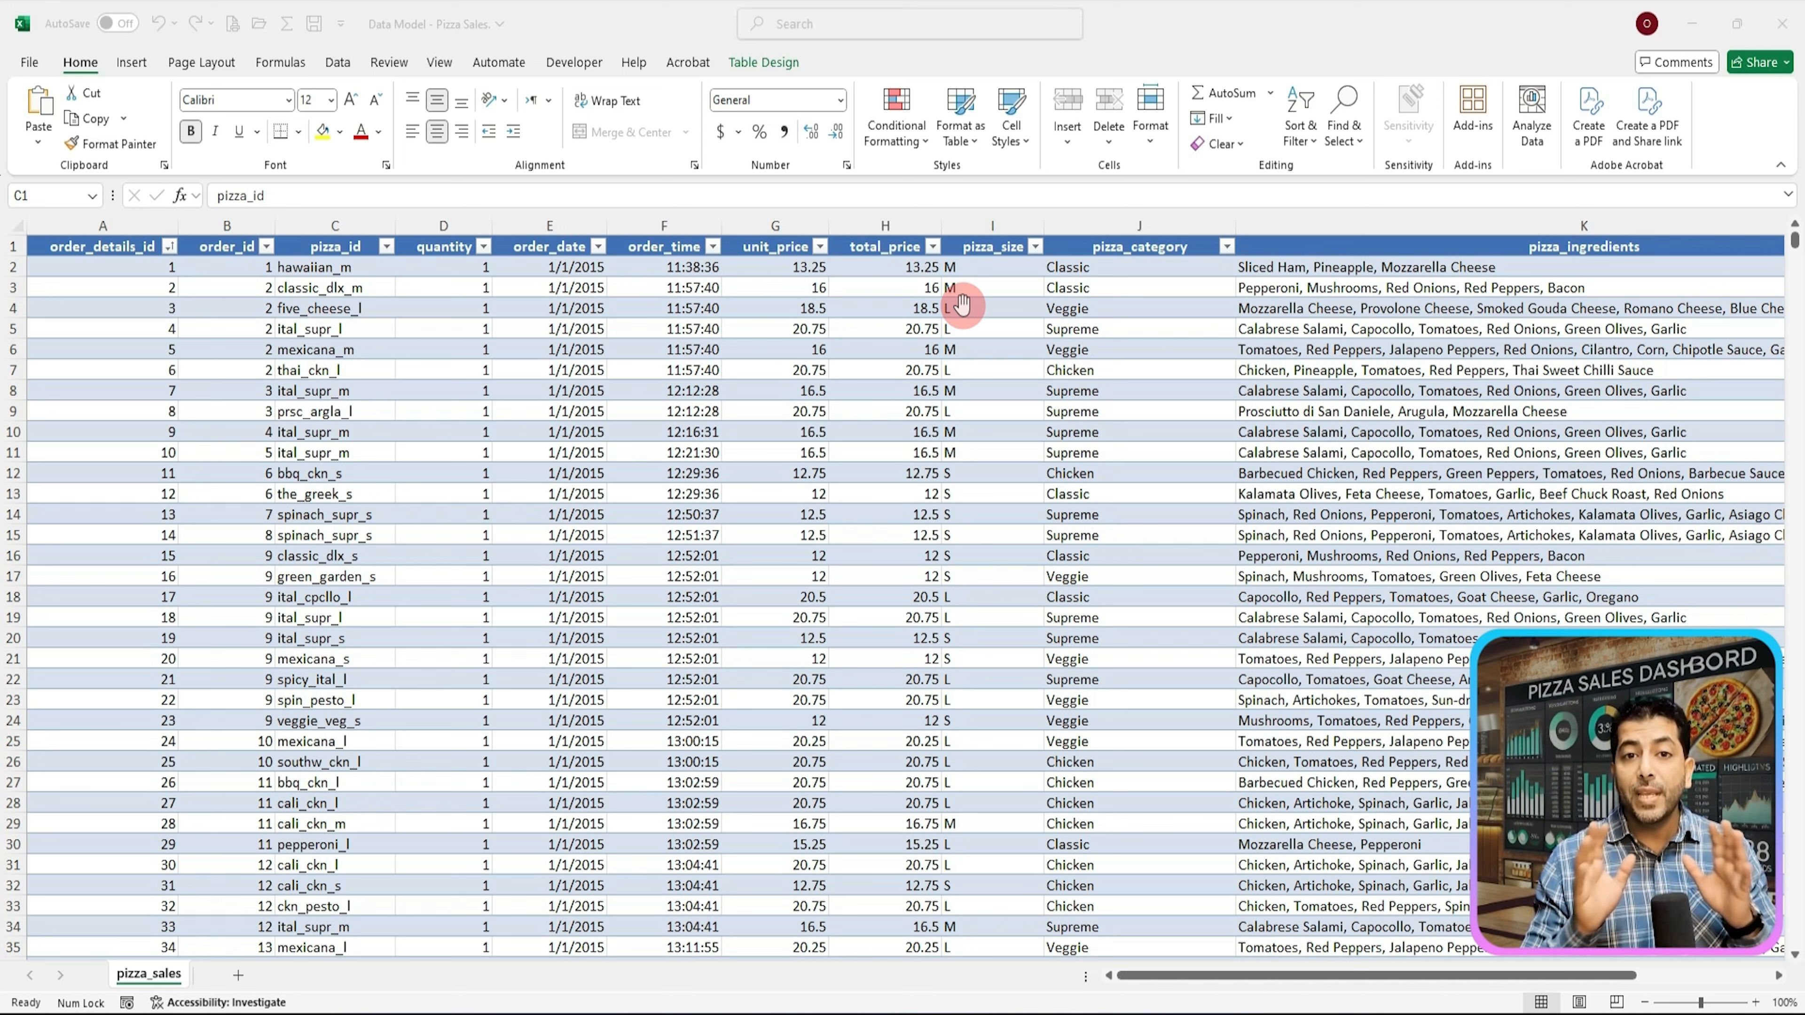
Step: Review the table's columns one by one, from pizza_id across to pizza_name
left_click(340, 247)
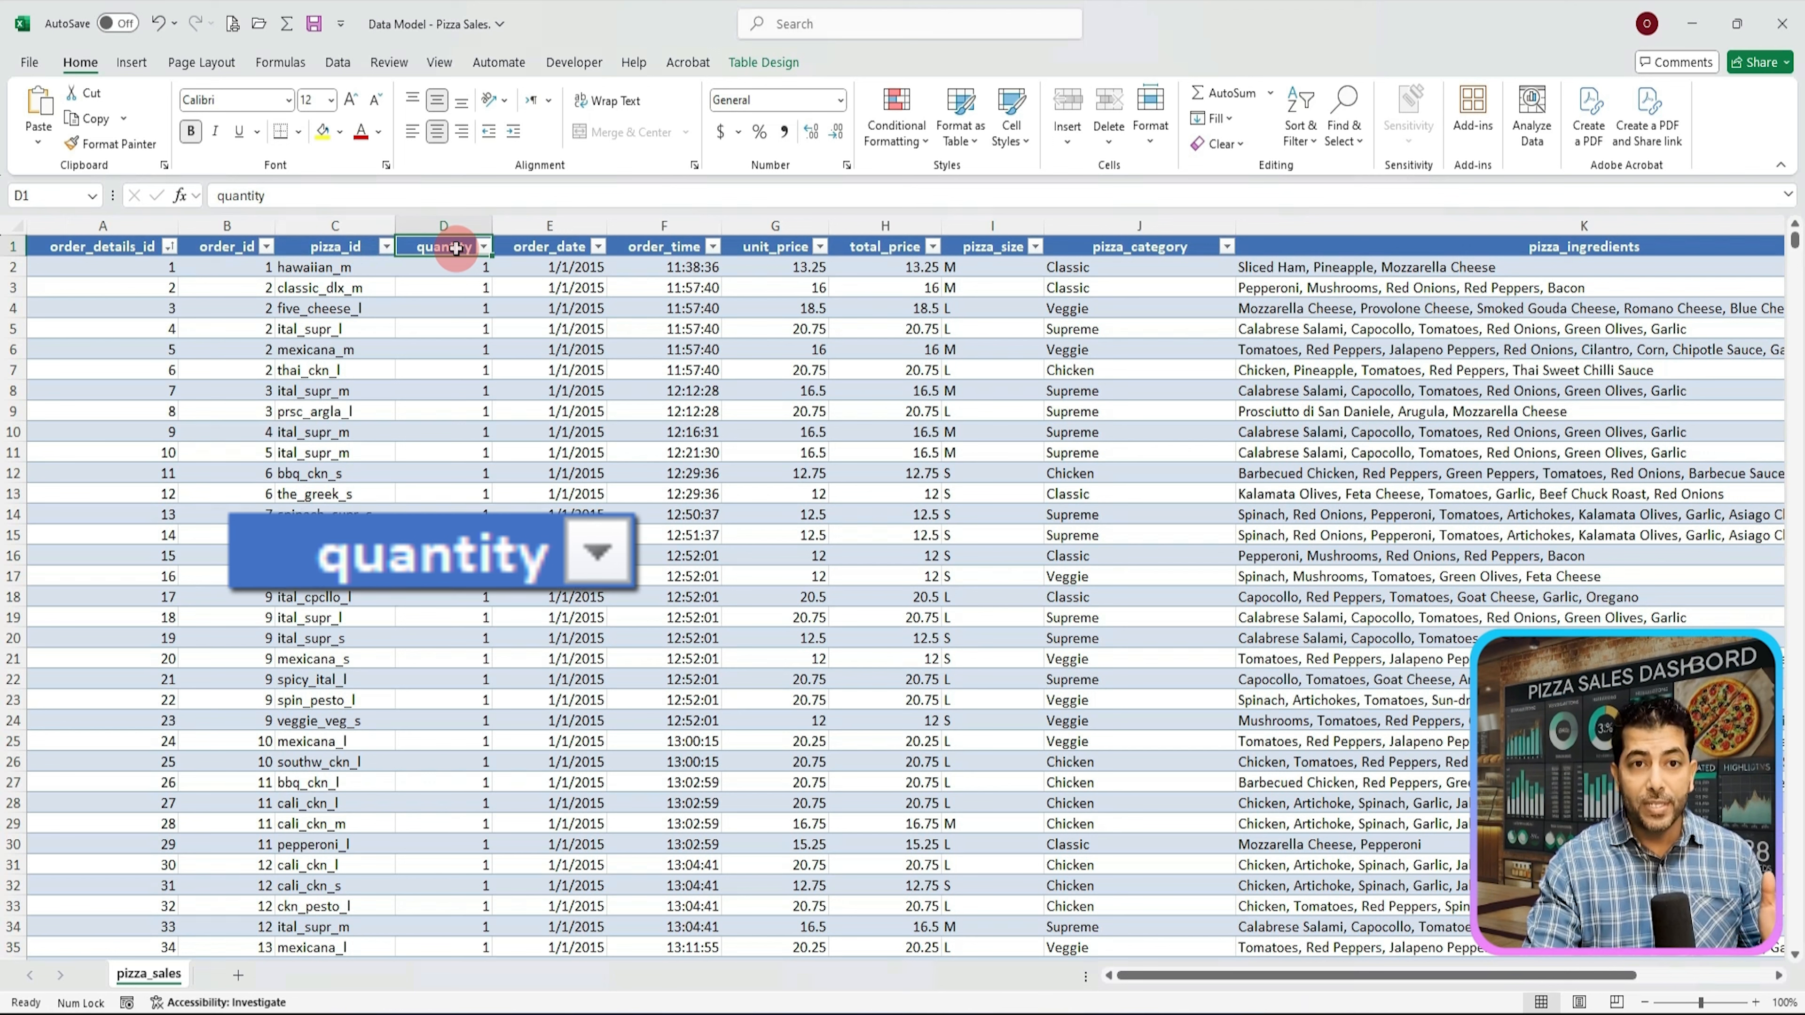
left_click(430, 247)
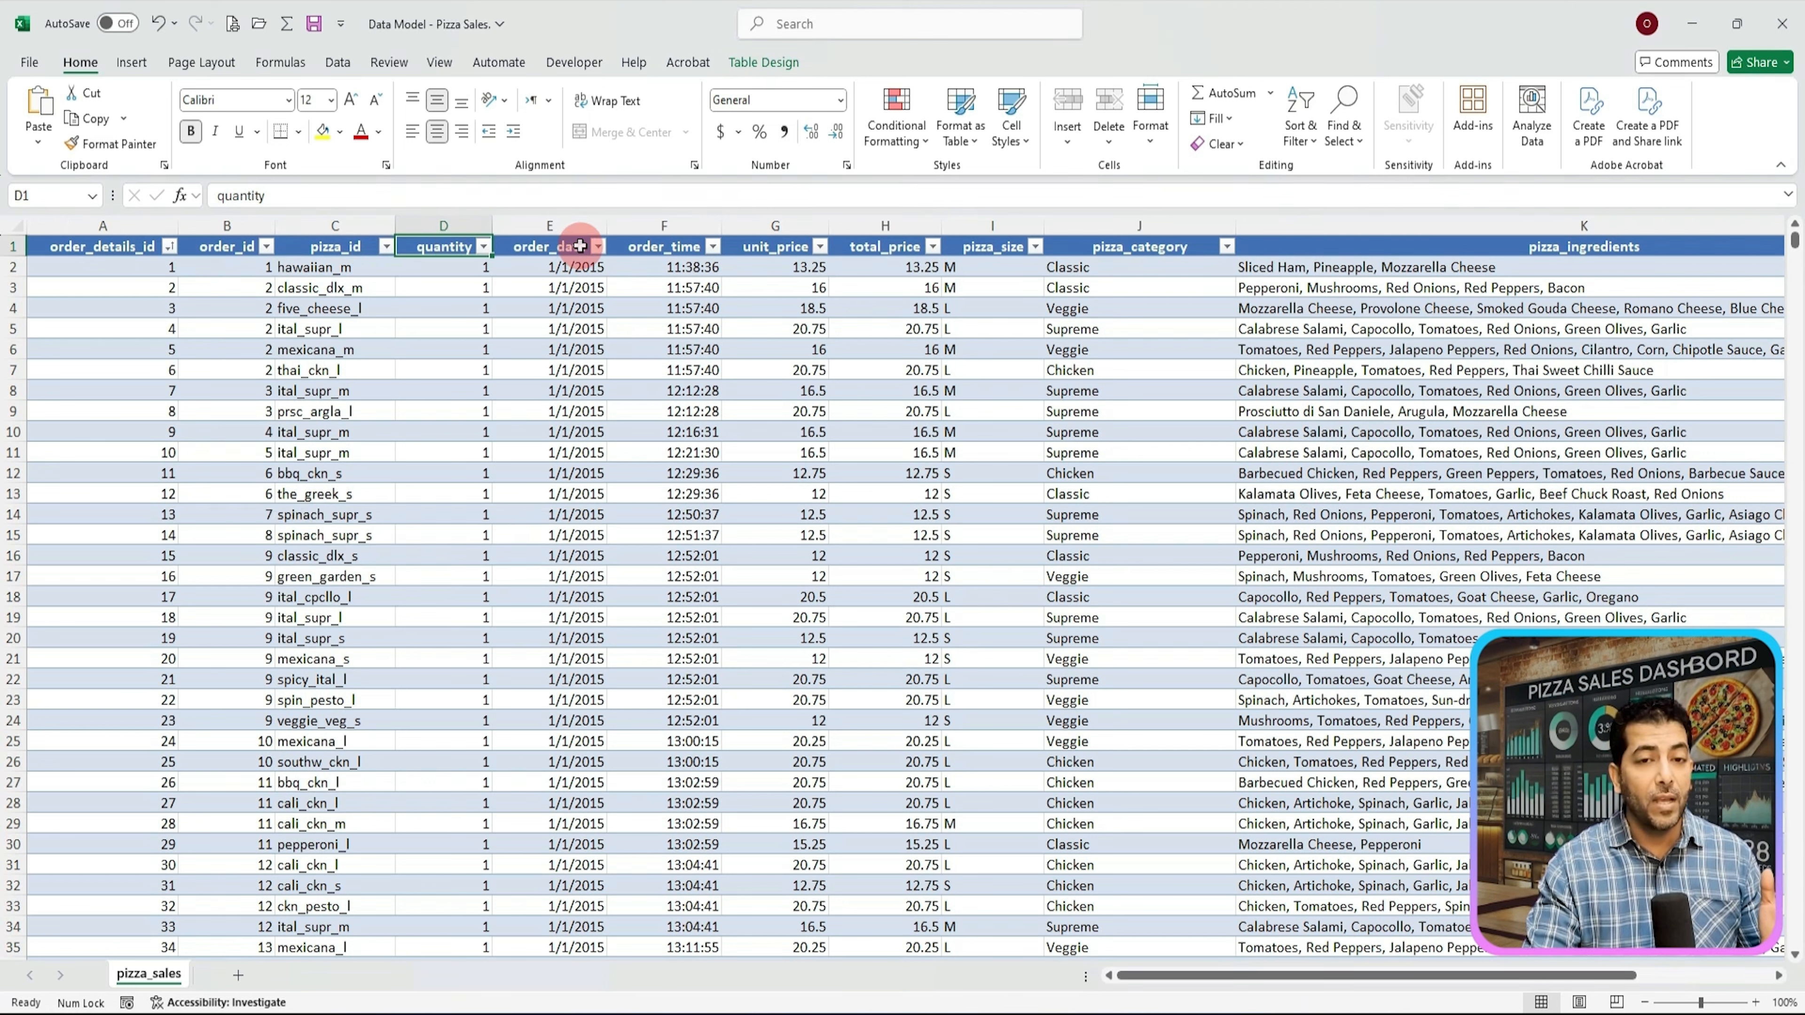
left_click(580, 246)
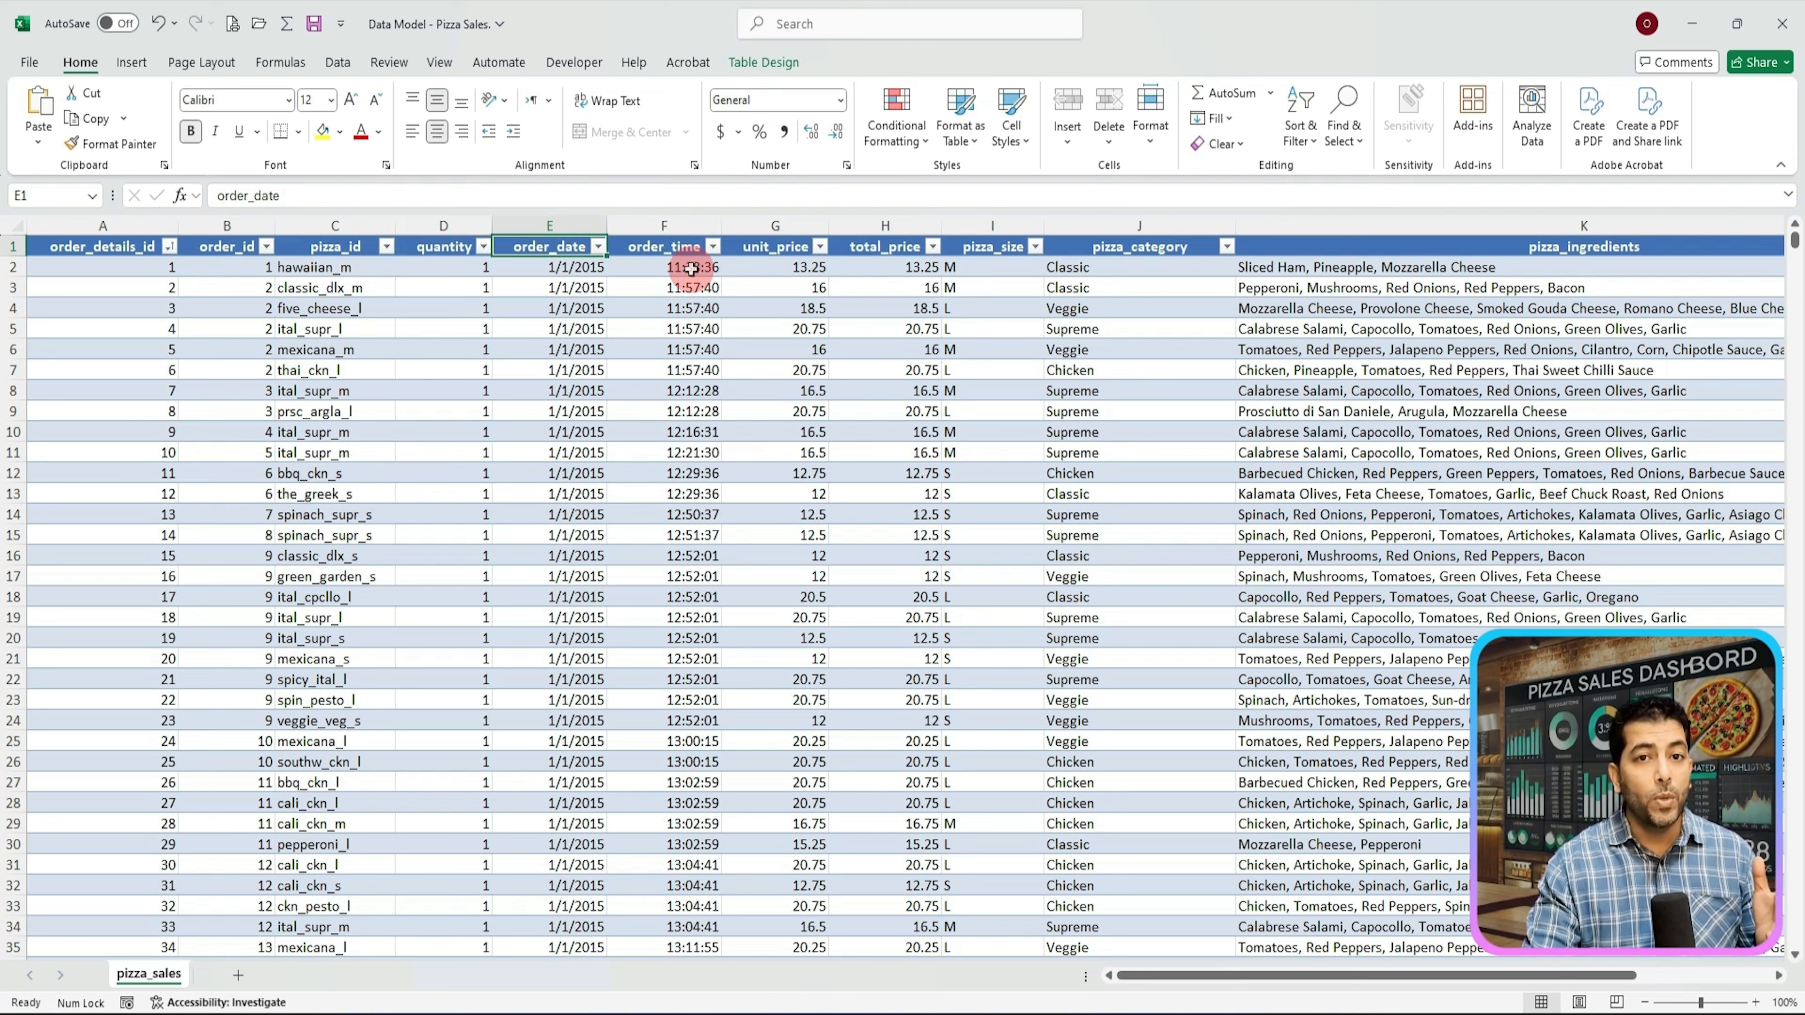
left_click(892, 246)
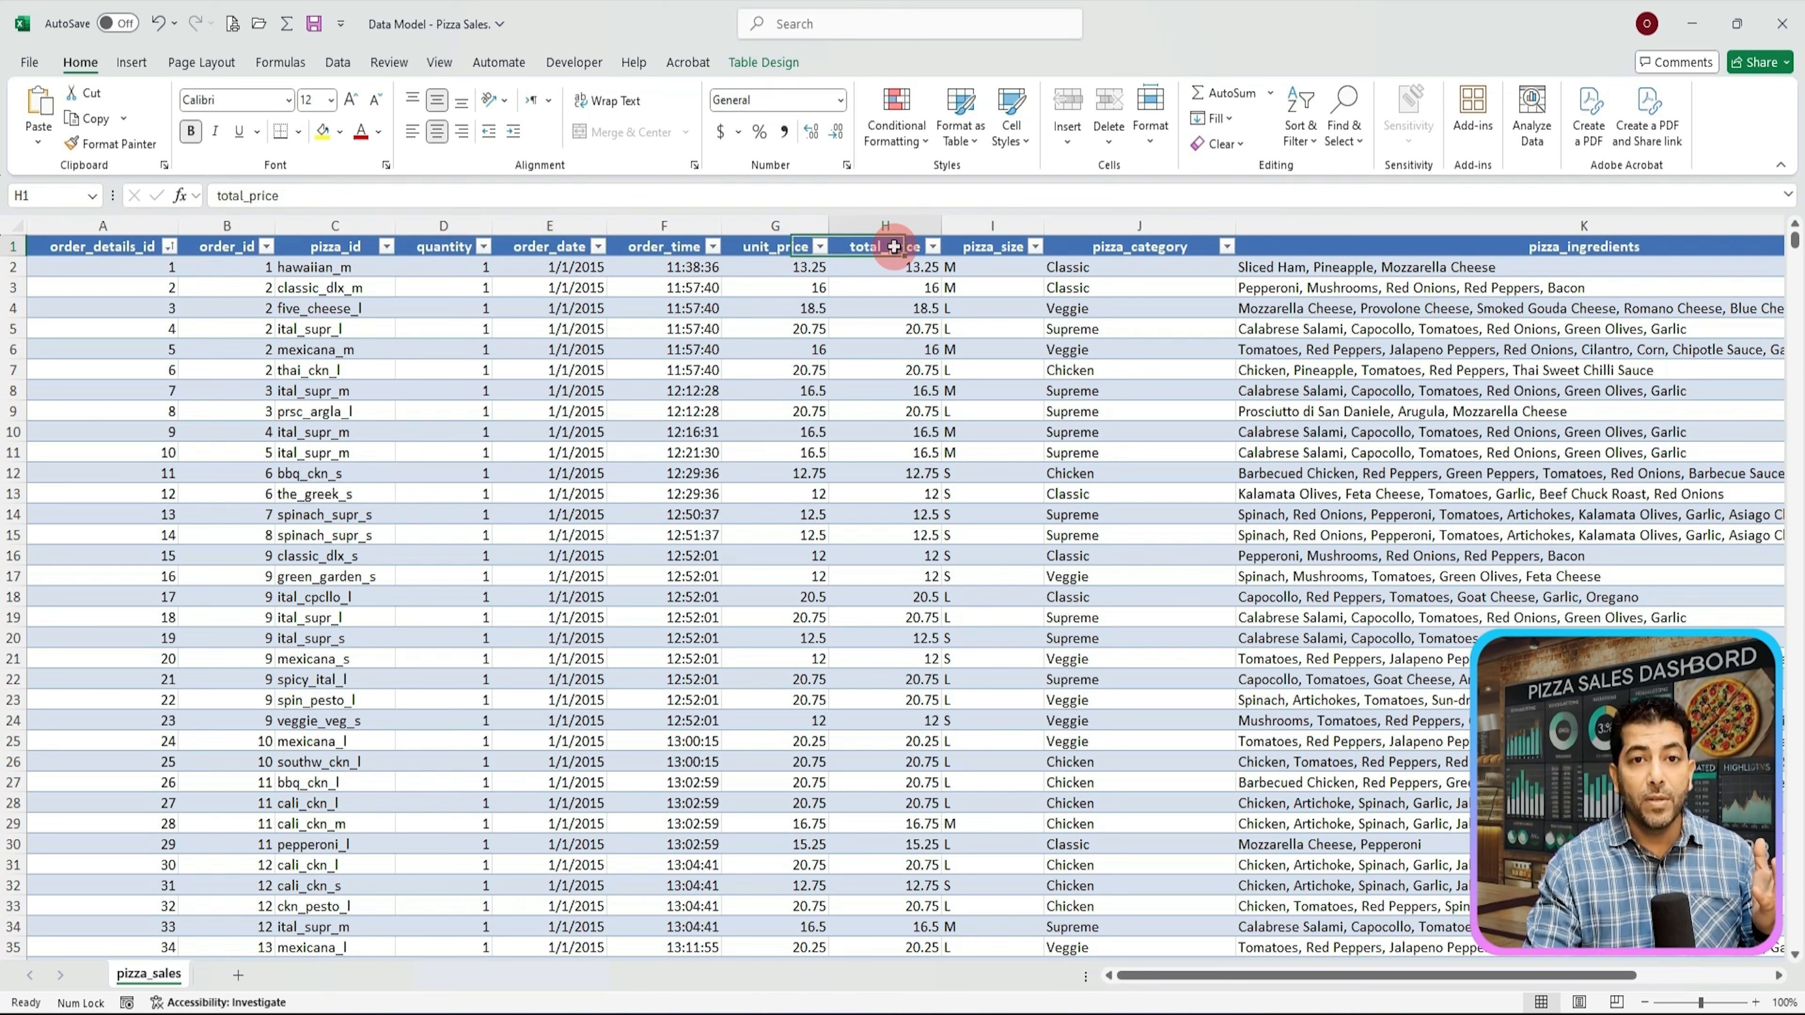
left_click(994, 246)
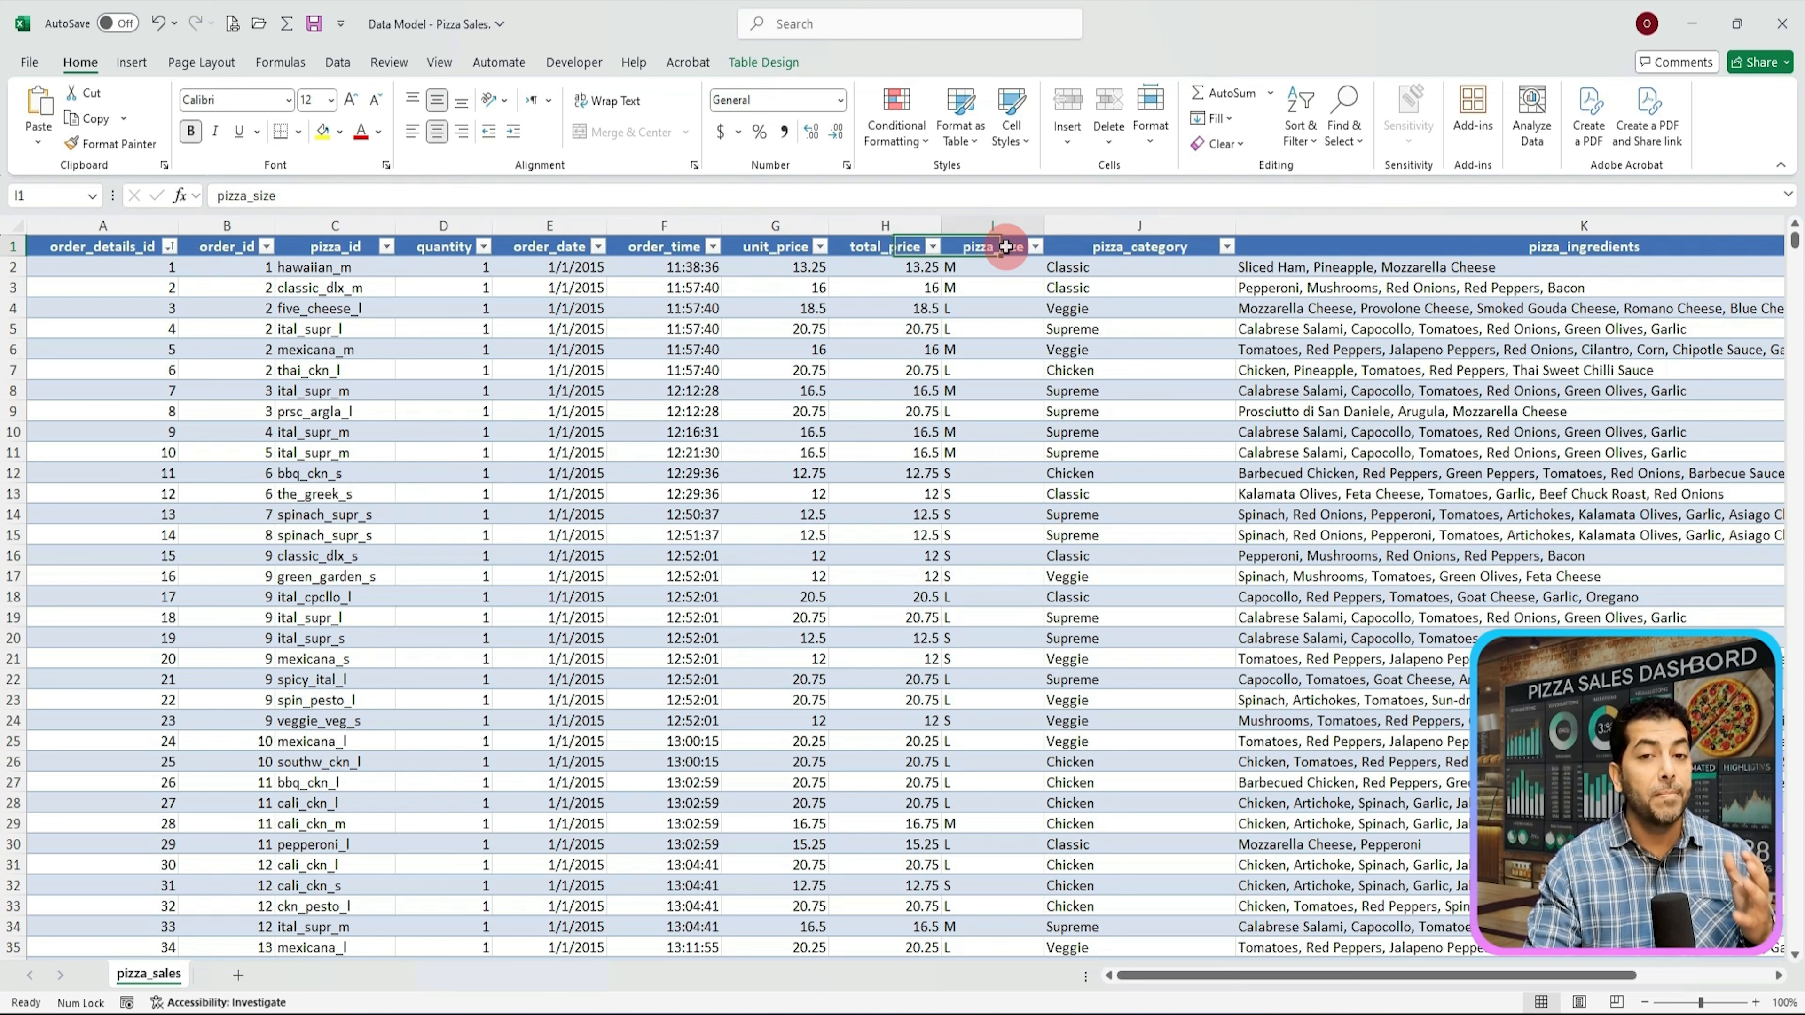
left_click(1107, 248)
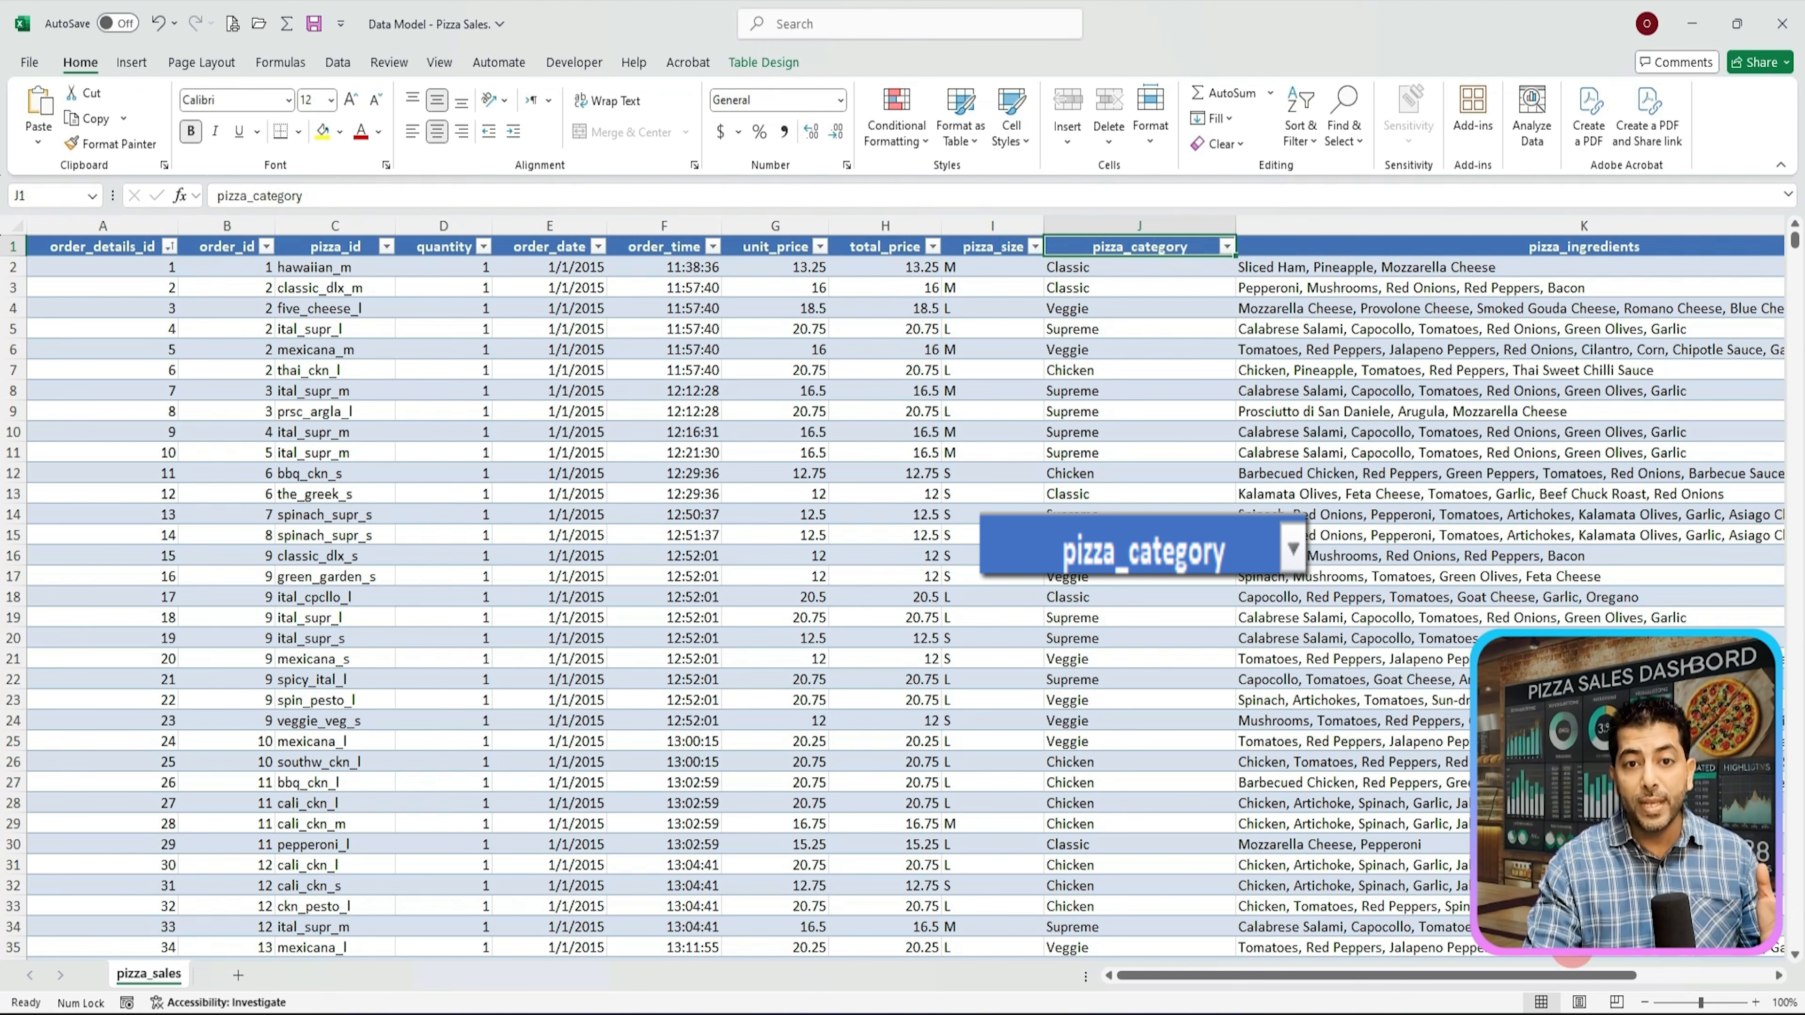
scroll(1642, 359, "right", 3)
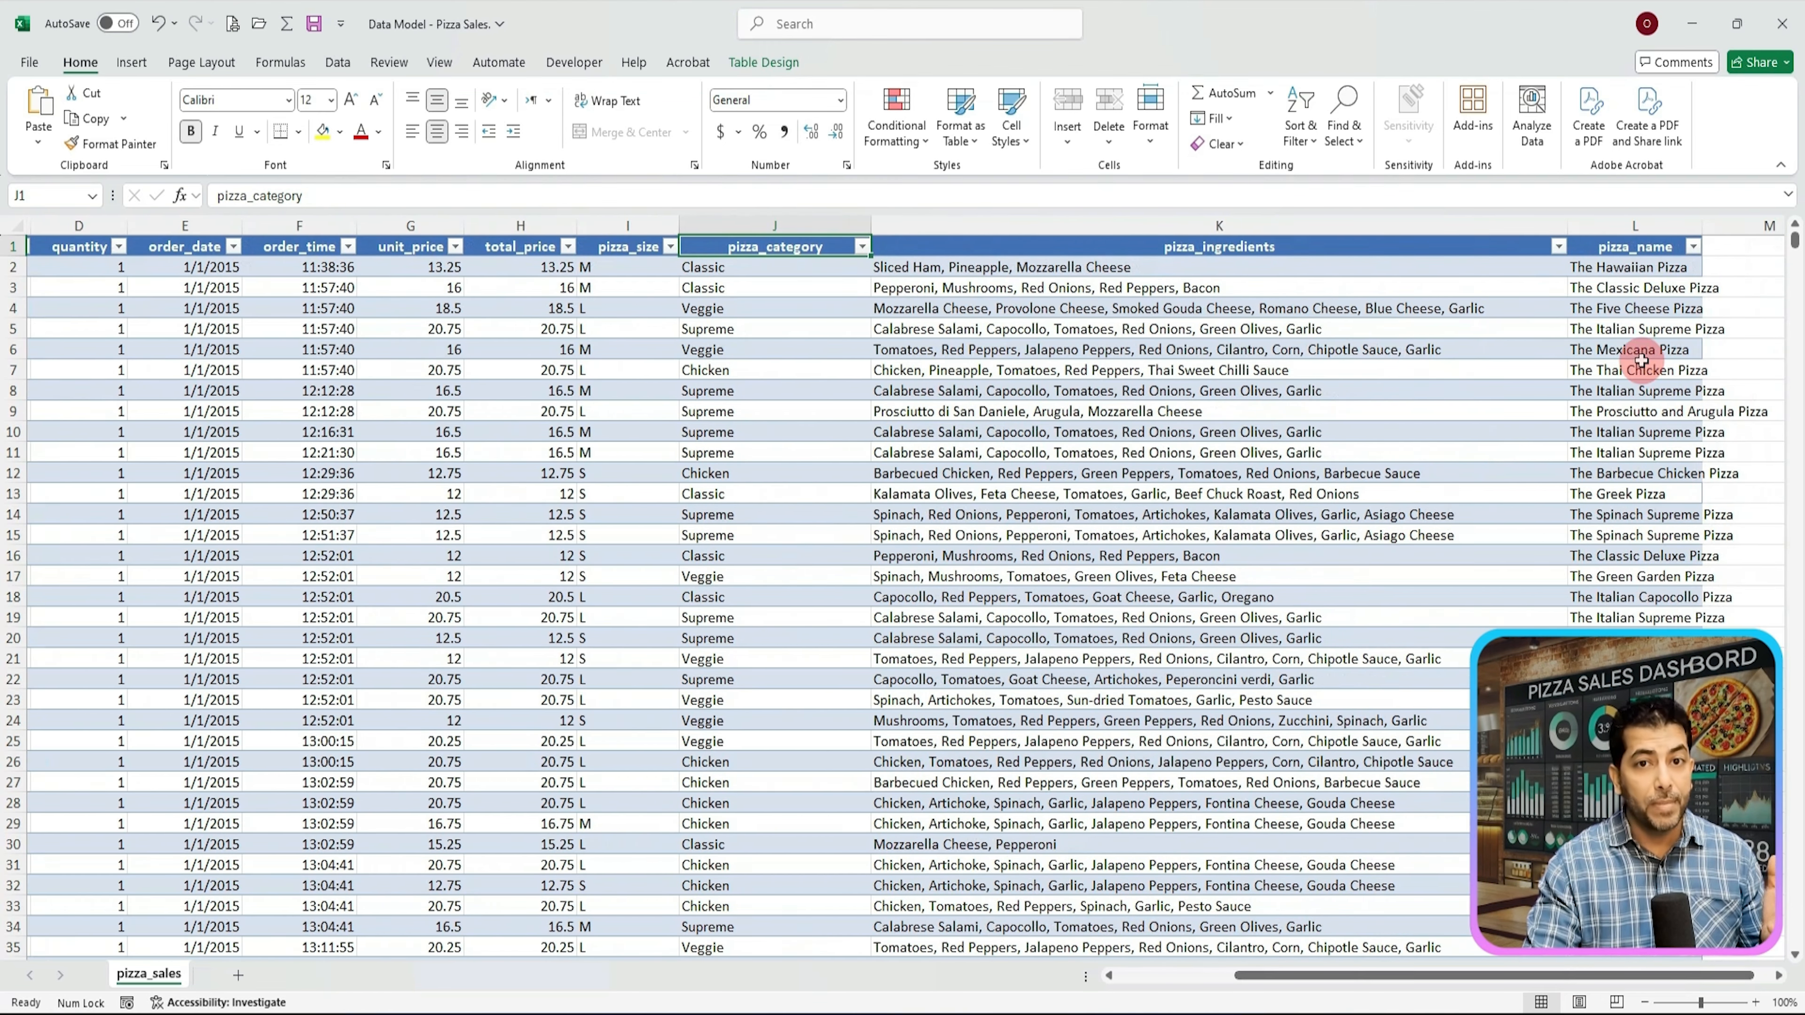
left_click(1635, 247)
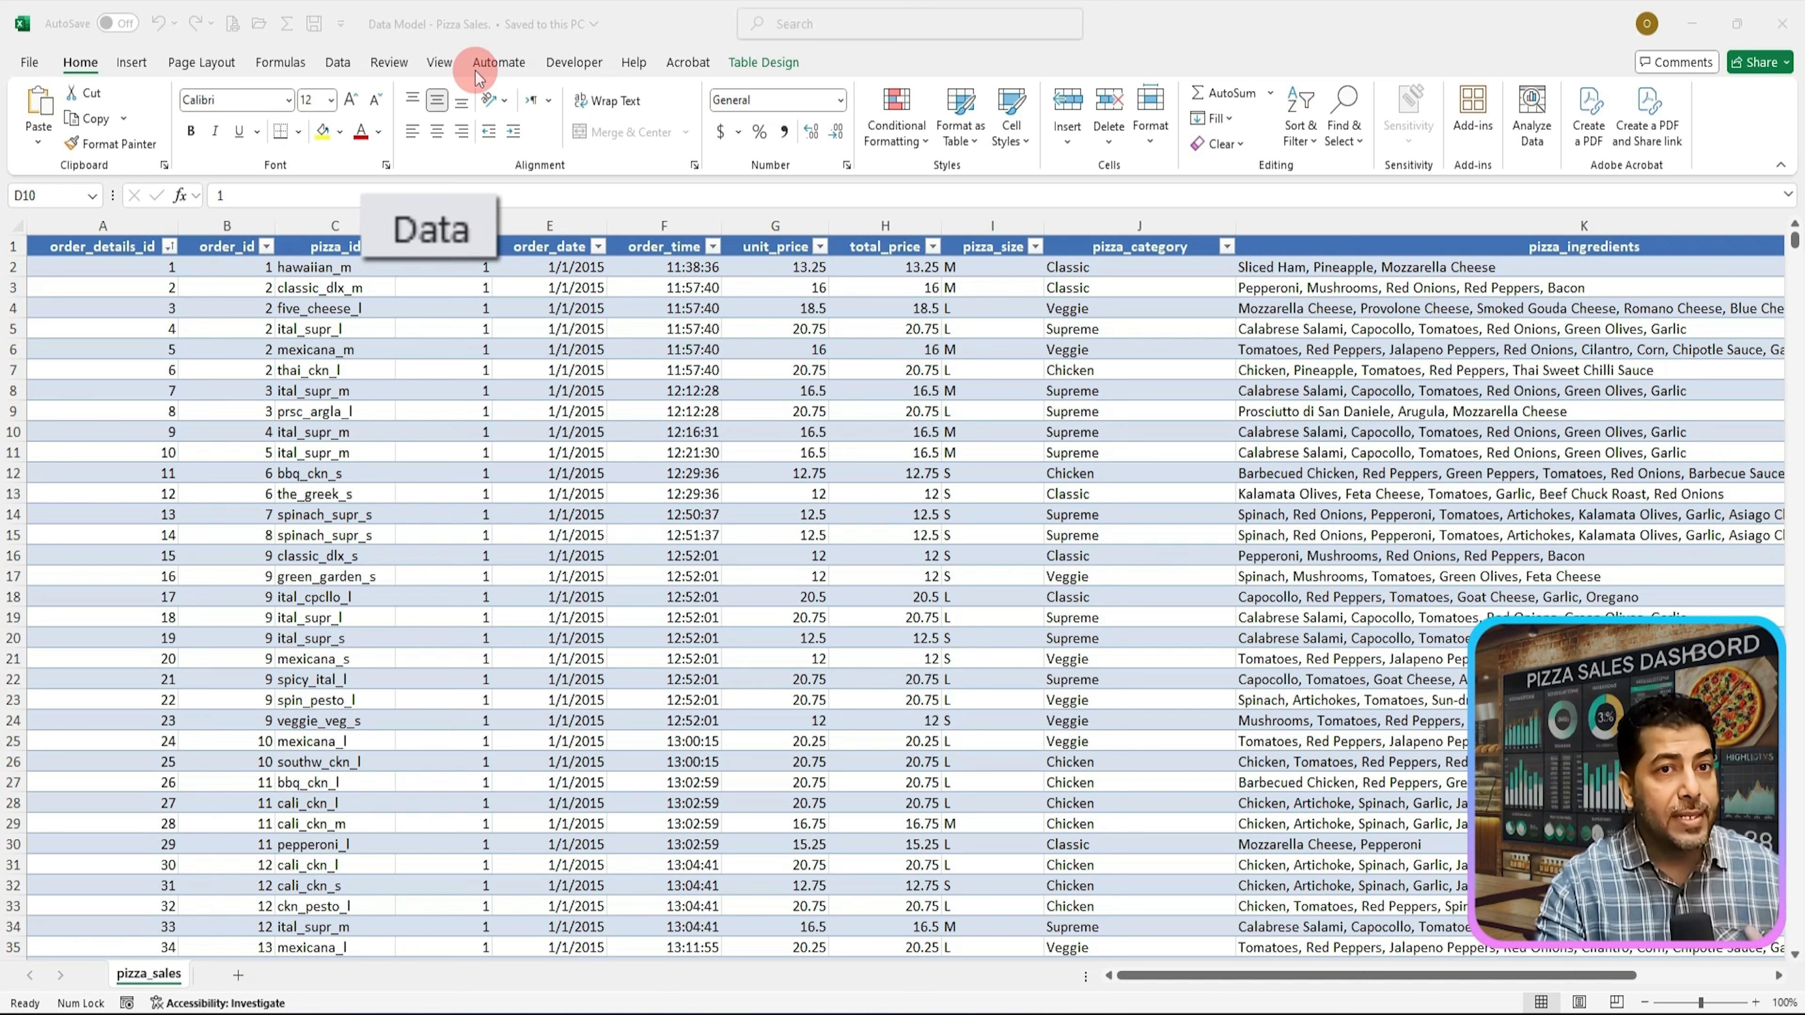
Step: Run Remove Duplicates on the pizza_sales table with all columns and headers included
left_click(339, 64)
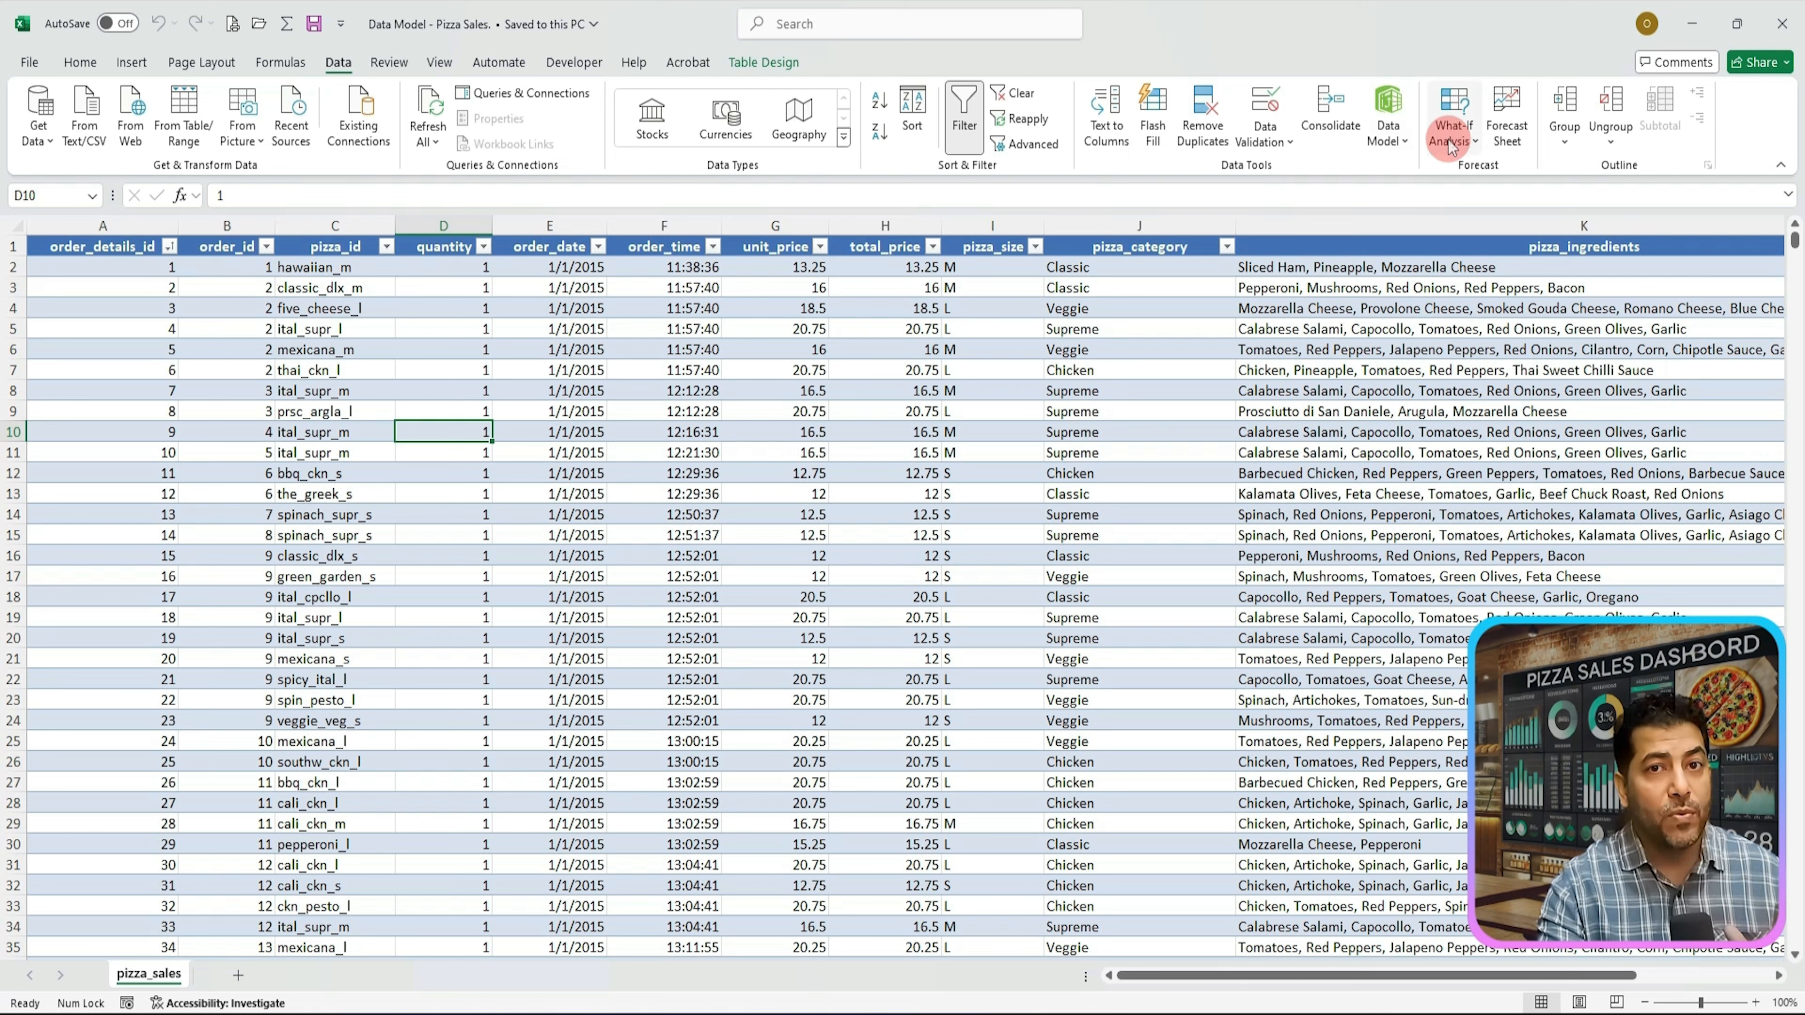
left_click(1203, 121)
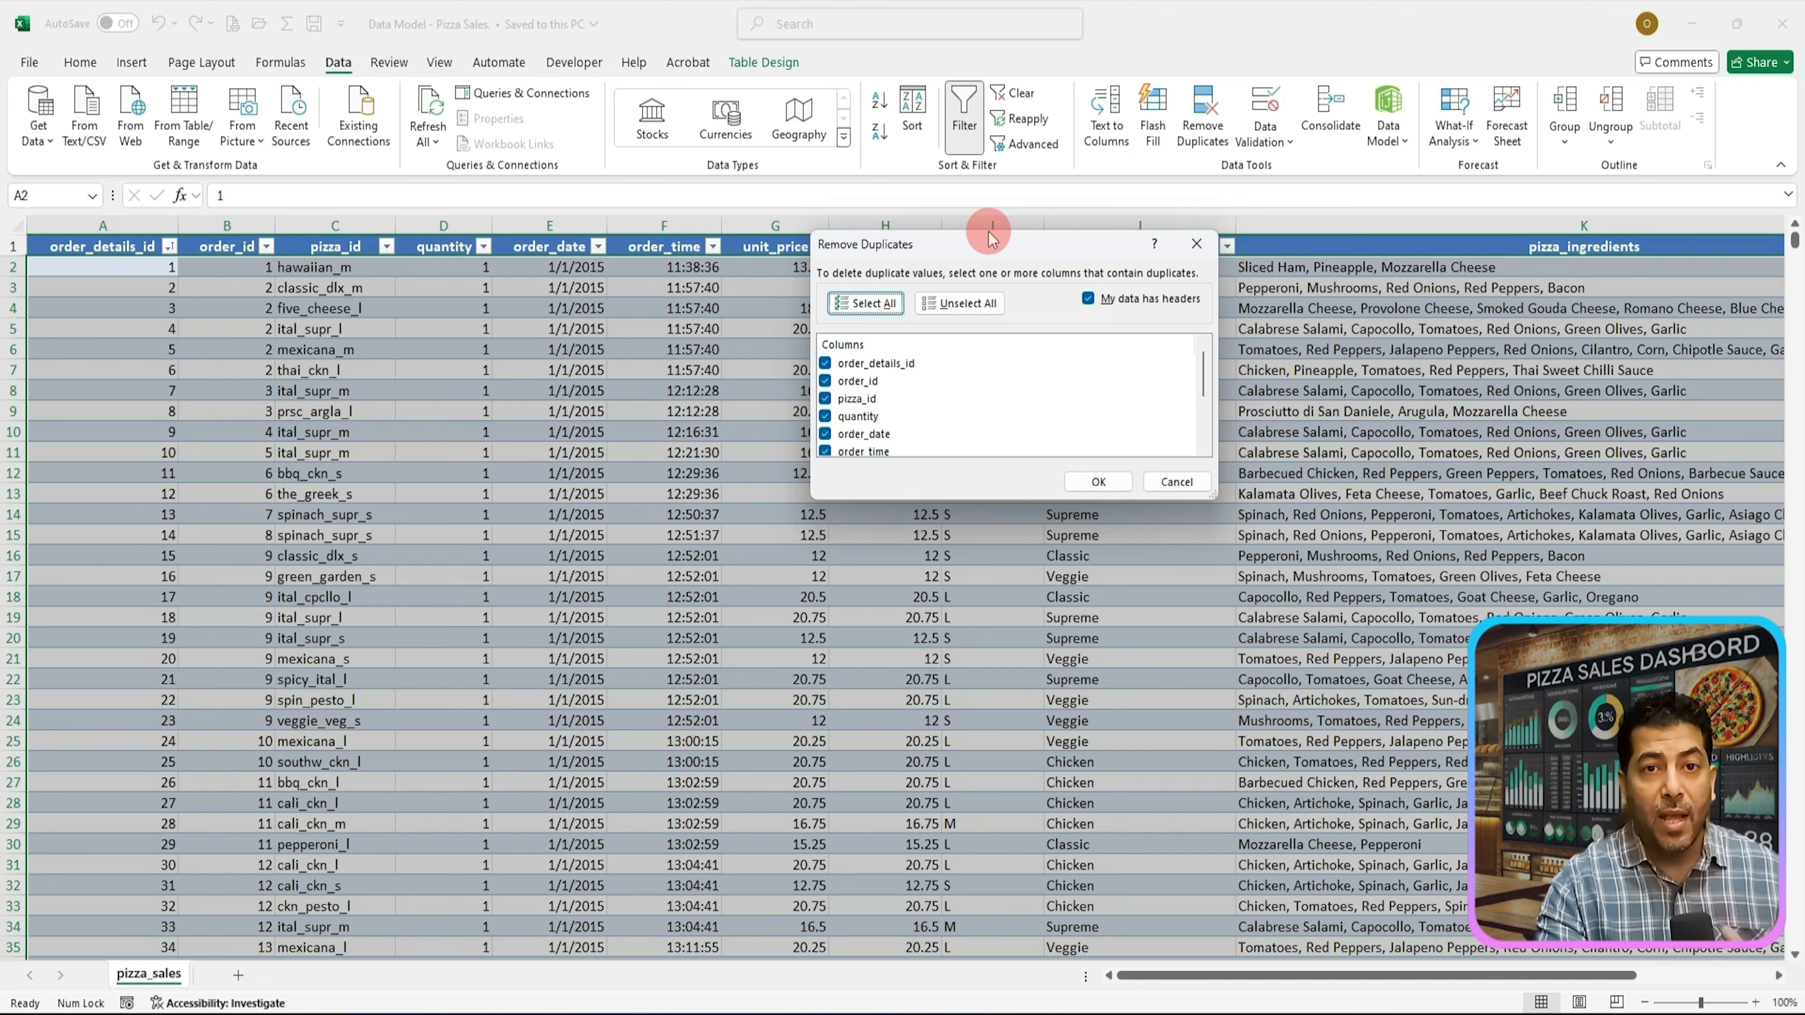
left_click_drag(973, 253, 668, 263)
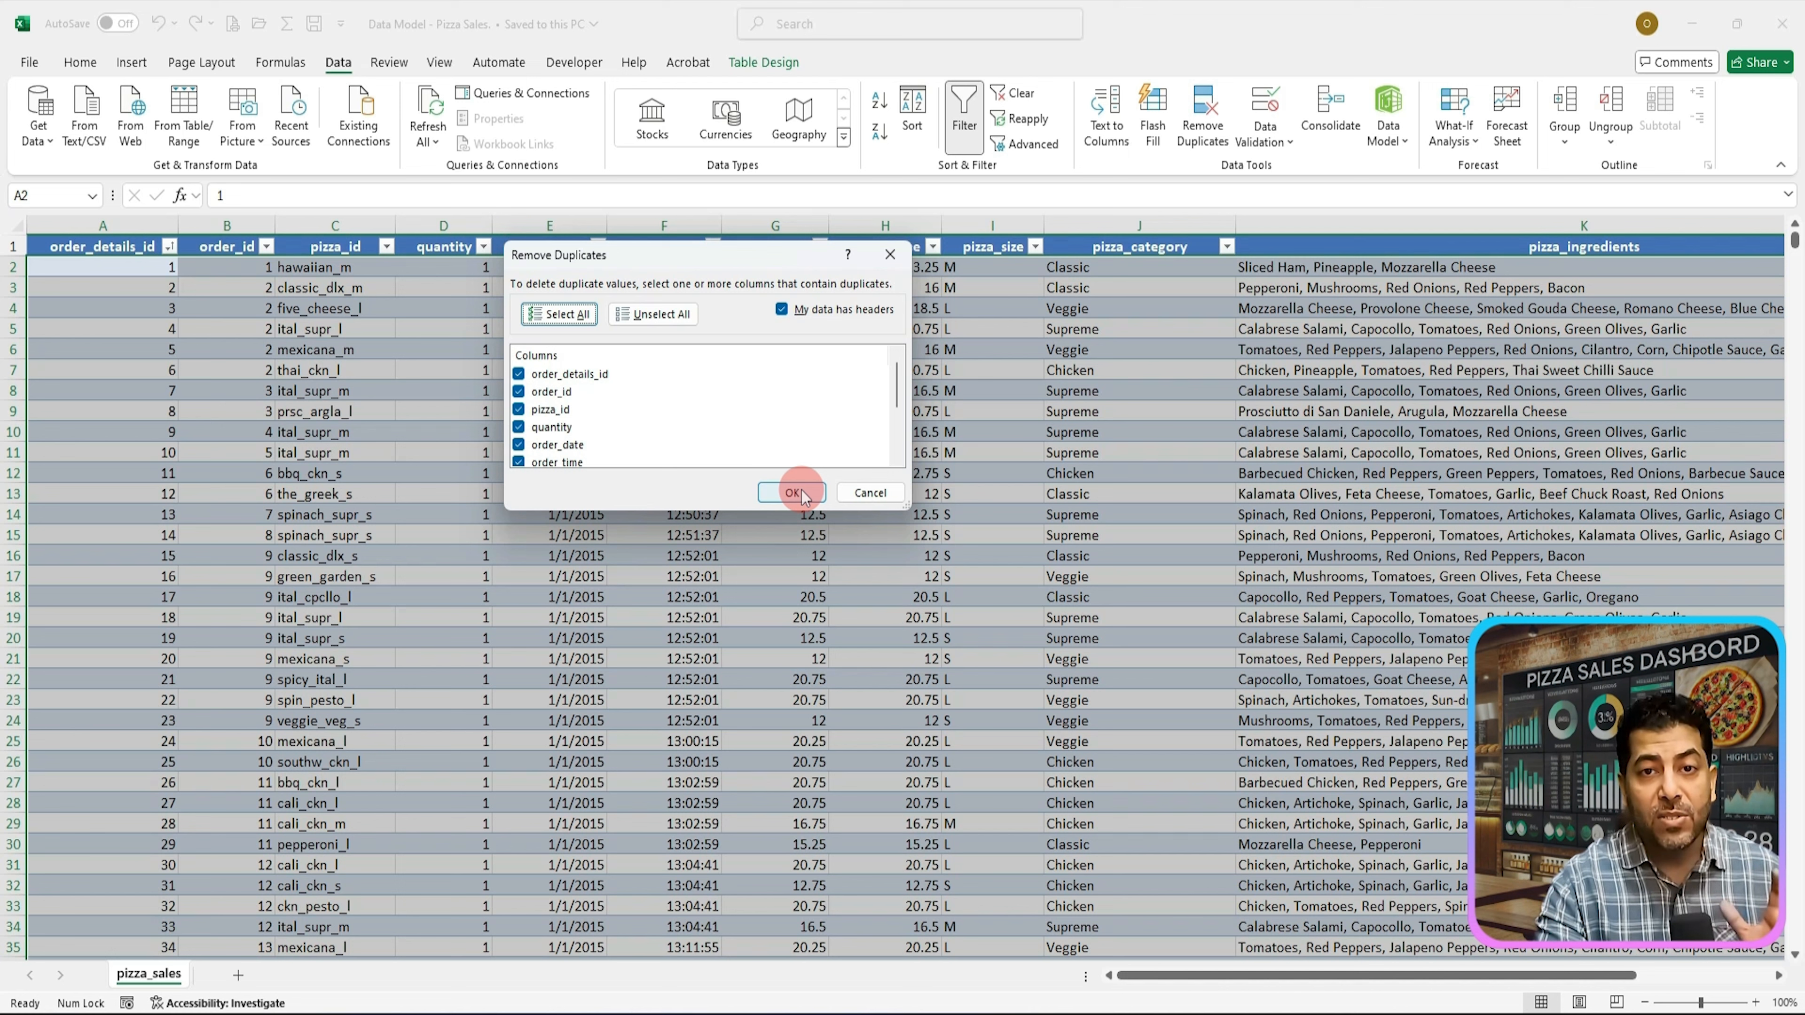
left_click(795, 493)
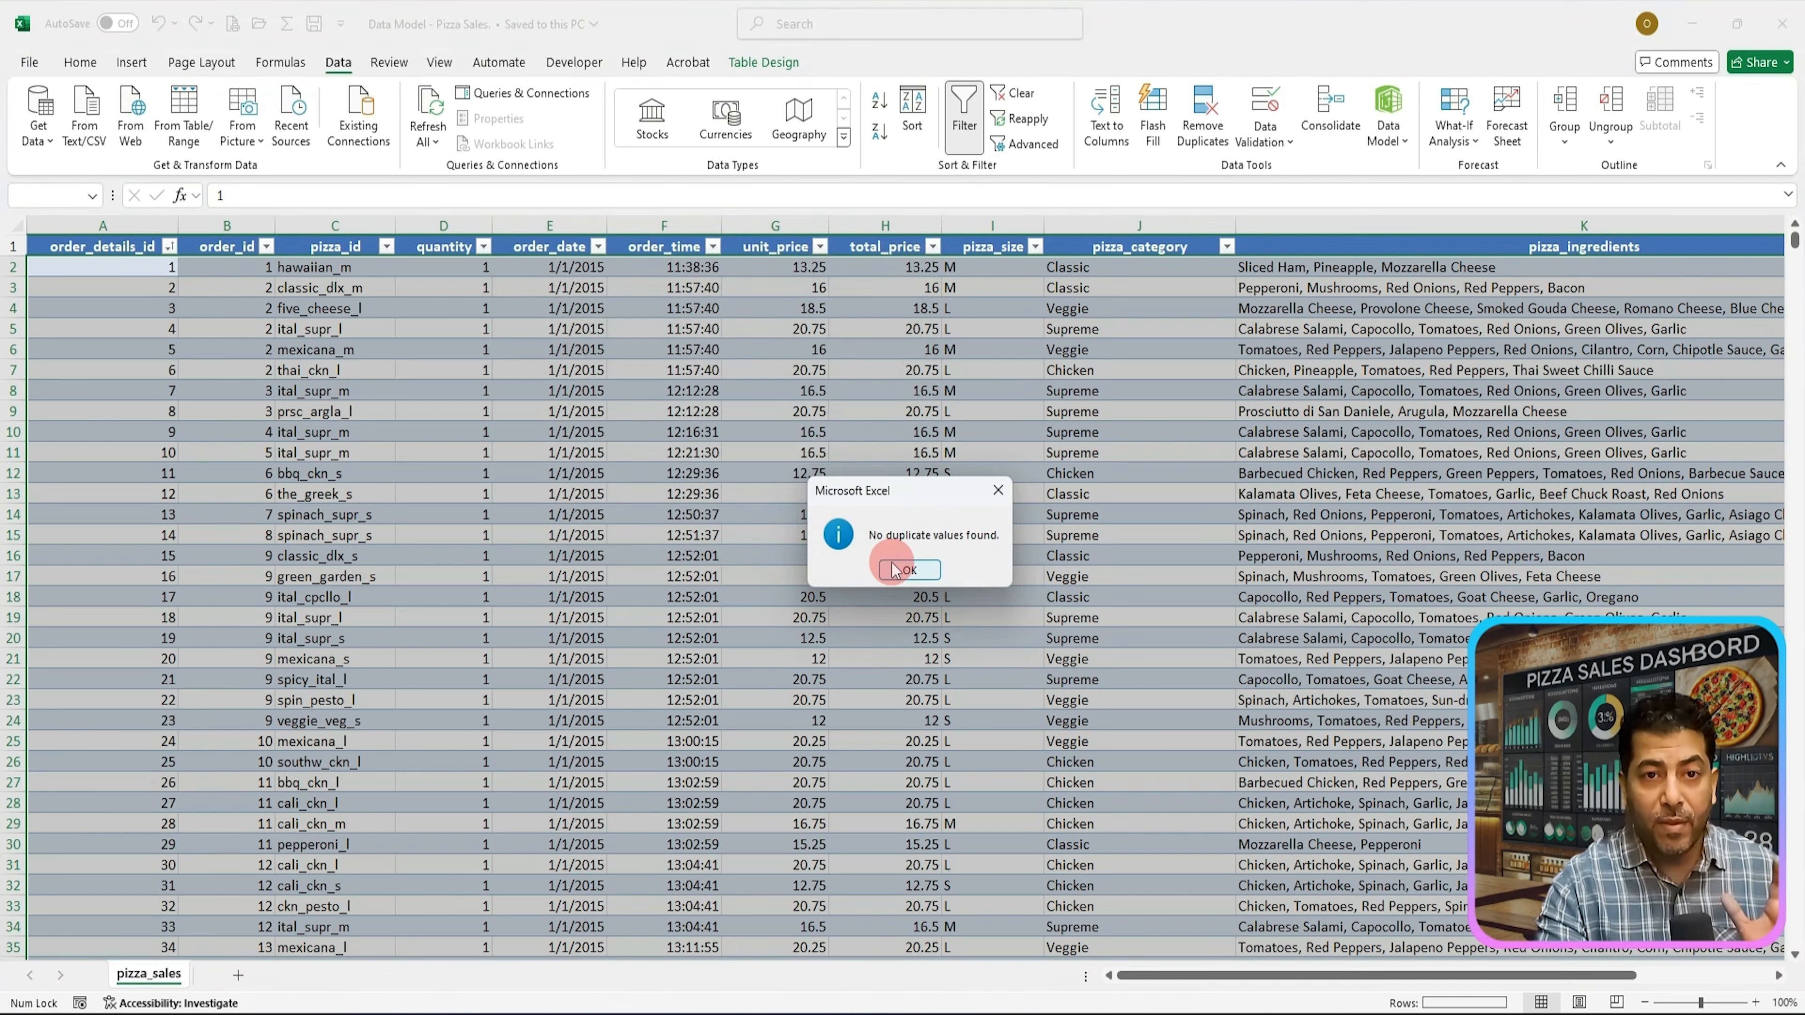
left_click(910, 571)
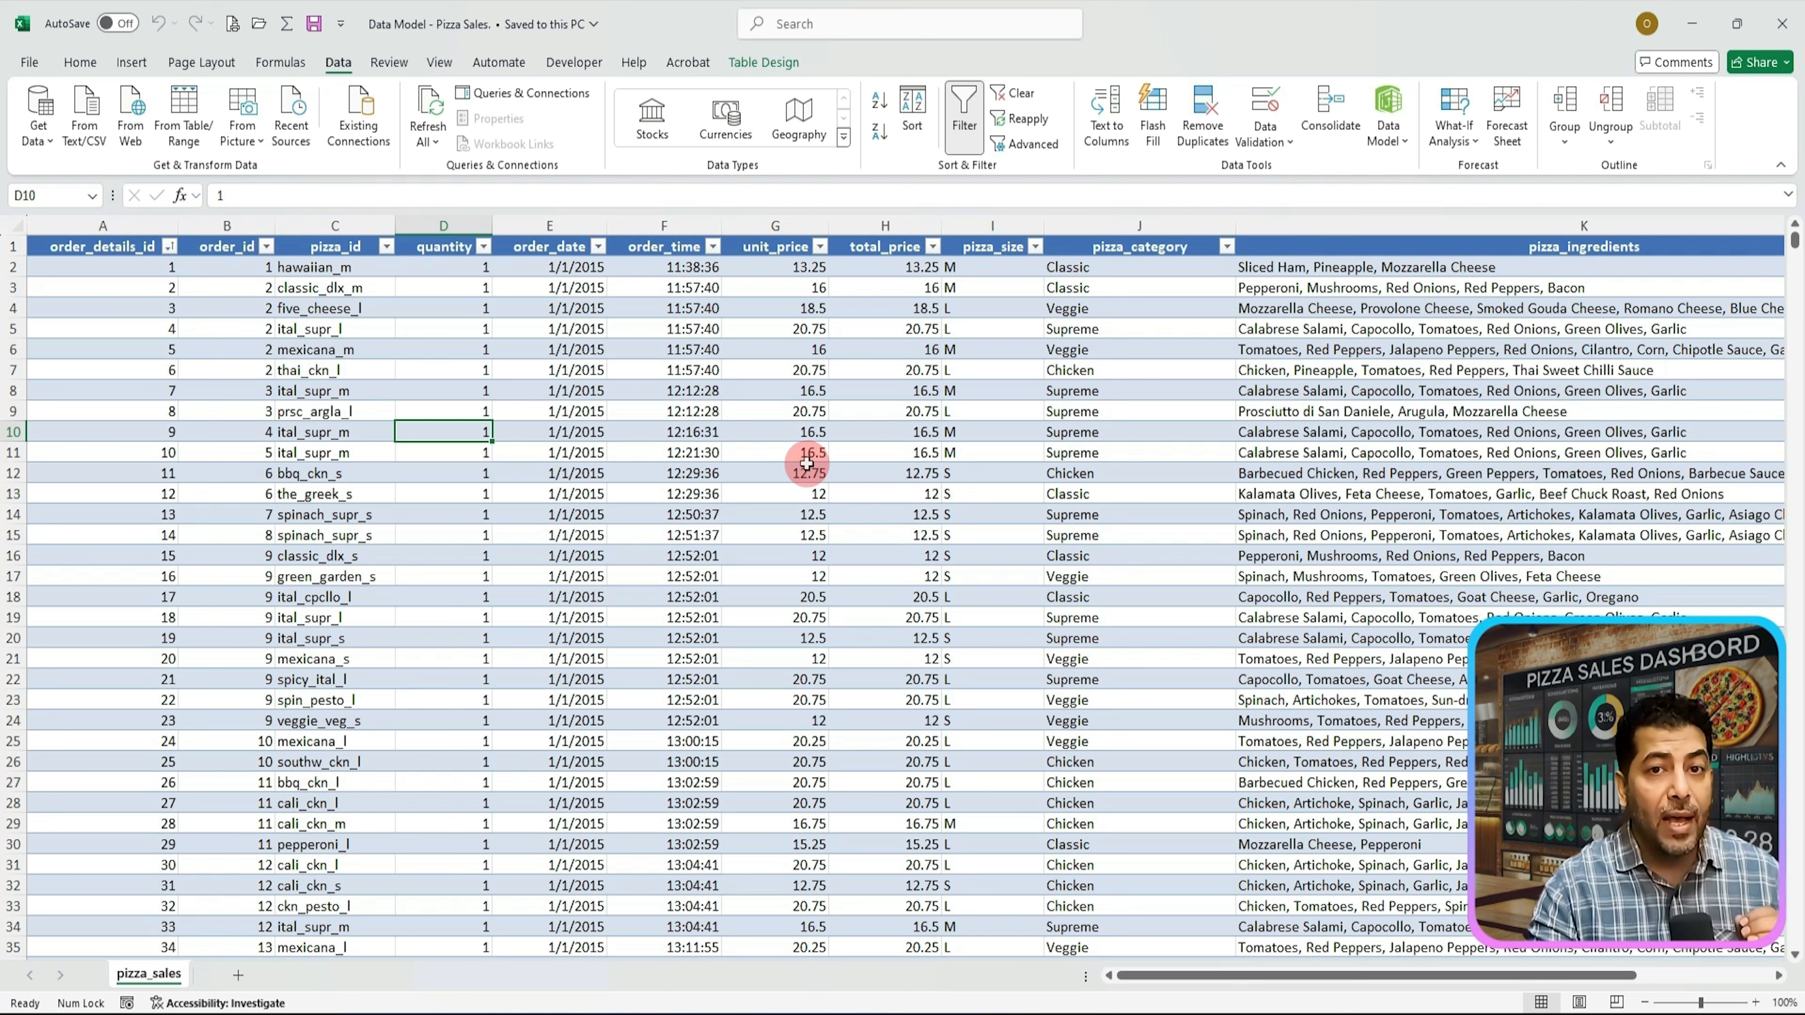
Step: Select the whole table and add a conditional formatting rule that fills blank cells in gold
left_click(755, 415)
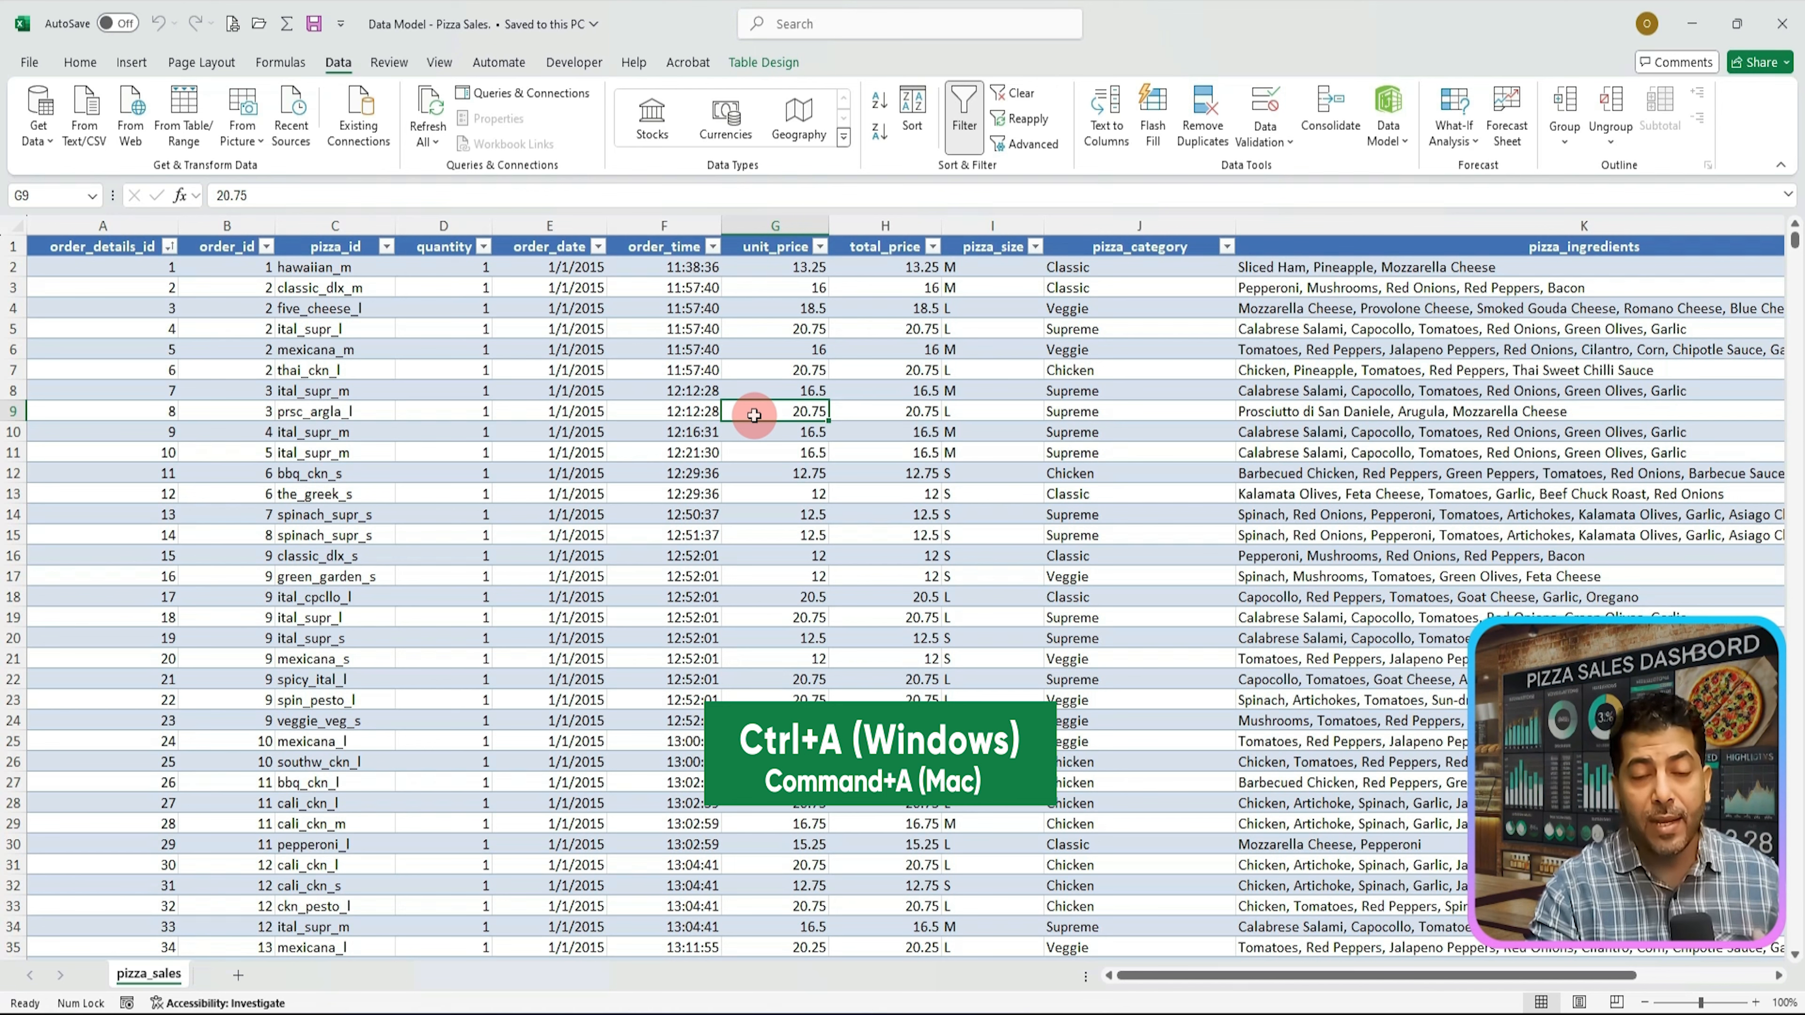
key("ctrl+a")
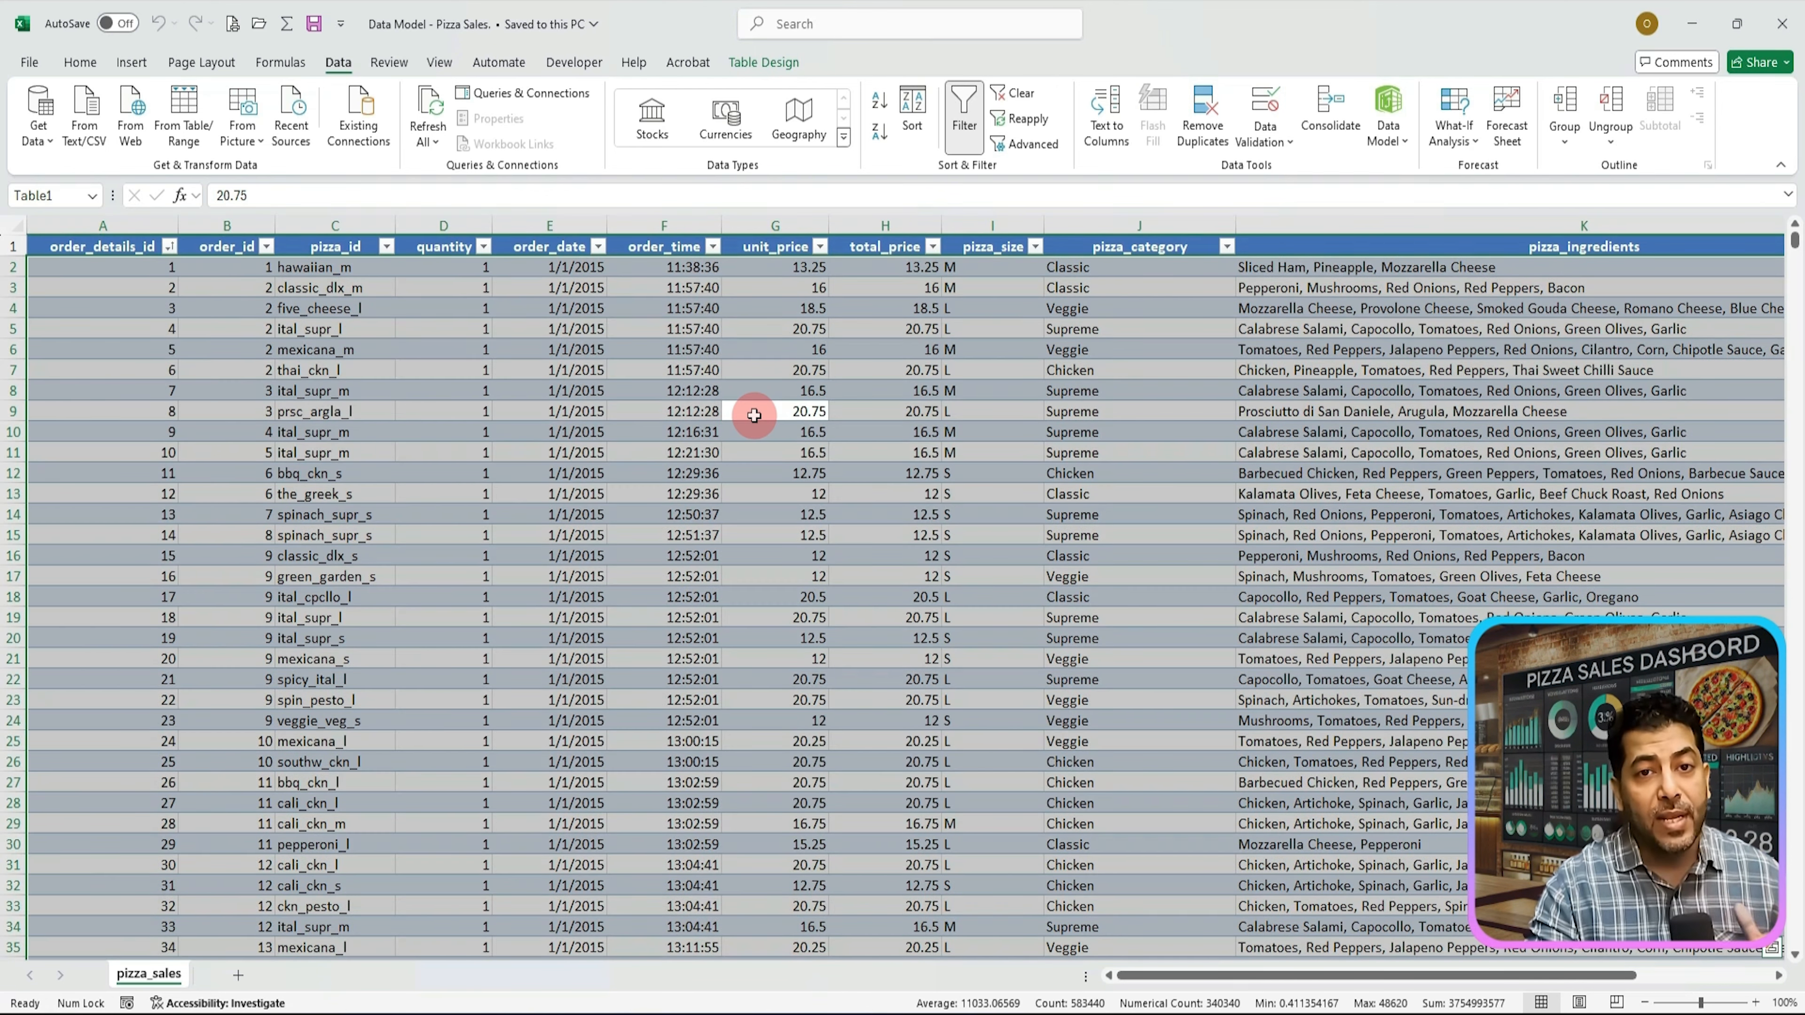
left_click(80, 62)
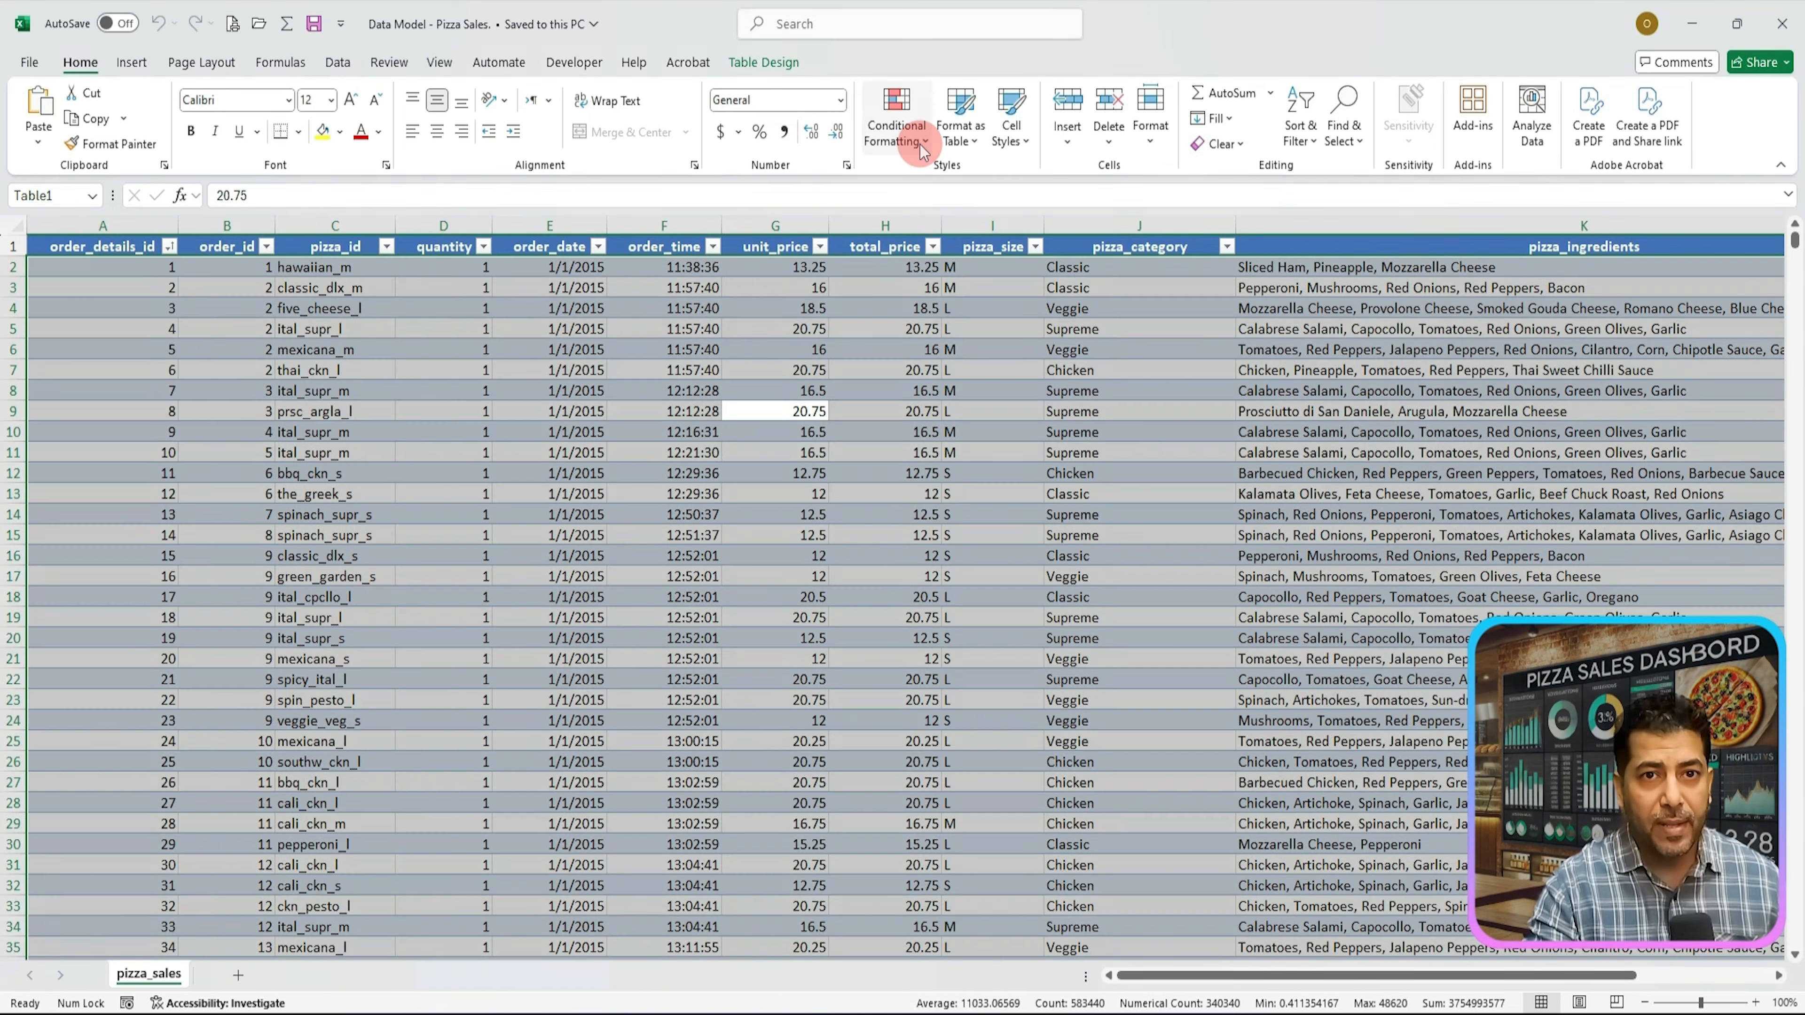
left_click(924, 141)
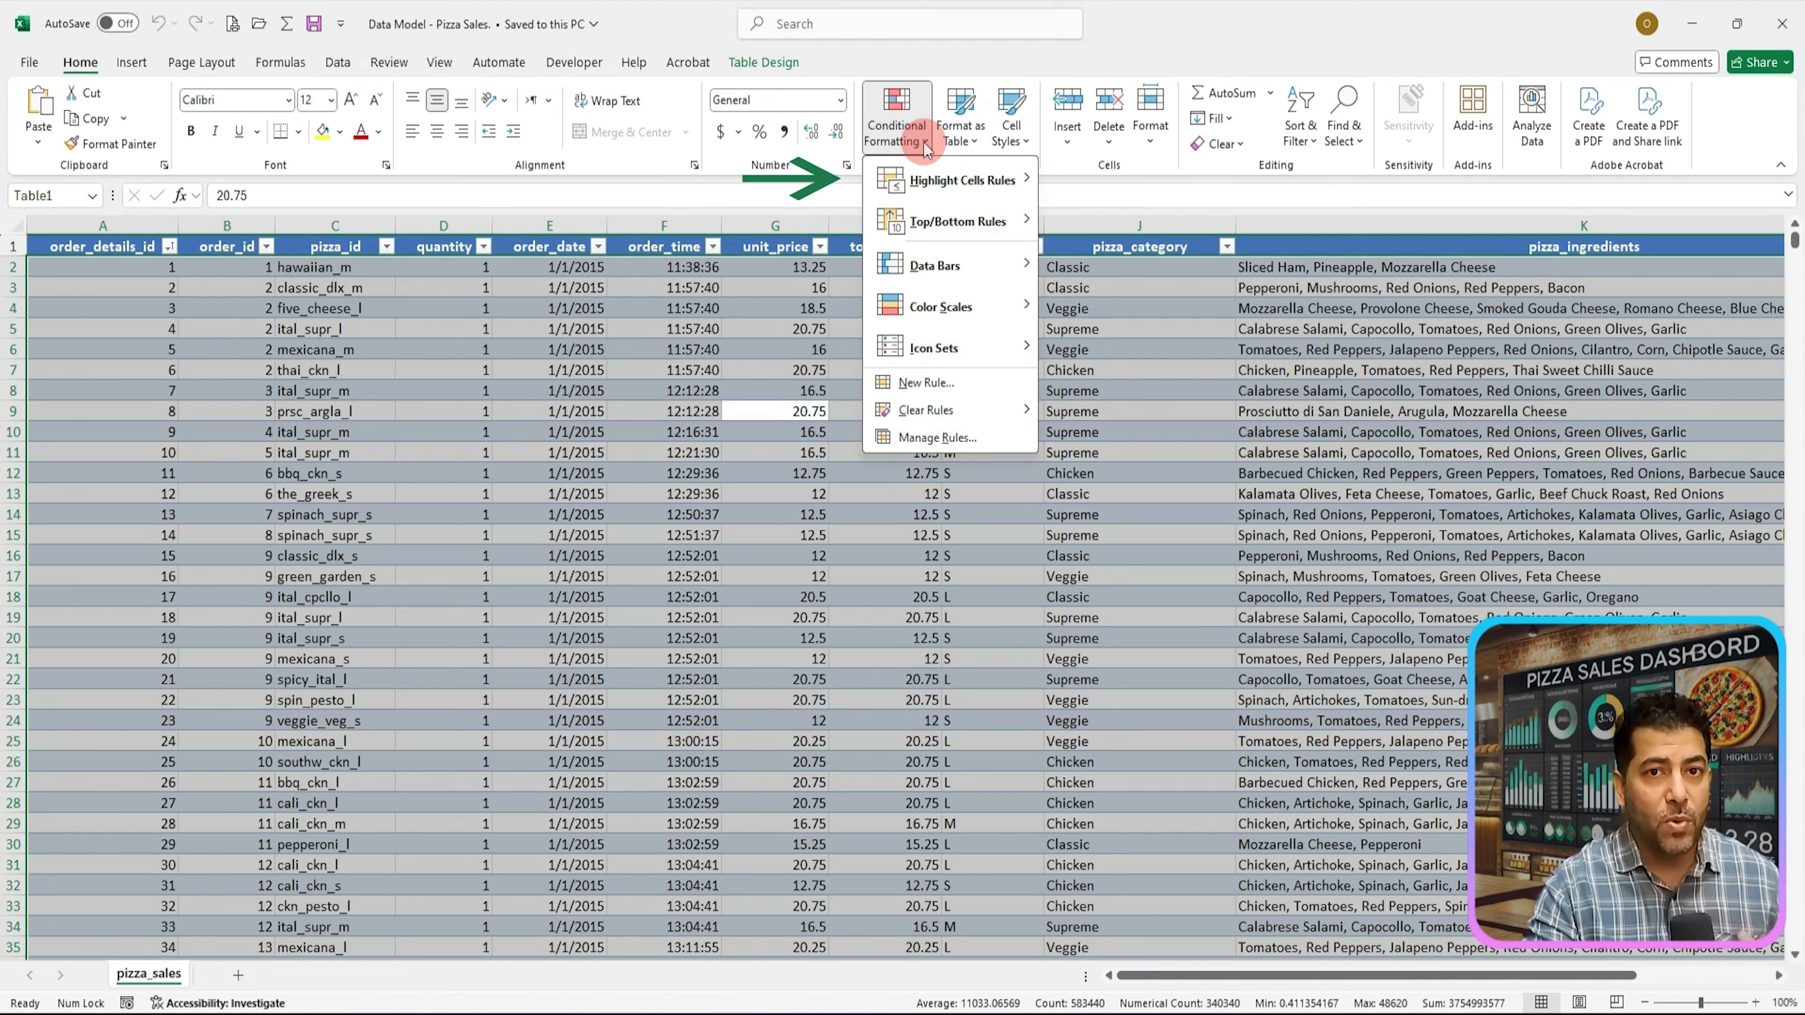
mouse_move(938, 181)
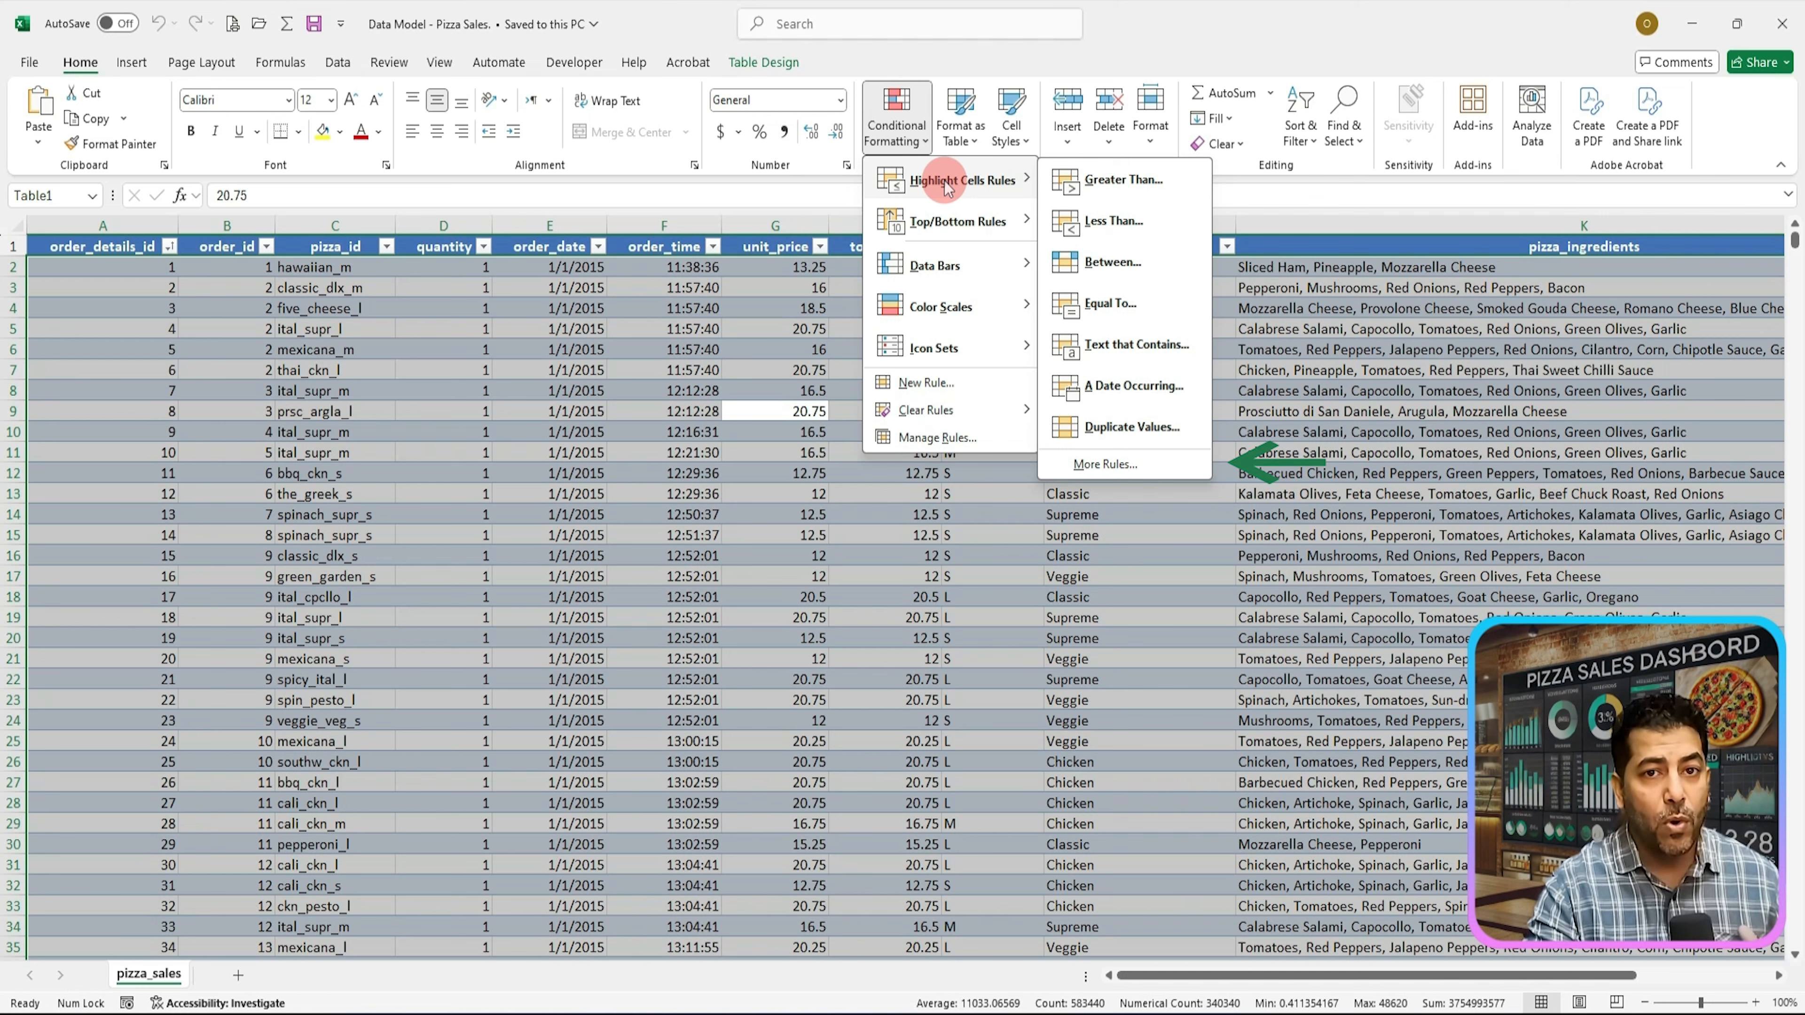
left_click(1132, 466)
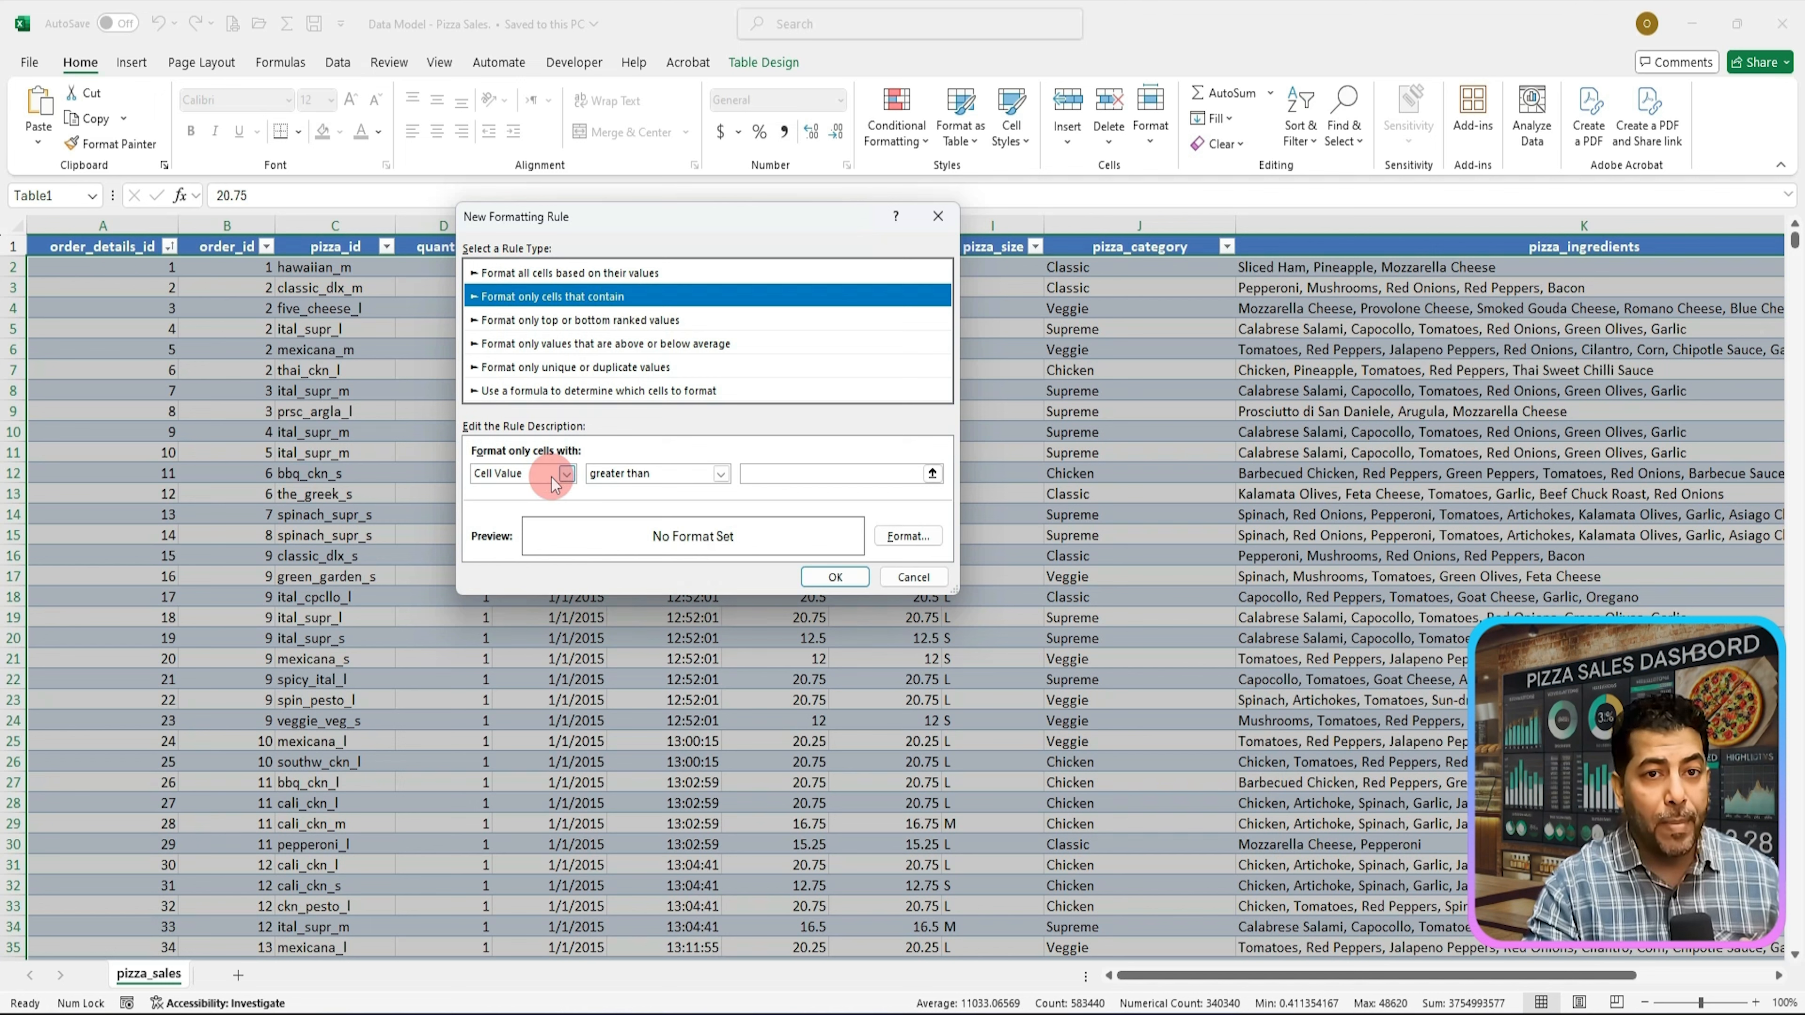
left_click(566, 474)
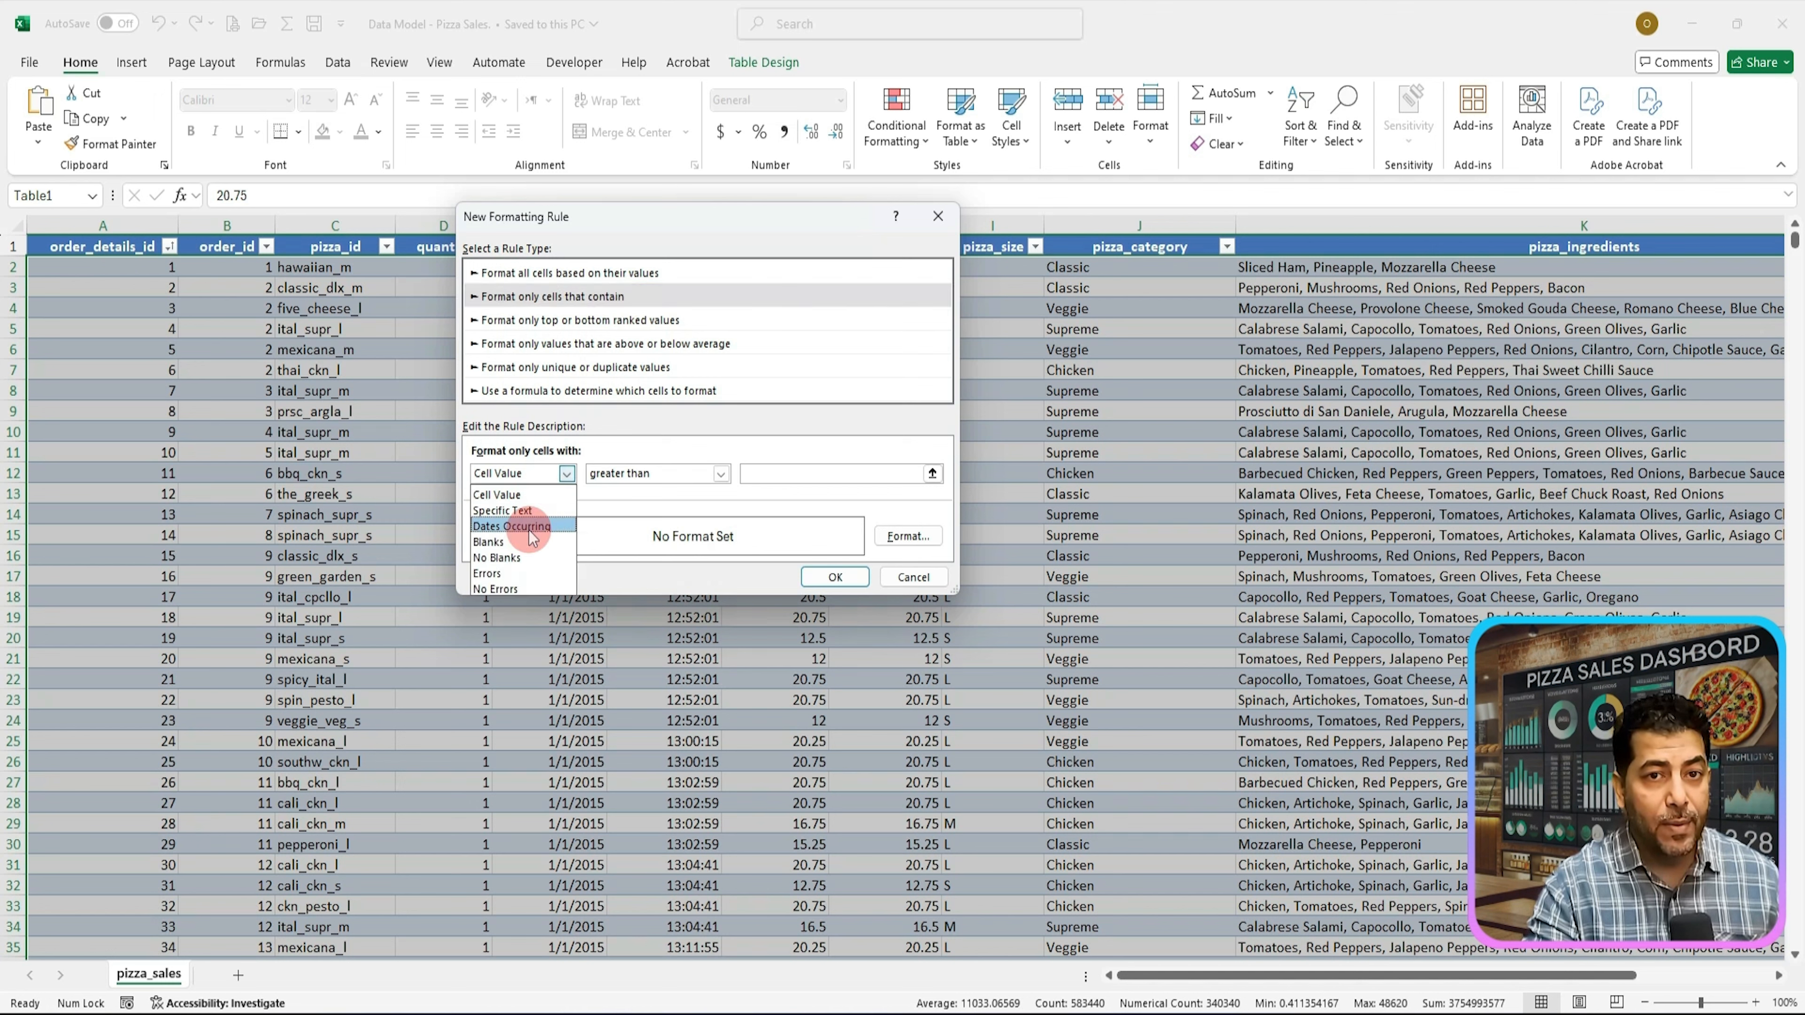
left_click(506, 545)
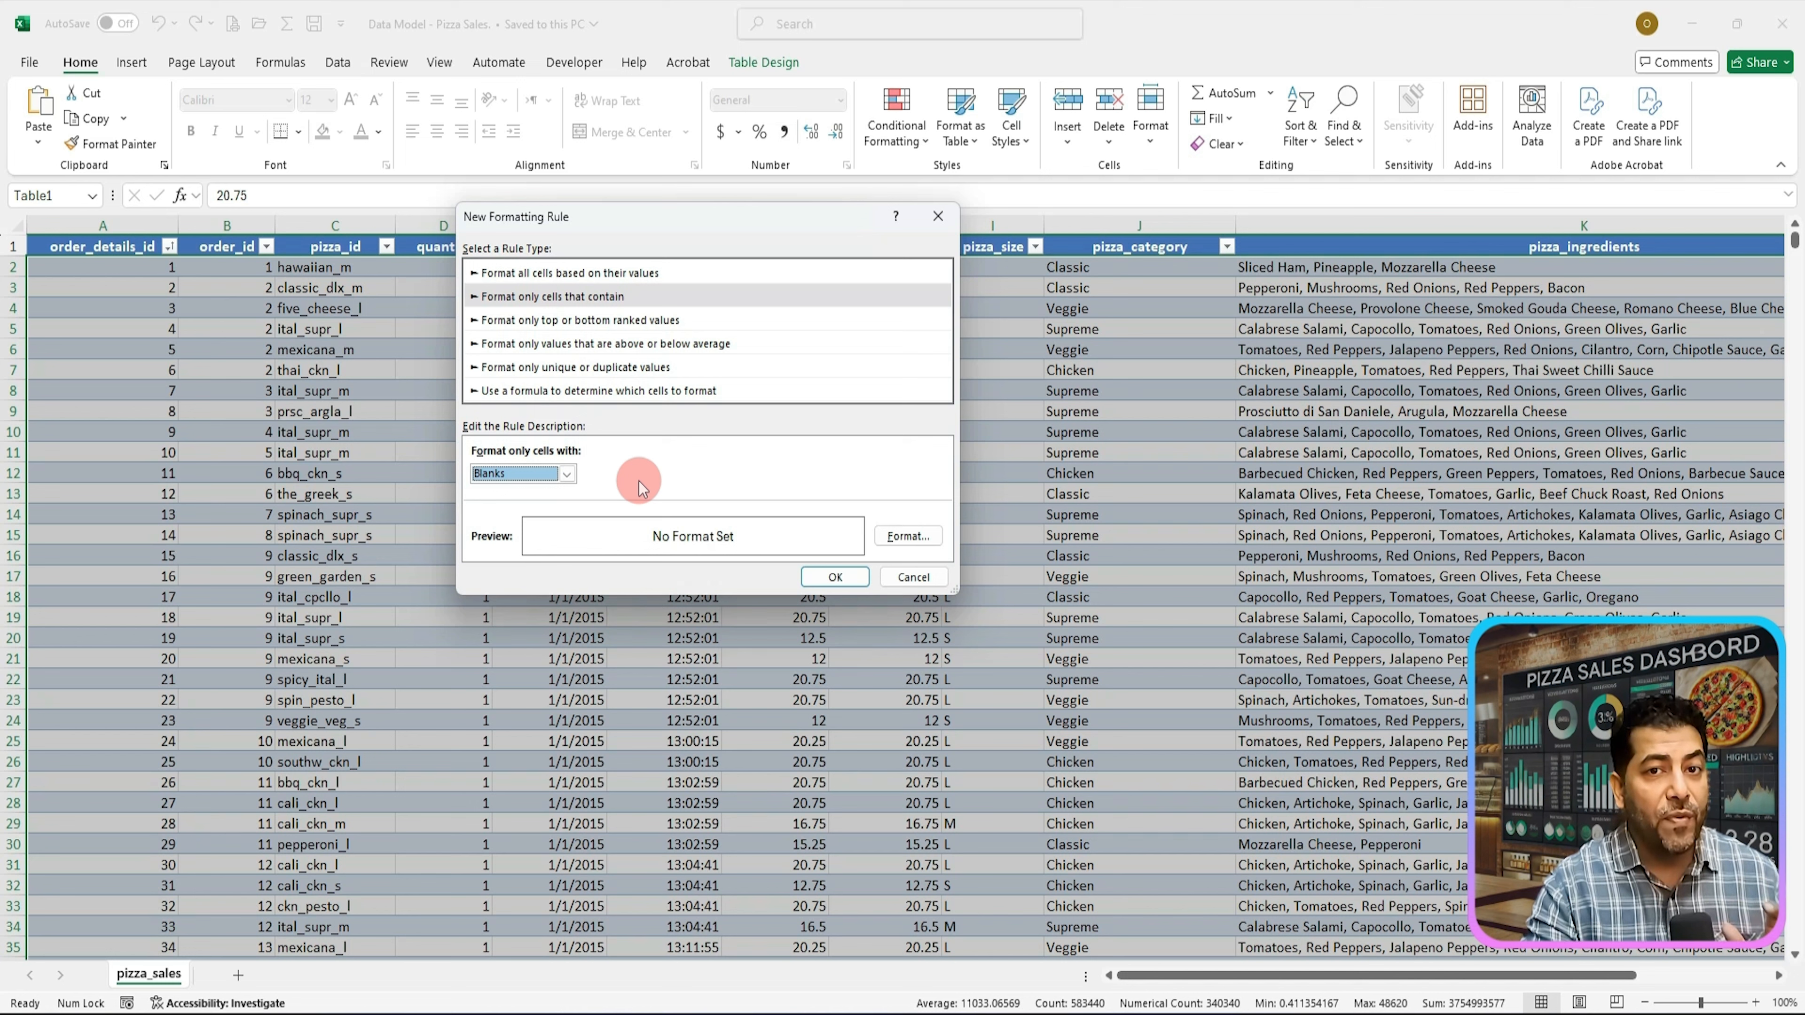
left_click(909, 537)
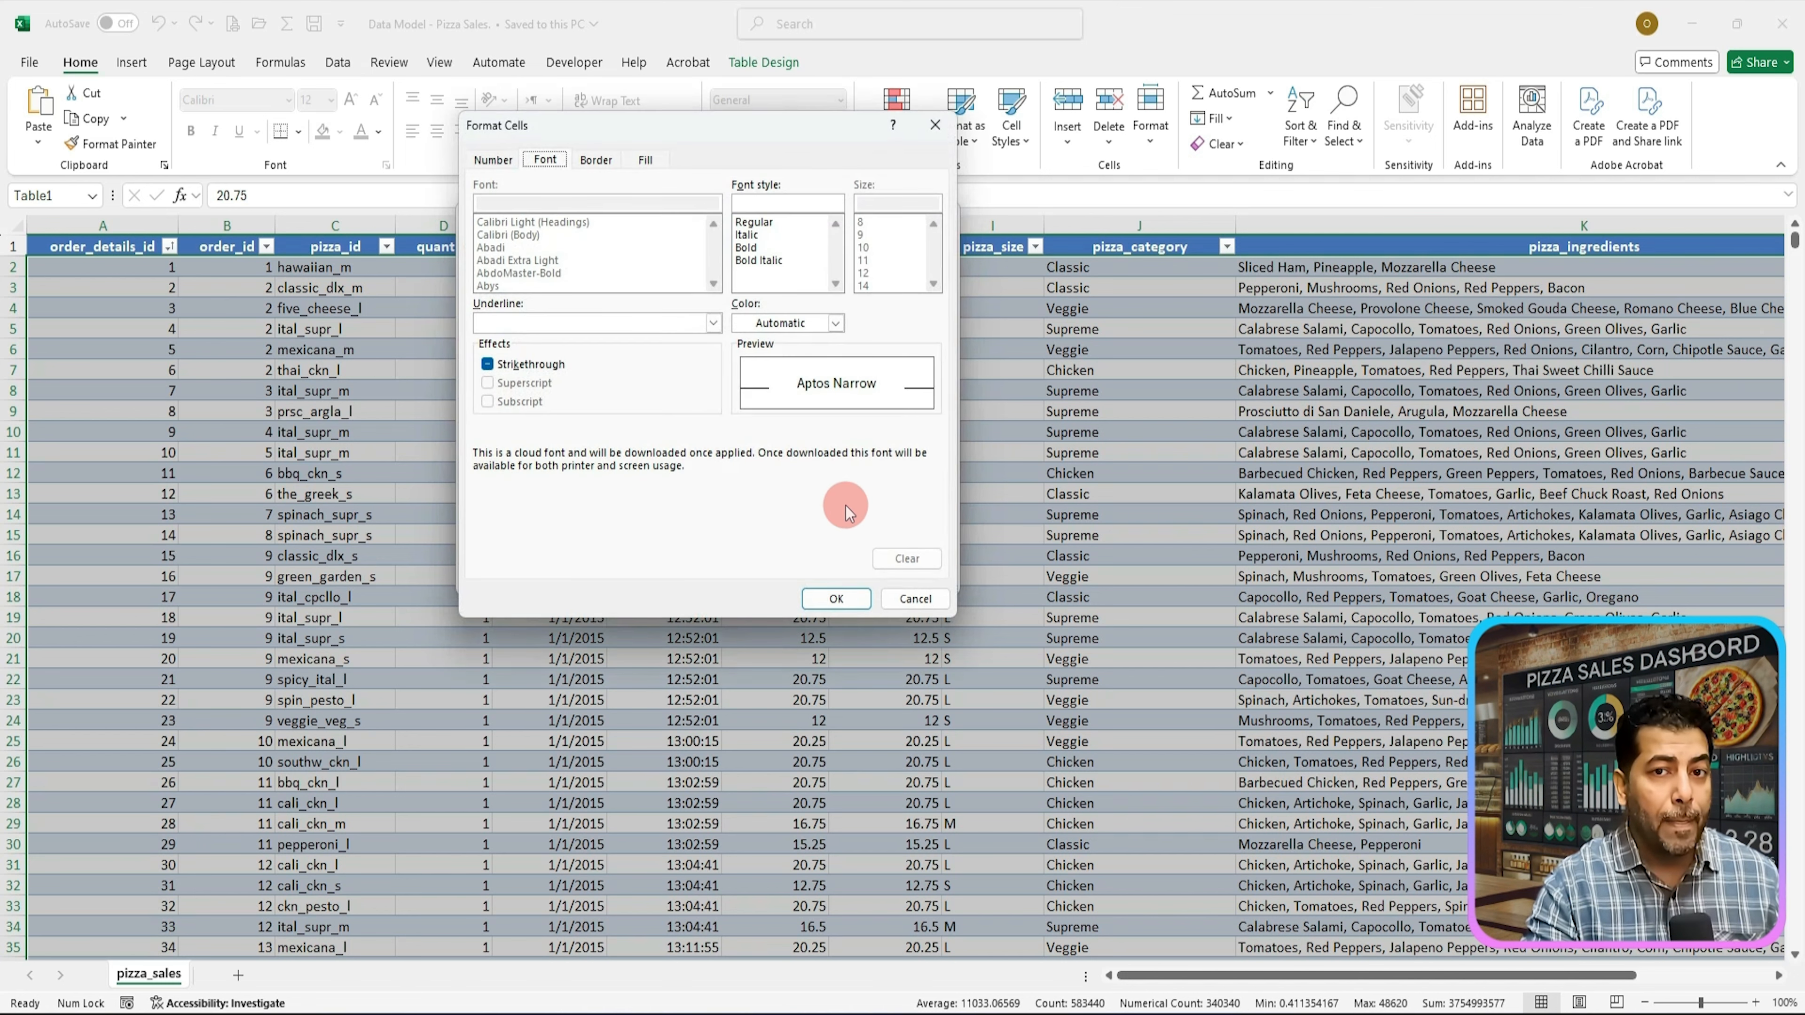
left_click(637, 161)
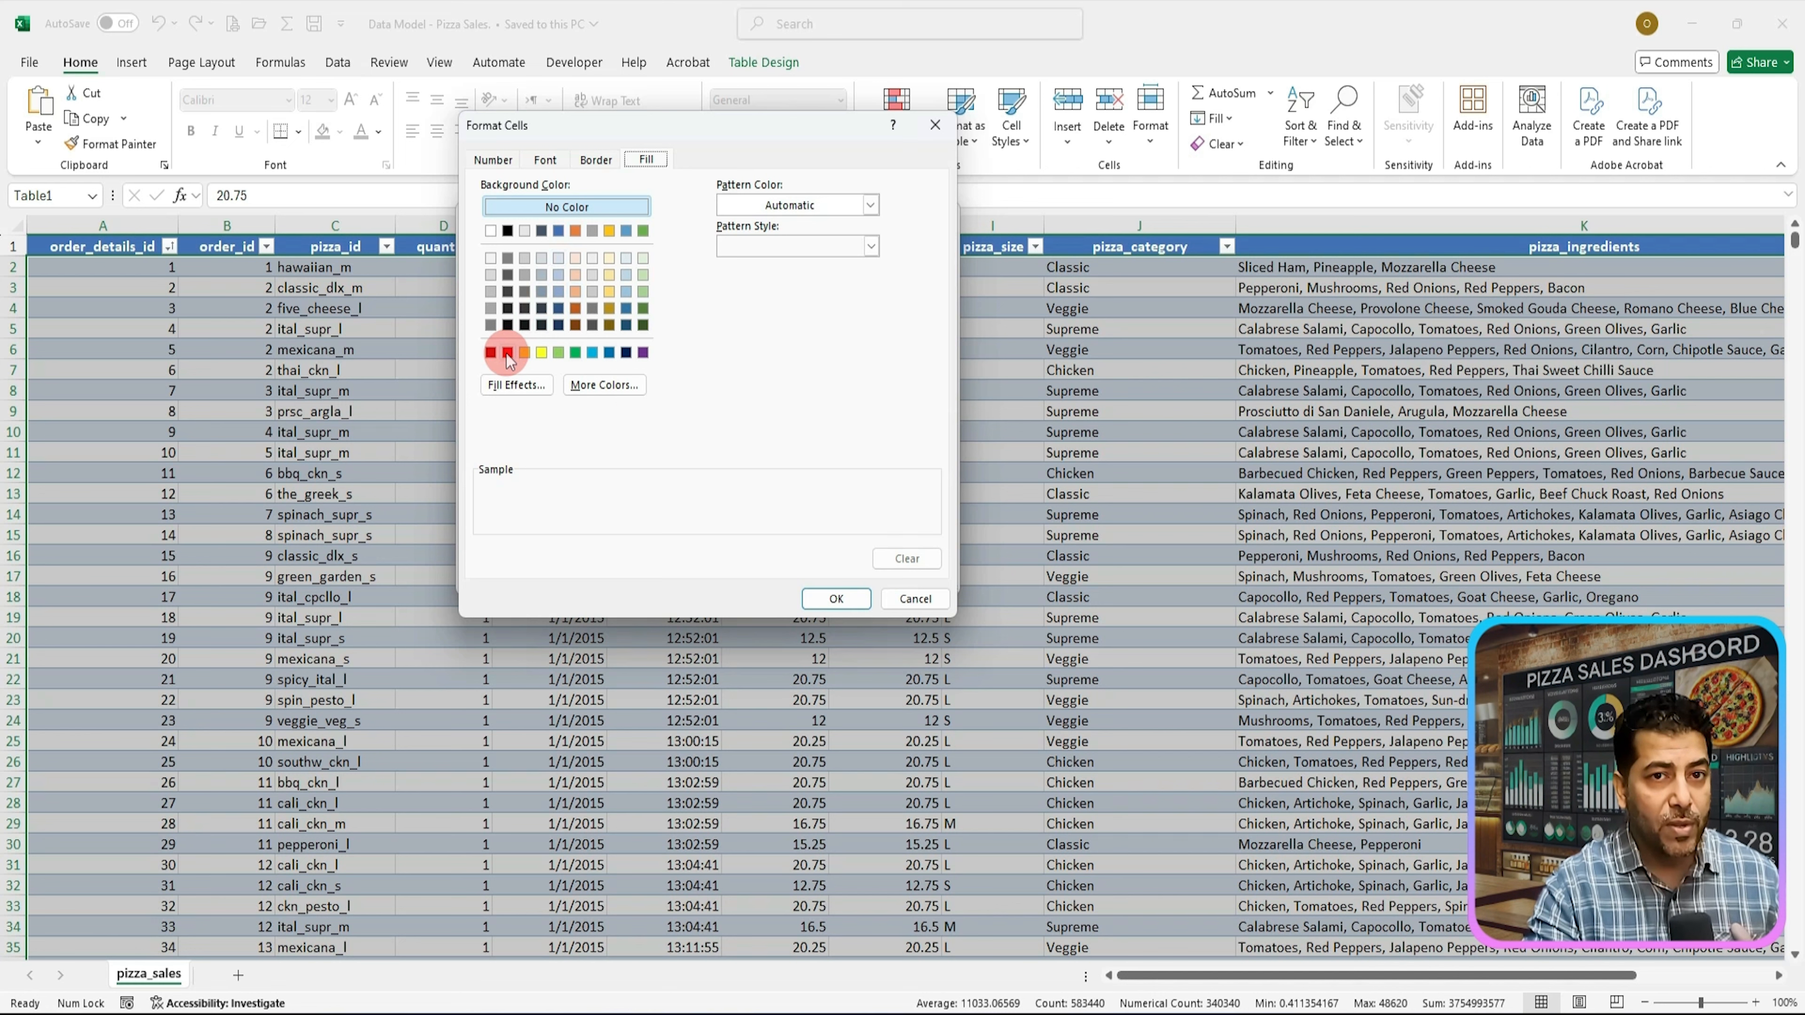
left_click(529, 352)
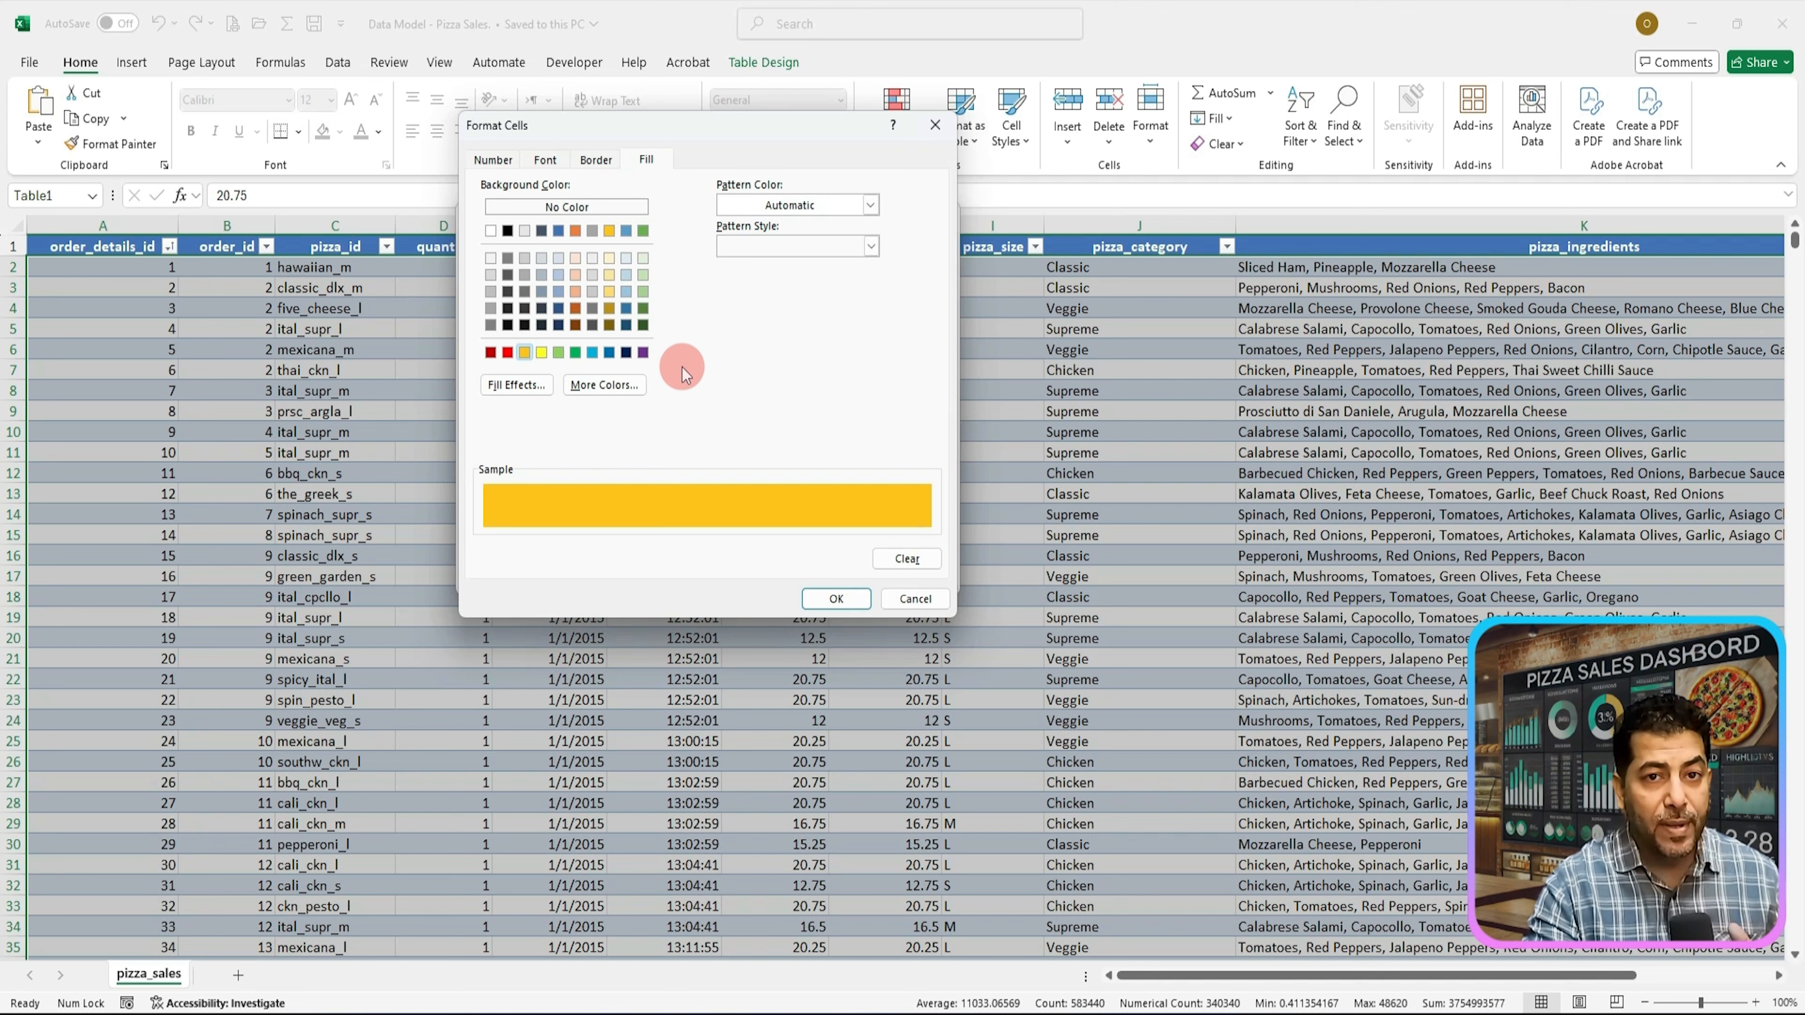
left_click(836, 597)
left_click(836, 578)
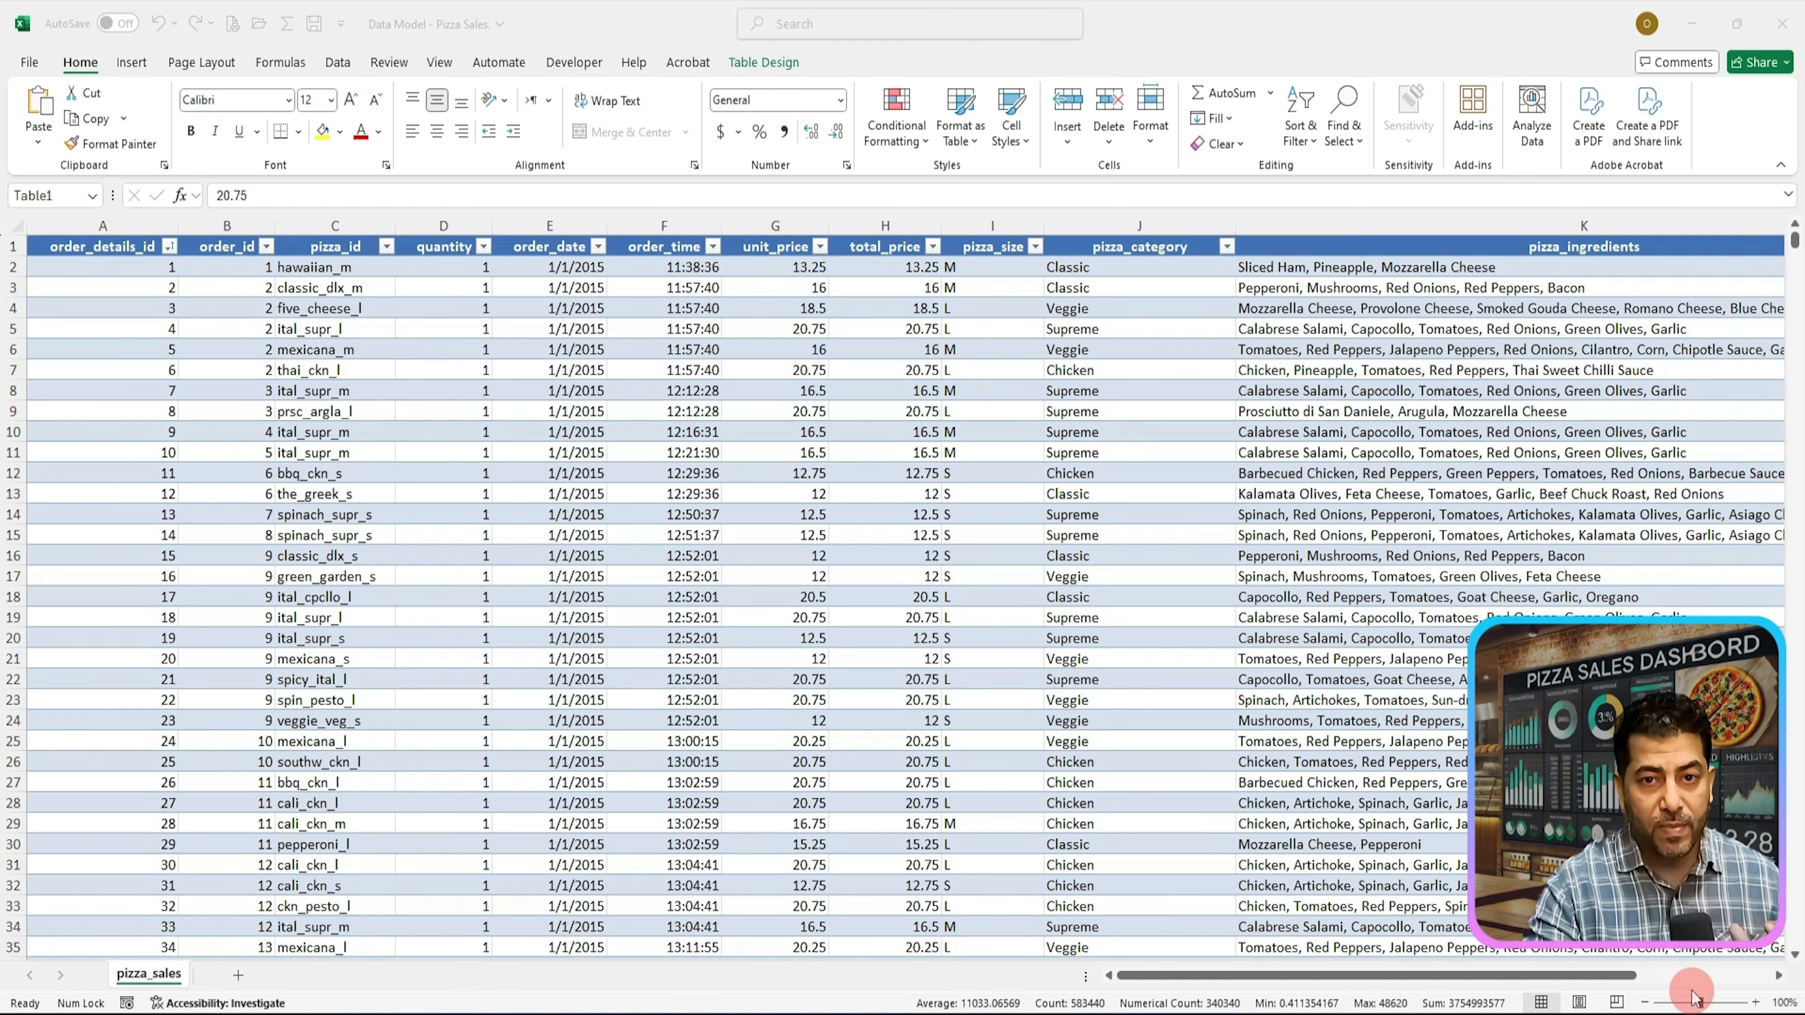
Step: Zoom out and scroll through the table to check for highlighted blank cells
left_click(1704, 1004)
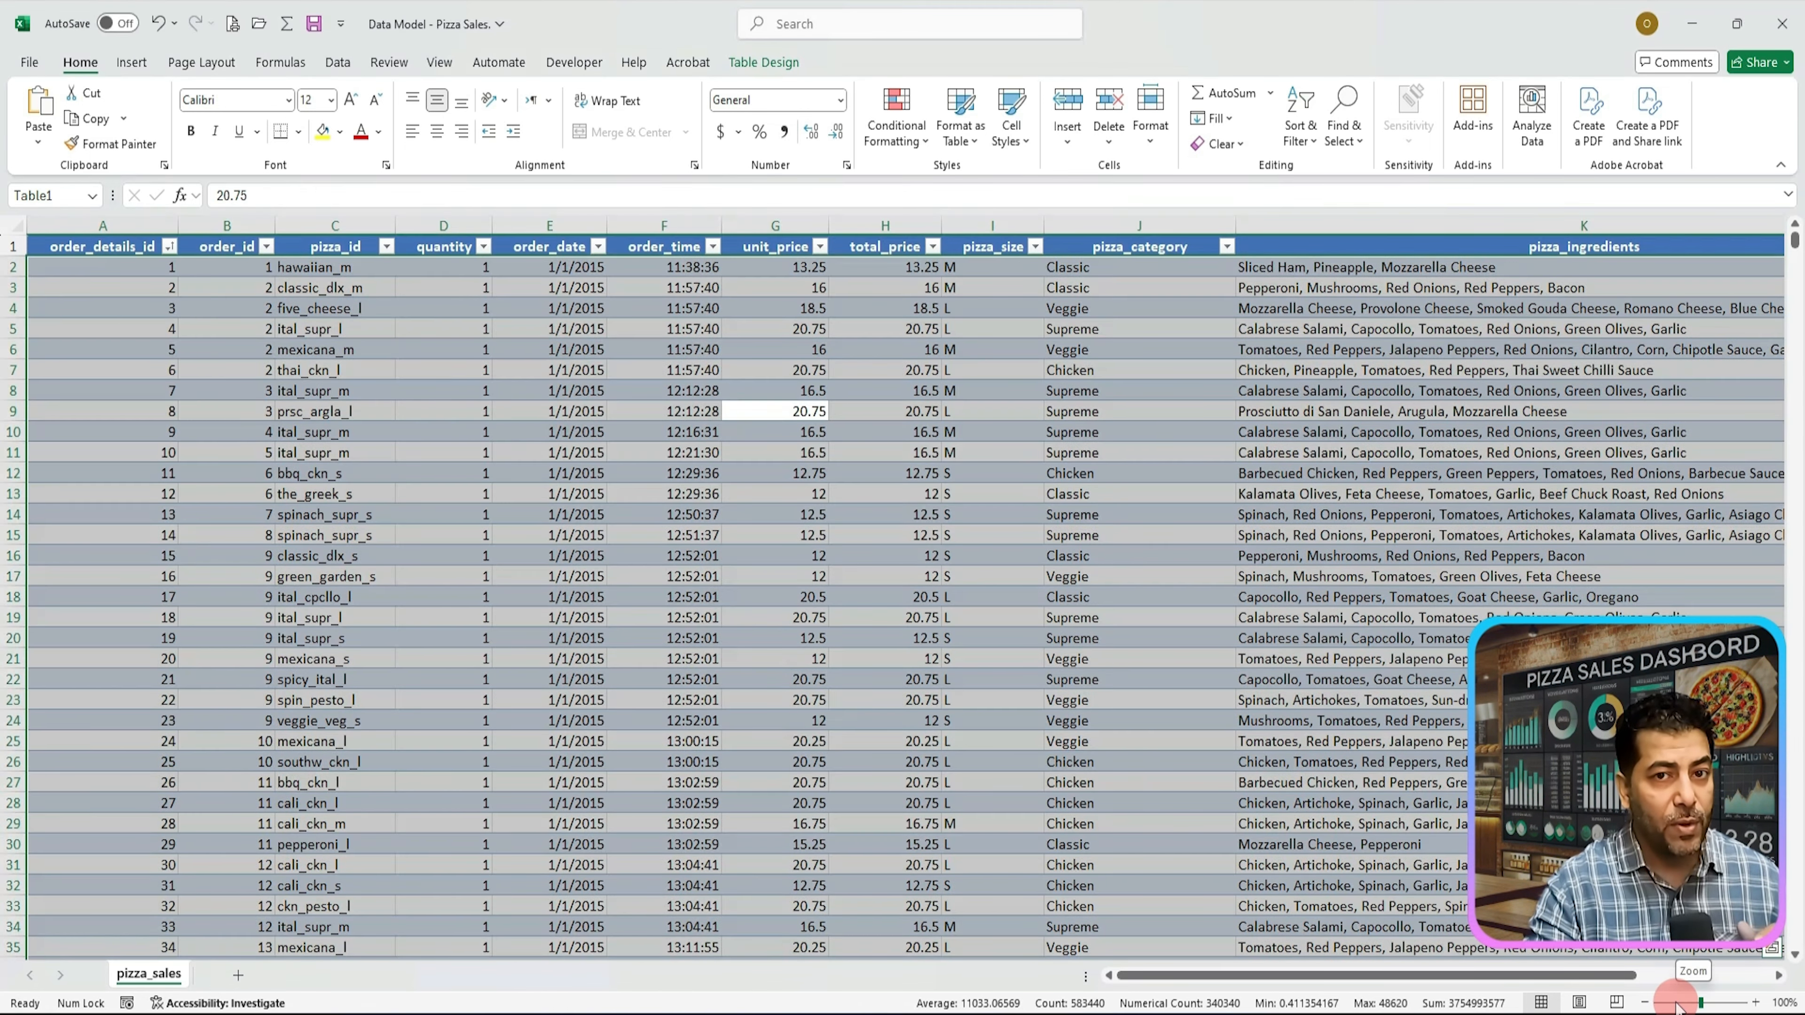
left_click_drag(1703, 1003, 1681, 1003)
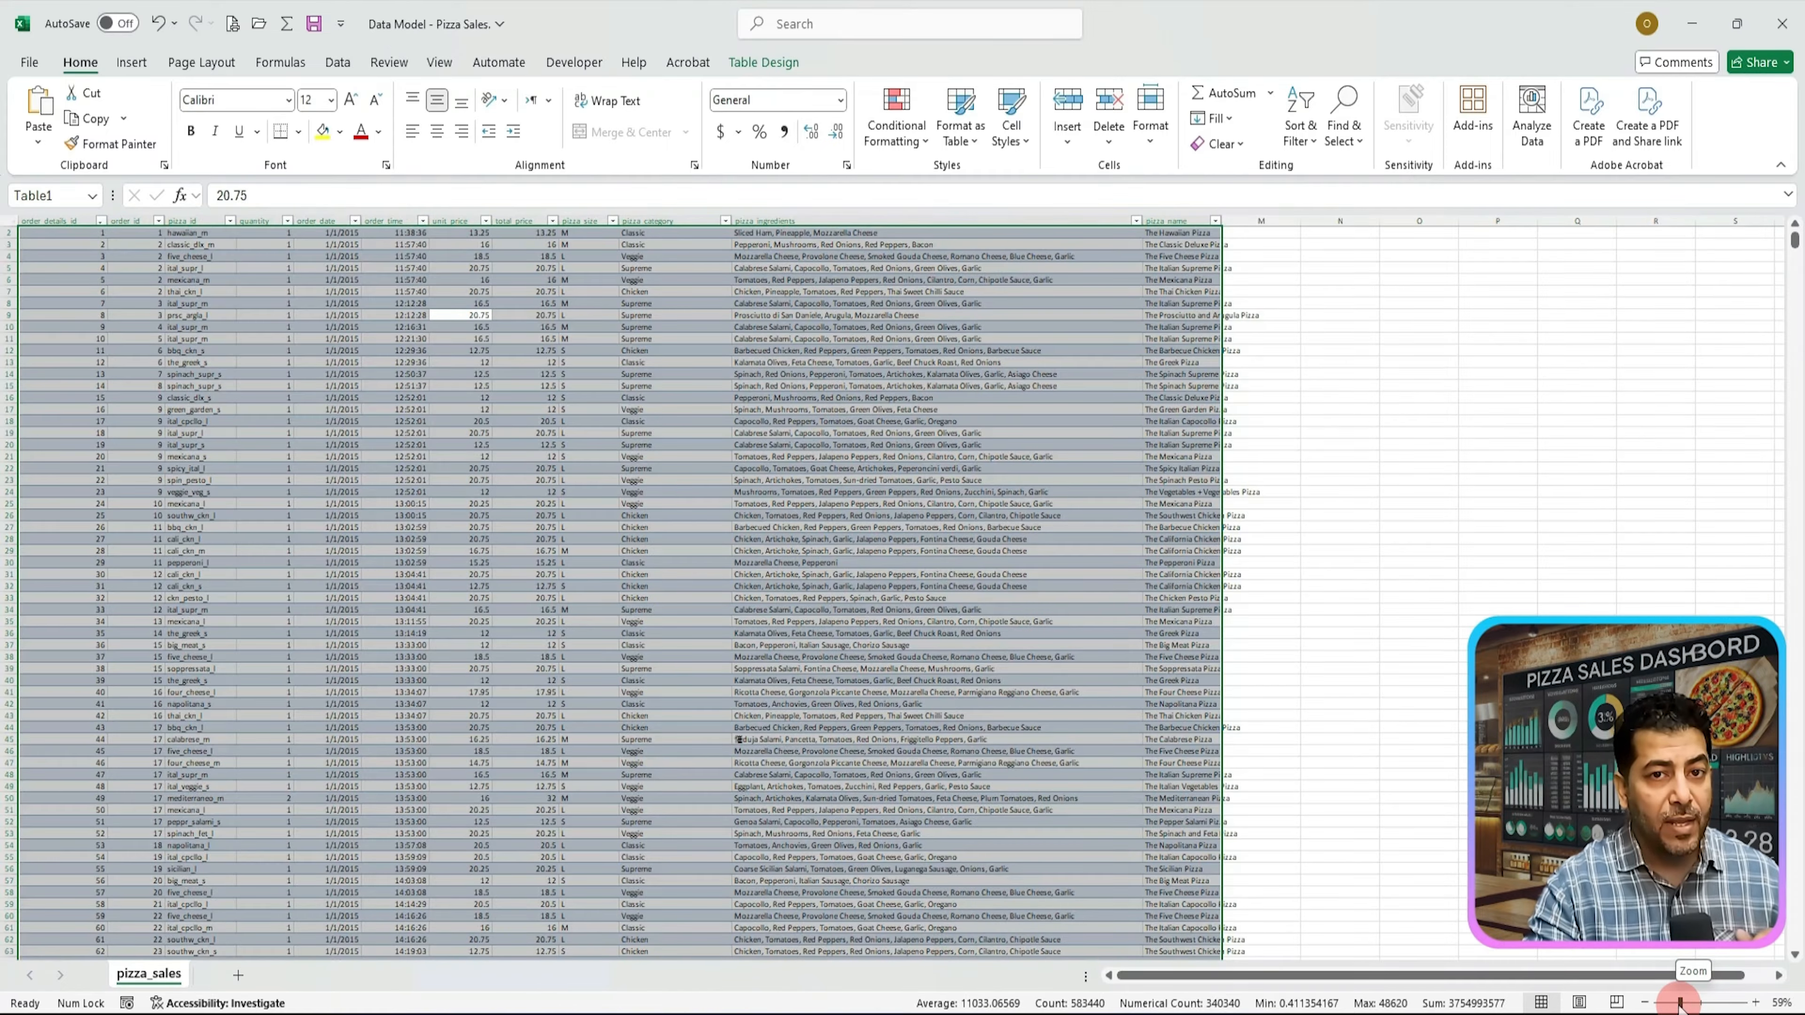
scroll(668, 703, "down", 18)
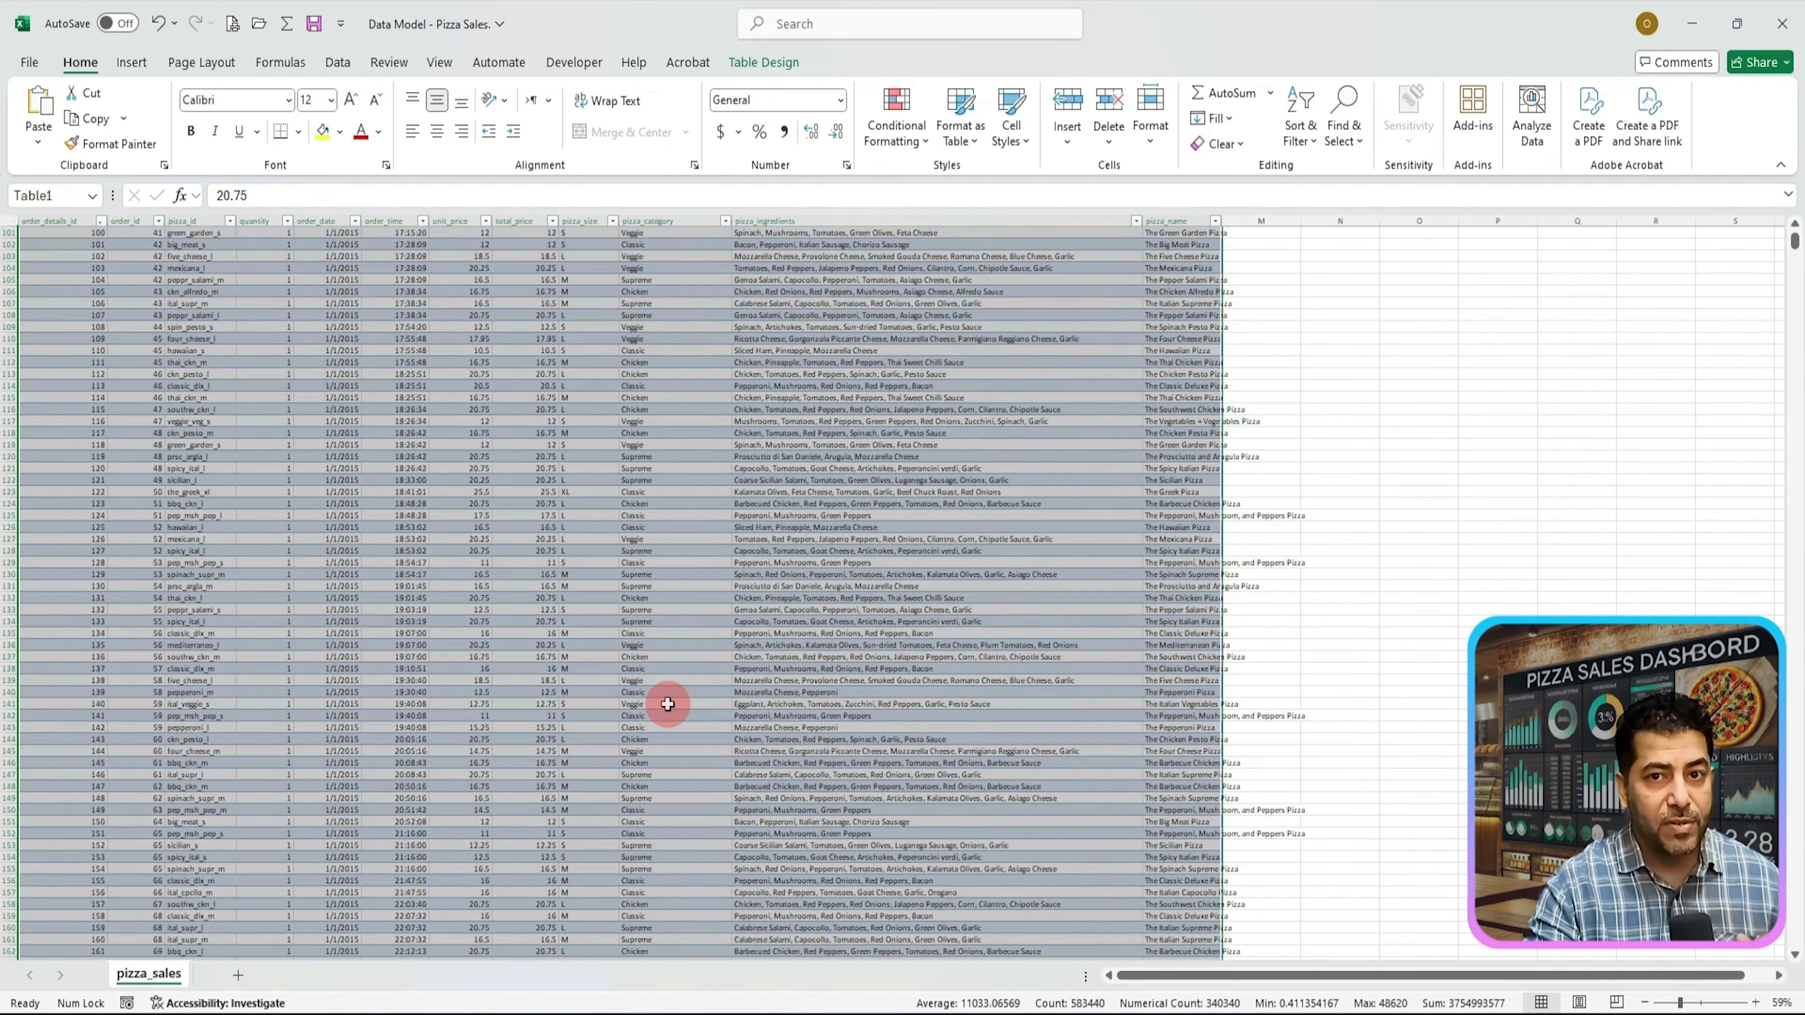
scroll(669, 704, "up", 4)
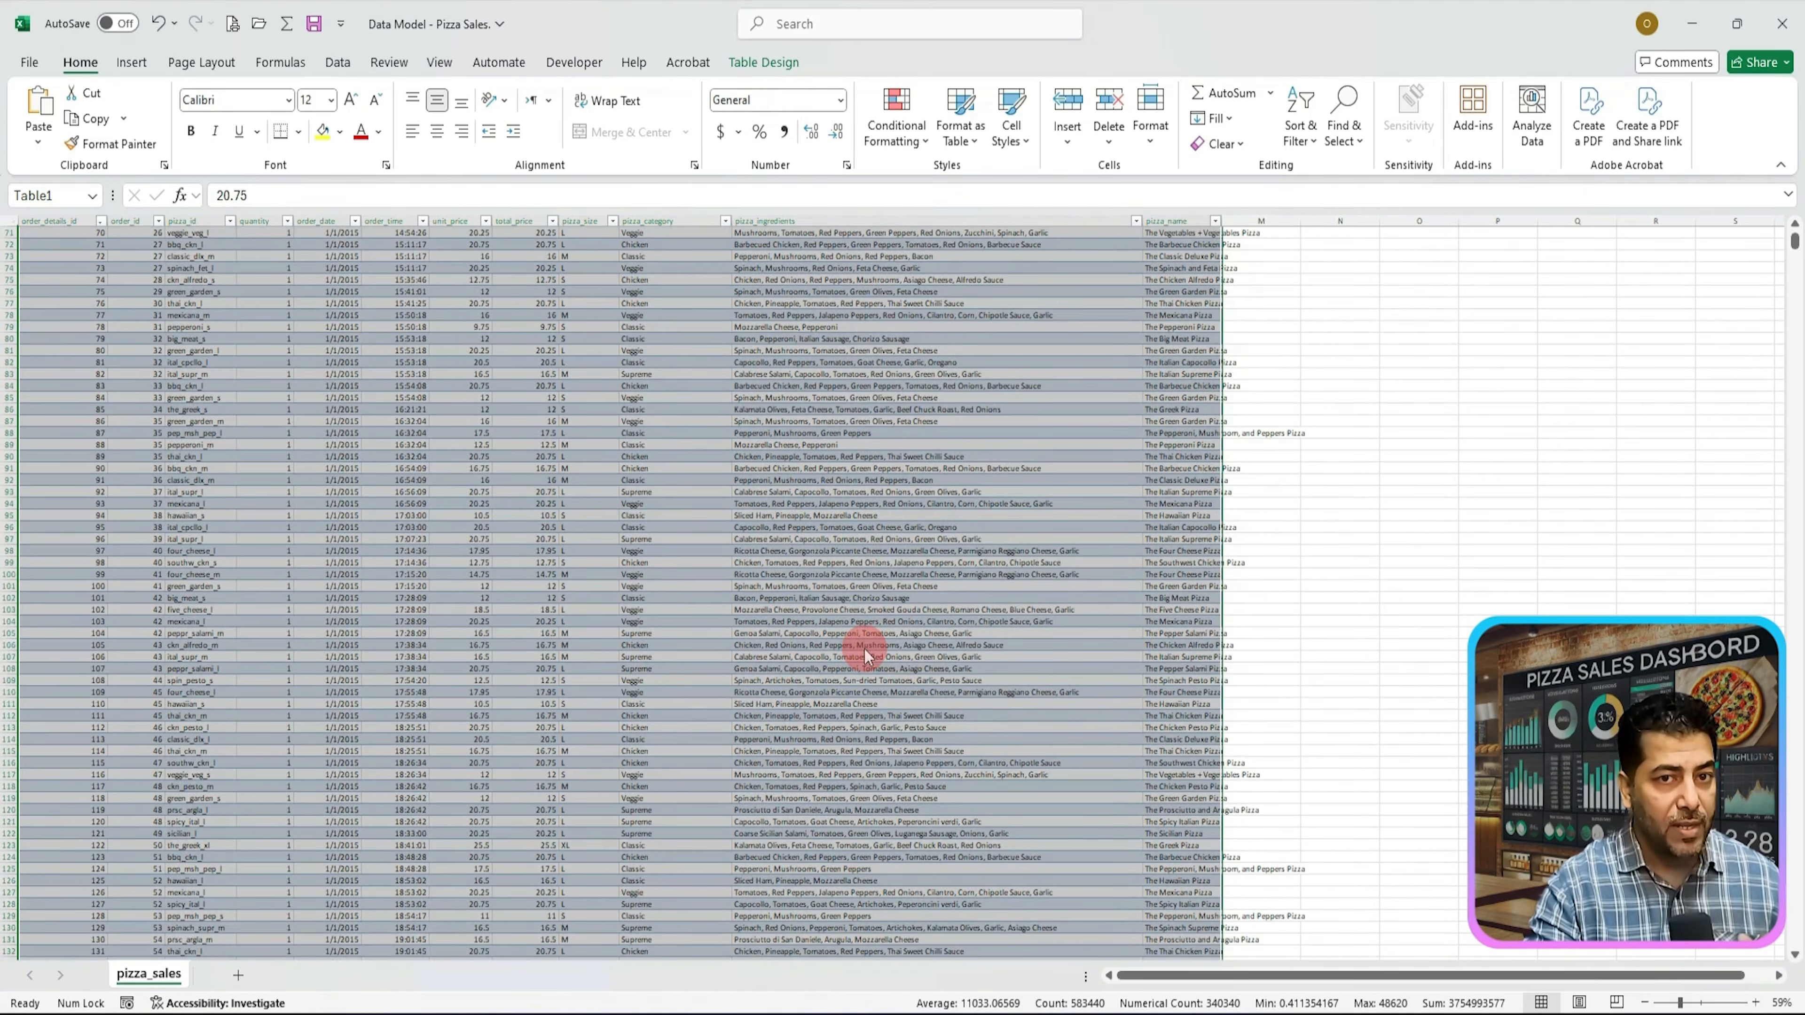
mouse_move(1794, 240)
left_mouse_down()
mouse_move(1796, 939)
mouse_move(1799, 231)
left_mouse_up()
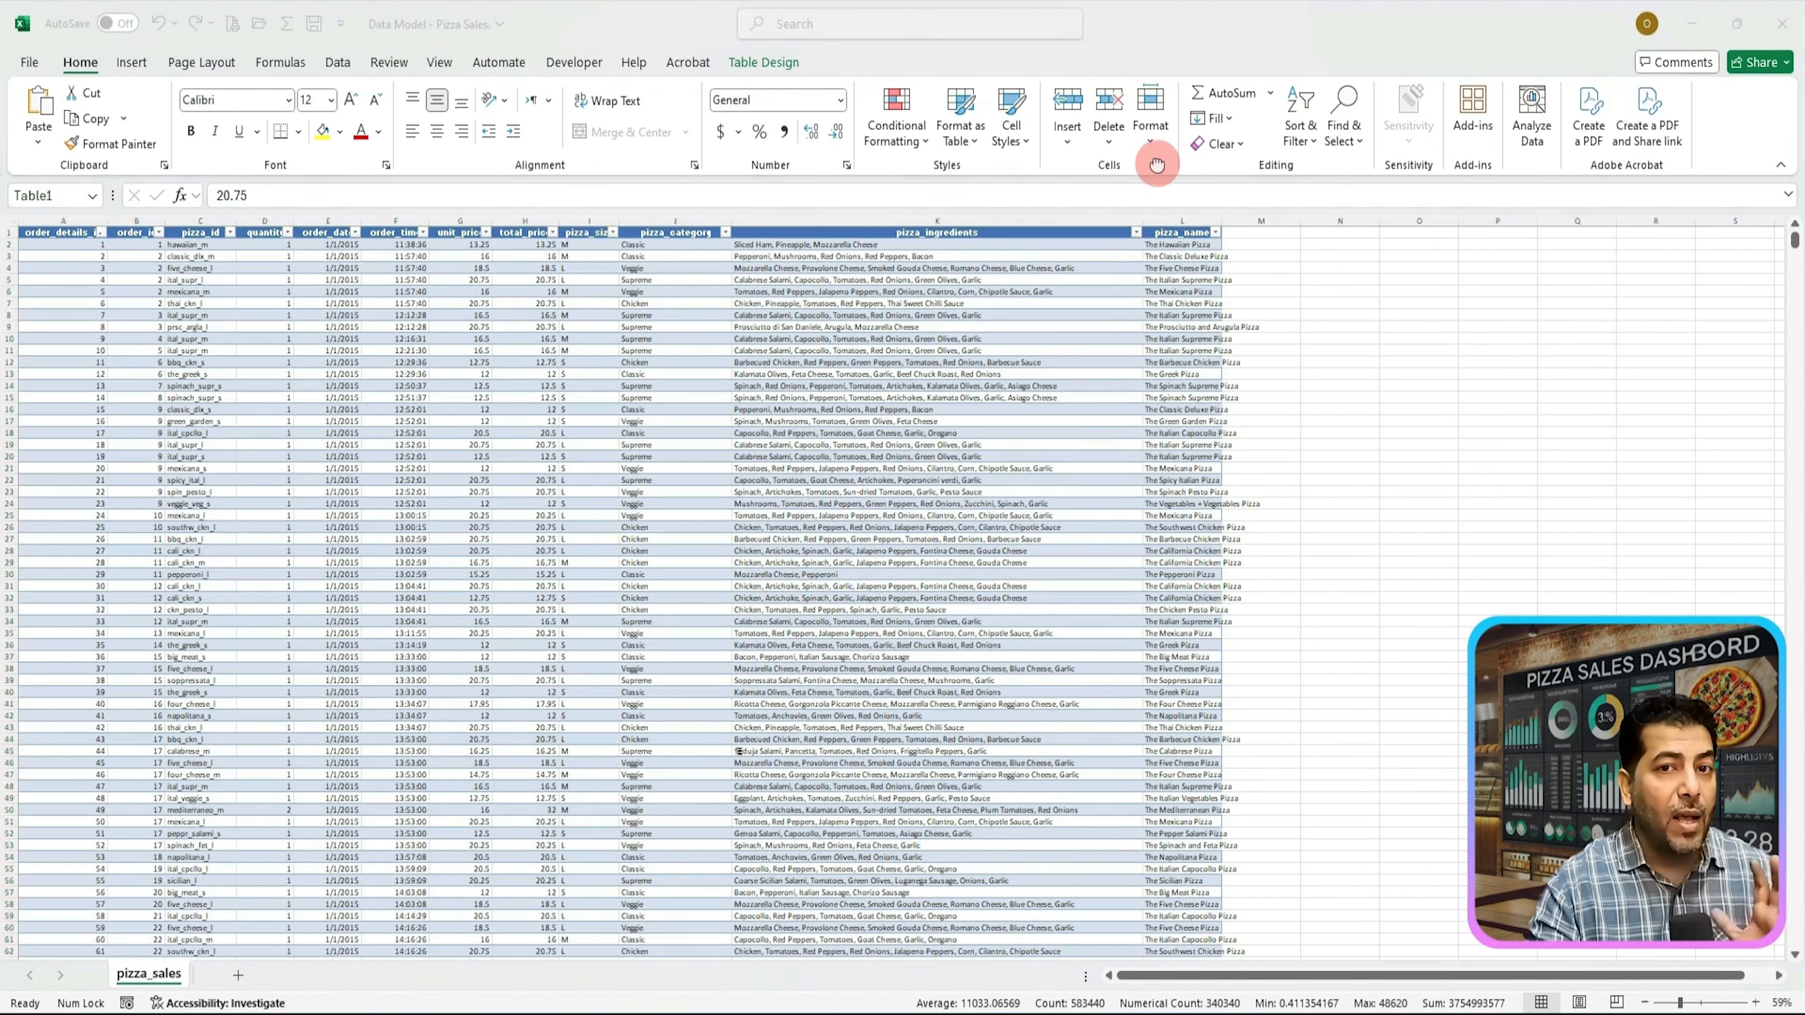
key("alt+Tab")
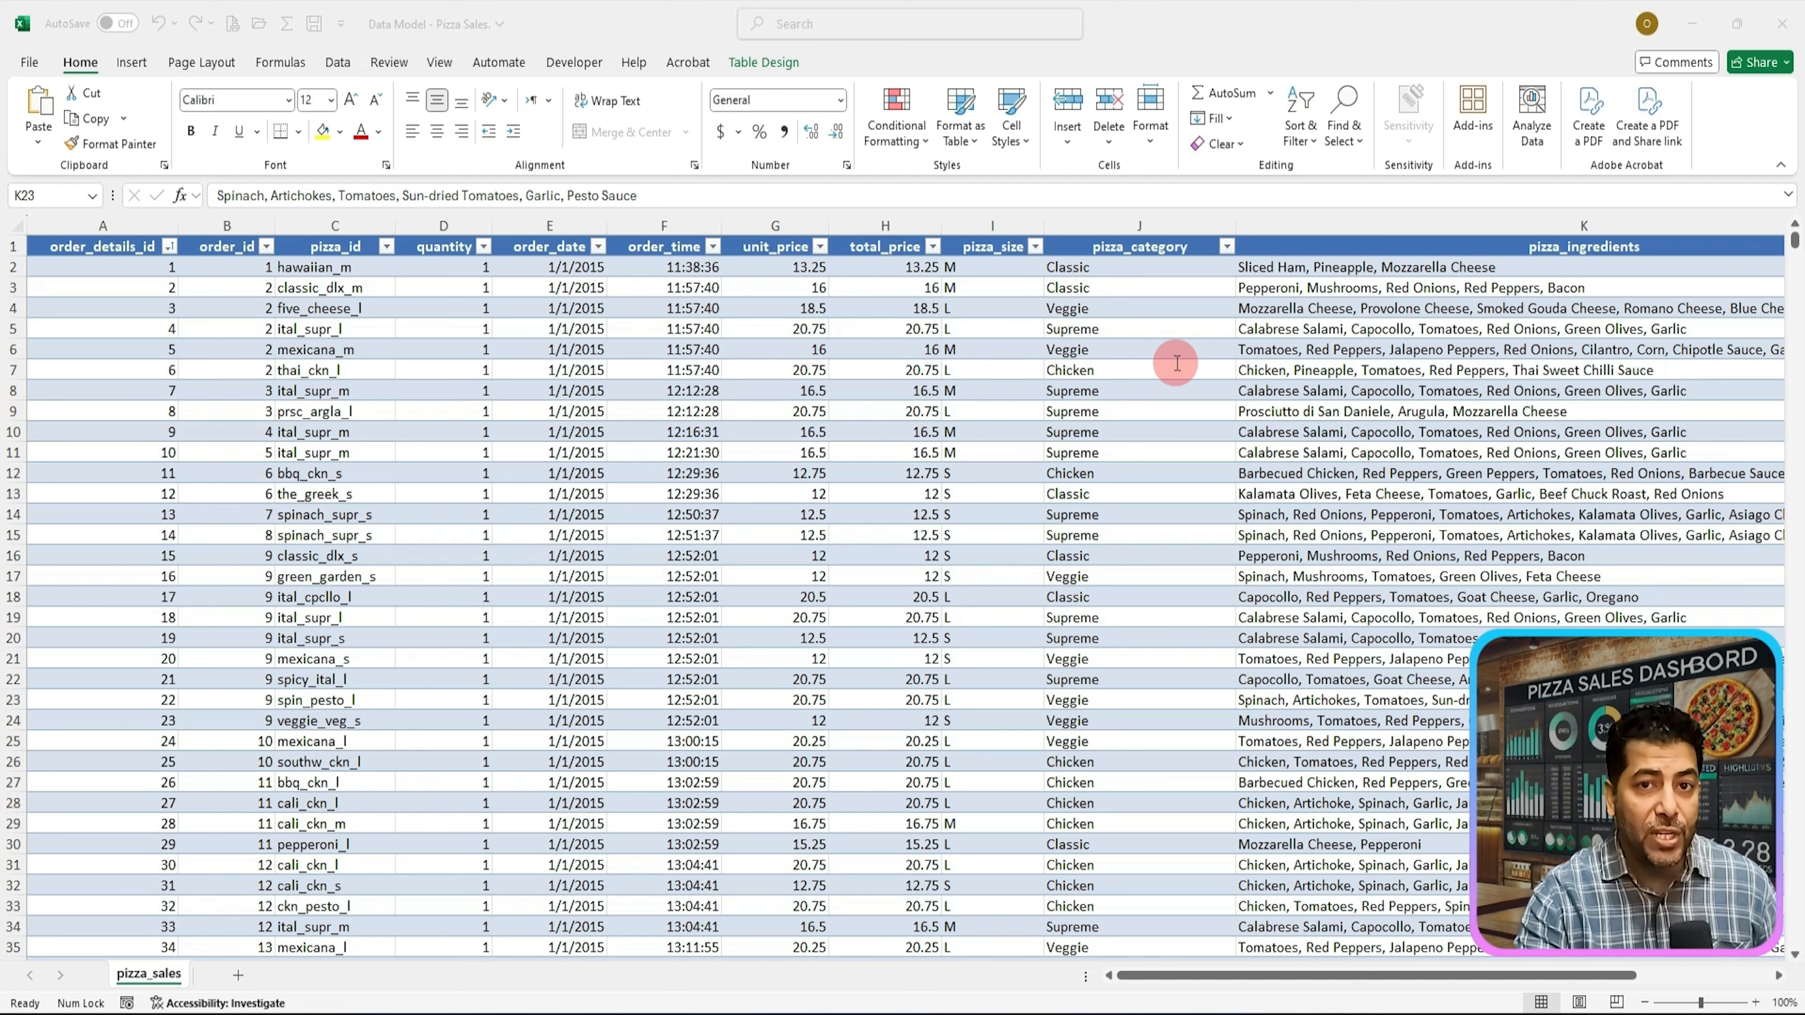
key("ctrl")
key("ctrl")
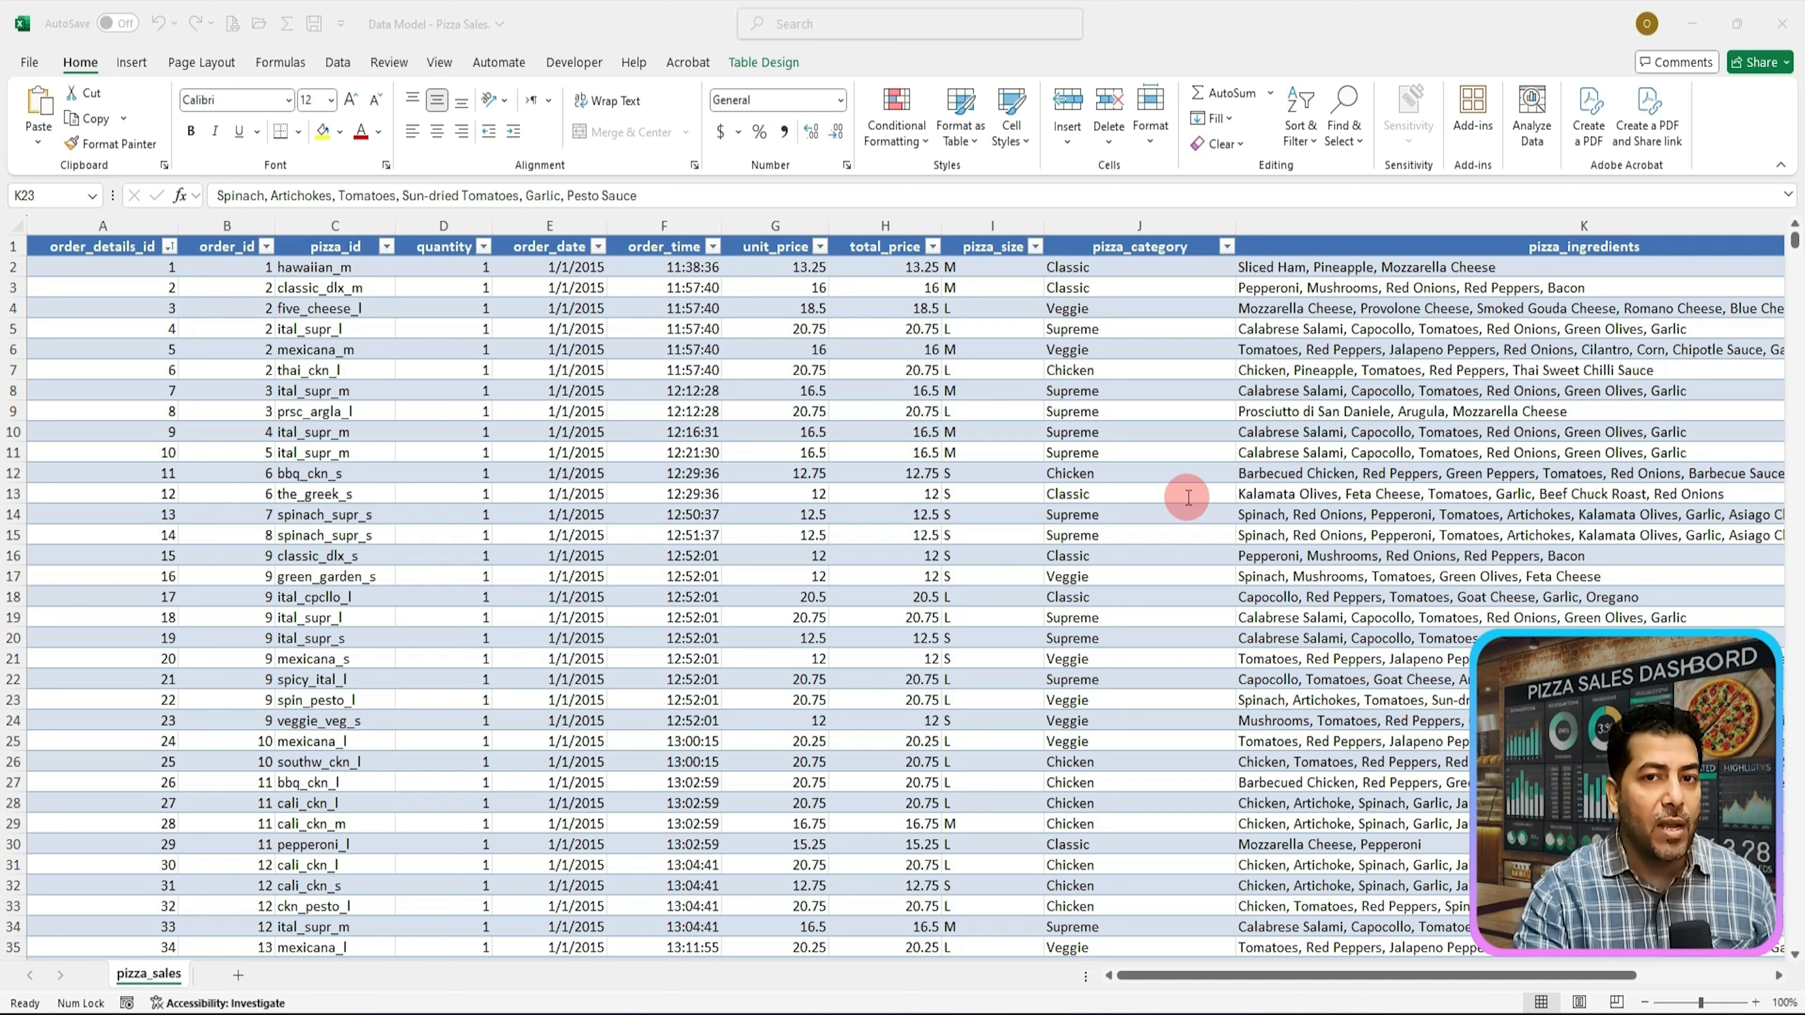
Step: Rename the table as pizza_sales
left_click(433, 450)
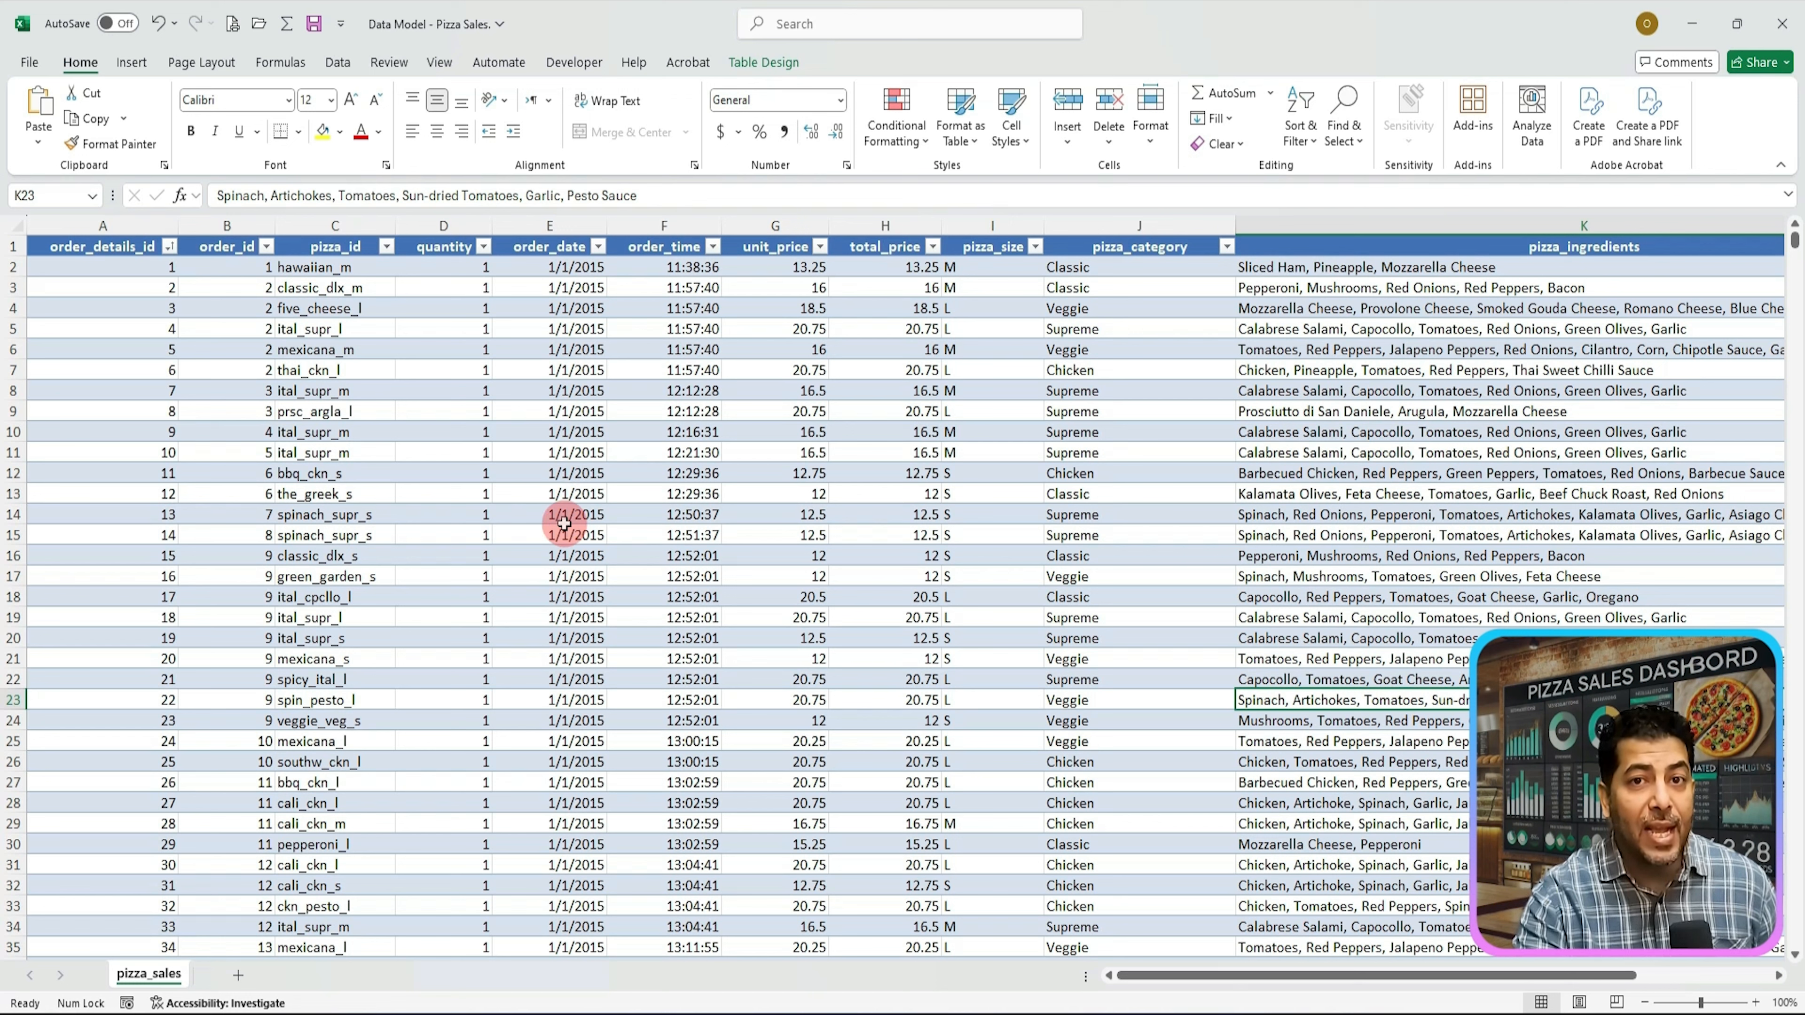
left_click(766, 62)
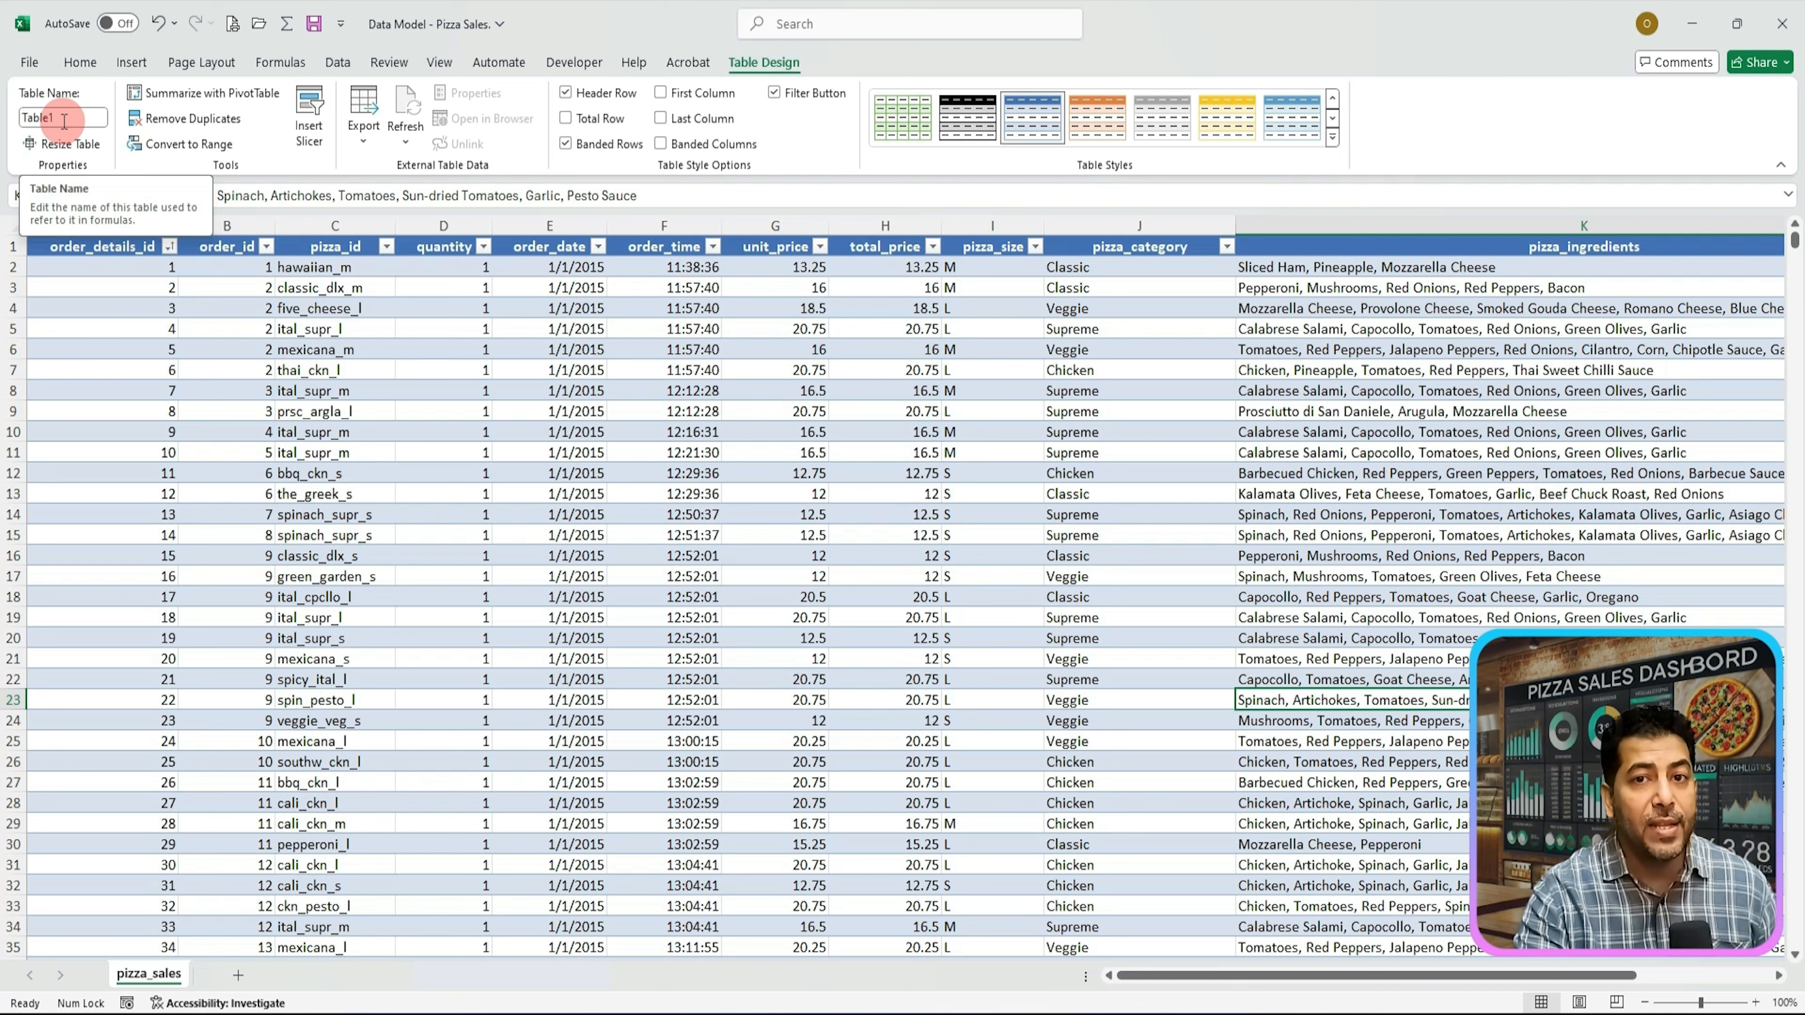
left_click(64, 121)
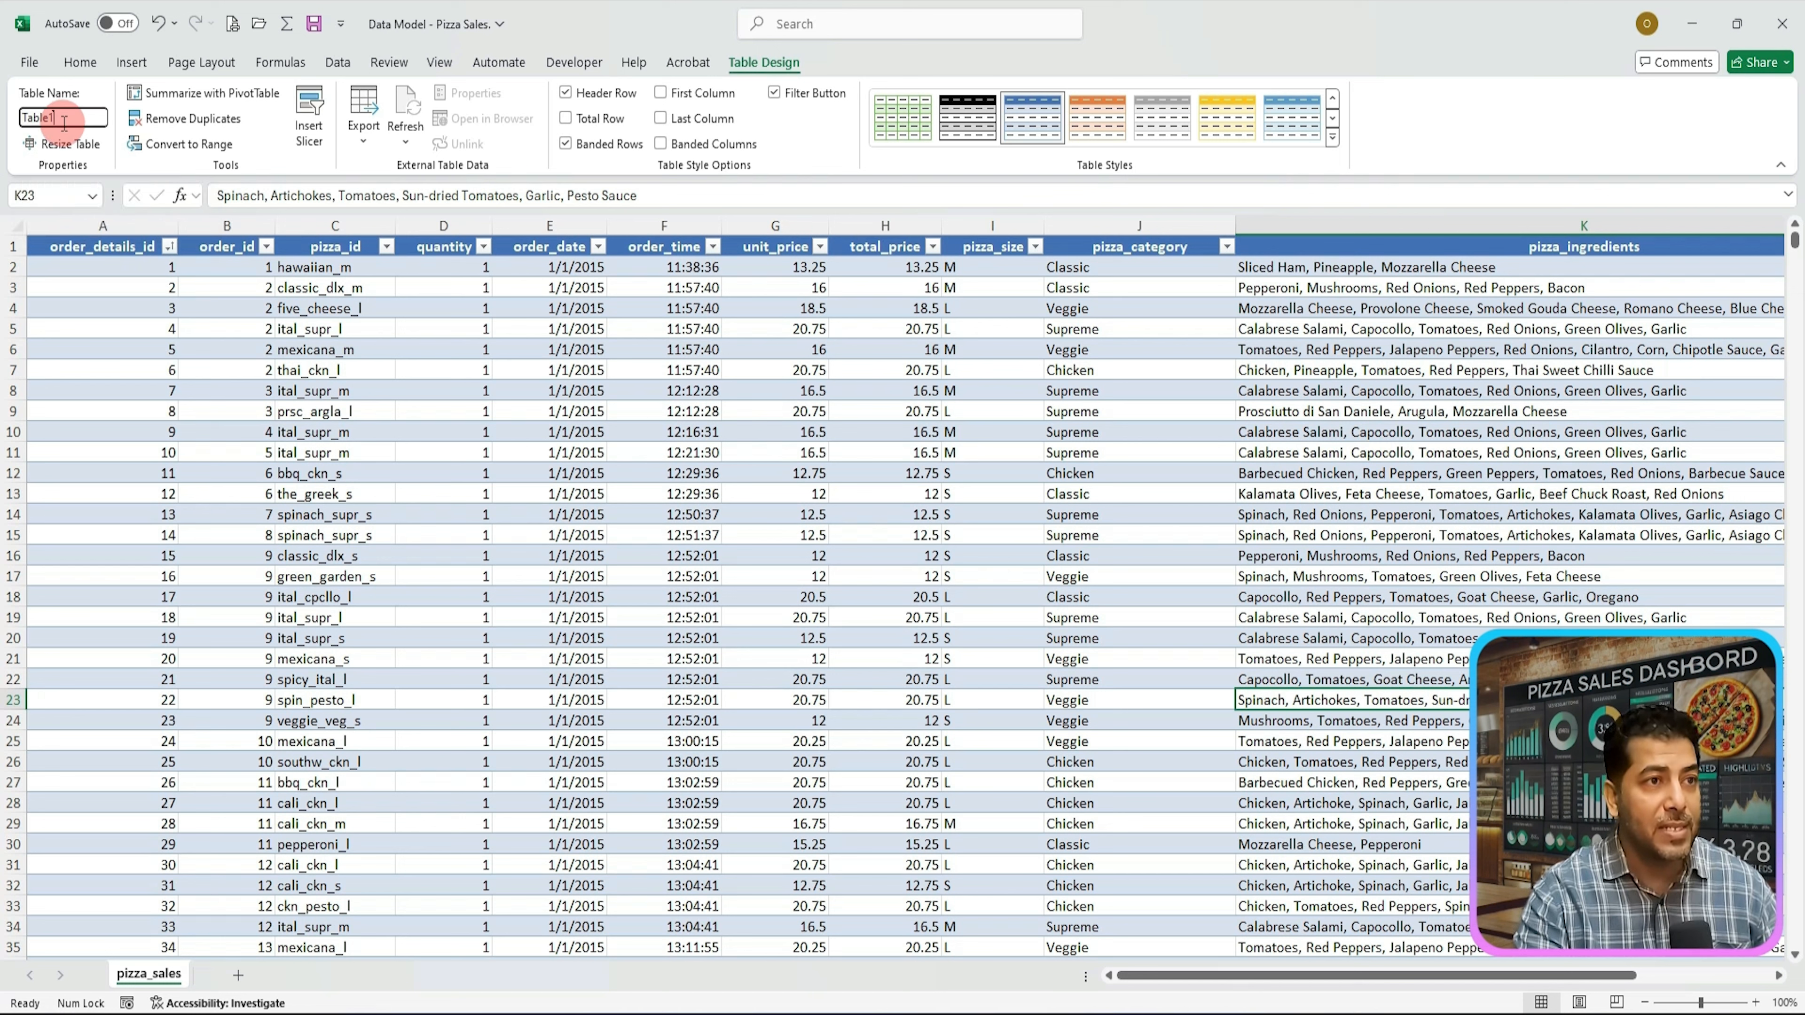
double_click(64, 121)
type("pizza_sales")
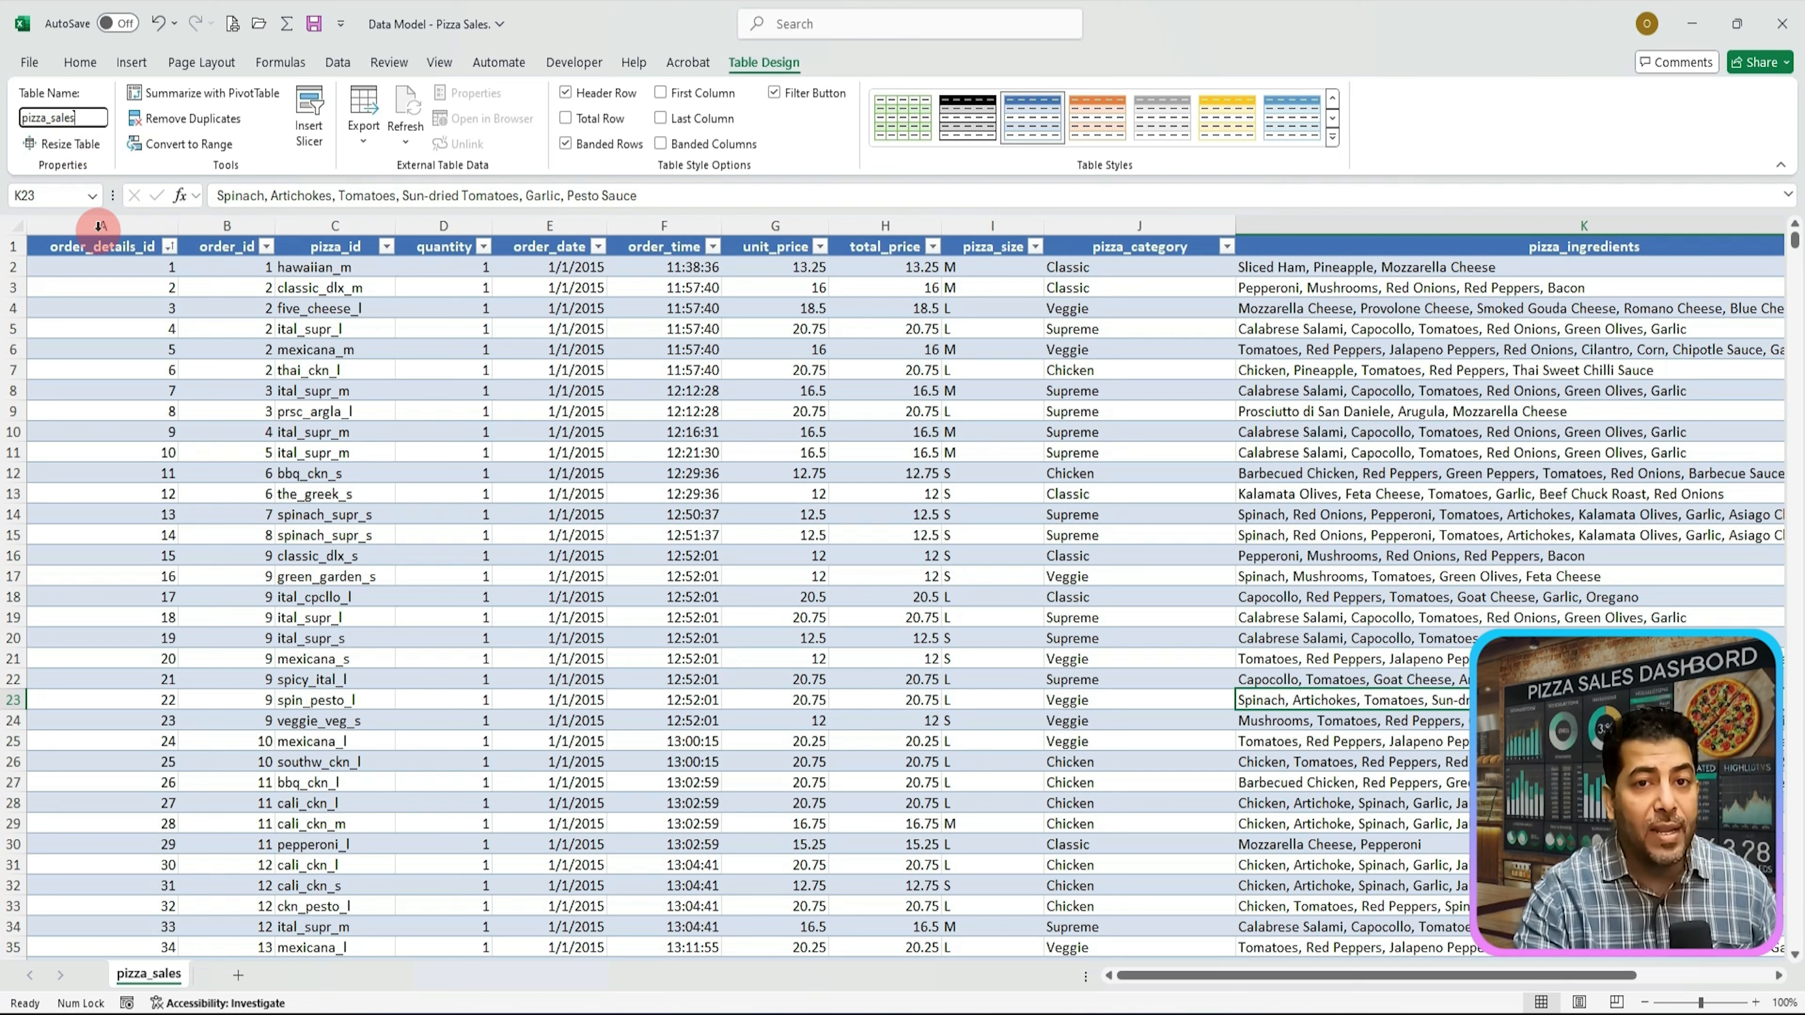
key("Return")
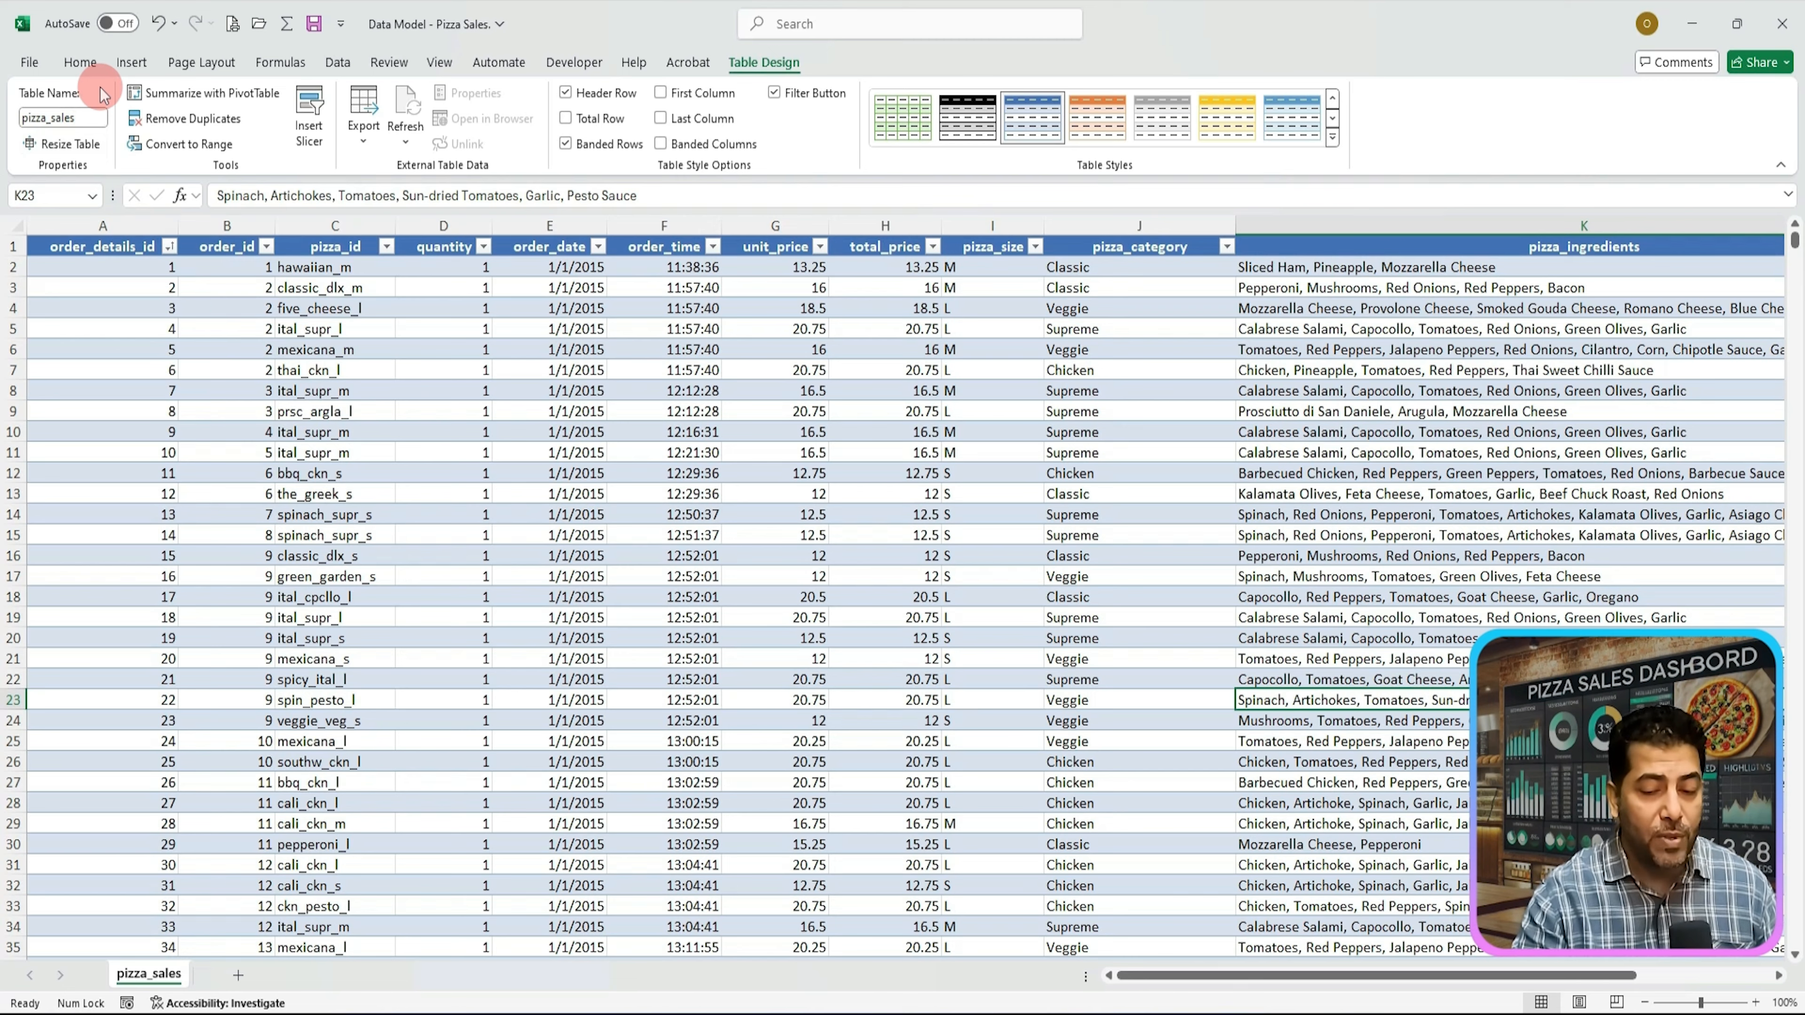
key("Return")
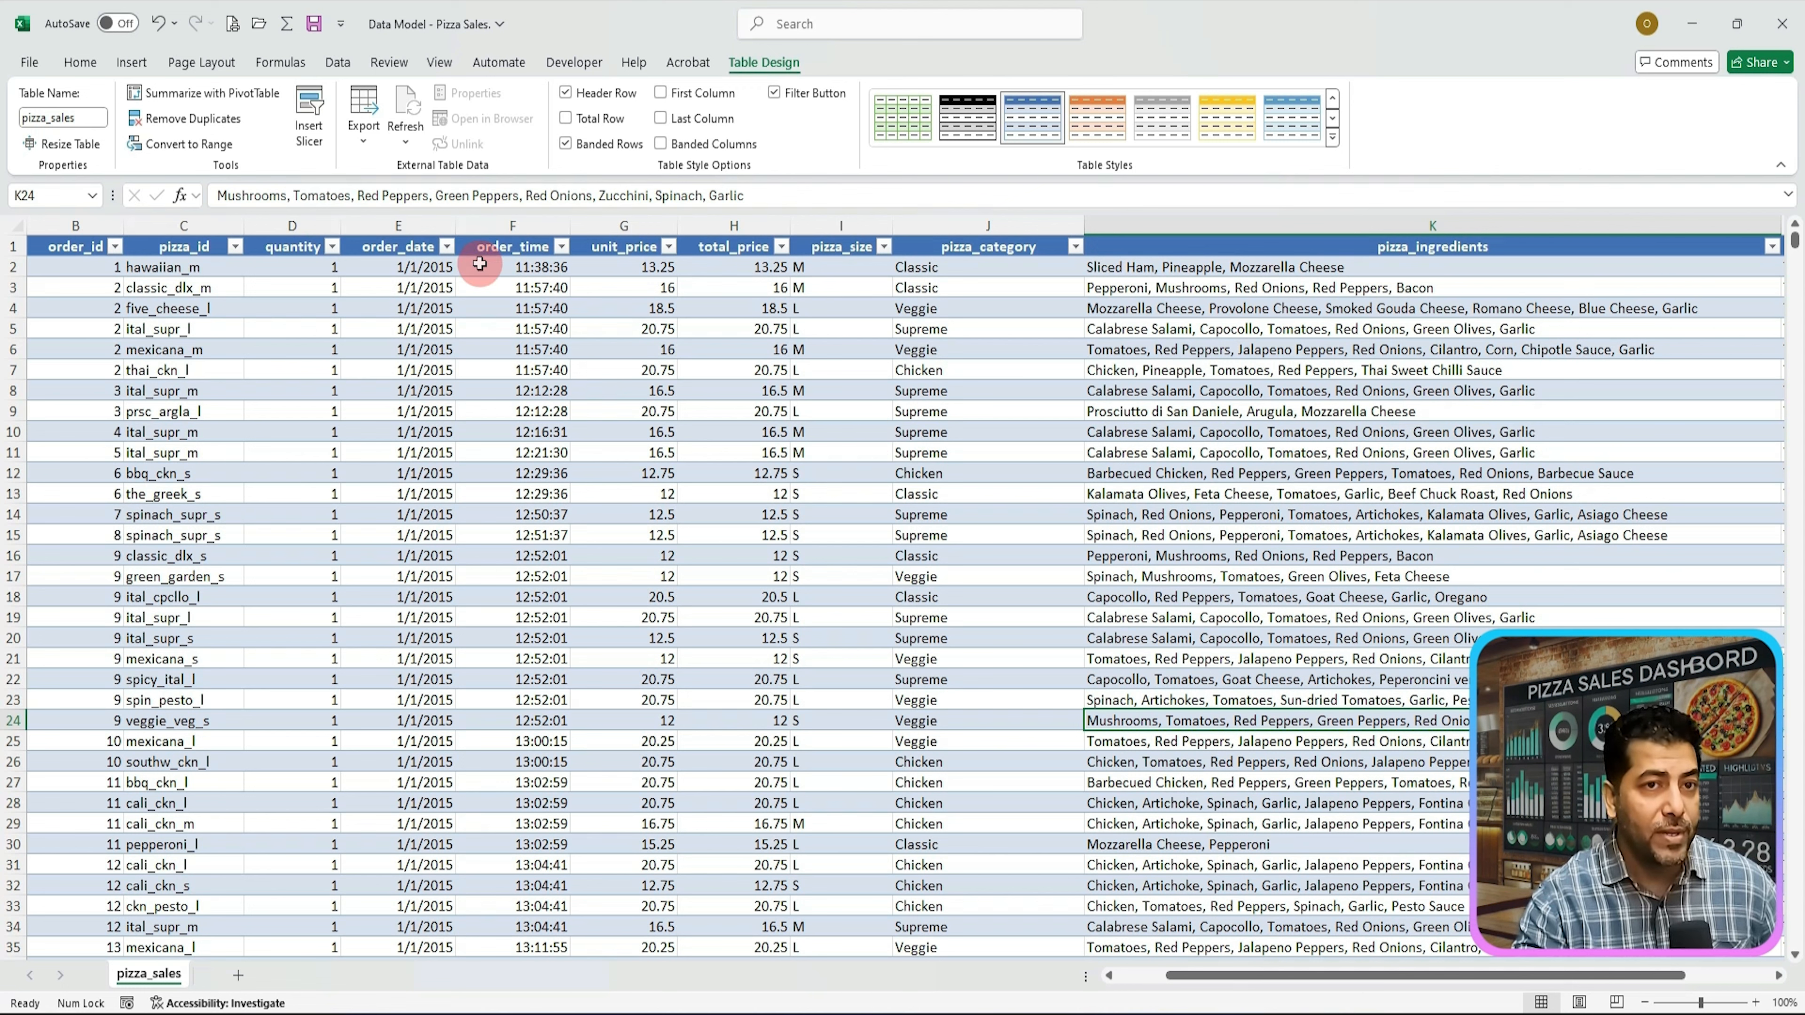
Step: Format the order_date column with the short Date format
left_click(406, 227)
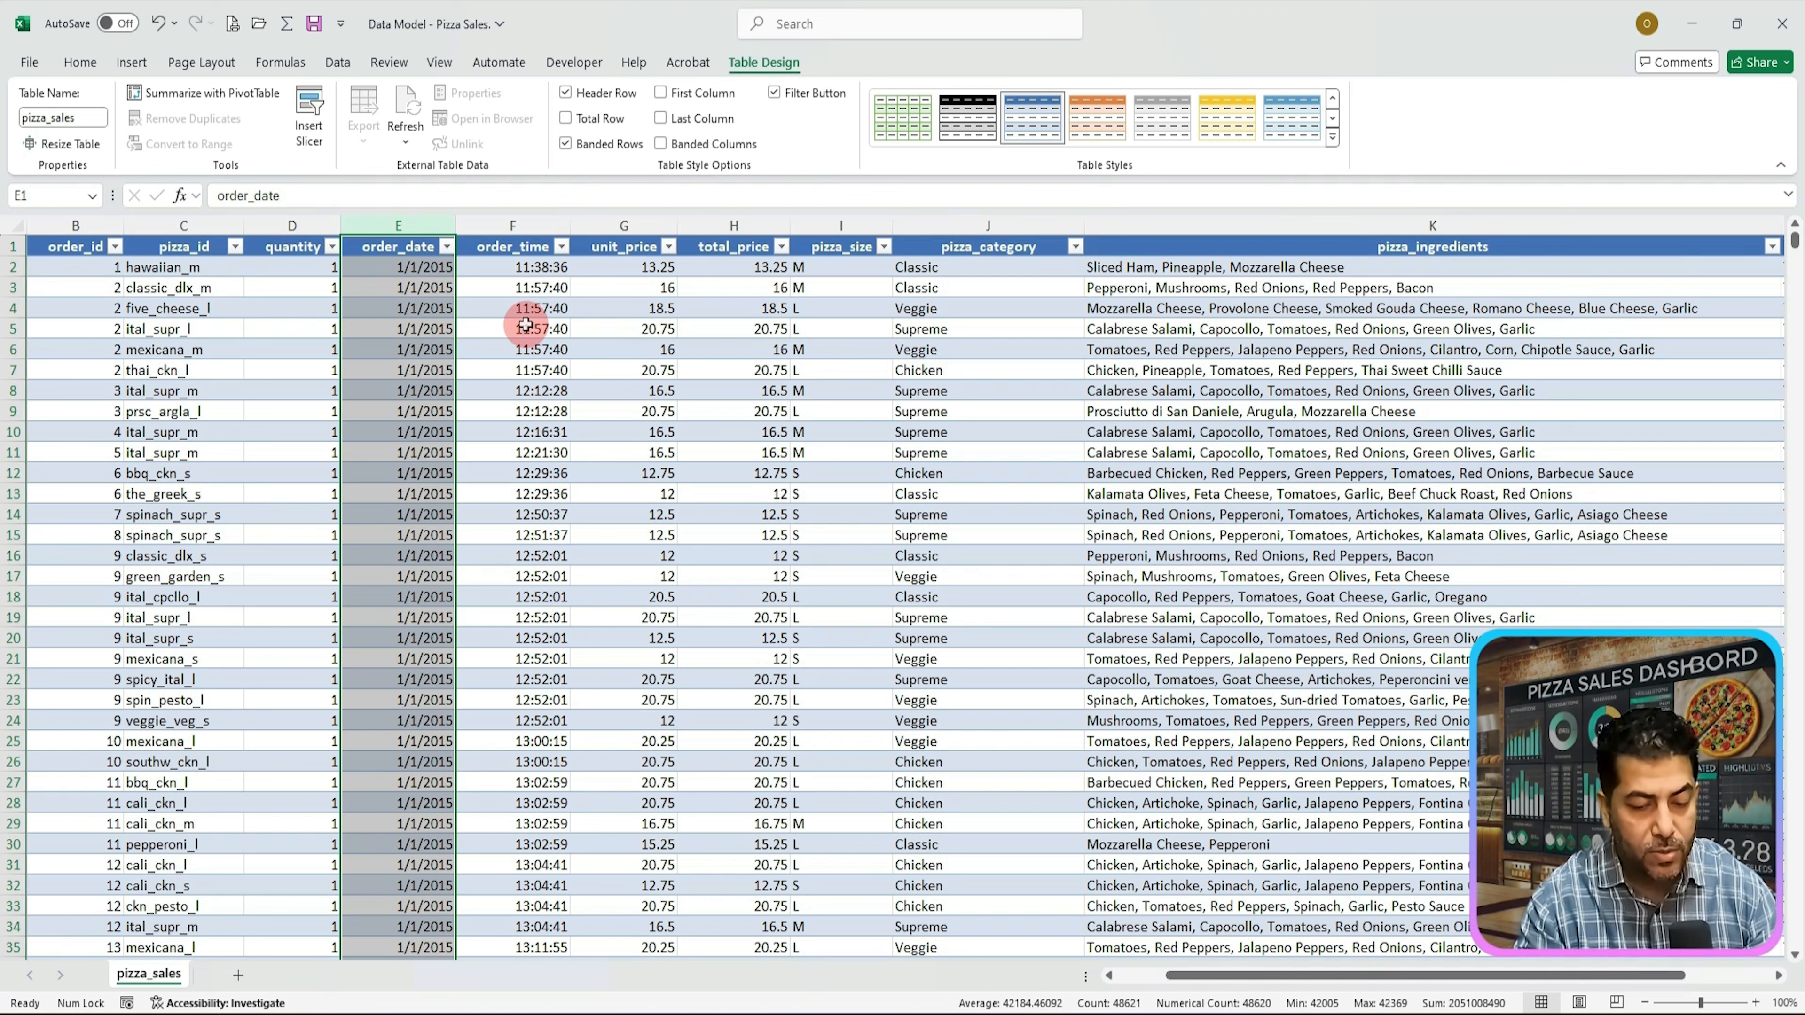
key("ctrl+KP_1")
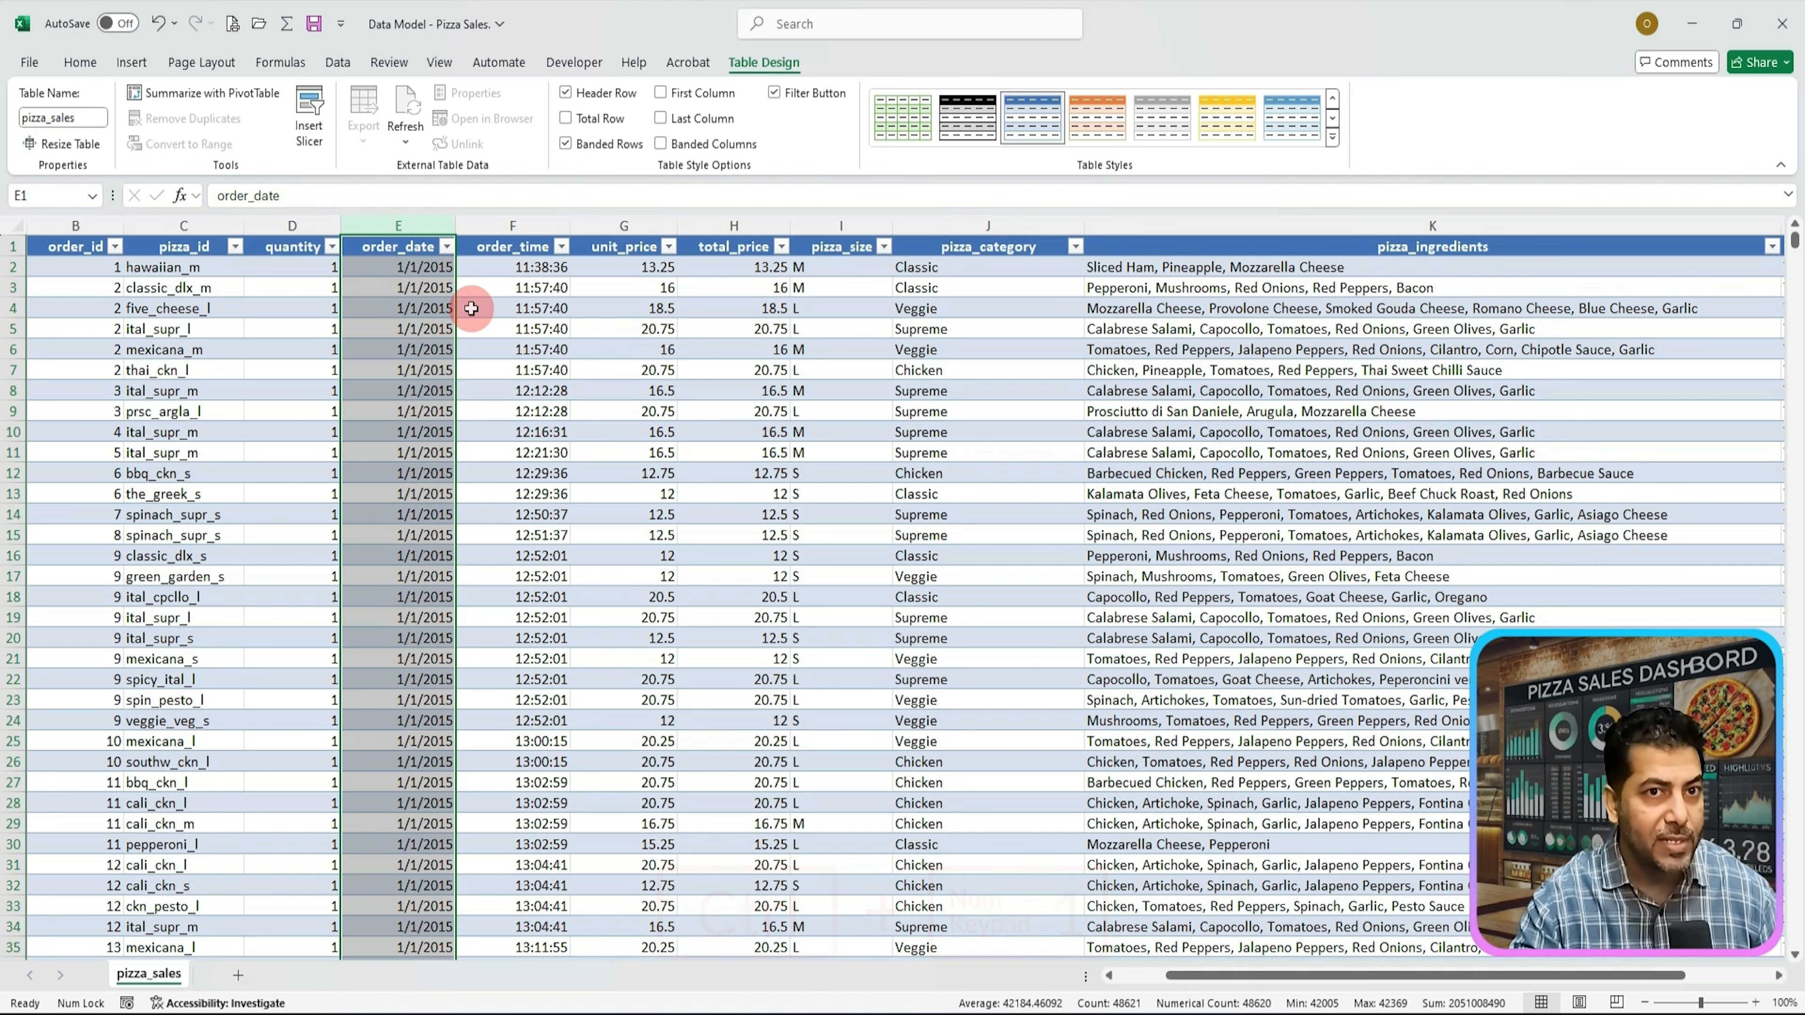
right_click(410, 383)
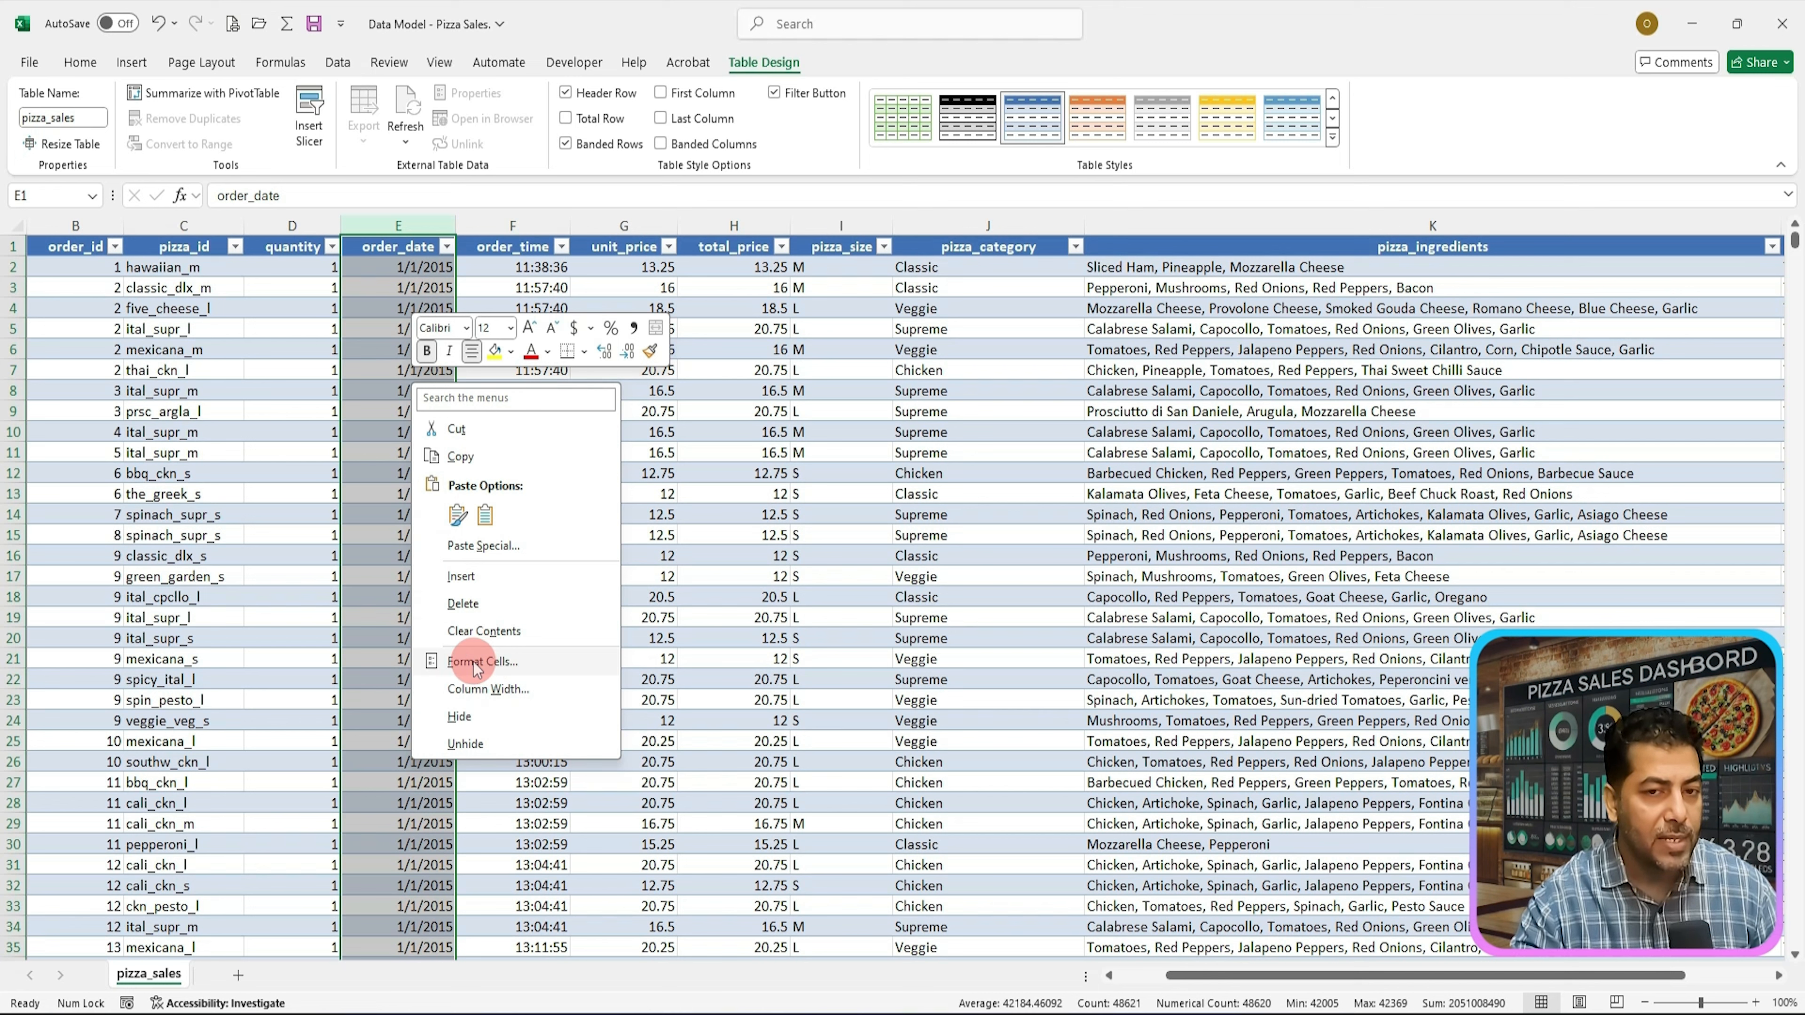
left_click(504, 667)
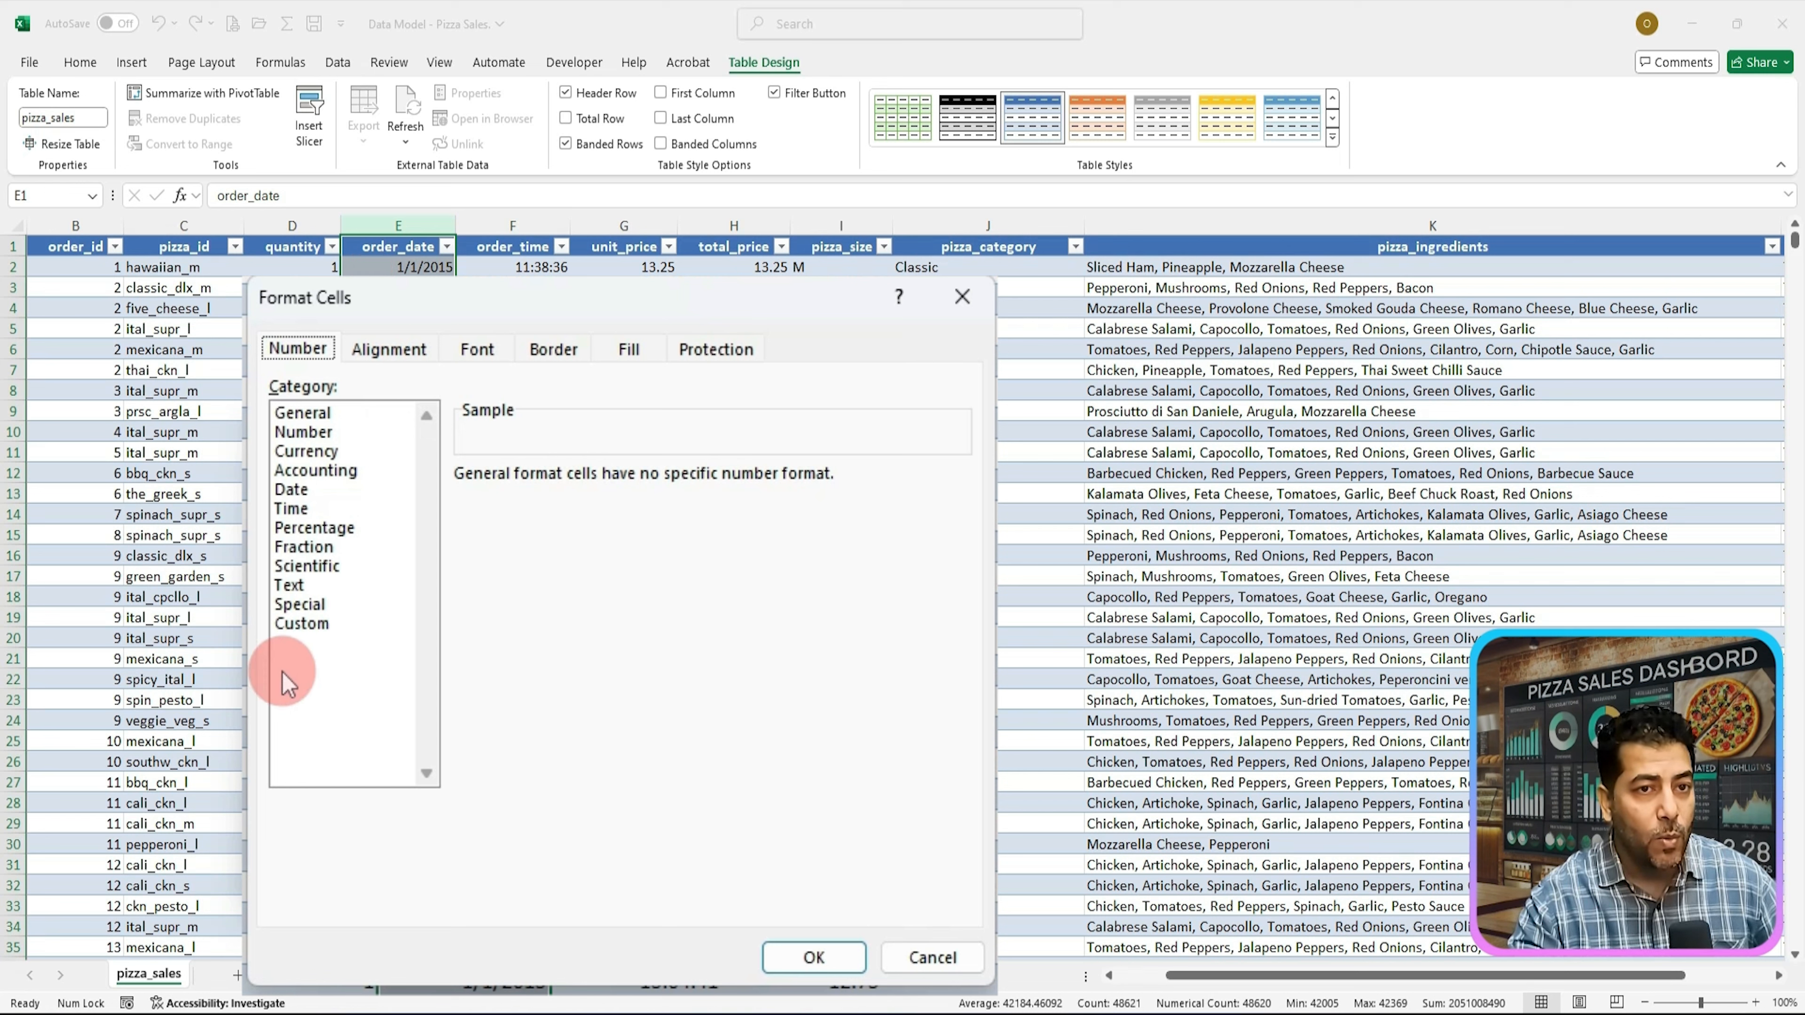
left_click(283, 494)
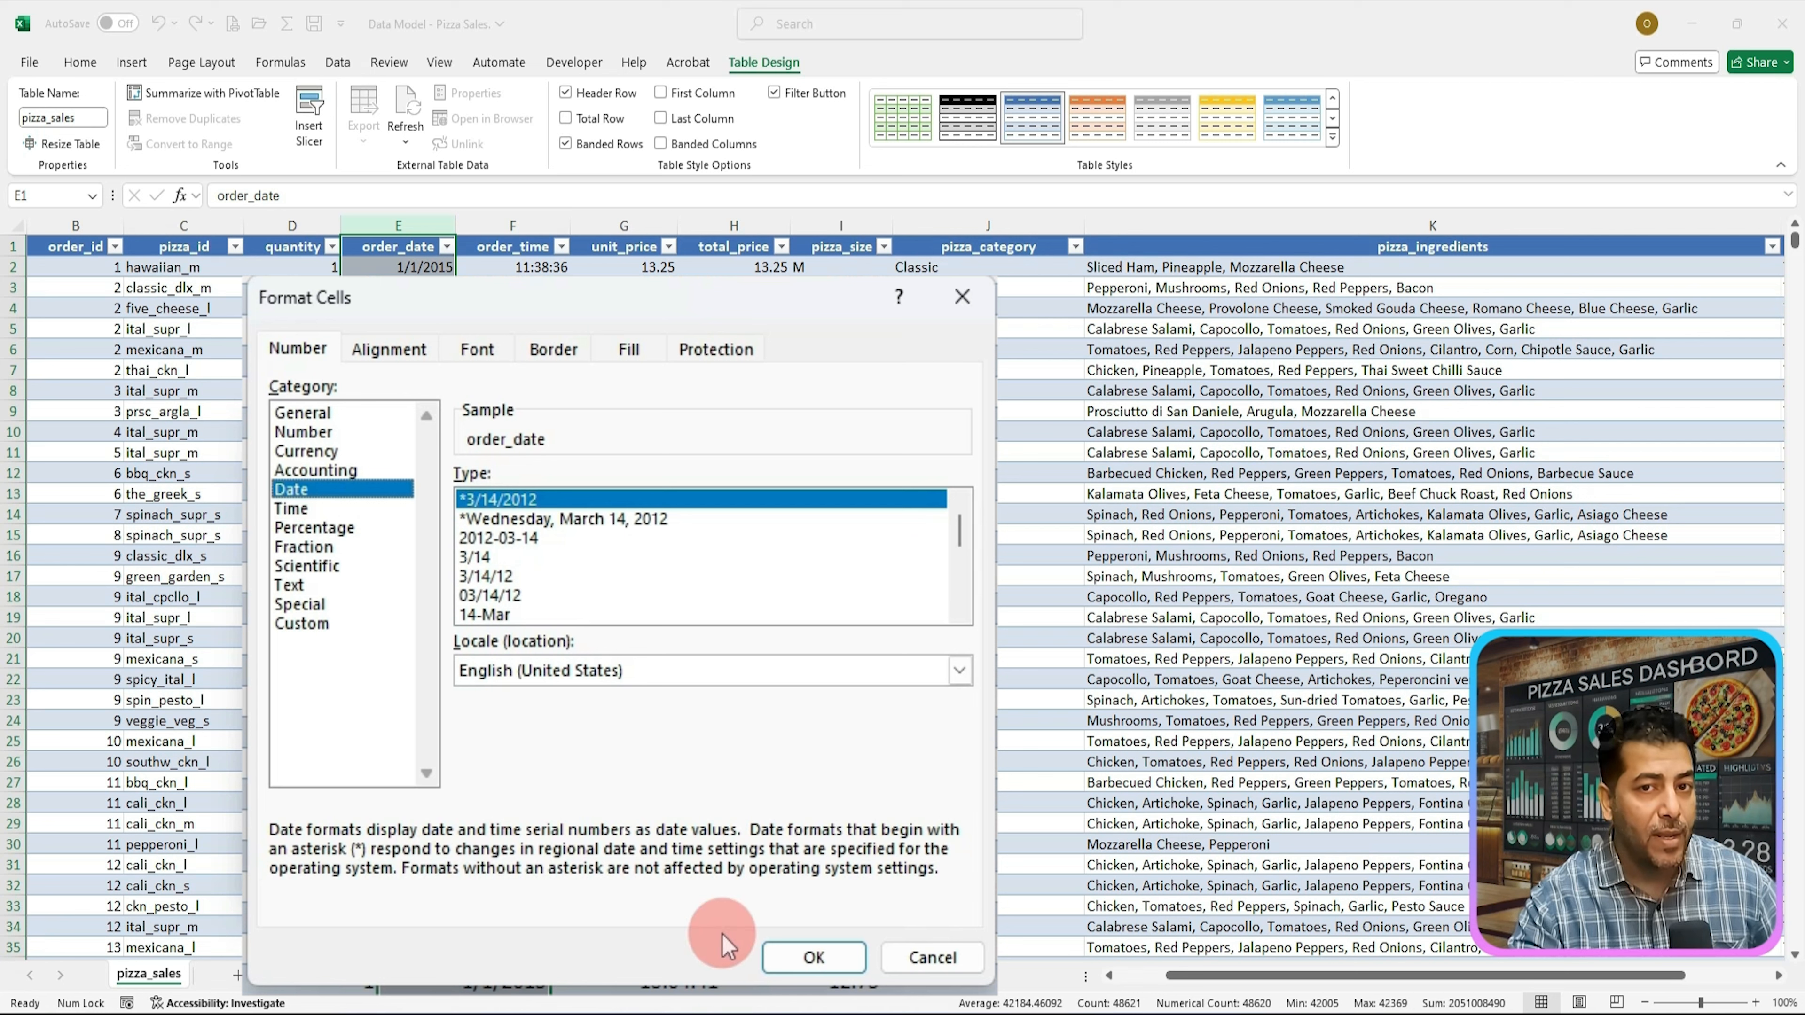
left_click(815, 957)
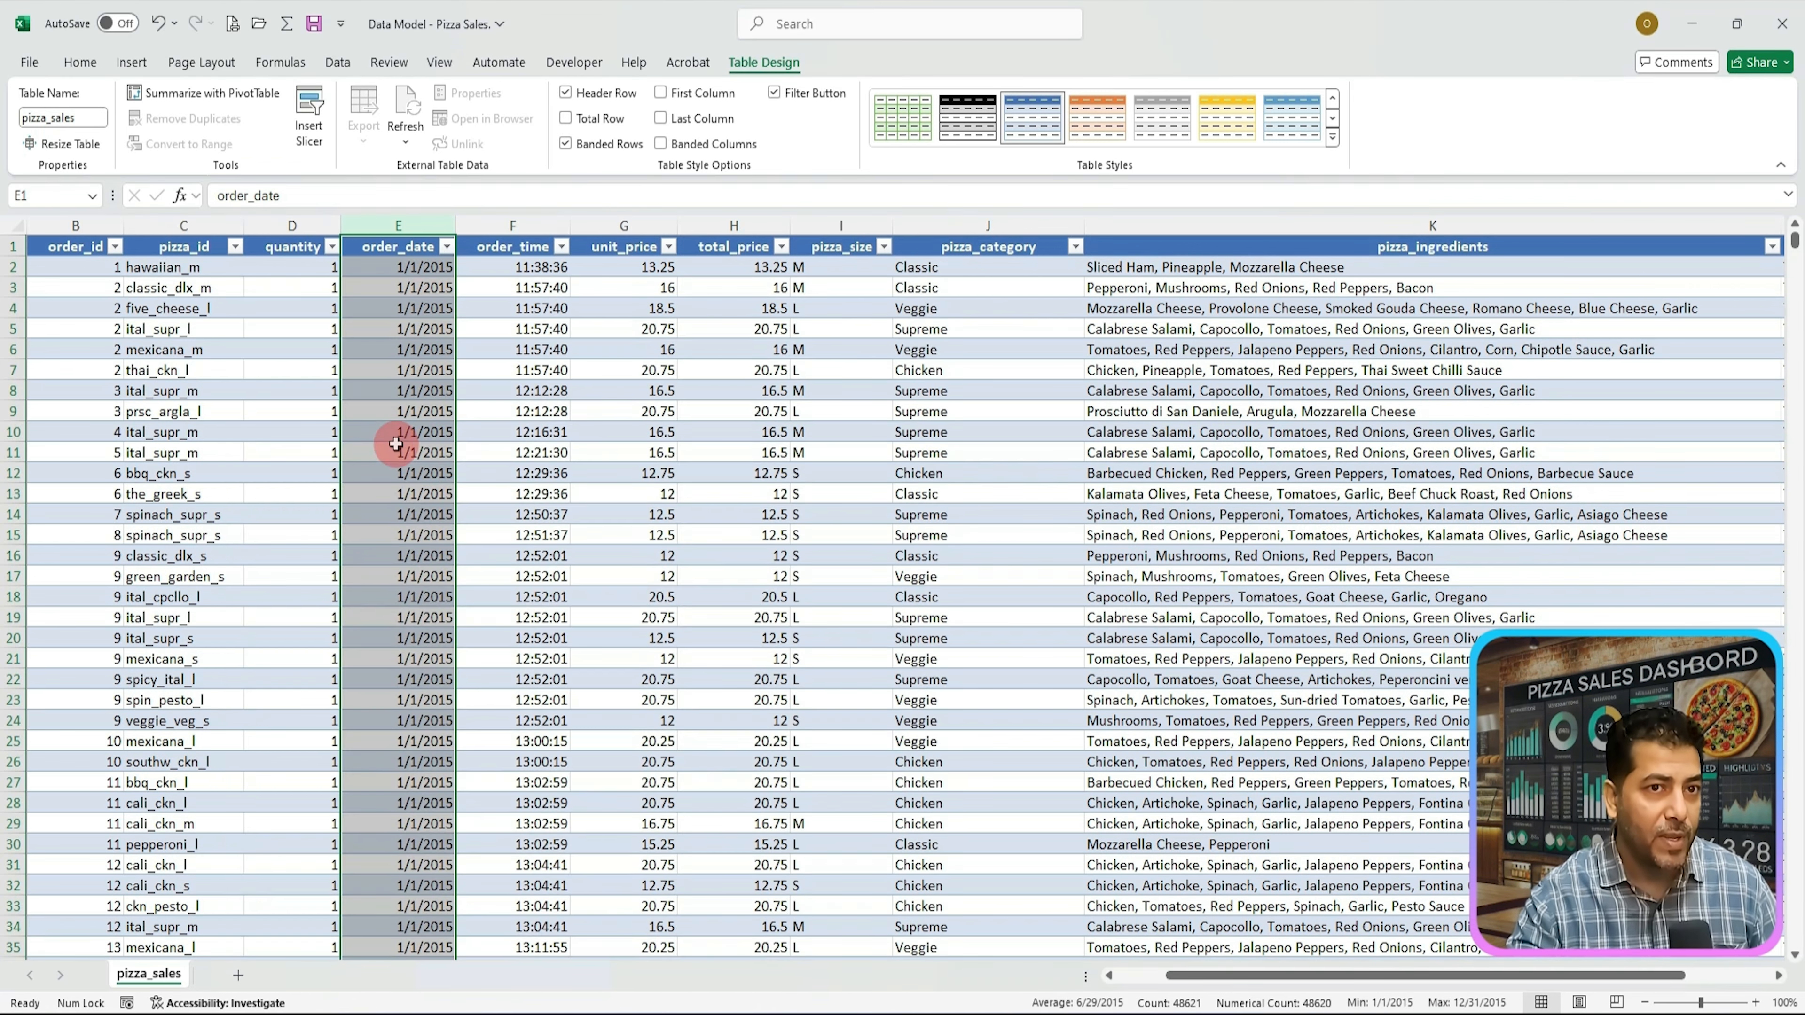
Step: Format the order_time column with the 1:30:55 PM Time format
left_click(78, 64)
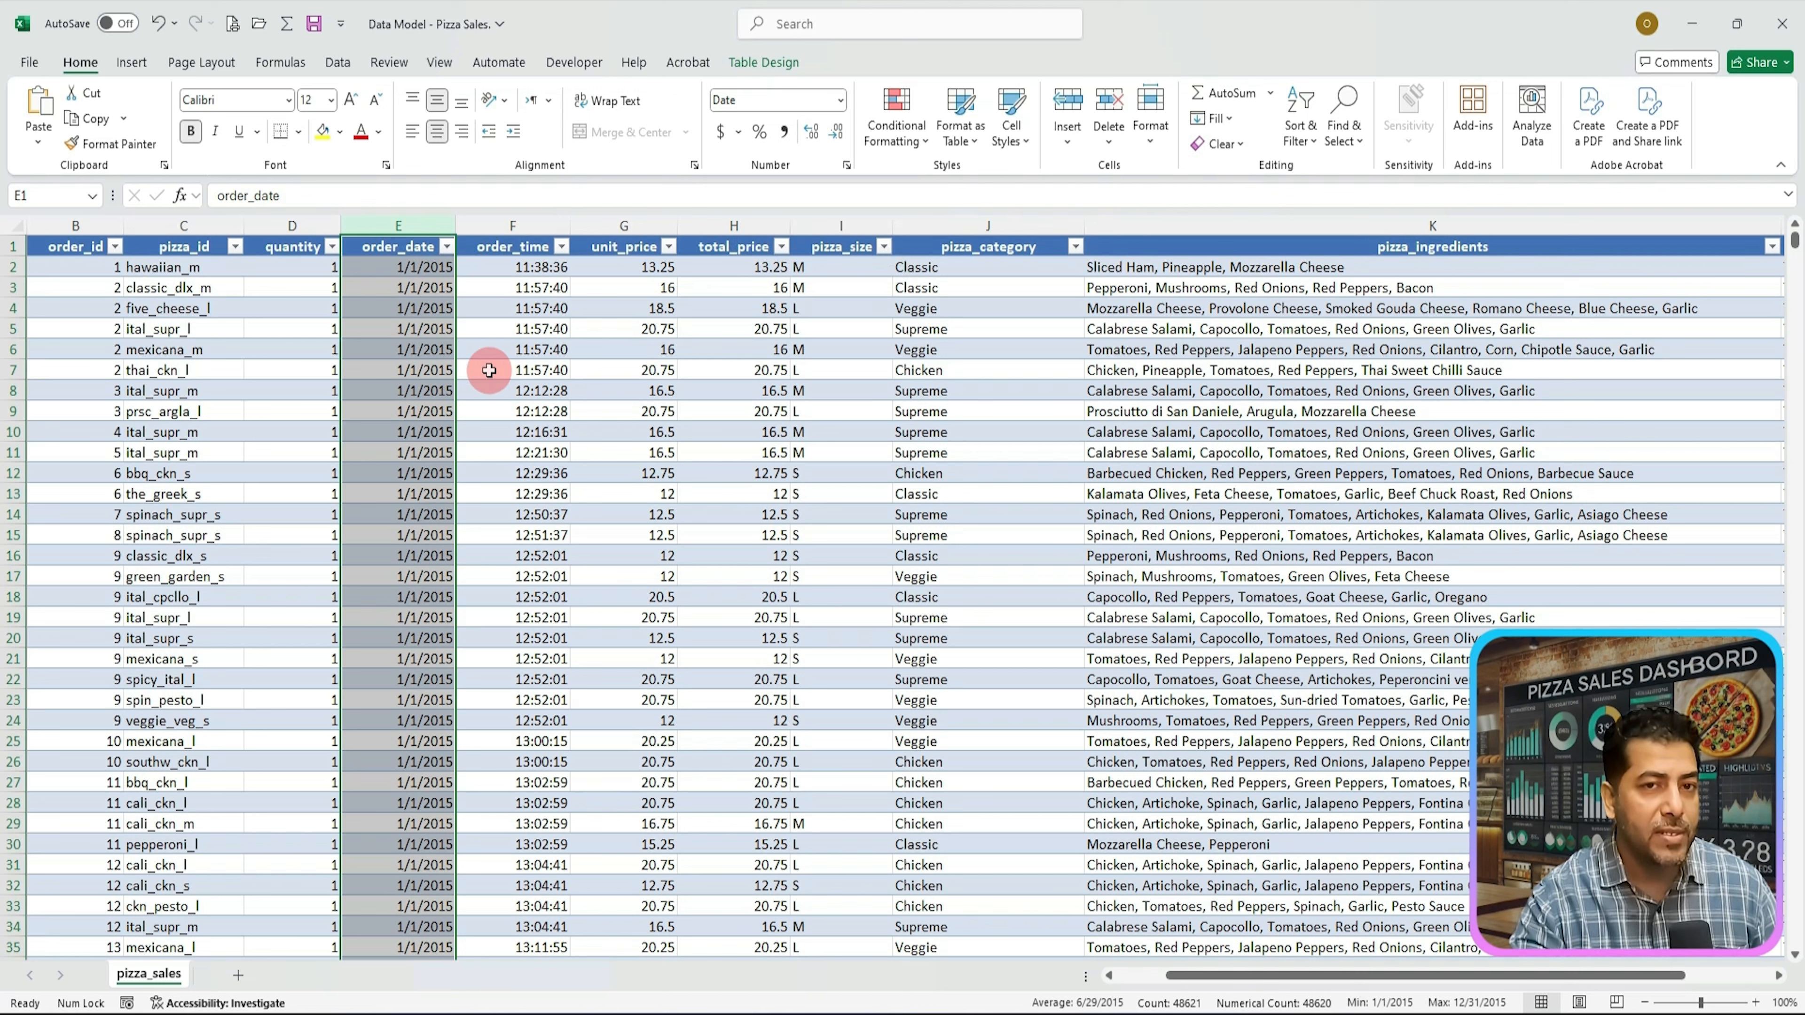
left_click(509, 228)
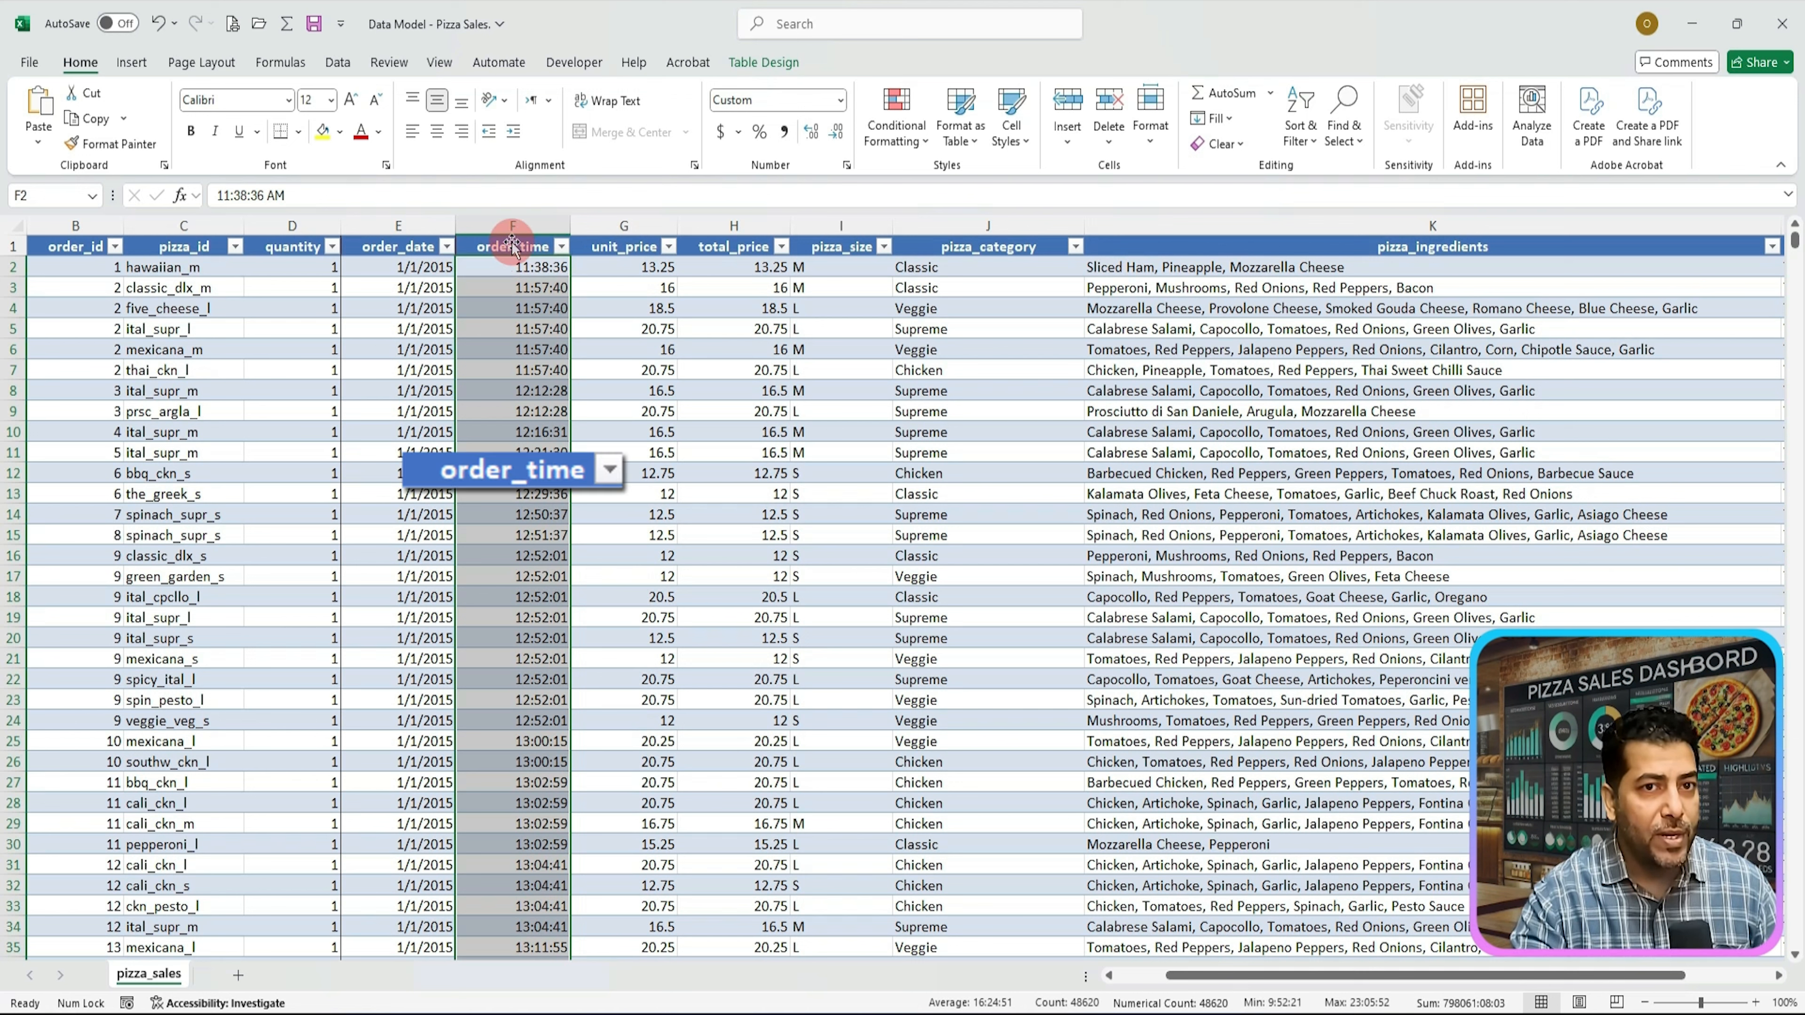
left_click(521, 226)
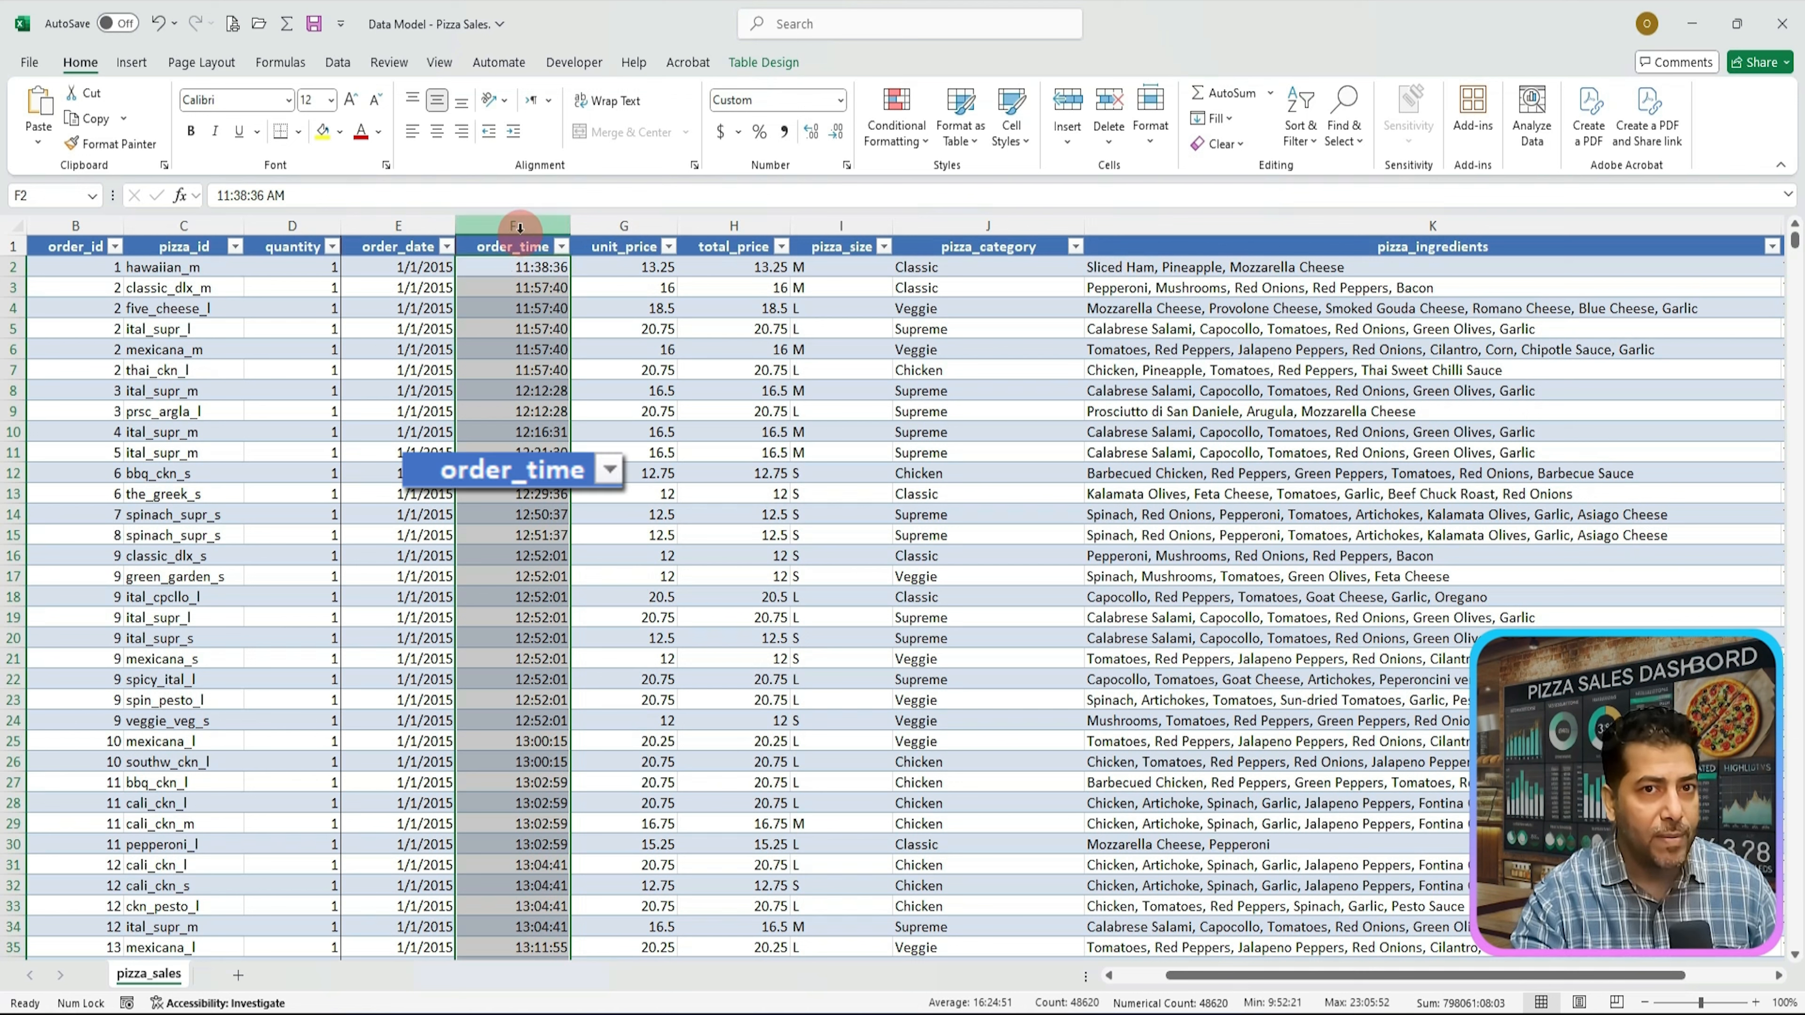
left_click(517, 226)
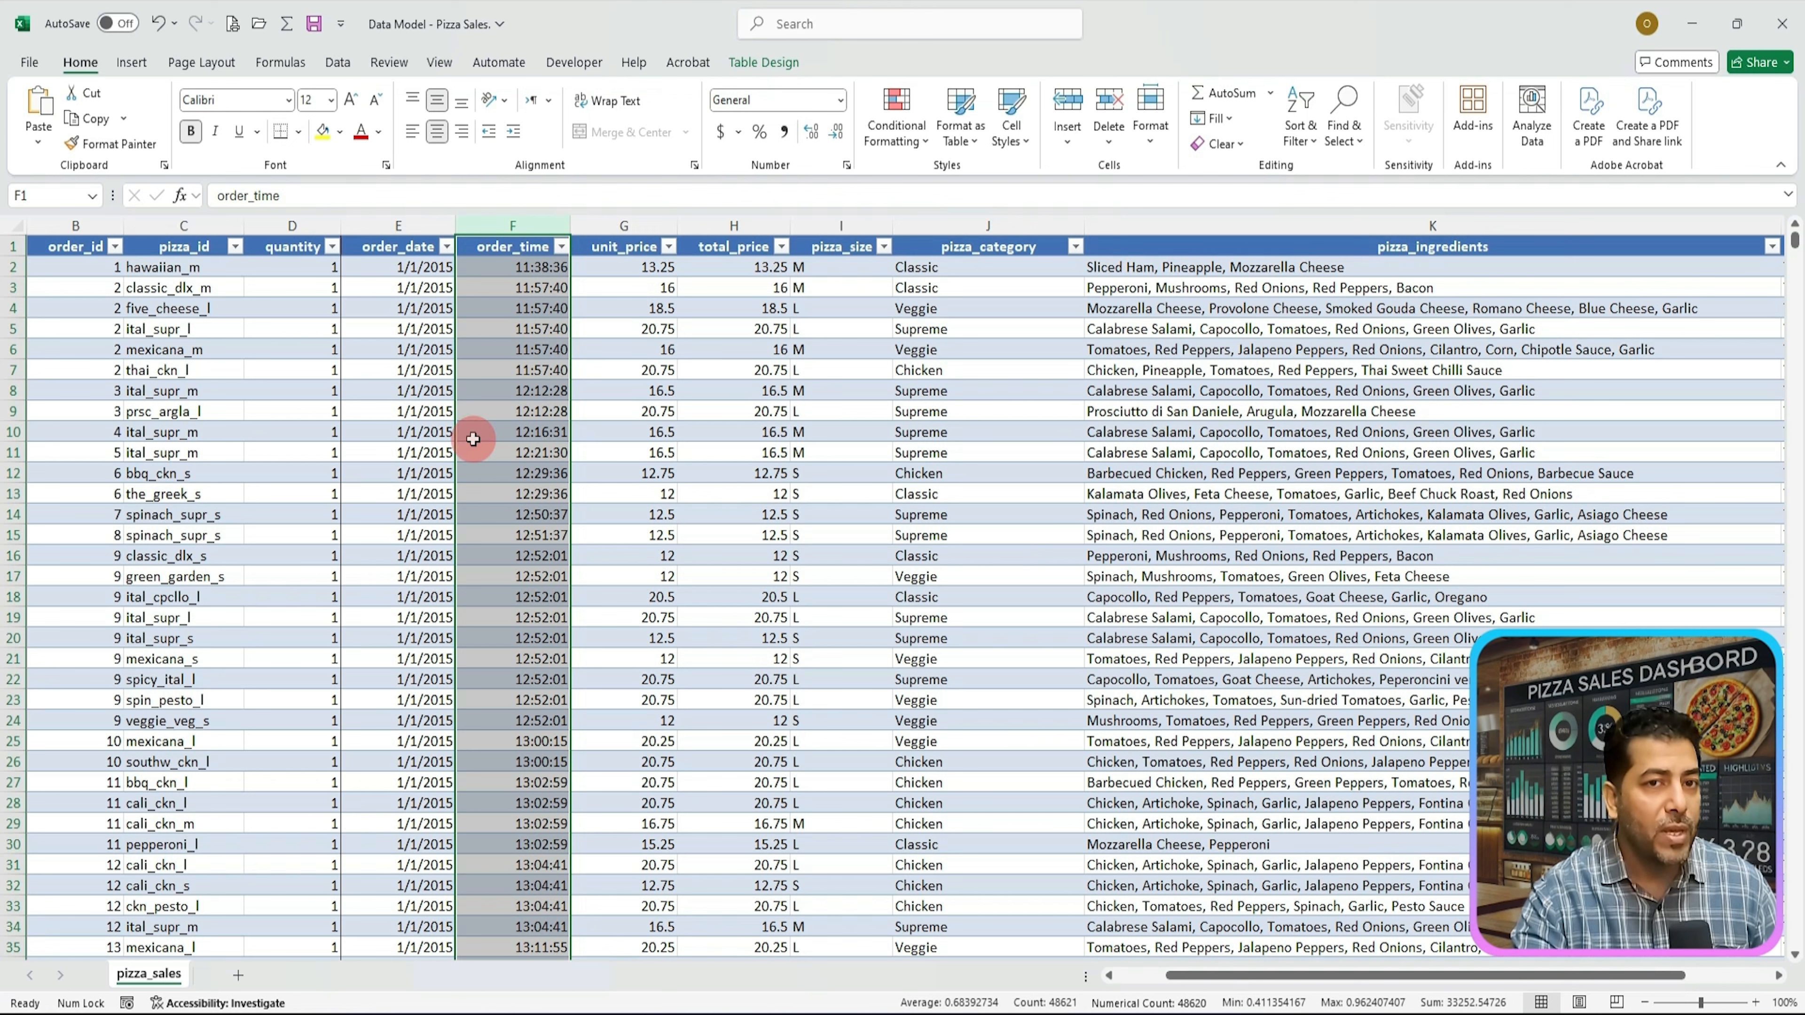
right_click(519, 402)
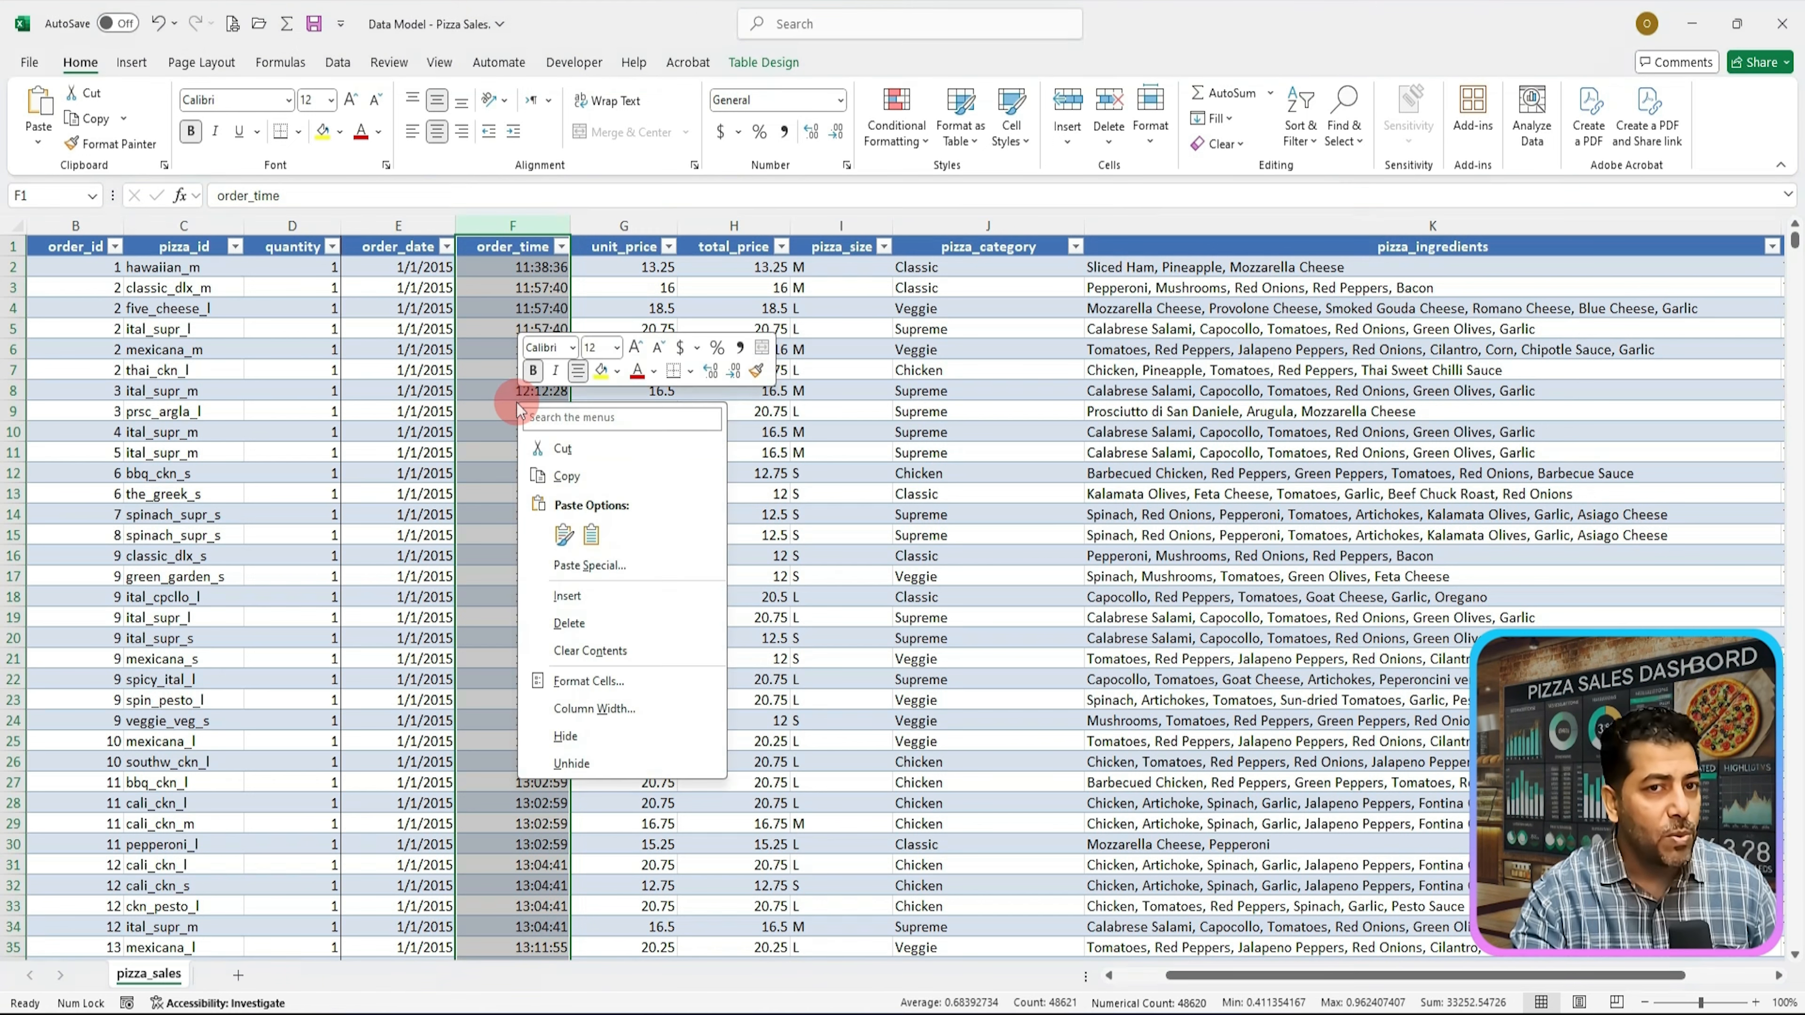
left_click(606, 682)
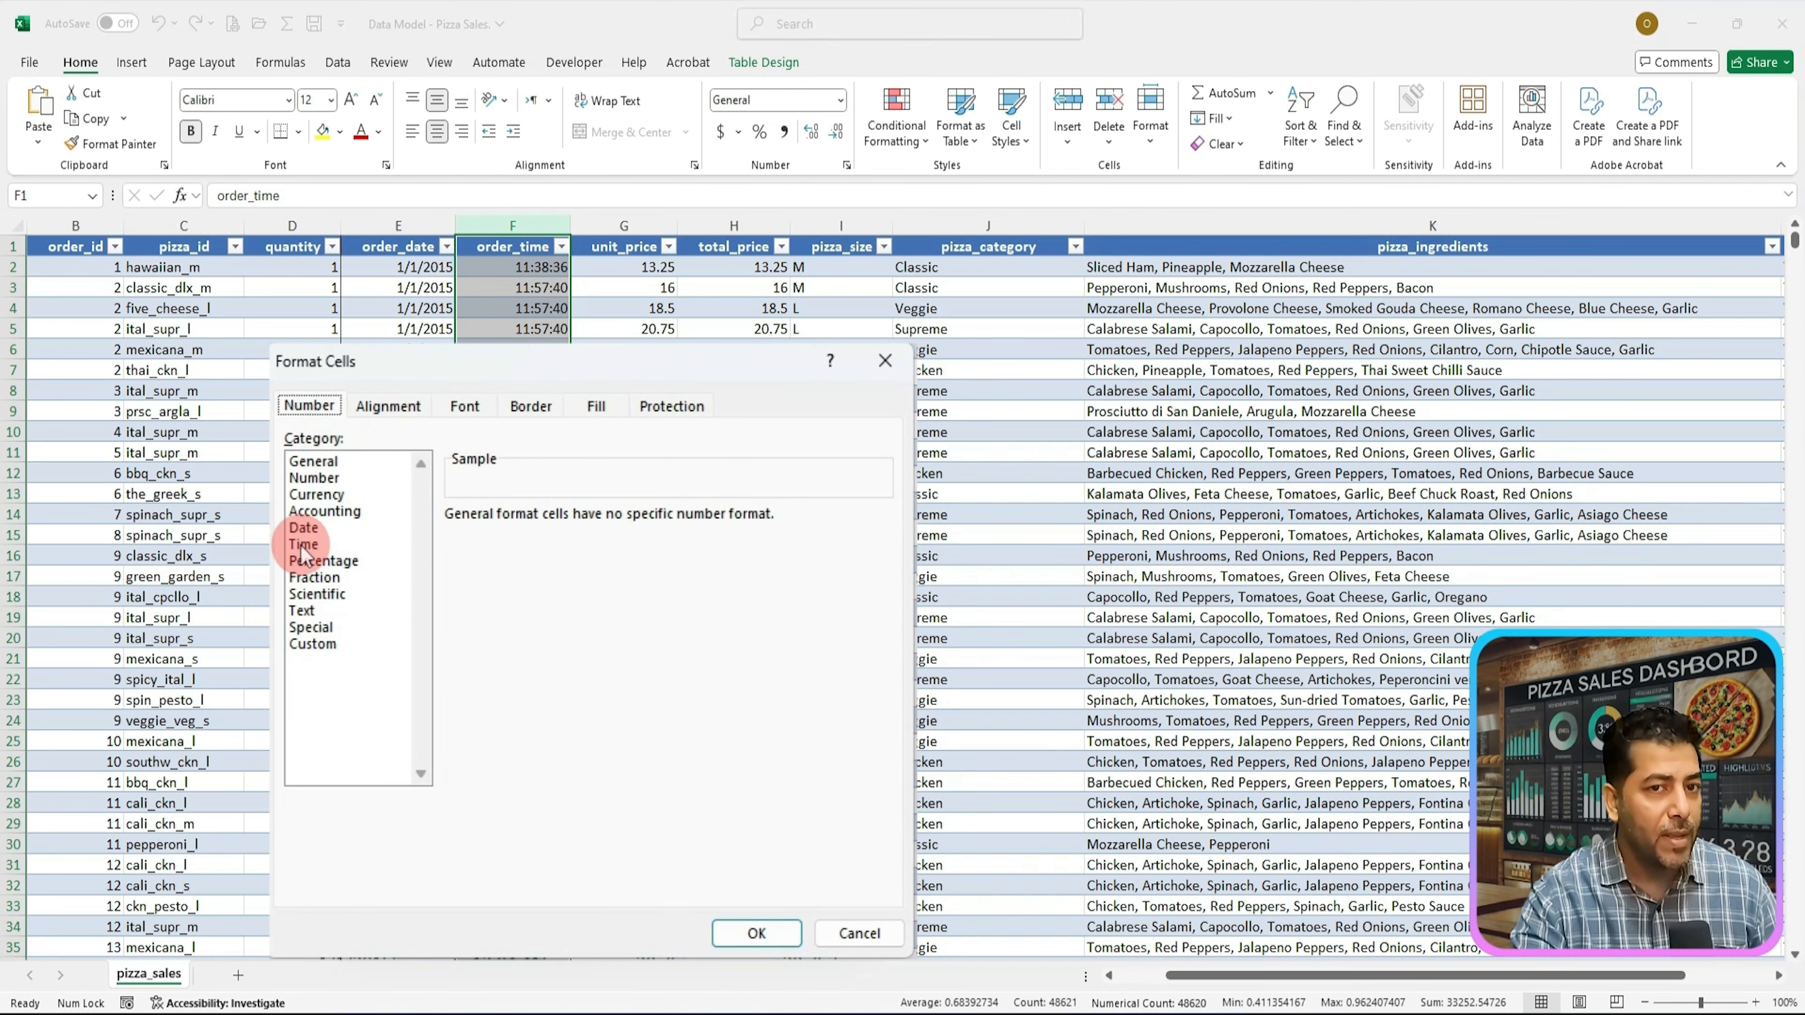
left_click(303, 545)
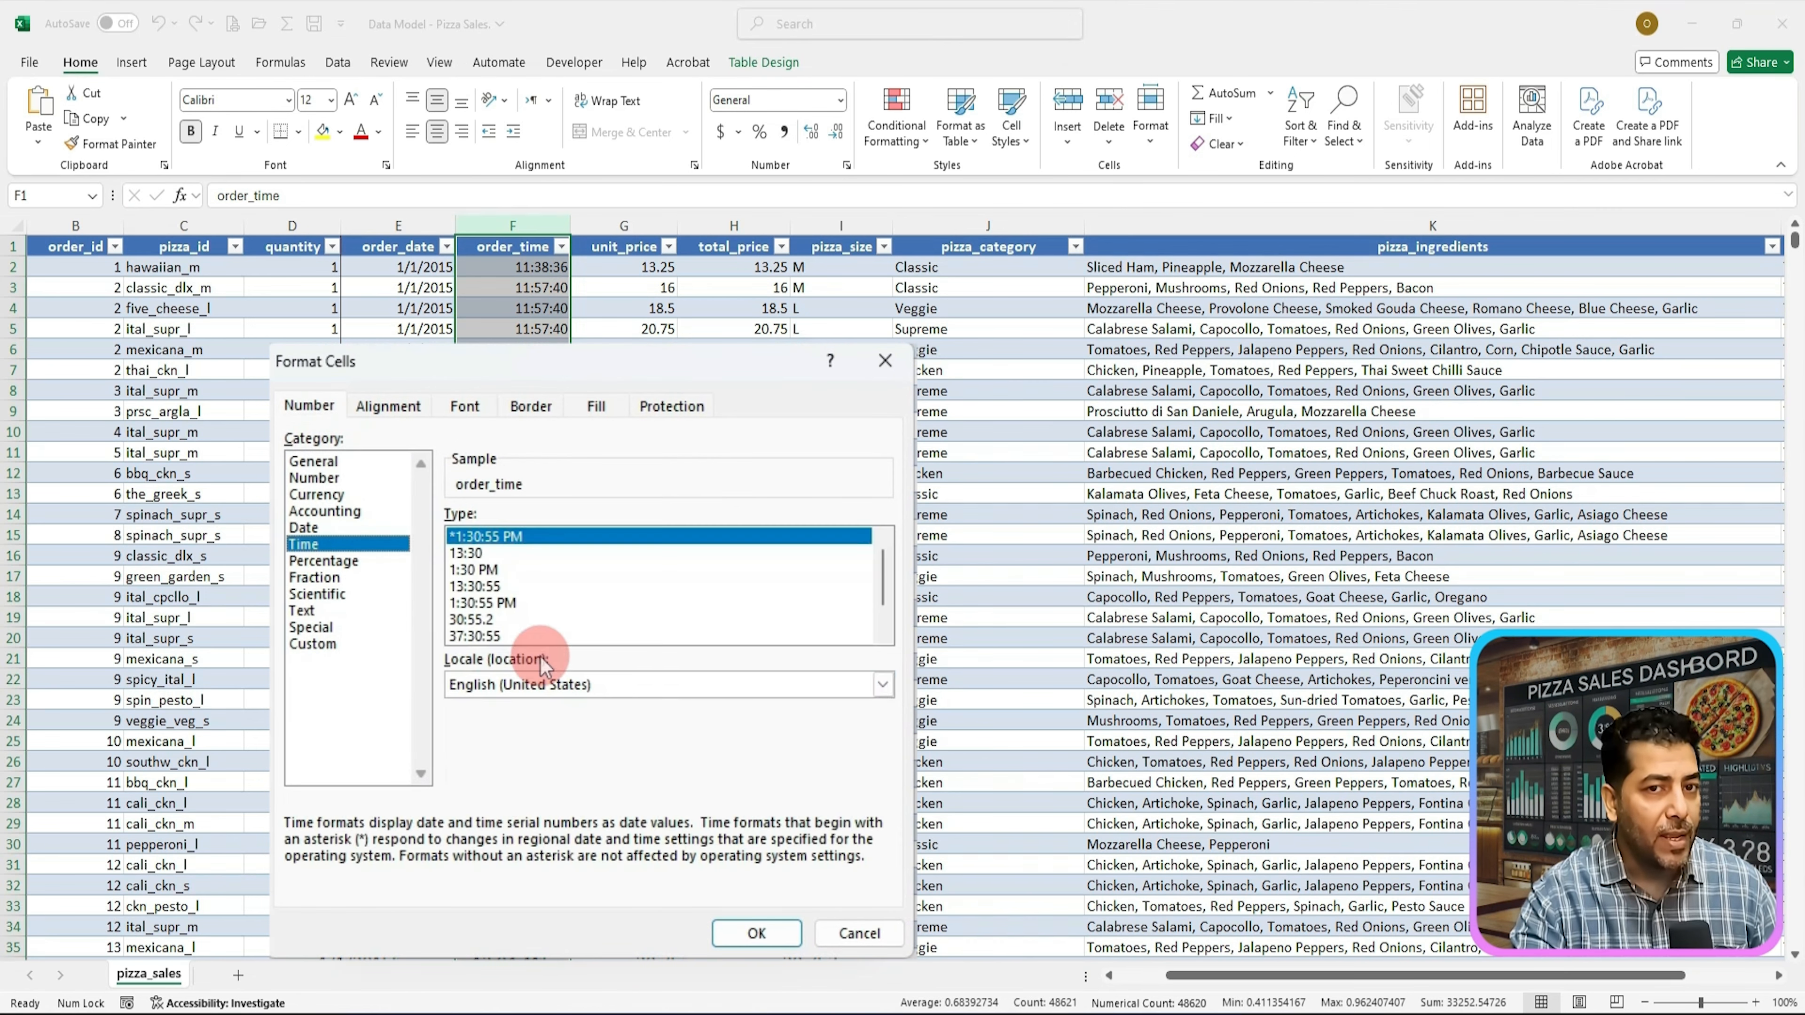
left_click(764, 938)
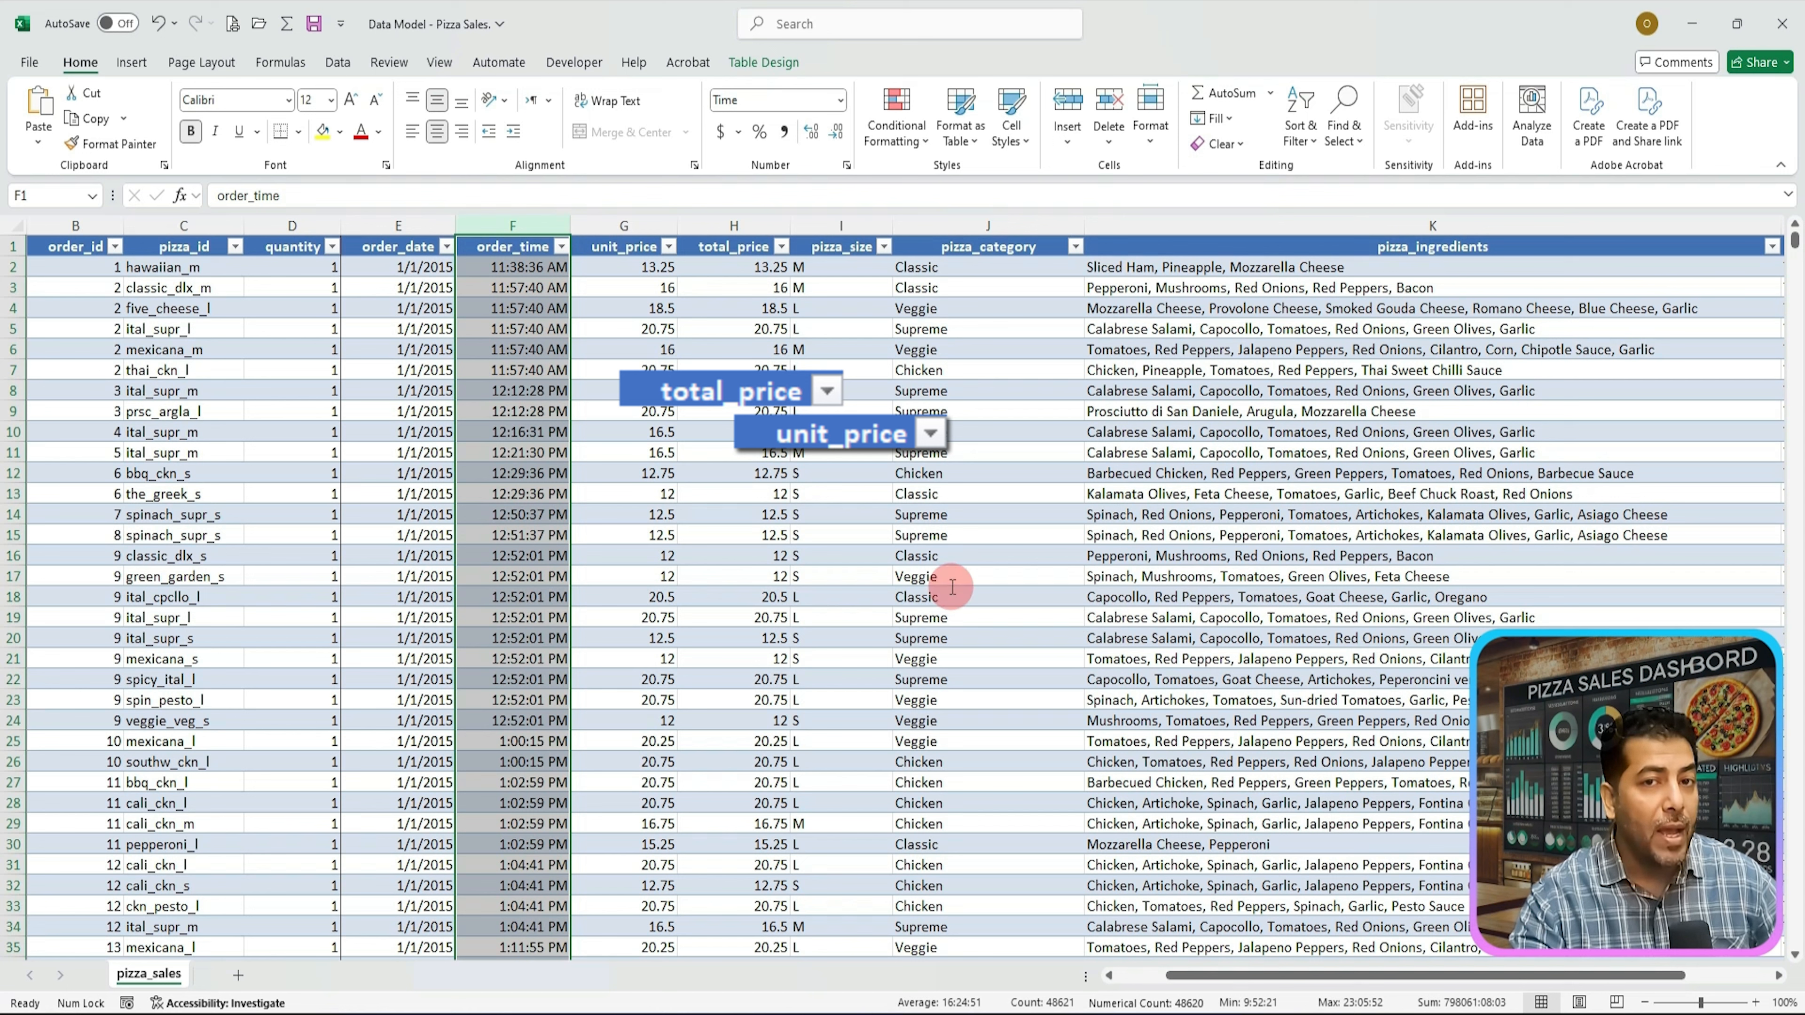
Step: Format the unit_price and total_price columns as Currency
left_click(623, 228, "ctrl")
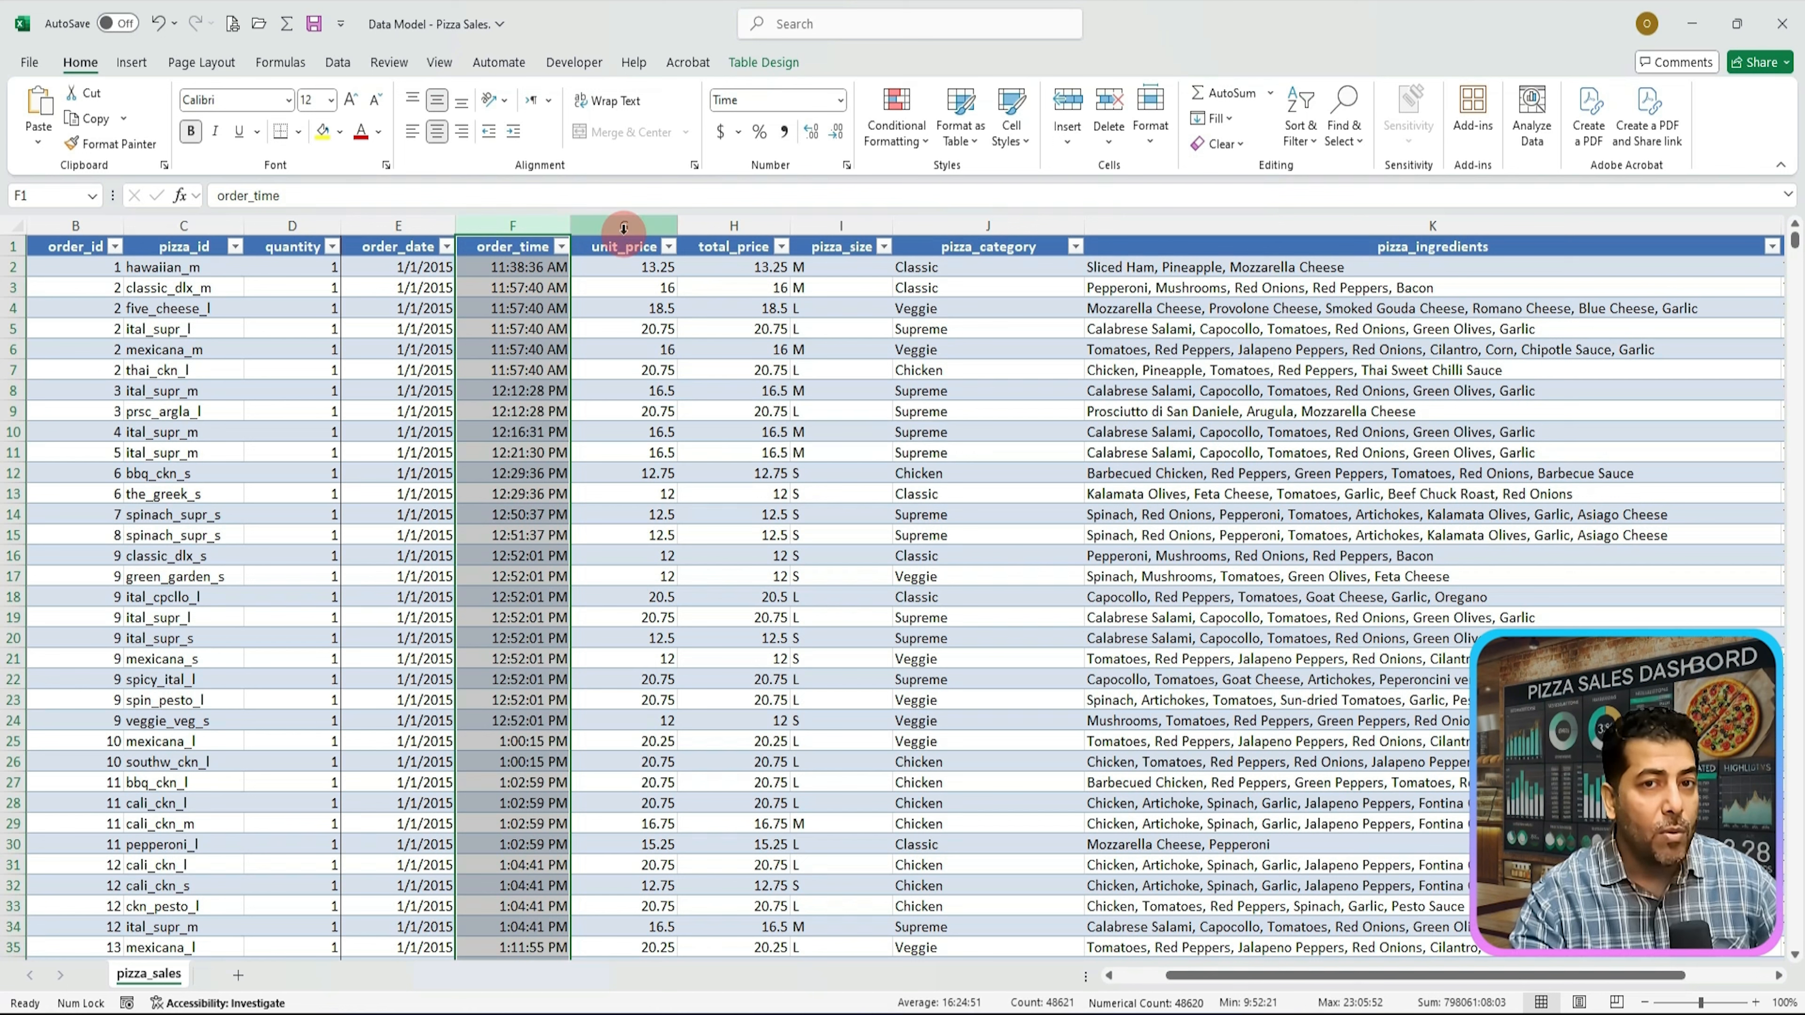
left_click_drag(625, 235, 722, 238)
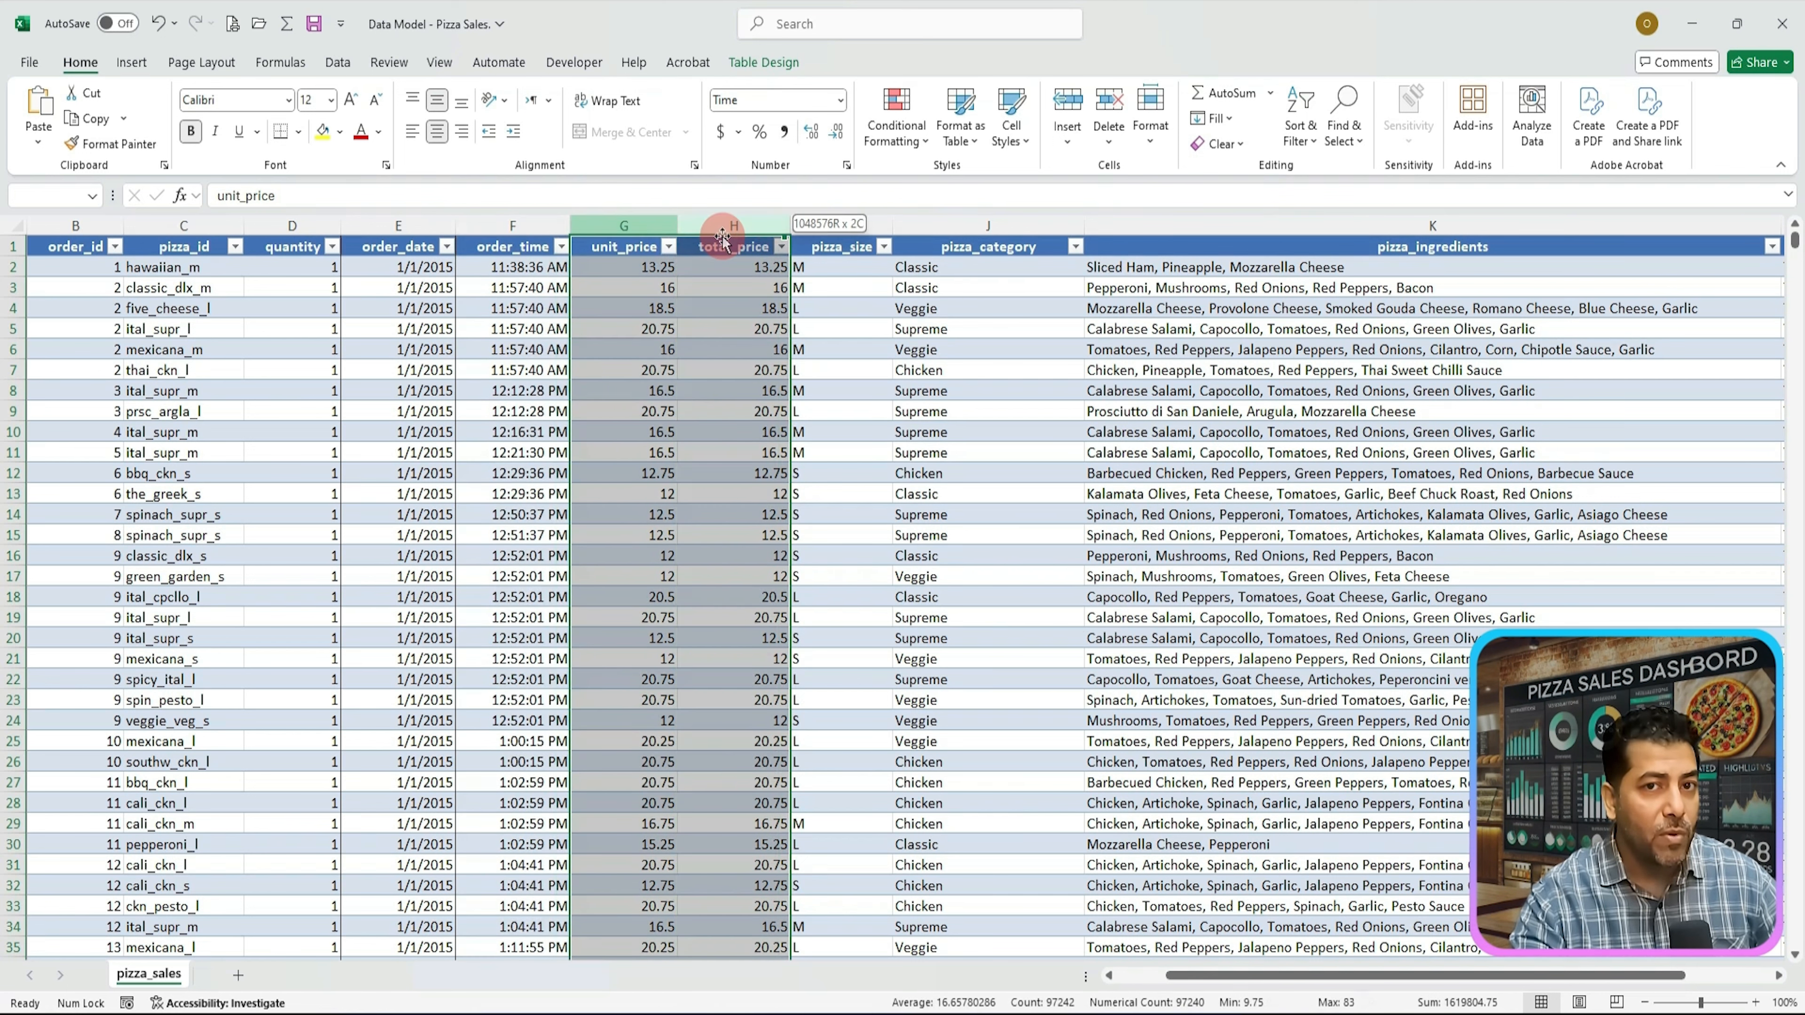
right_click(663, 311)
left_click(719, 587)
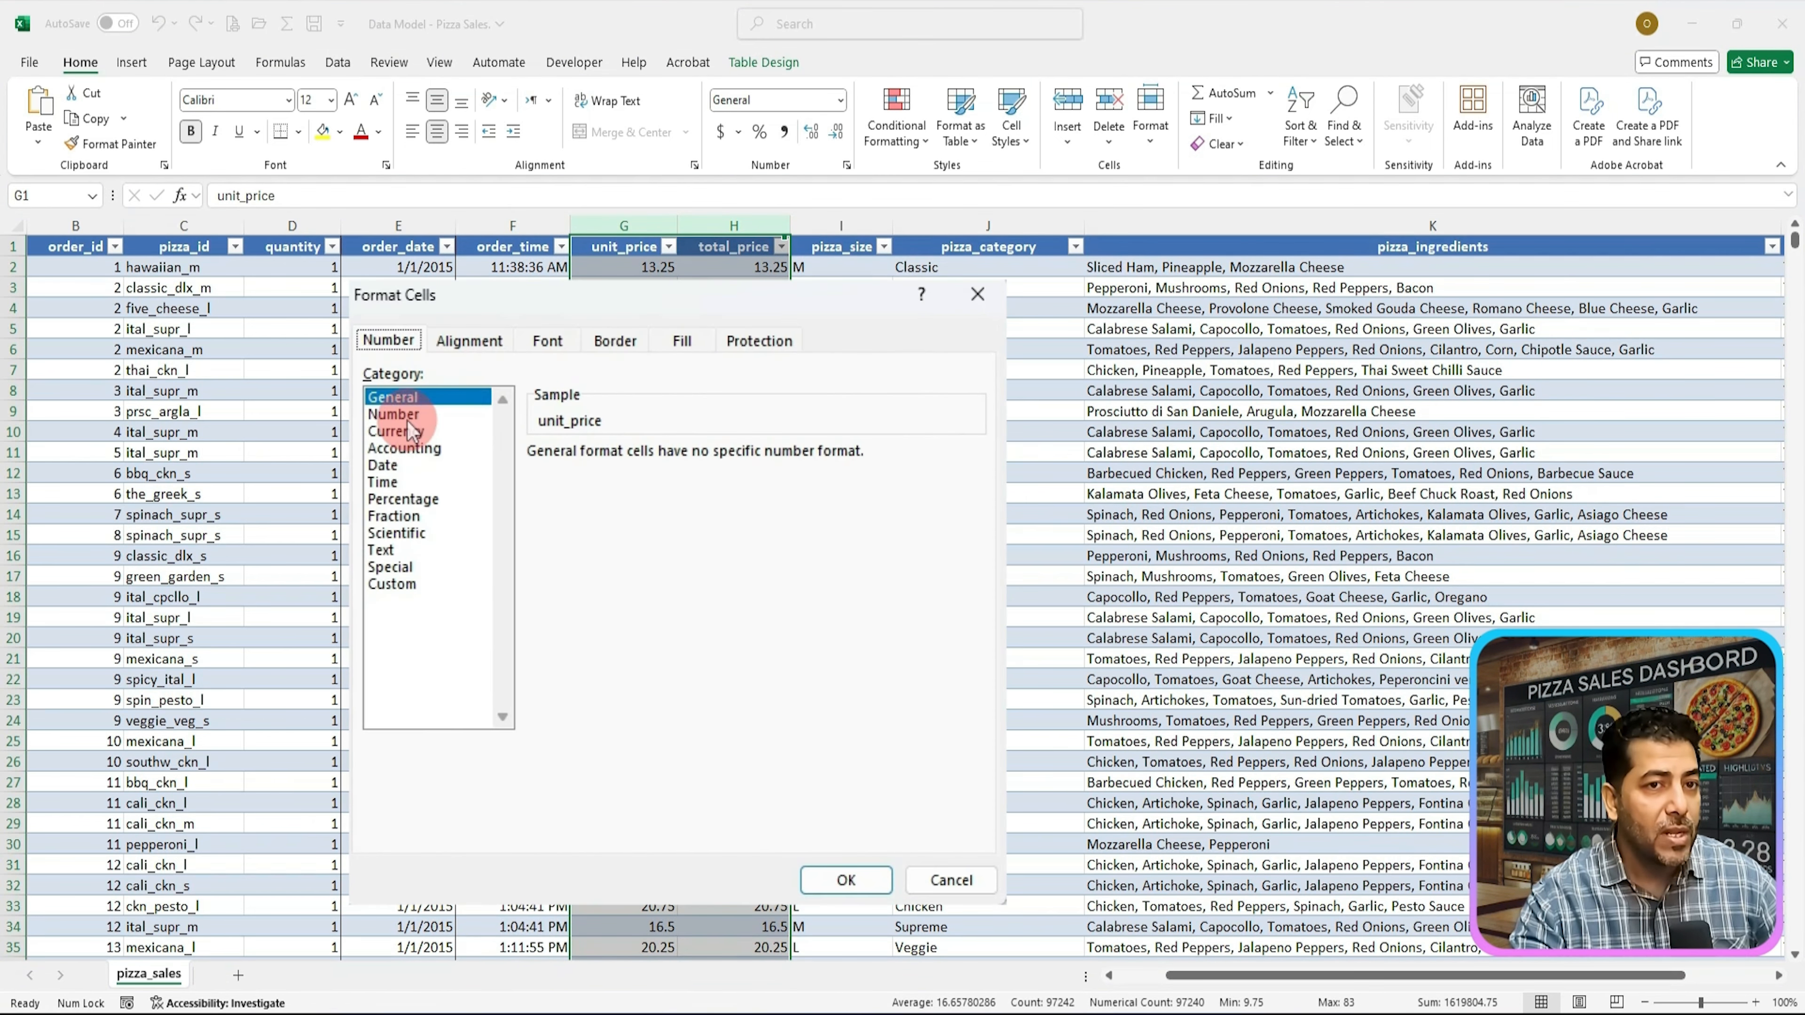
left_click(522, 454)
left_click(846, 880)
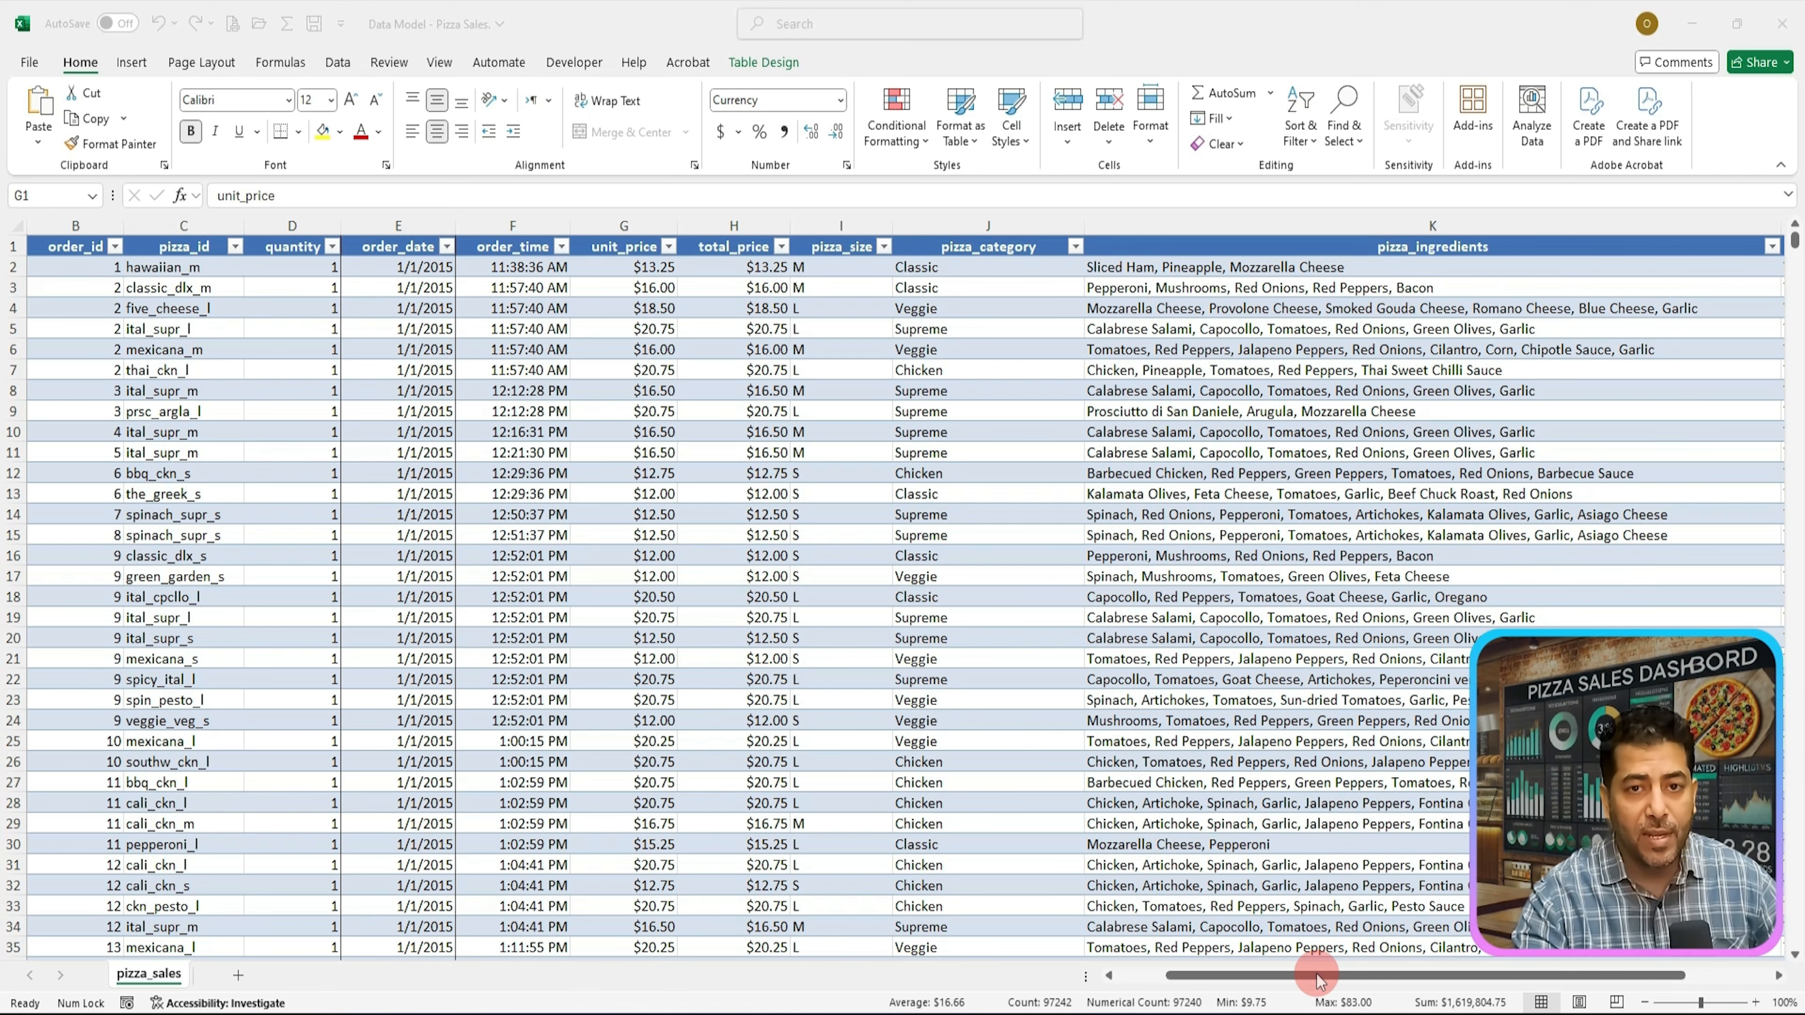
Step: Format the pizza_size, pizza_category, pizza_ingredients and pizza_name columns as Text
mouse_move(1318, 980)
left_mouse_down()
mouse_move(1443, 978)
mouse_move(1304, 980)
left_mouse_up()
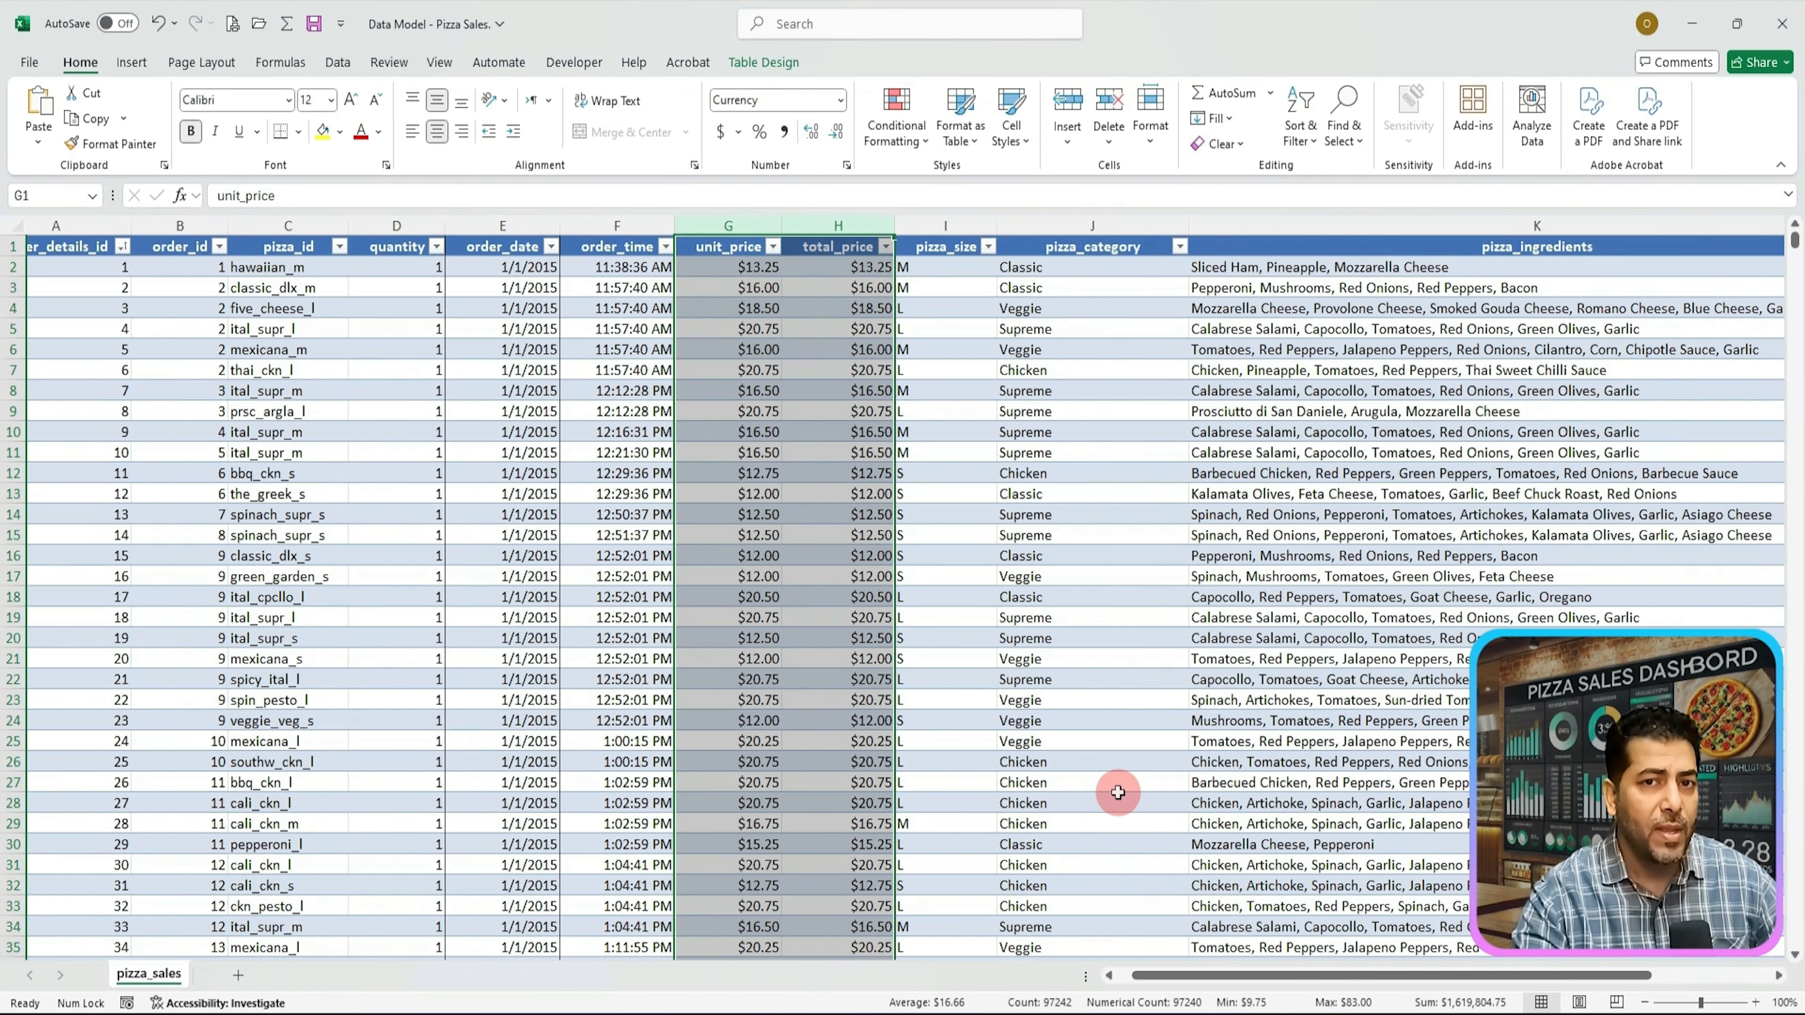
left_click(955, 227)
left_click_drag(954, 227, 1643, 233)
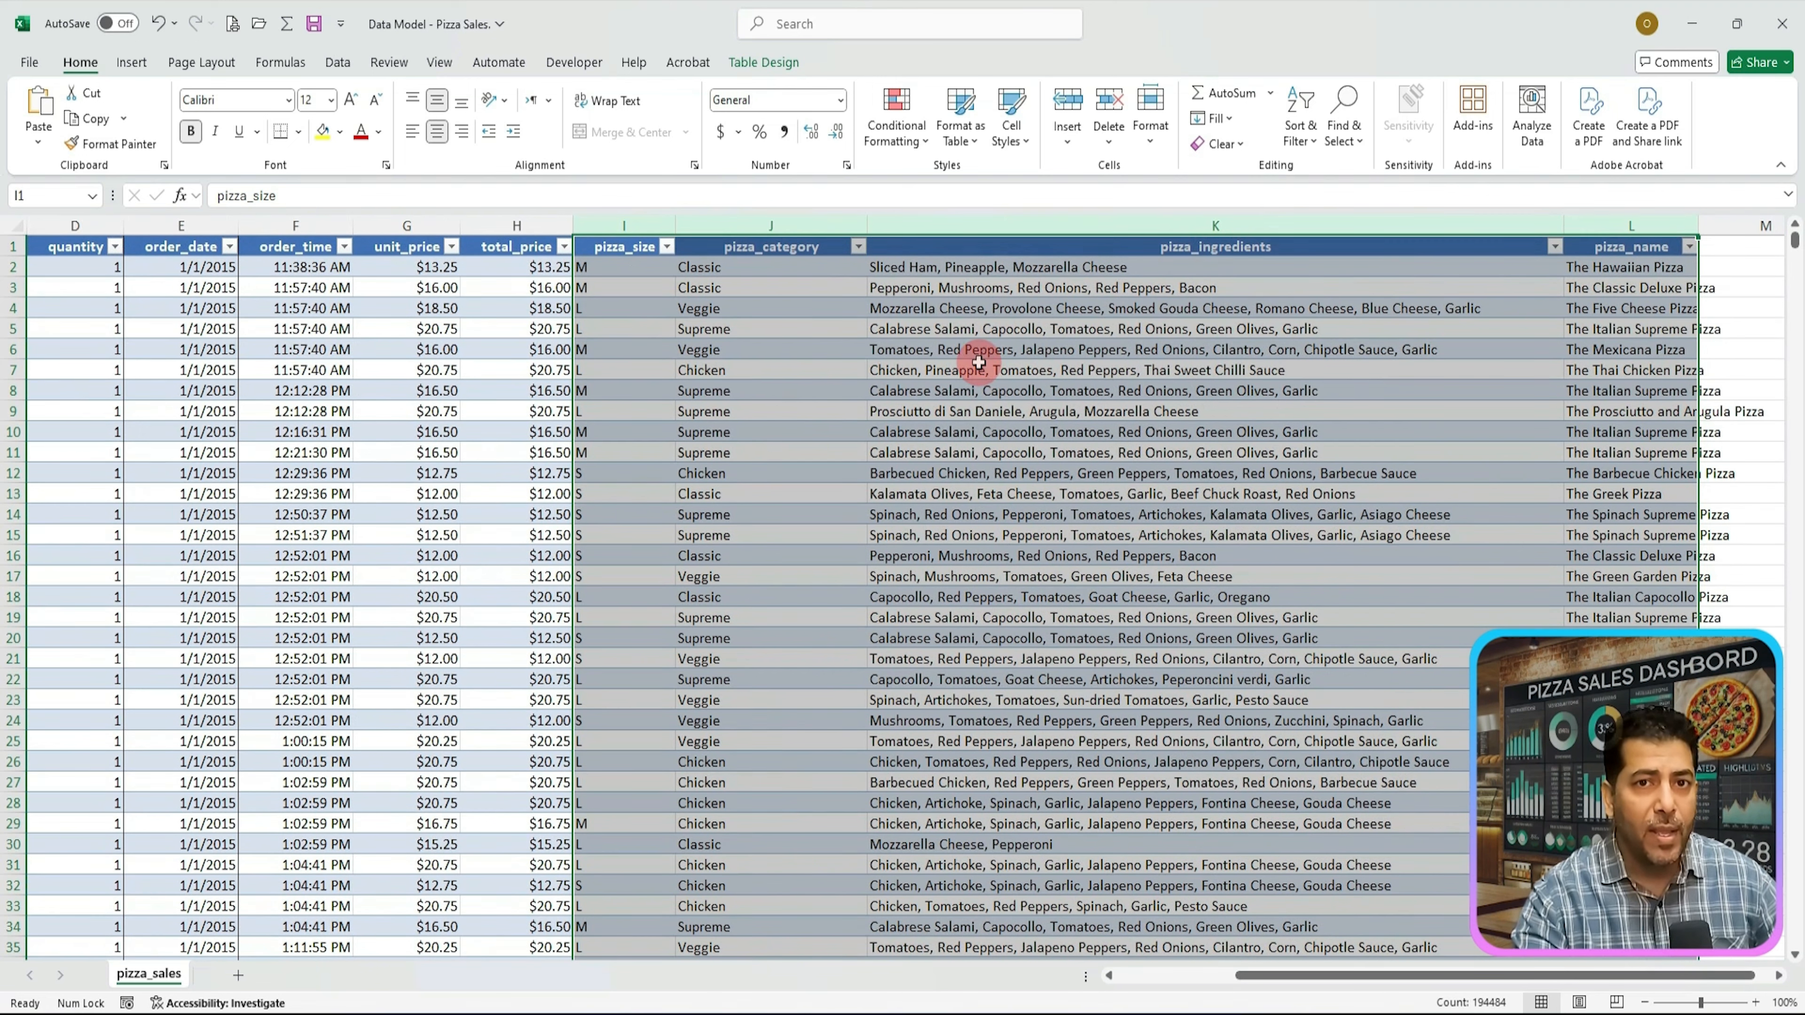
key("ctrl+n")
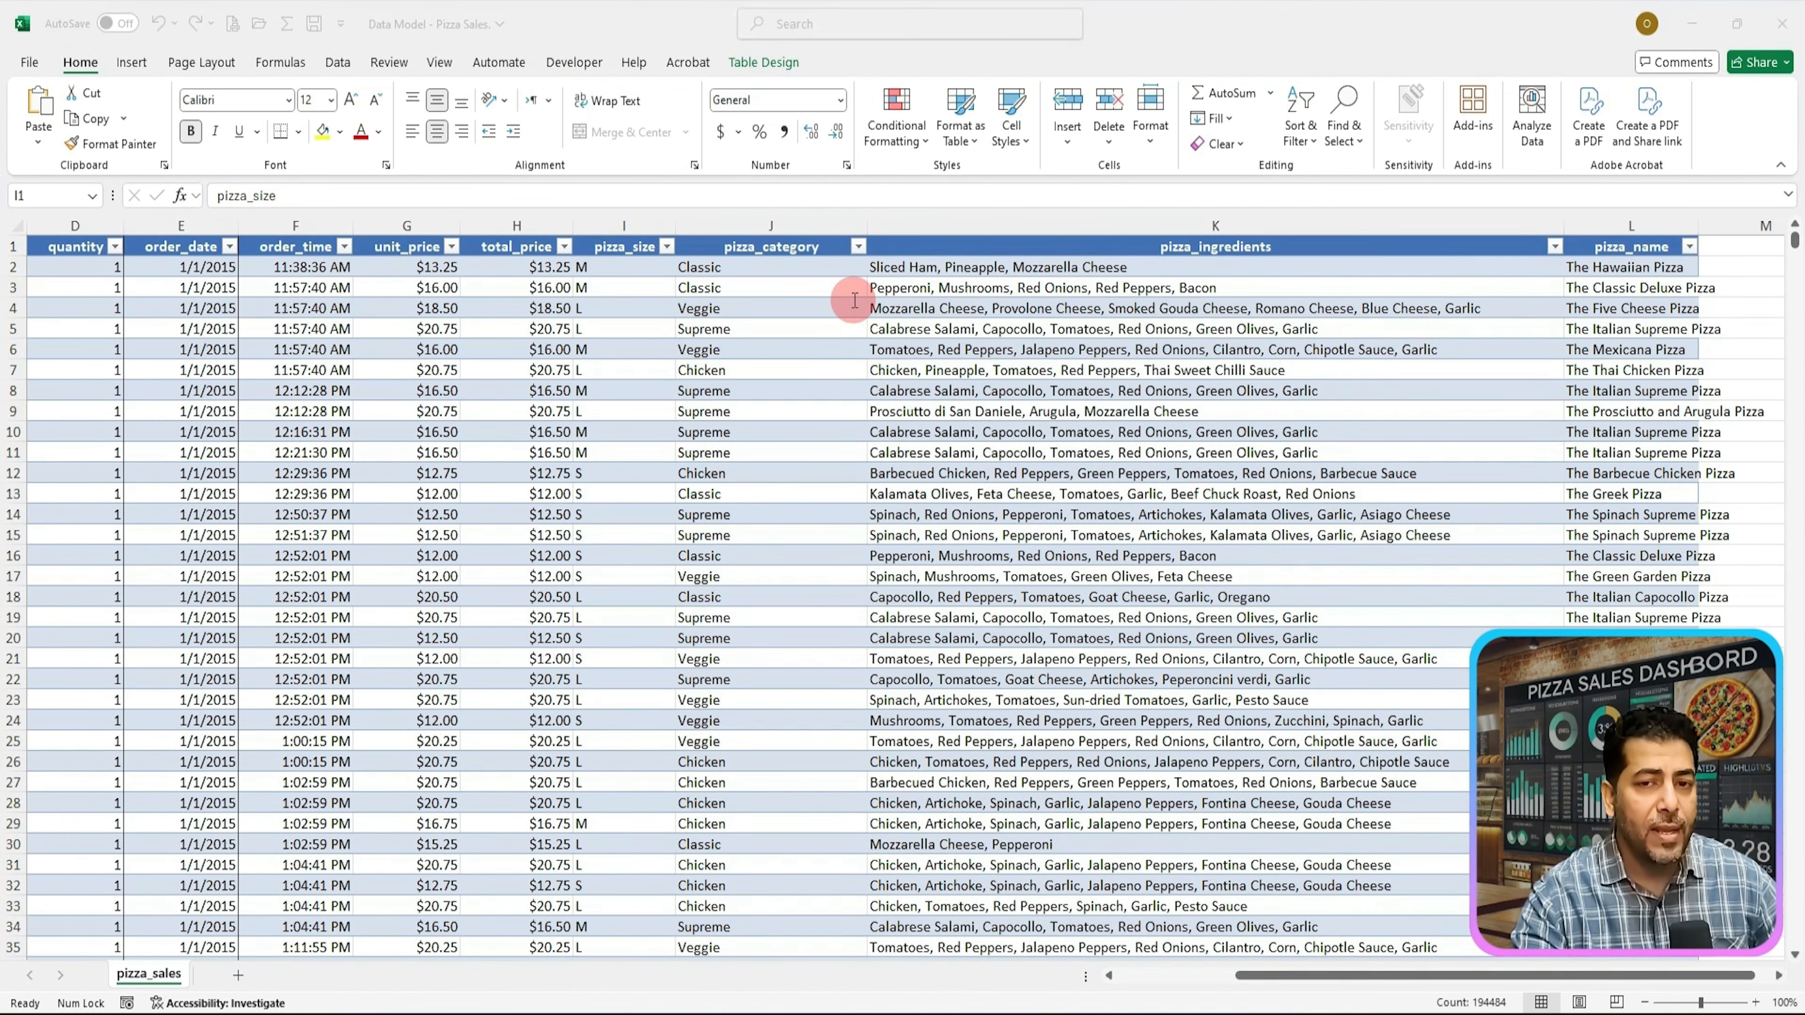
left_click(1179, 441)
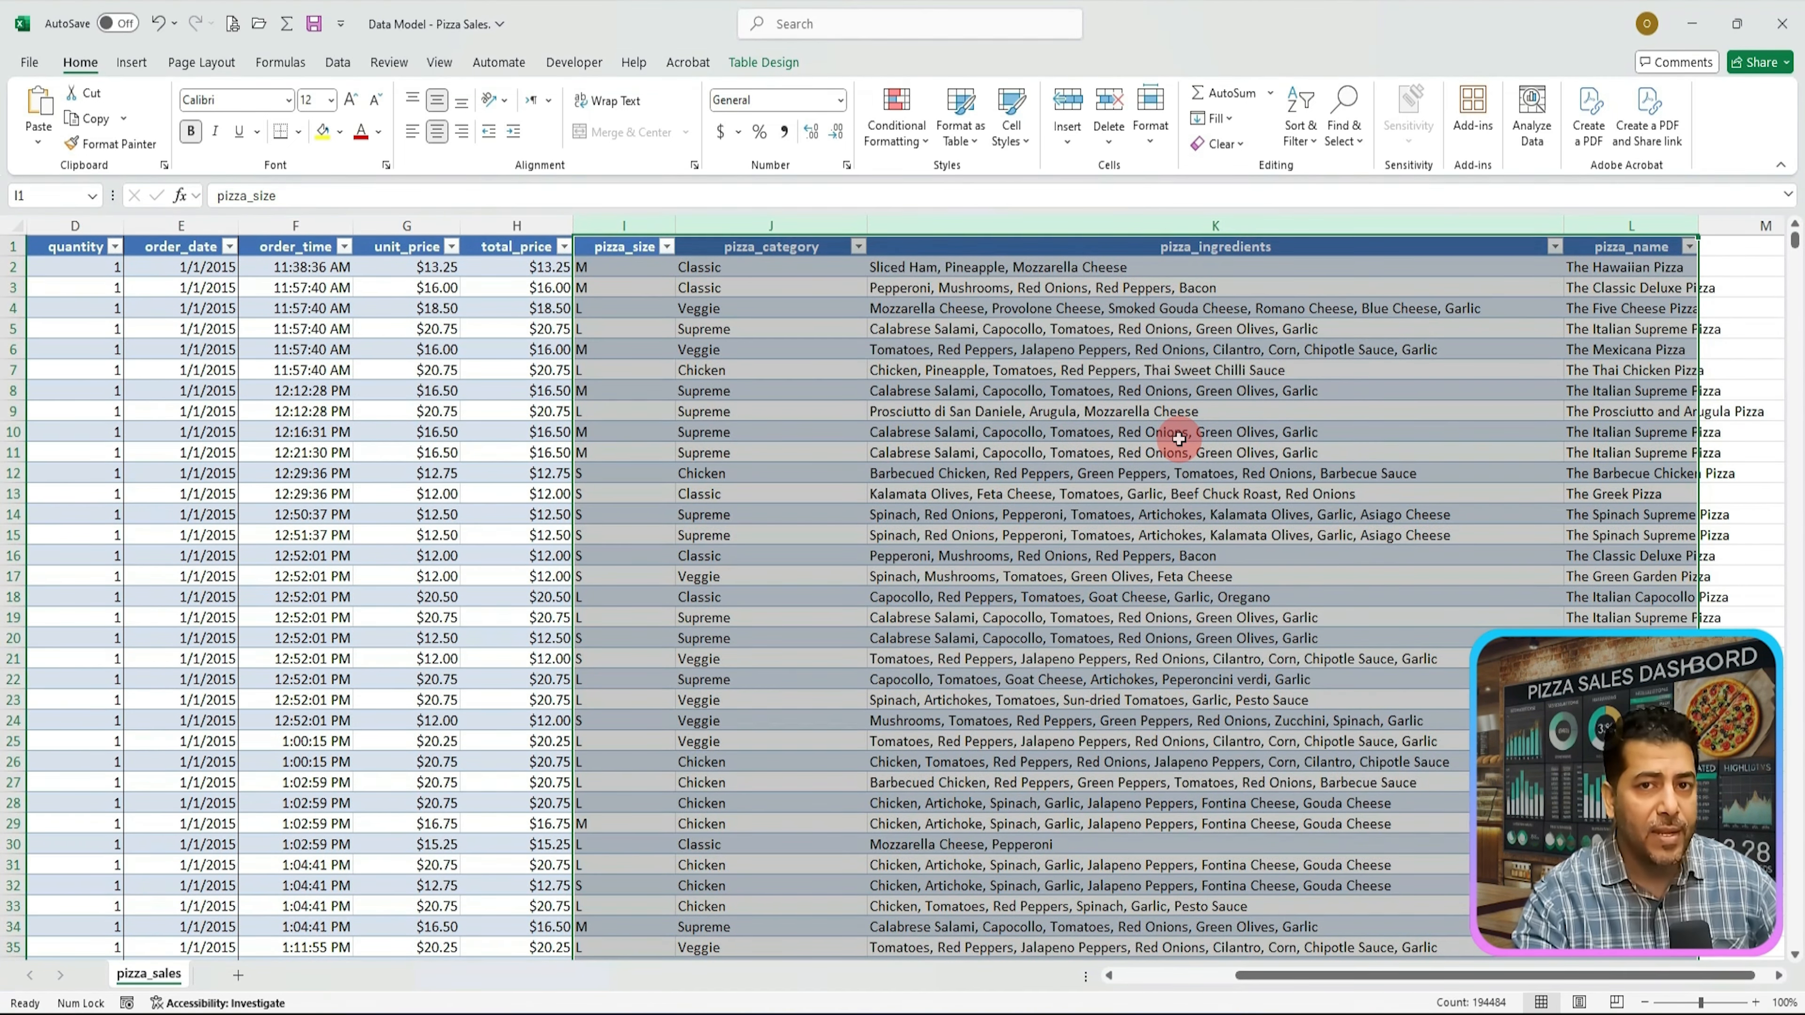
right_click(1179, 439)
left_click(1249, 712)
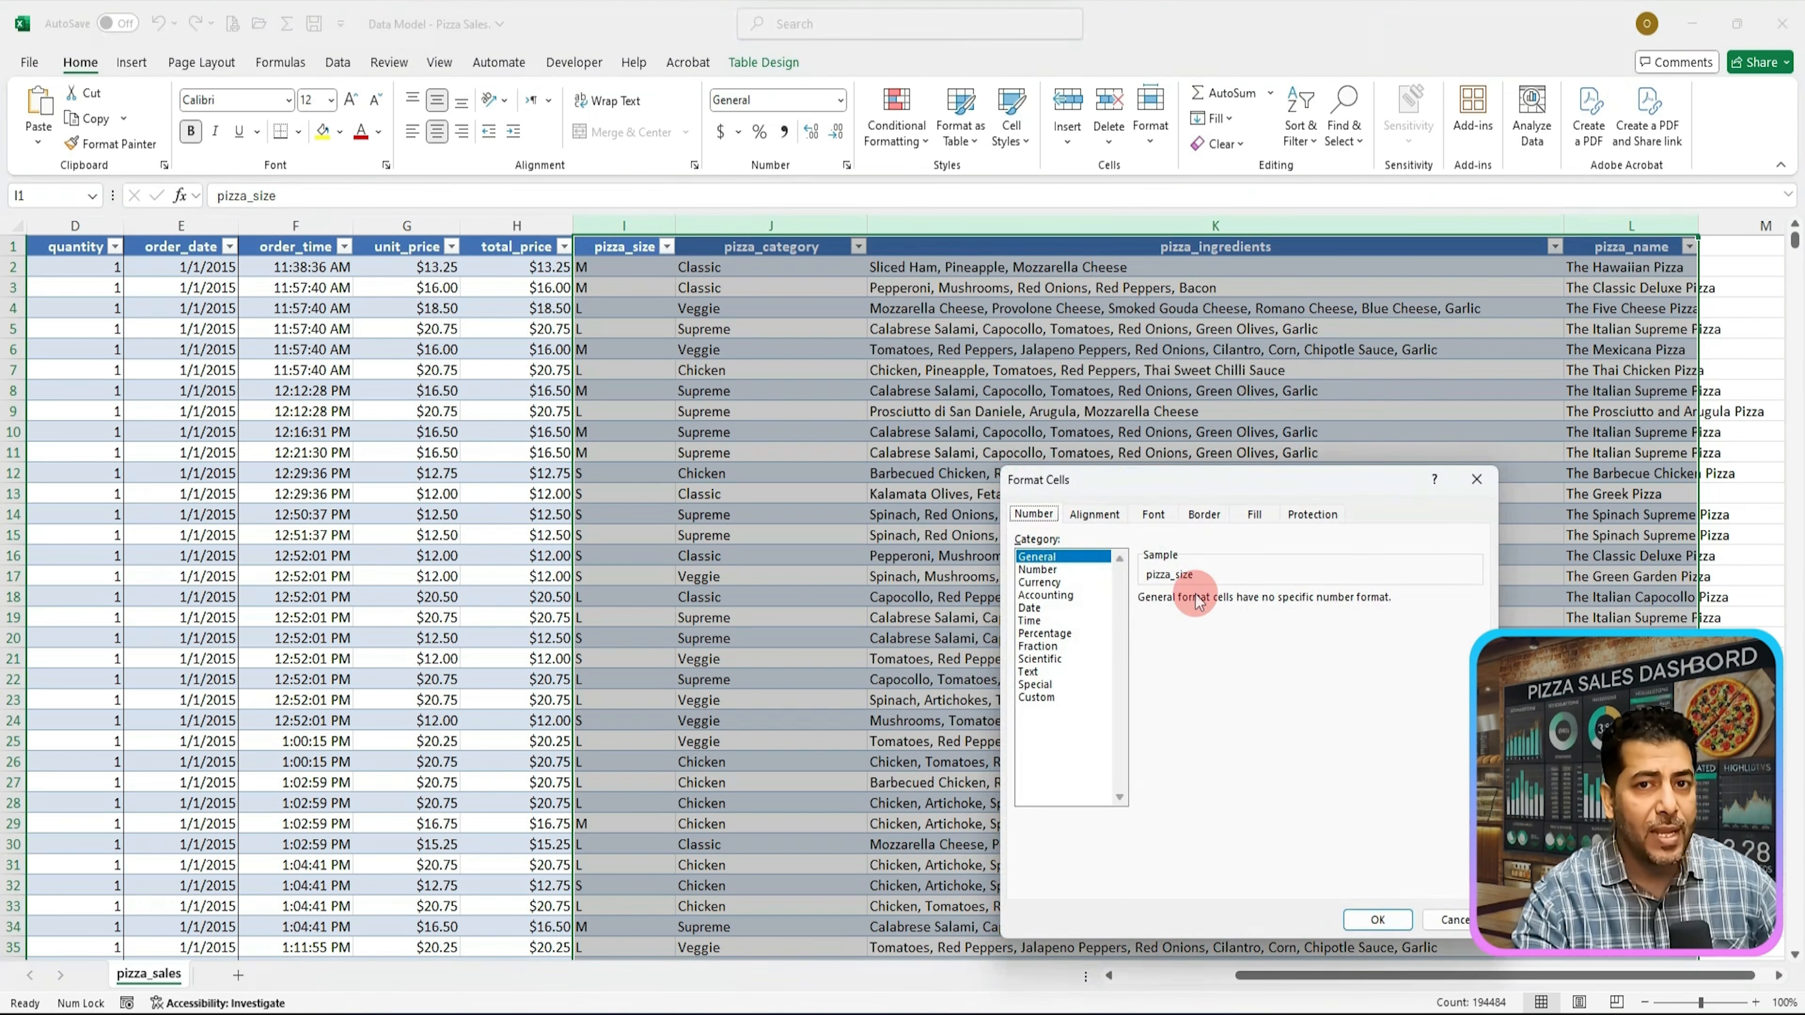
left_click_drag(1197, 481, 1248, 284)
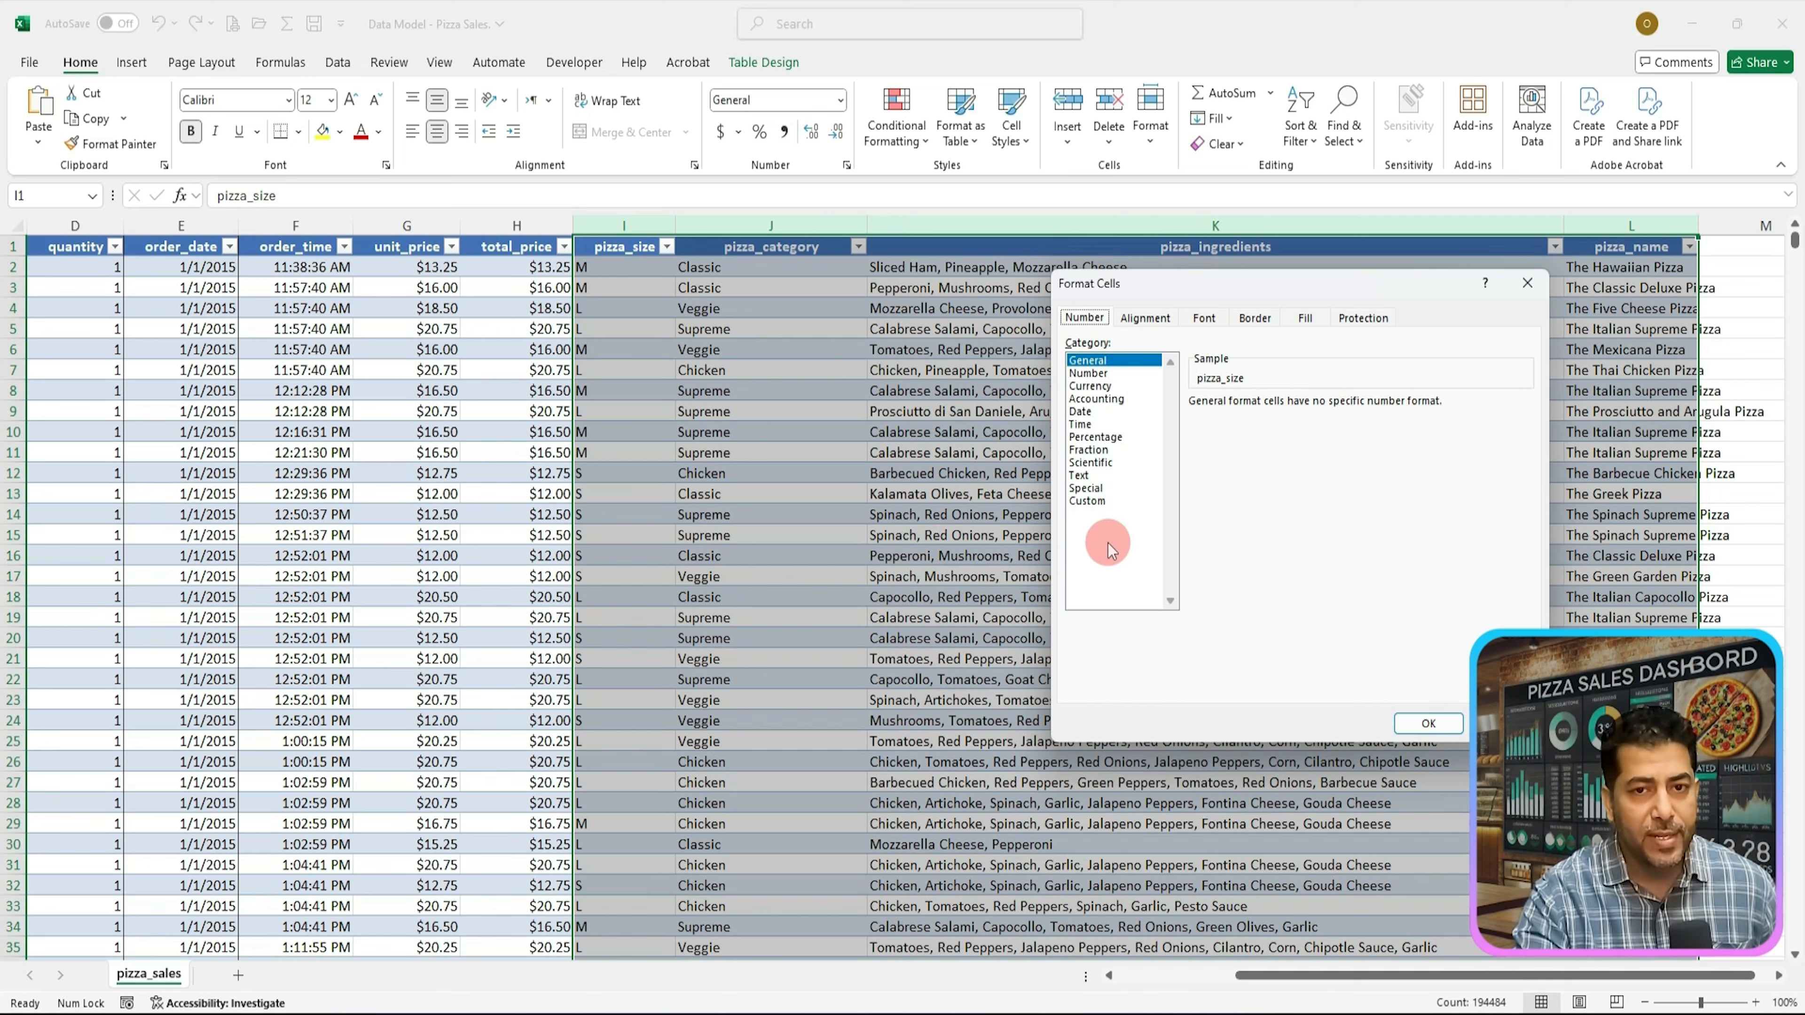
left_click(1079, 475)
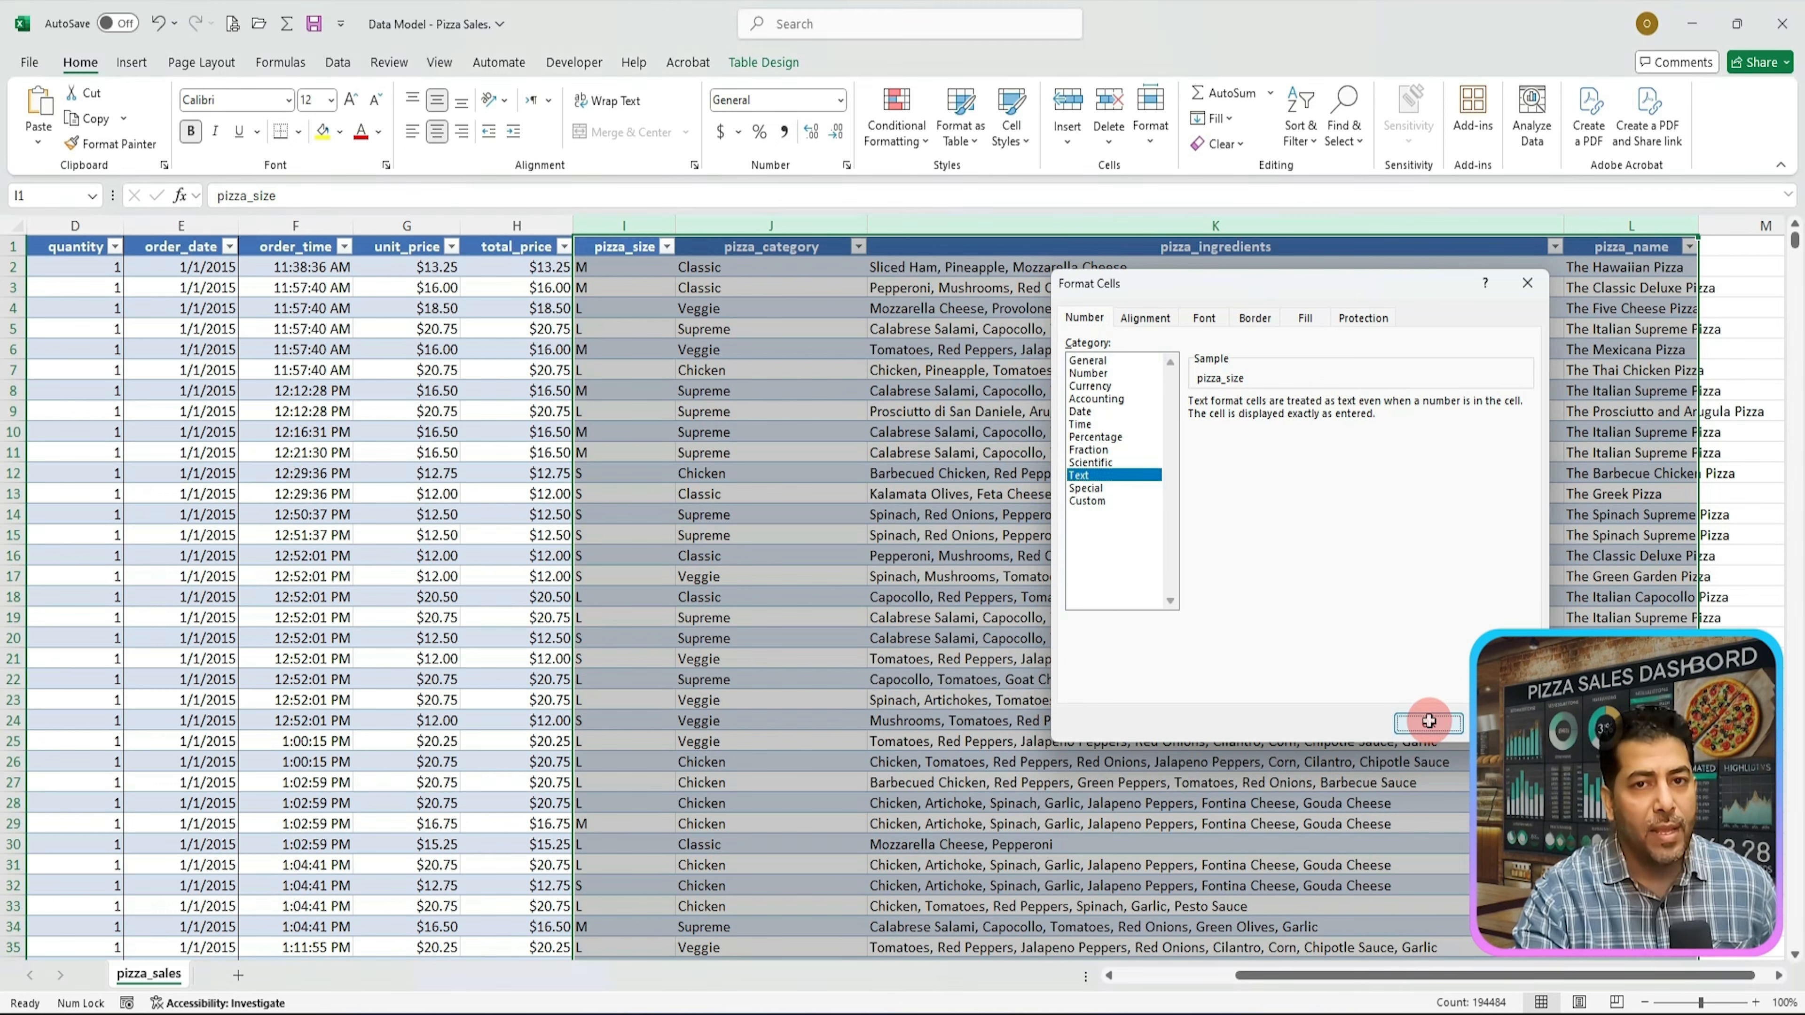
left_click(1429, 723)
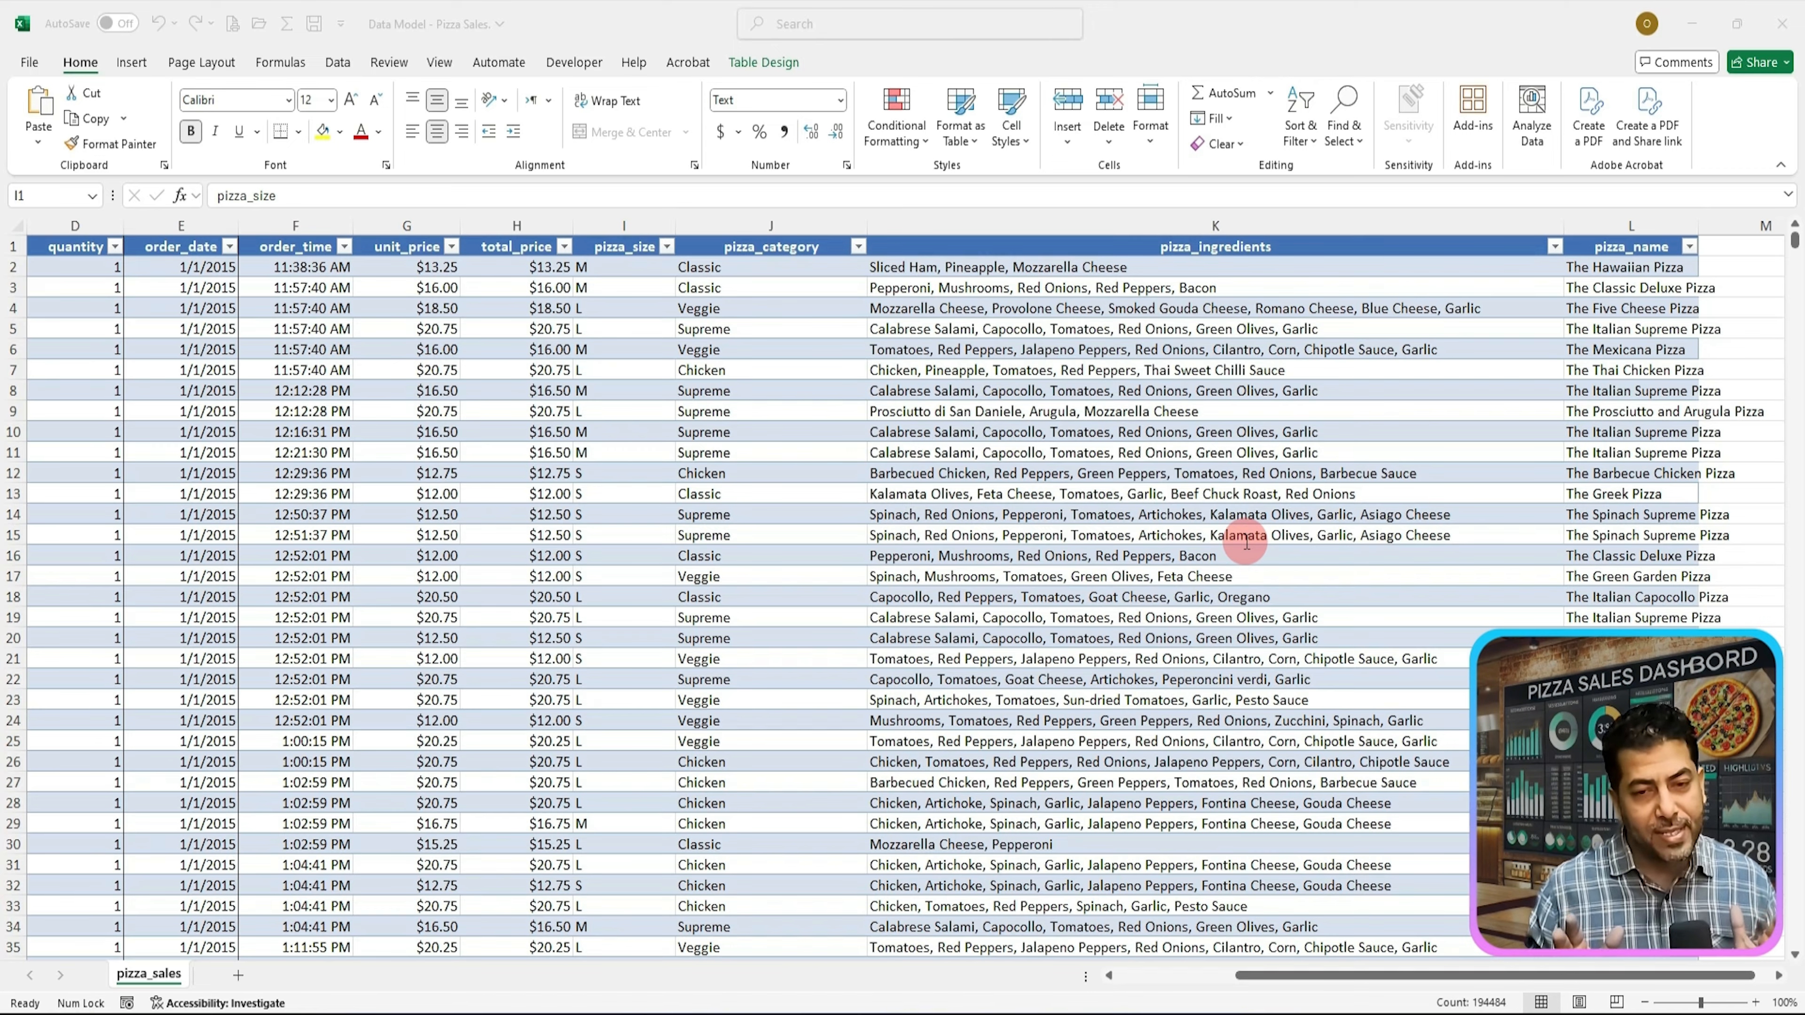
Step: Add a new column headed order_hour to the table after pizza_name
key("Right")
key("Right")
key("Right")
key("Right")
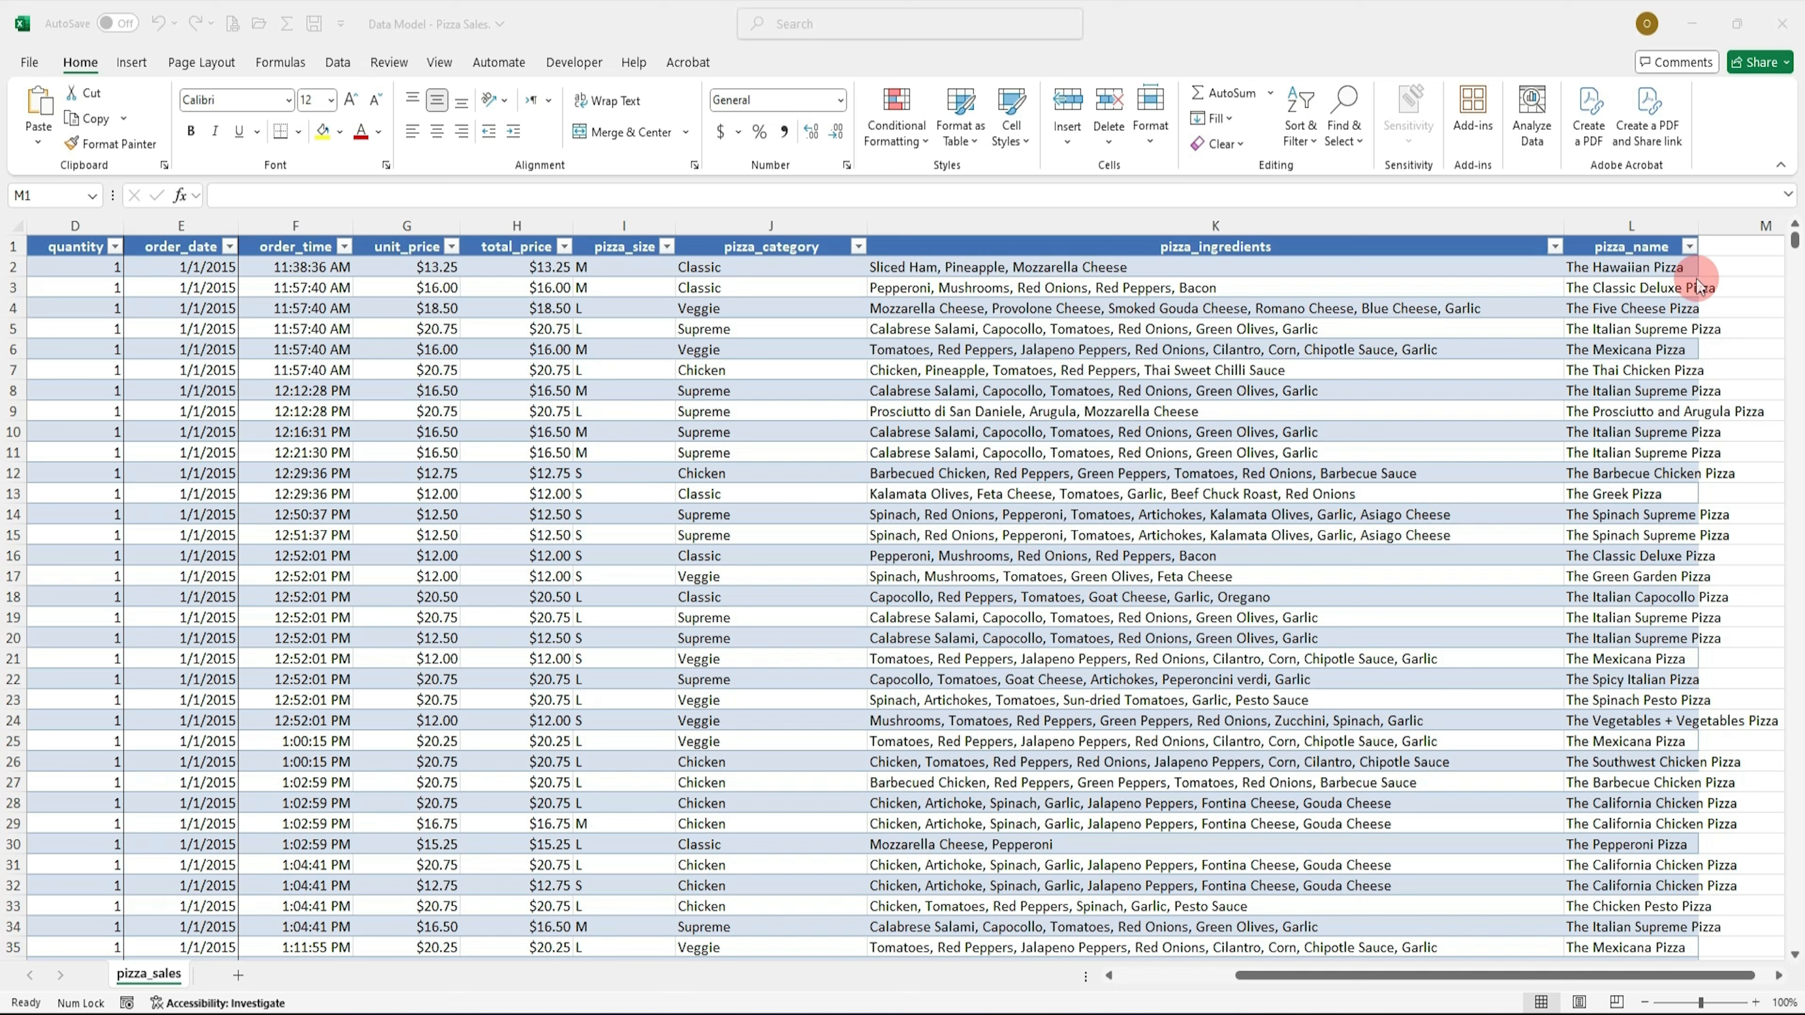
left_click(1737, 247)
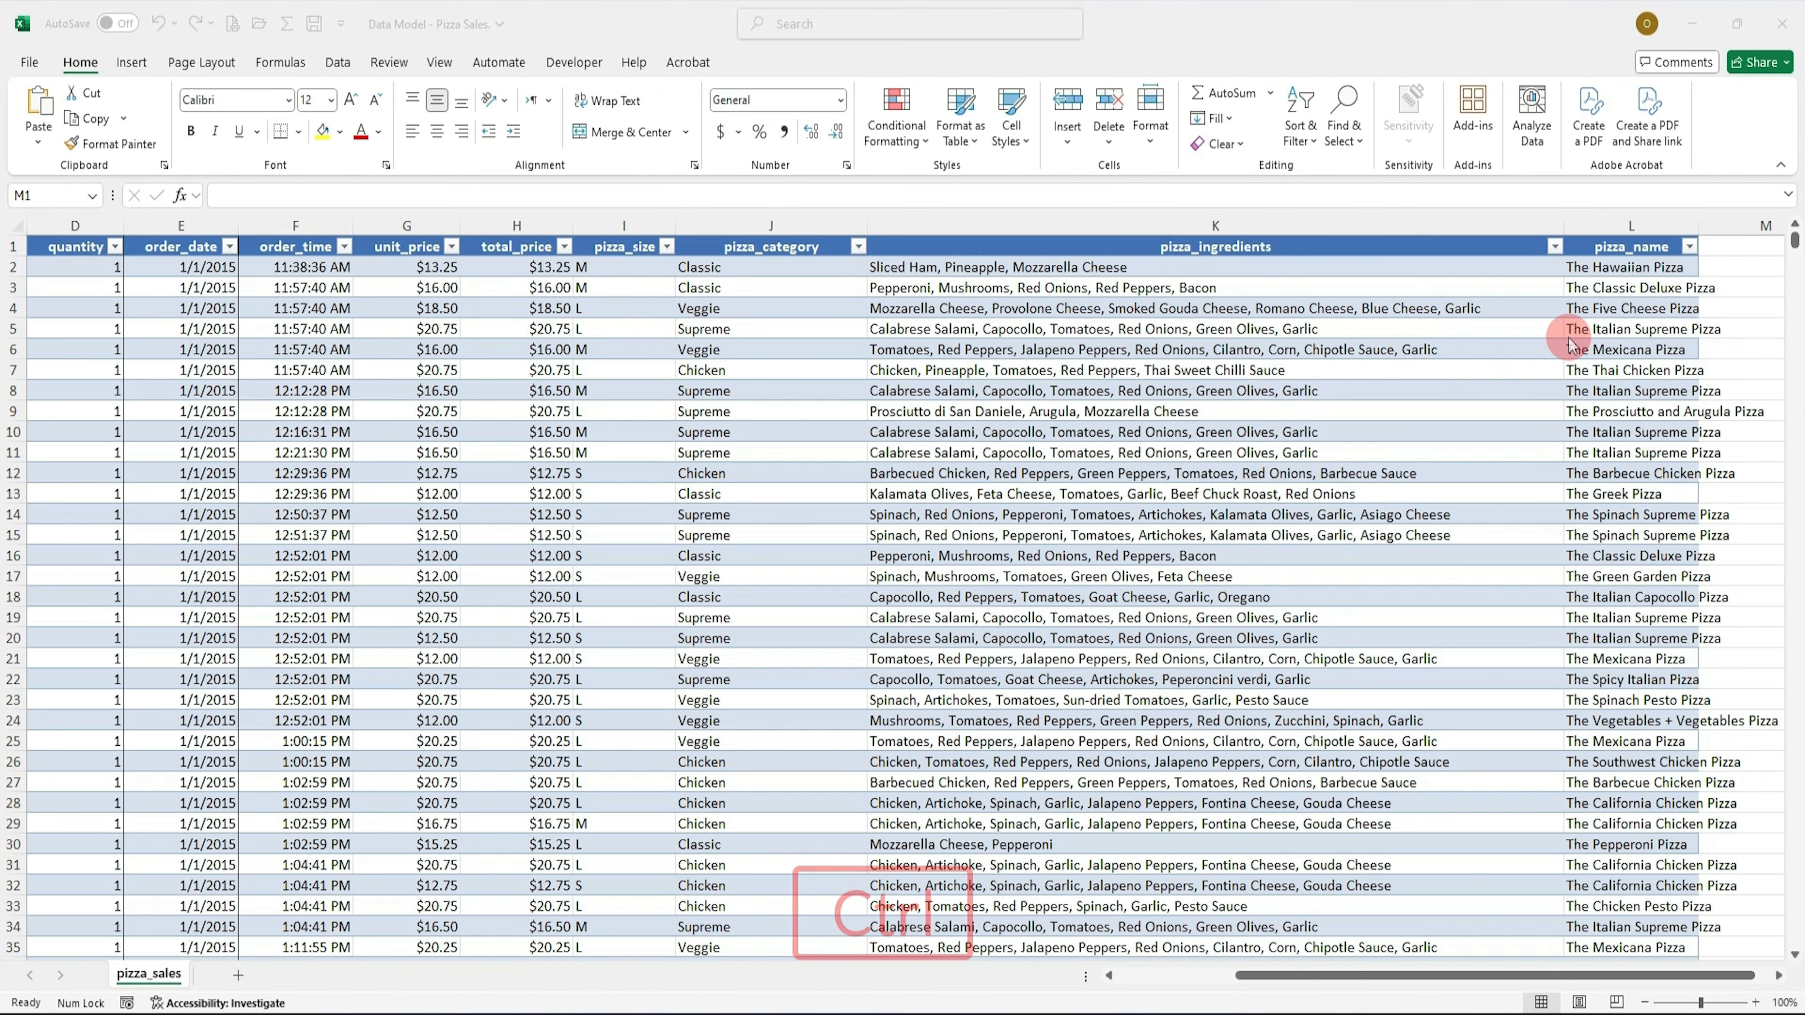
left_click(1738, 251)
type("order_hour")
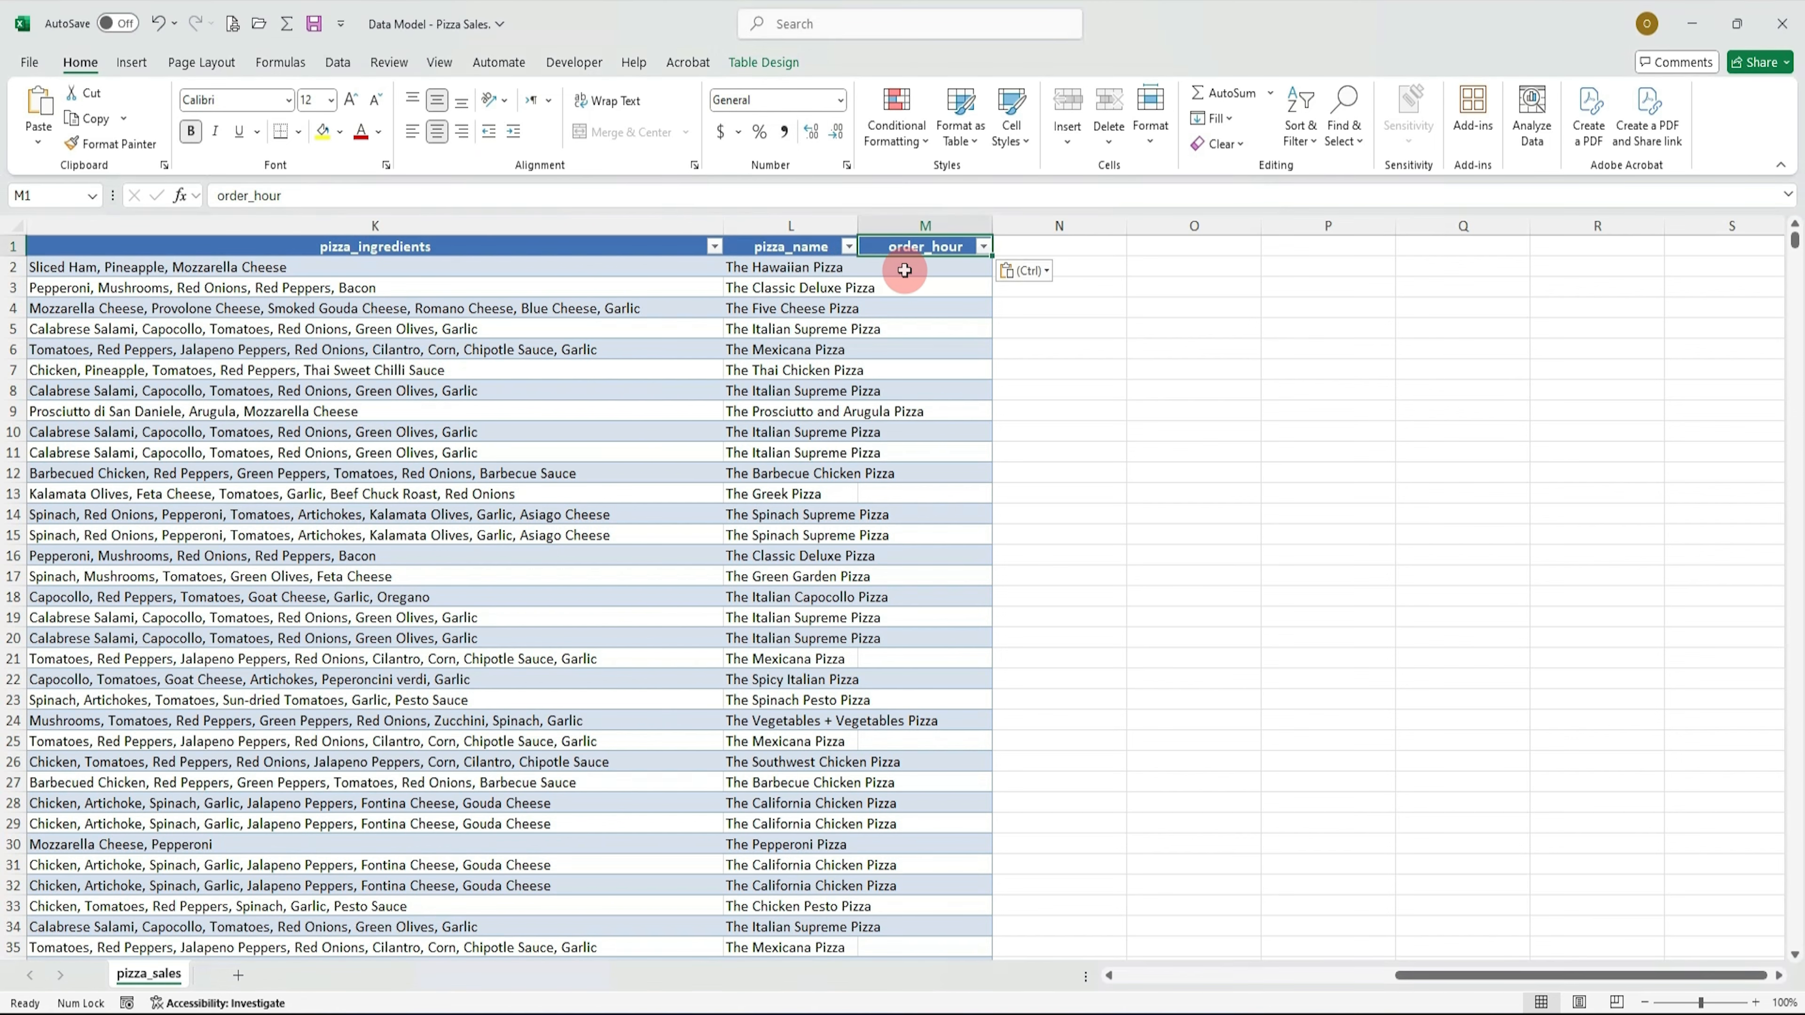
Step: Fill the order_hour column with an HOUR formula that extracts the hour from each row's order_time
scroll(917, 284, "left", 3)
left_click(1627, 287)
left_click(1604, 269)
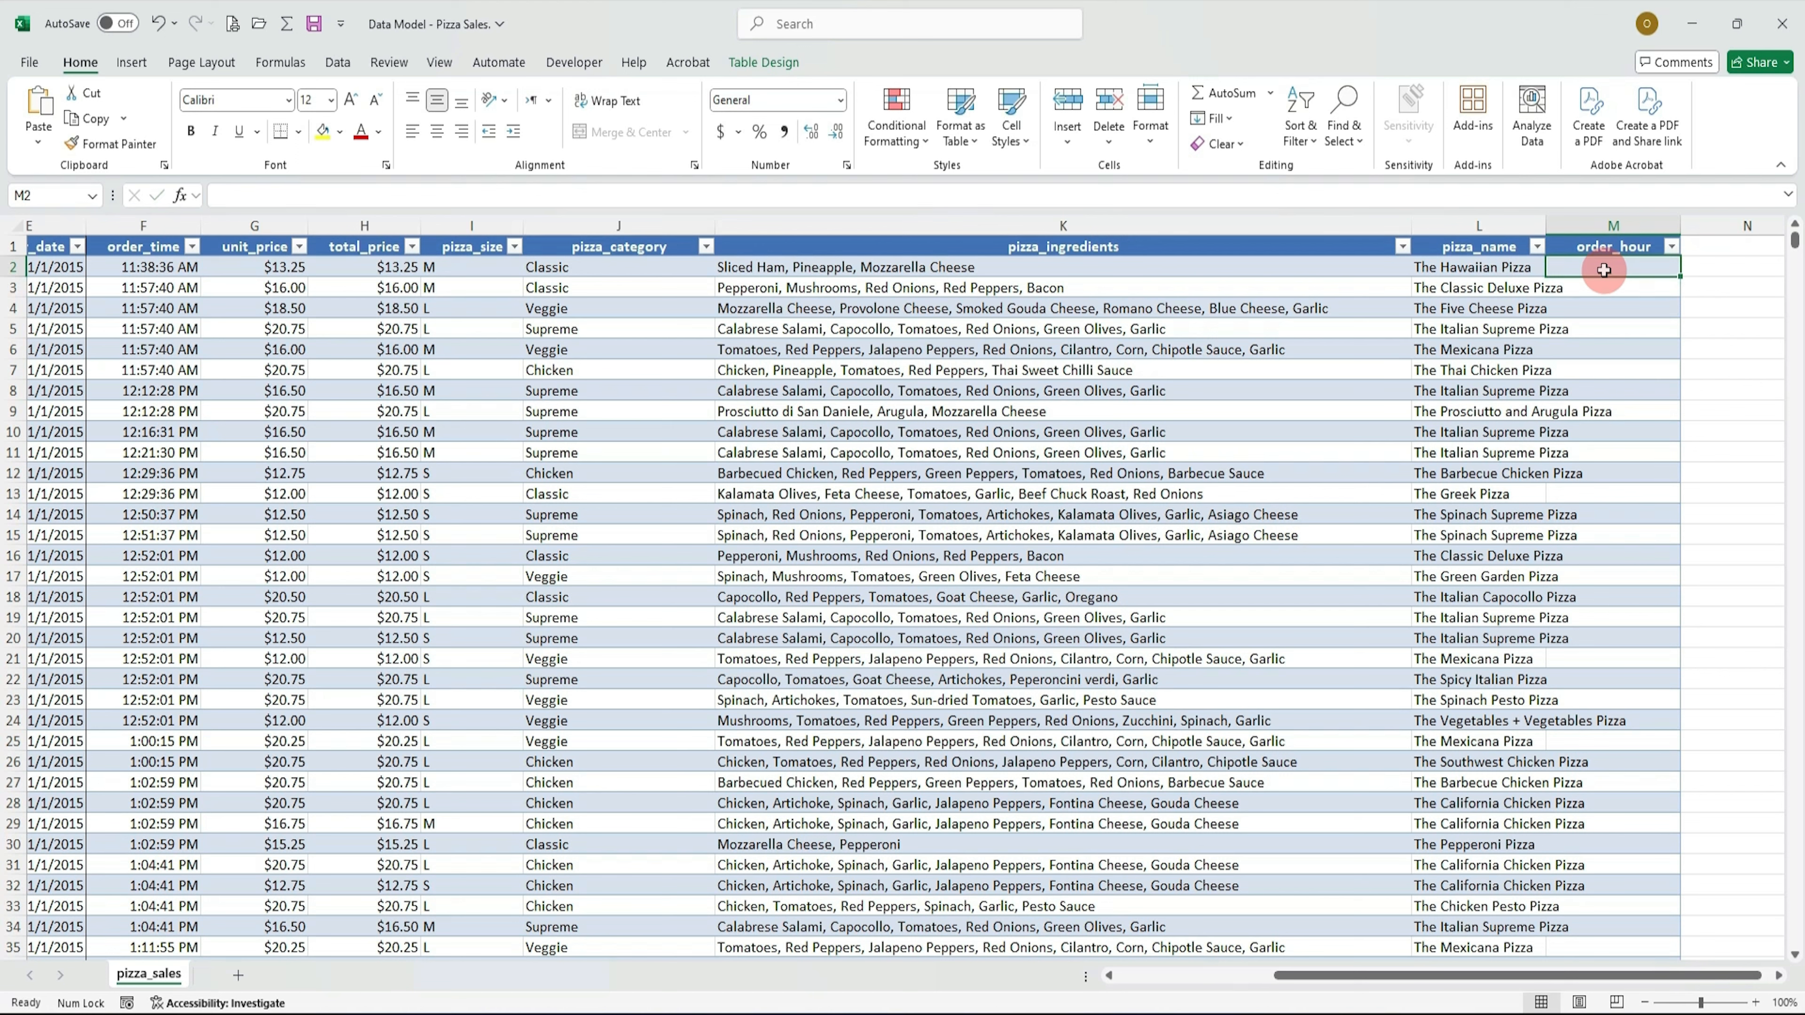
type("-")
key("BackSpace")
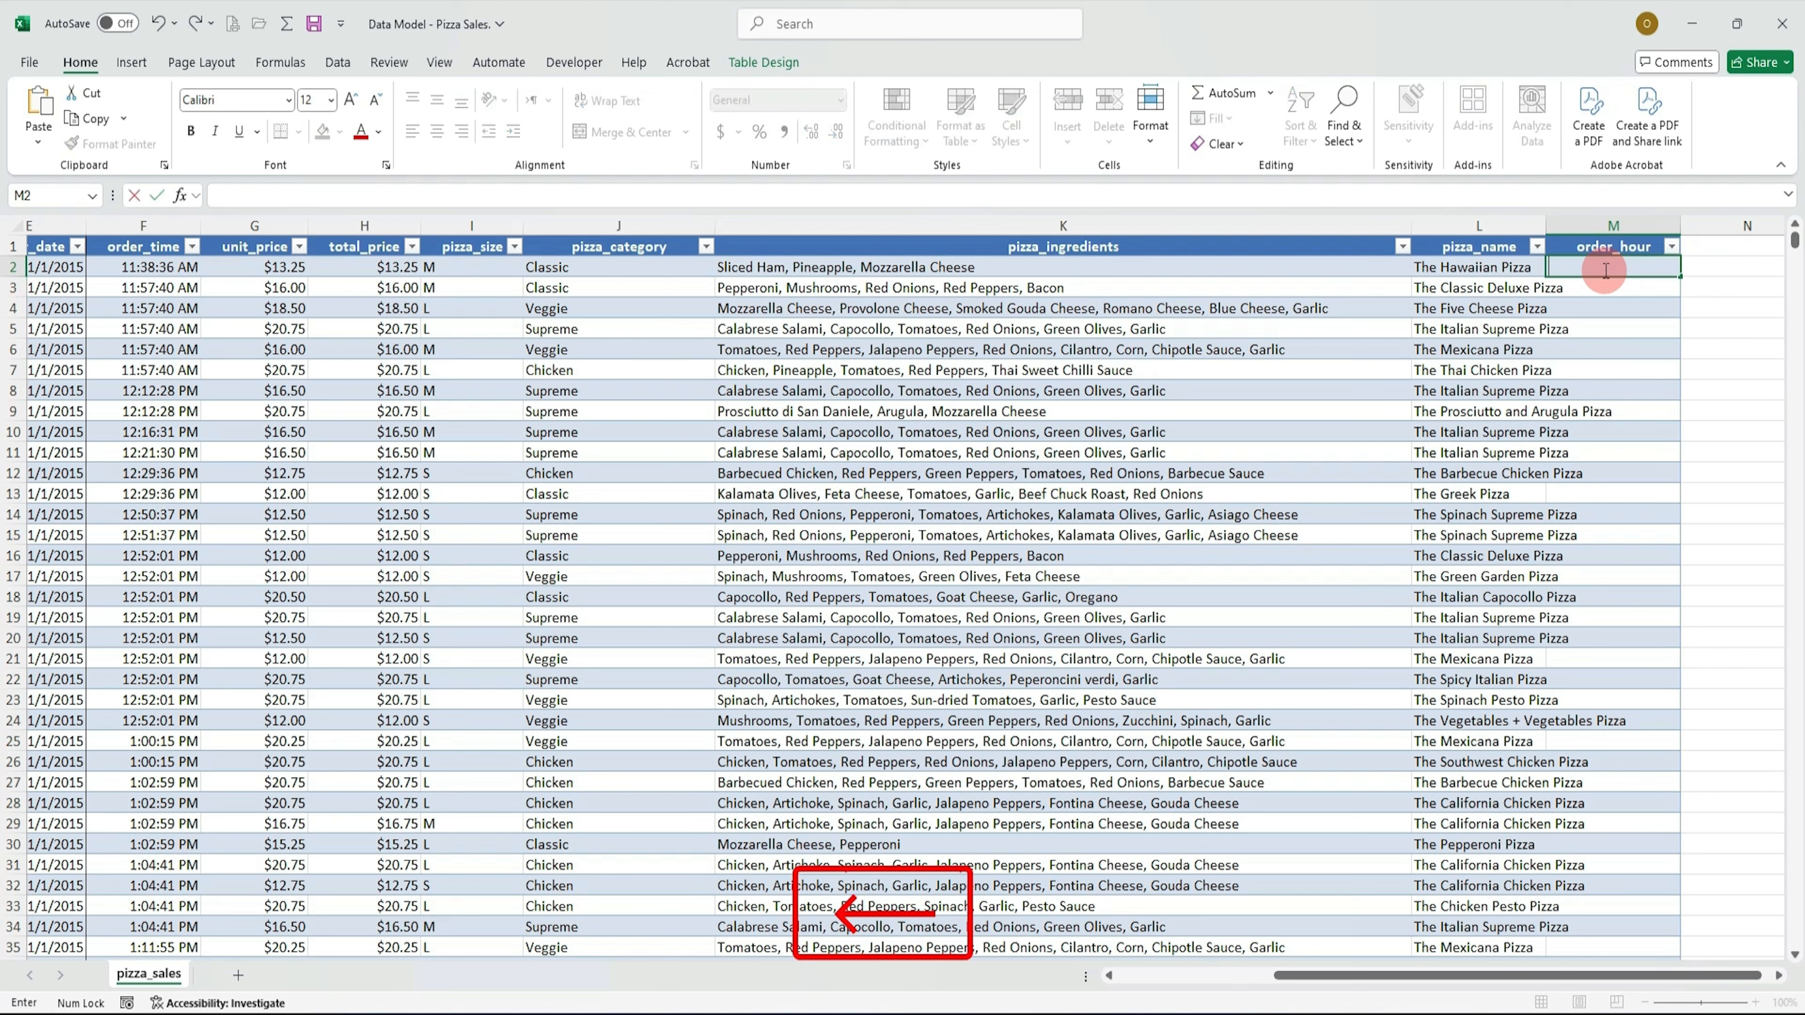
type("=")
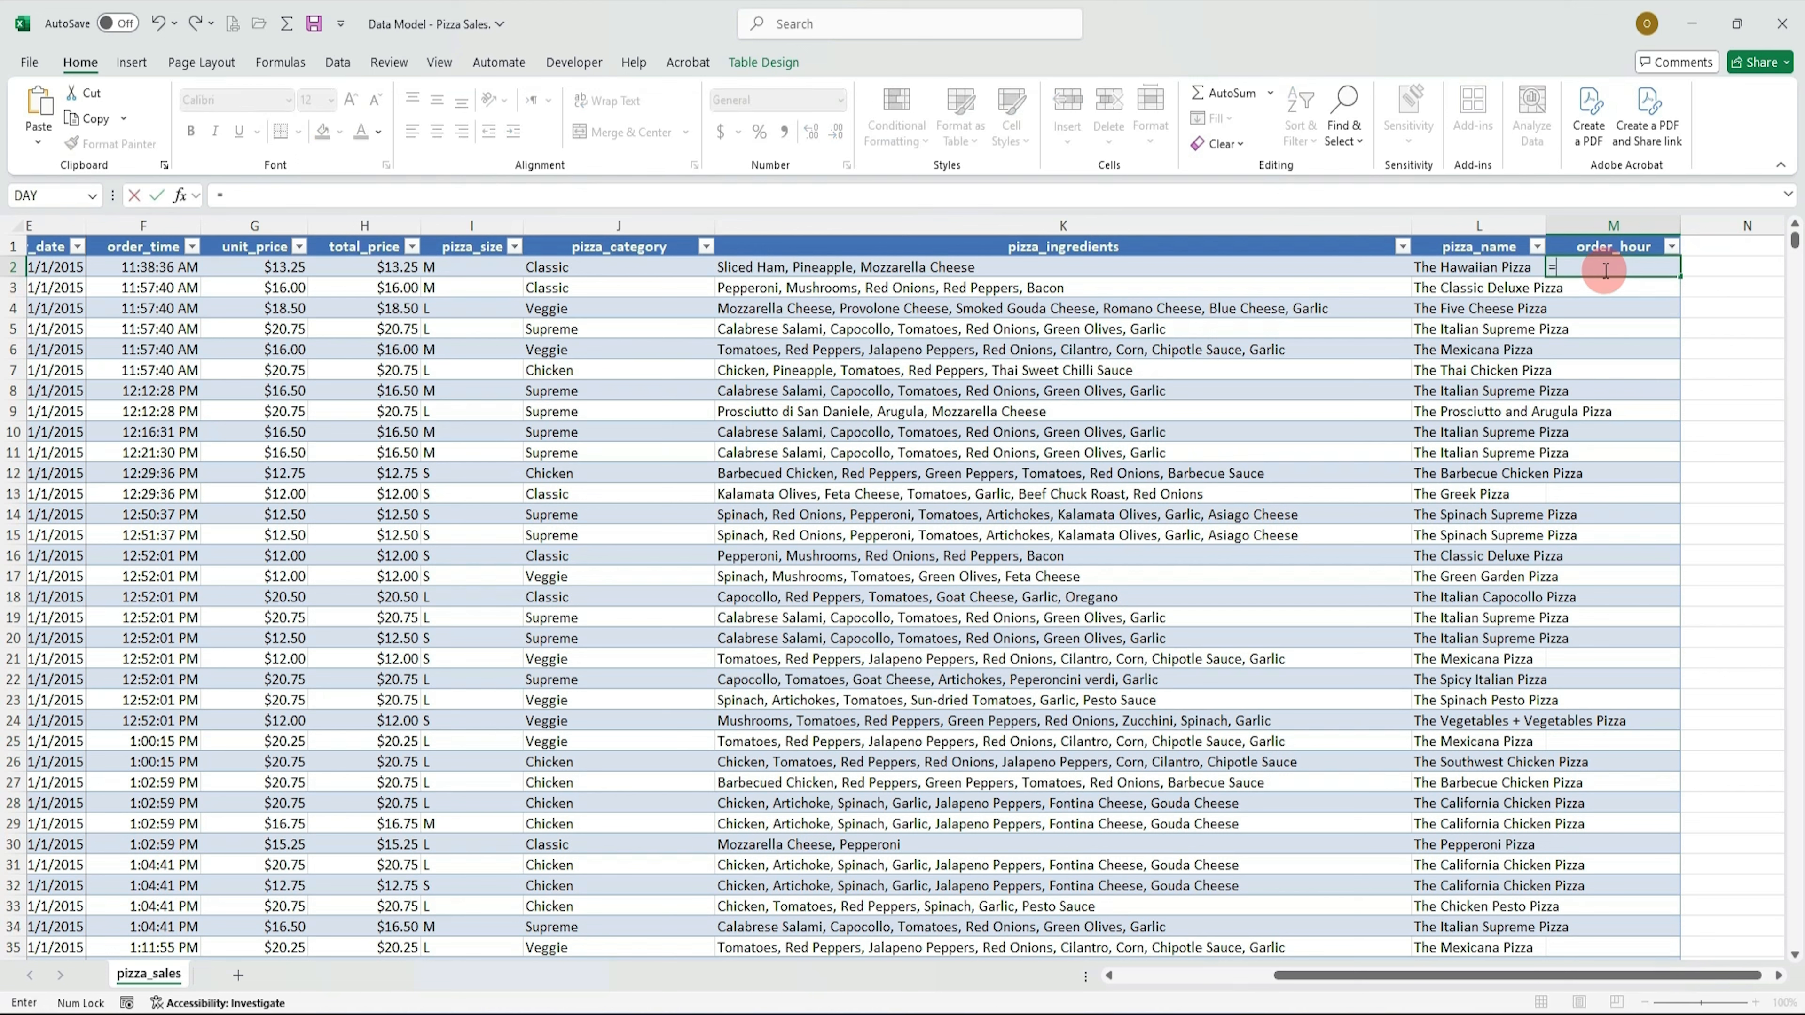
type("hor")
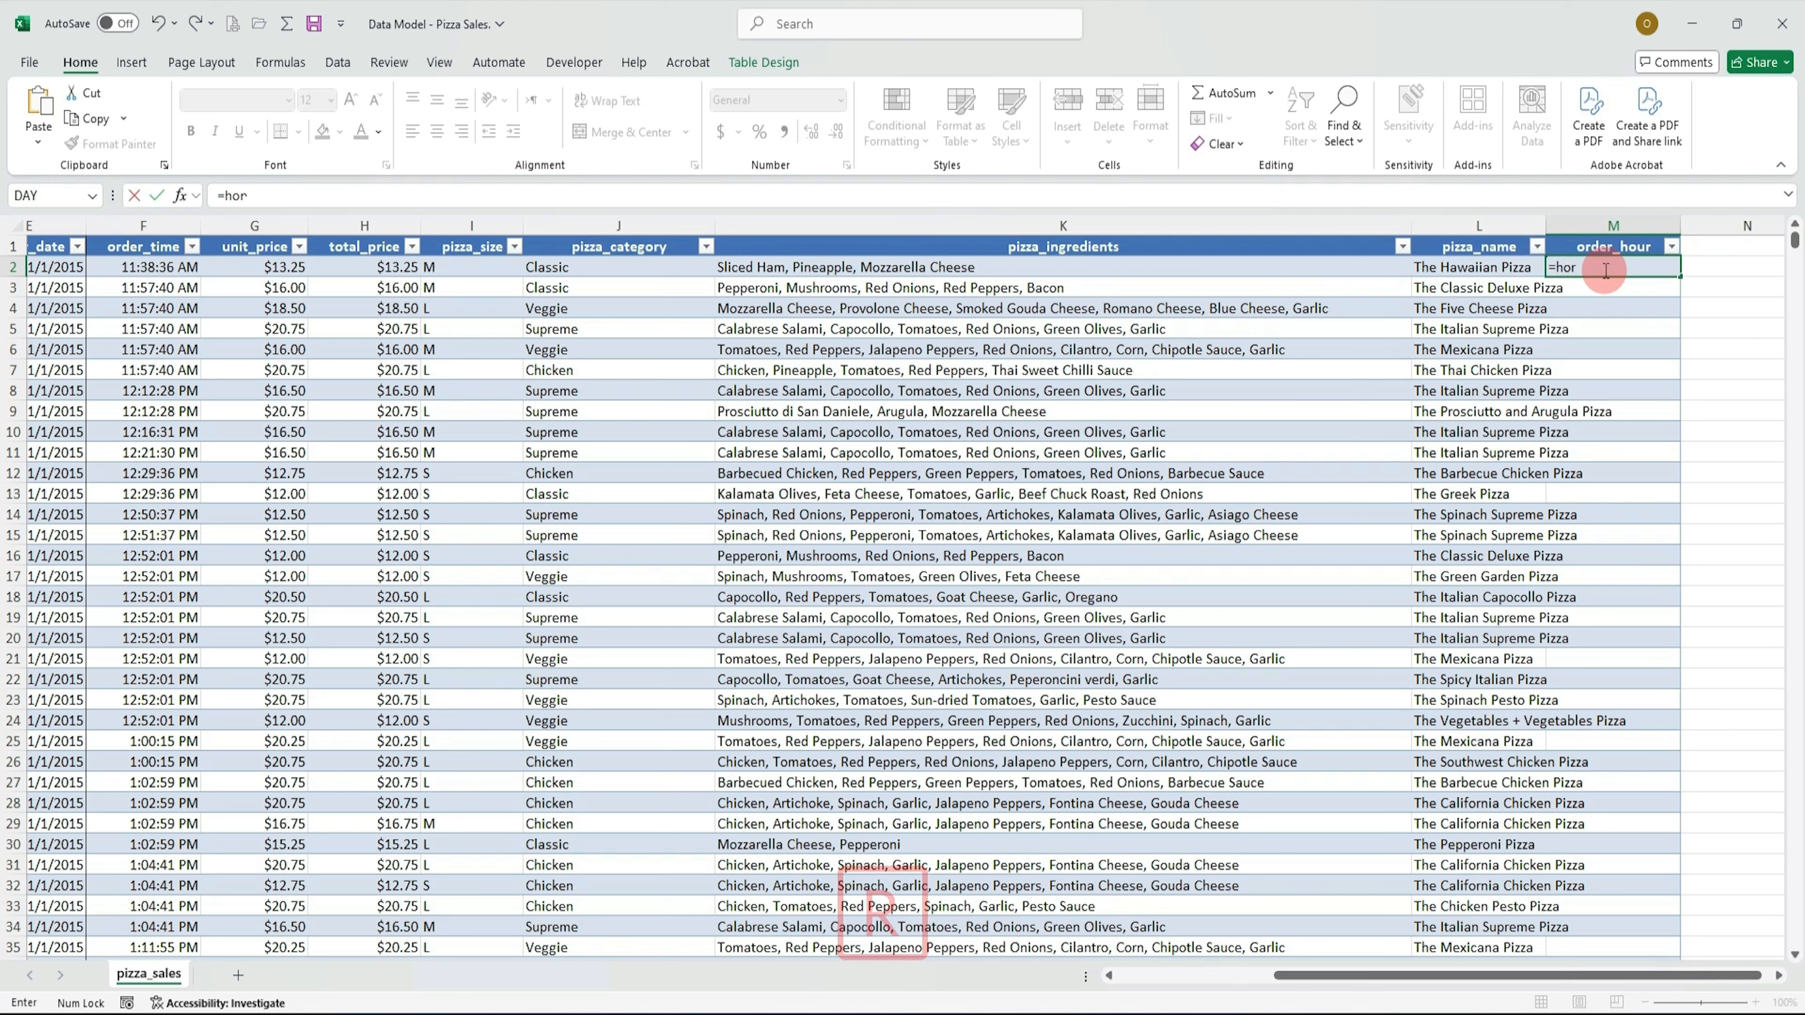
key("BackSpace")
type("u")
key("Tab")
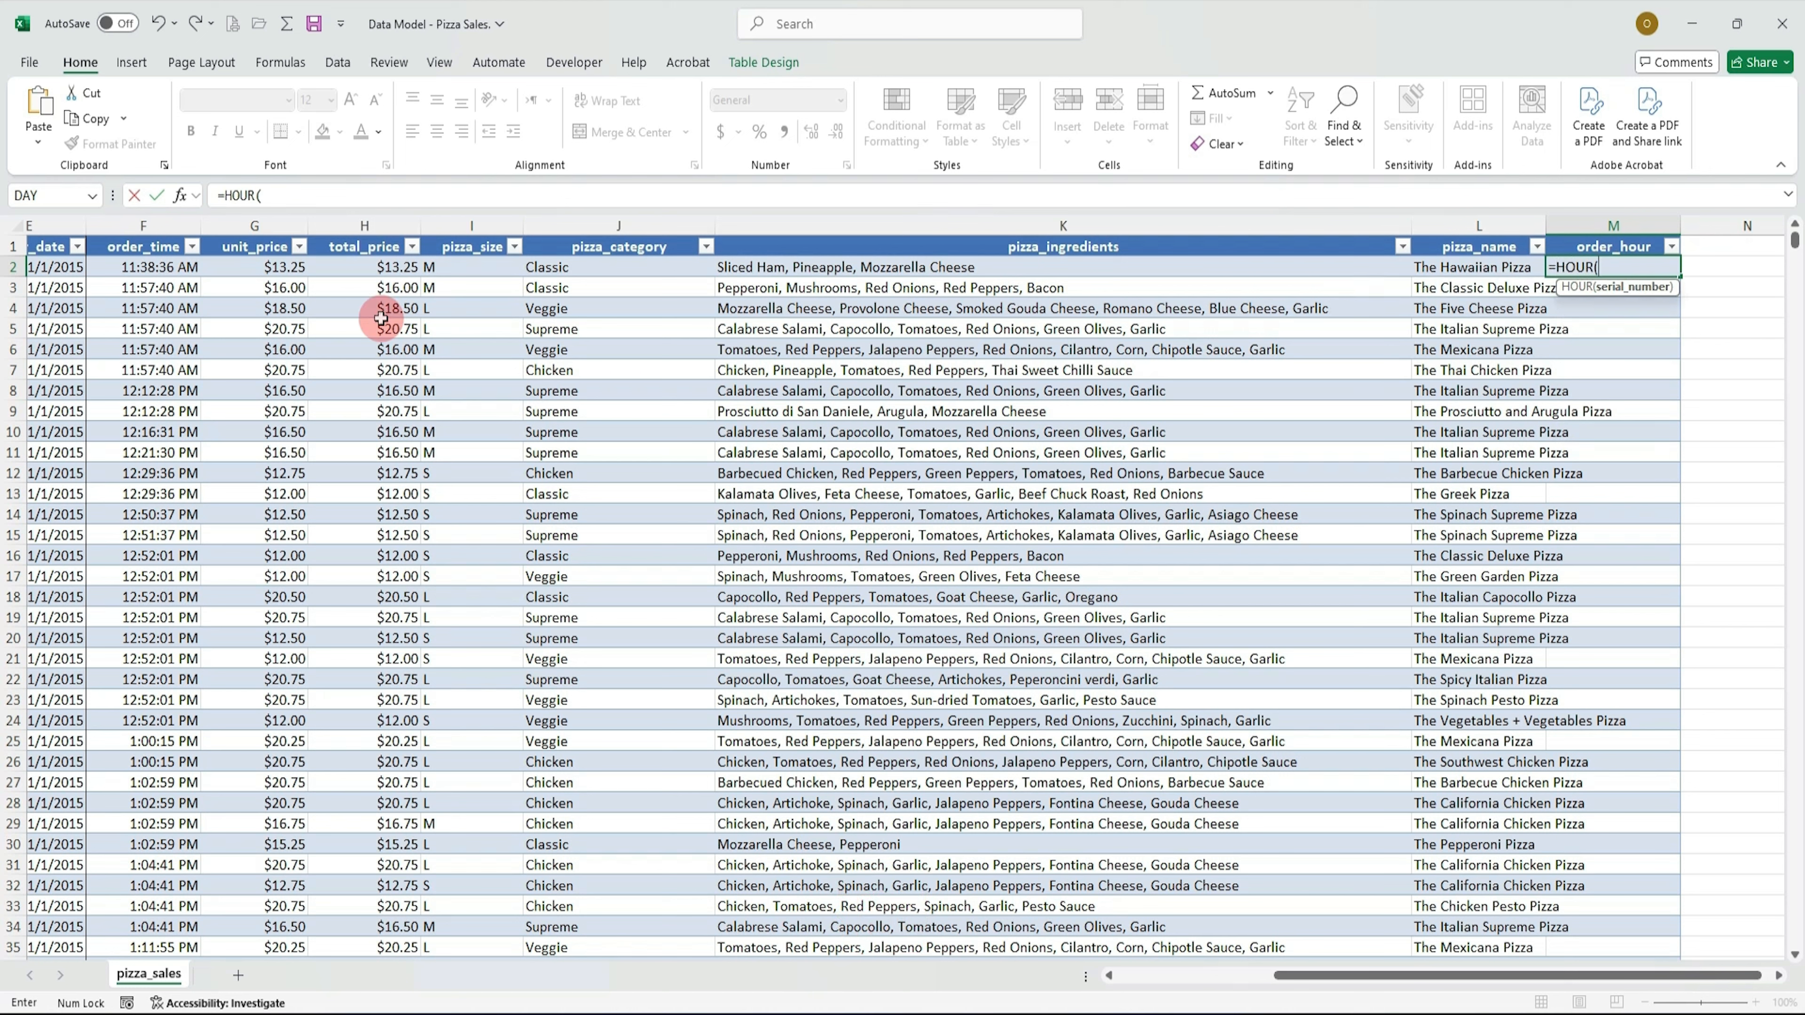
left_click(162, 266)
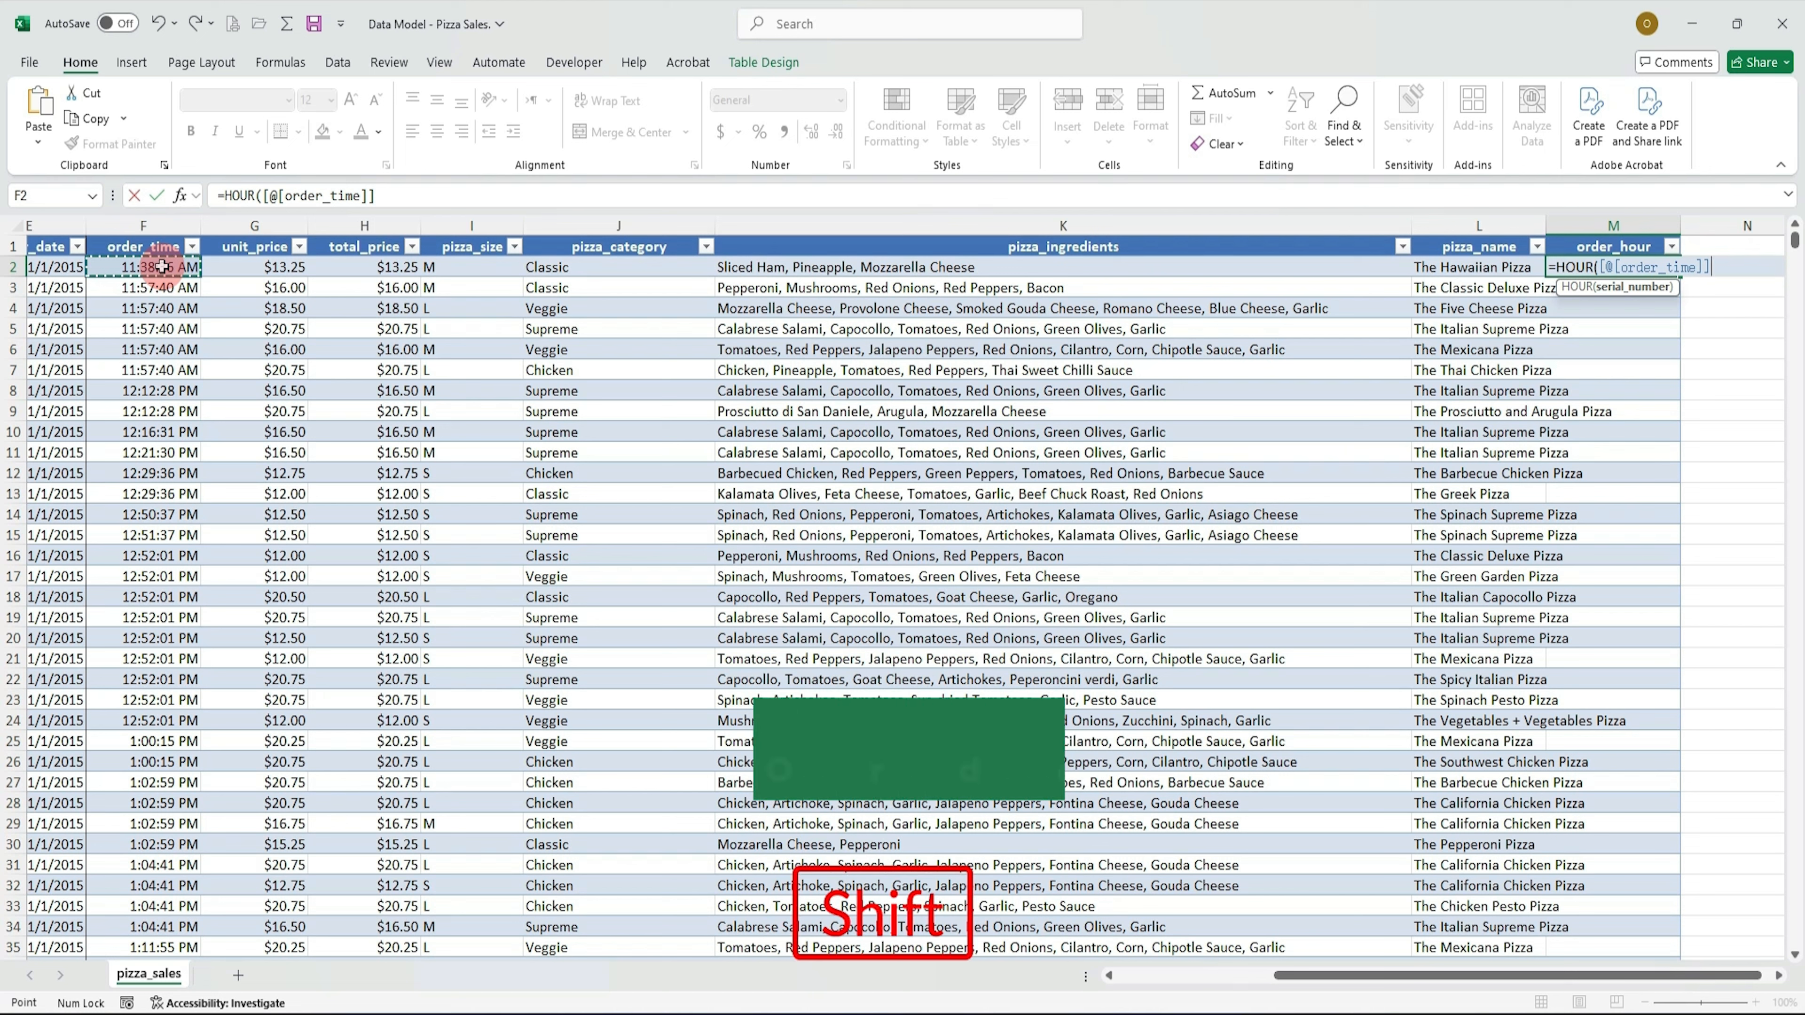
type(")")
left_click(427, 194)
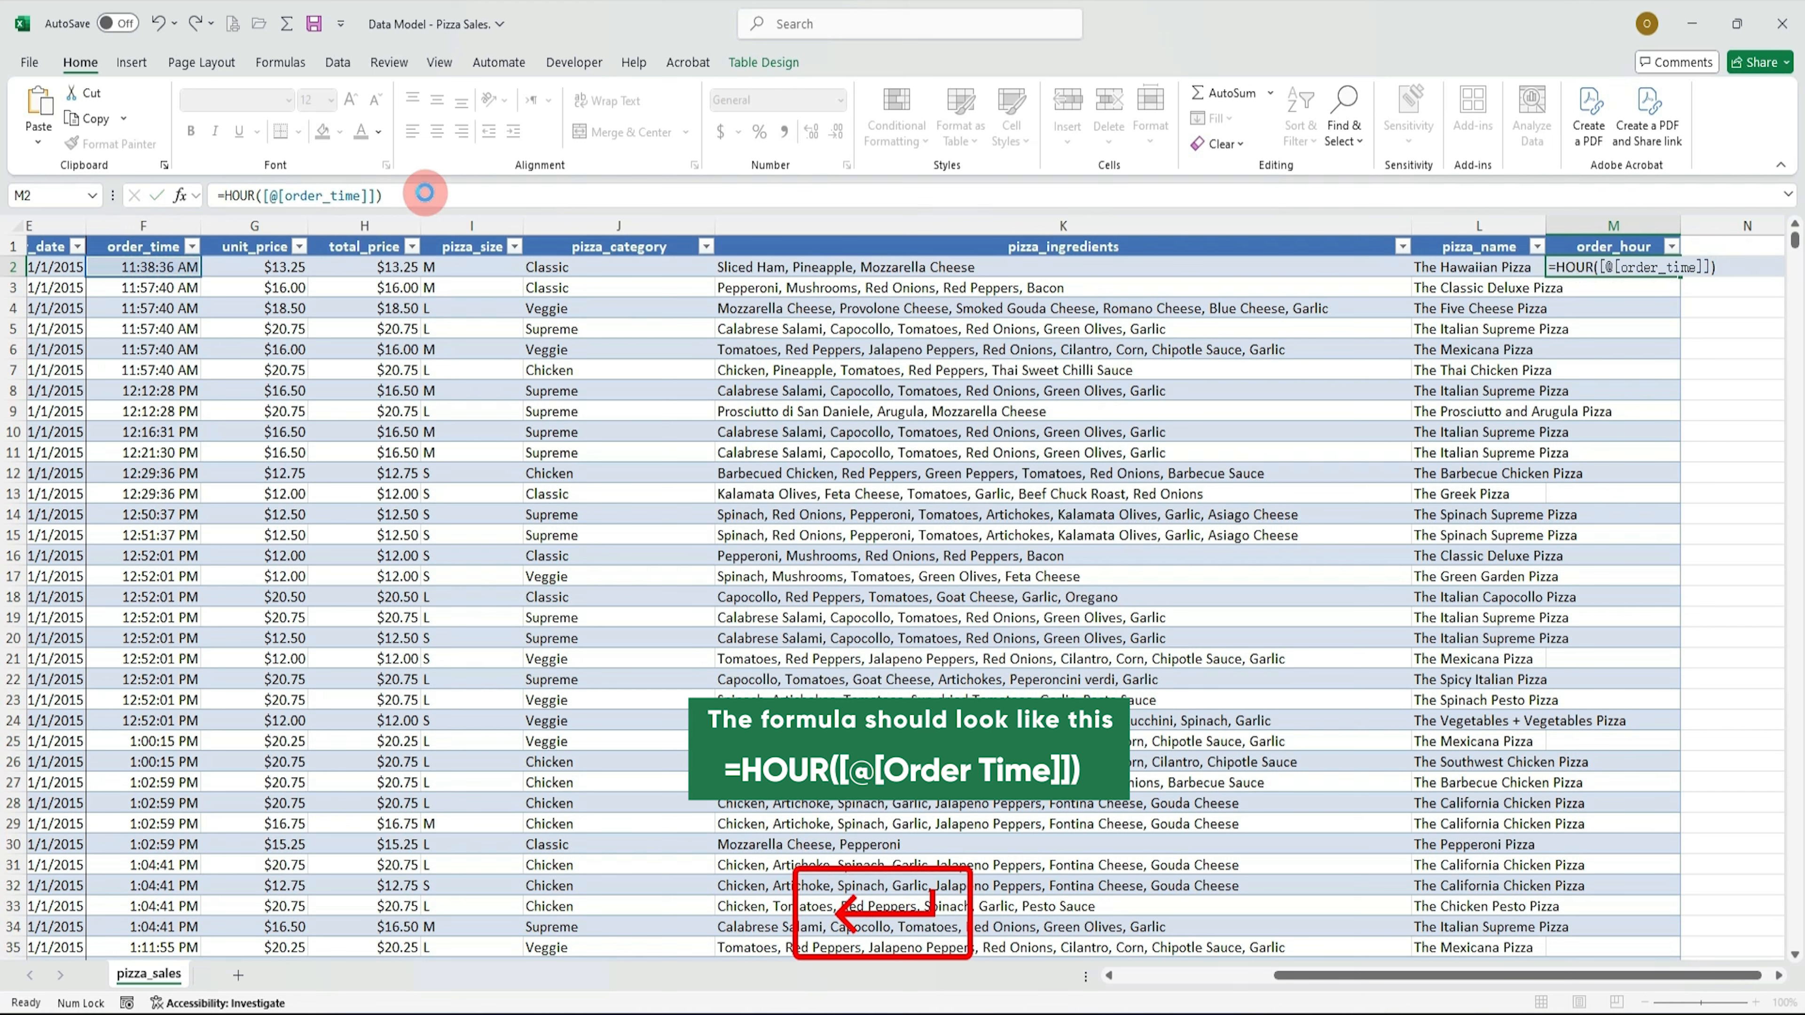
key("Return")
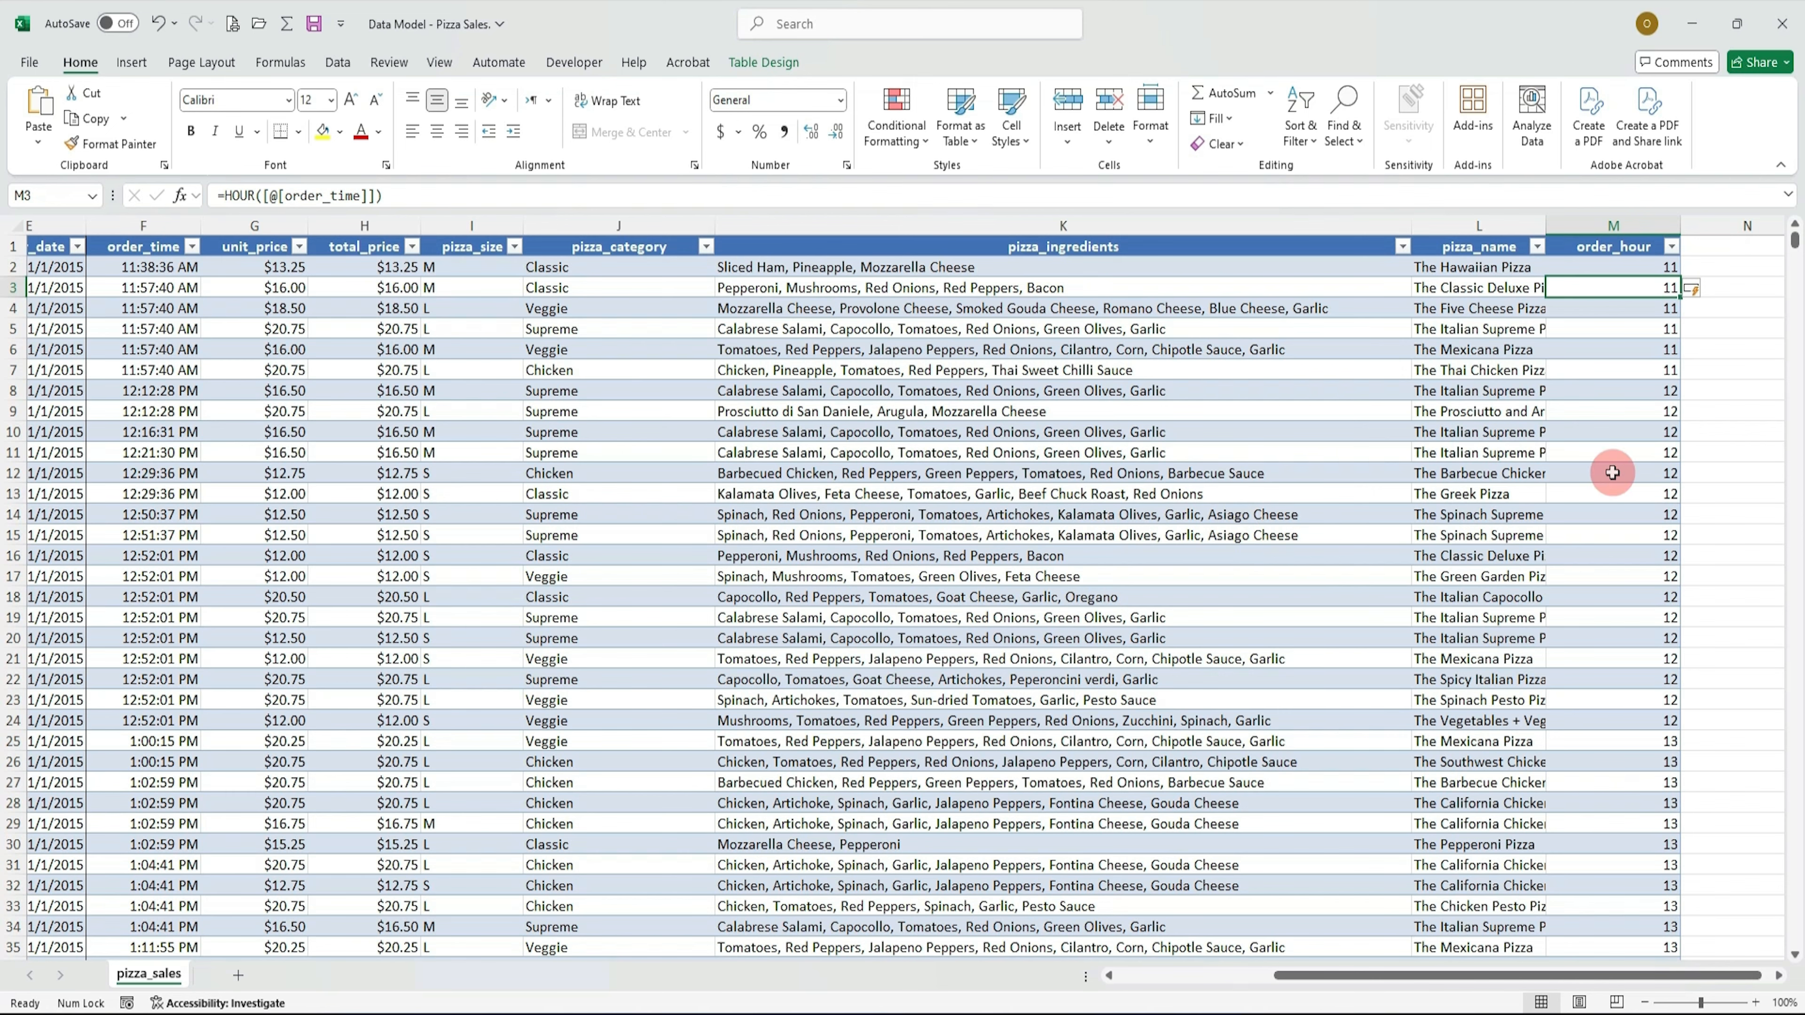
scroll(1660, 502, "down", 3)
scroll(1661, 502, "down", 5)
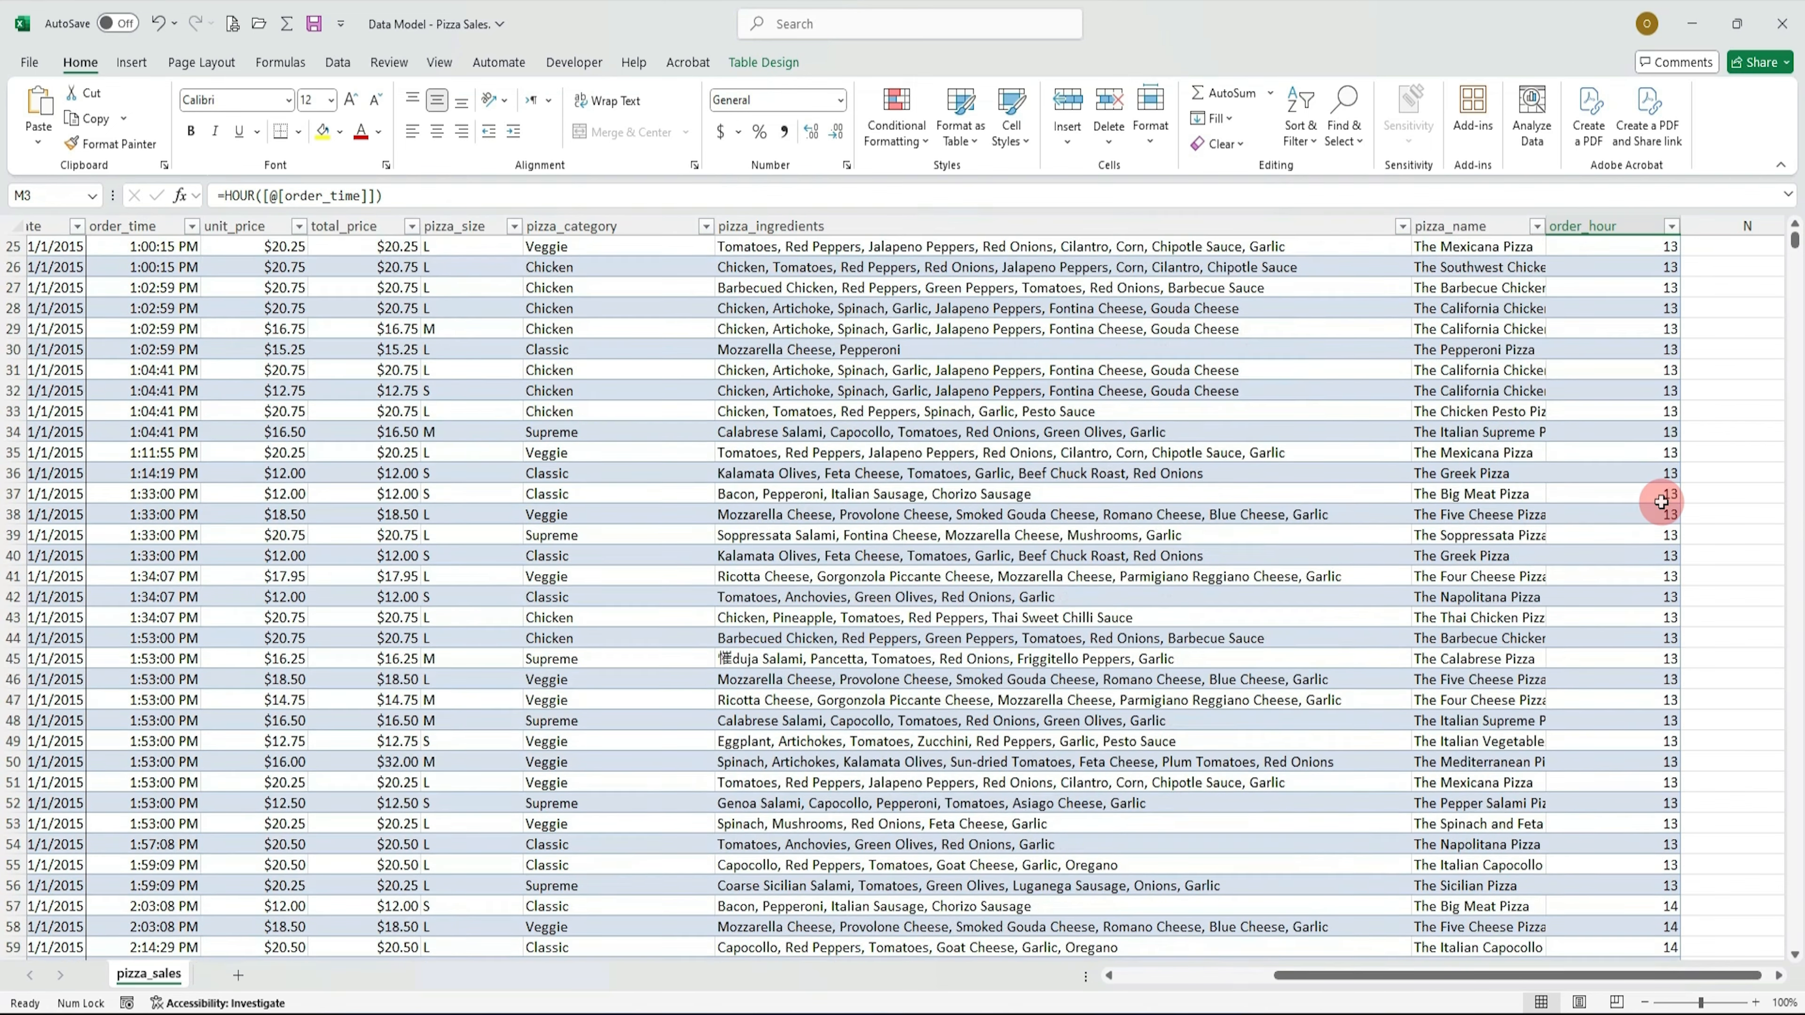
scroll(1661, 503, "up", 8)
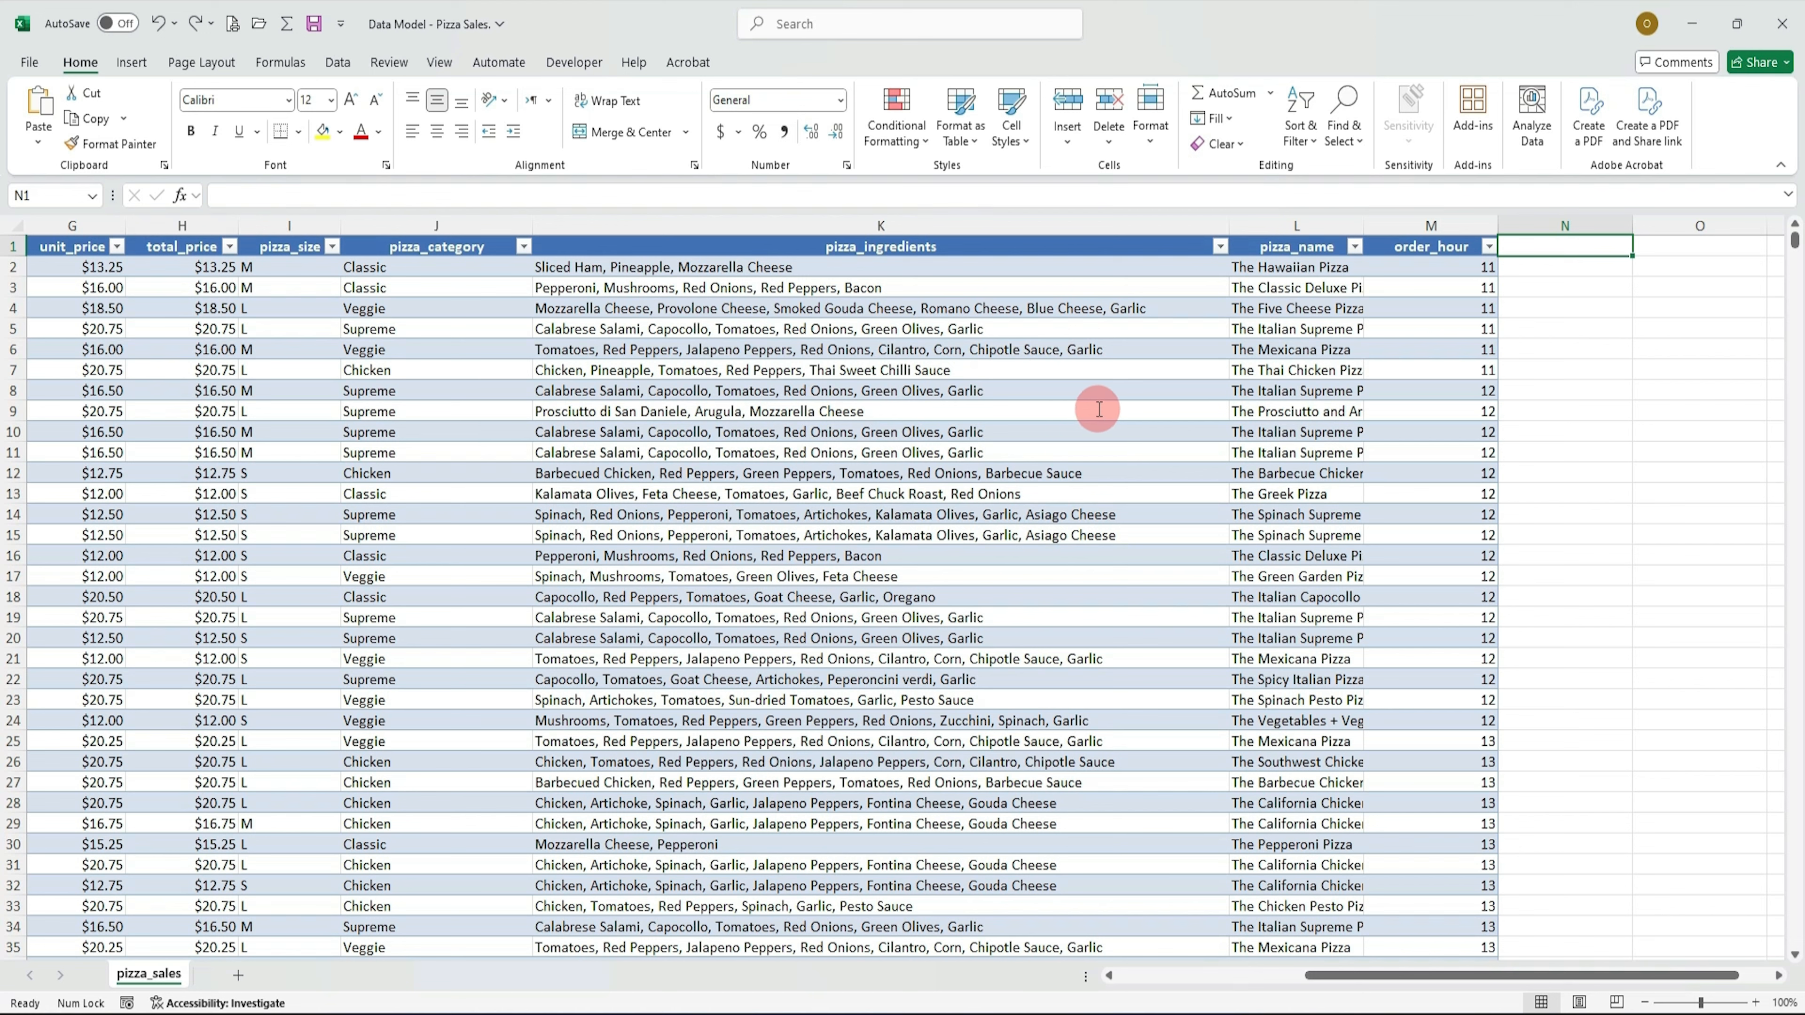
Step: Paste a new column header order_day next to order_hour to extend the table
key("ctrl")
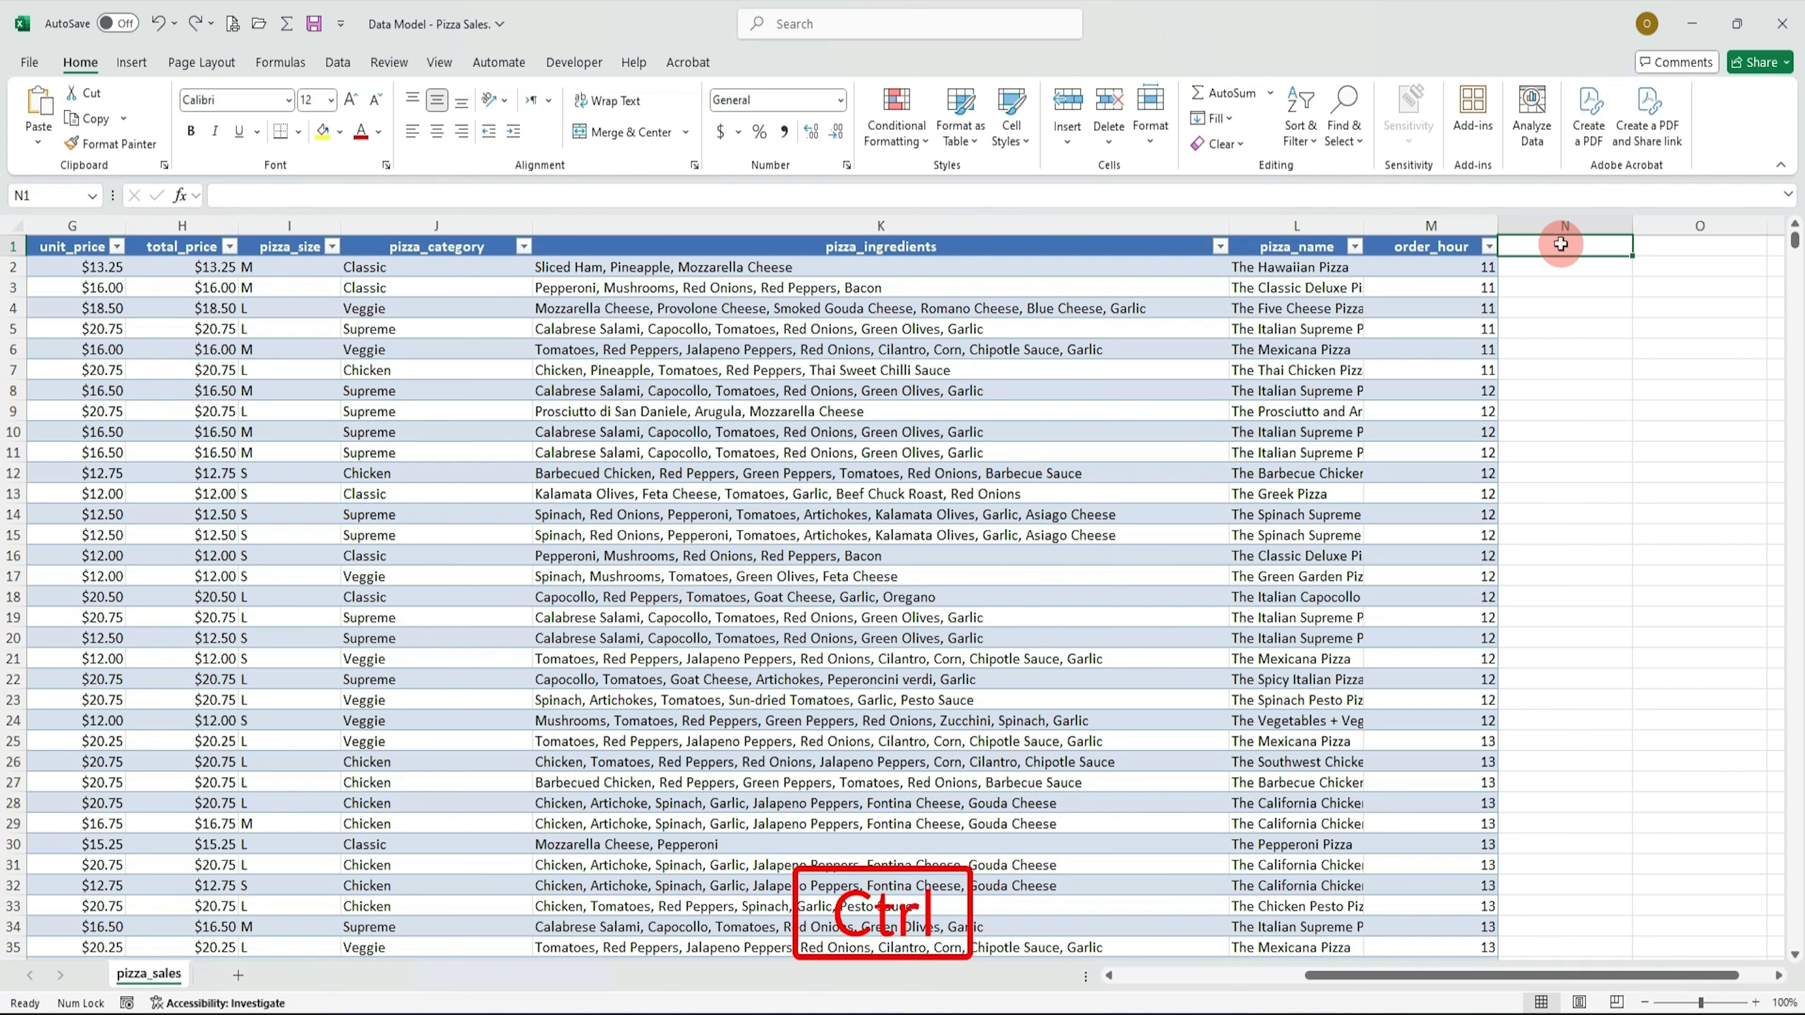
type("order_day")
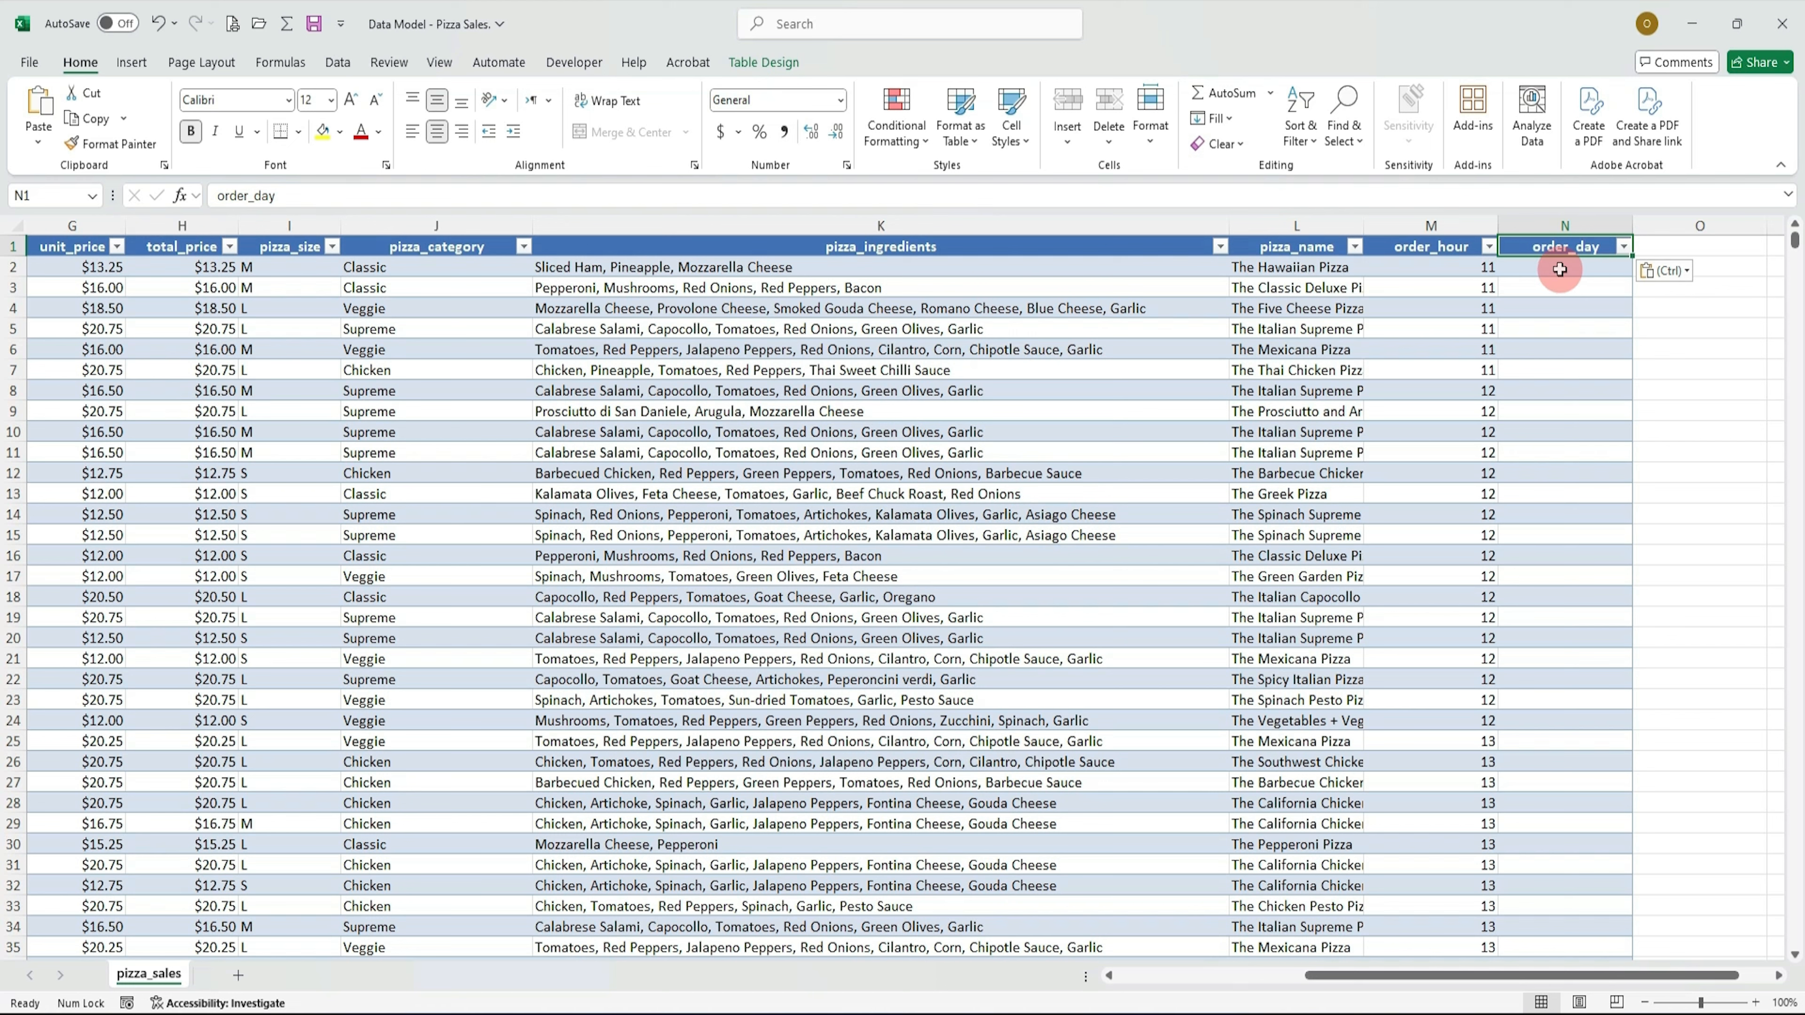
Step: Fill the order_day column with a TEXT formula converting order_date to the weekday name using format "dddd"
left_click(1560, 270)
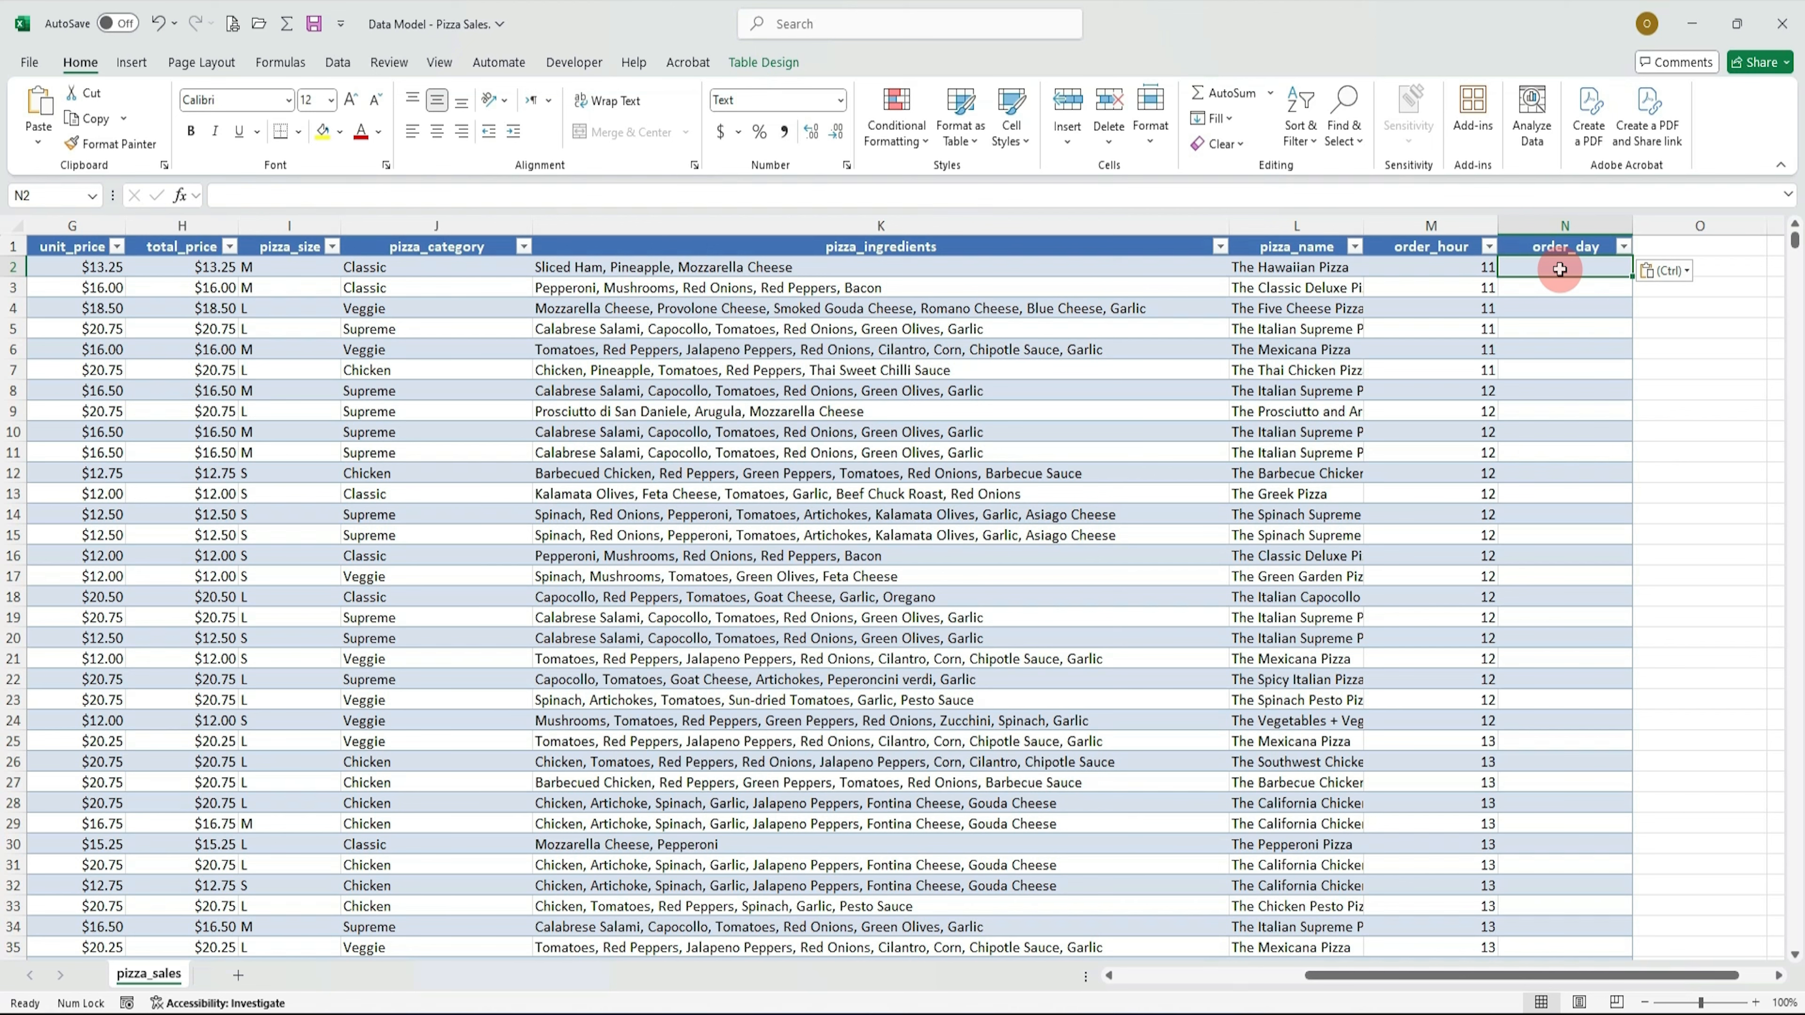
type("=te")
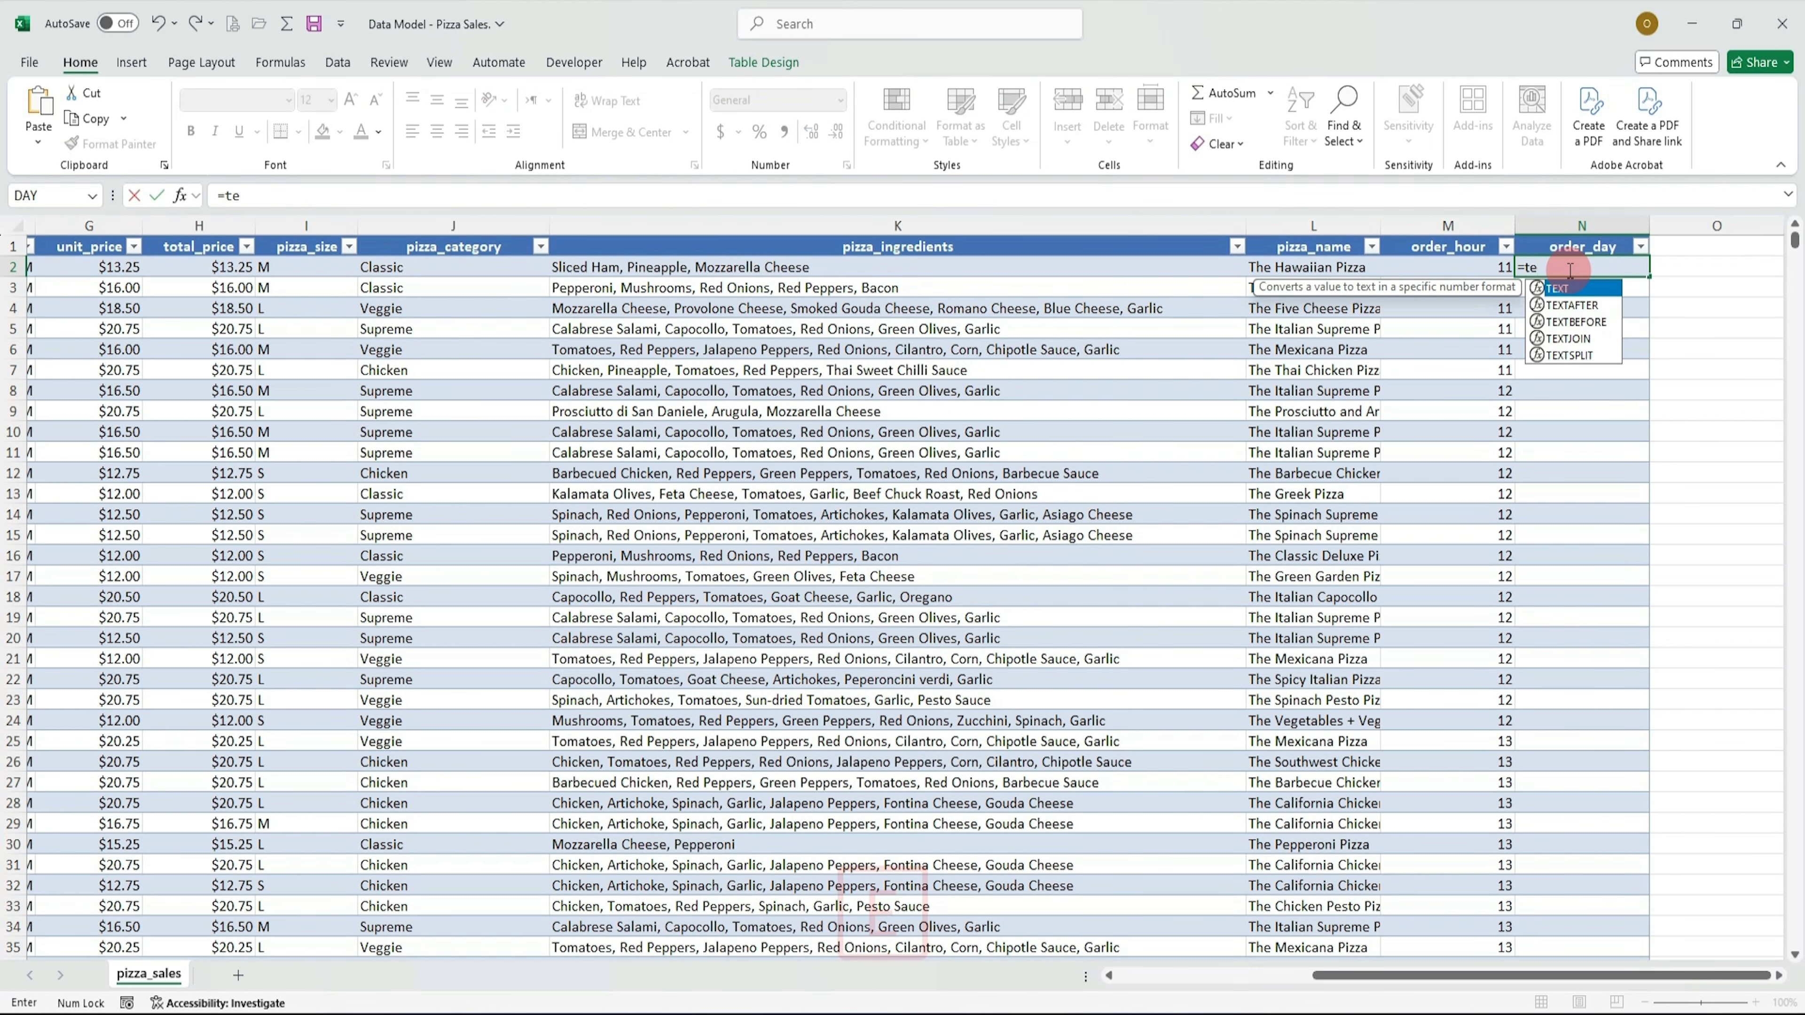
key("Tab")
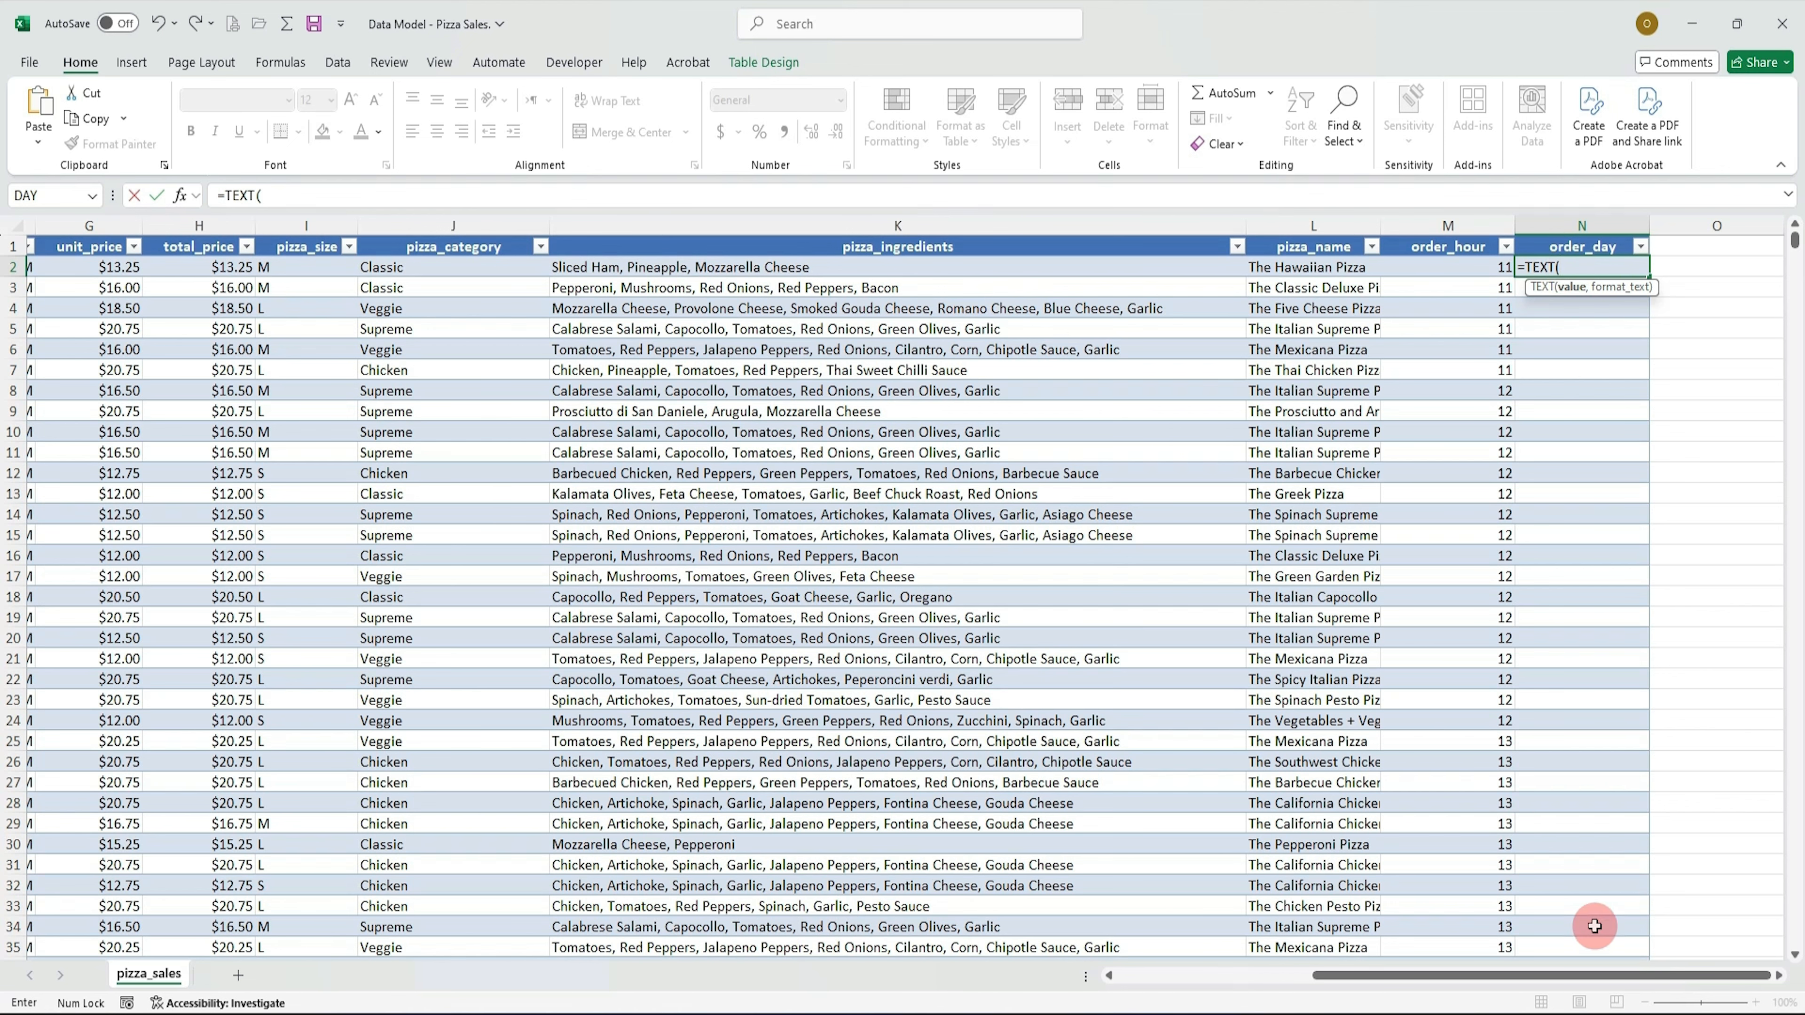
left_click_drag(1633, 985, 1528, 975)
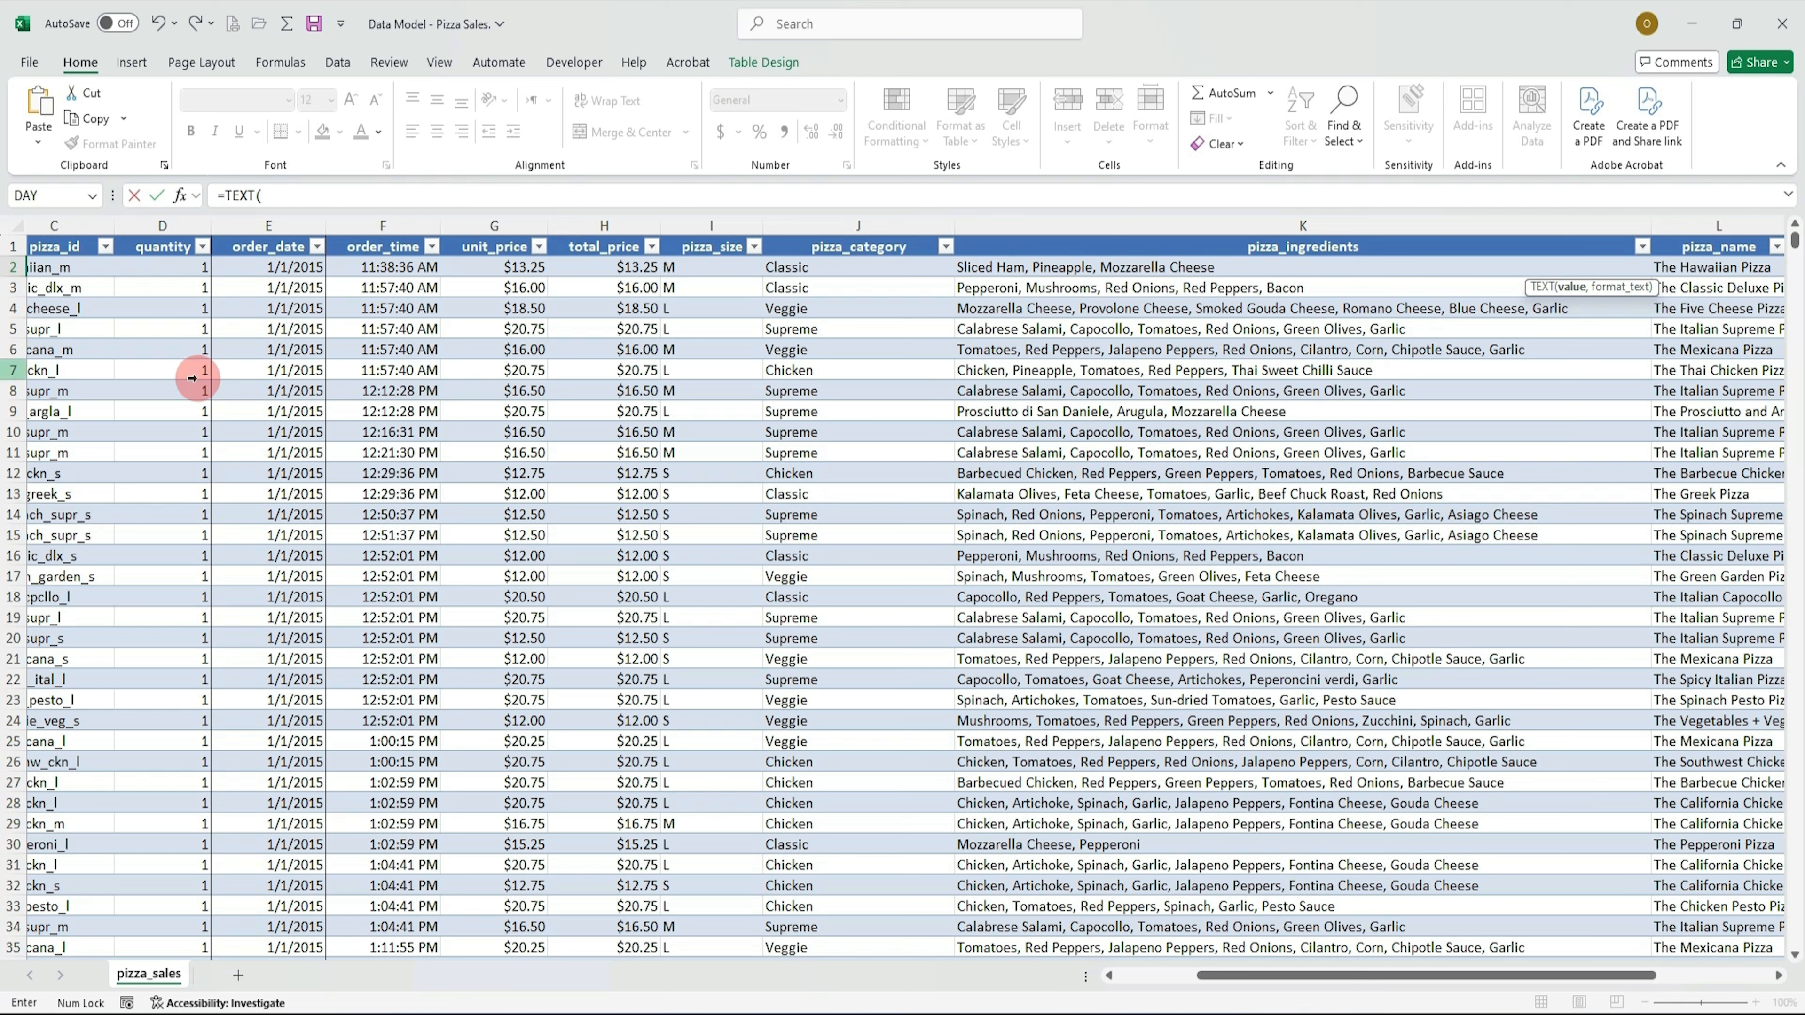
left_click(289, 265)
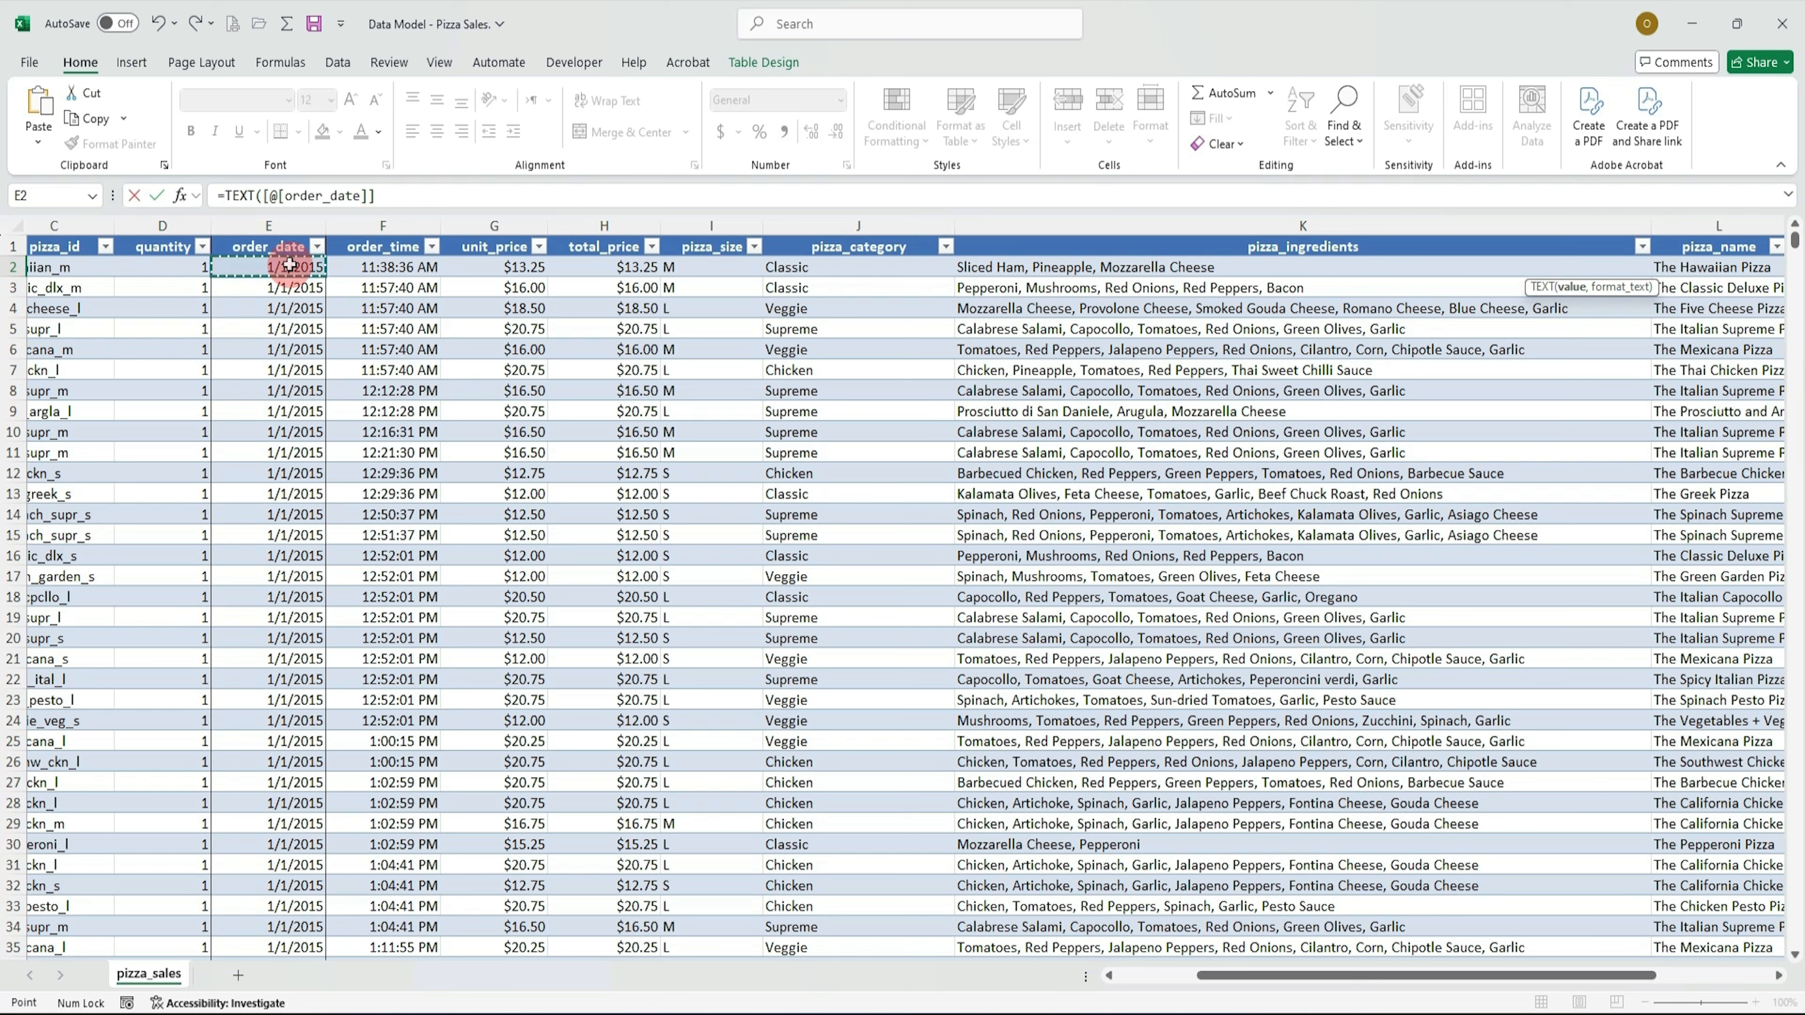
type(",")
key("shift")
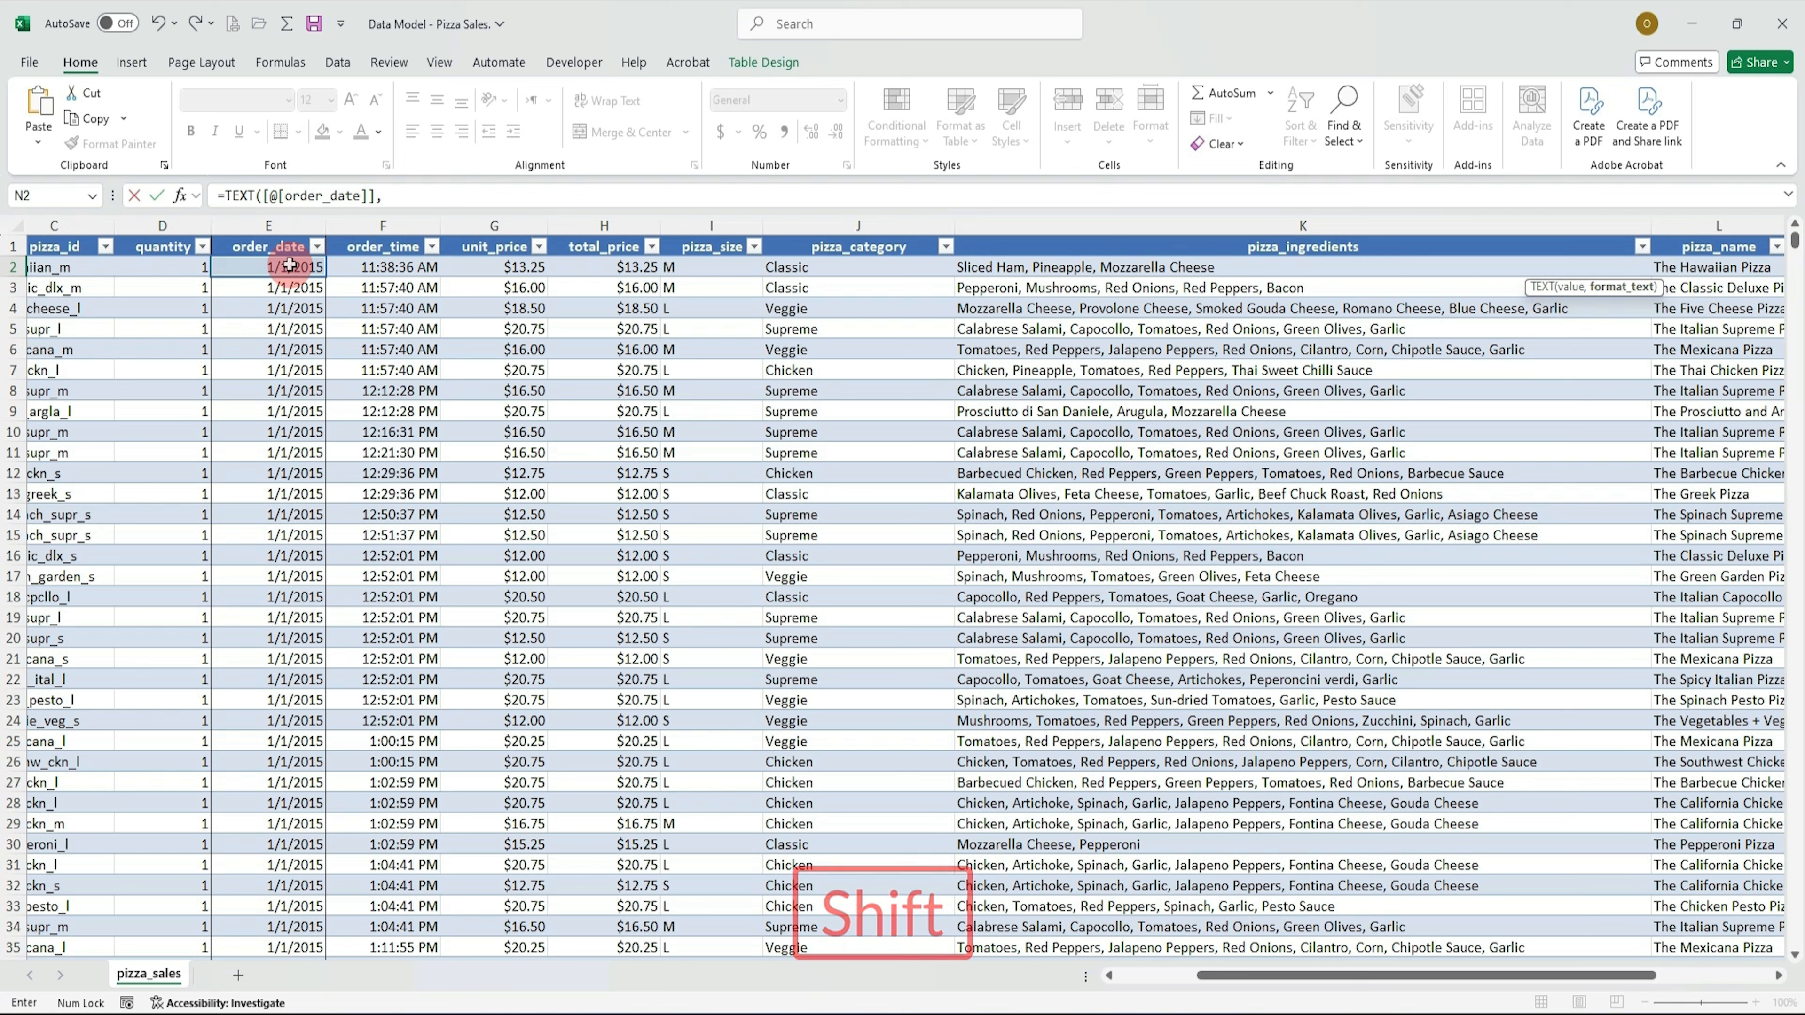
type("\"")
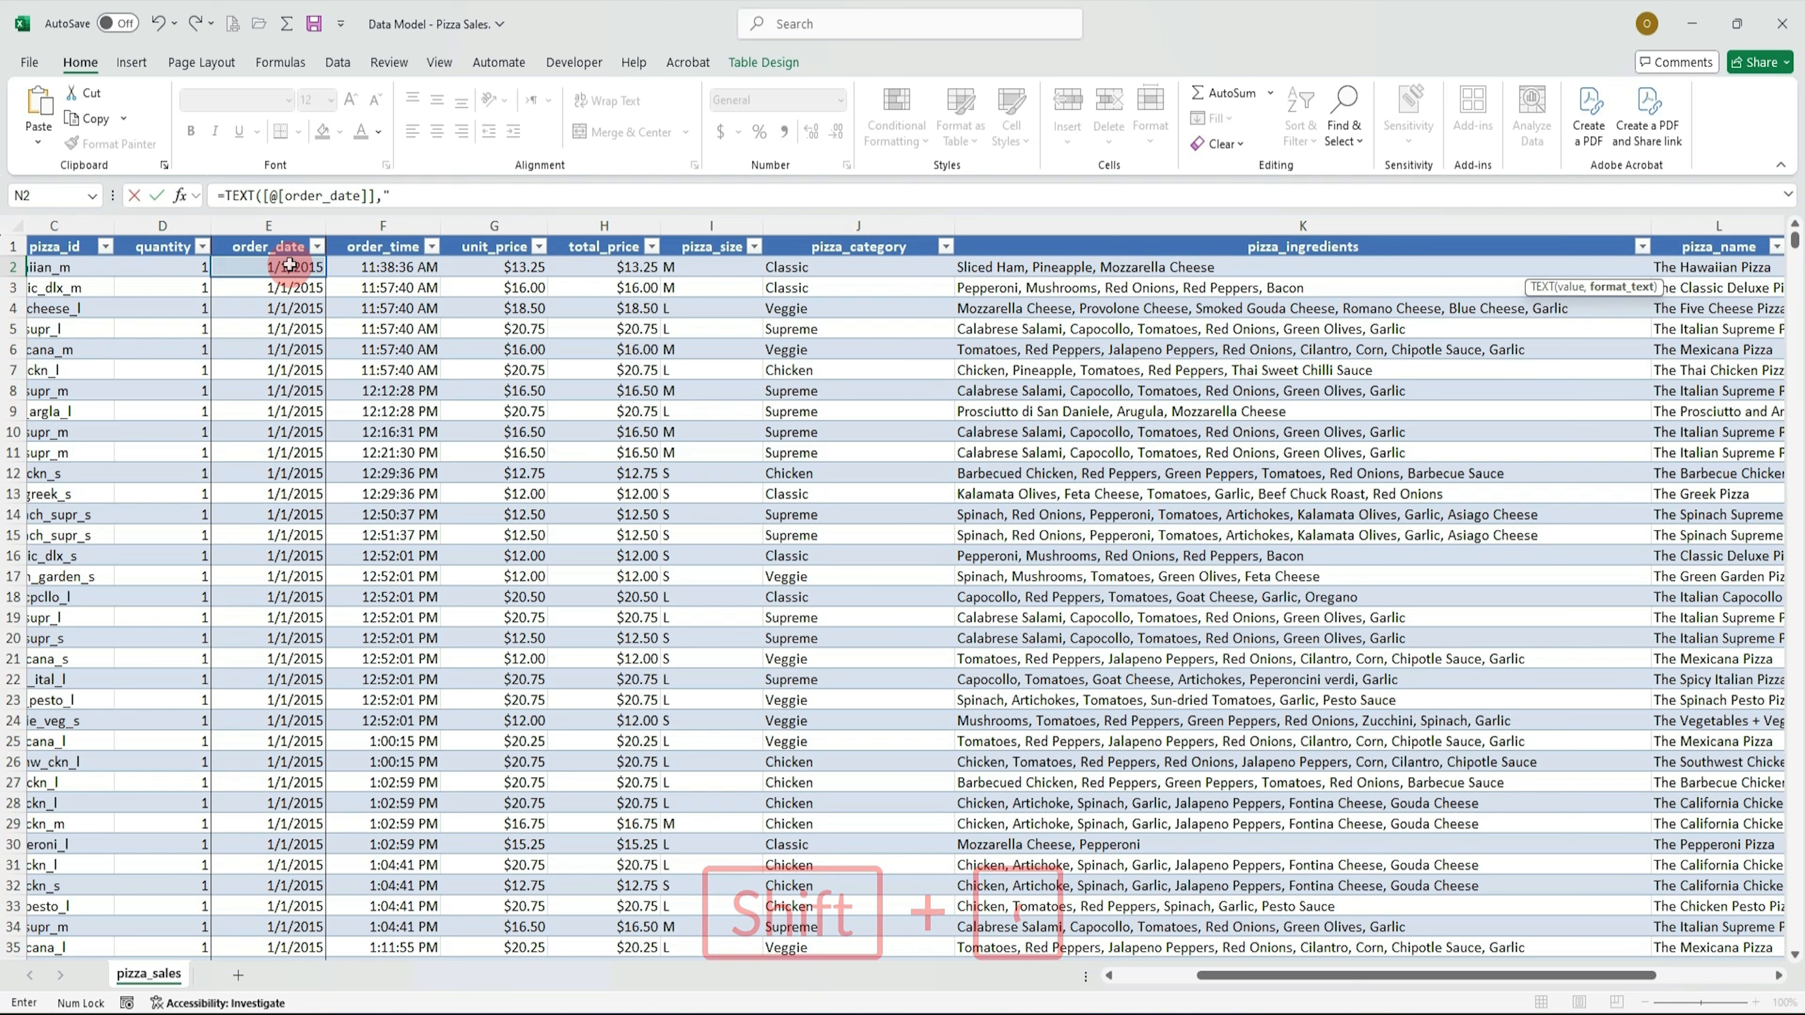
type("d")
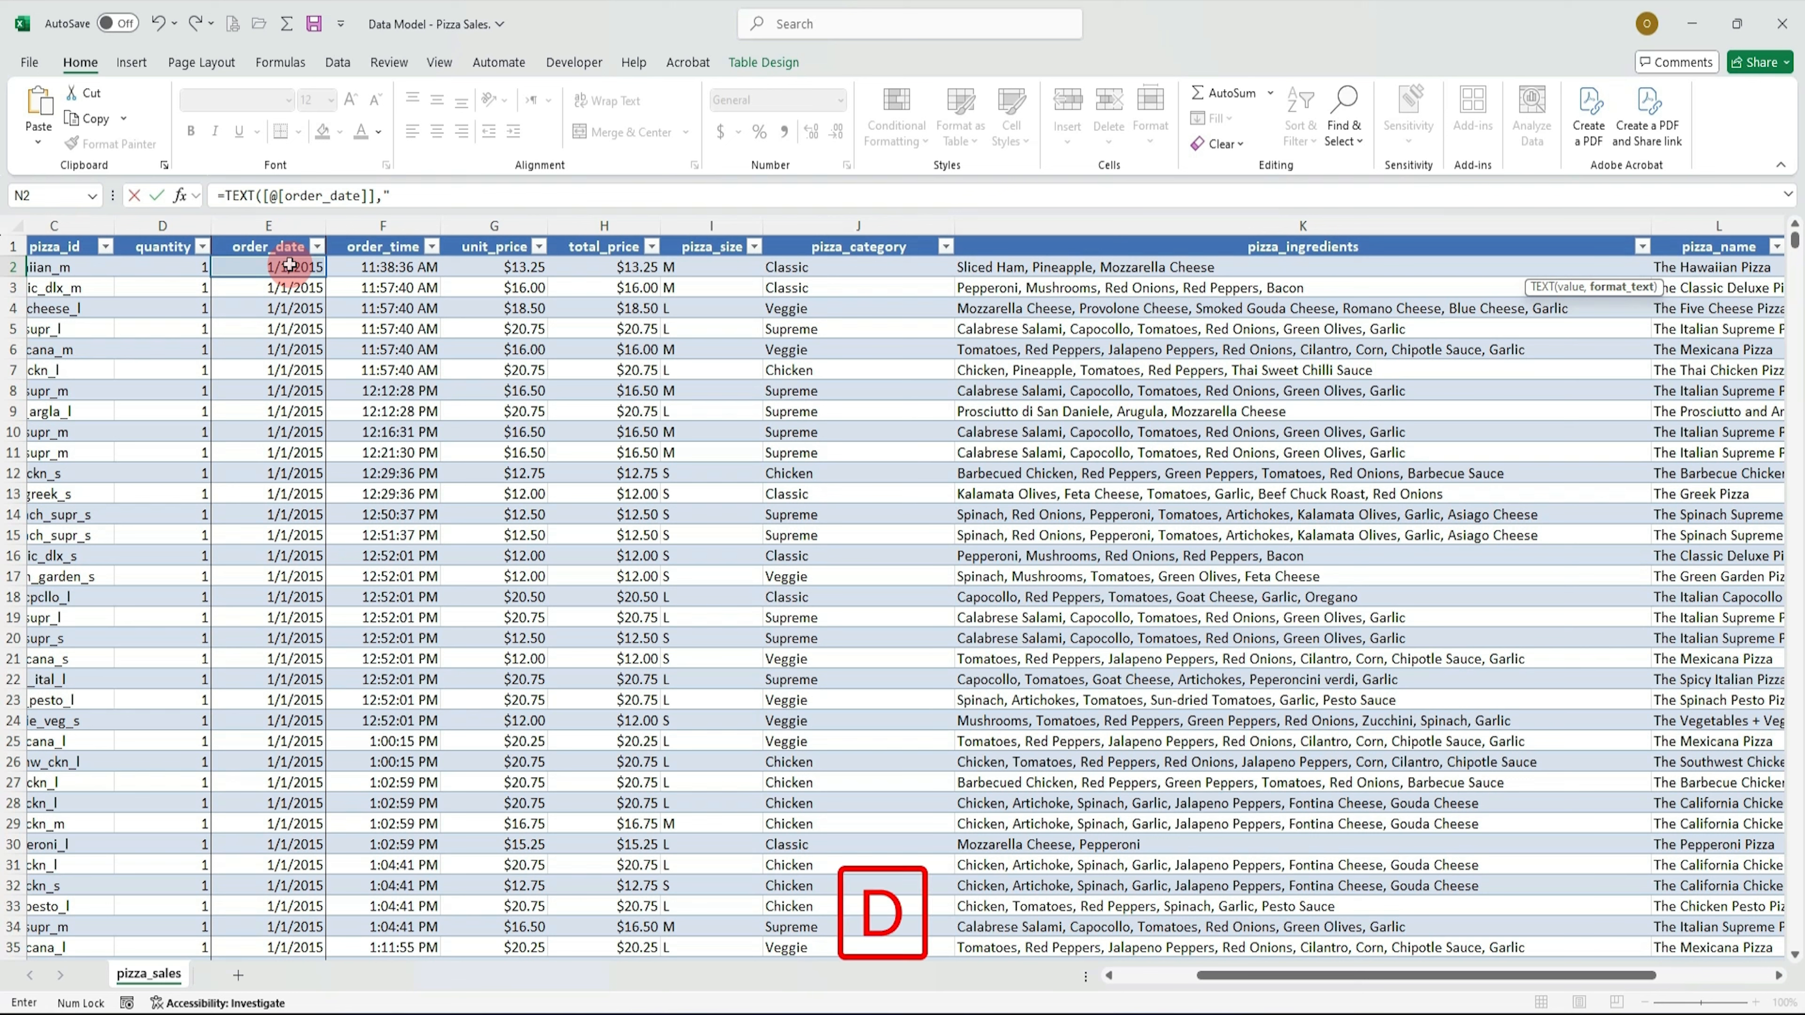
type("ddd")
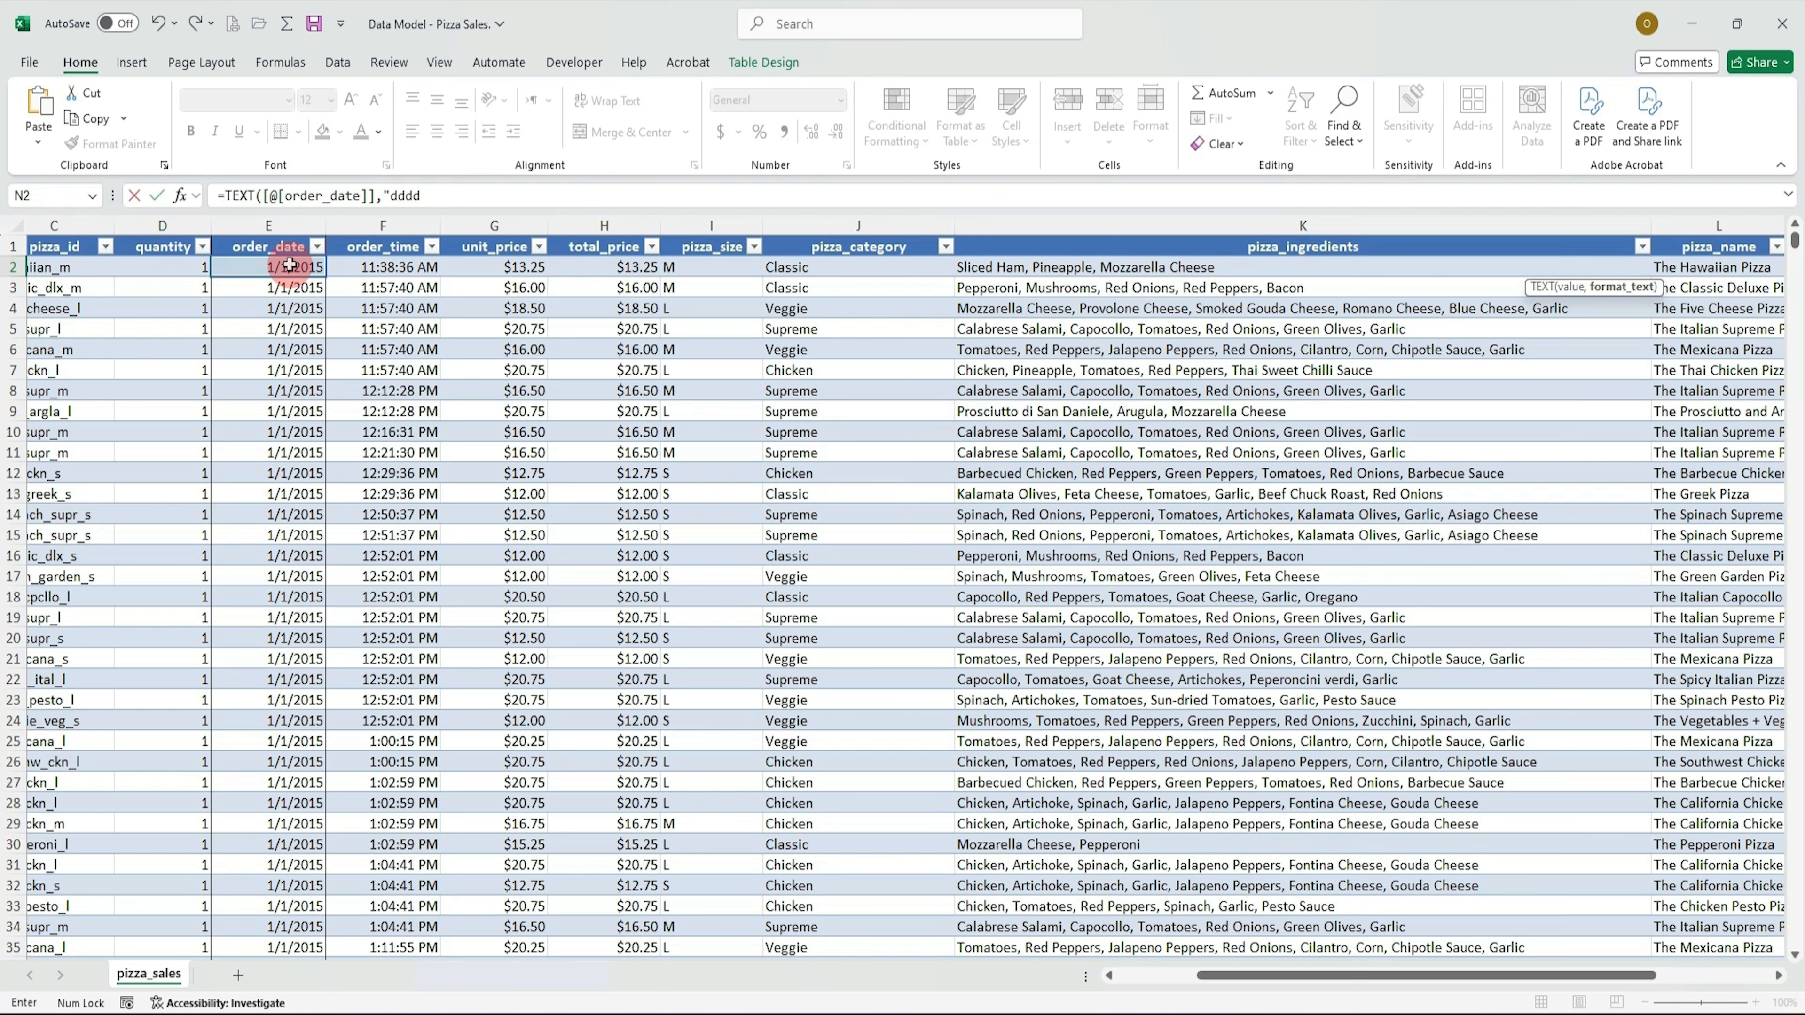
type("\"")
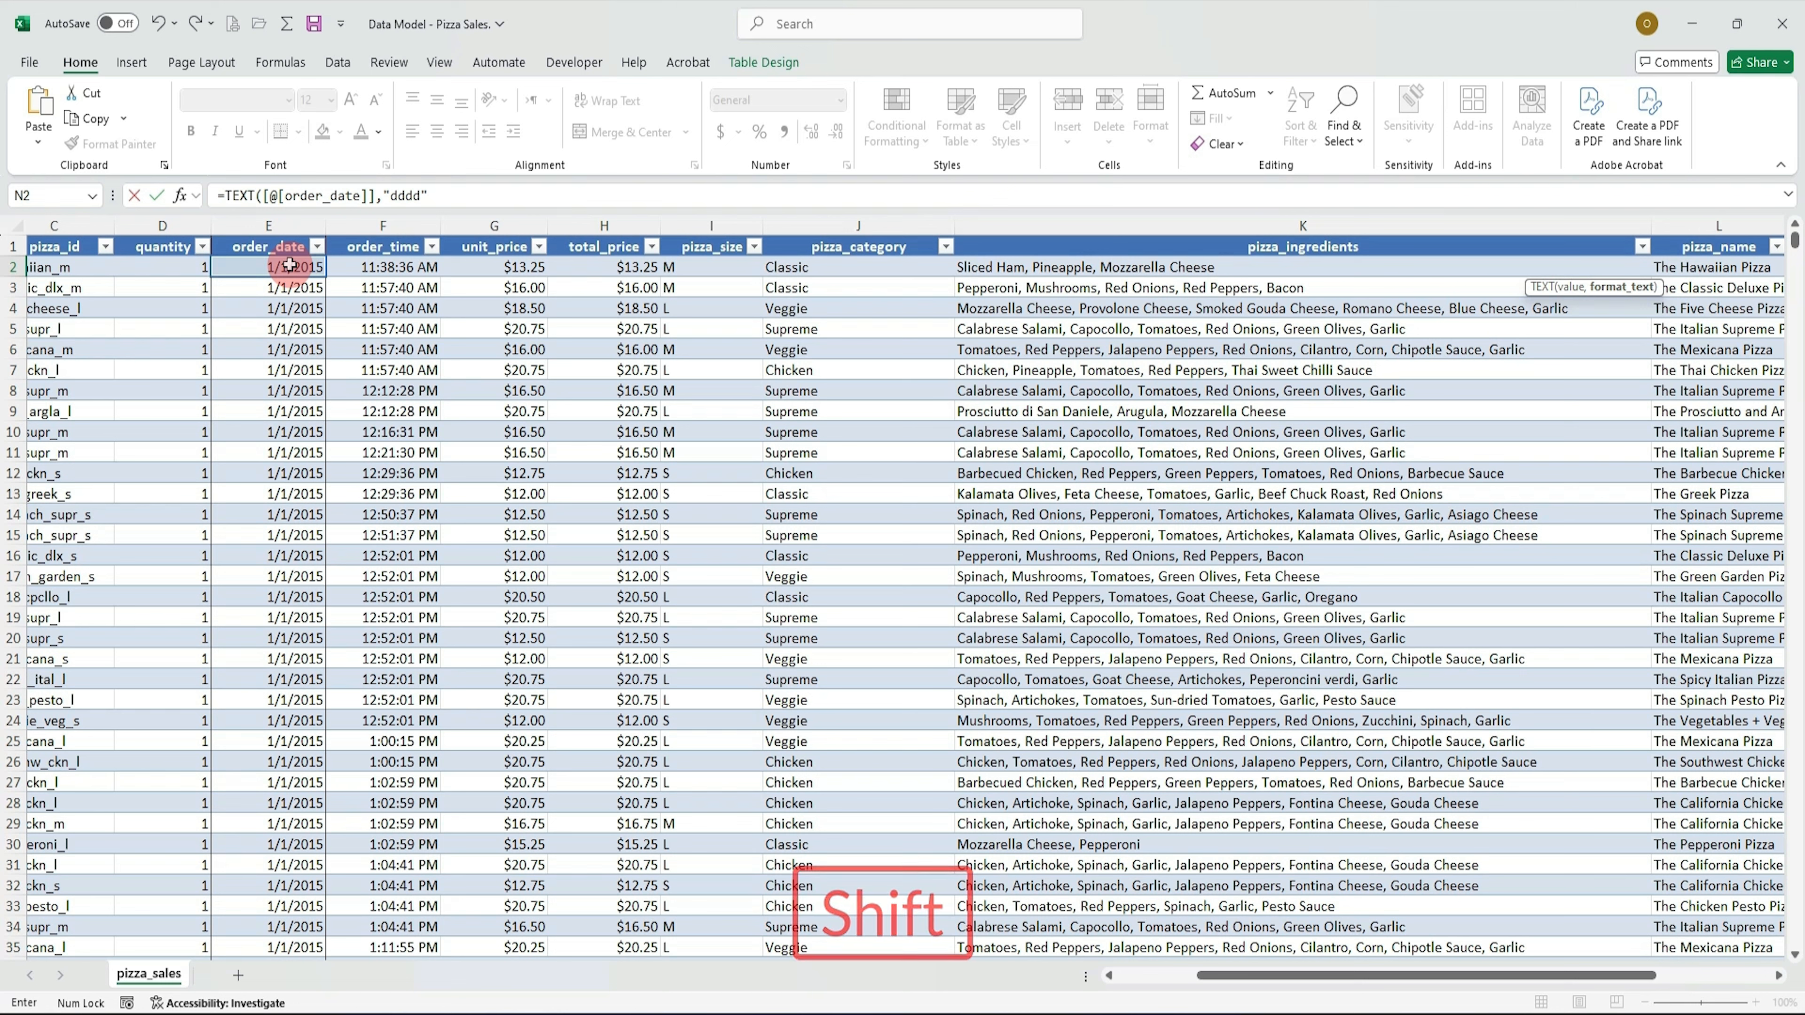
type(")")
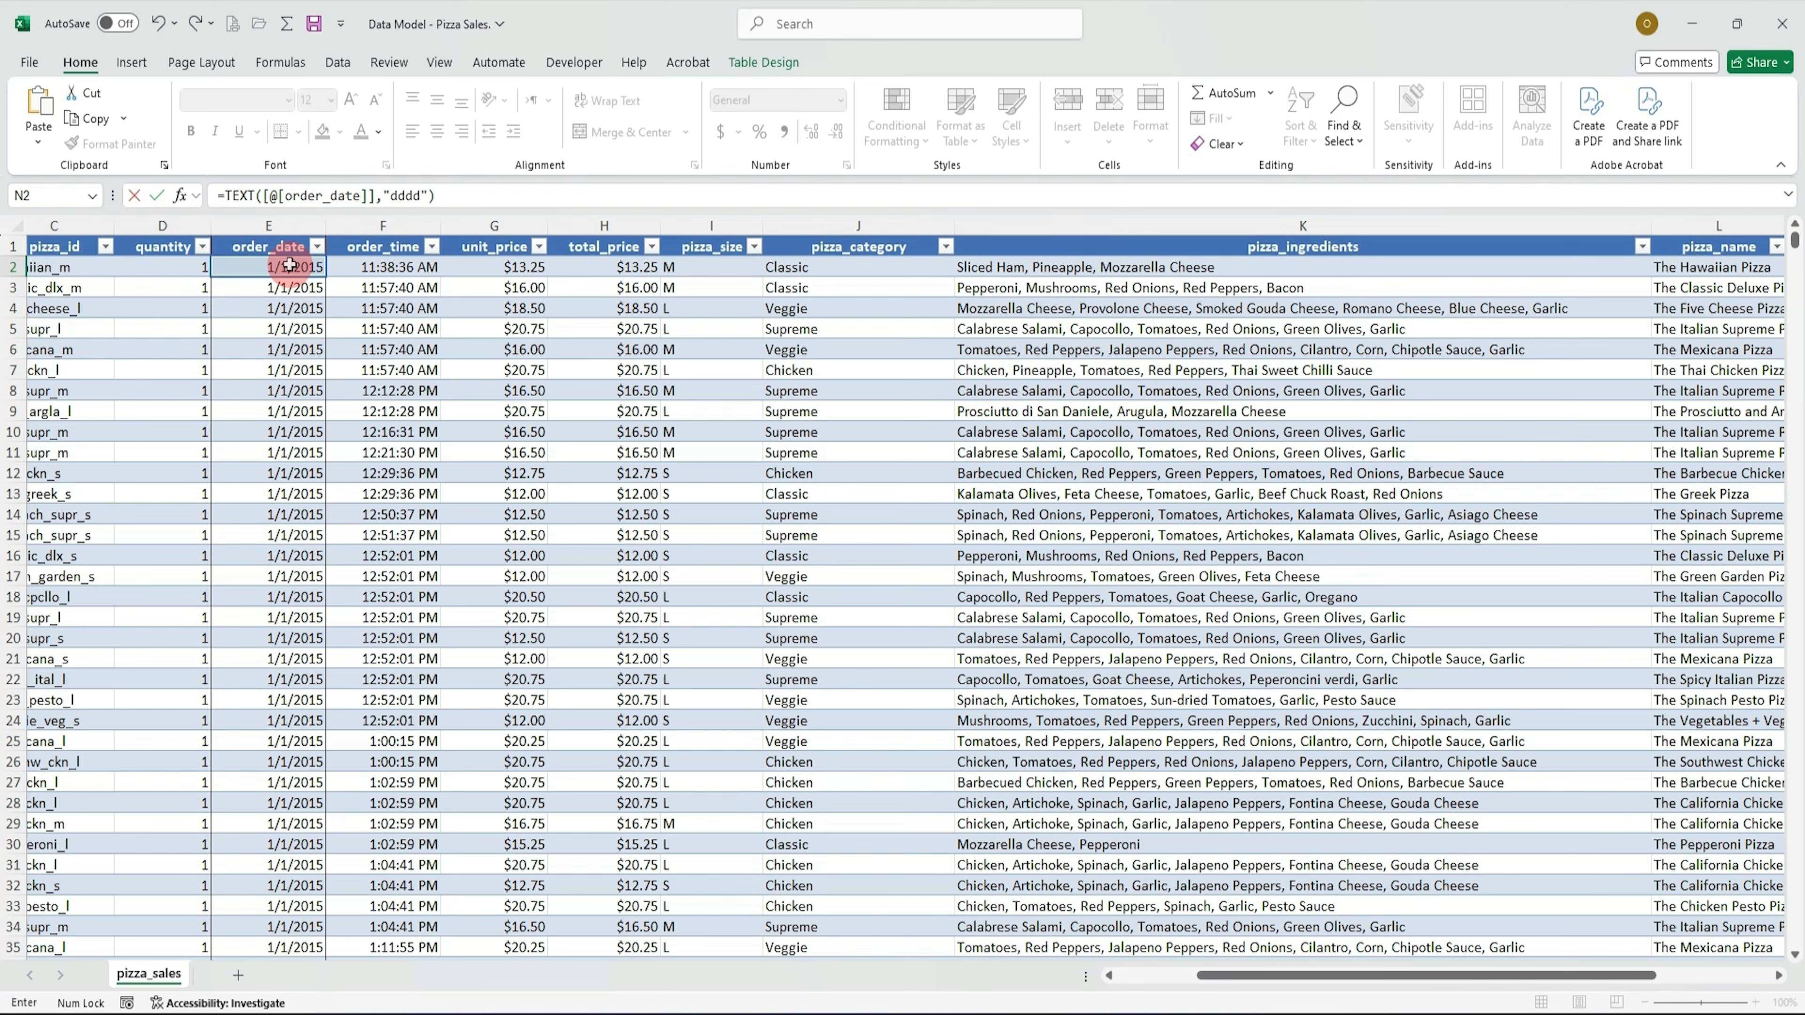
key("Return")
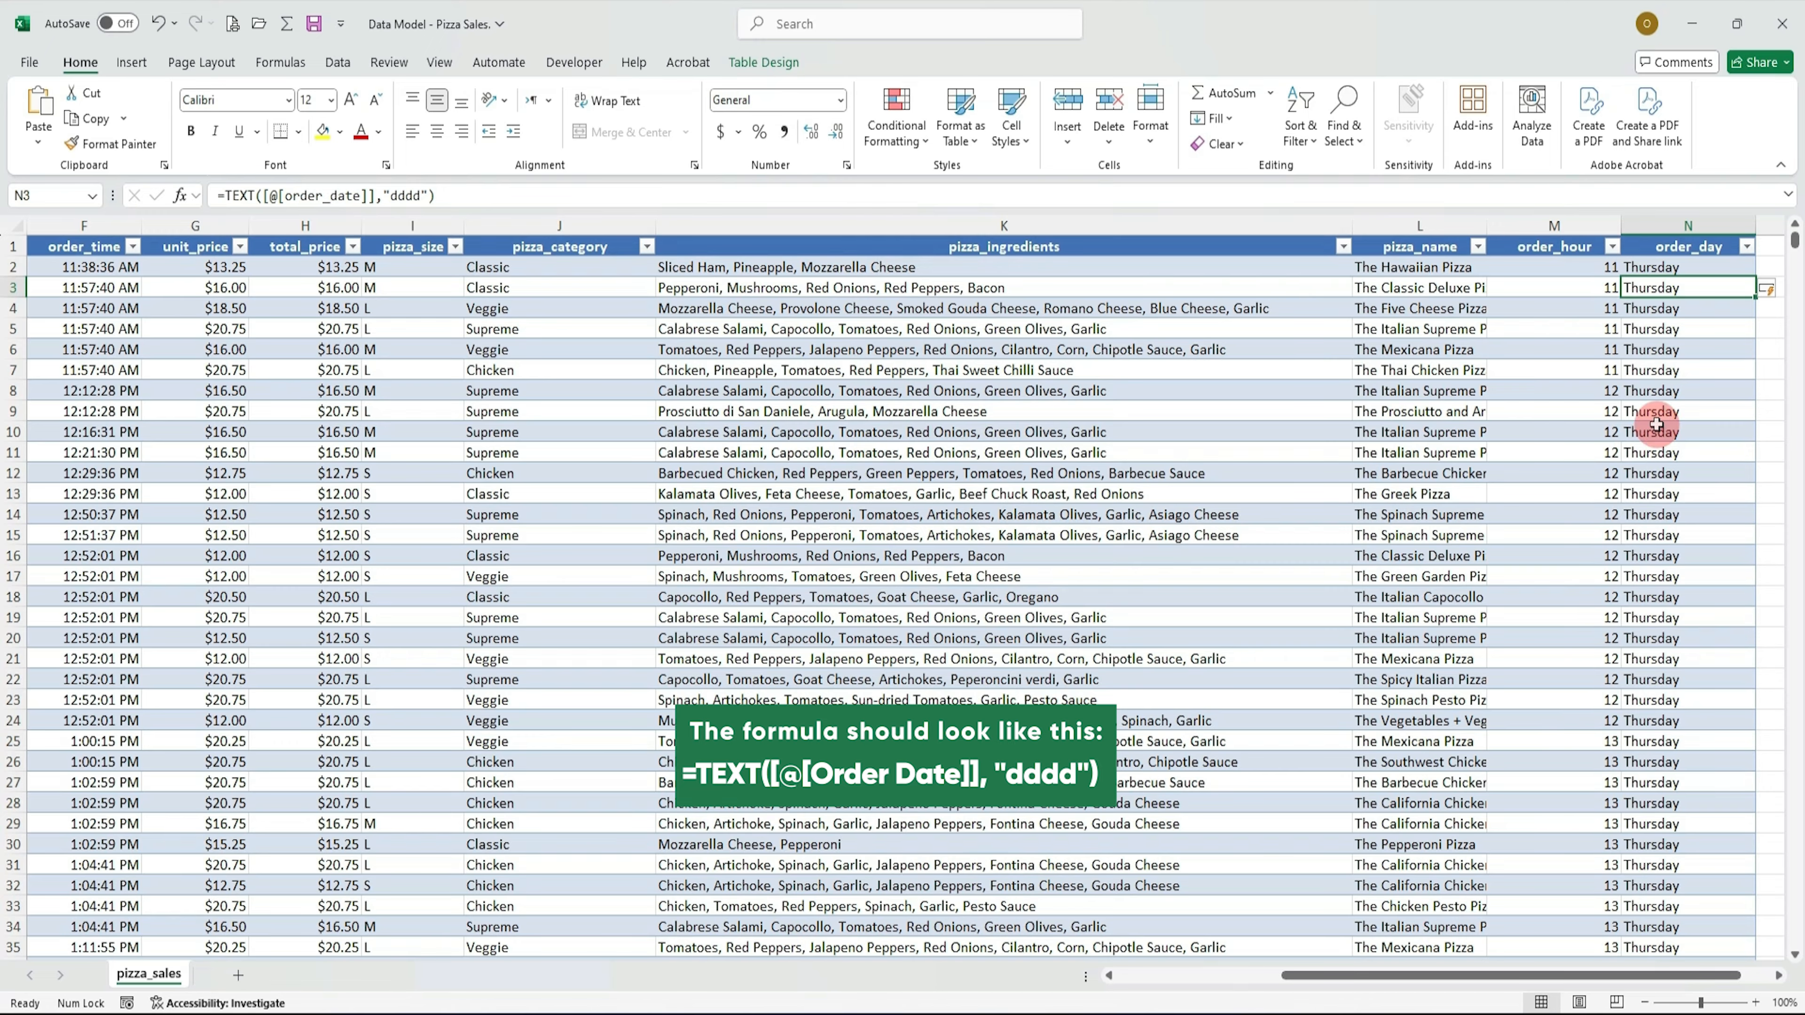
scroll(1664, 416, "down", 6)
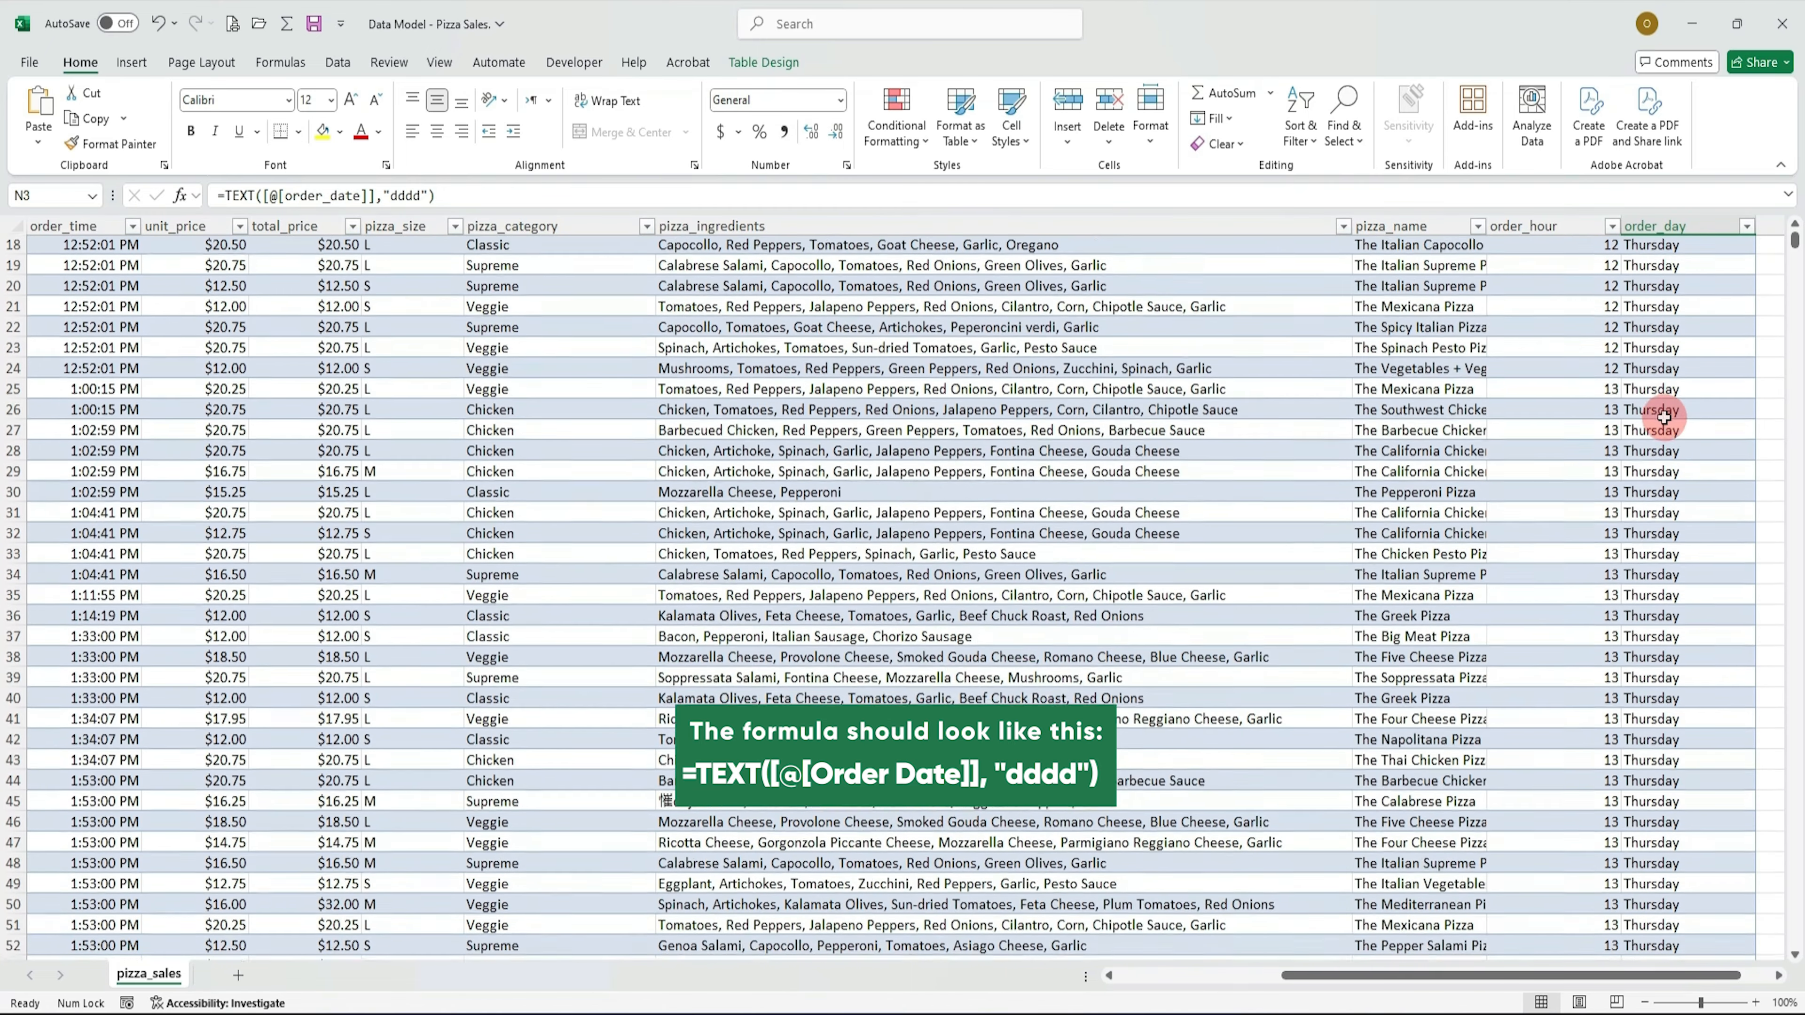
scroll(1663, 416, "down", 11)
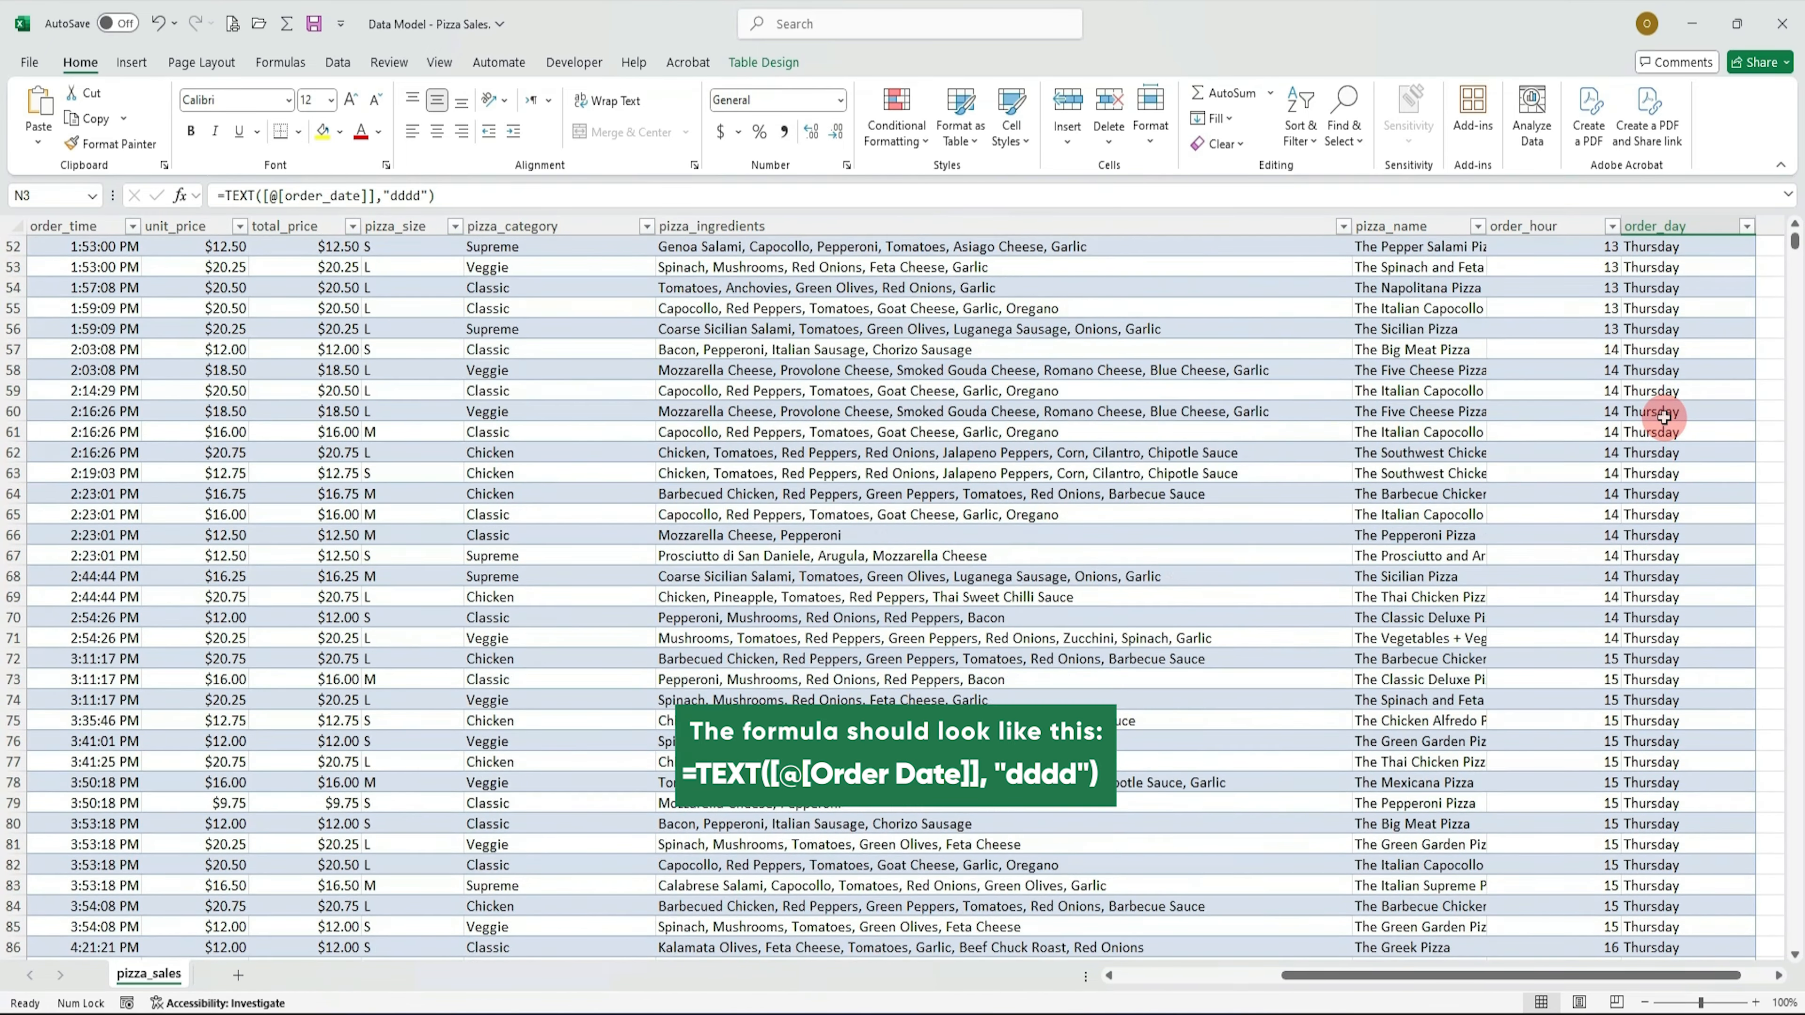
scroll(1664, 416, "up", 17)
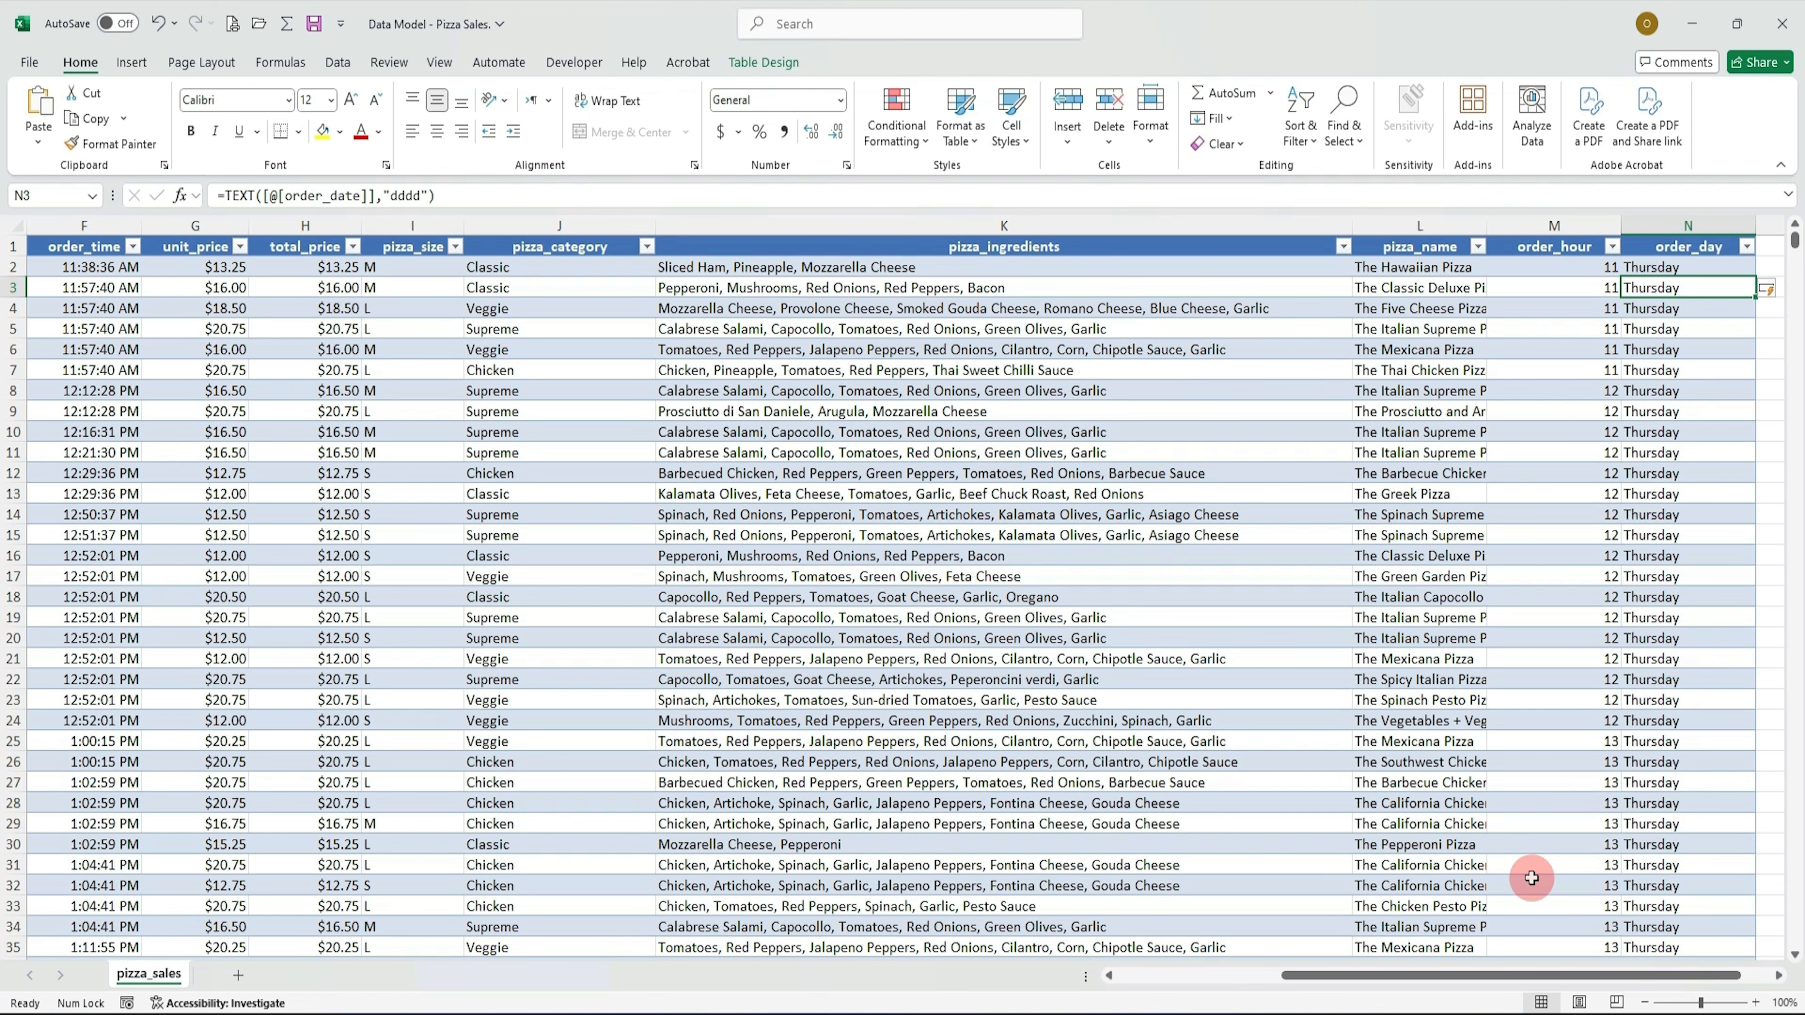
Step: Add a new column headed order_month to the table after order_day
left_click_drag(1550, 975, 1581, 975)
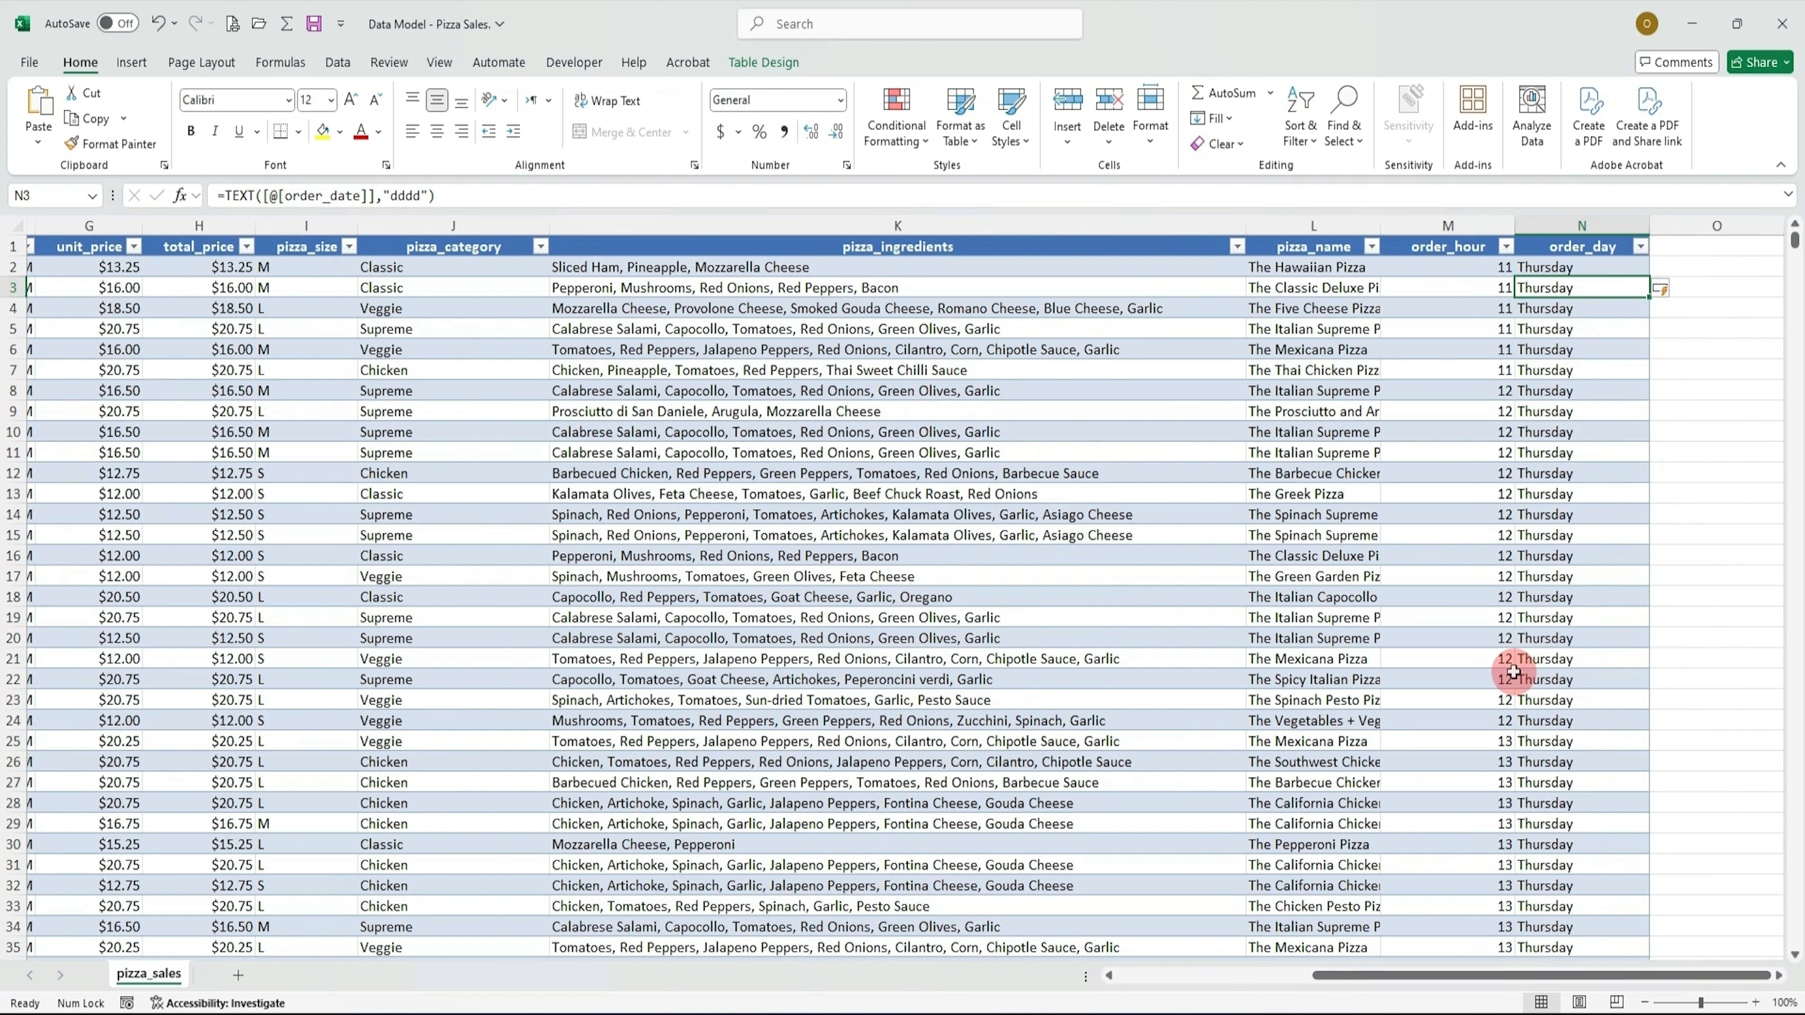
left_click(1705, 244)
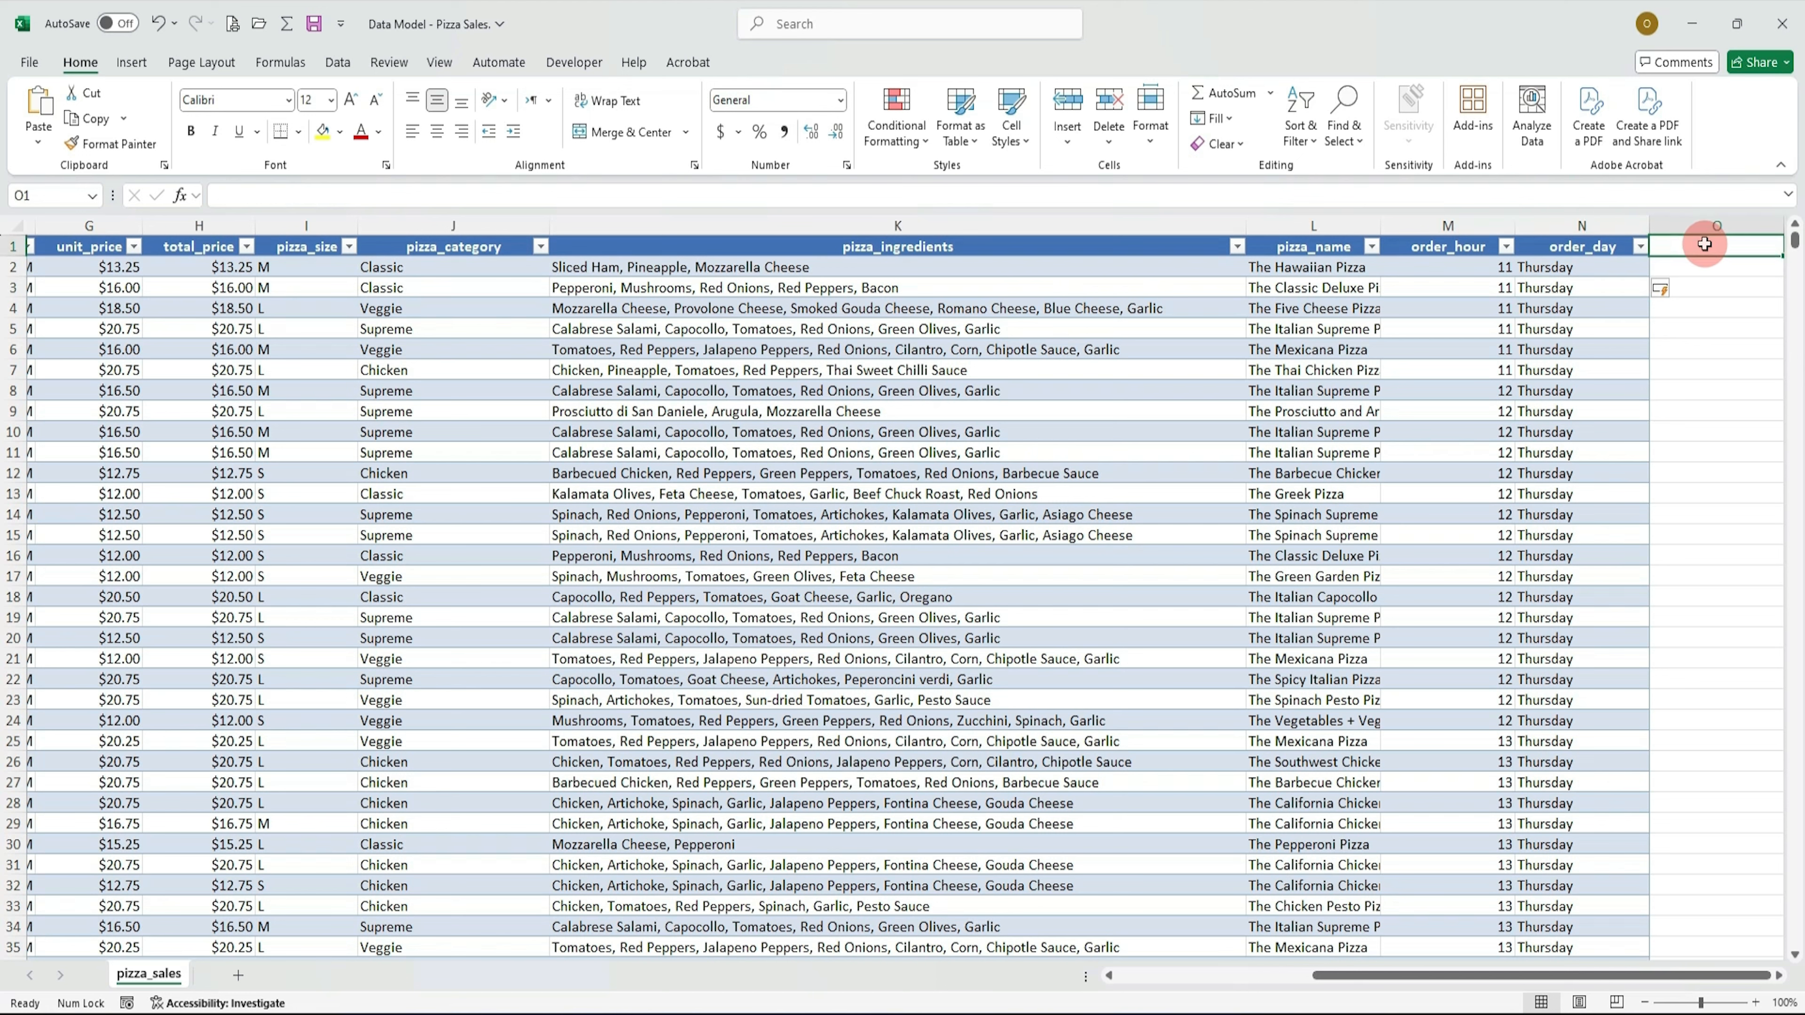
type("order")
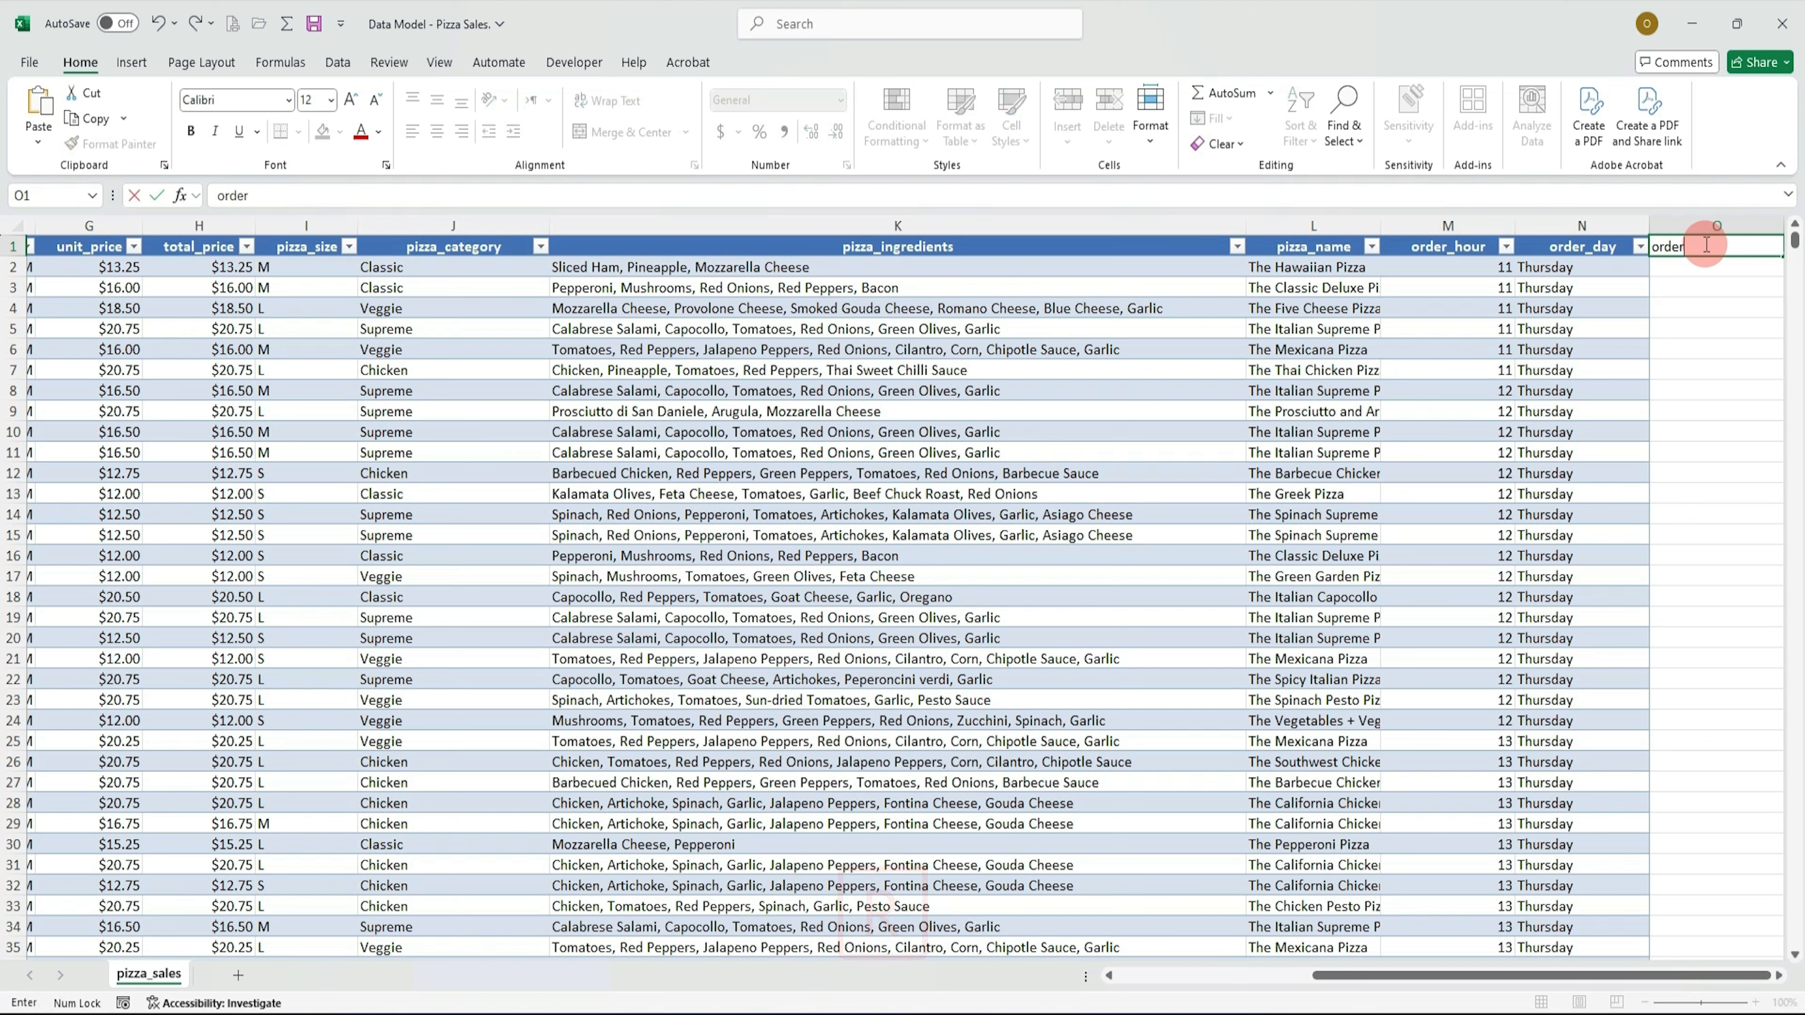
type("_")
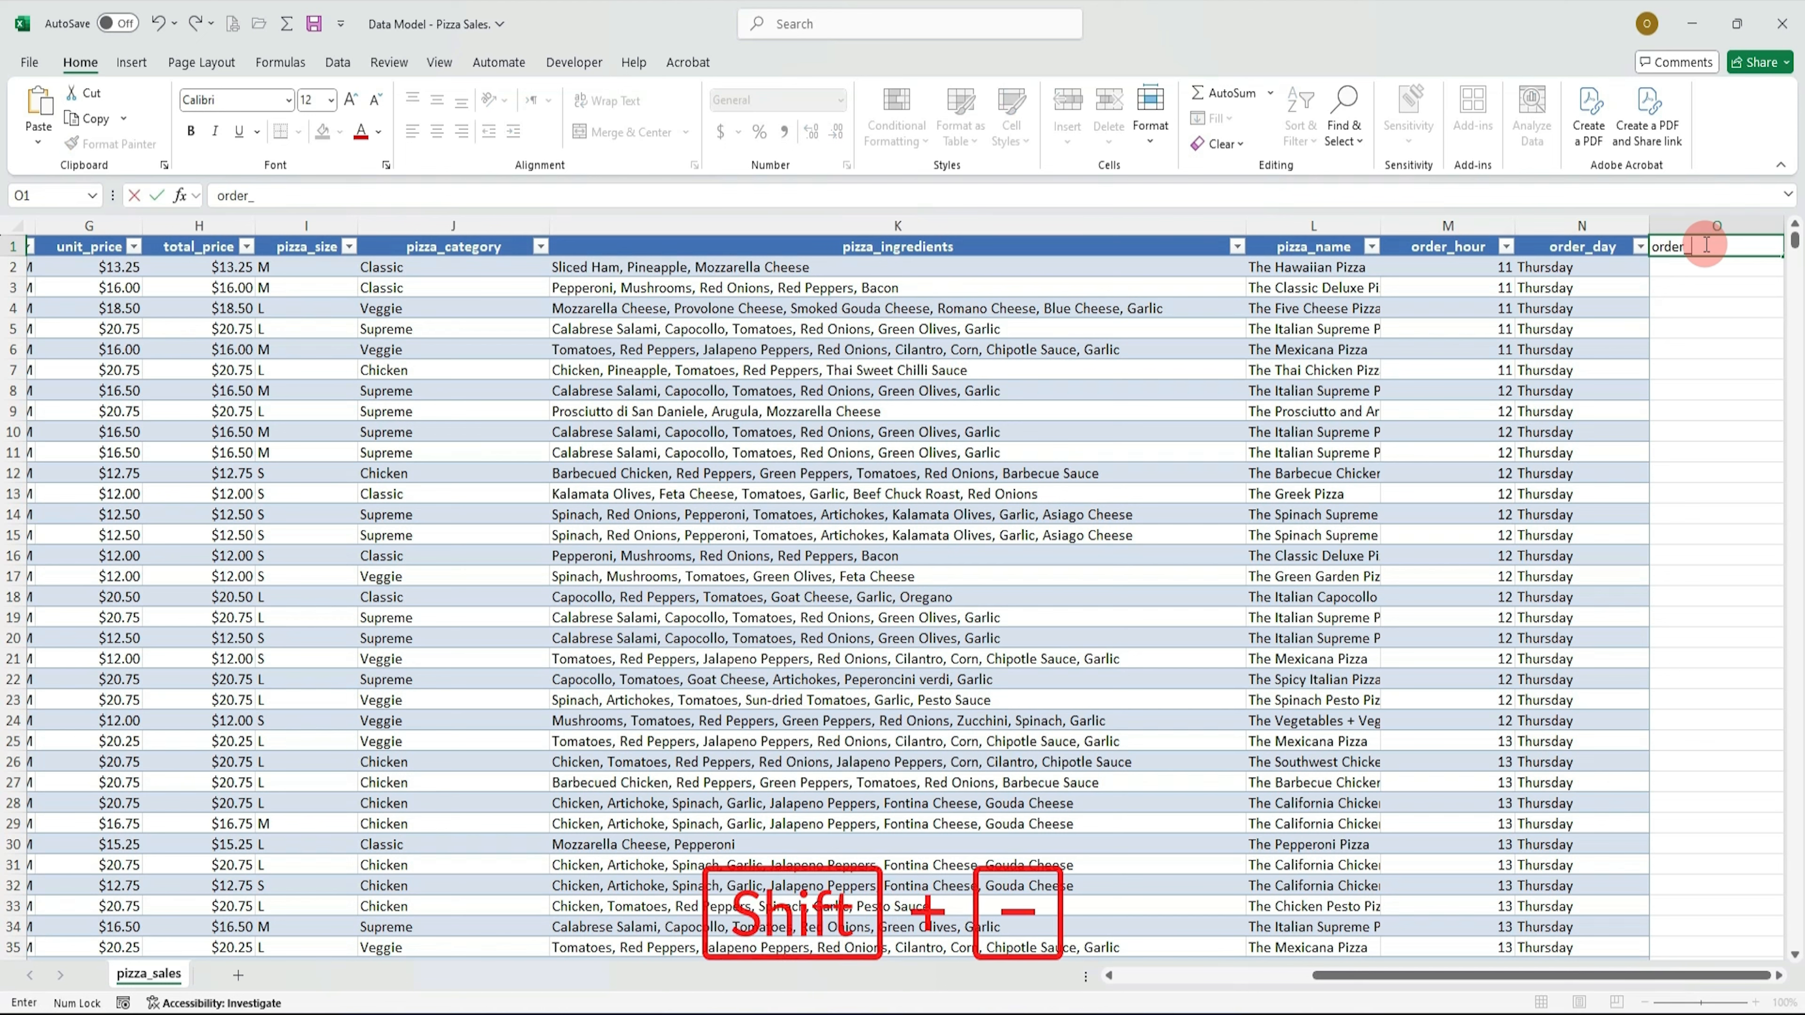
type("mon")
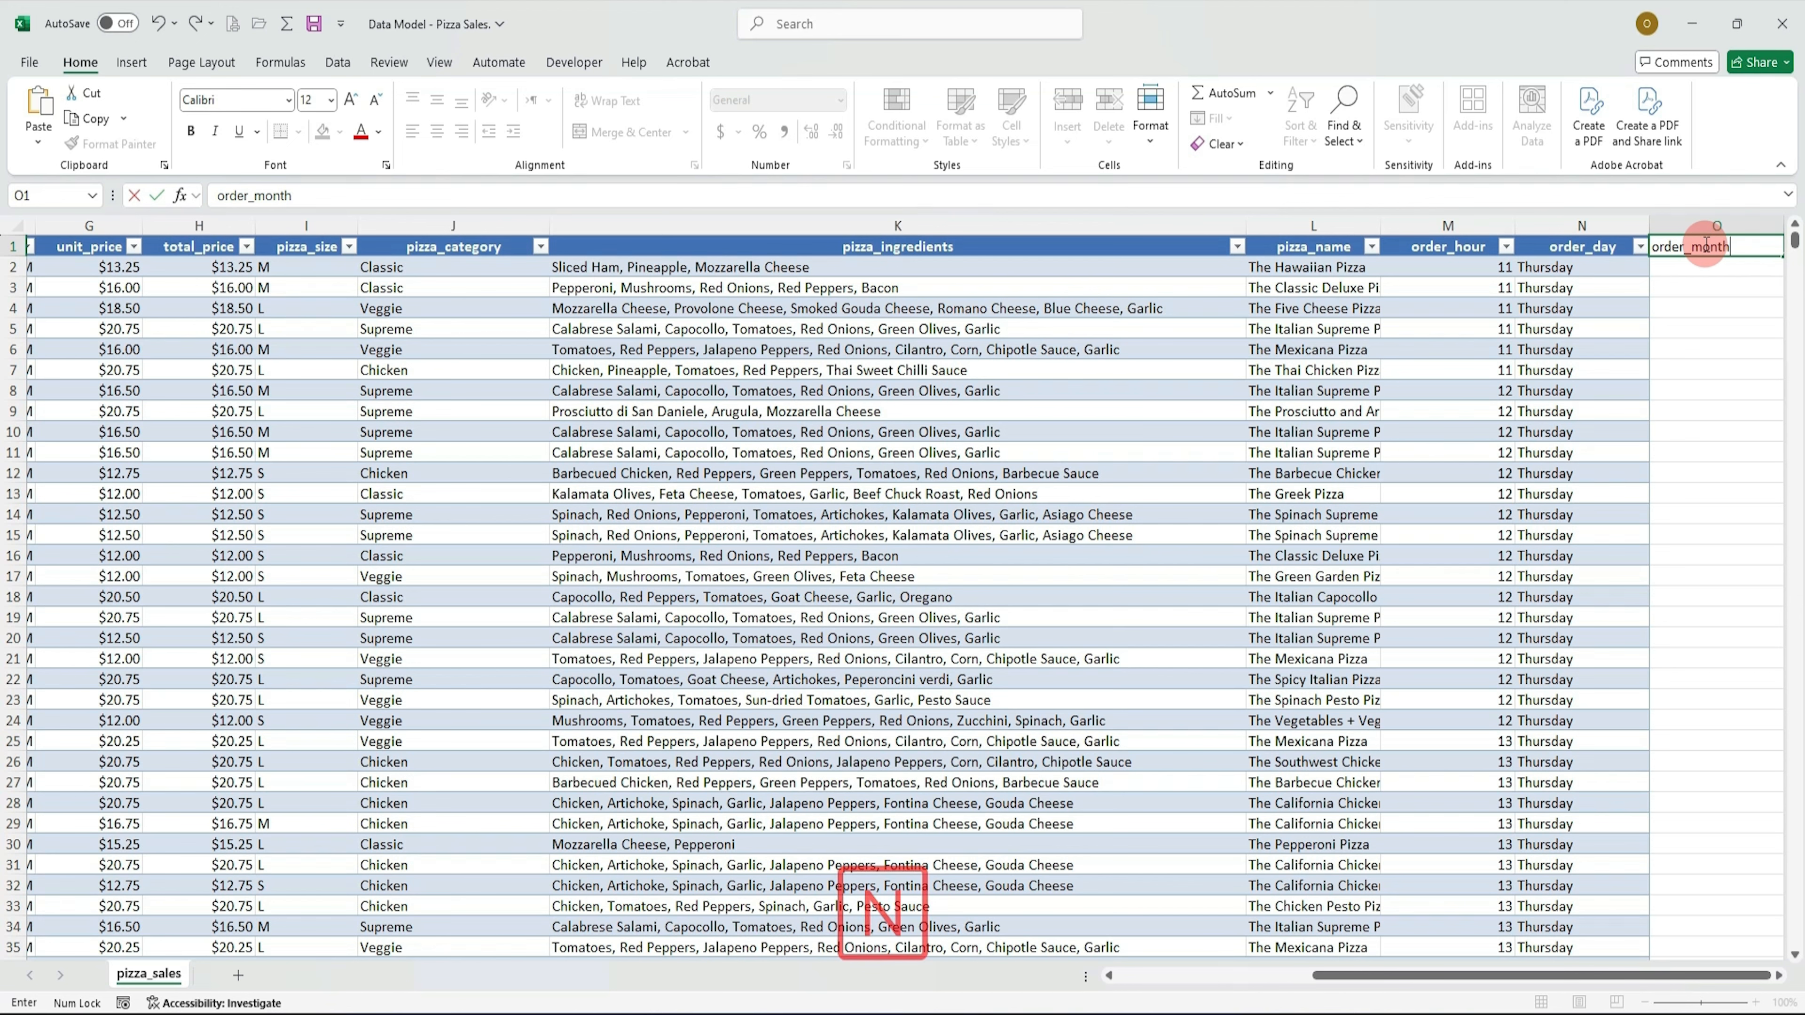
type("th")
key("Return")
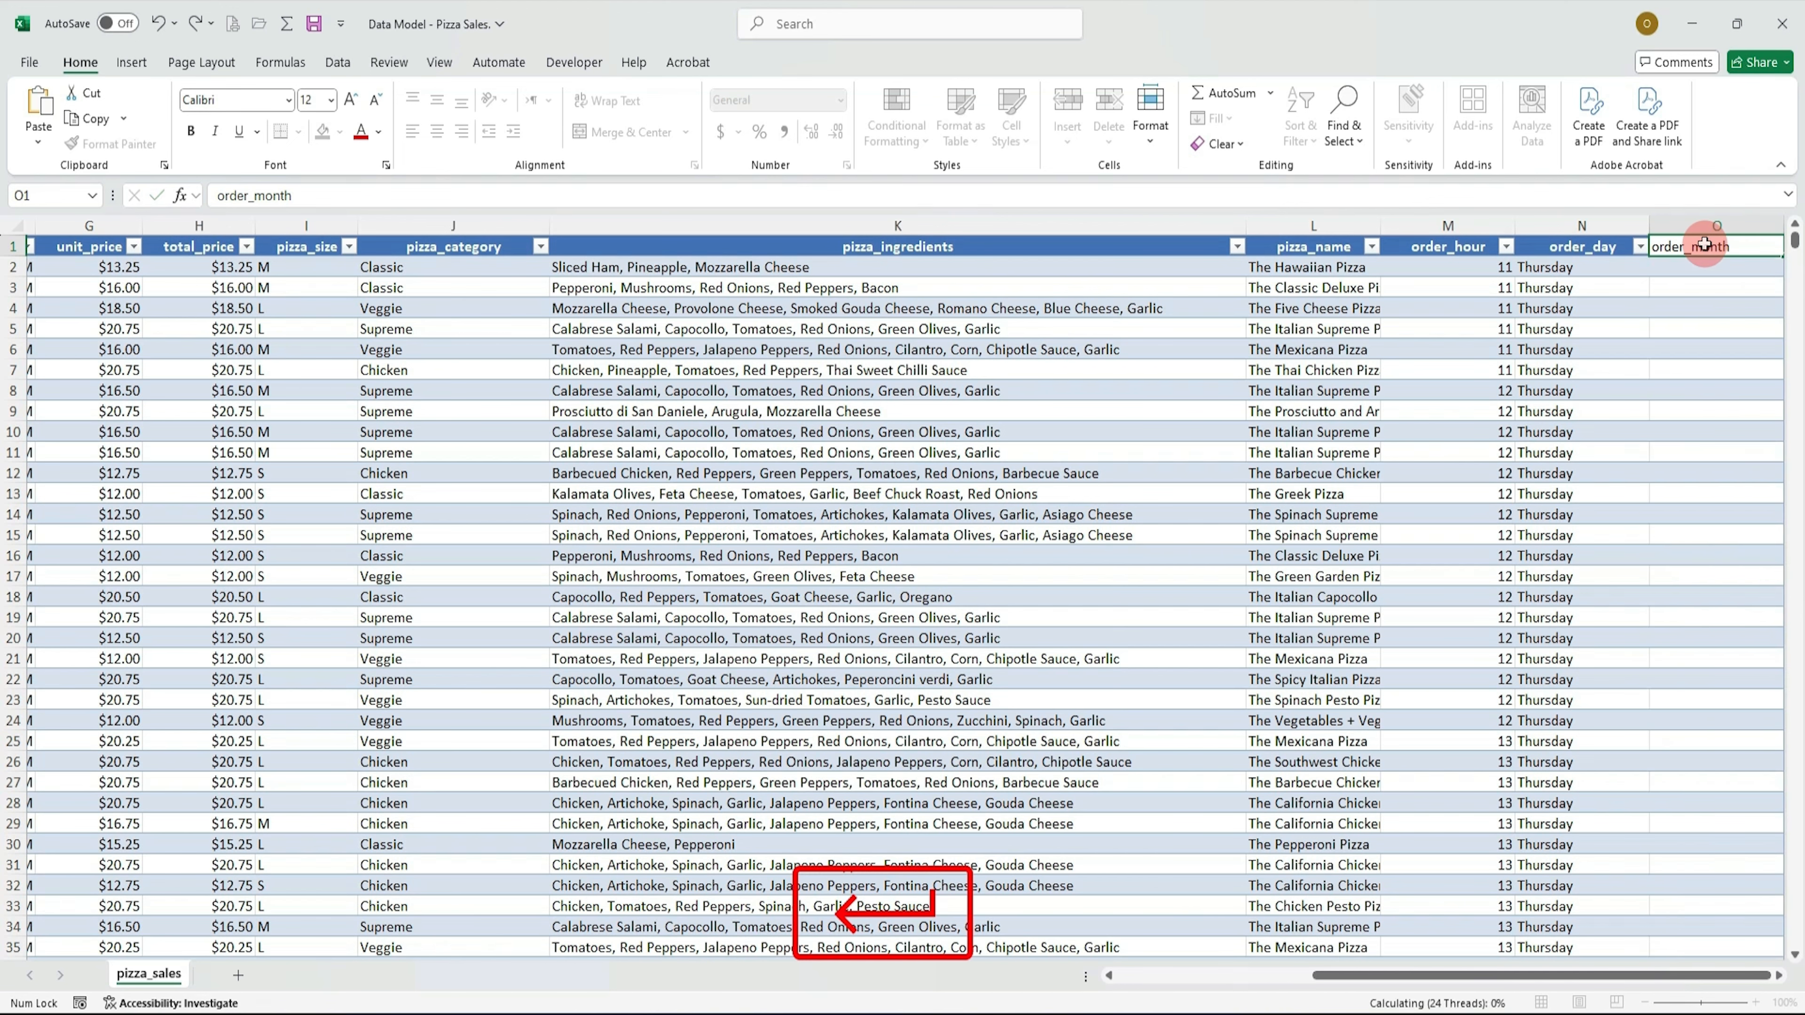
Step: Fill the order_month column with a TEXT formula converting order_date to the full month name using format "mmmm"
type("=")
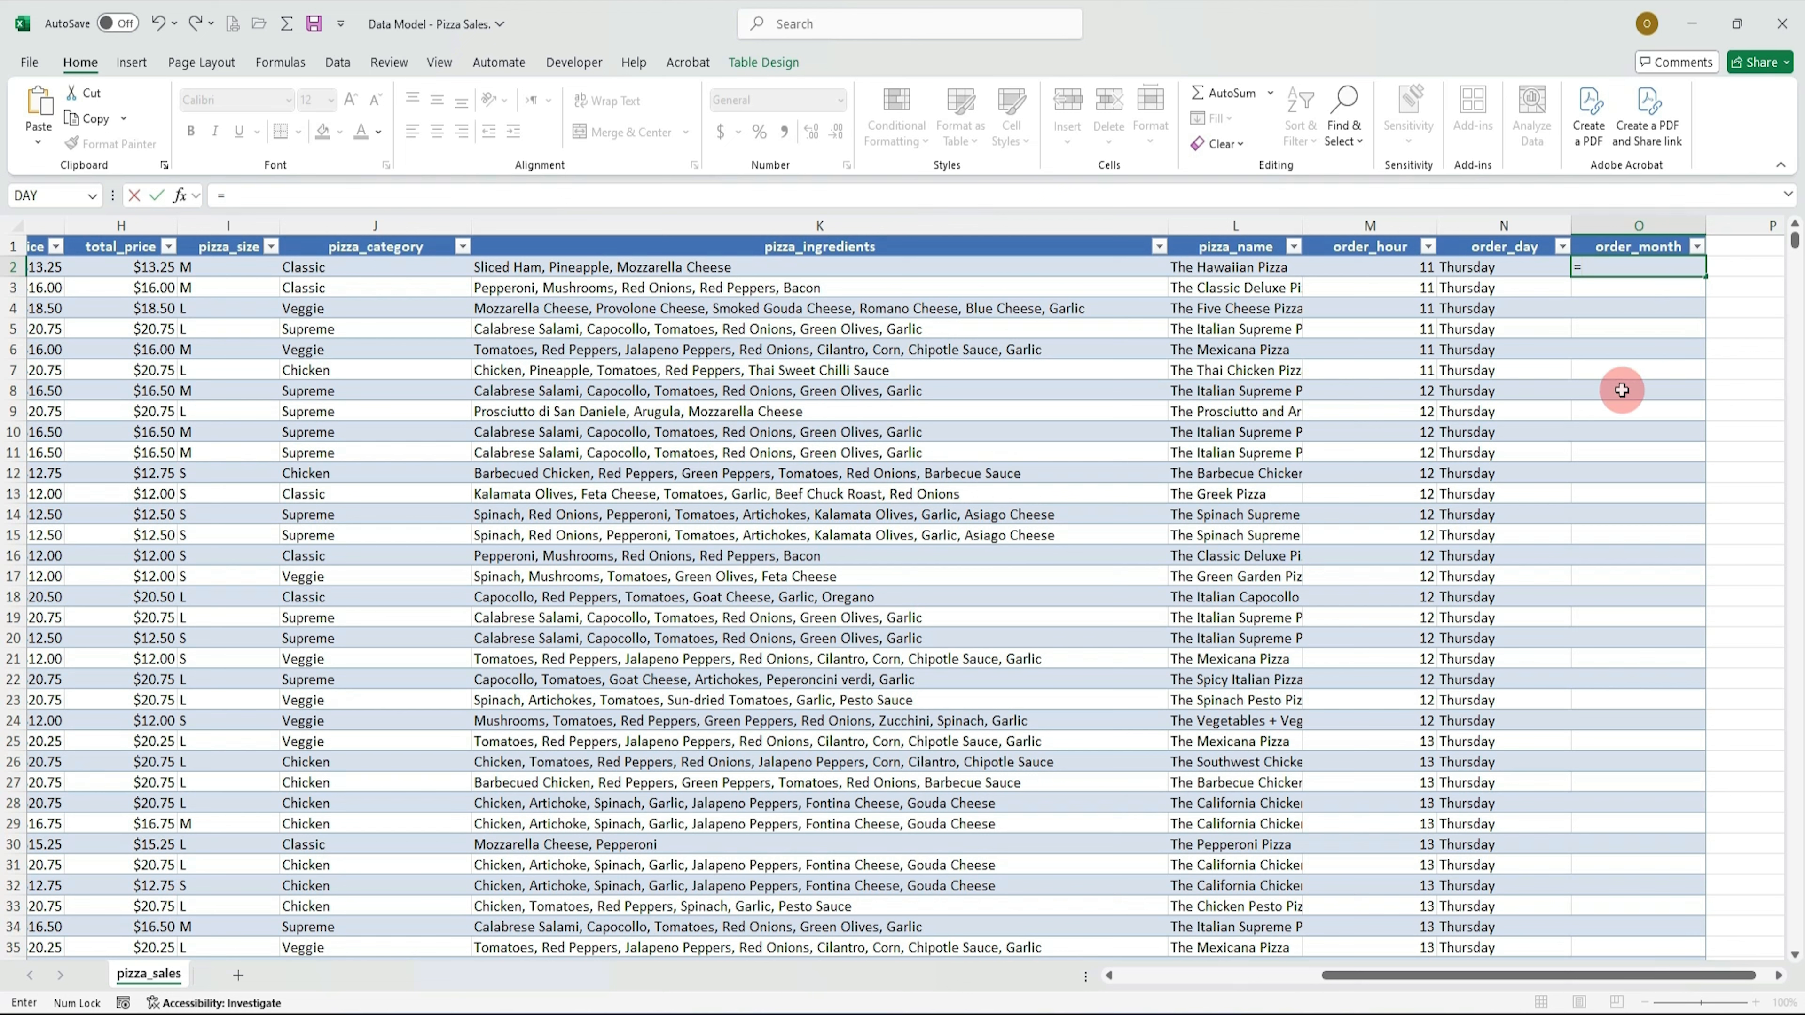
type("te")
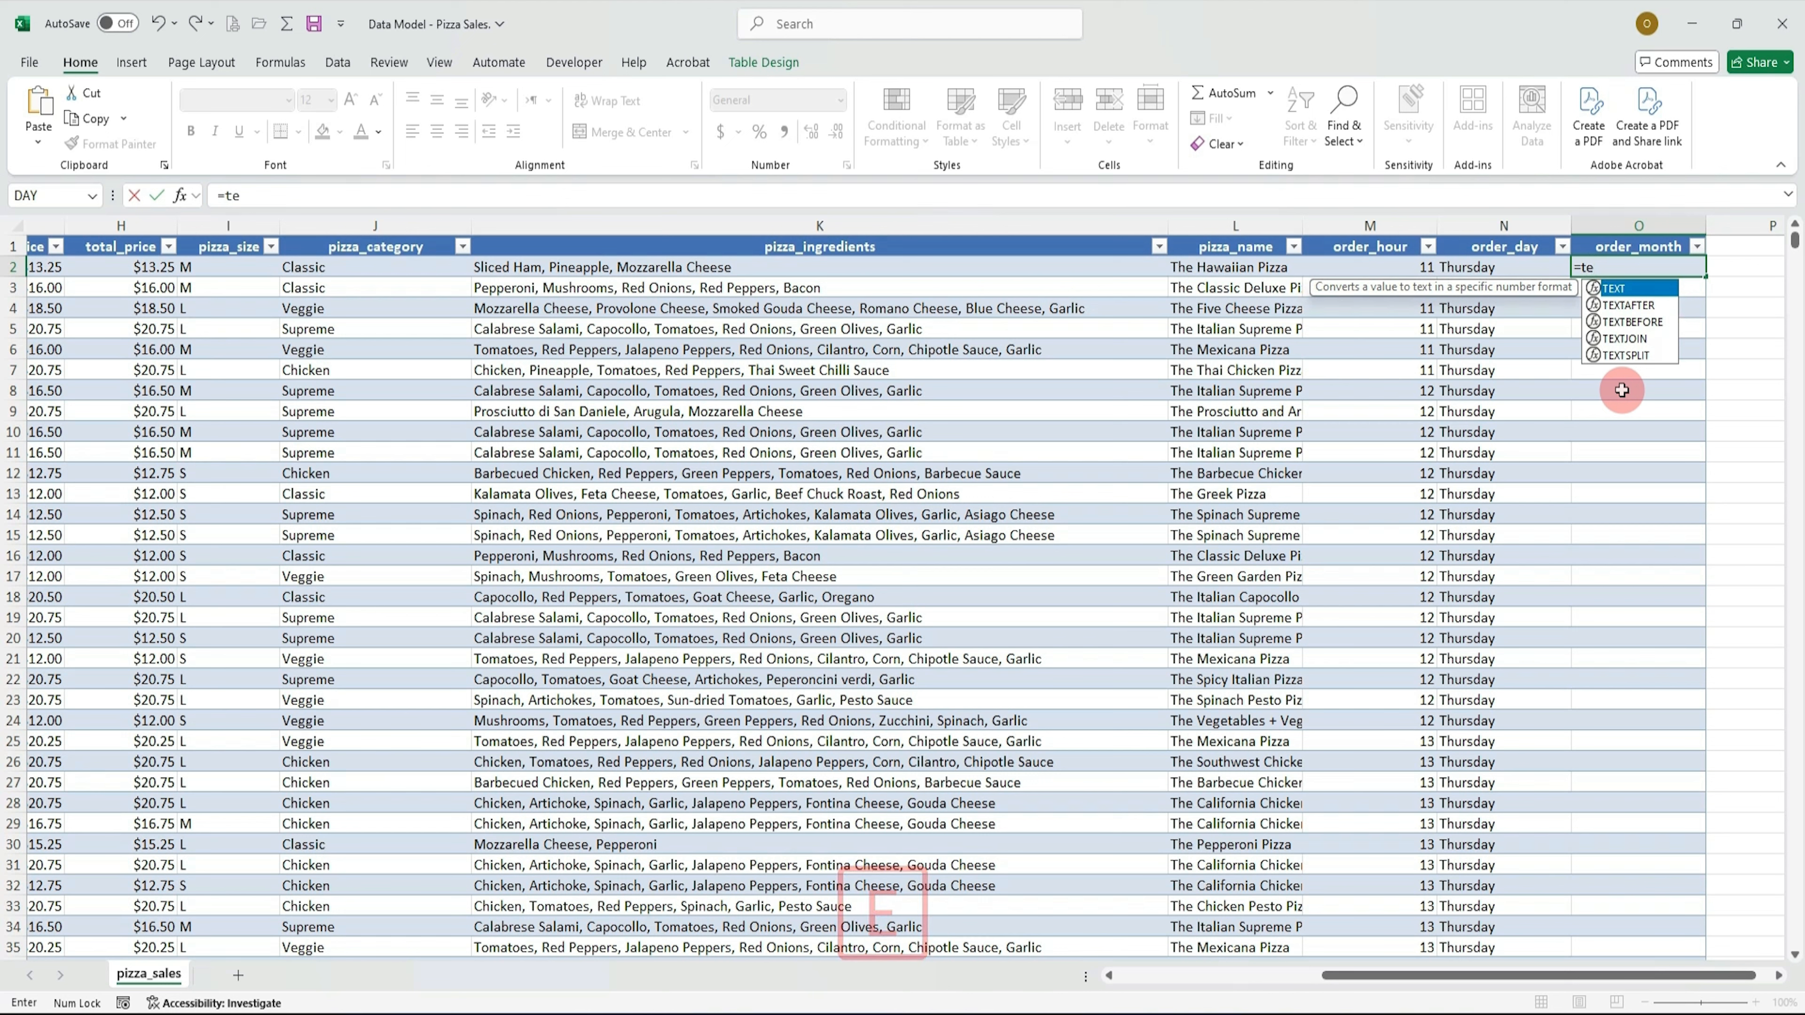
key("Tab")
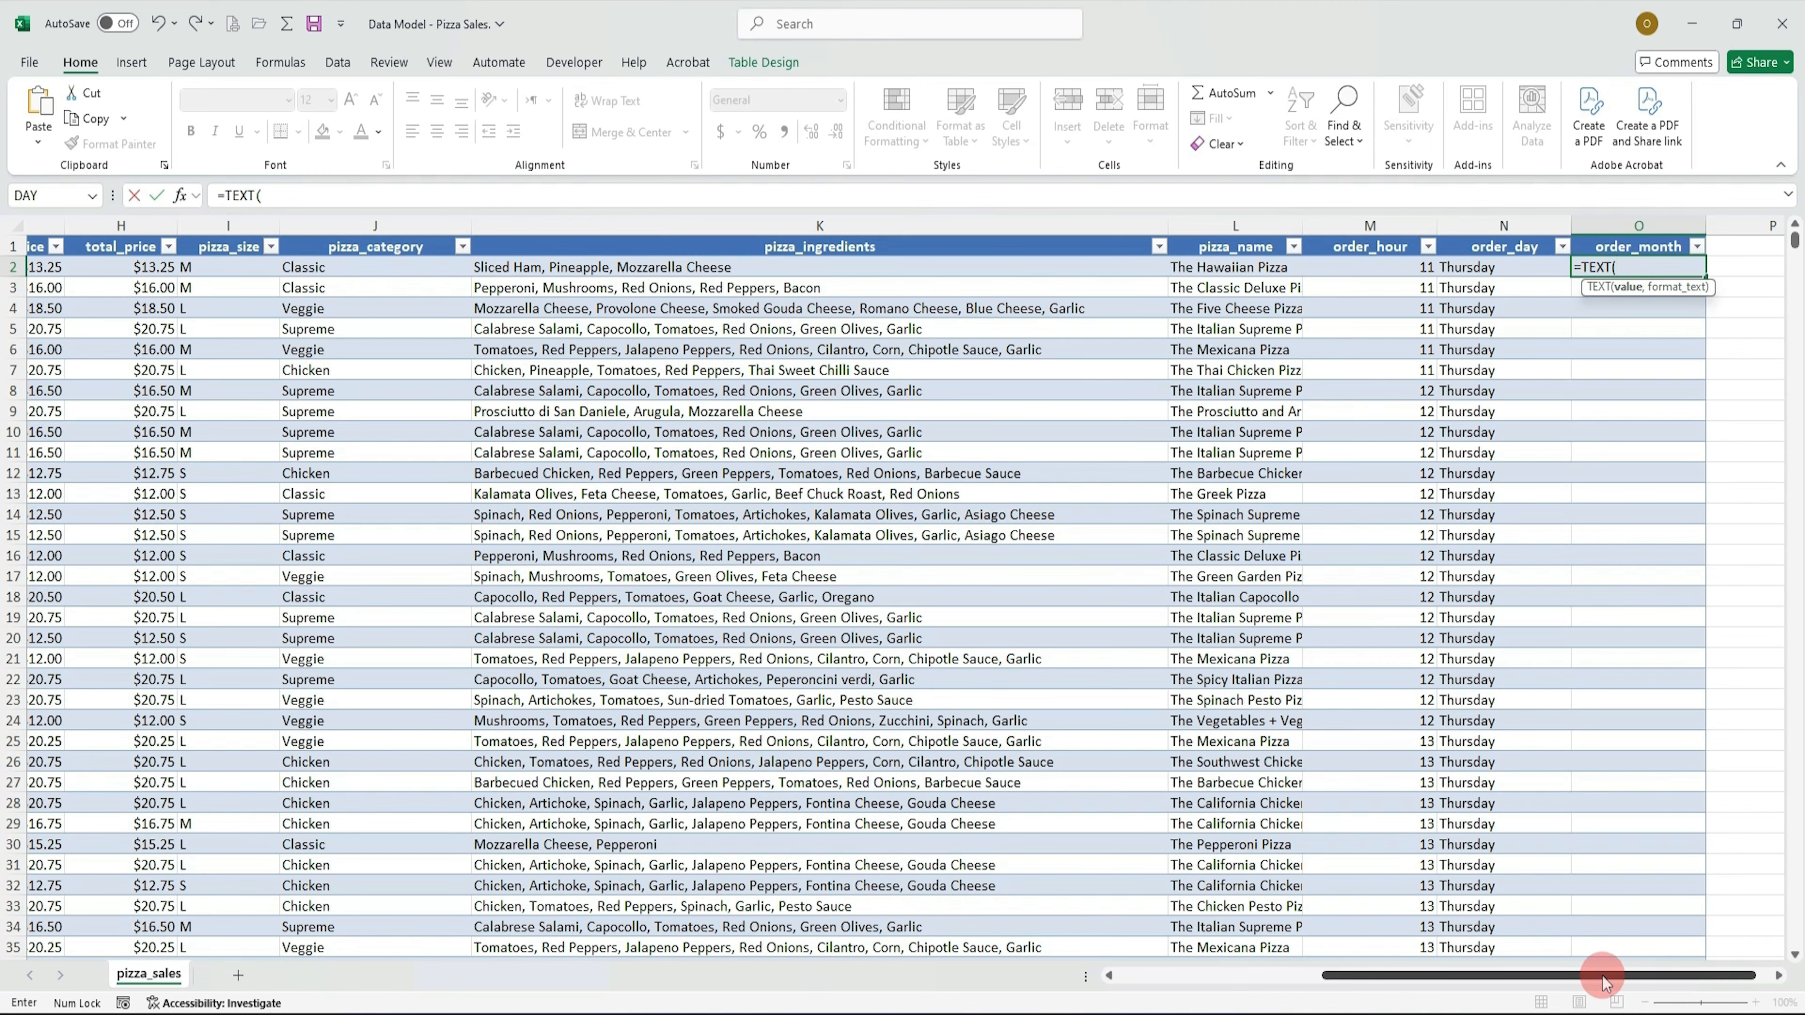
left_click_drag(1604, 975, 1512, 975)
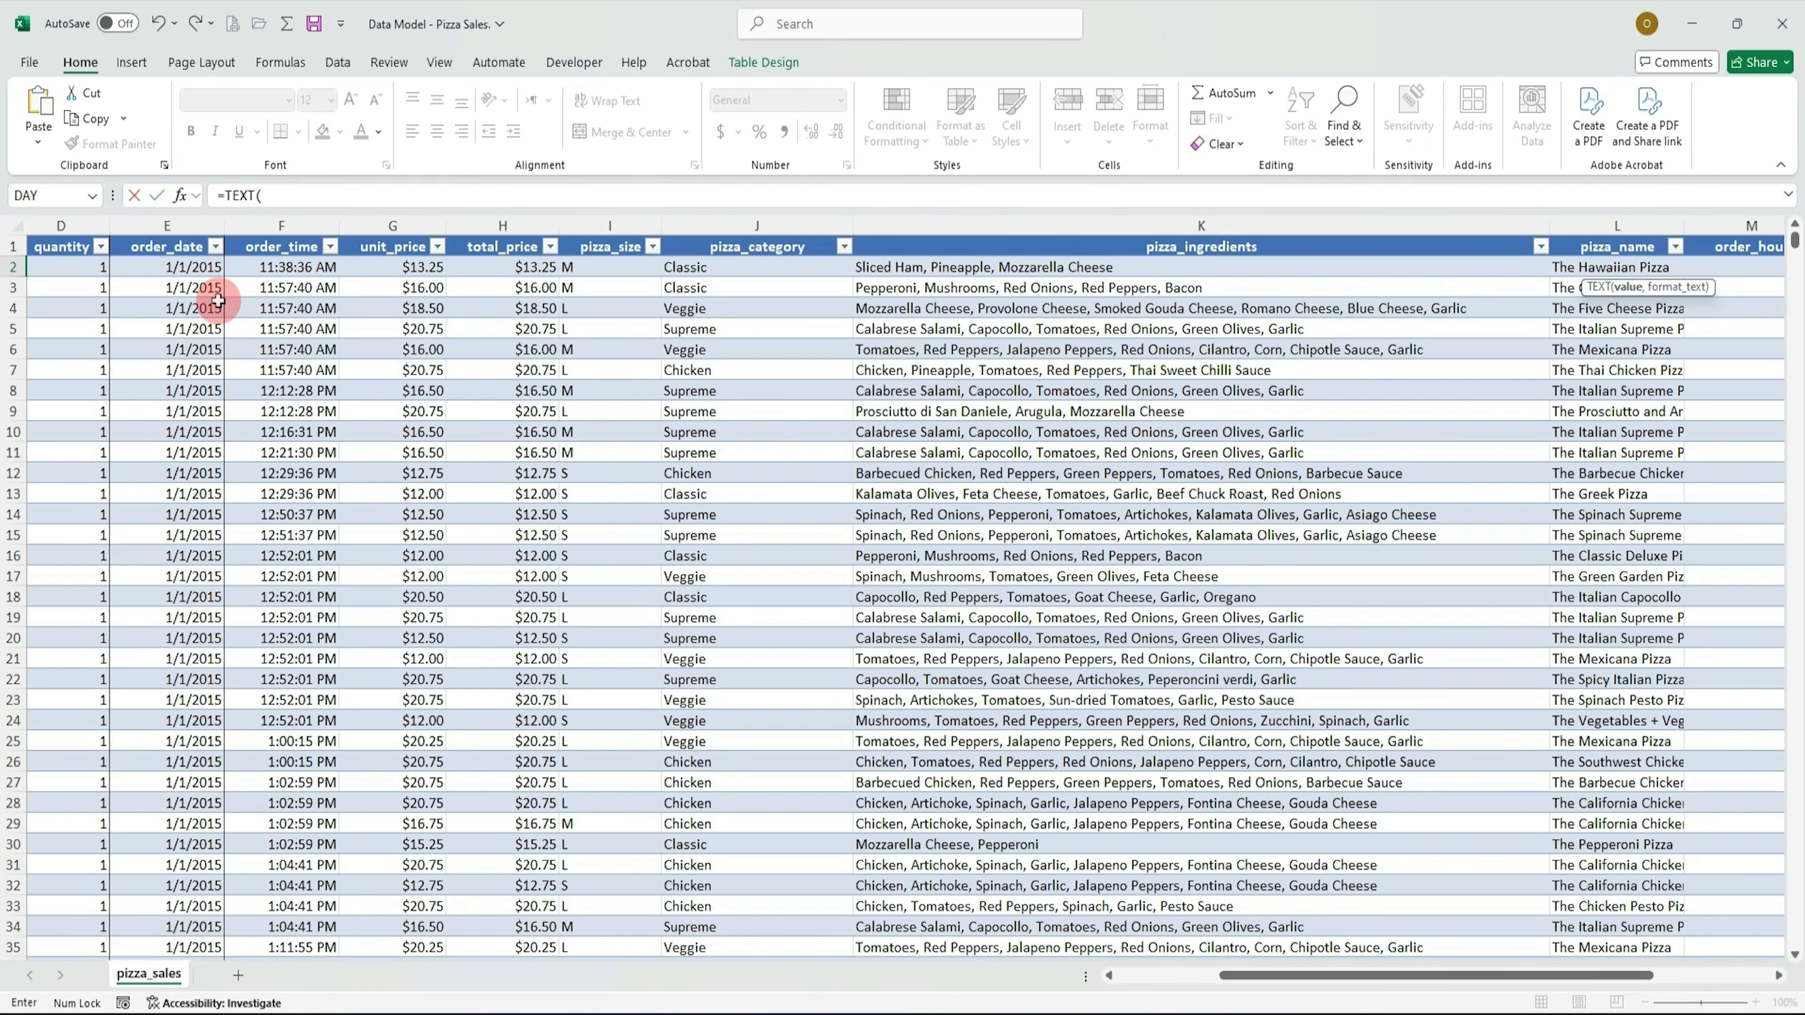
left_click(196, 268)
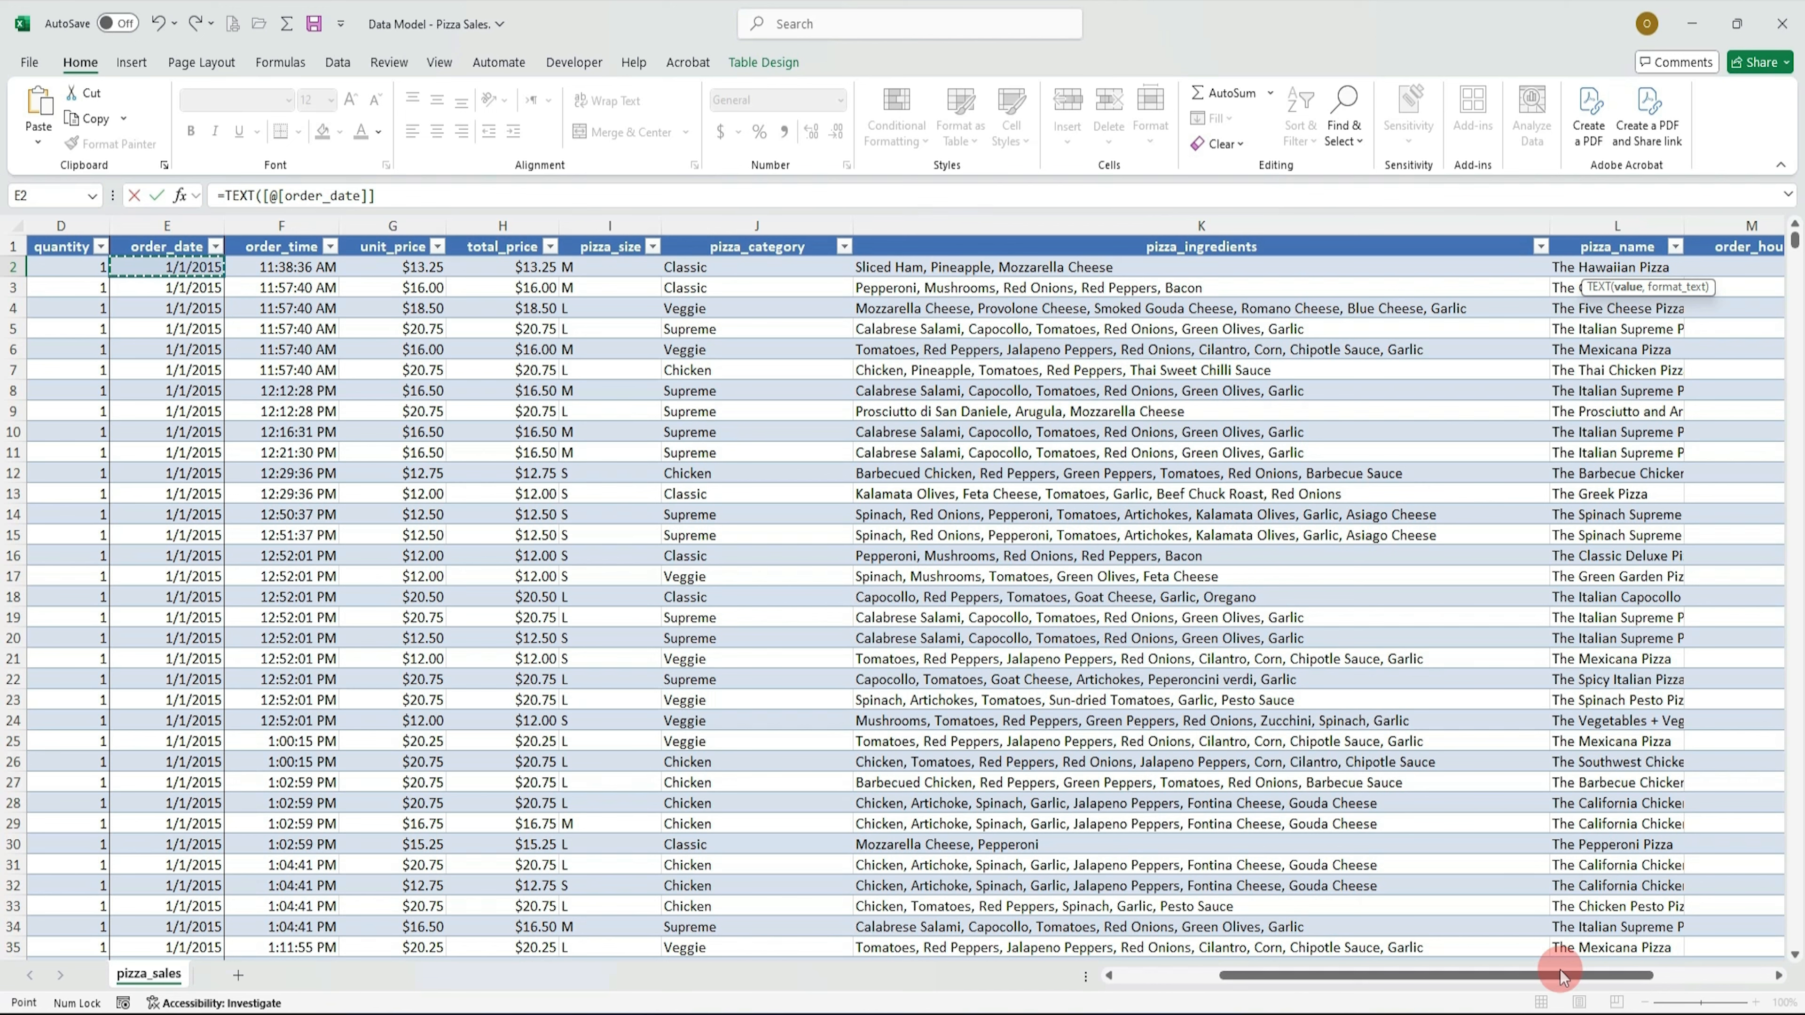
left_click_drag(1536, 979, 1676, 978)
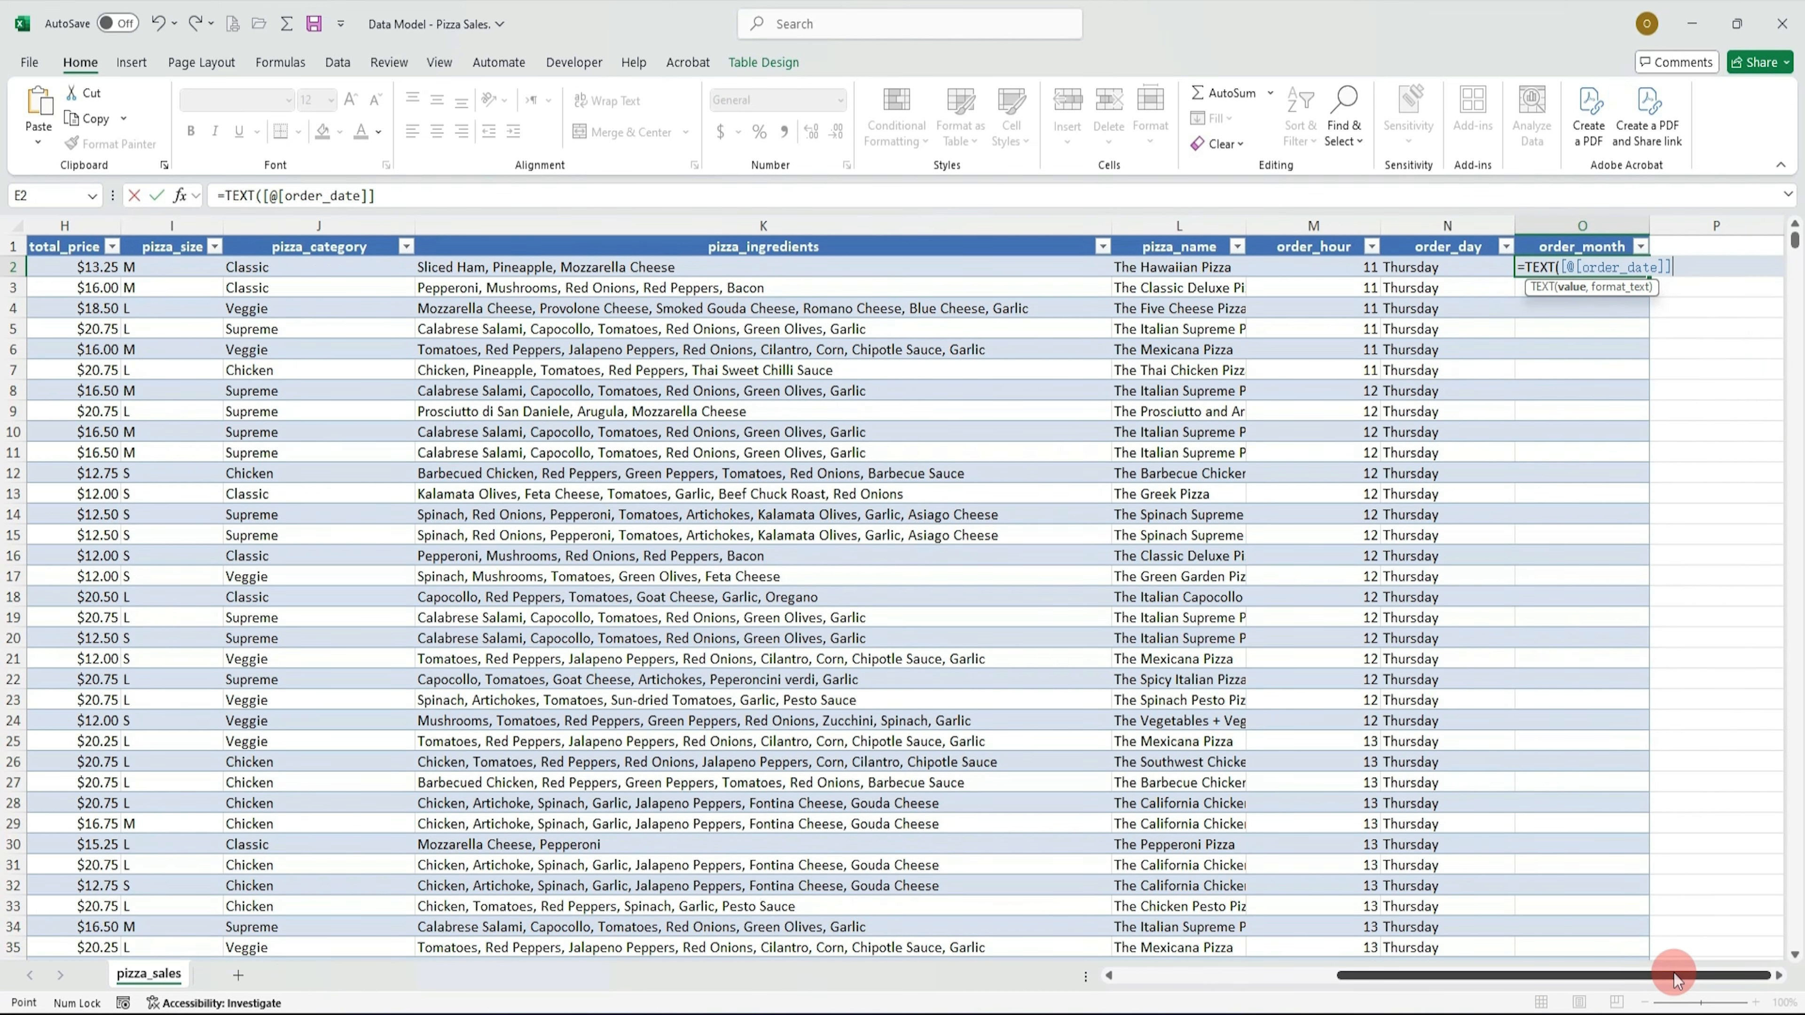
type(",")
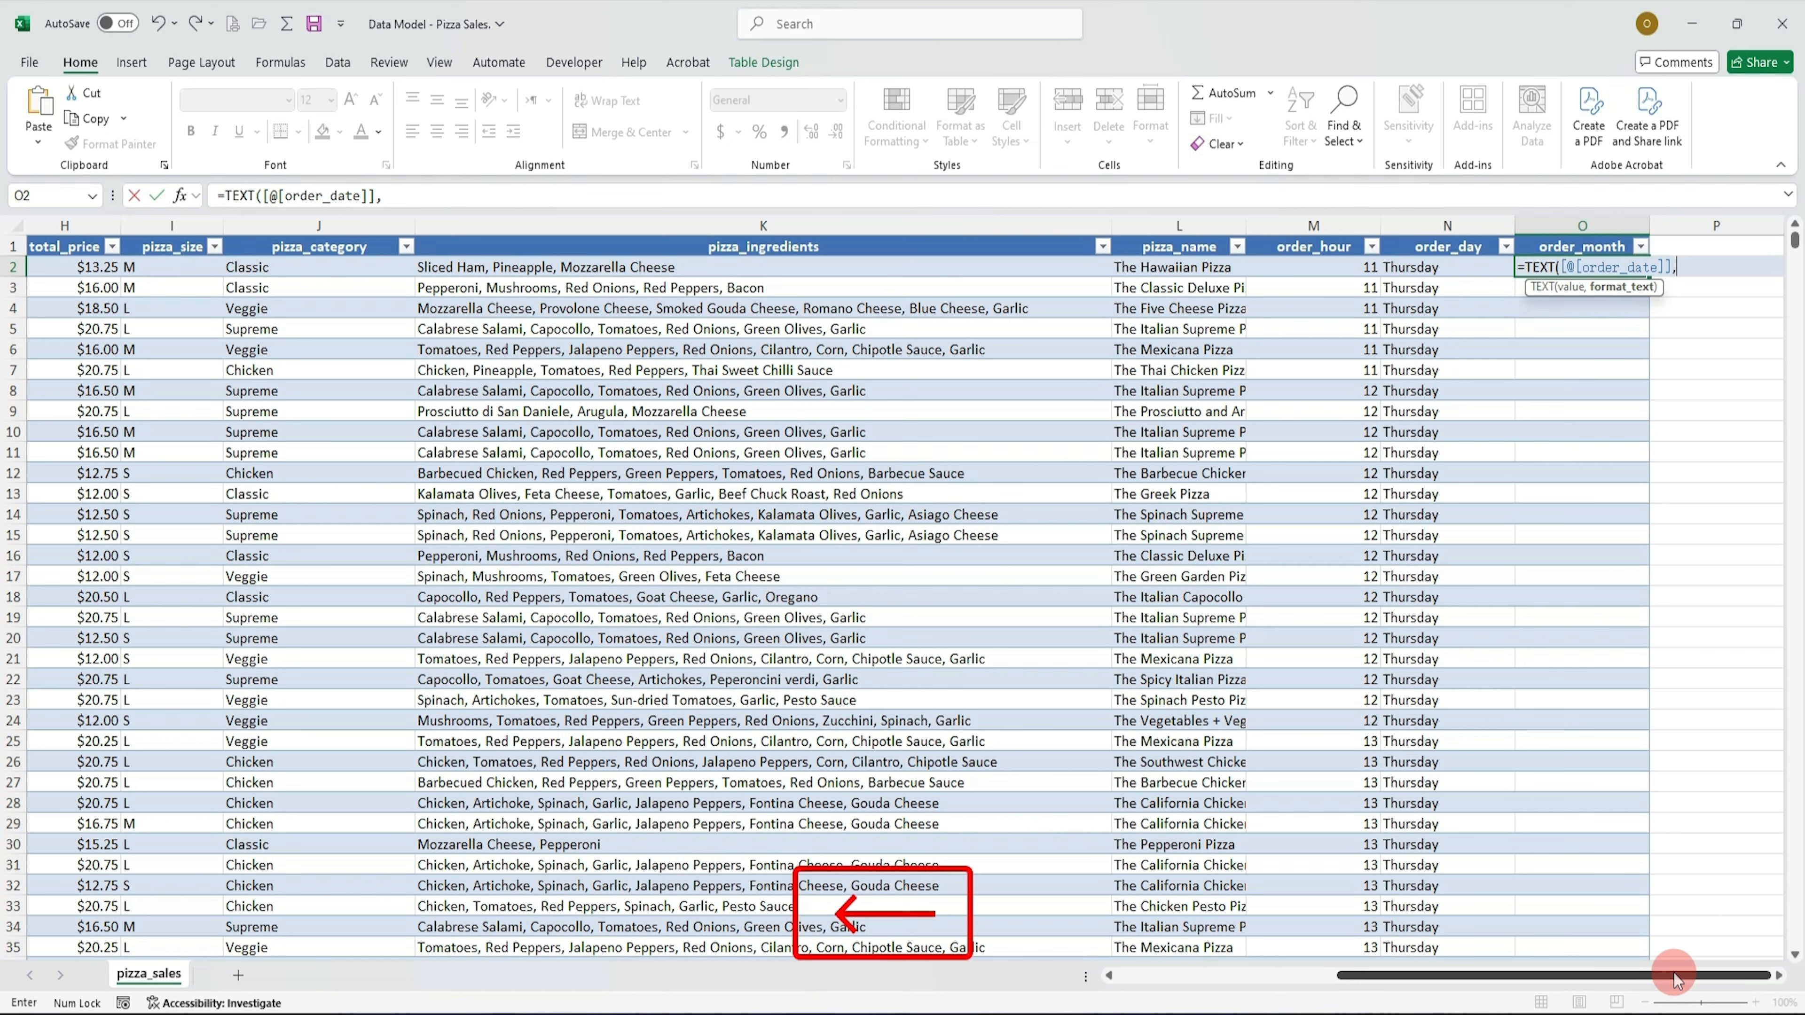
type("\"m")
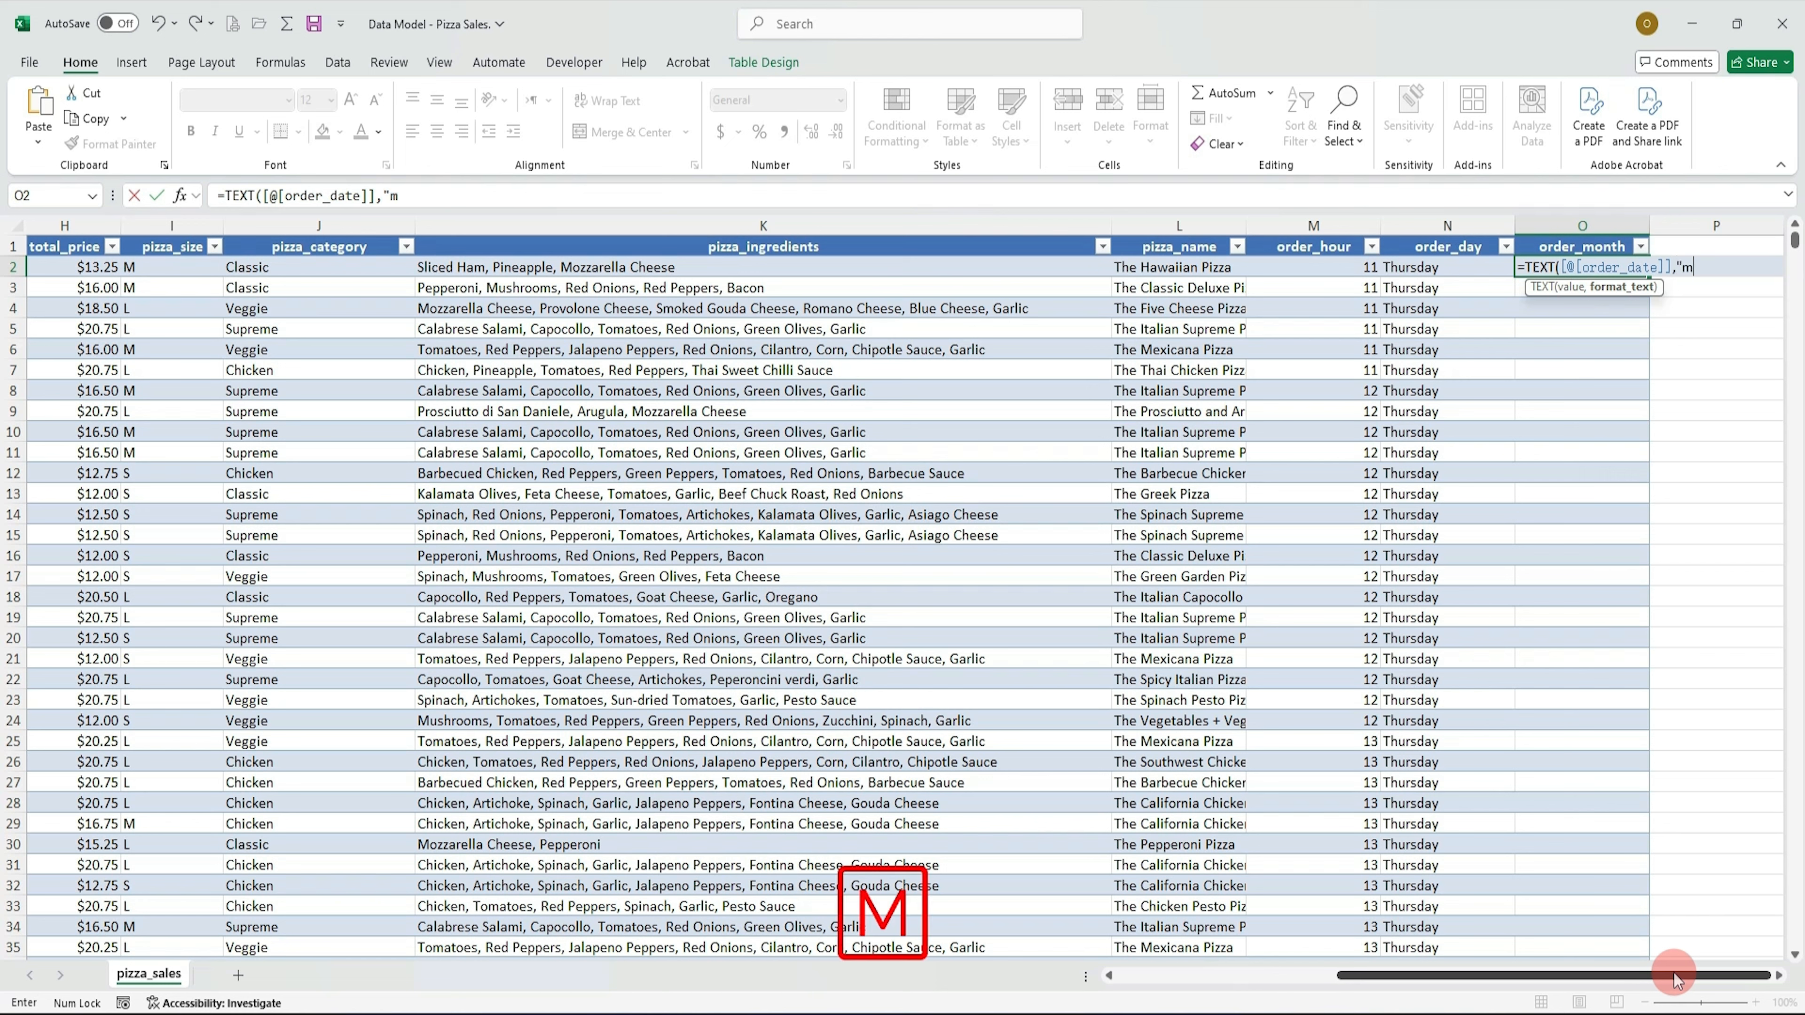
type("mmm")
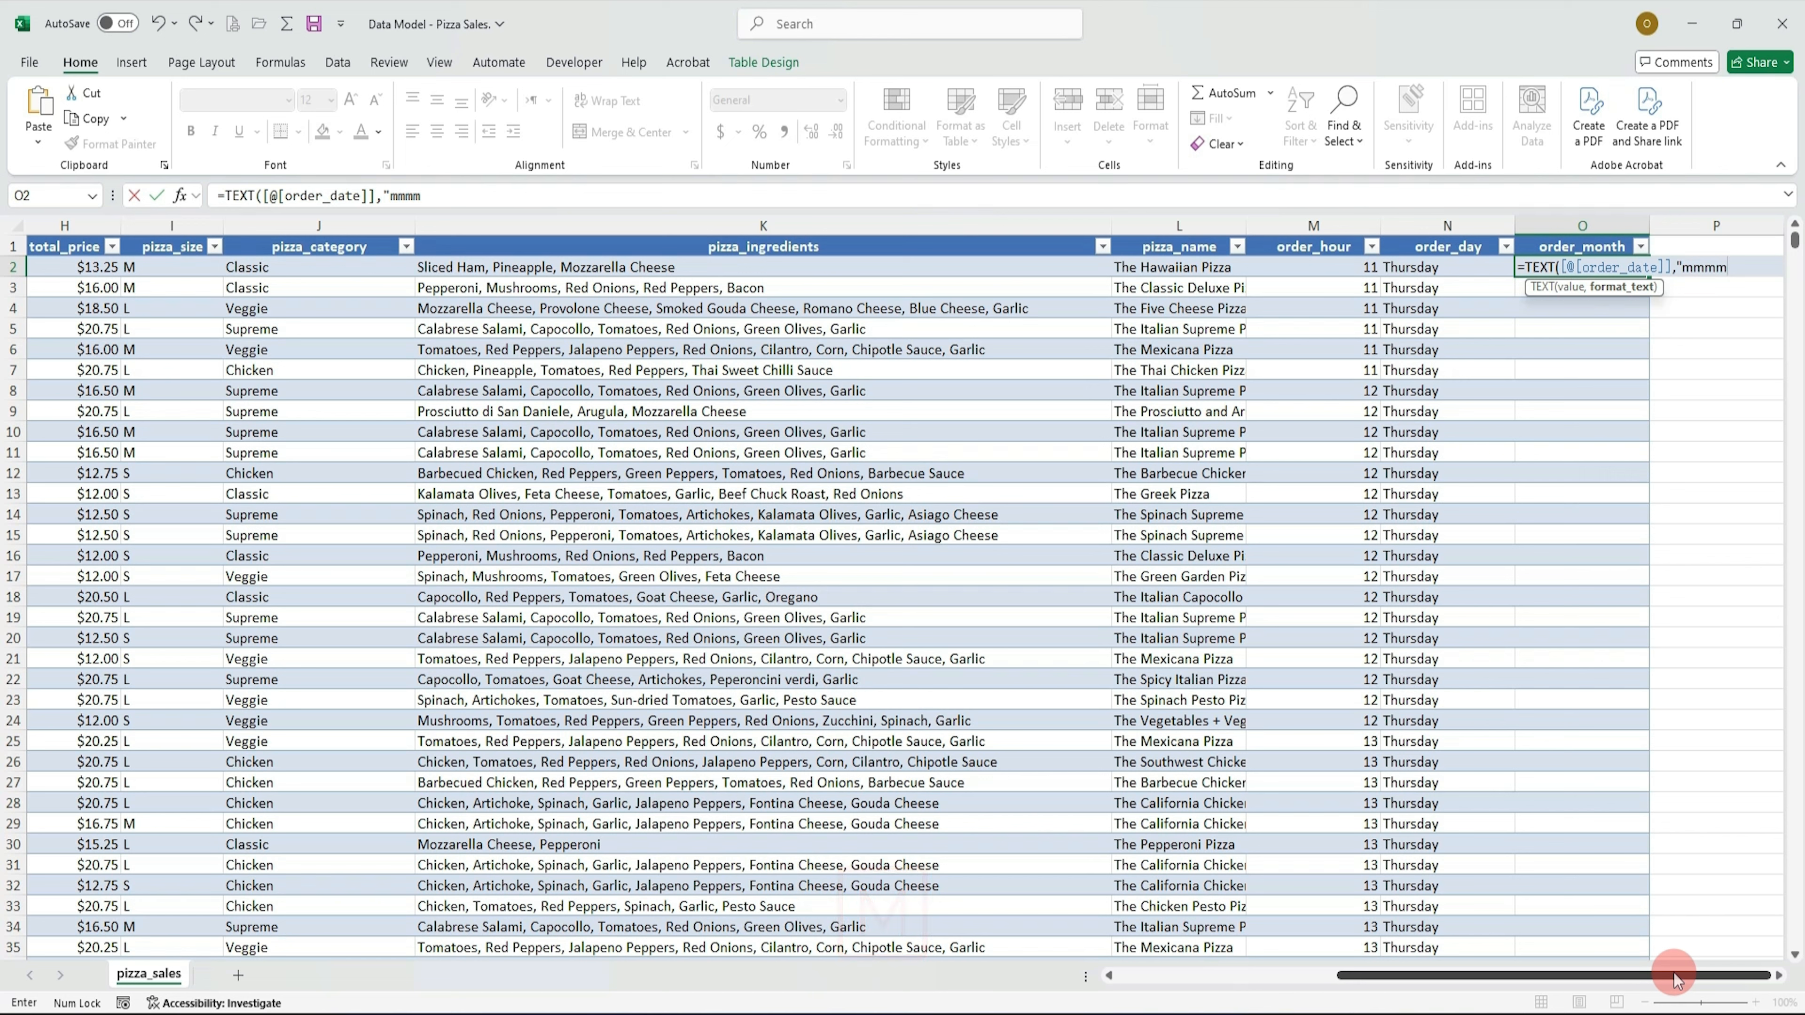
type("\")")
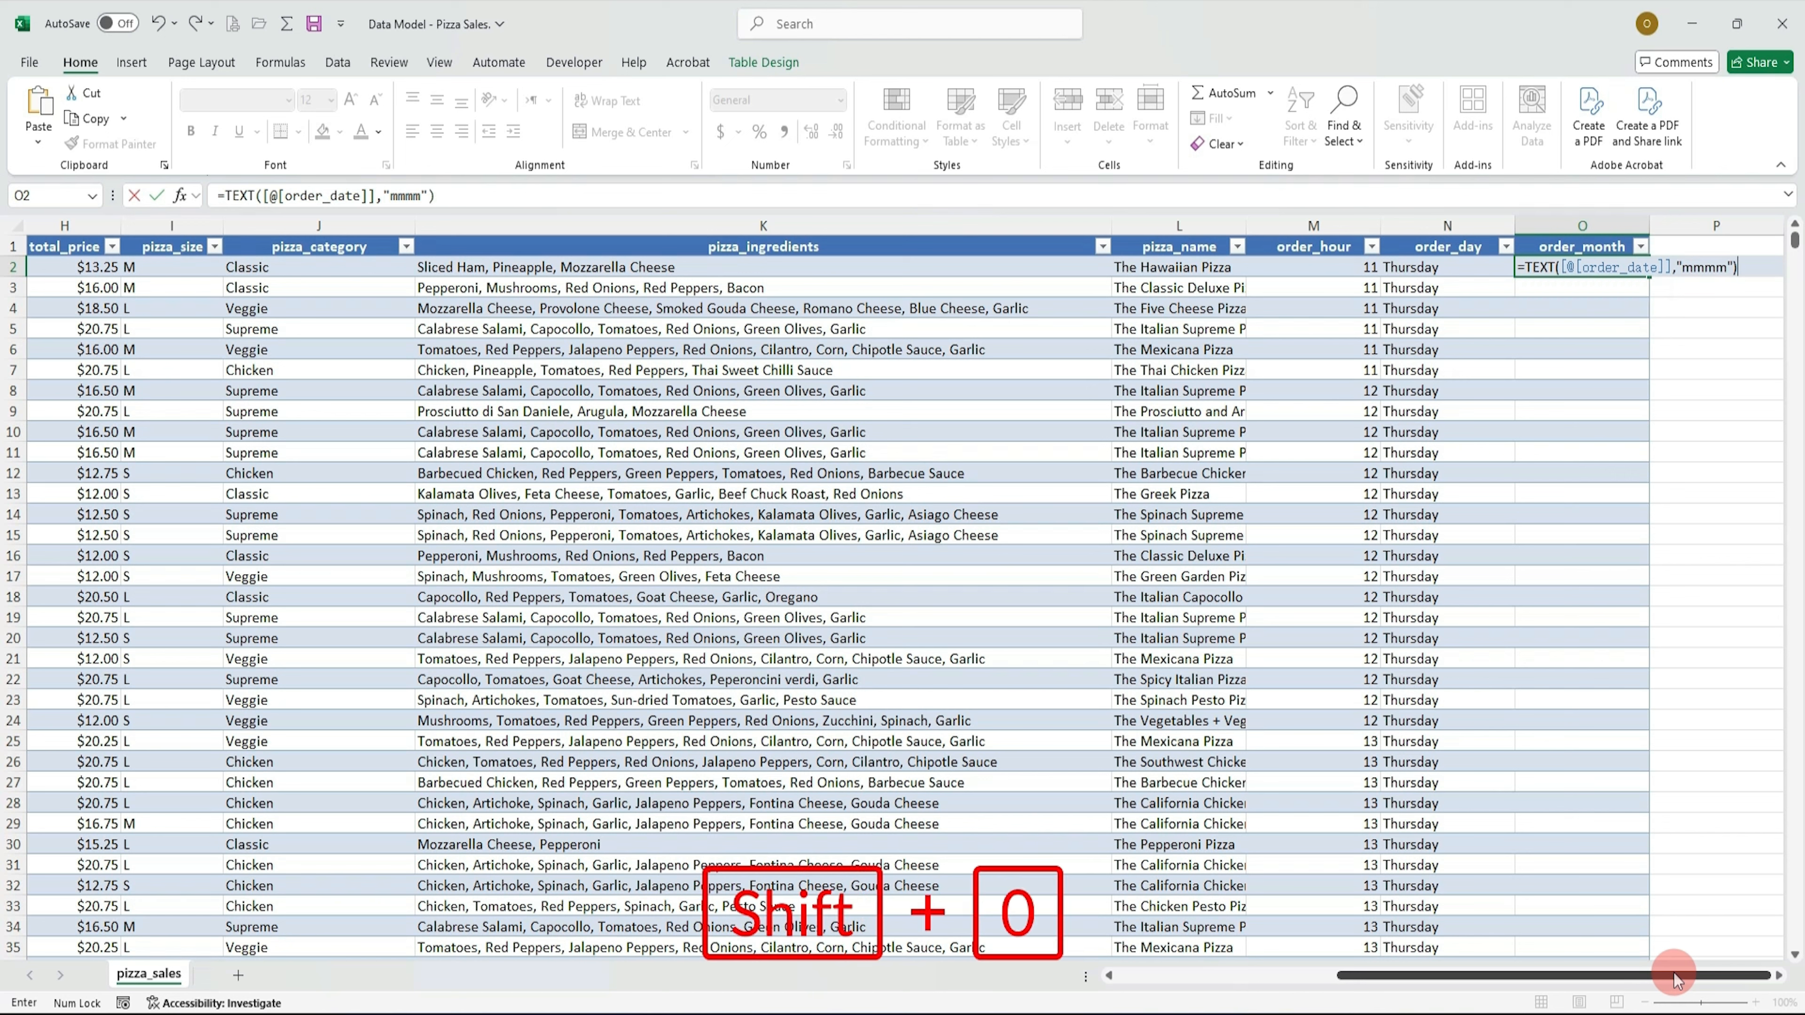
key("Return")
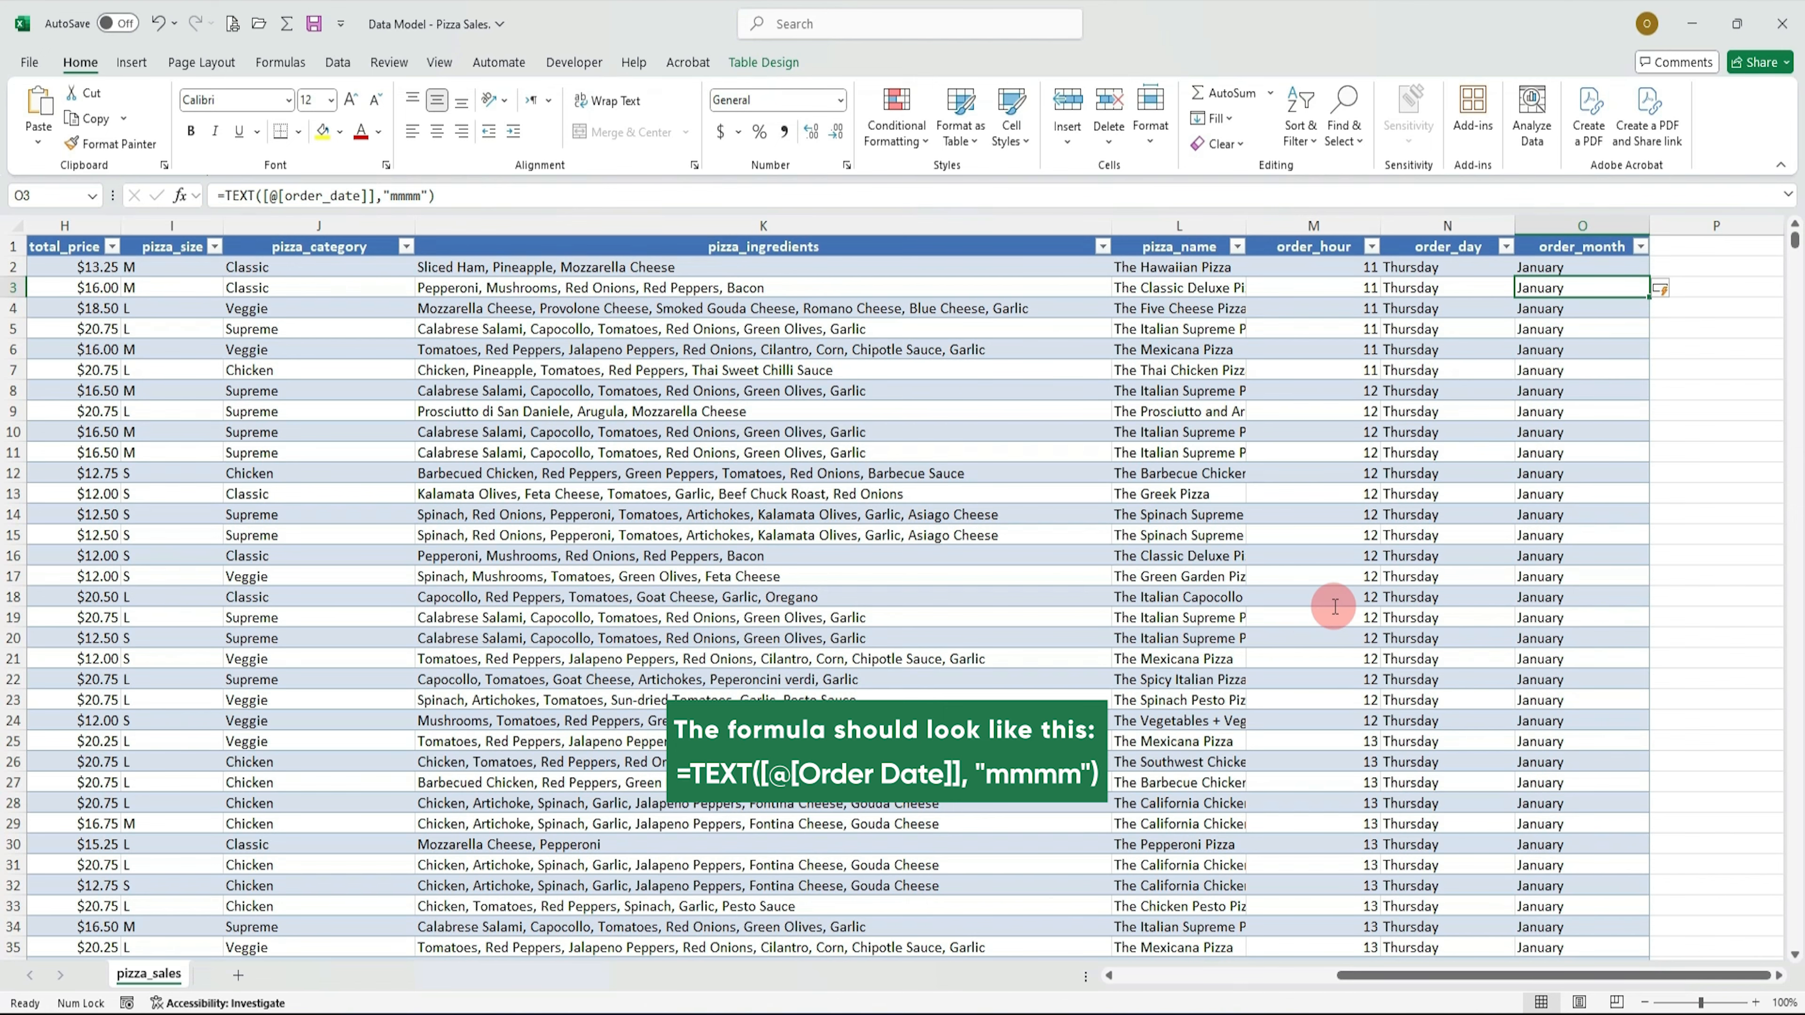
scroll(1568, 587, "down", 4)
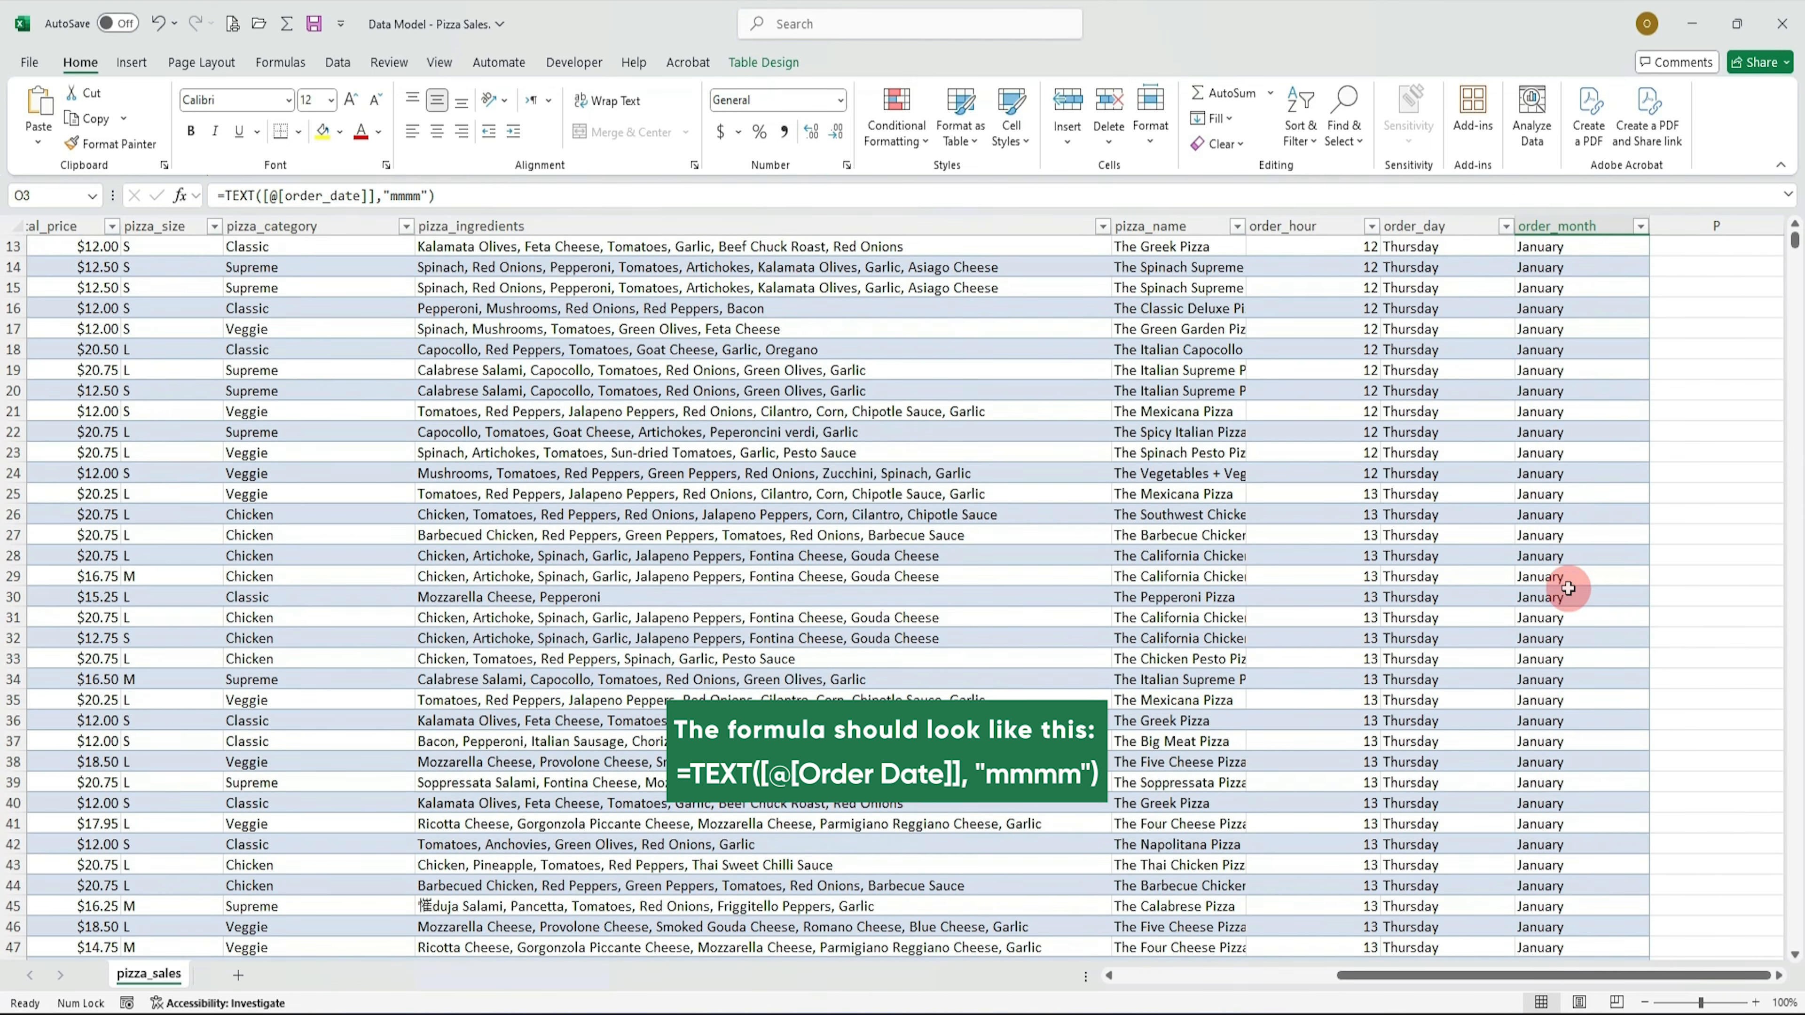
scroll(1569, 588, "up", 4)
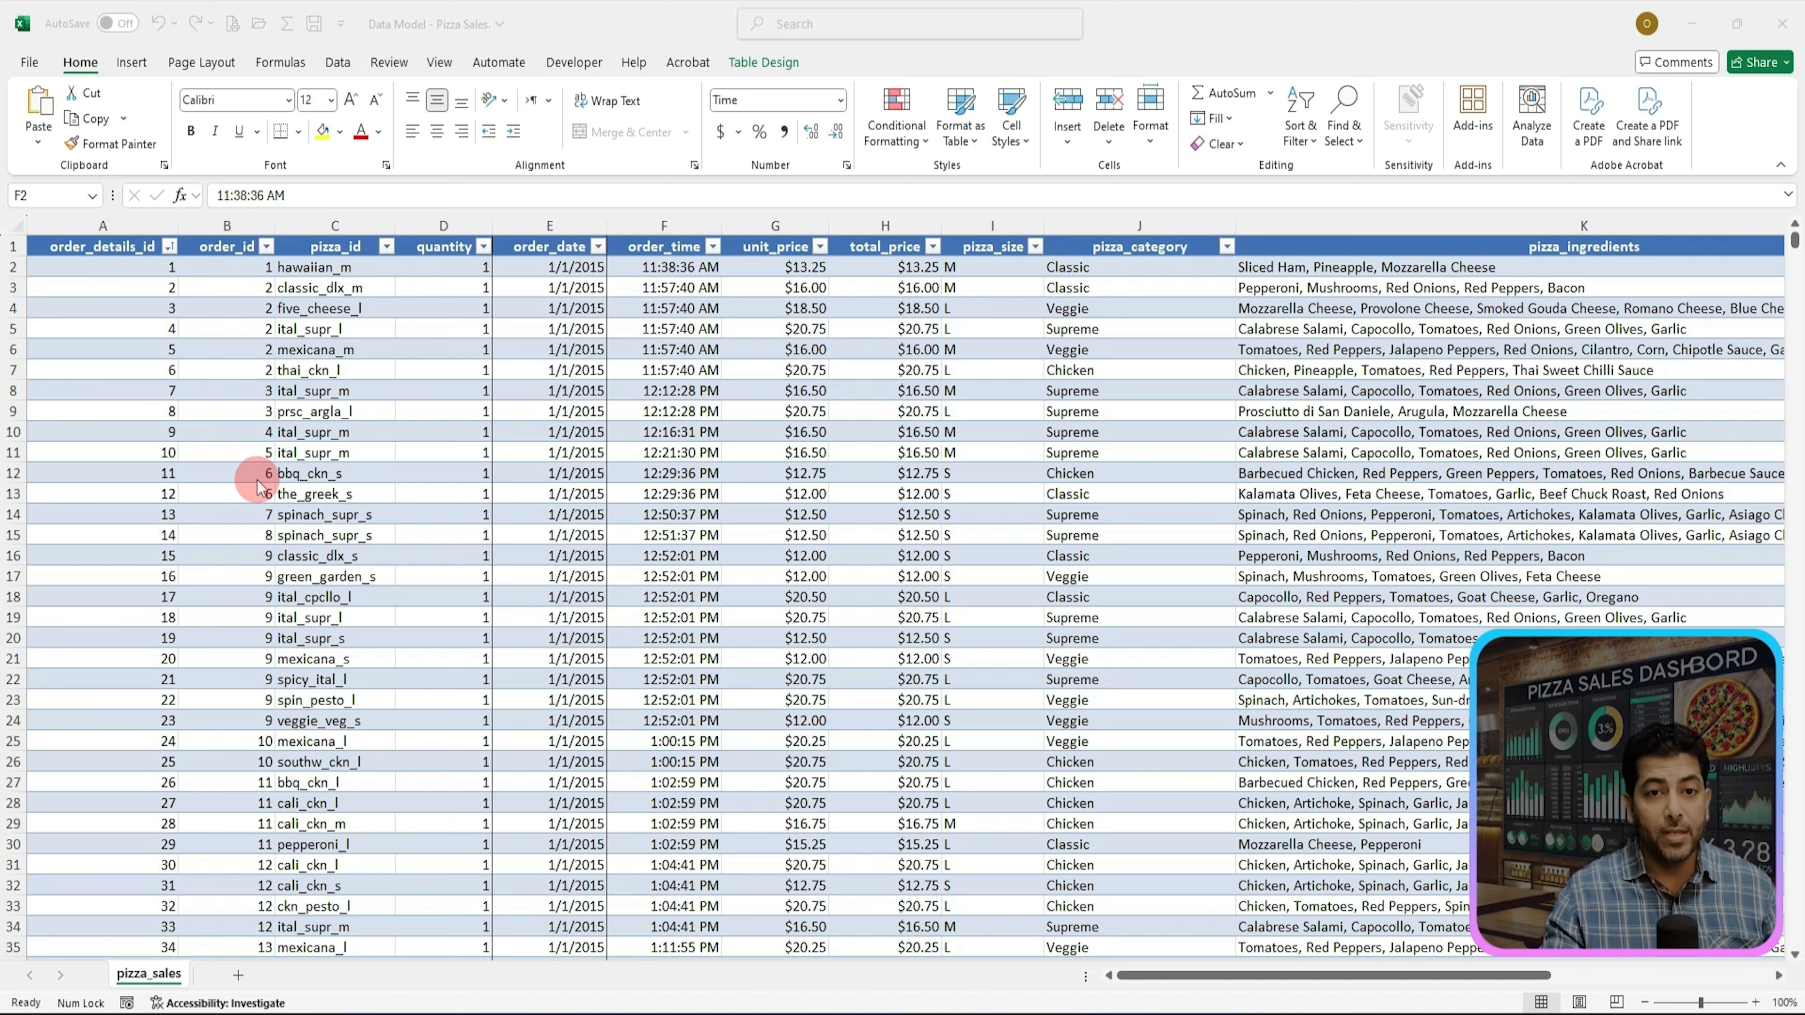
Step: Add a new worksheet and rename it KPI
left_click(239, 985)
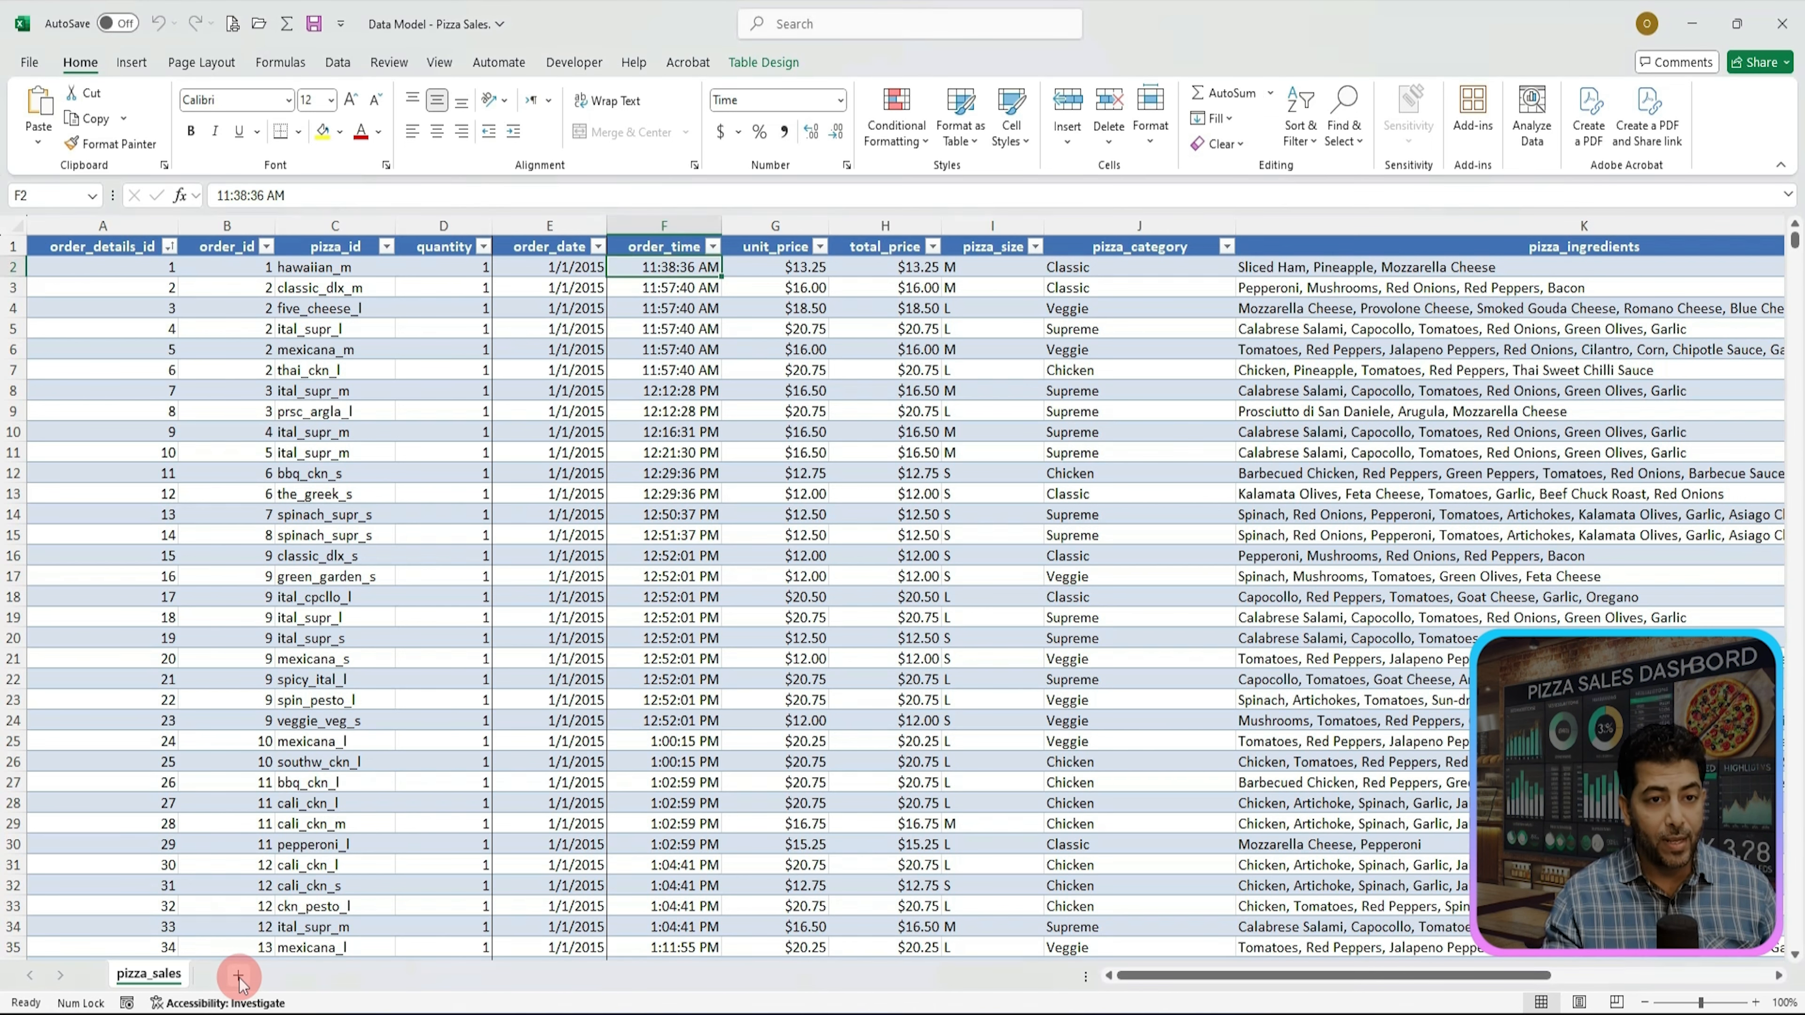
left_click(239, 977)
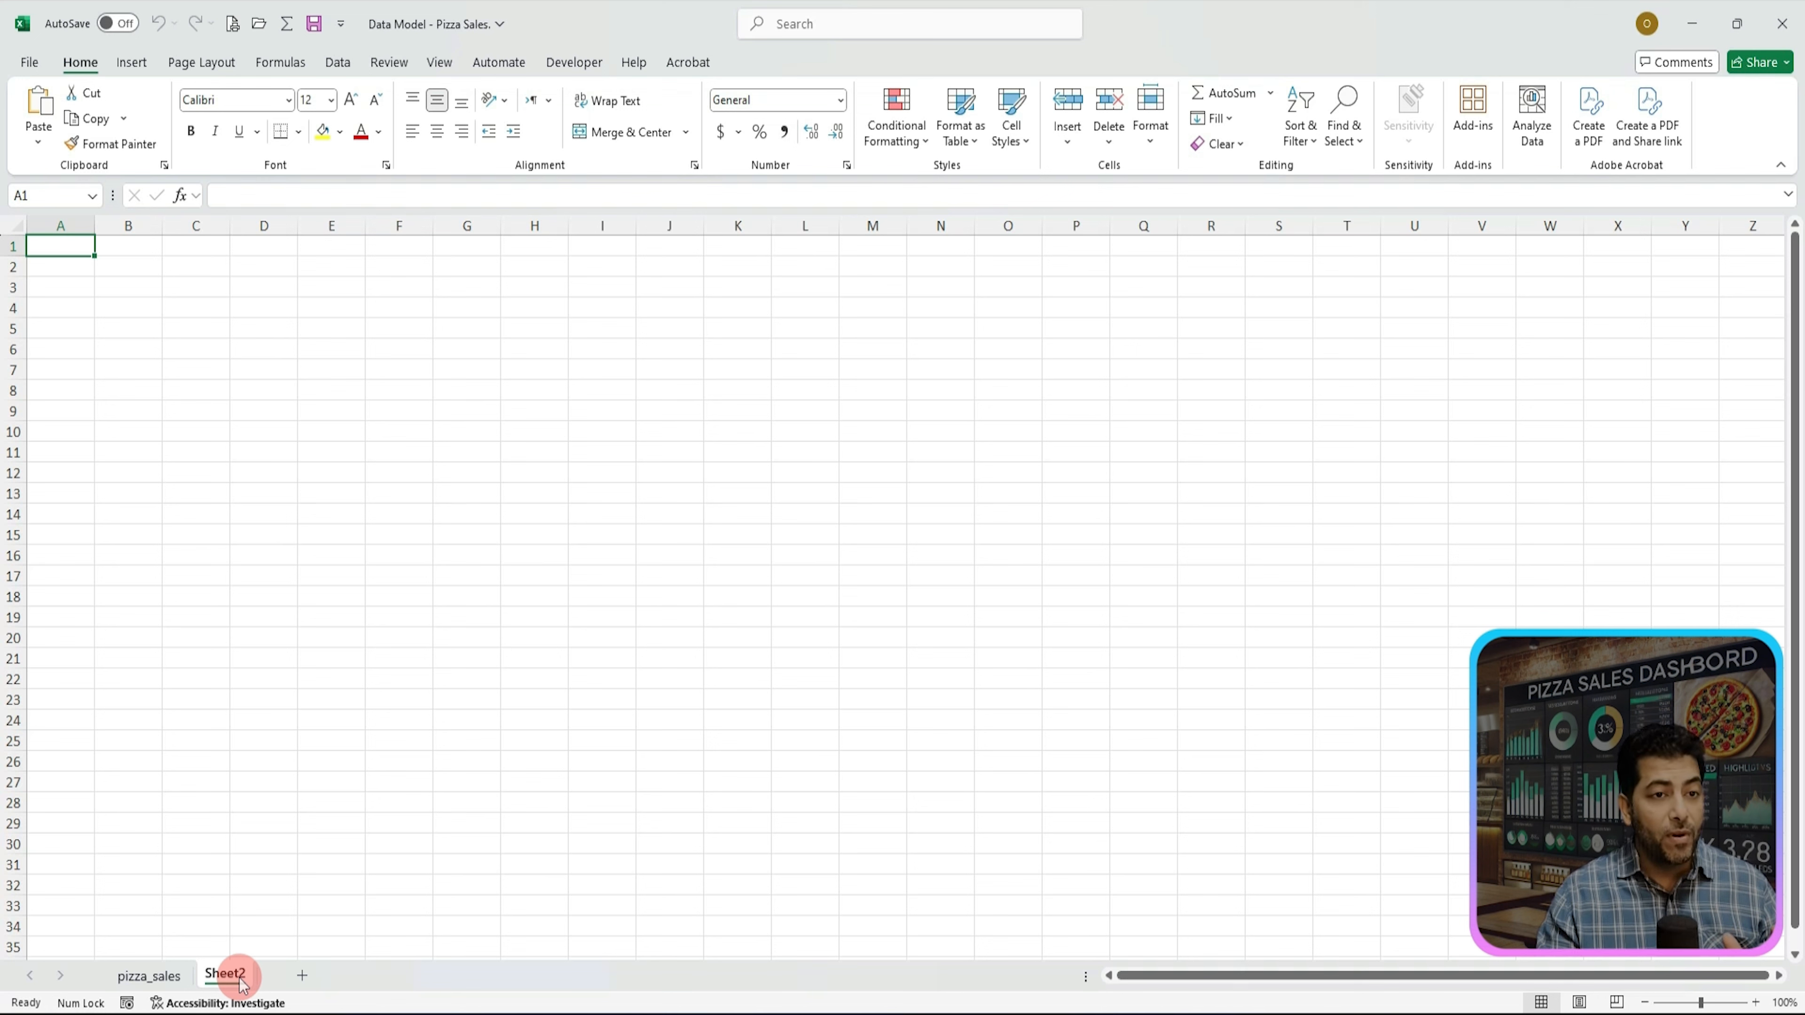
right_click(242, 980)
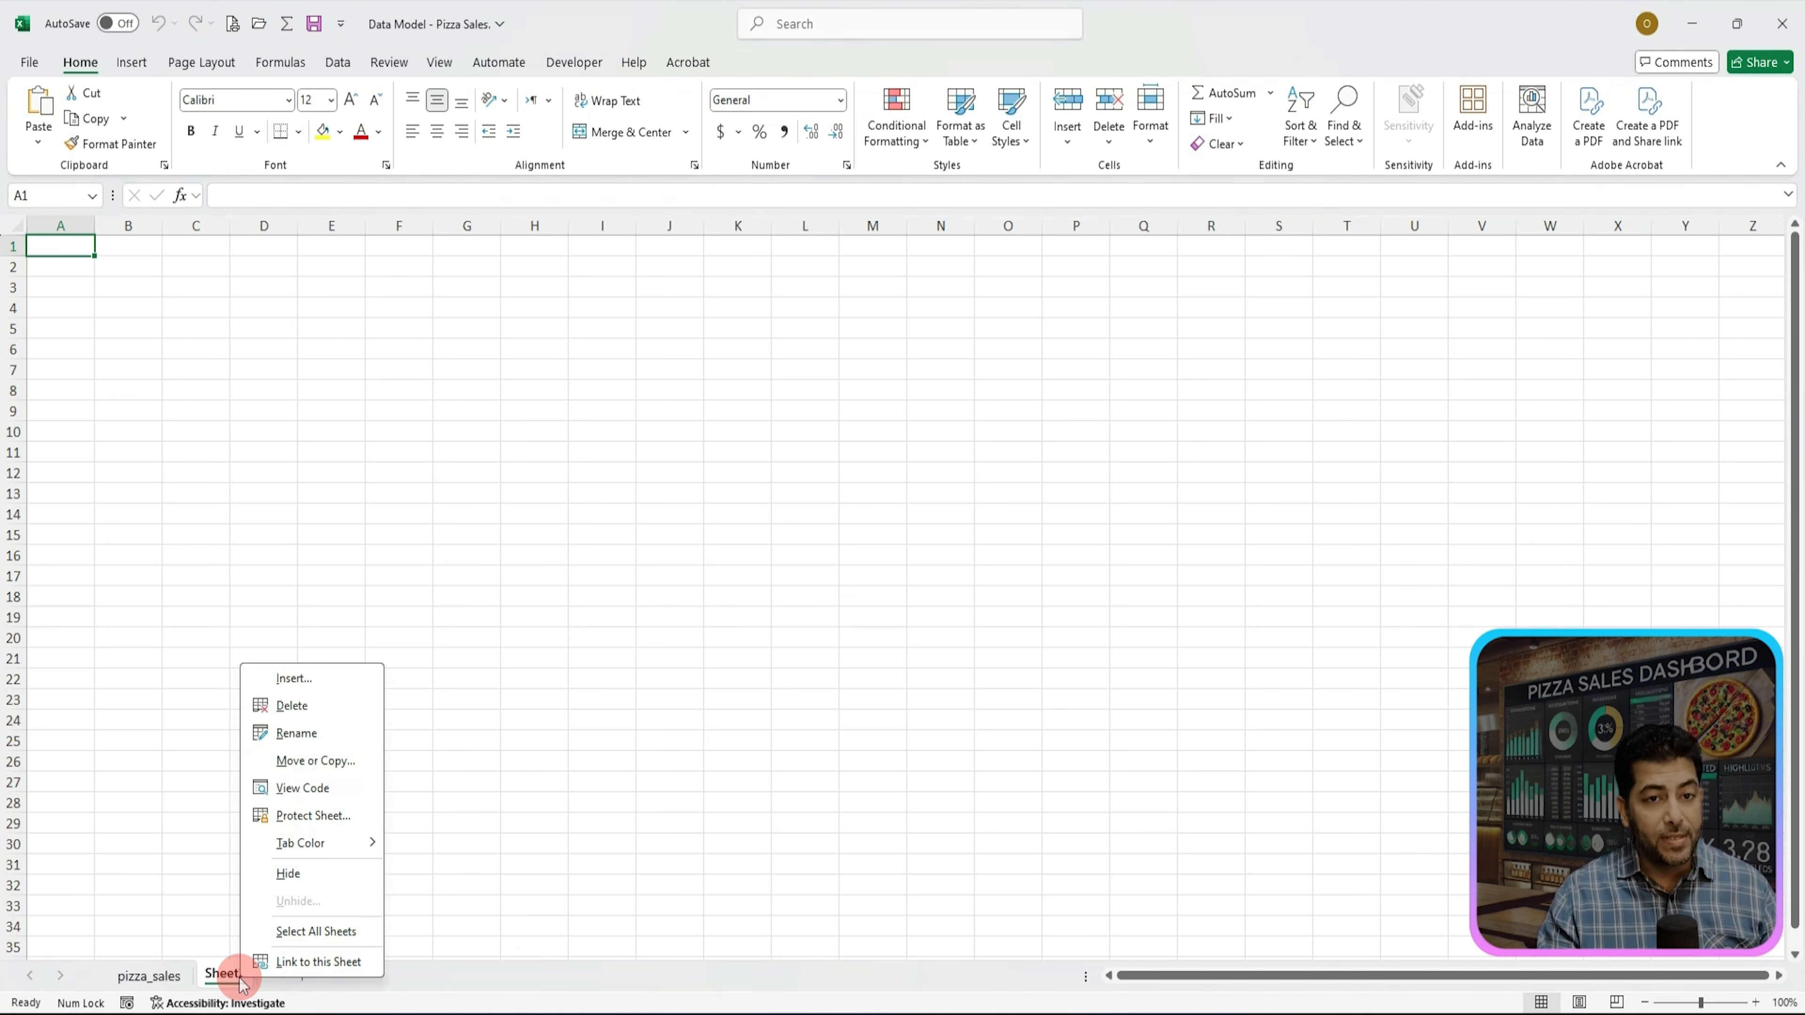
left_click(301, 736)
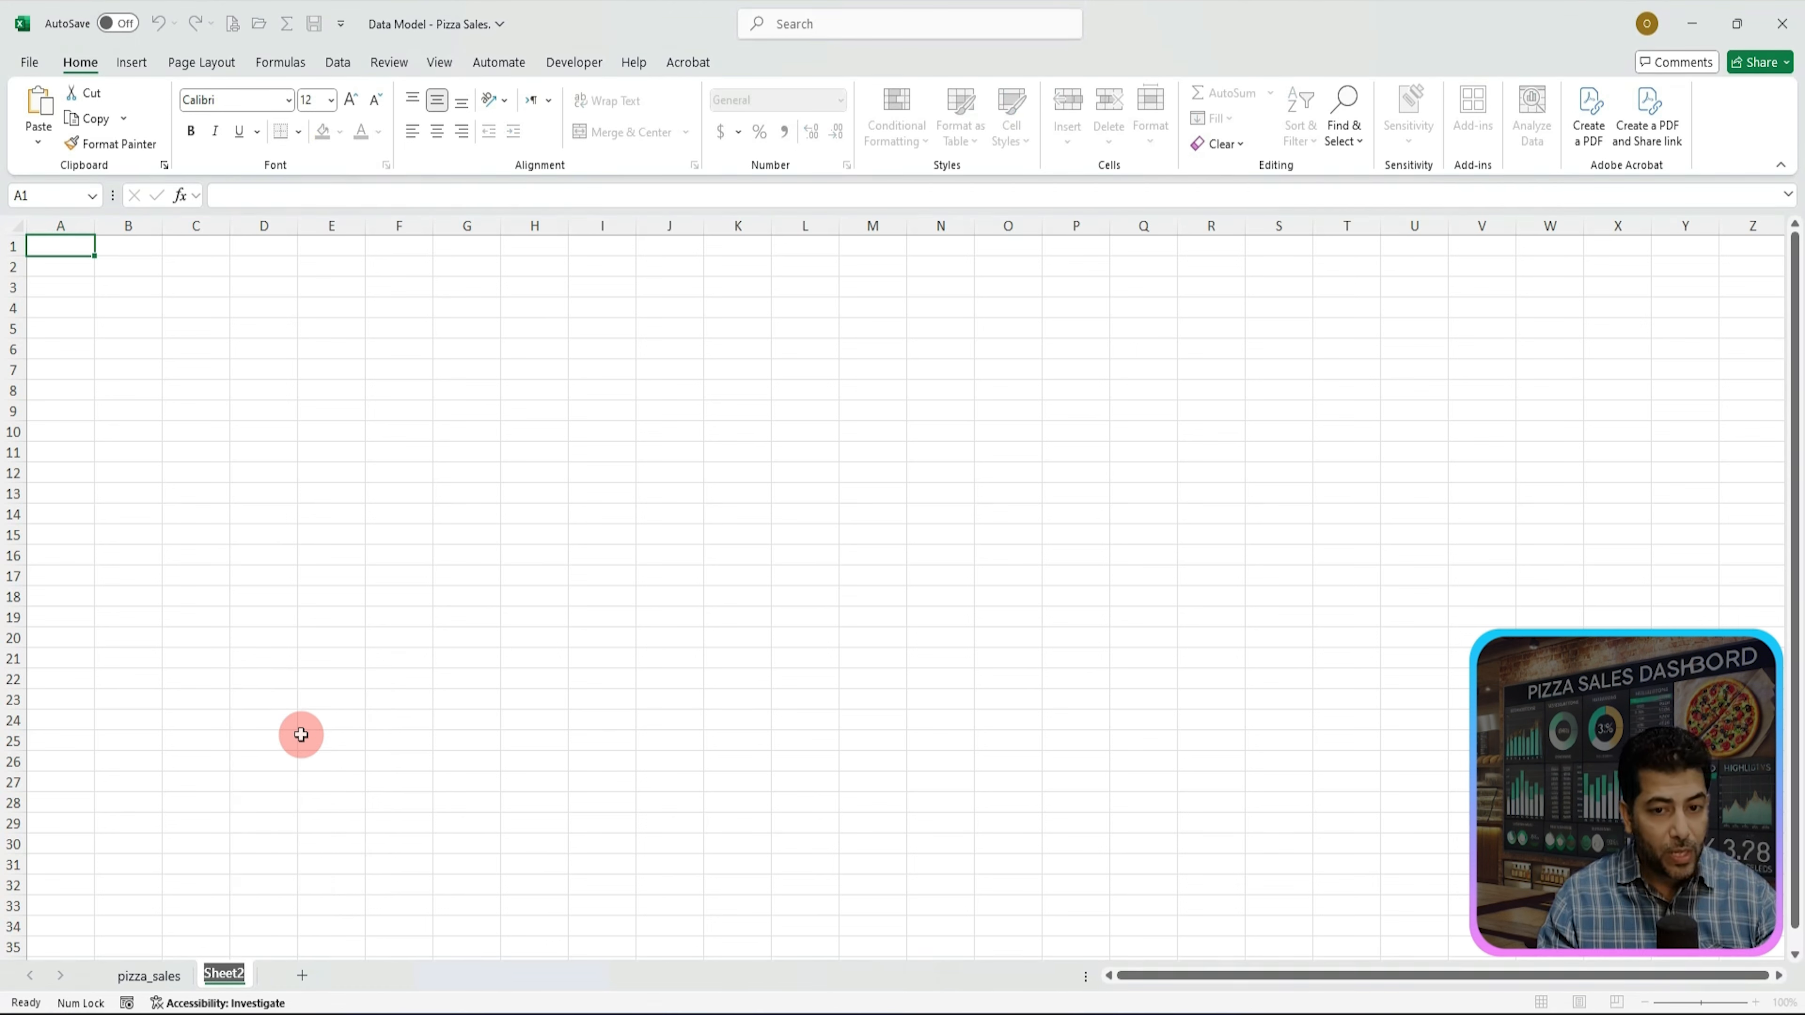
key("Caps_Lock")
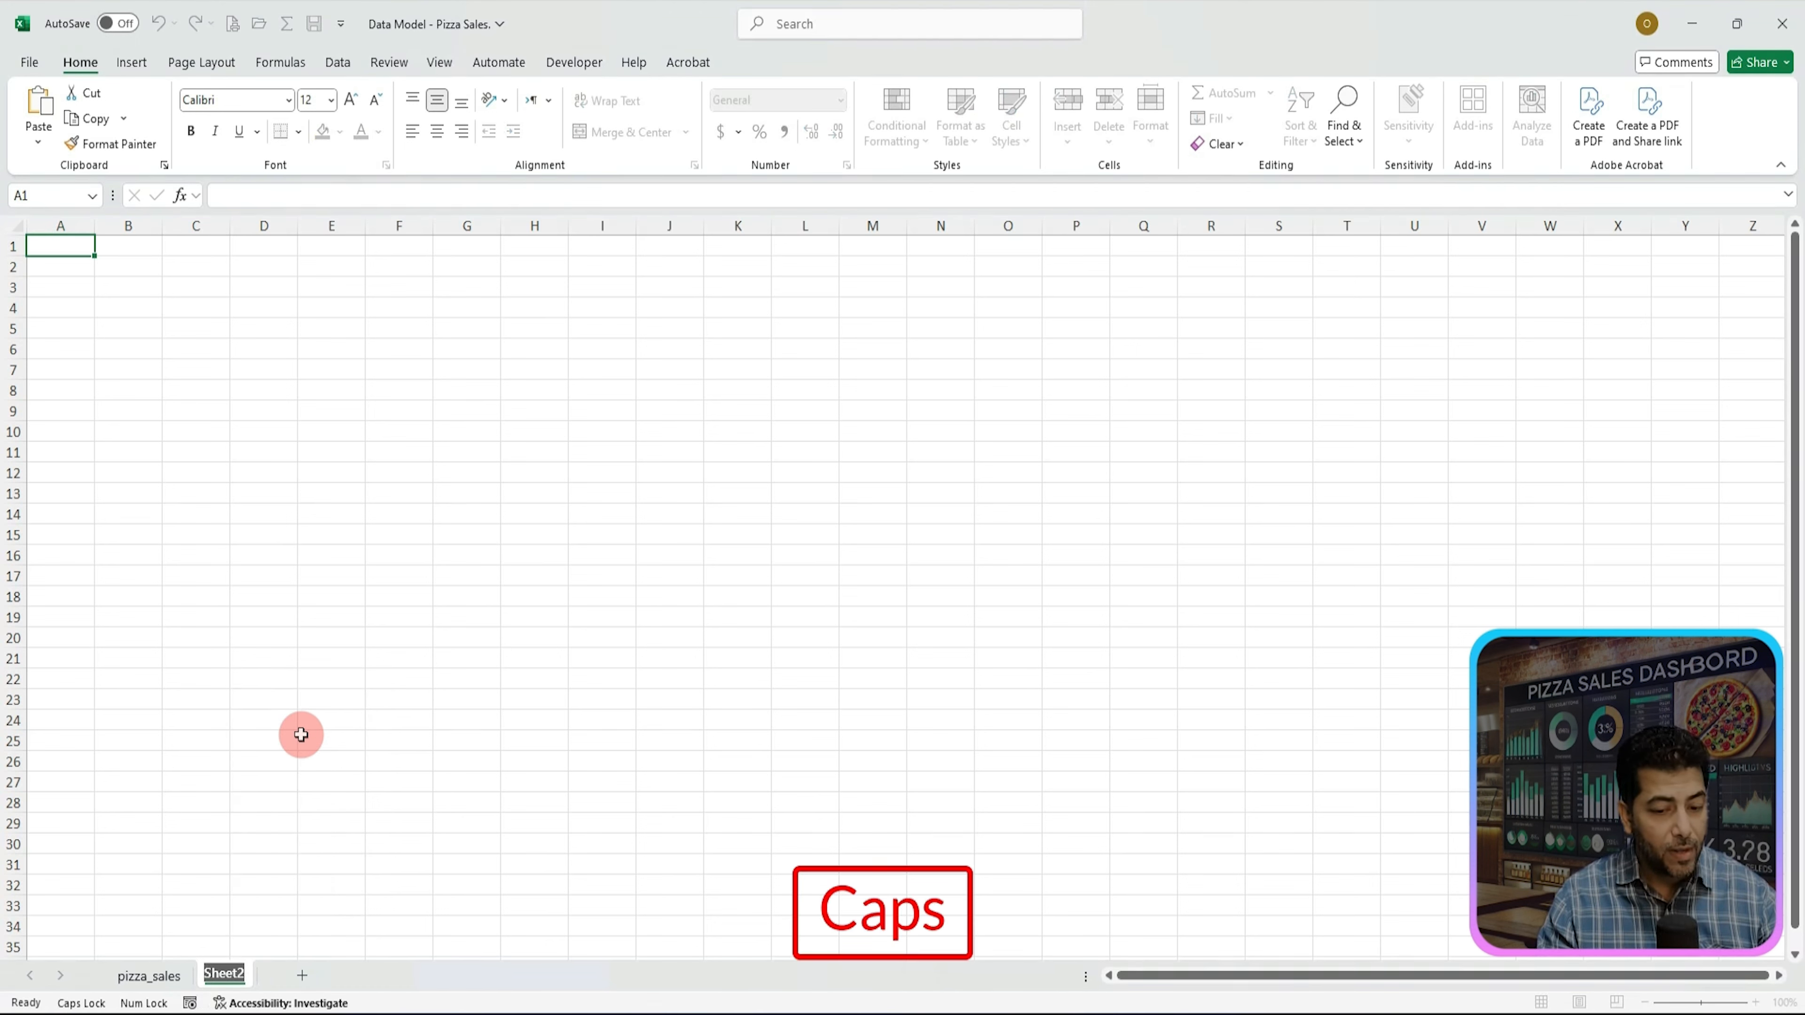
type("KPI")
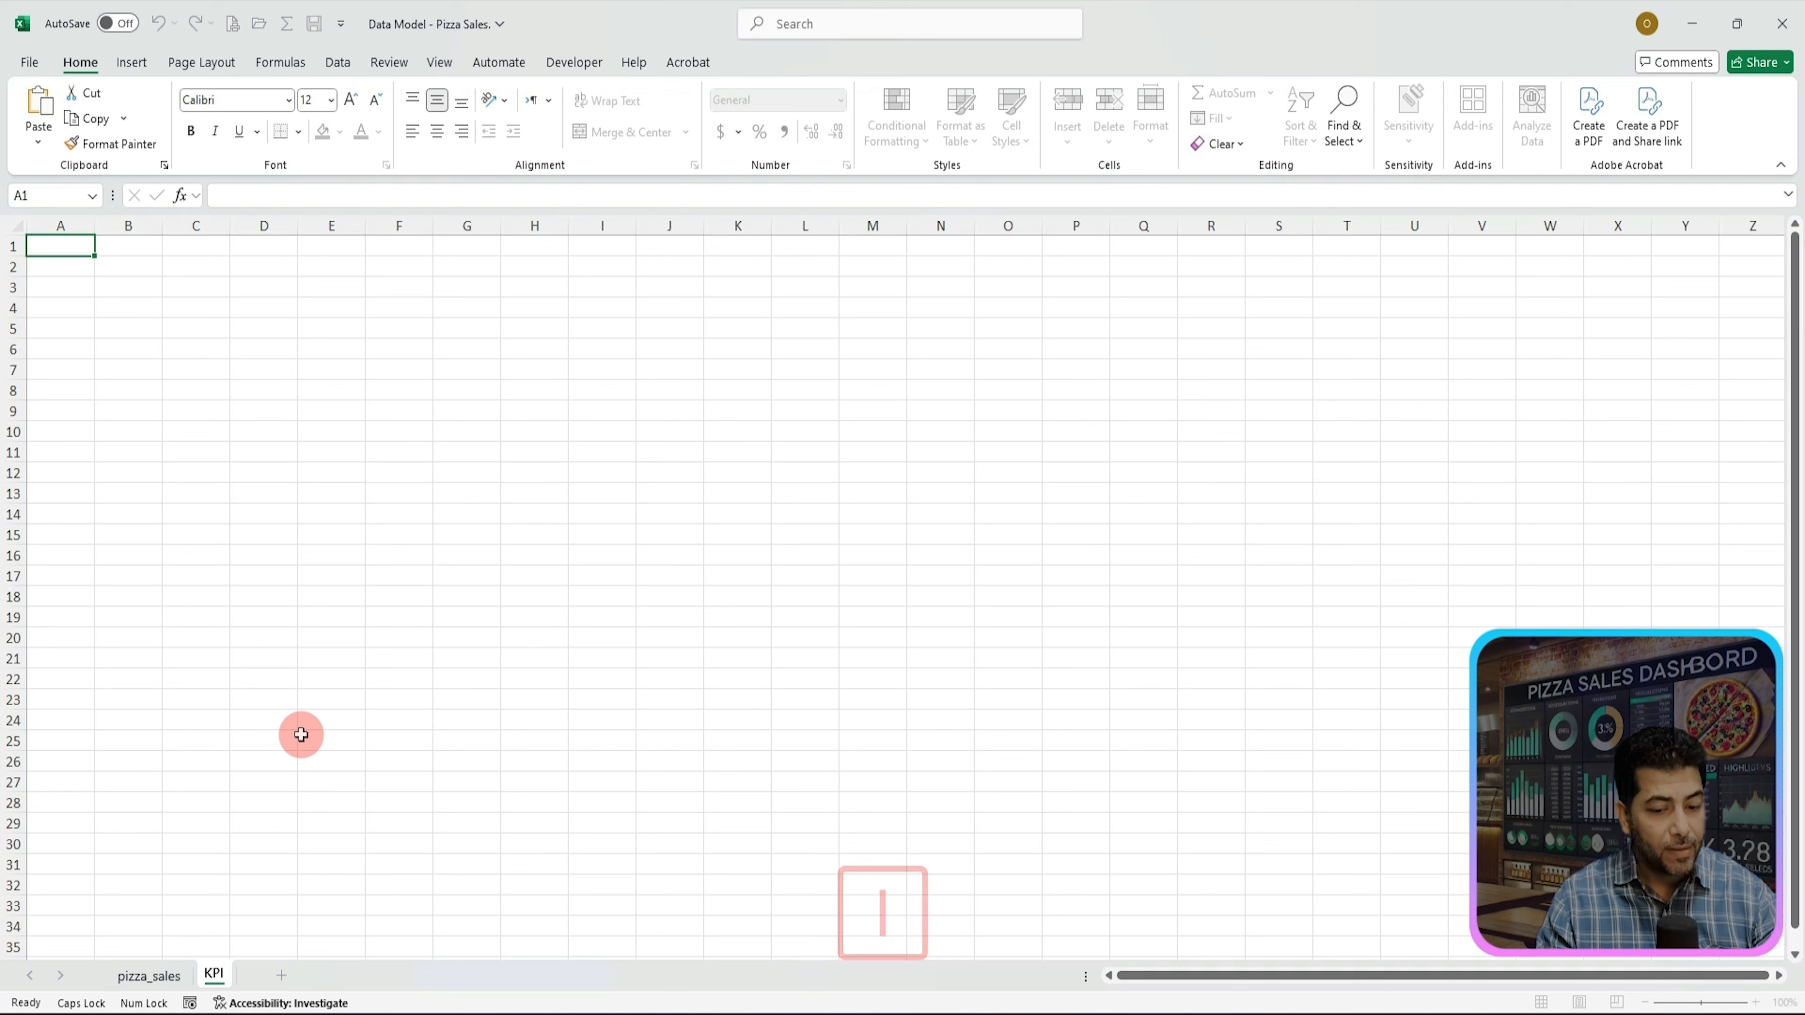
key("Return")
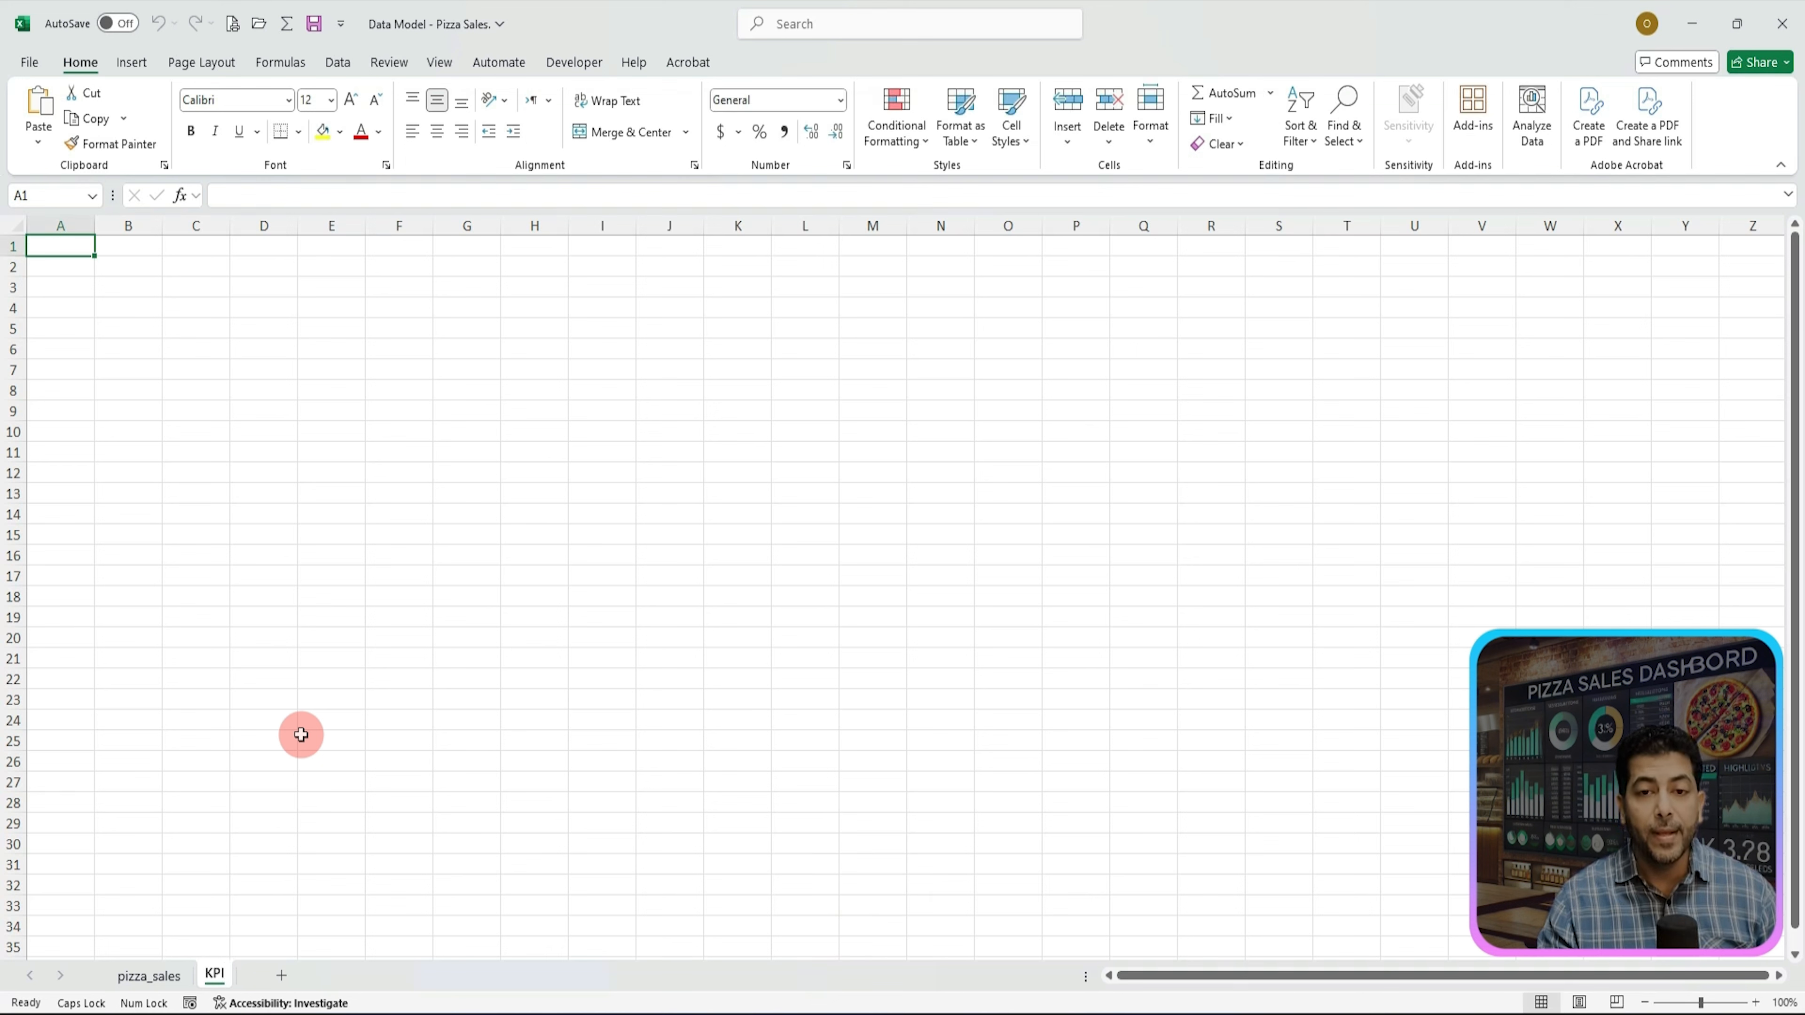
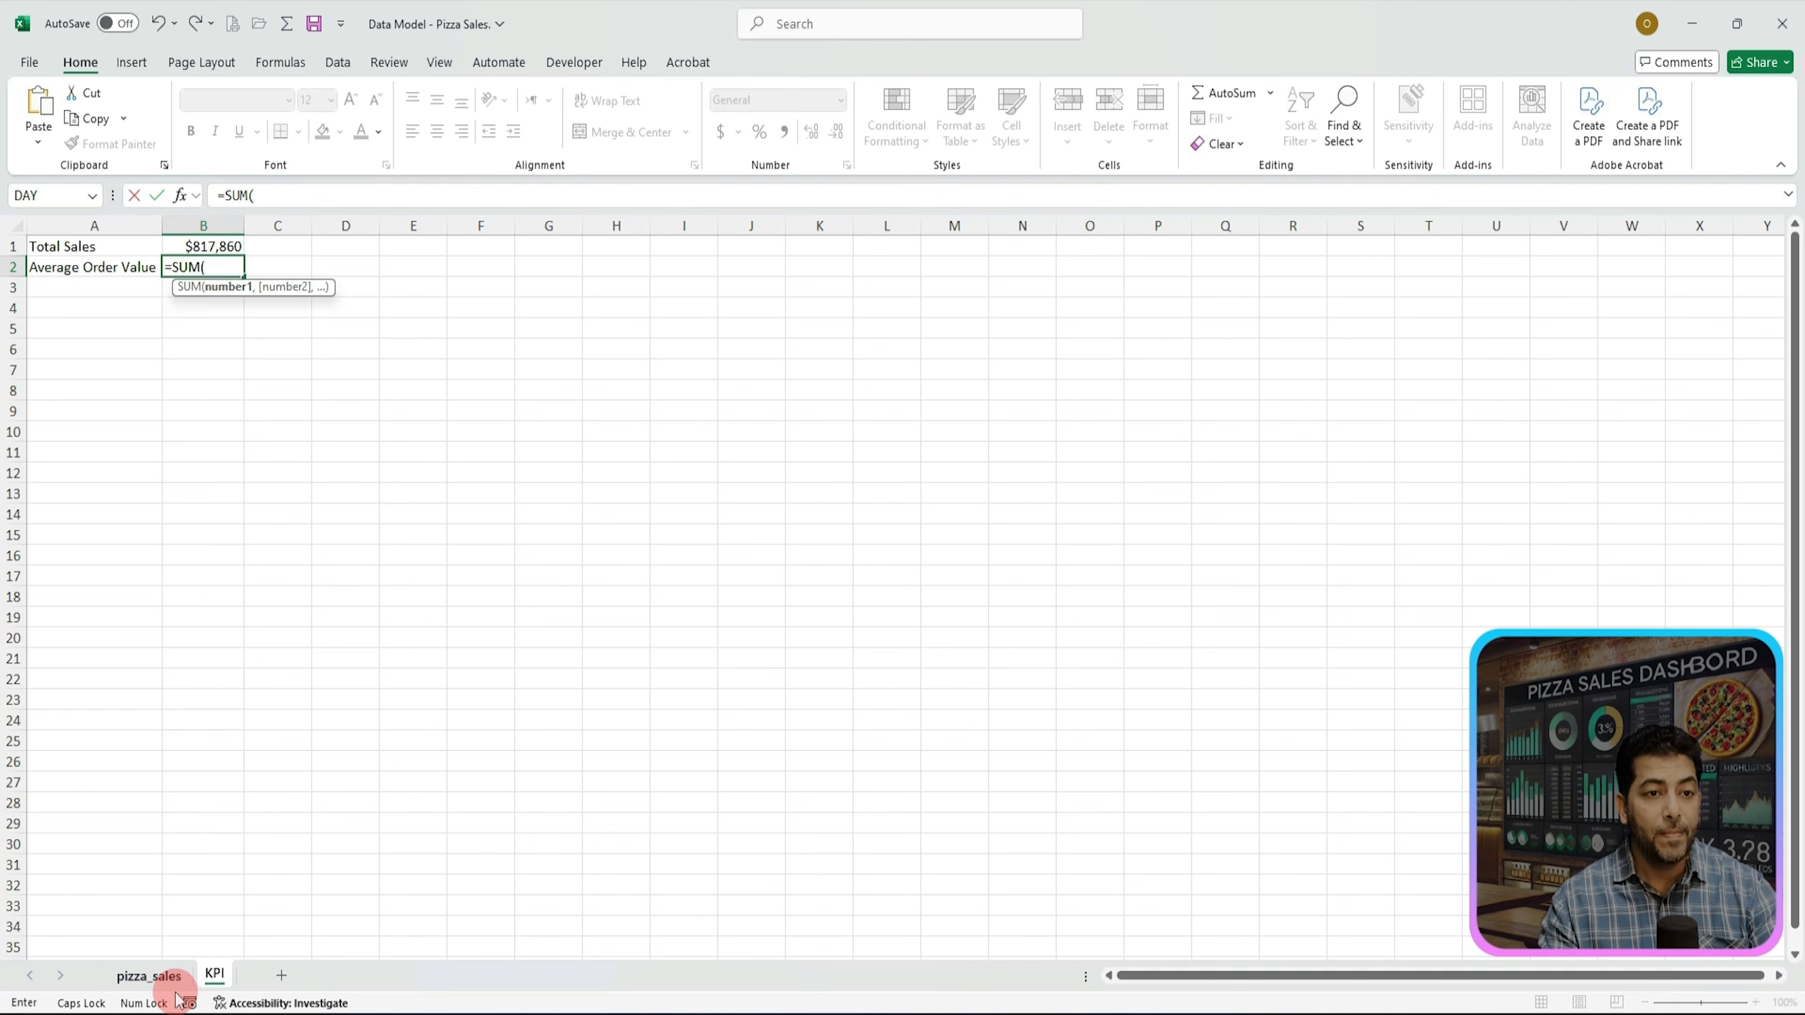
Step: Continue the Average Order Value formula in B2 by summing the pizza_sales table's total_price column
left_click(149, 975)
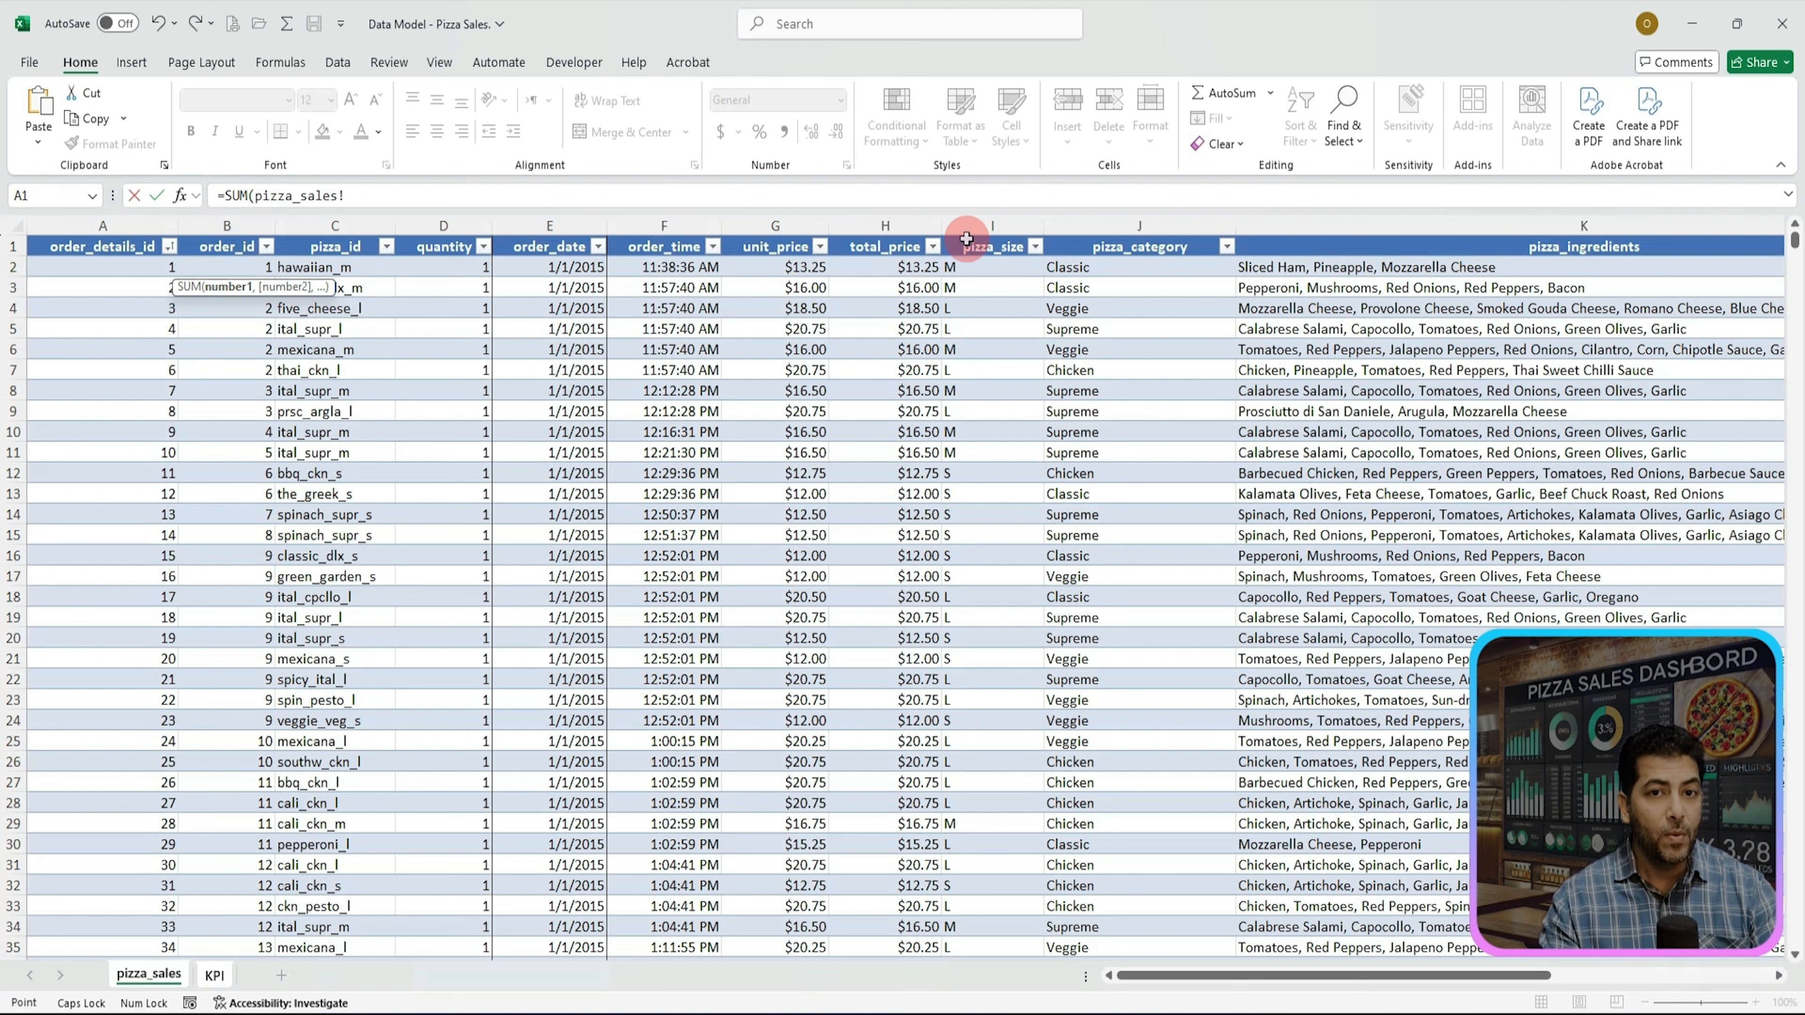
left_click(878, 231)
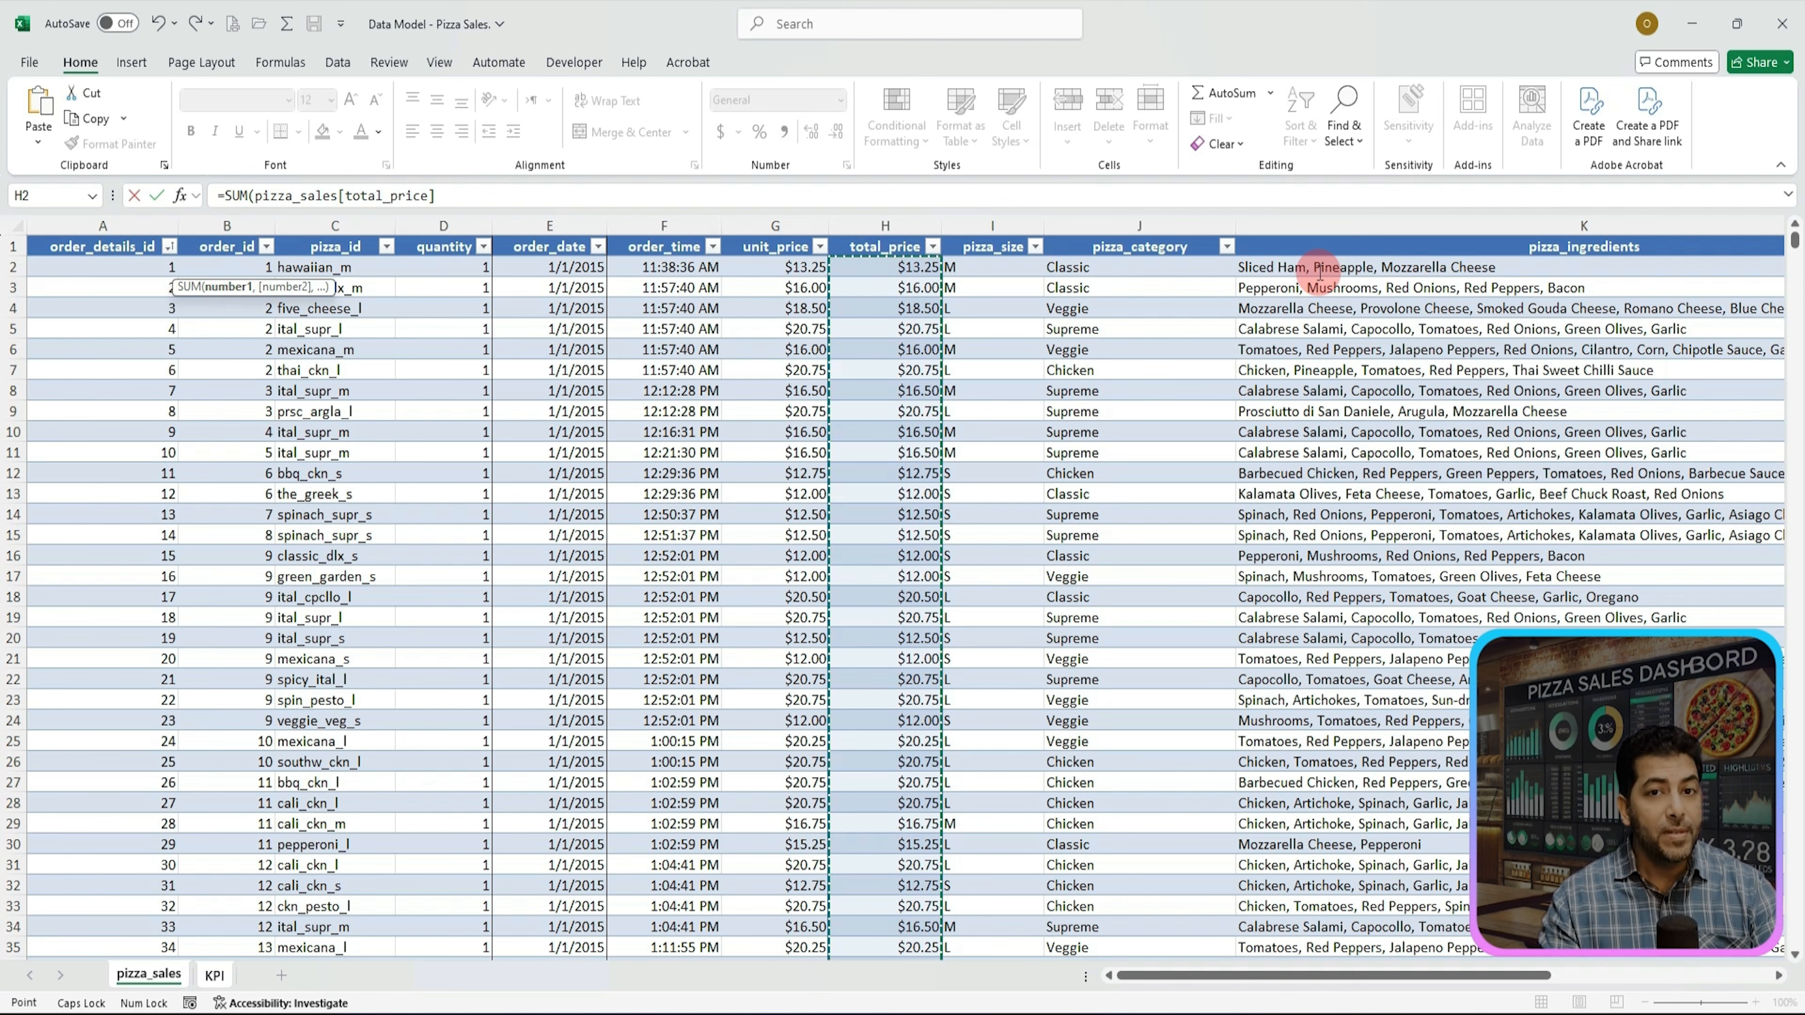
type(")")
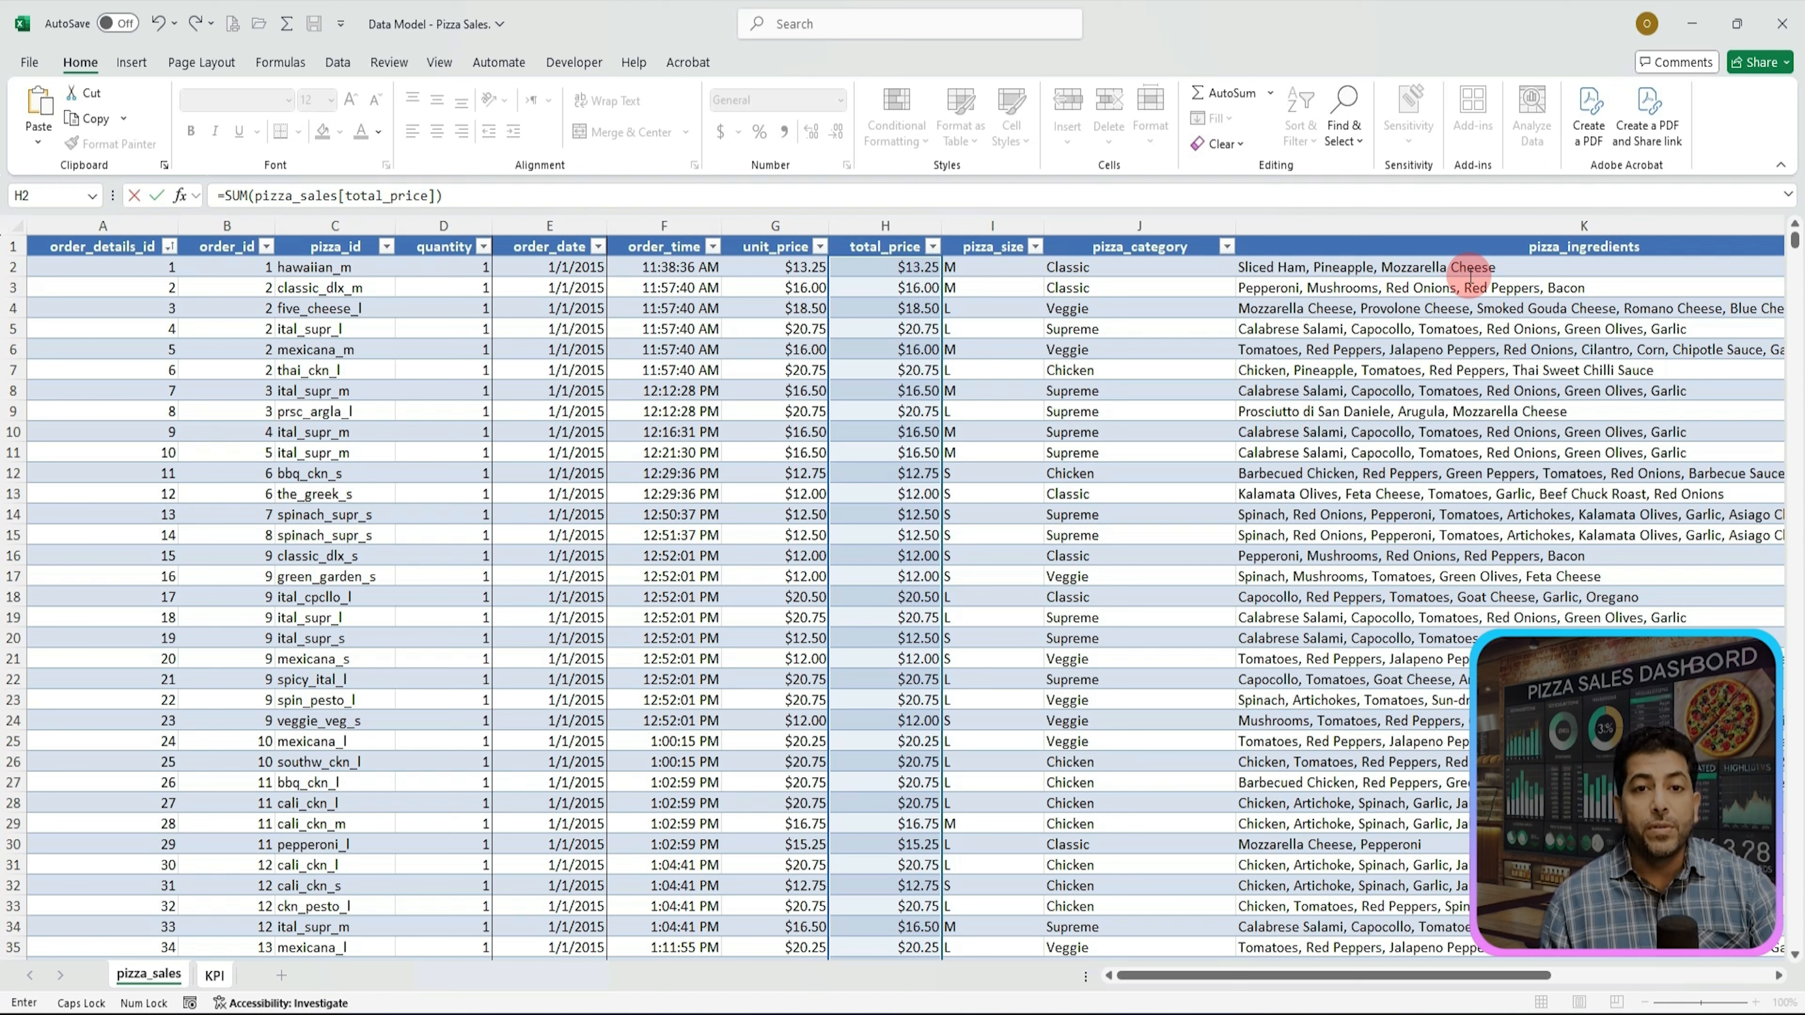
Step: Divide that sum by COUNTA(UNIQUE(pizza_sales[order_id])) to count distinct orders, and enter the formula
left_click(626, 194)
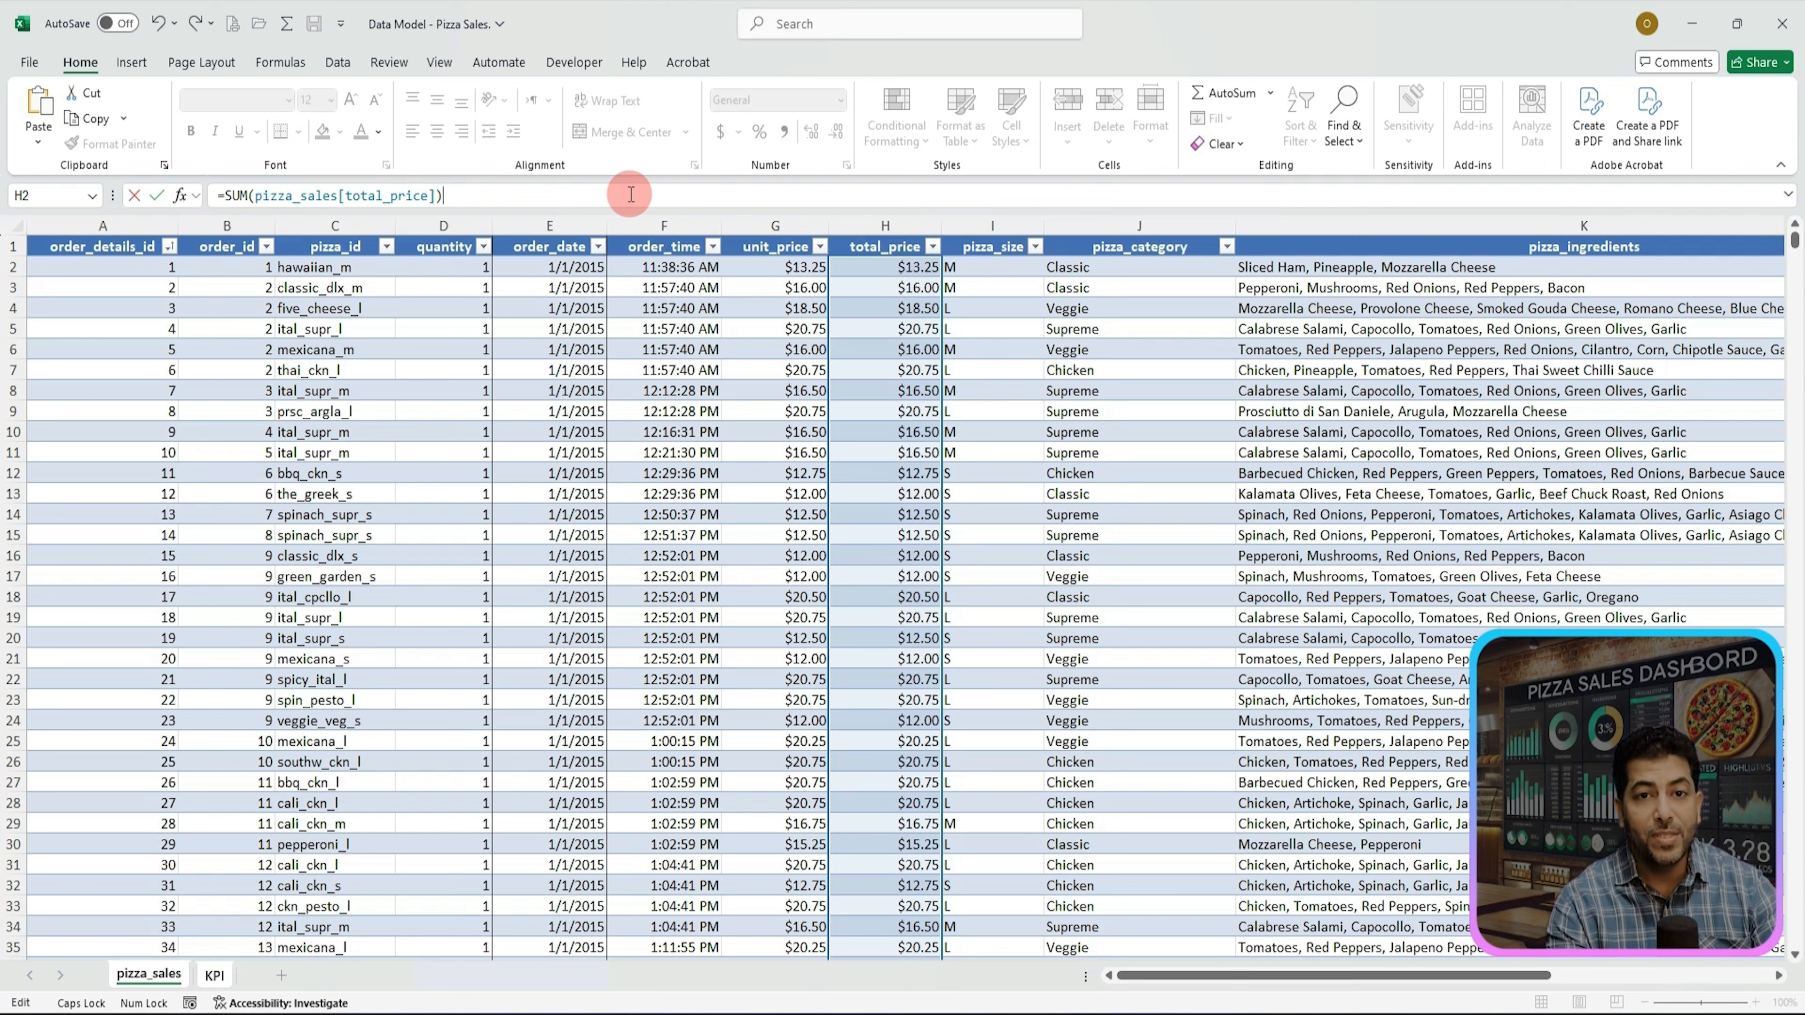
type("/")
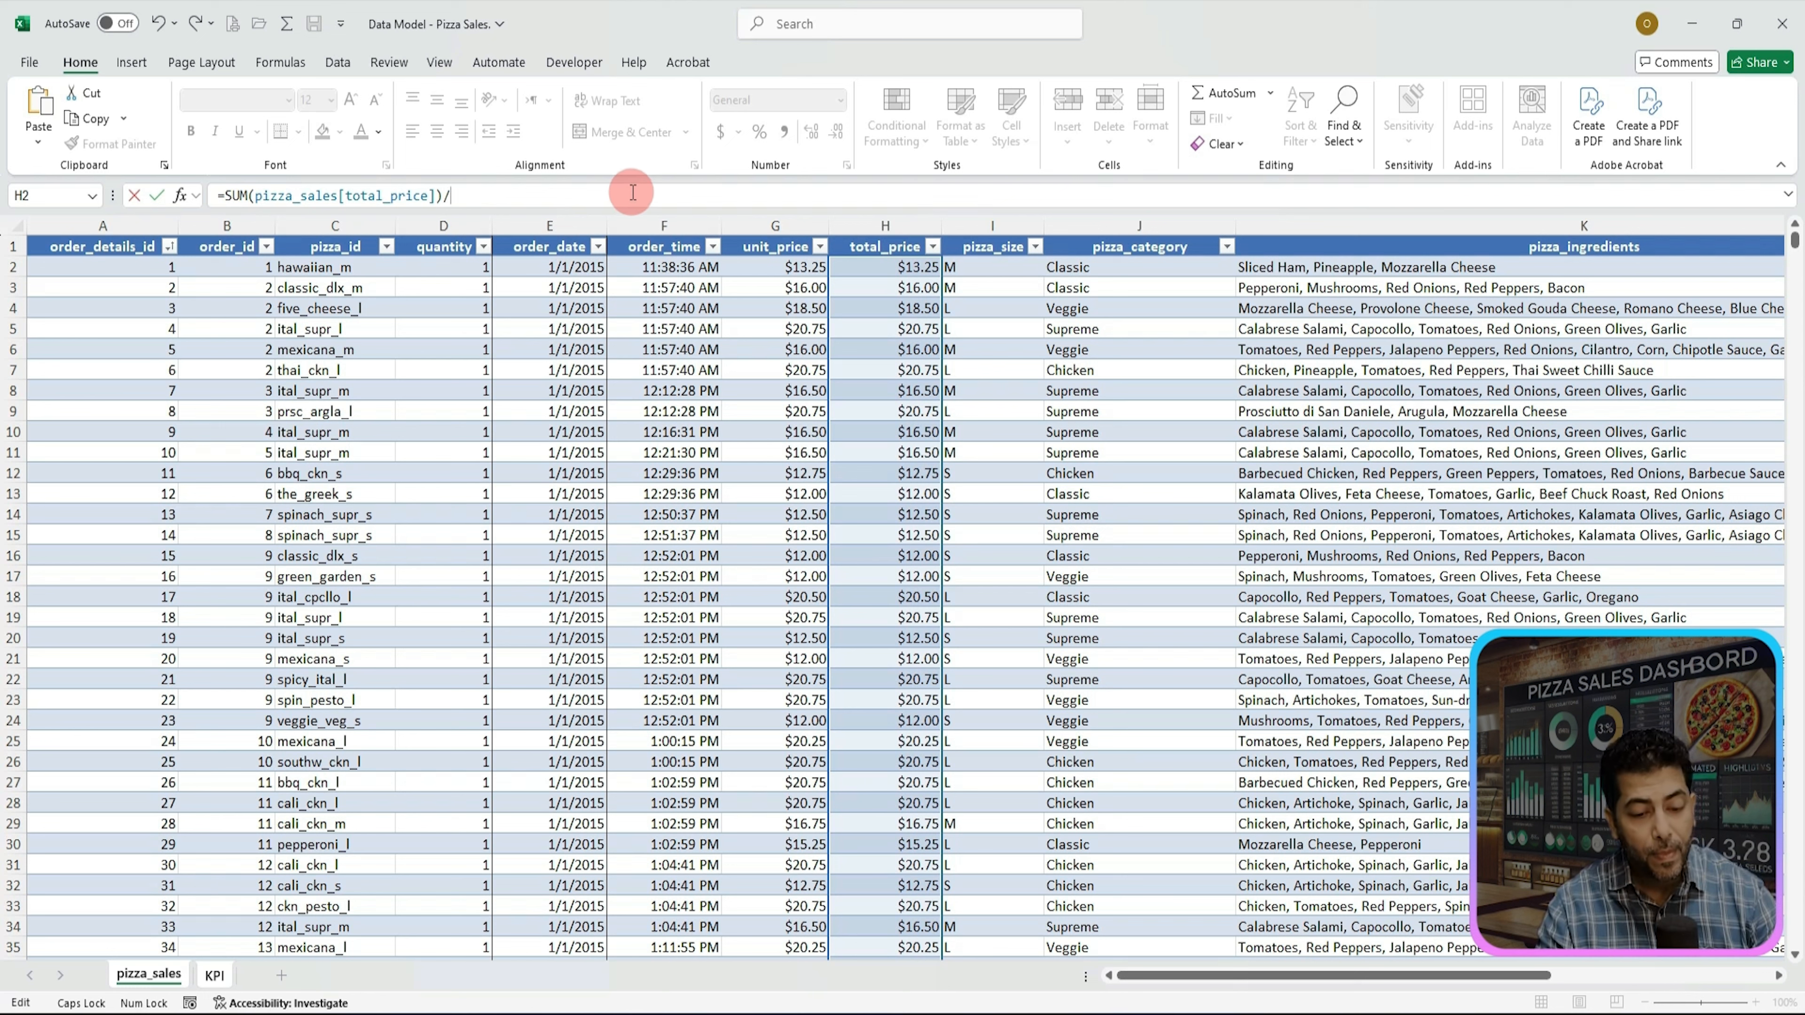
type("COU")
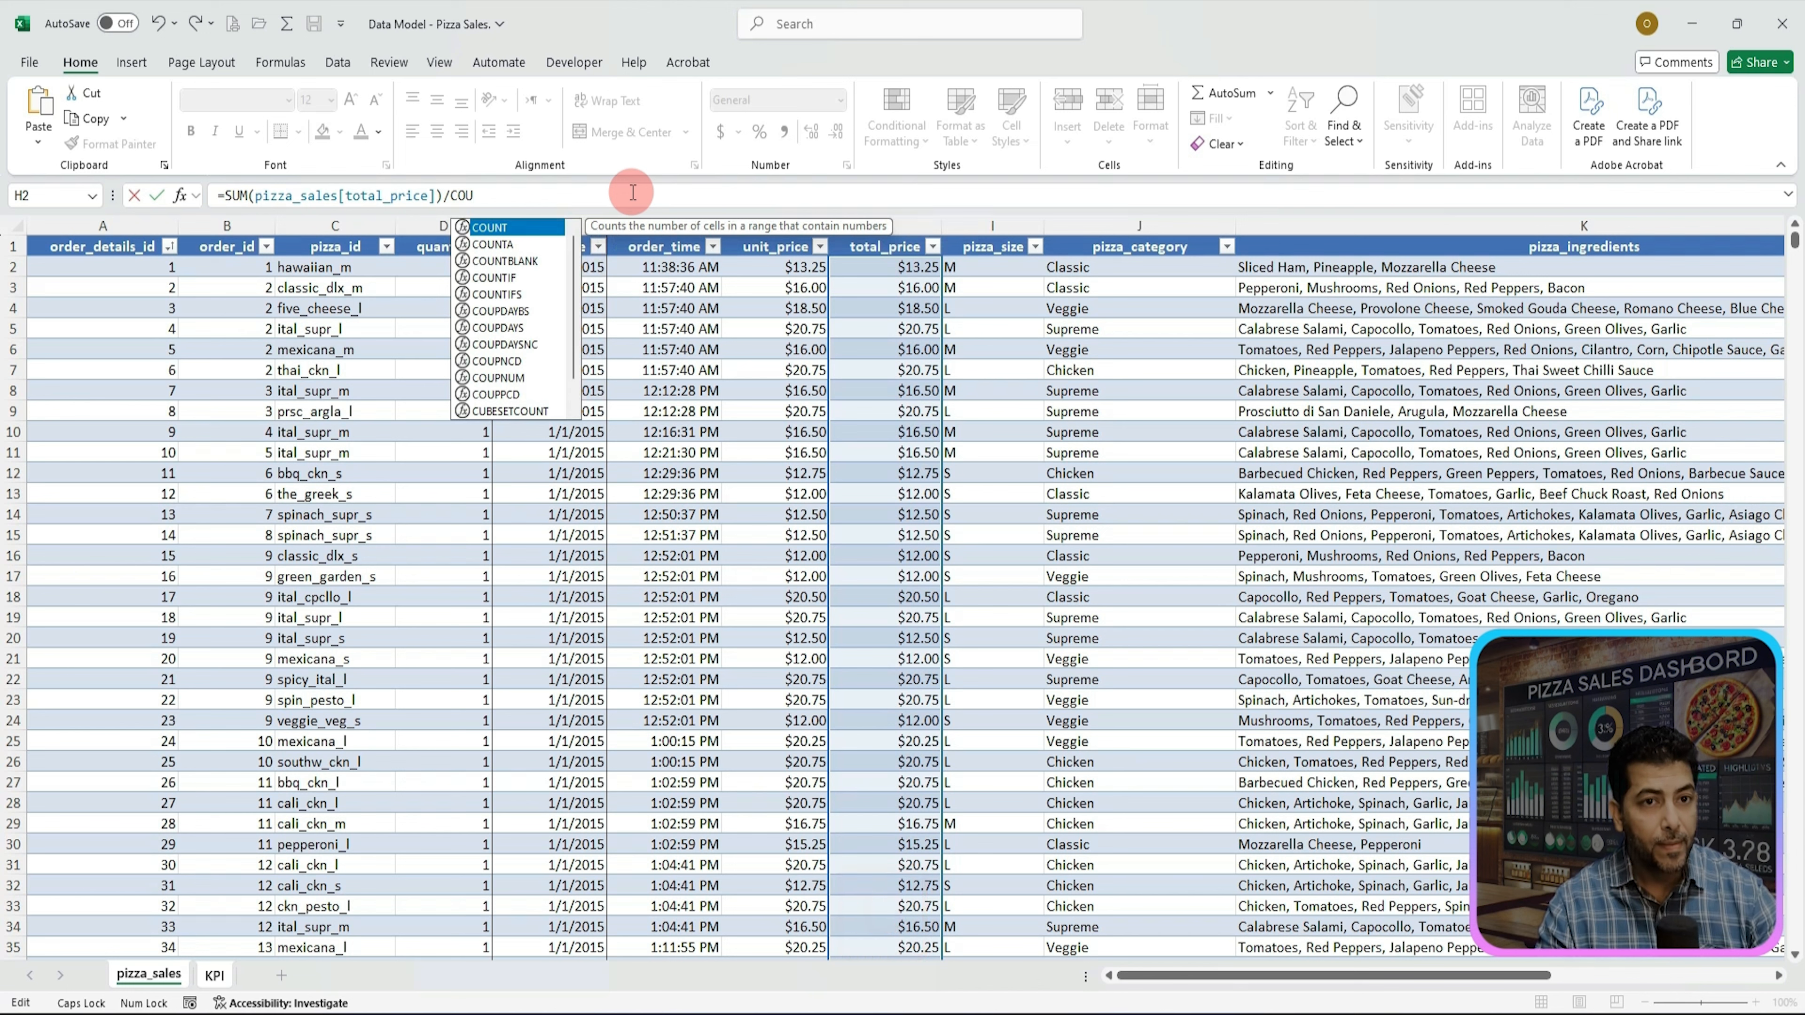
key("Down")
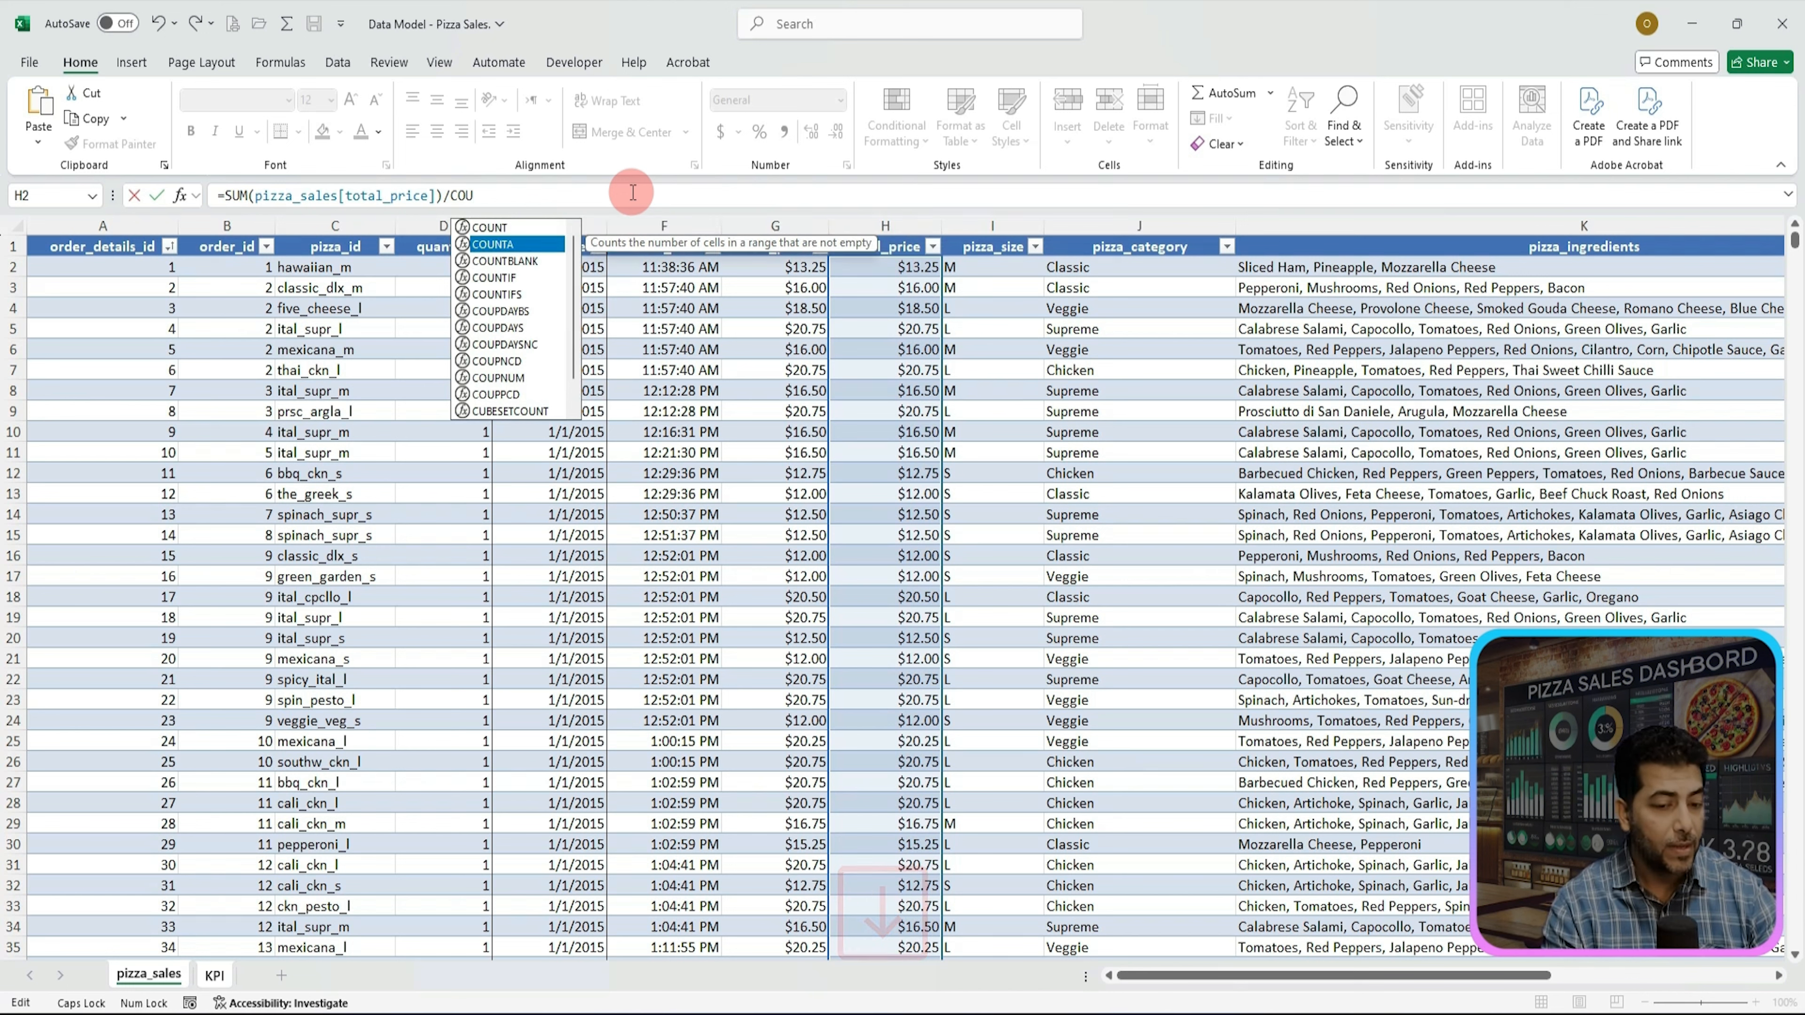
key("Tab")
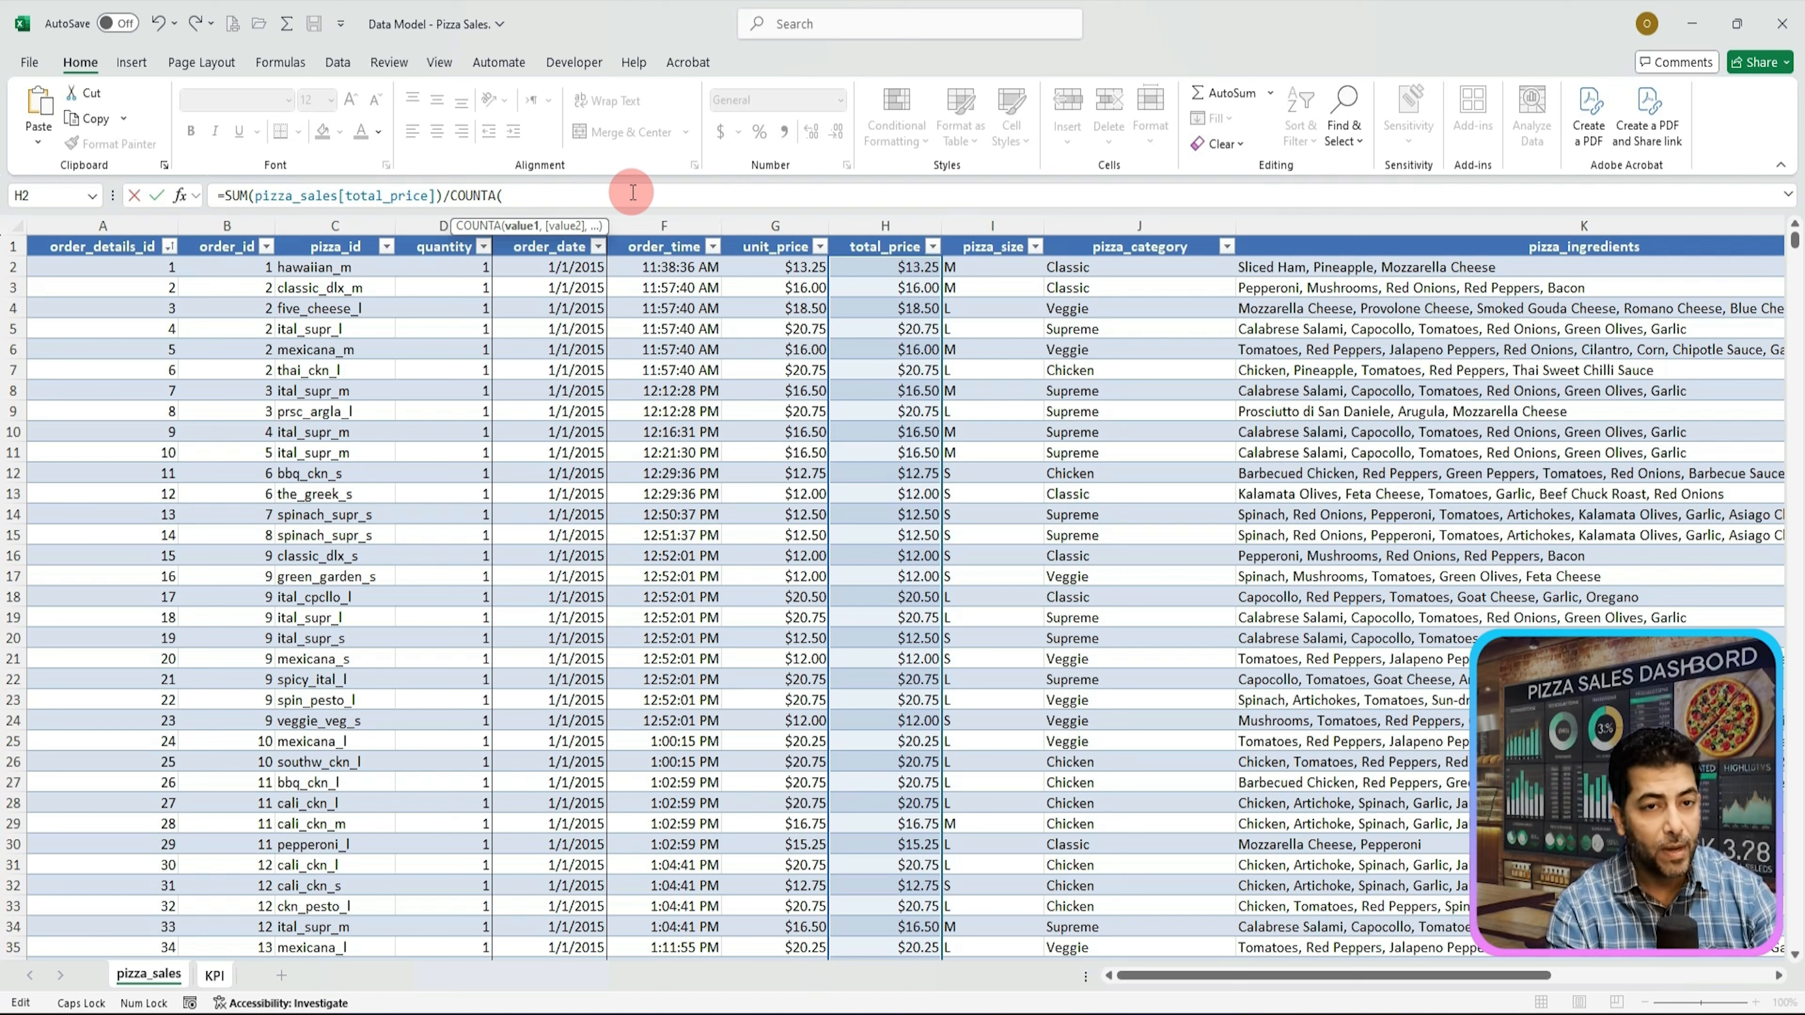
type("U")
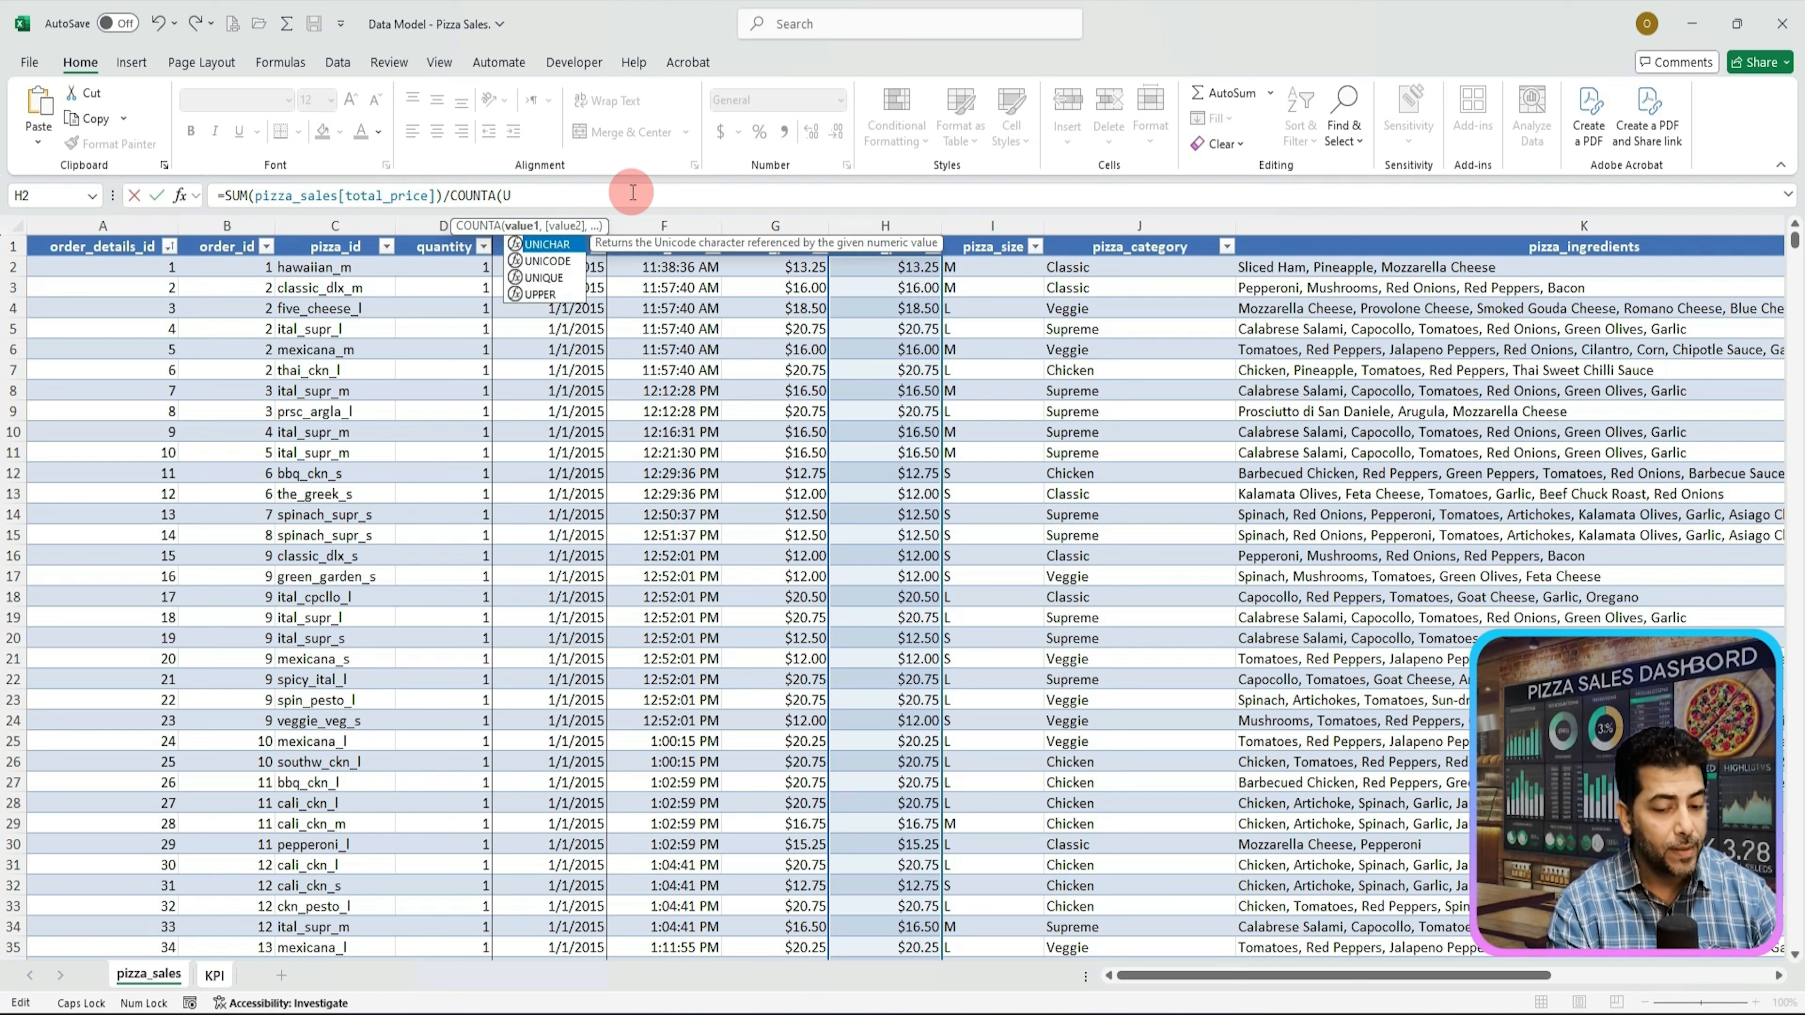
type("N")
key("Down")
key("Down")
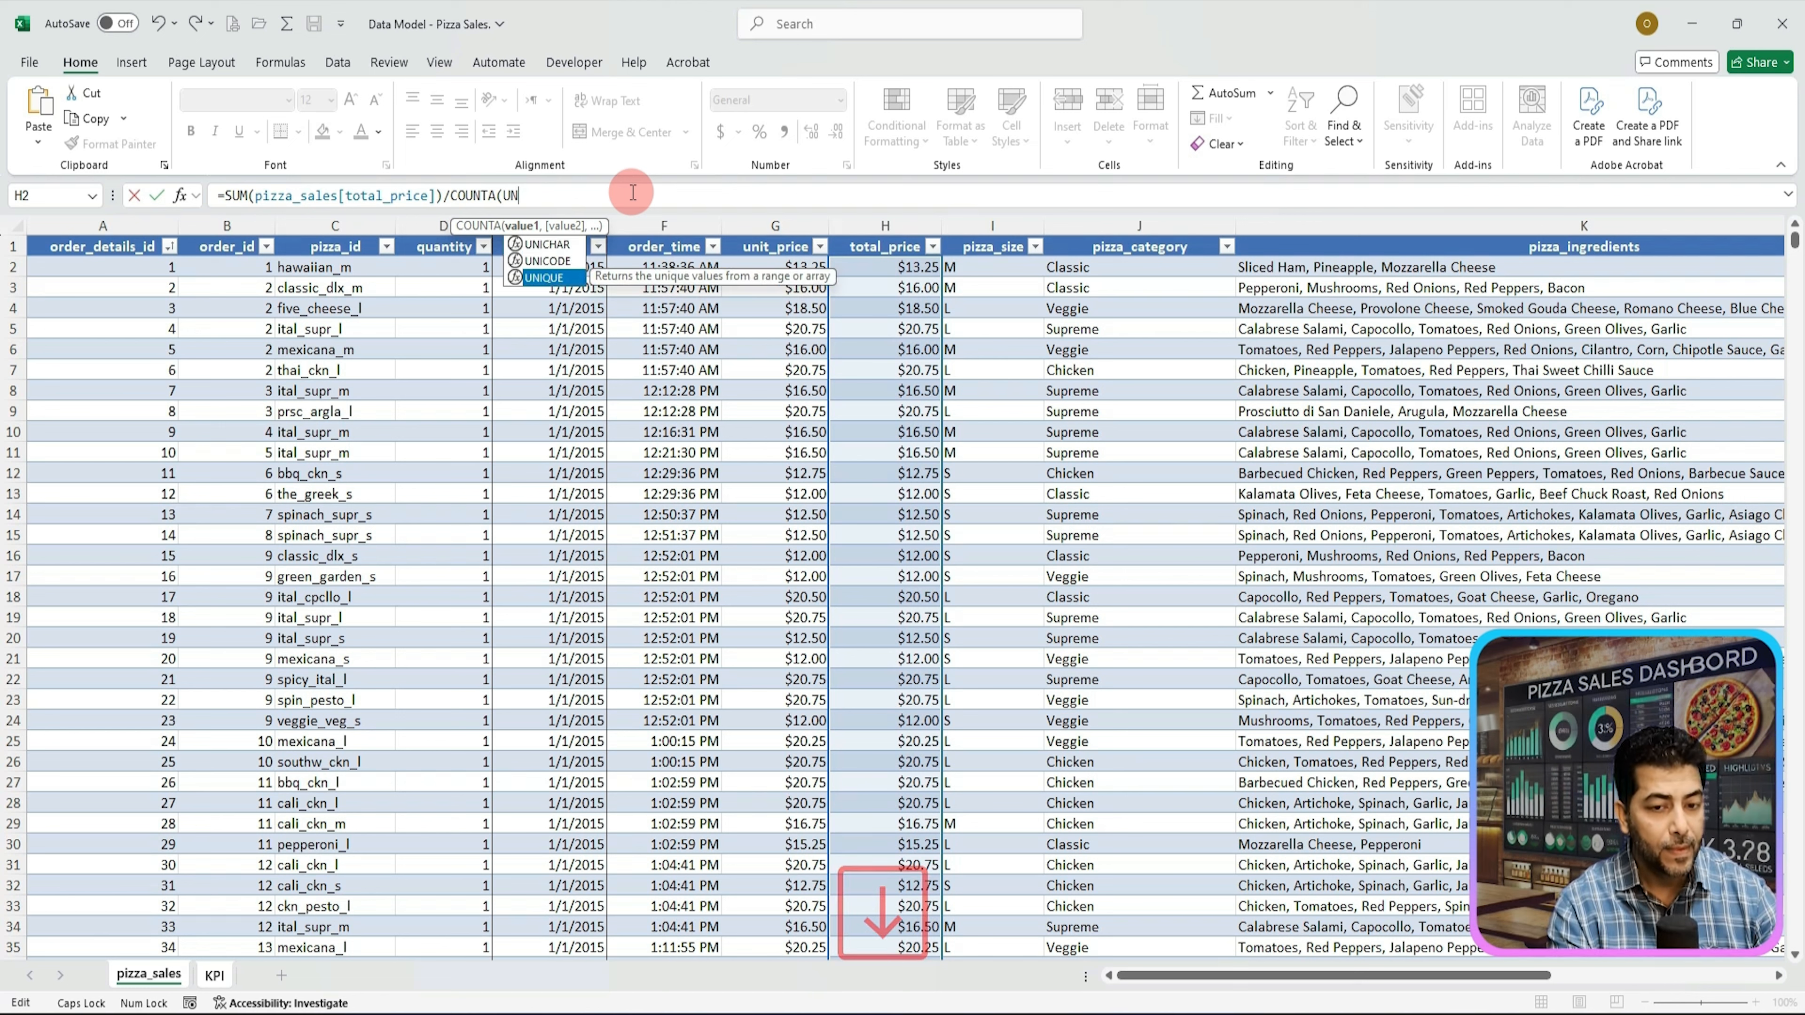
key("Tab")
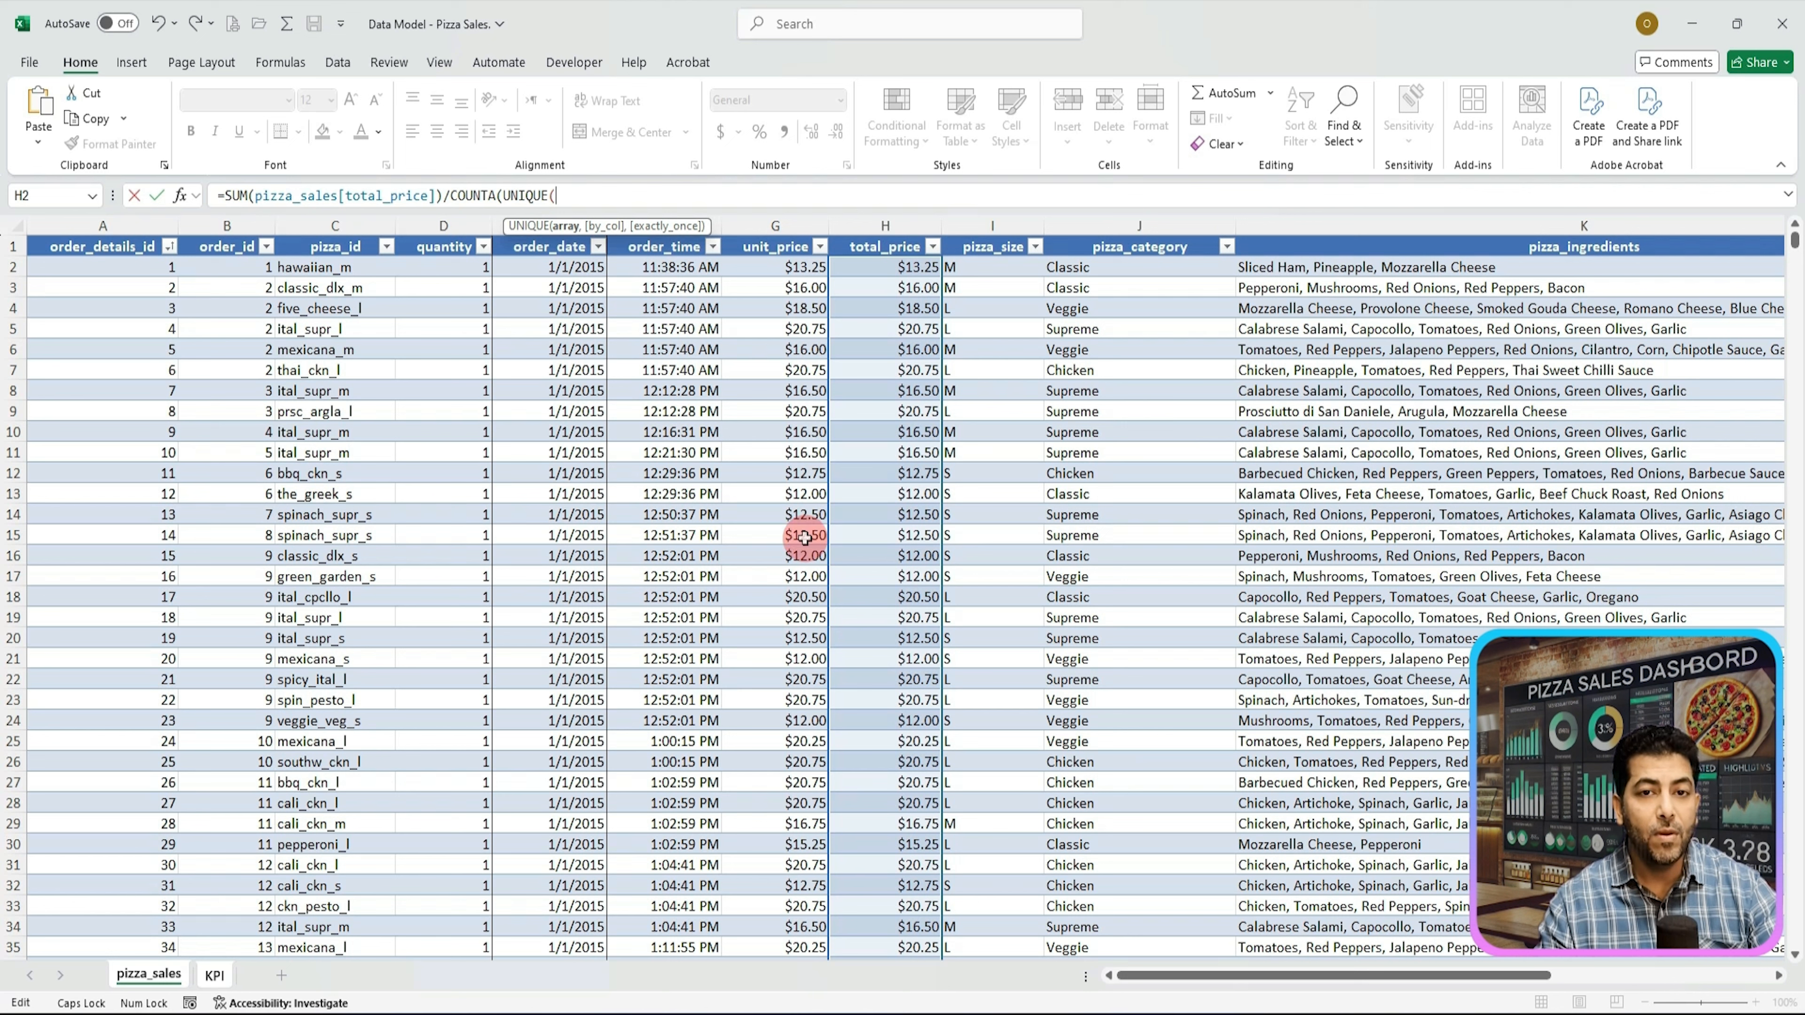
left_click(226, 232)
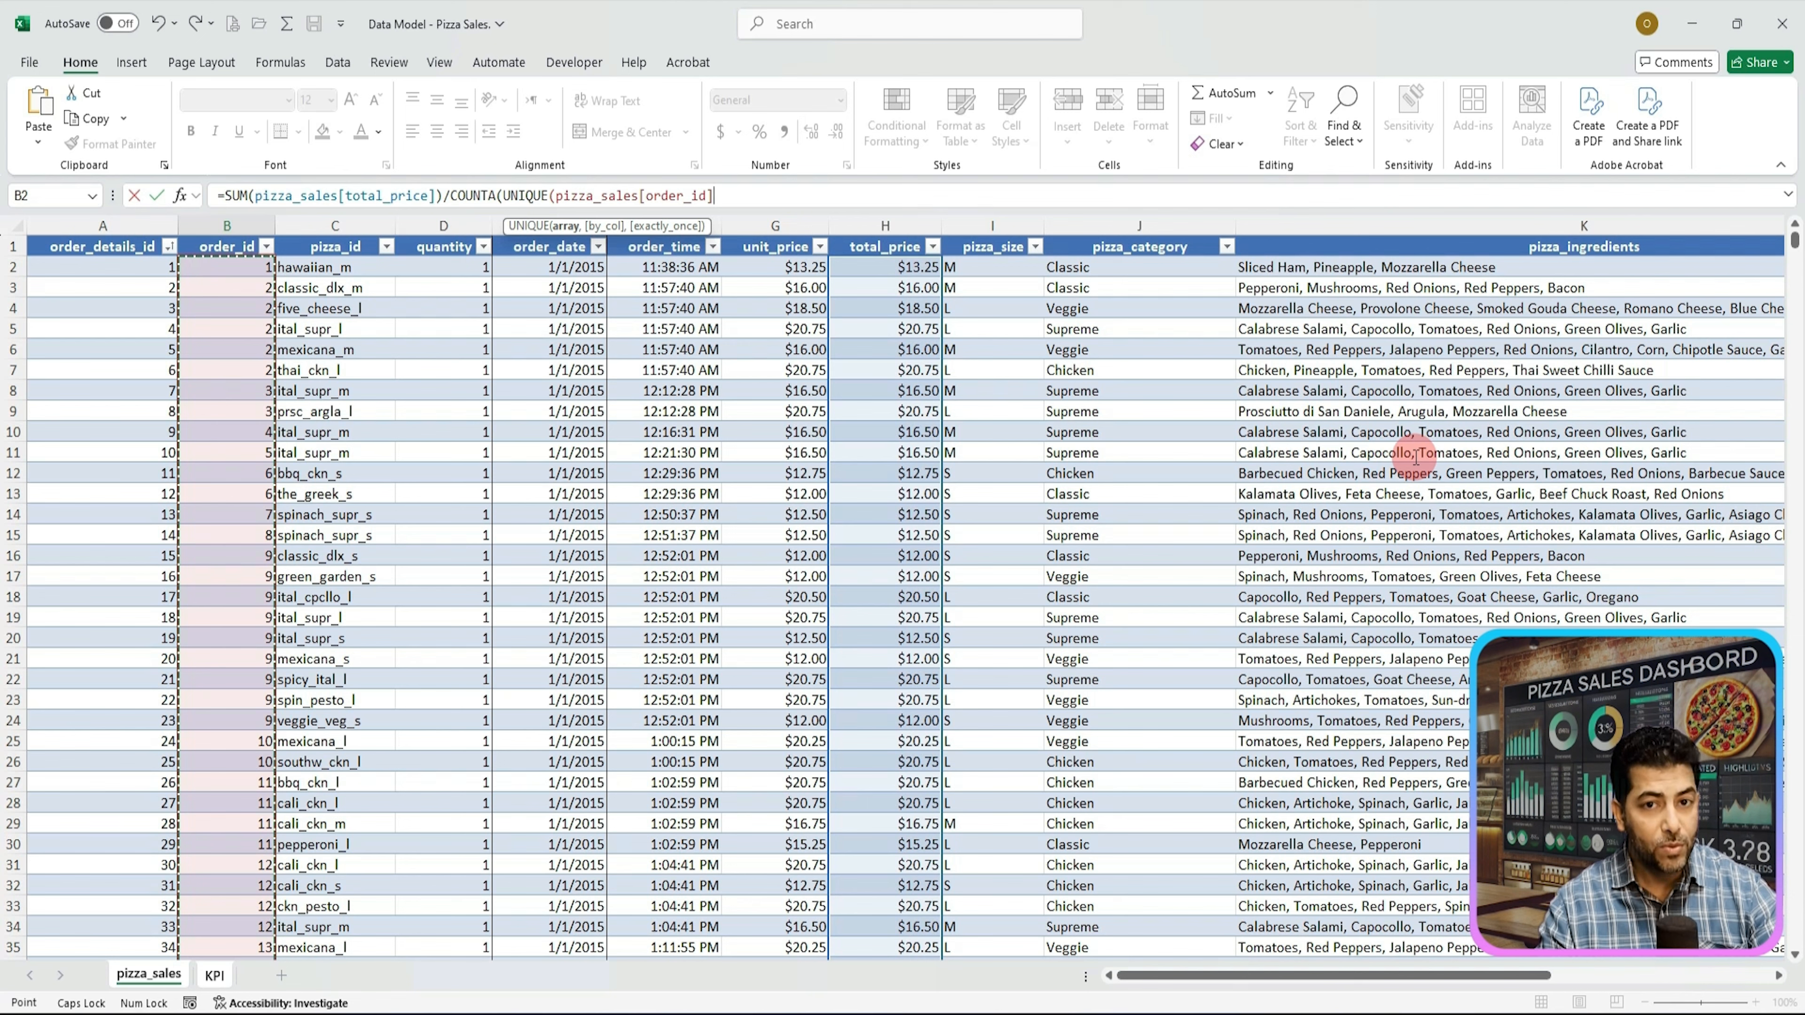
type(")")
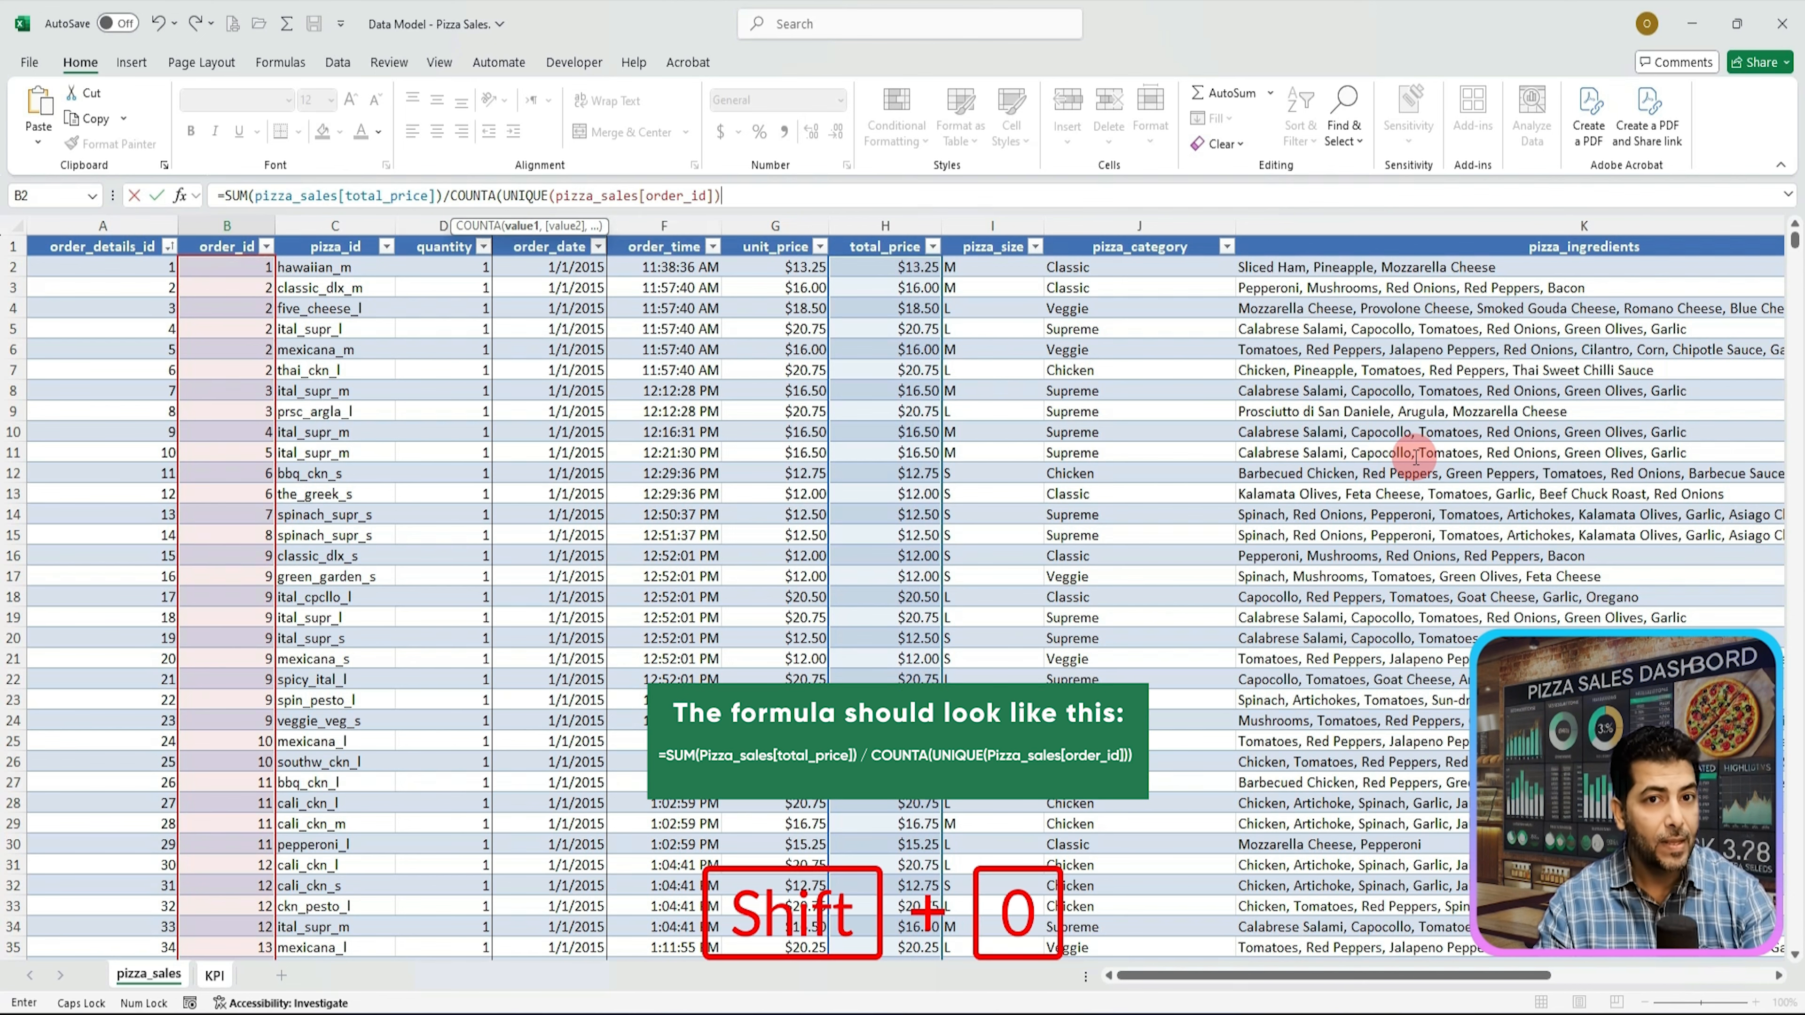
type(")")
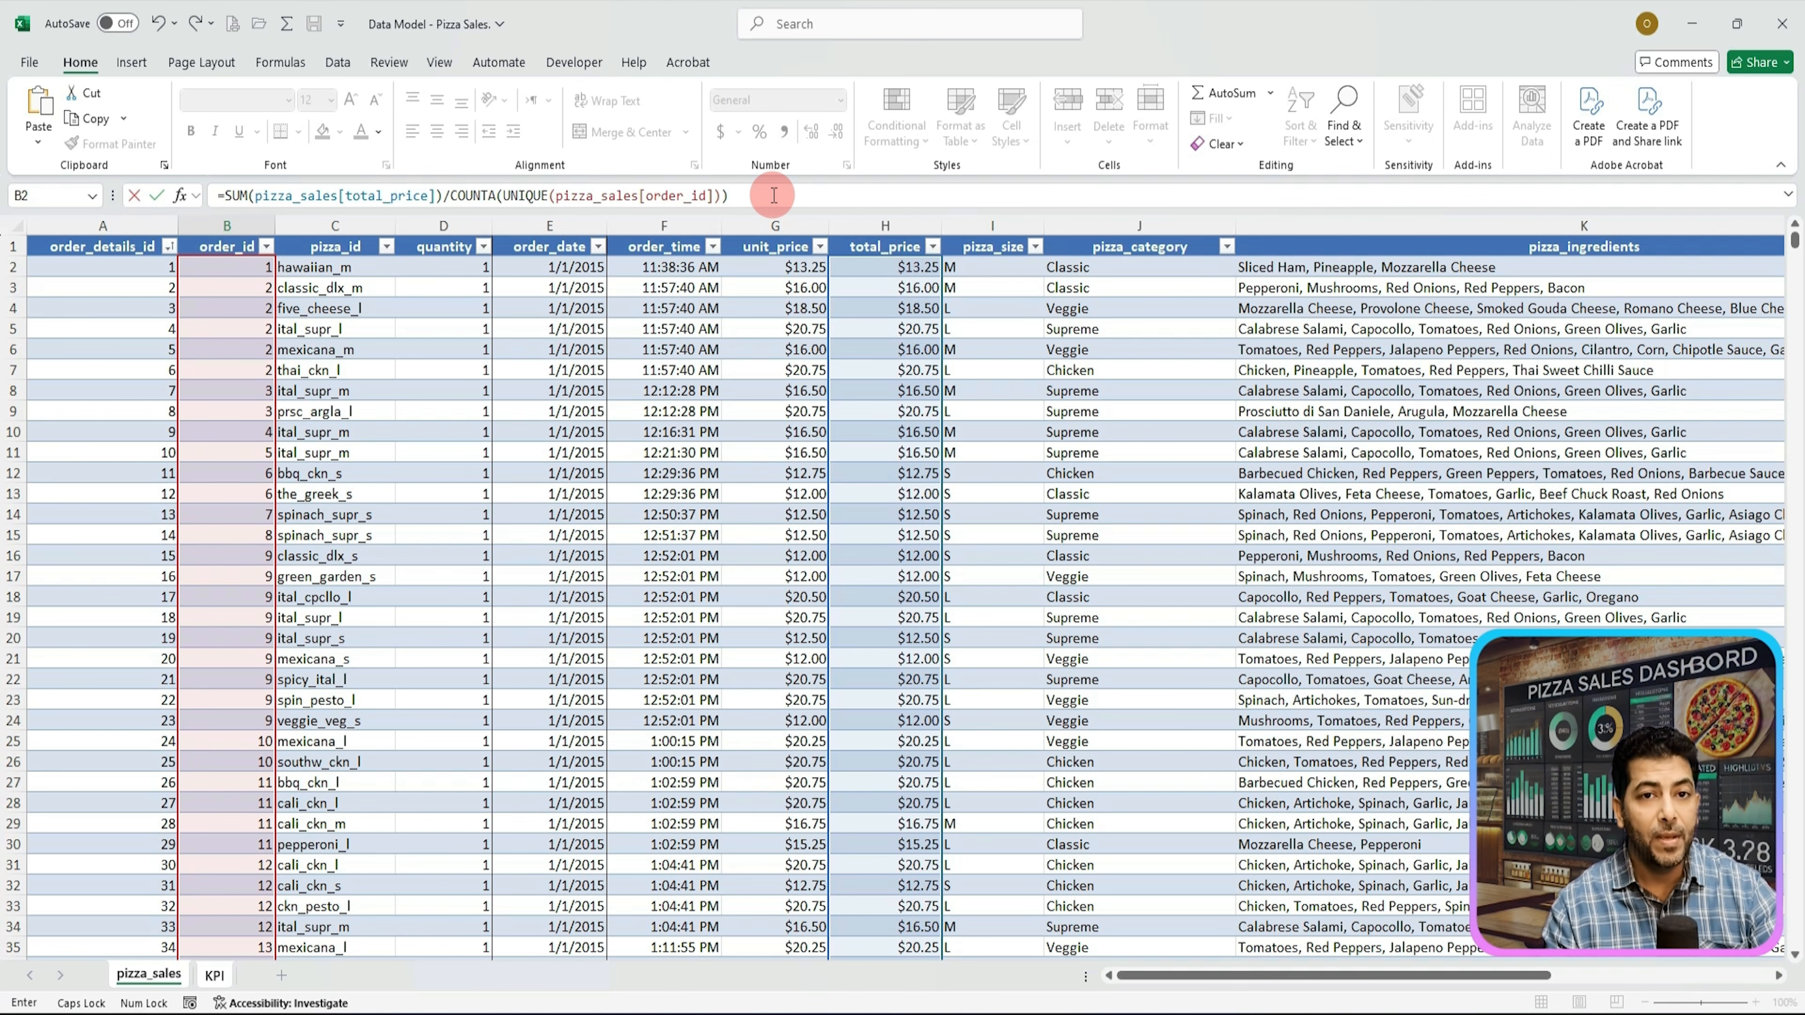
key("Return")
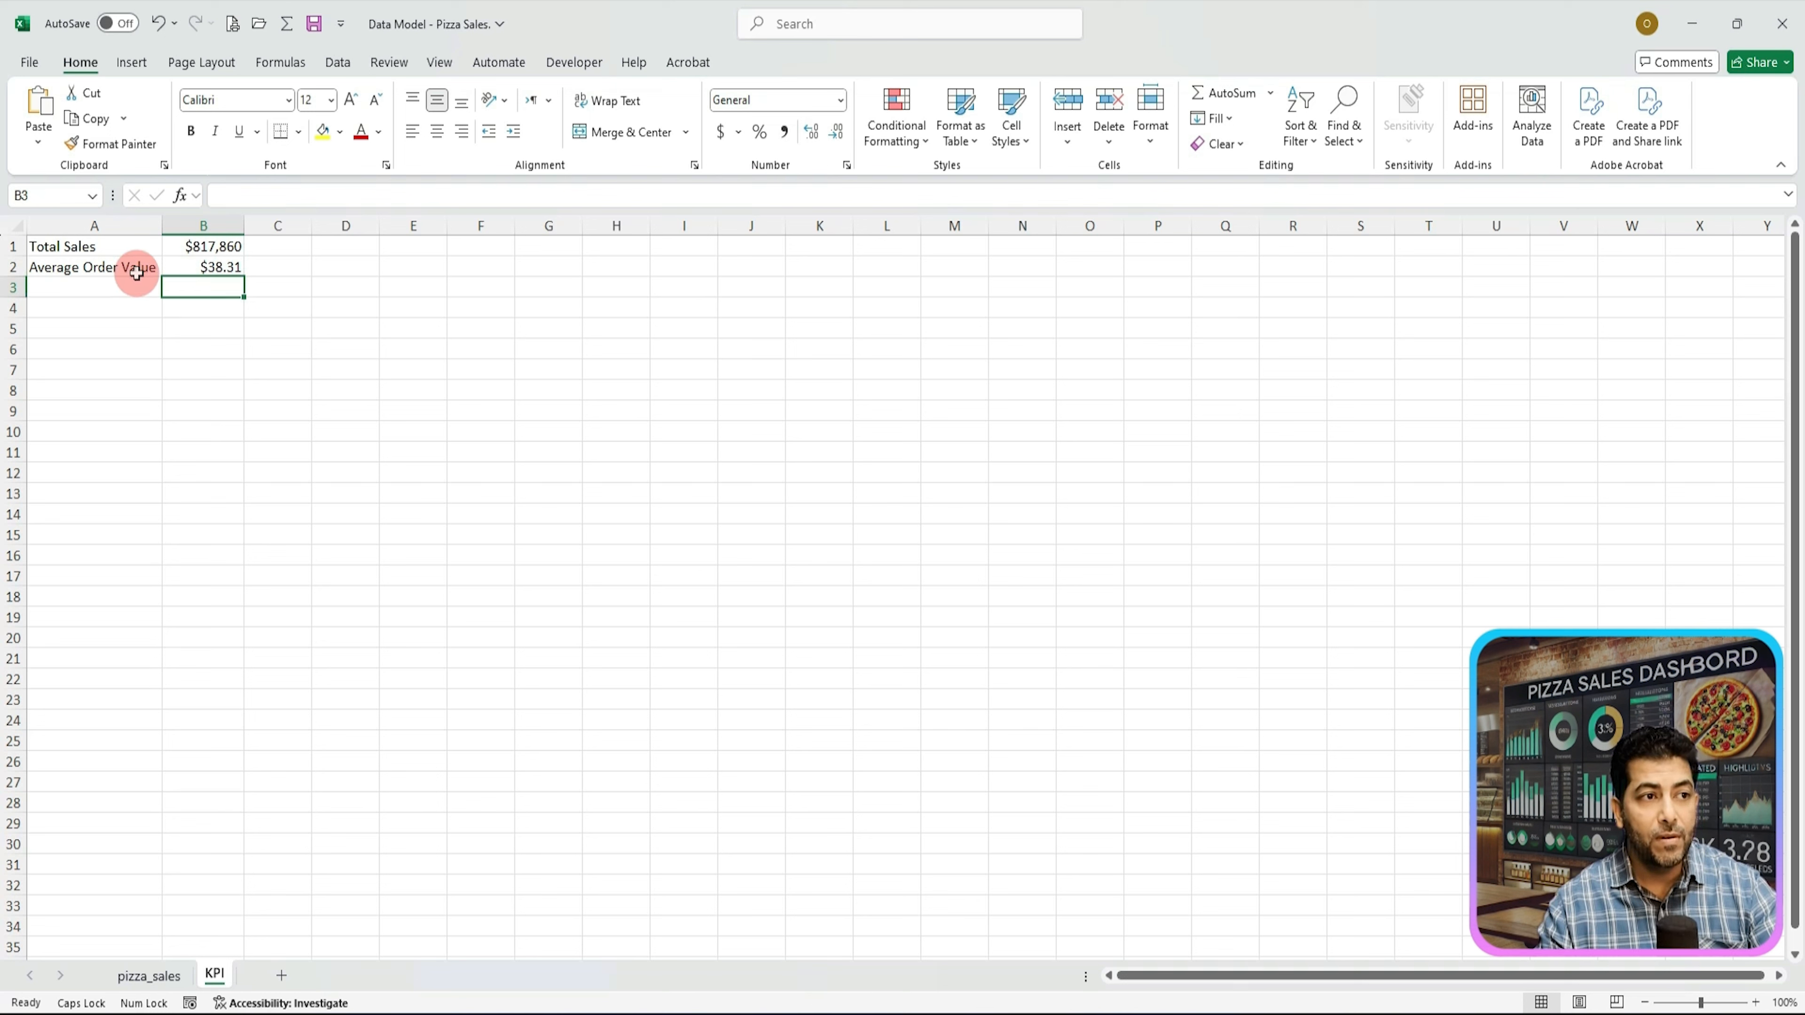
Step: Format the Average Order Value cell as currency with 0 decimal places
left_click(202, 268)
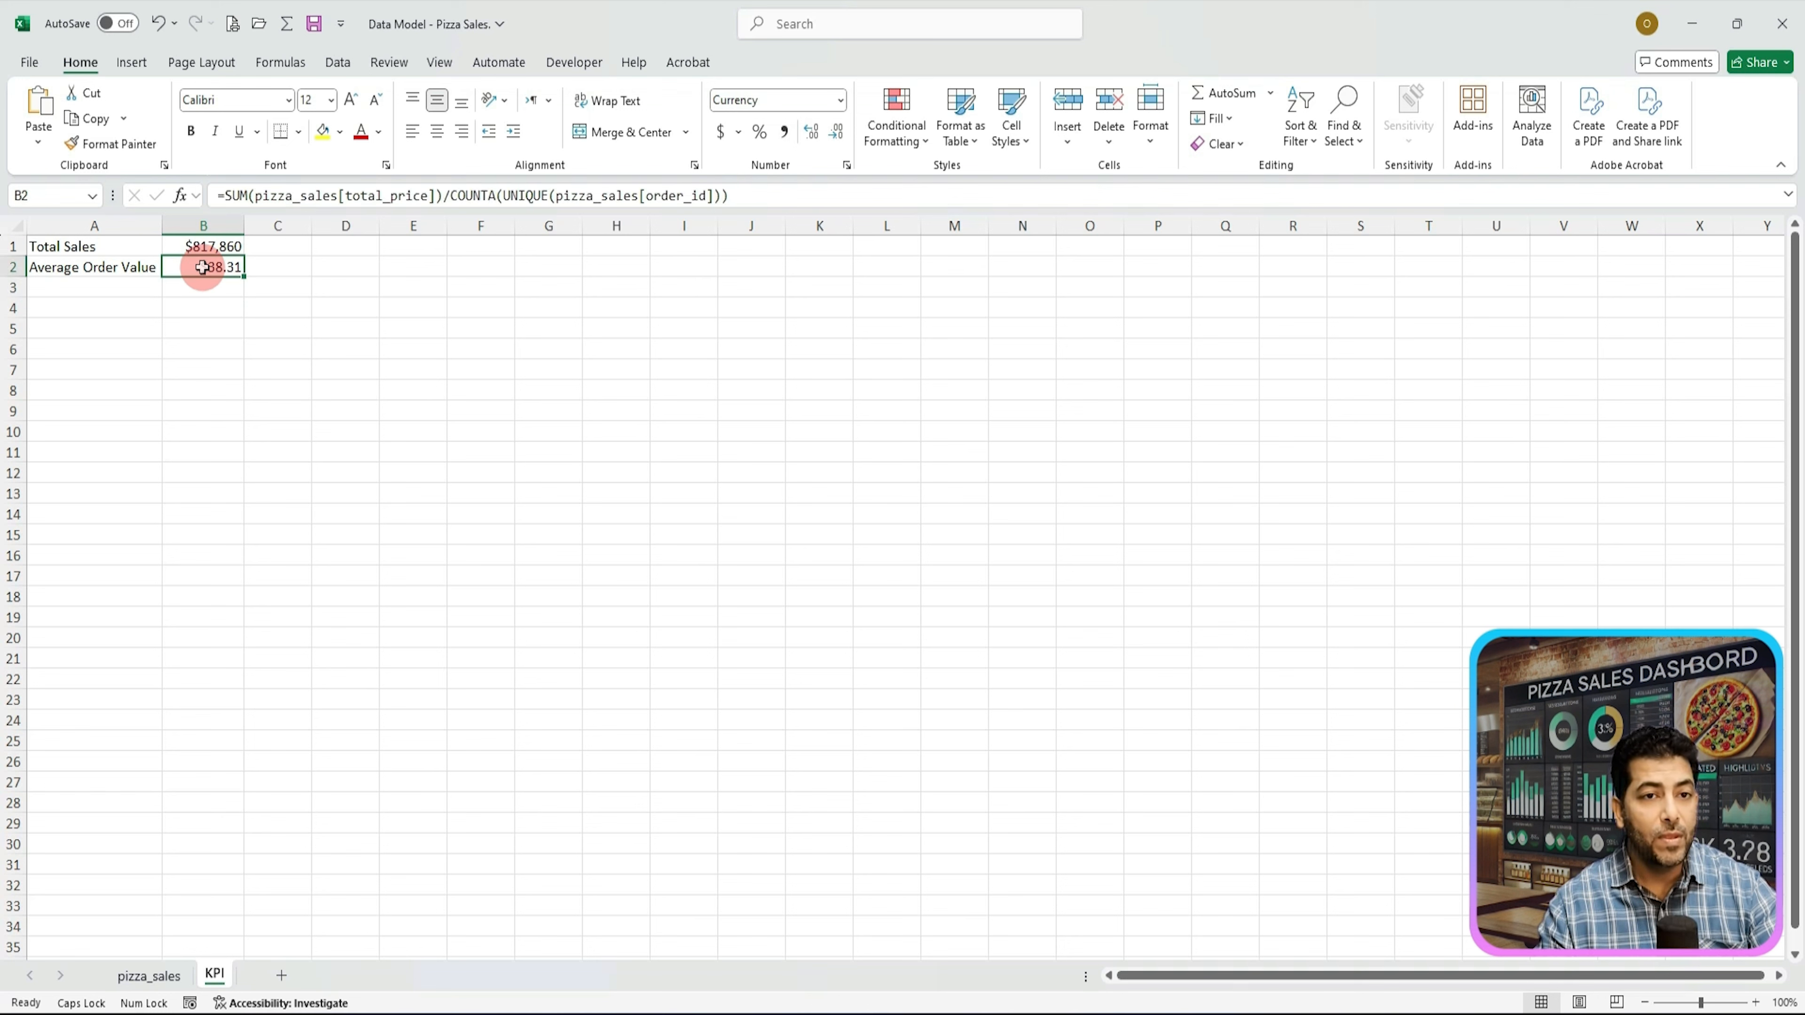
right_click(202, 268)
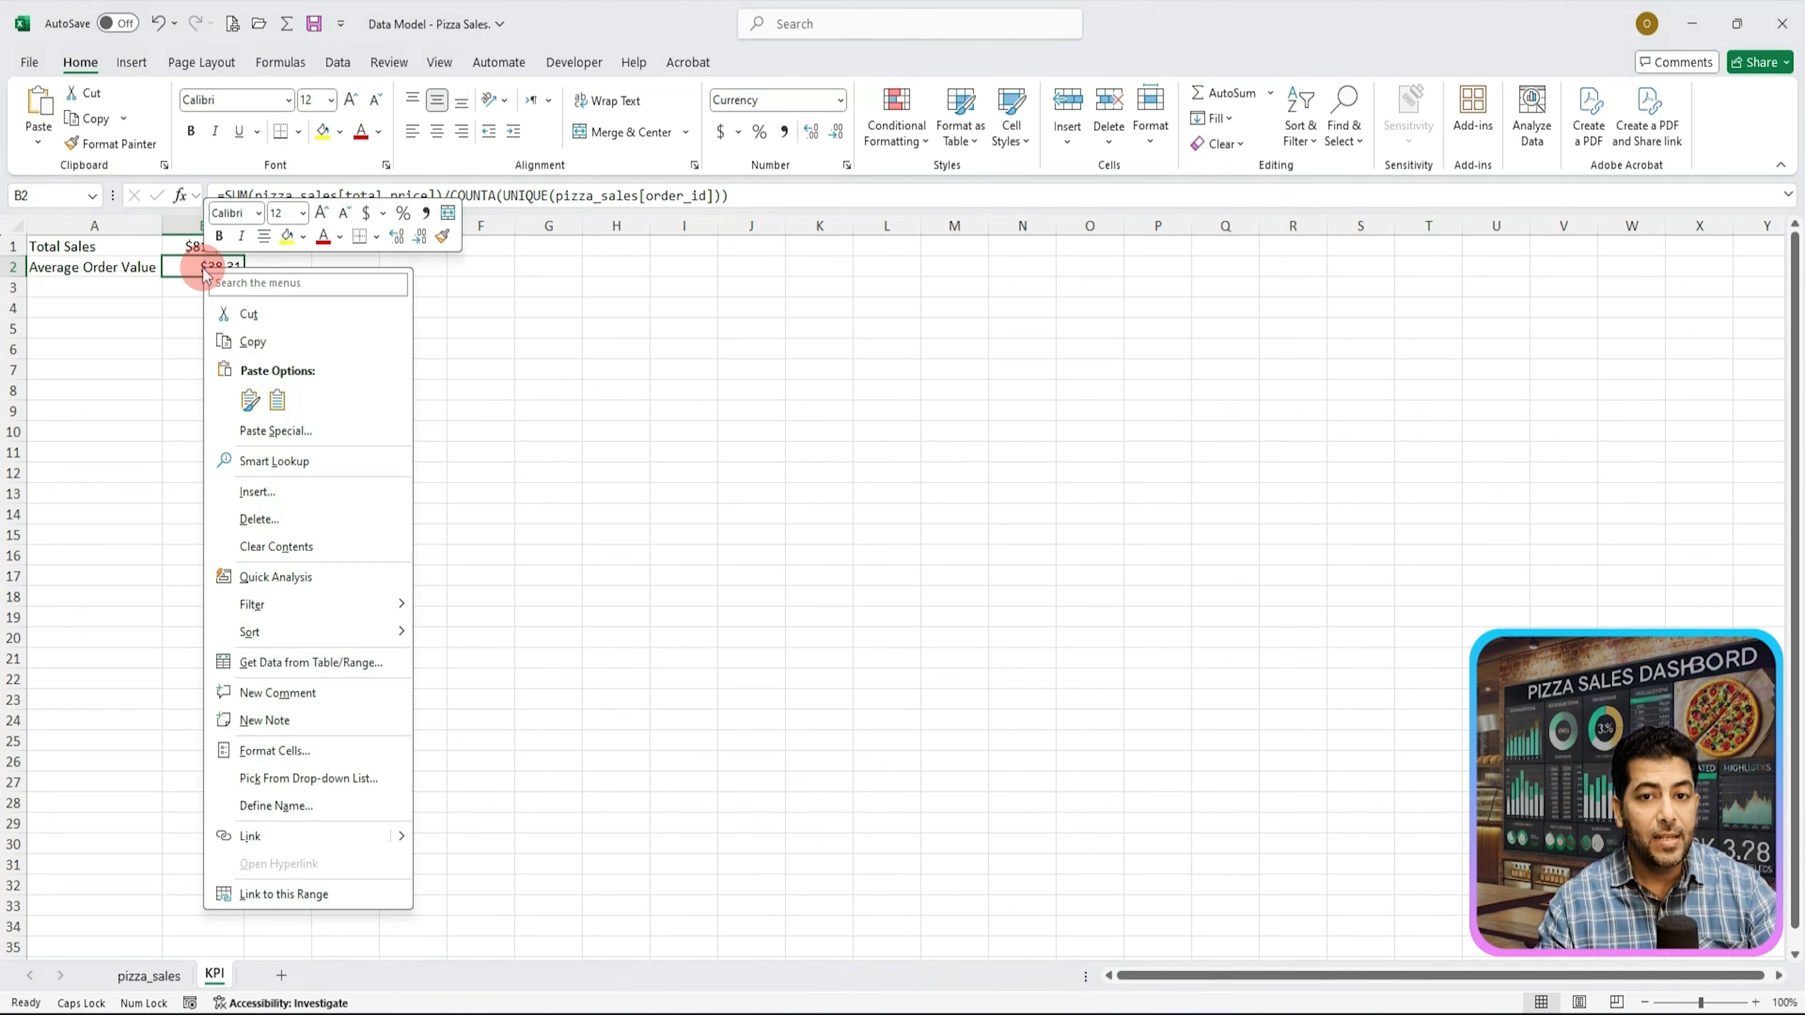
left_click(278, 751)
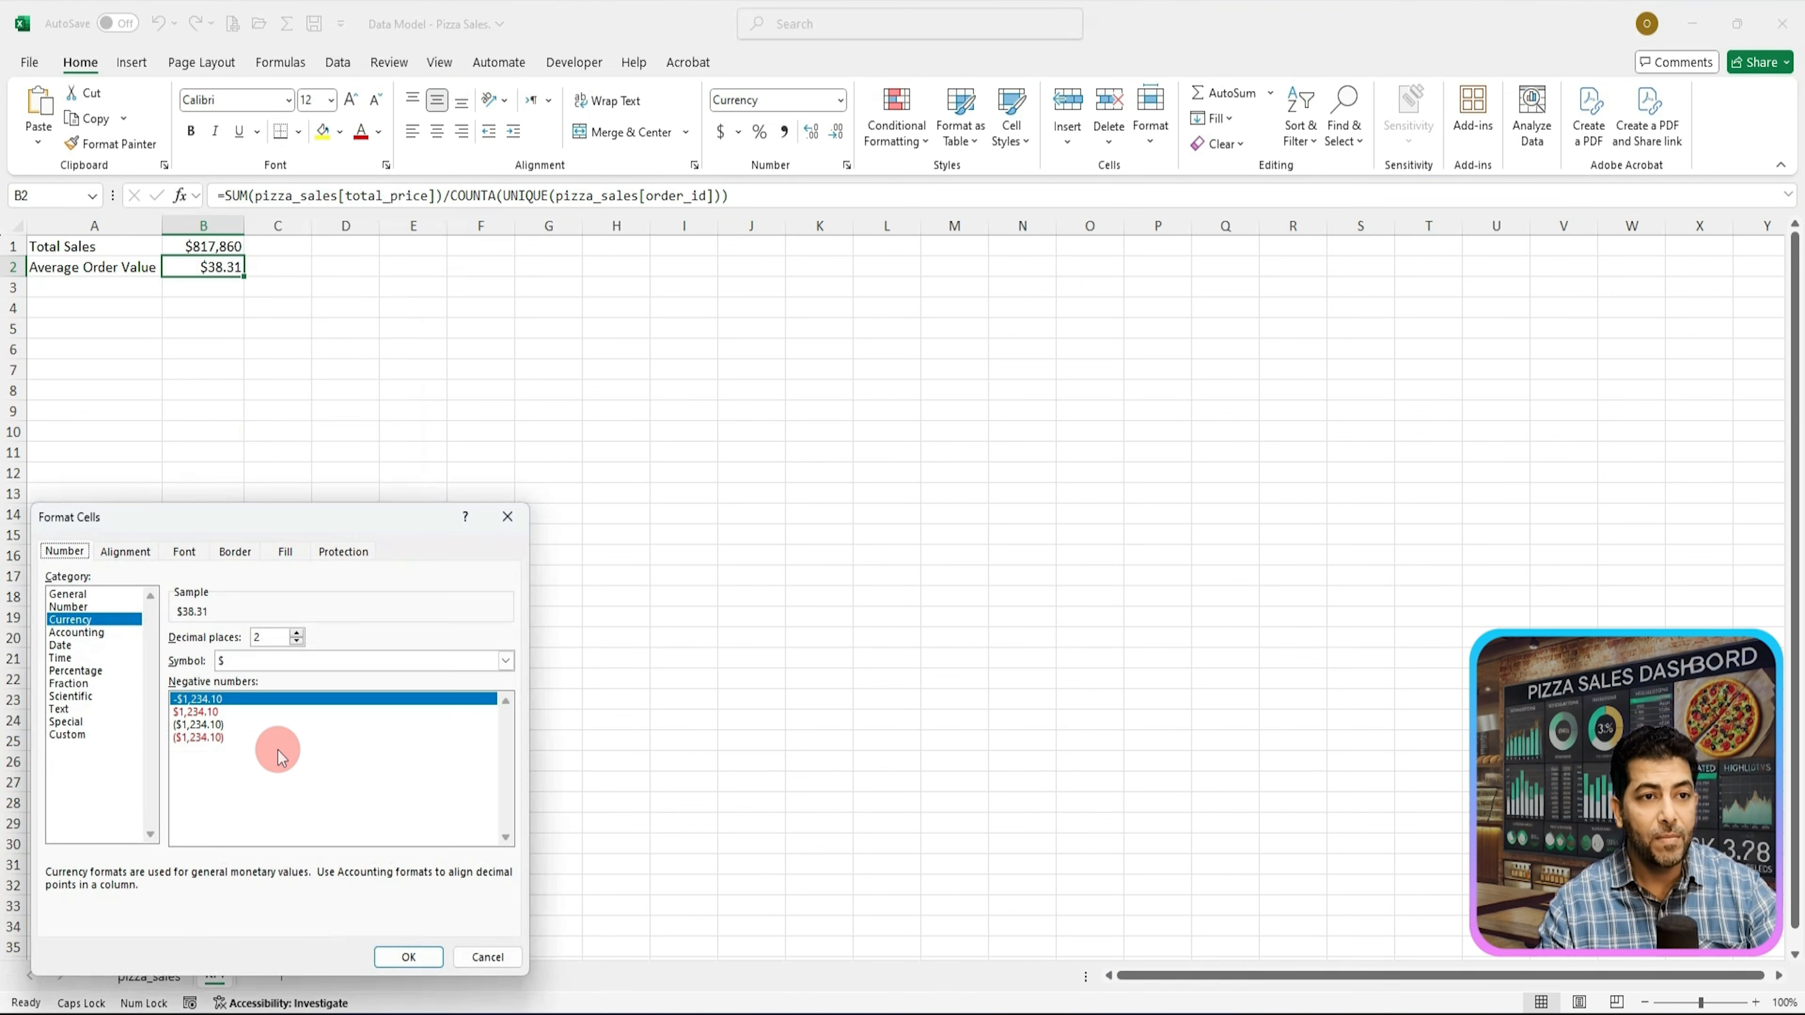
left_click_drag(311, 516, 608, 307)
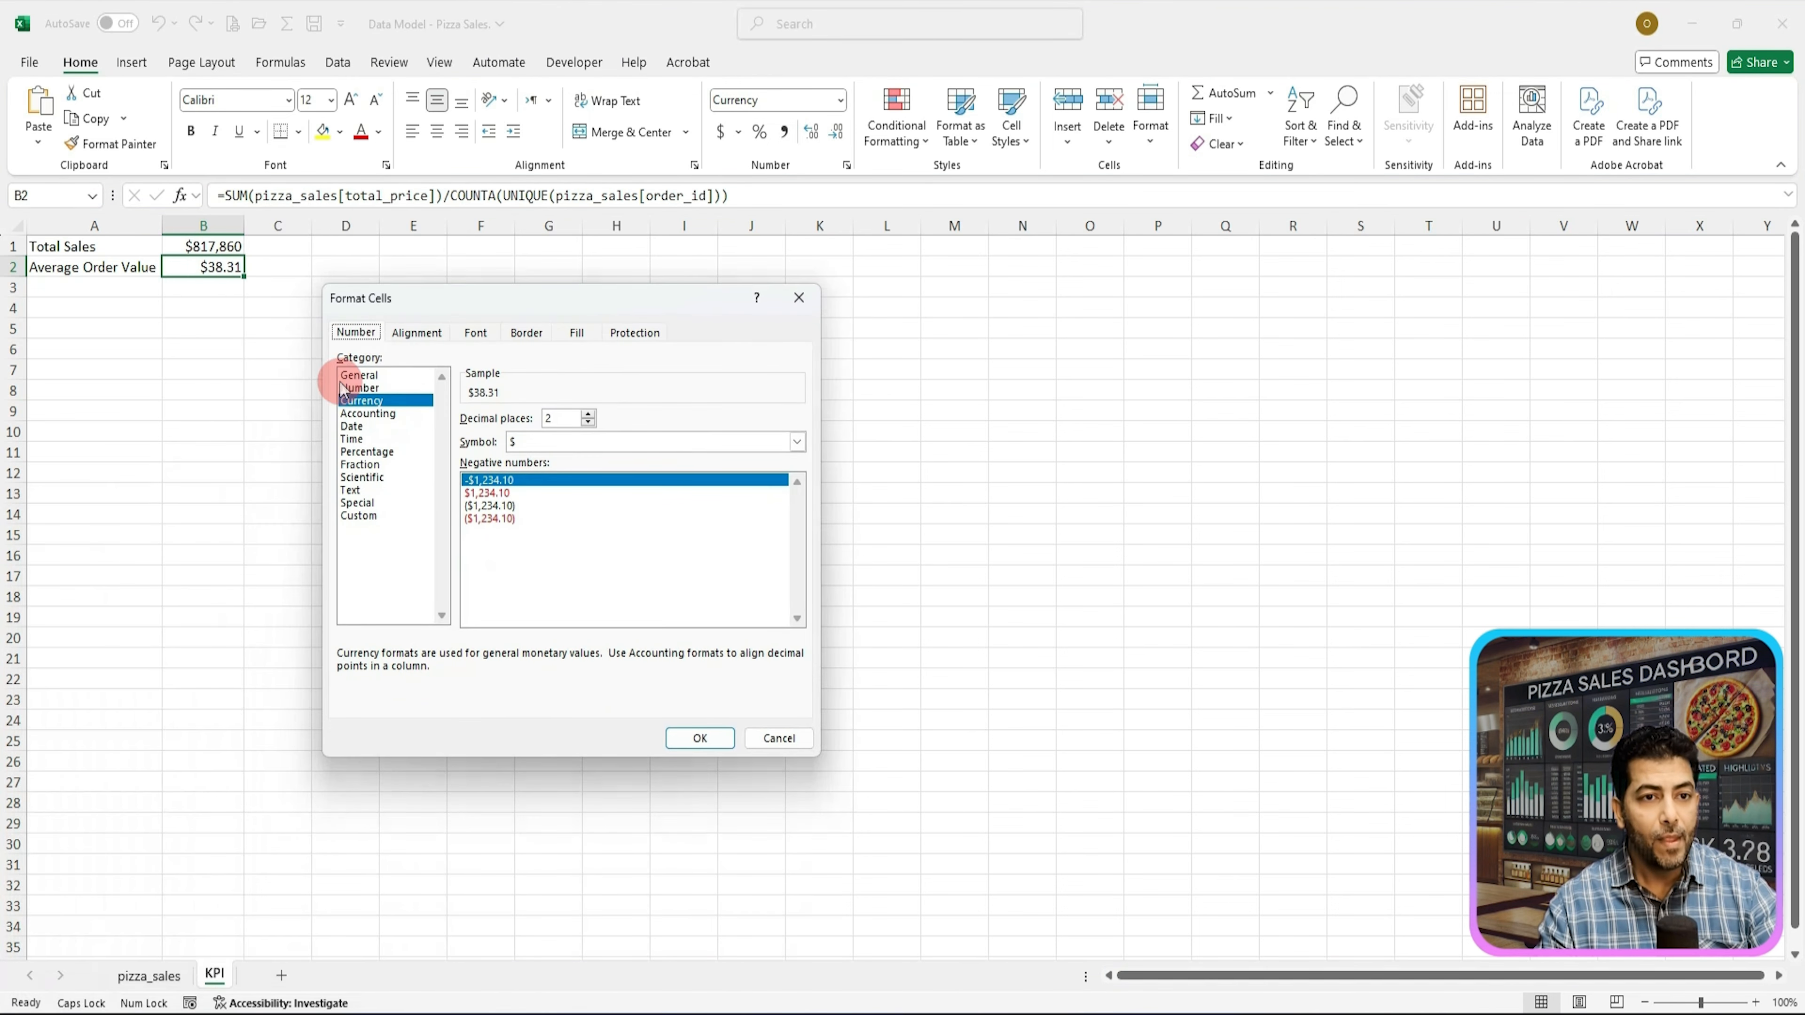
left_click(589, 422)
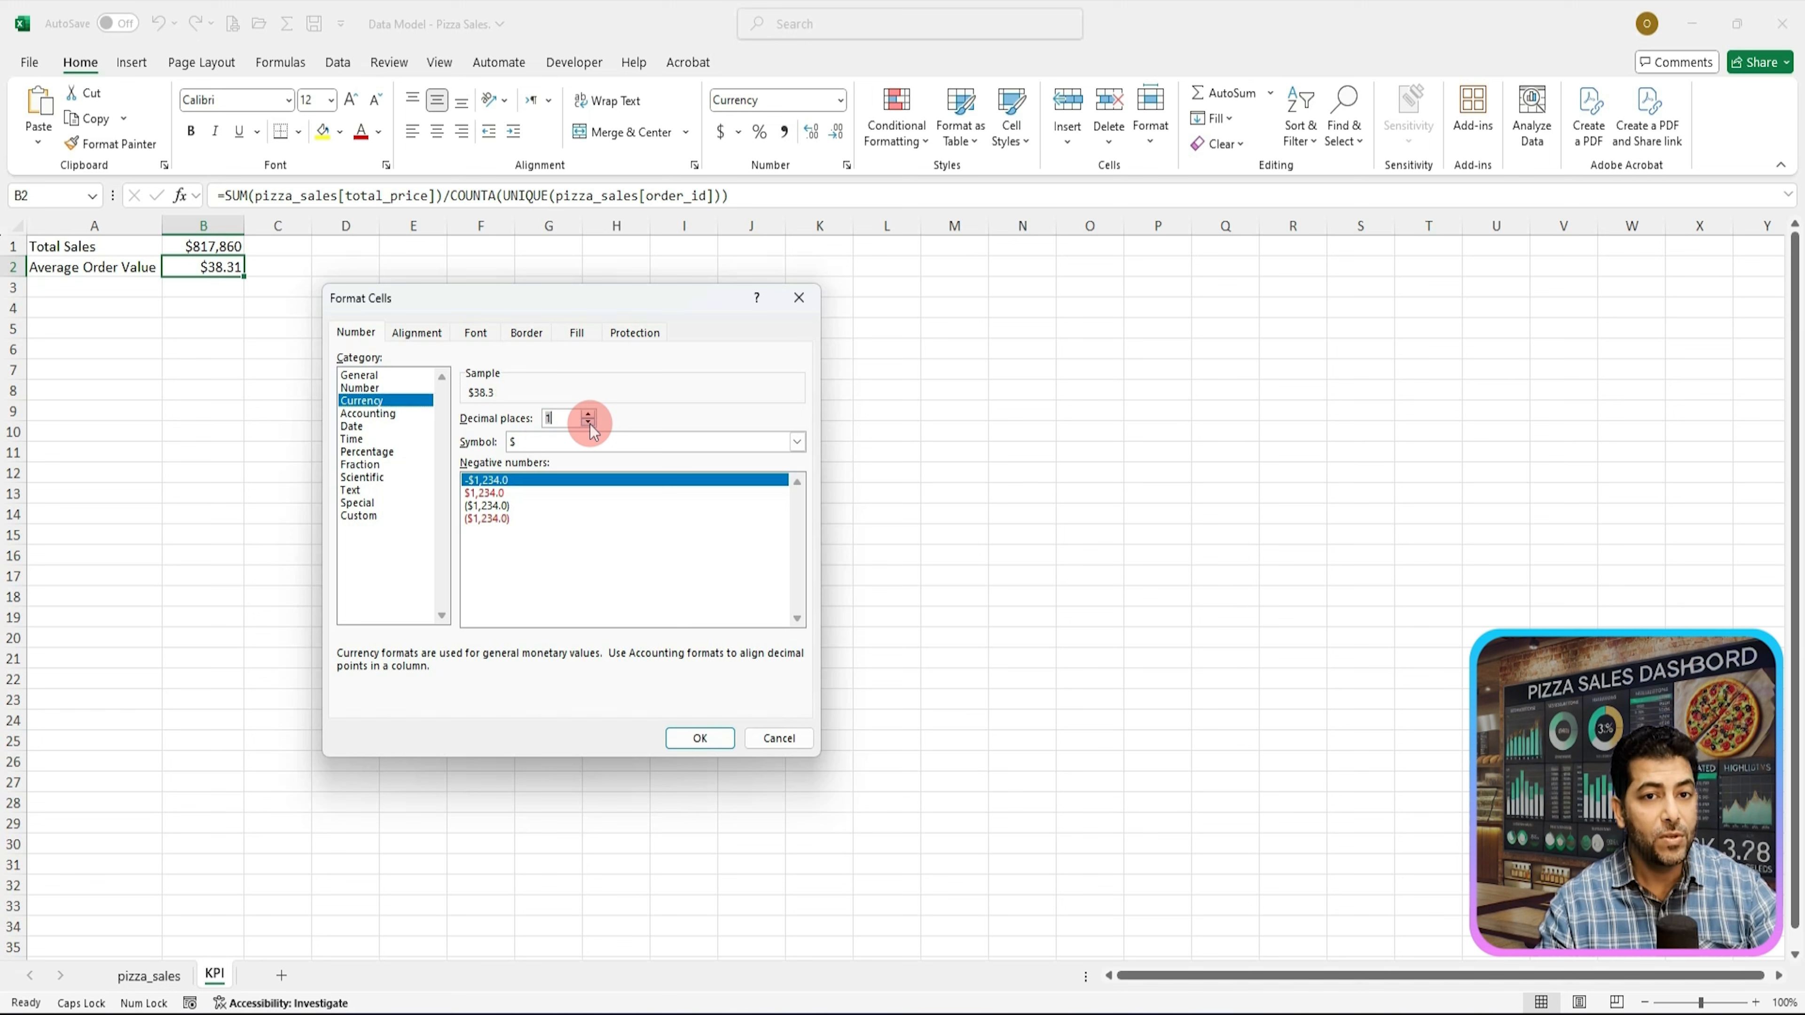
left_click(589, 422)
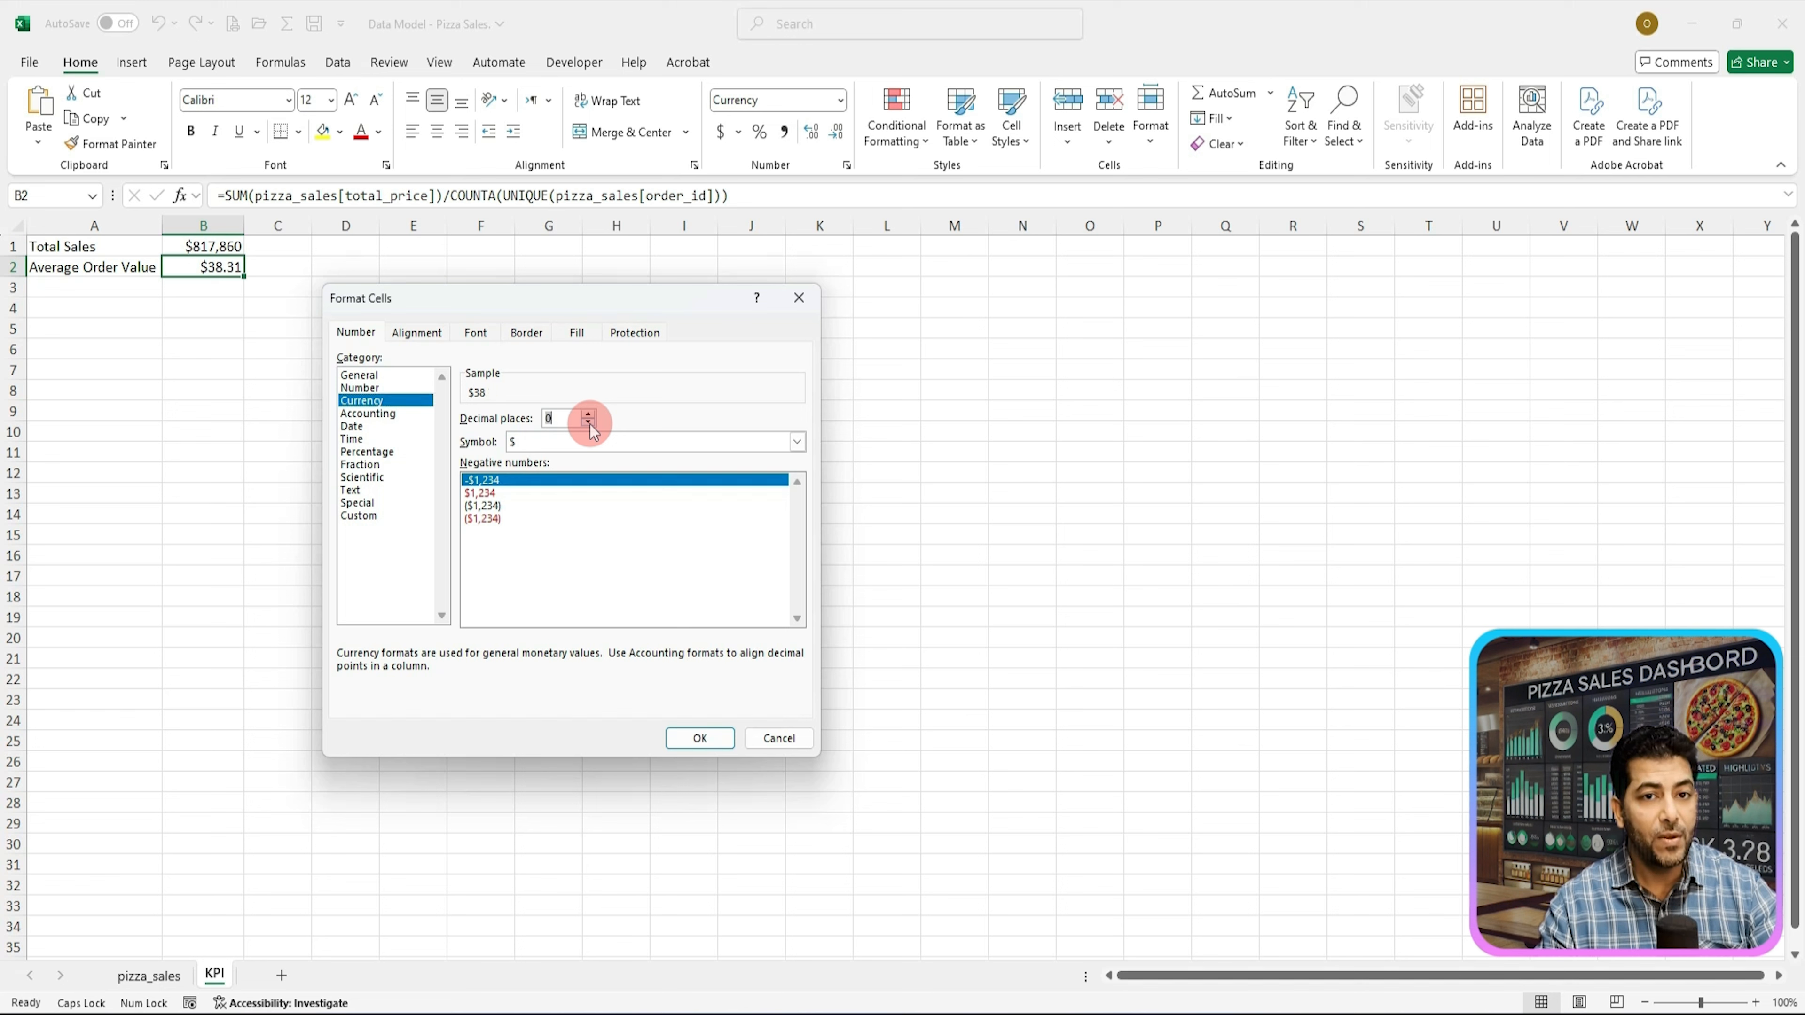
left_click(698, 735)
Step: Paste the label Total Pizzas Sold into cell A3
left_click(100, 289)
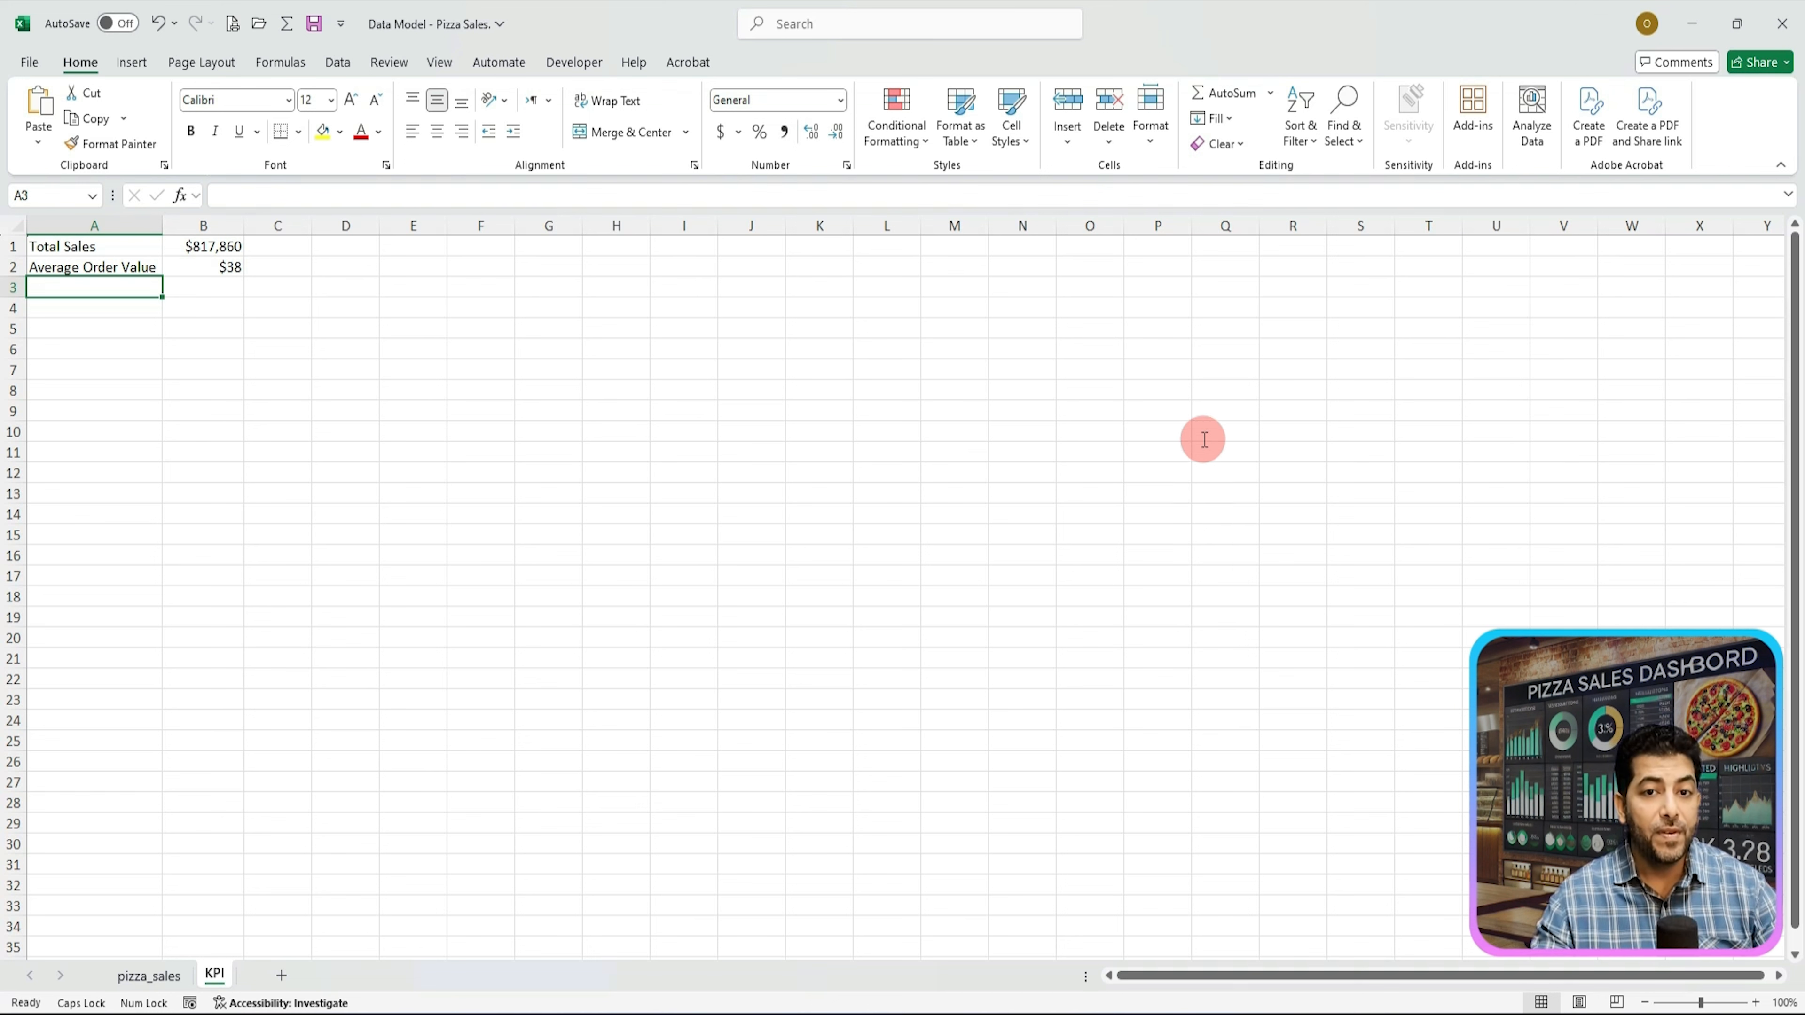
left_click(1397, 618)
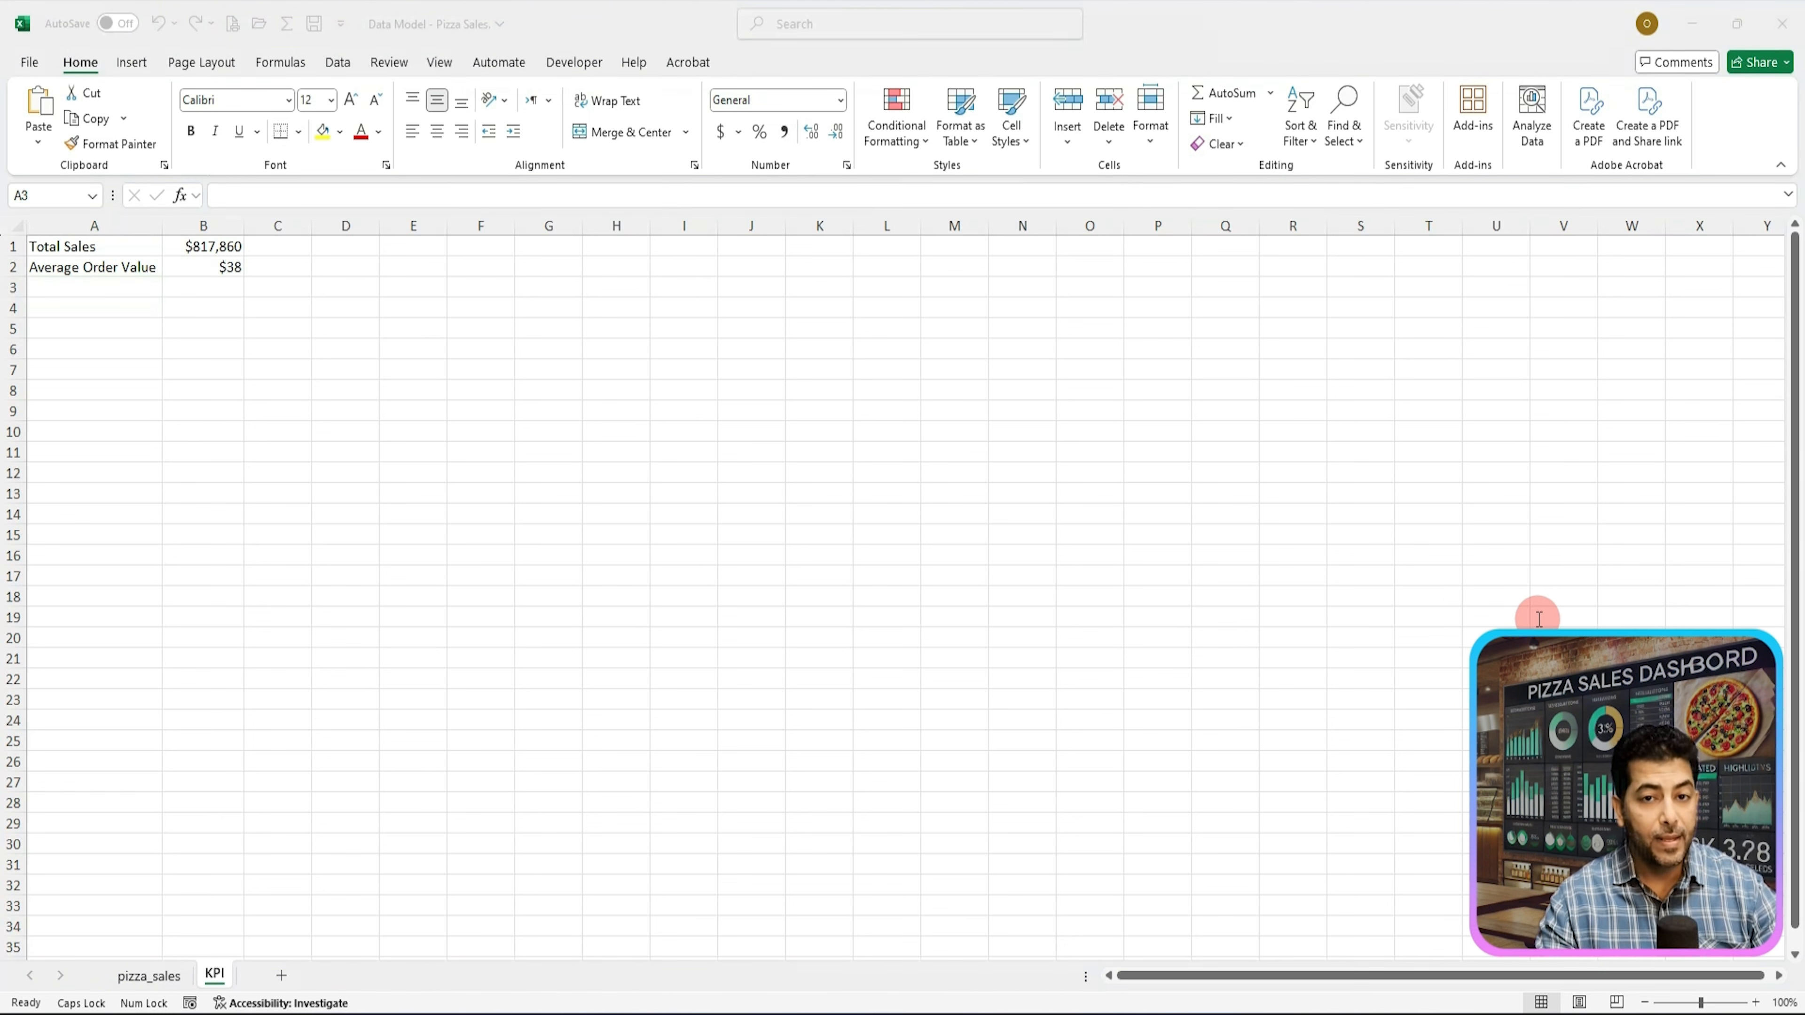
key("ctrl+c")
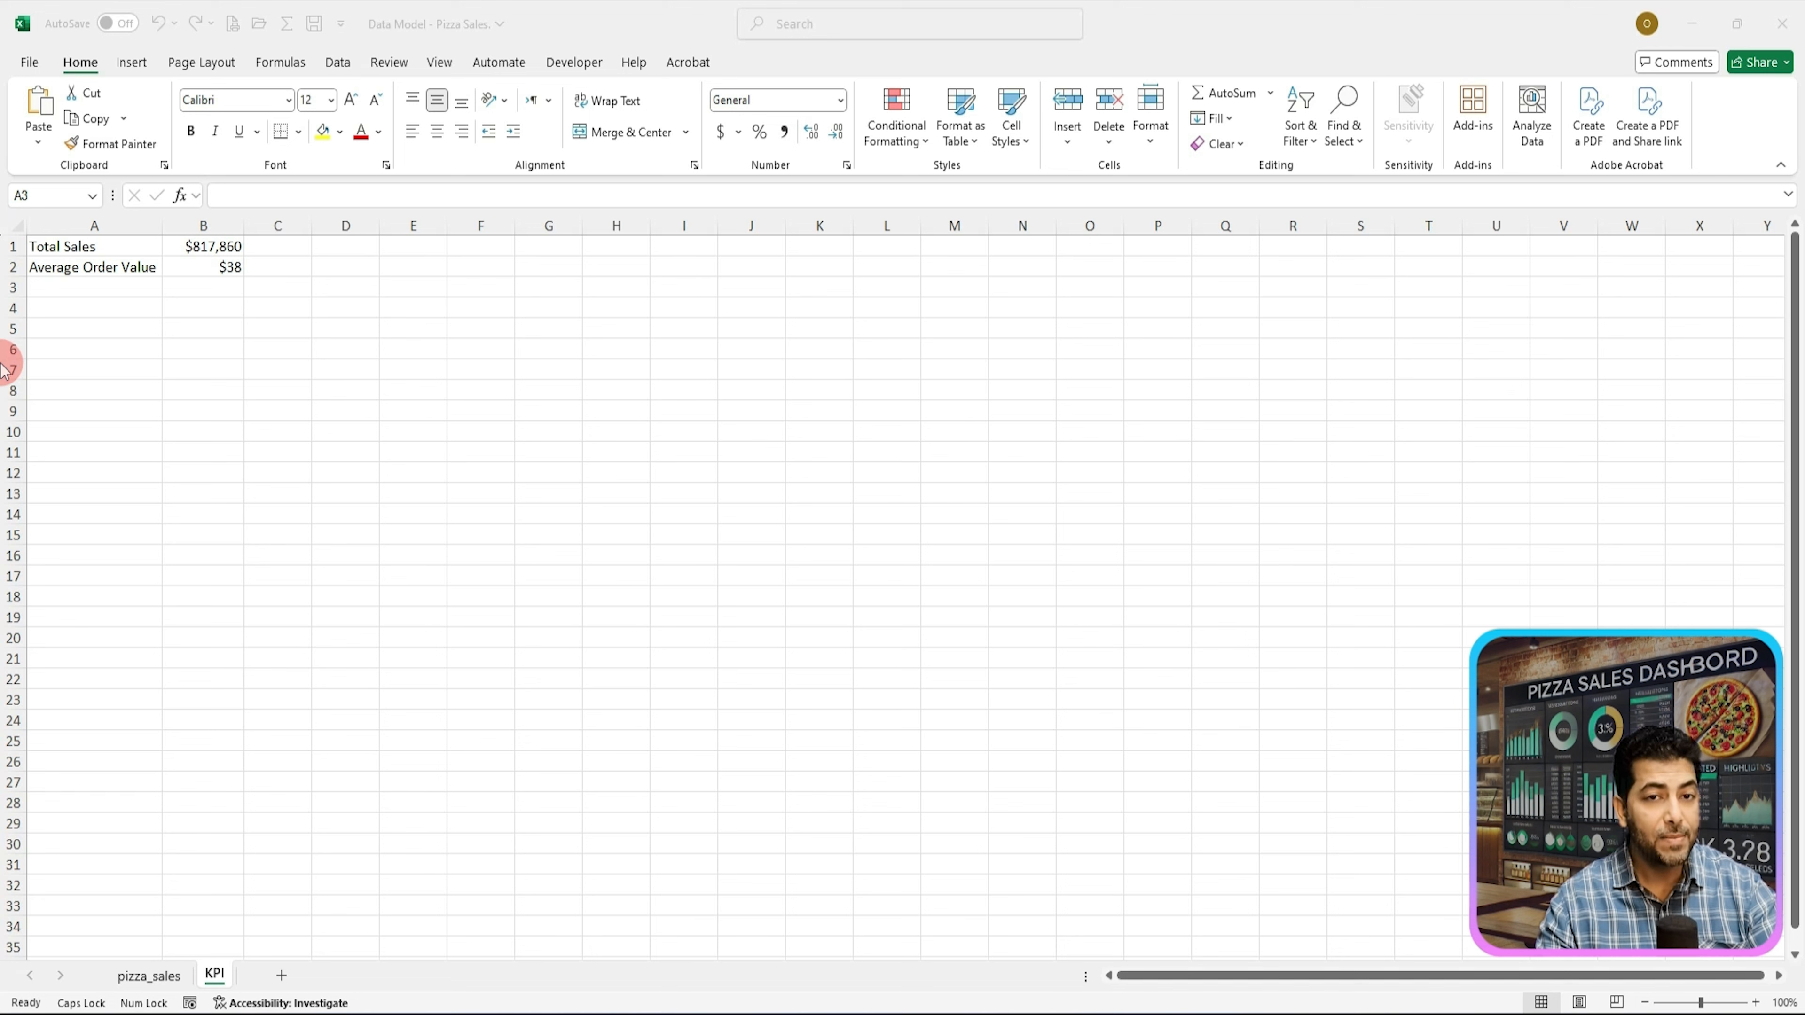
left_click(57, 285)
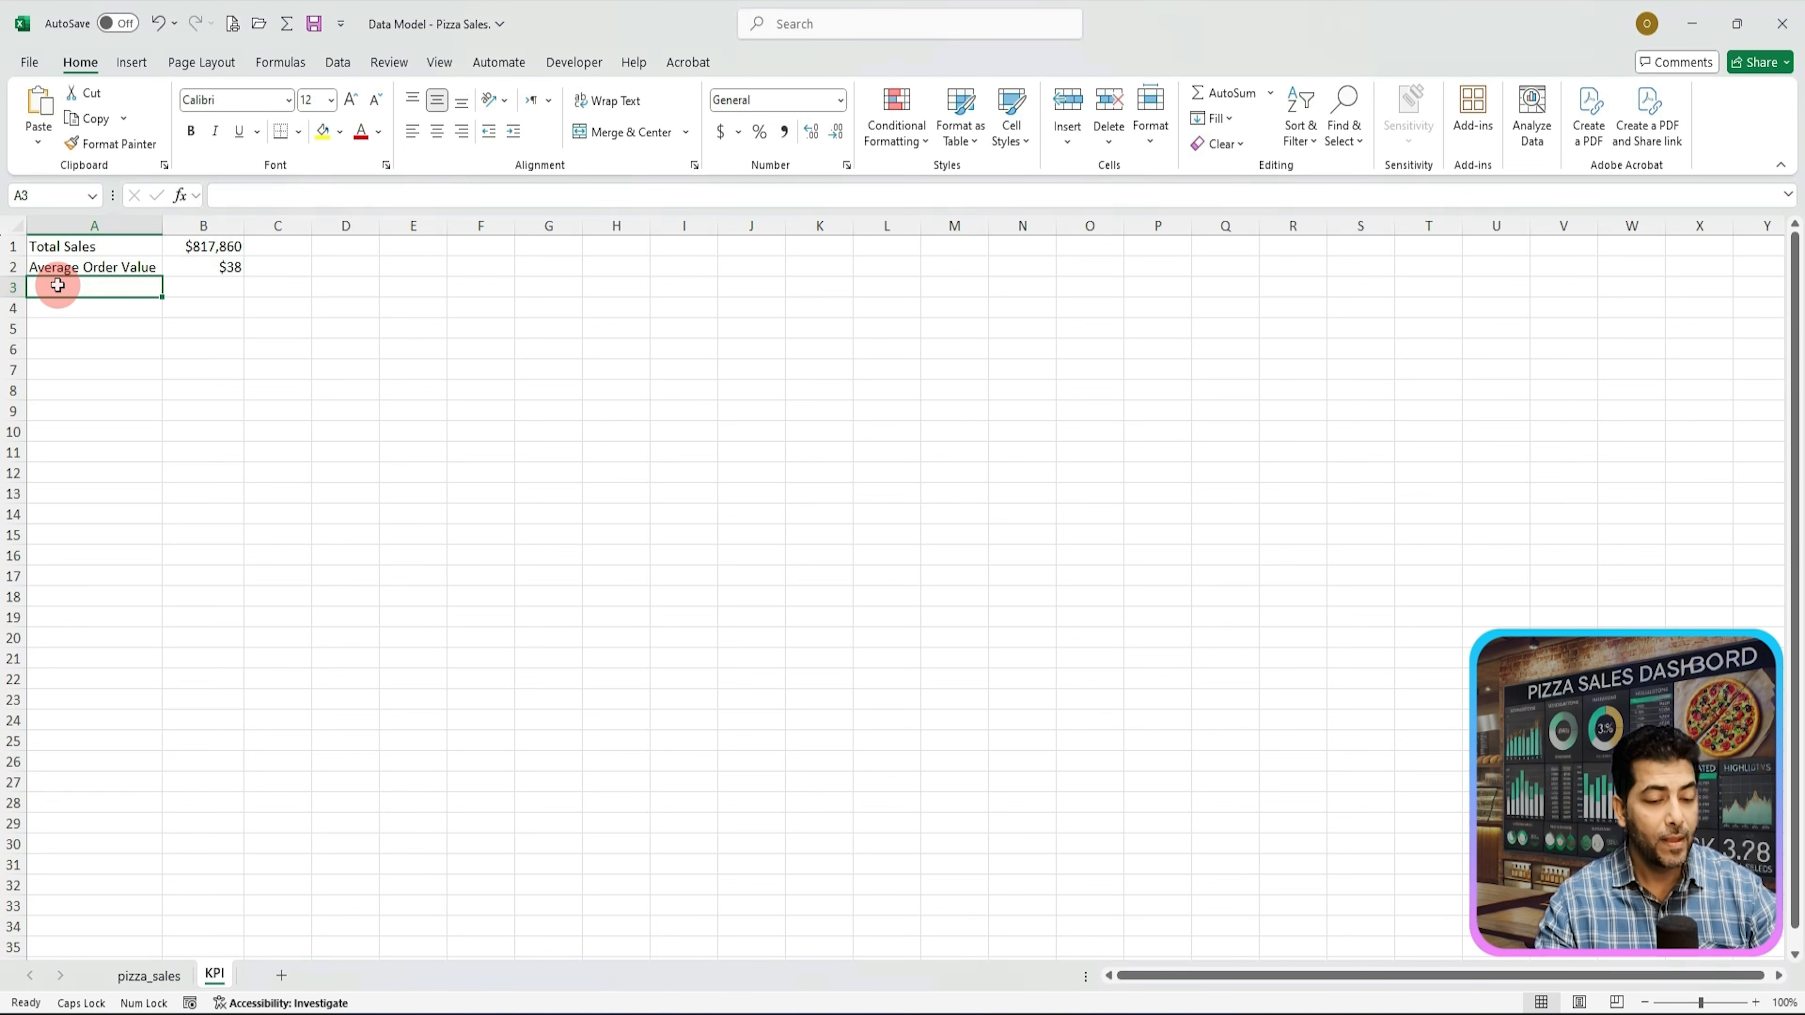
key("ctrl+v")
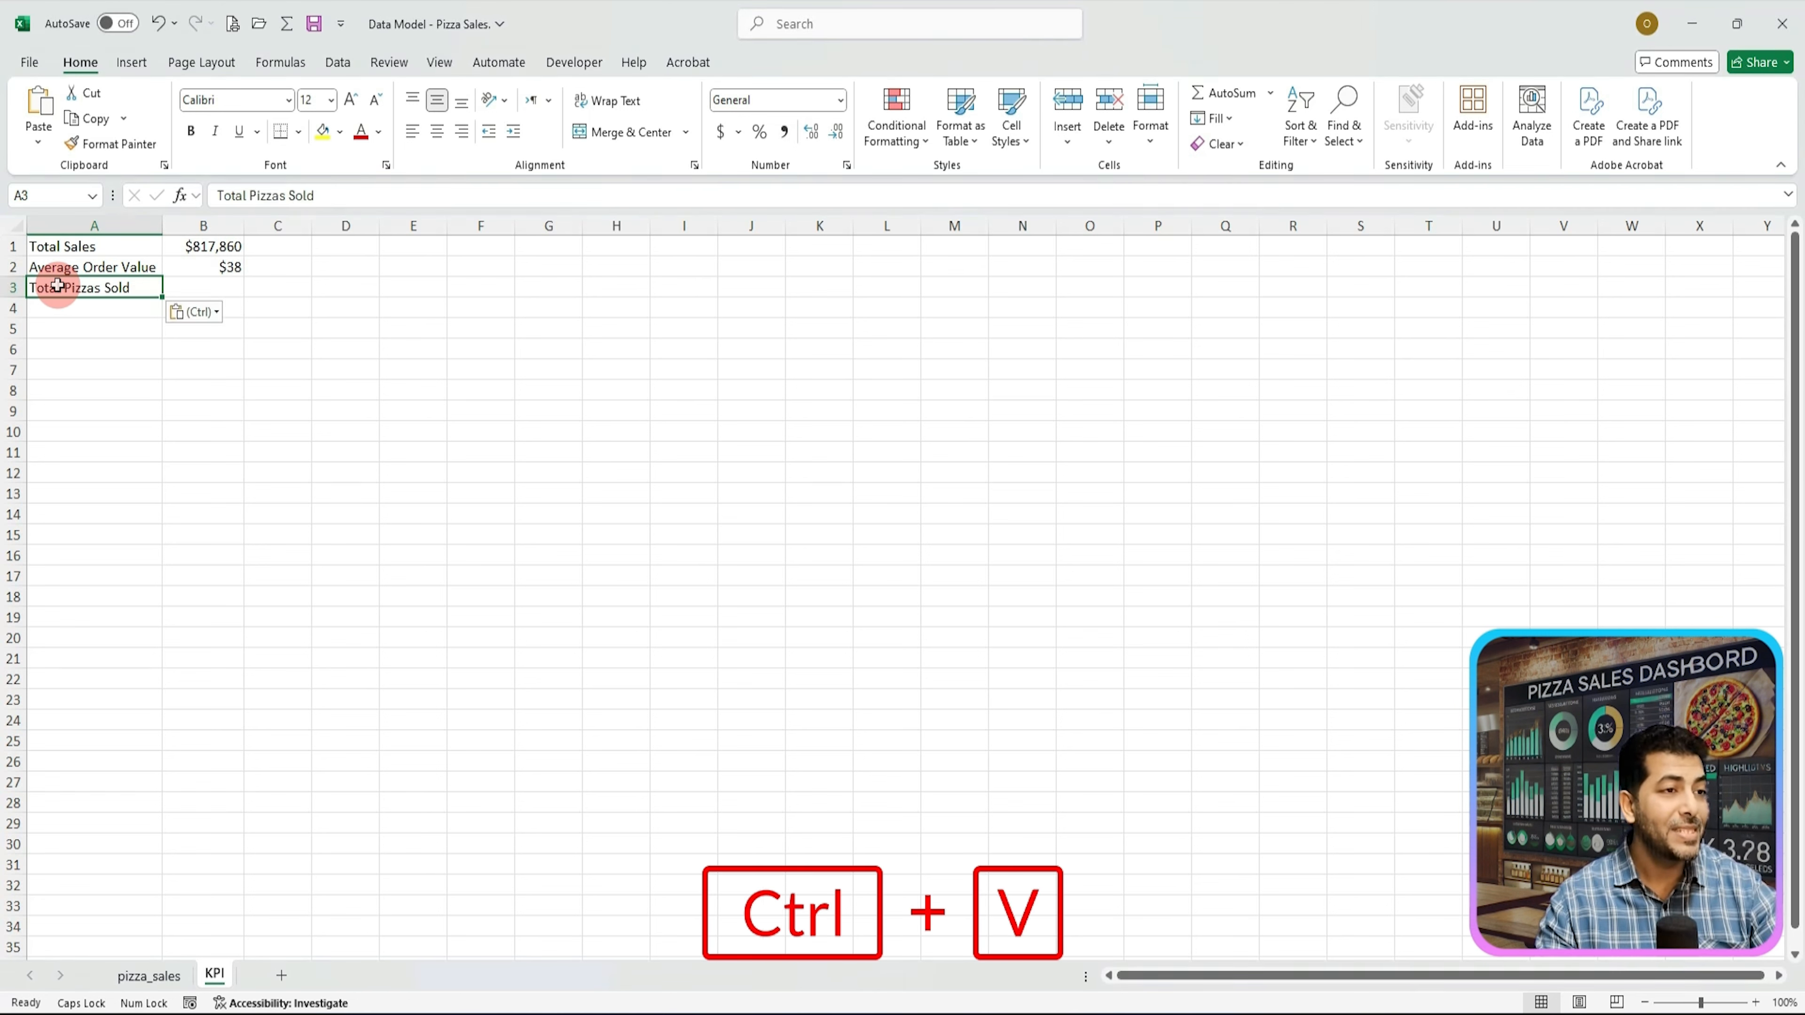
Step: Enter =SUM(pizza_sales[quantity]) in B3 to total the quantity column
left_click(198, 287)
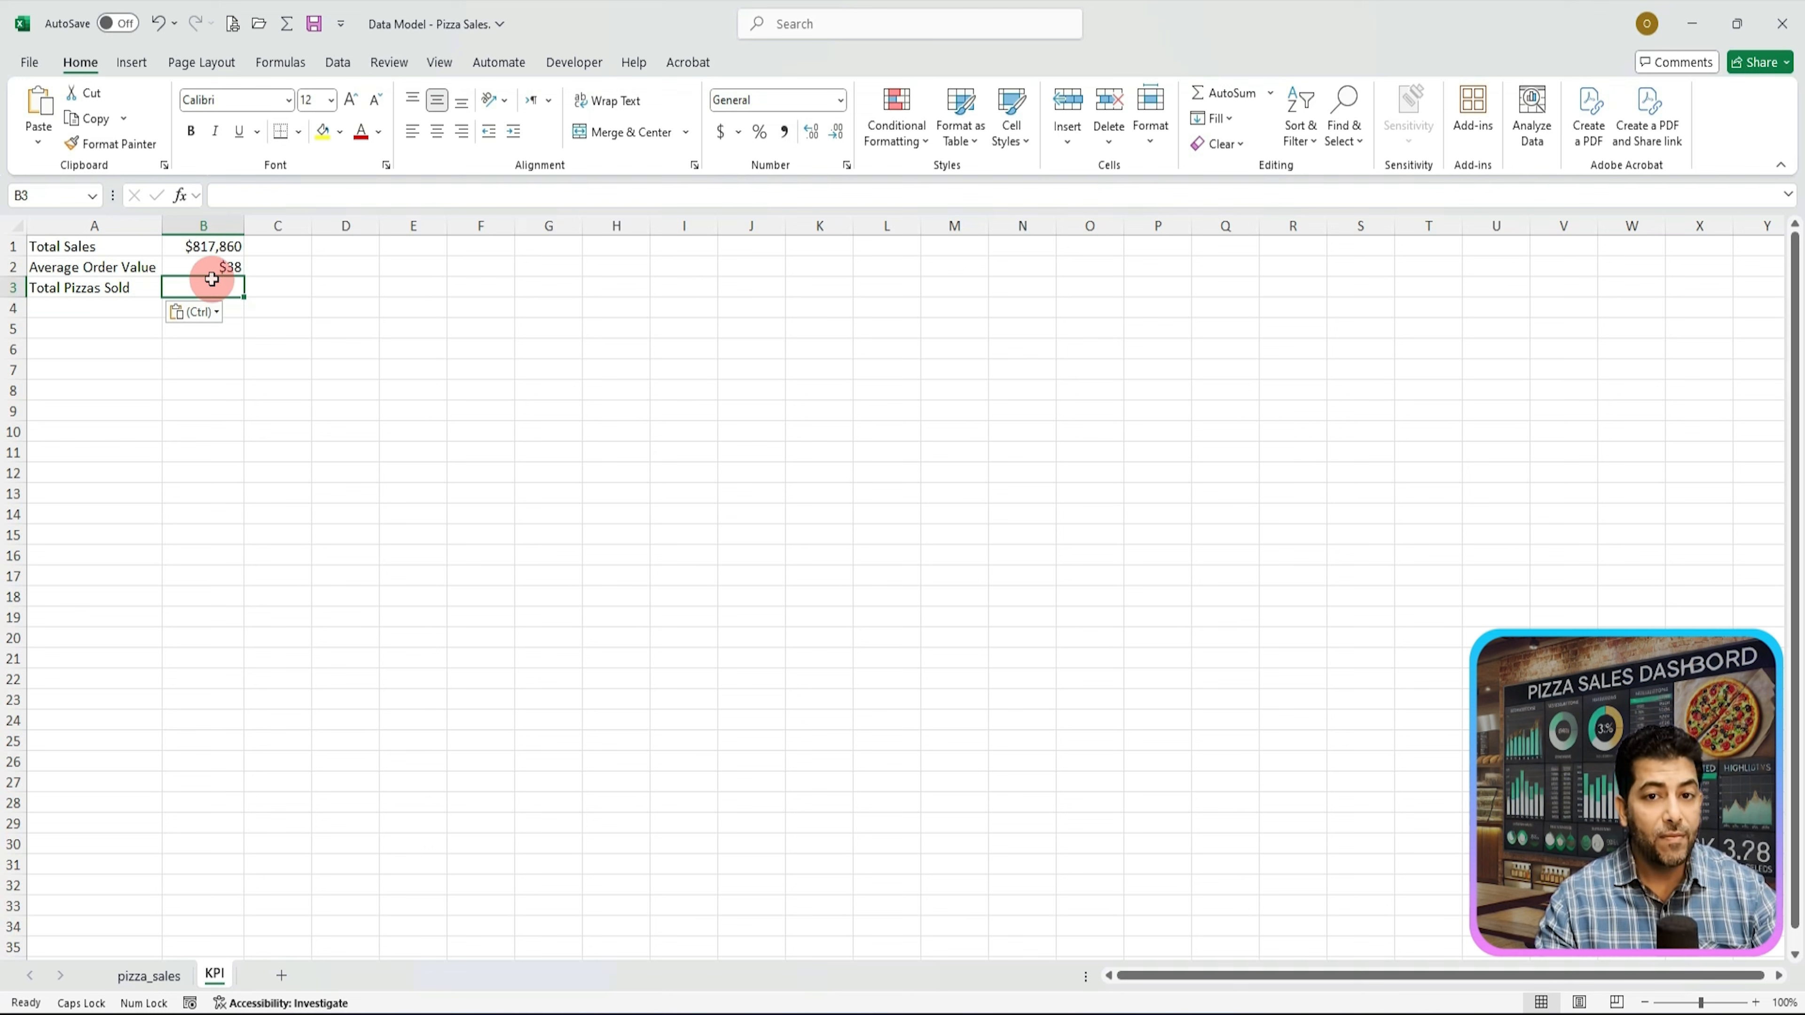
type("=S")
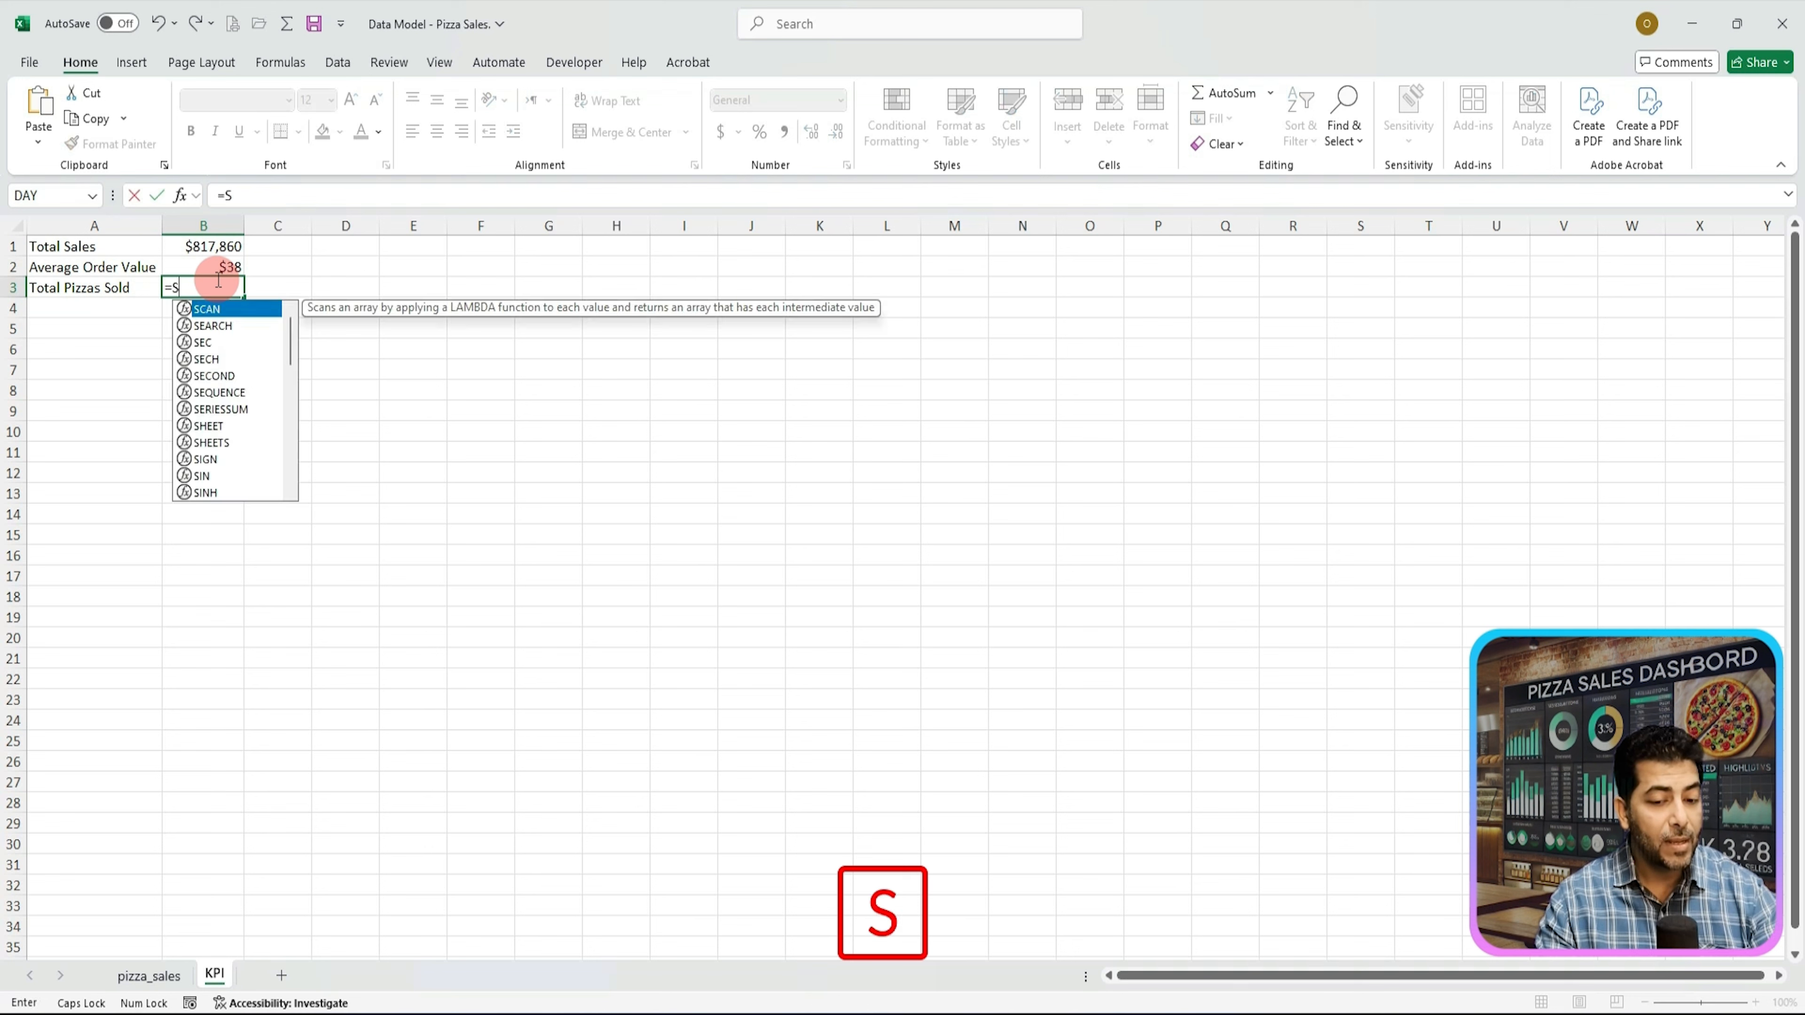
type("UM")
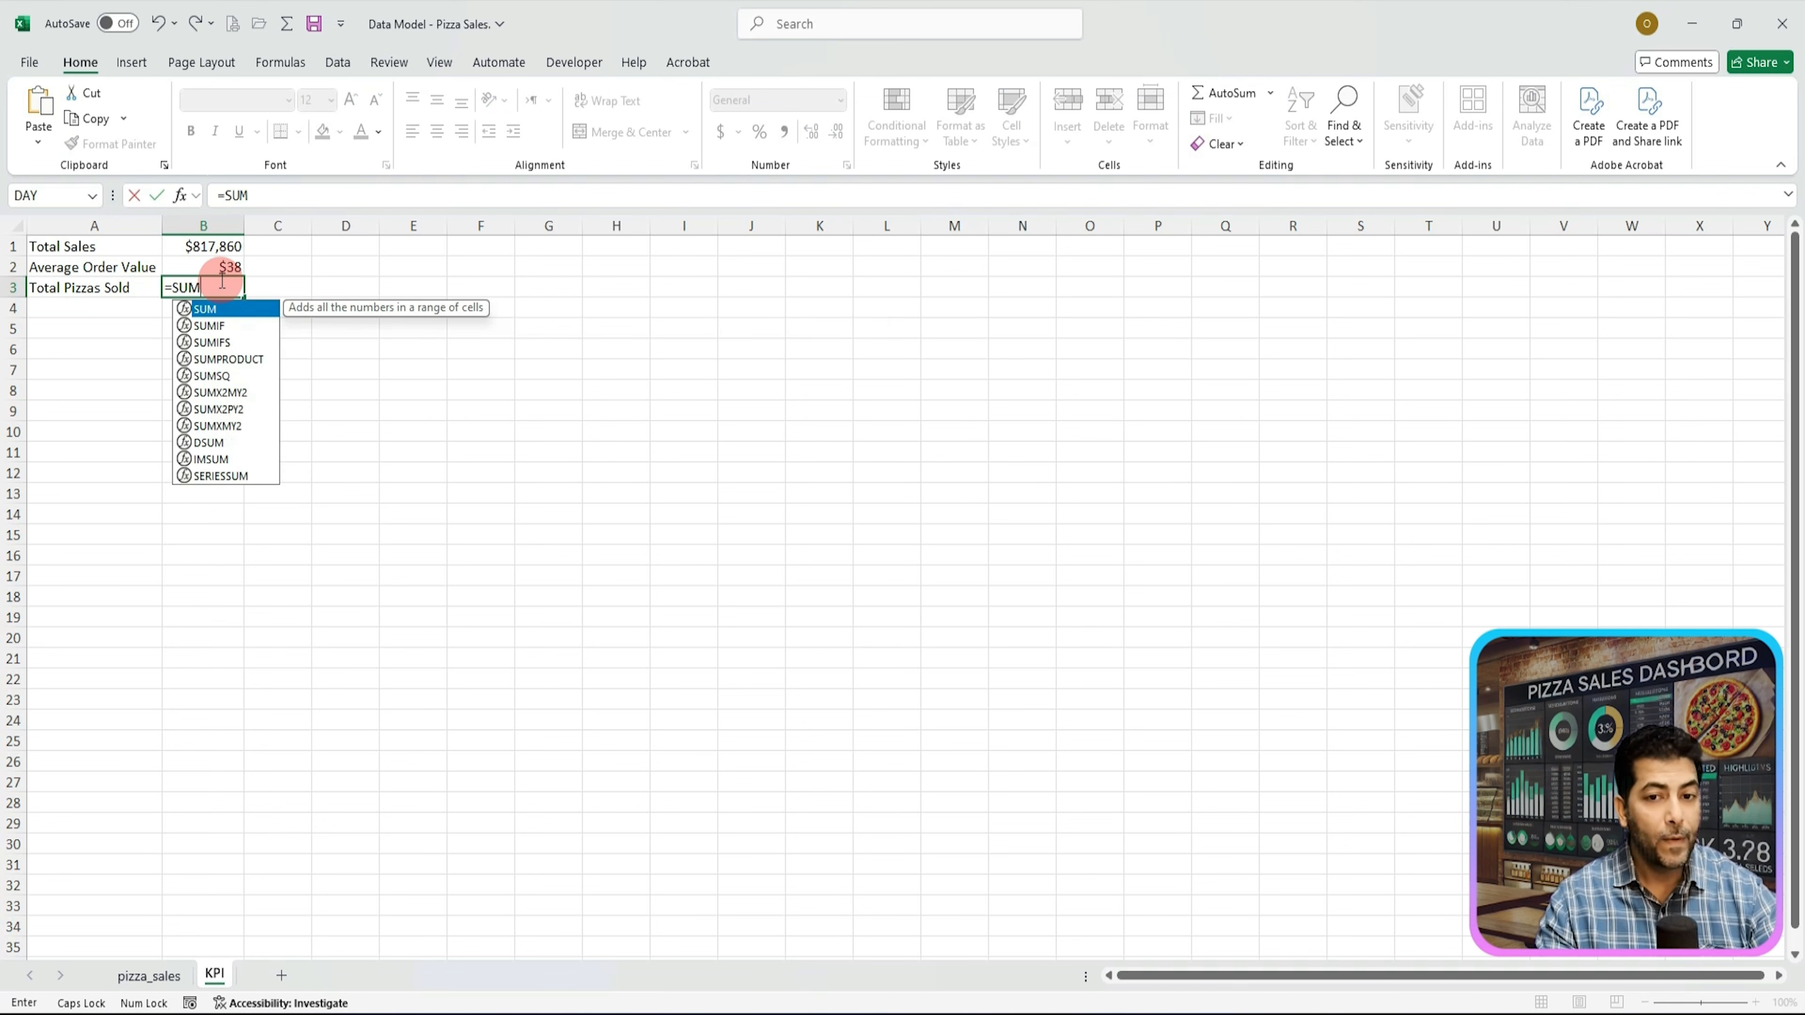
key("Tab")
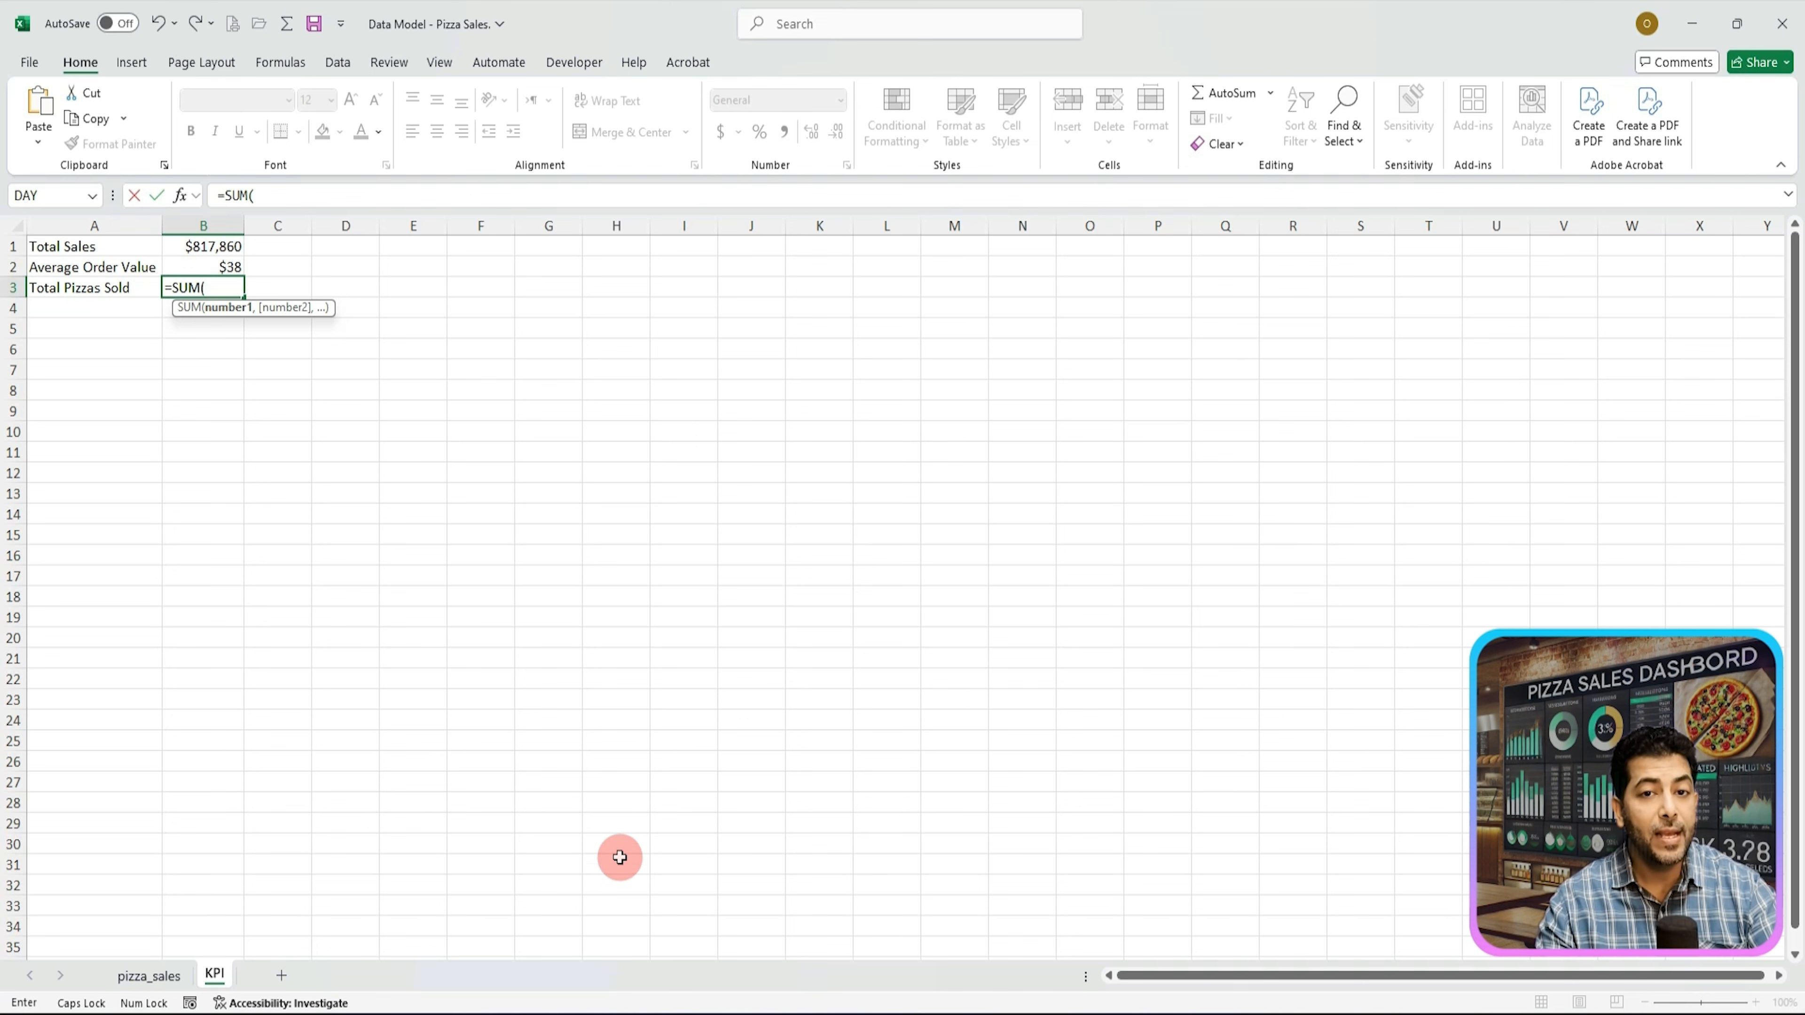
left_click(146, 987)
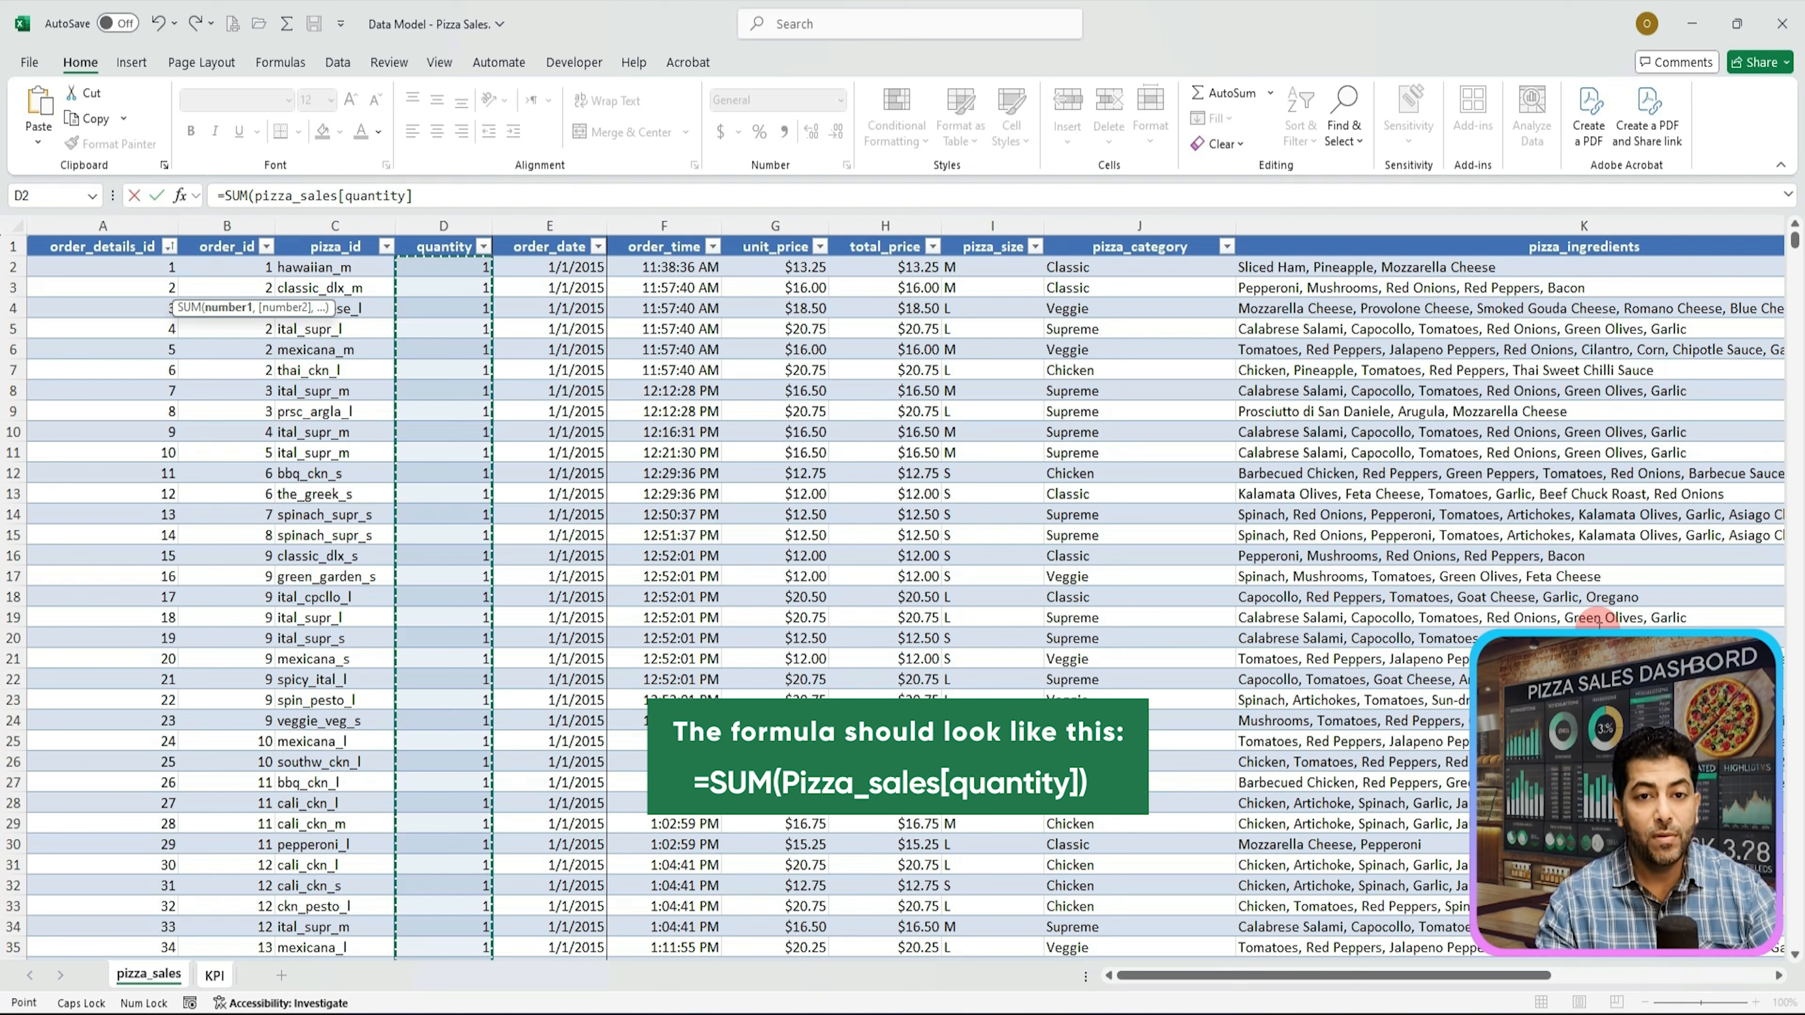
left_click(510, 191)
type(")")
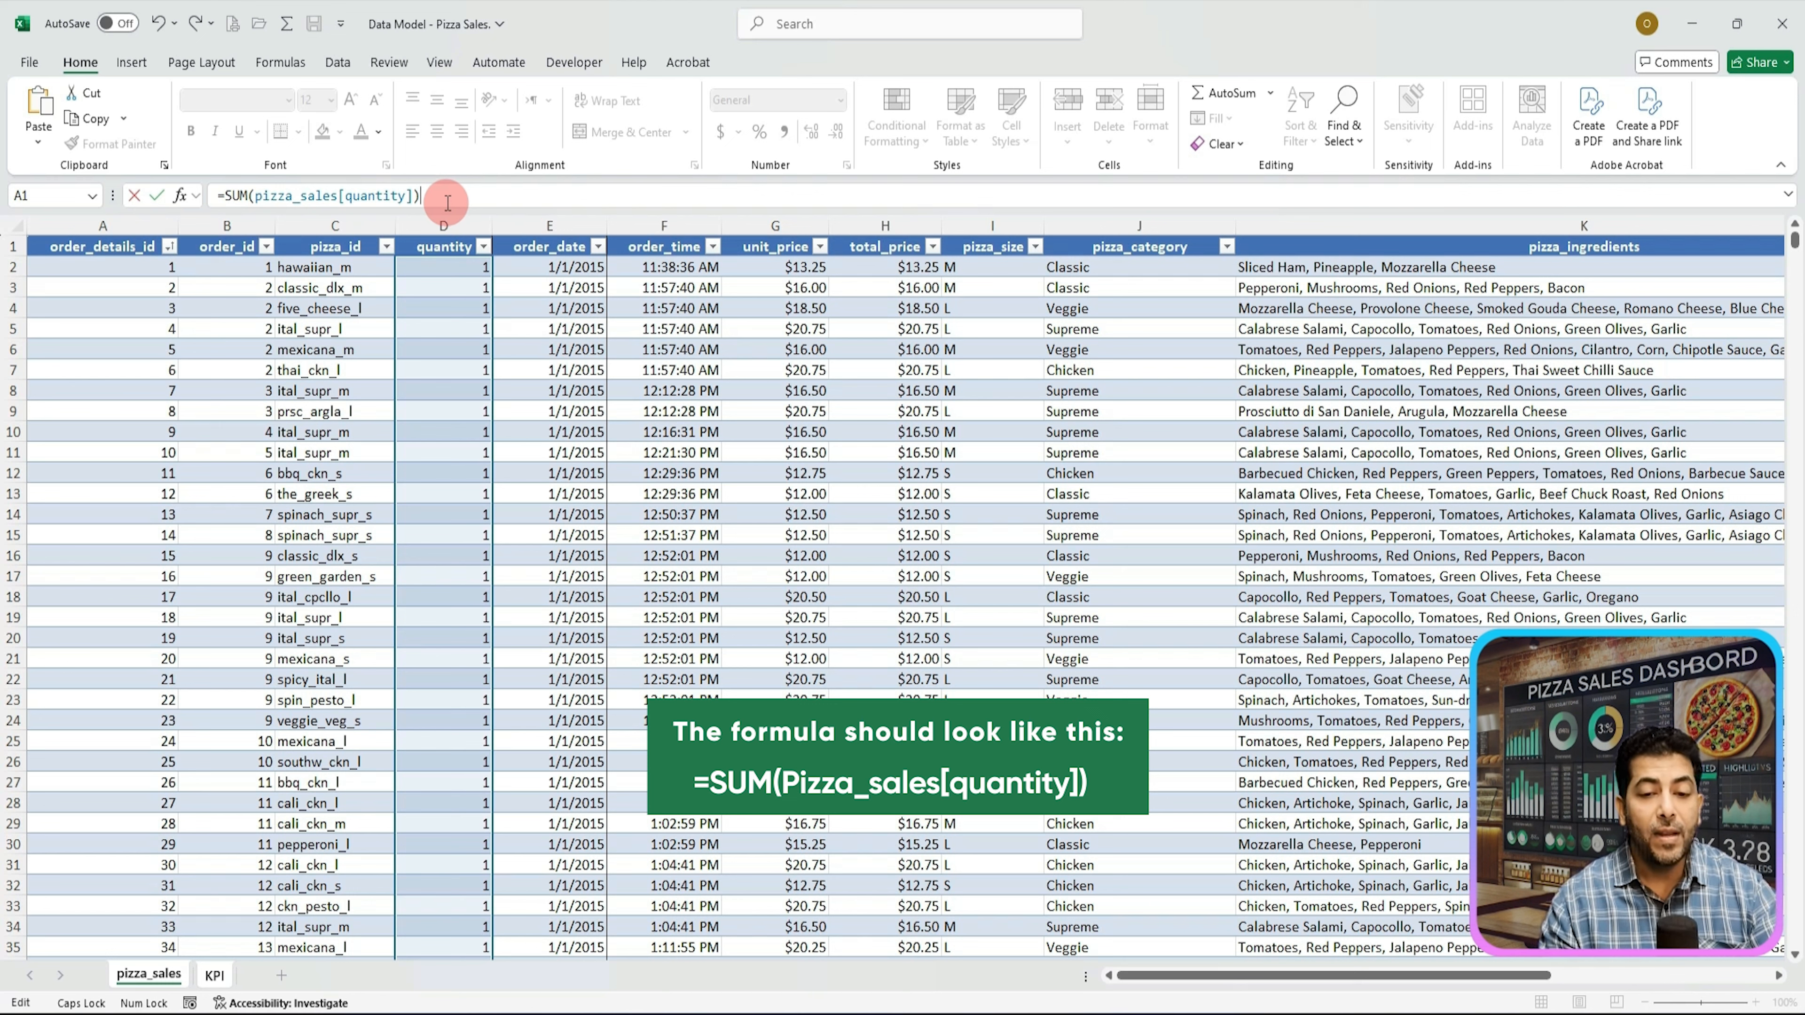
key("Return")
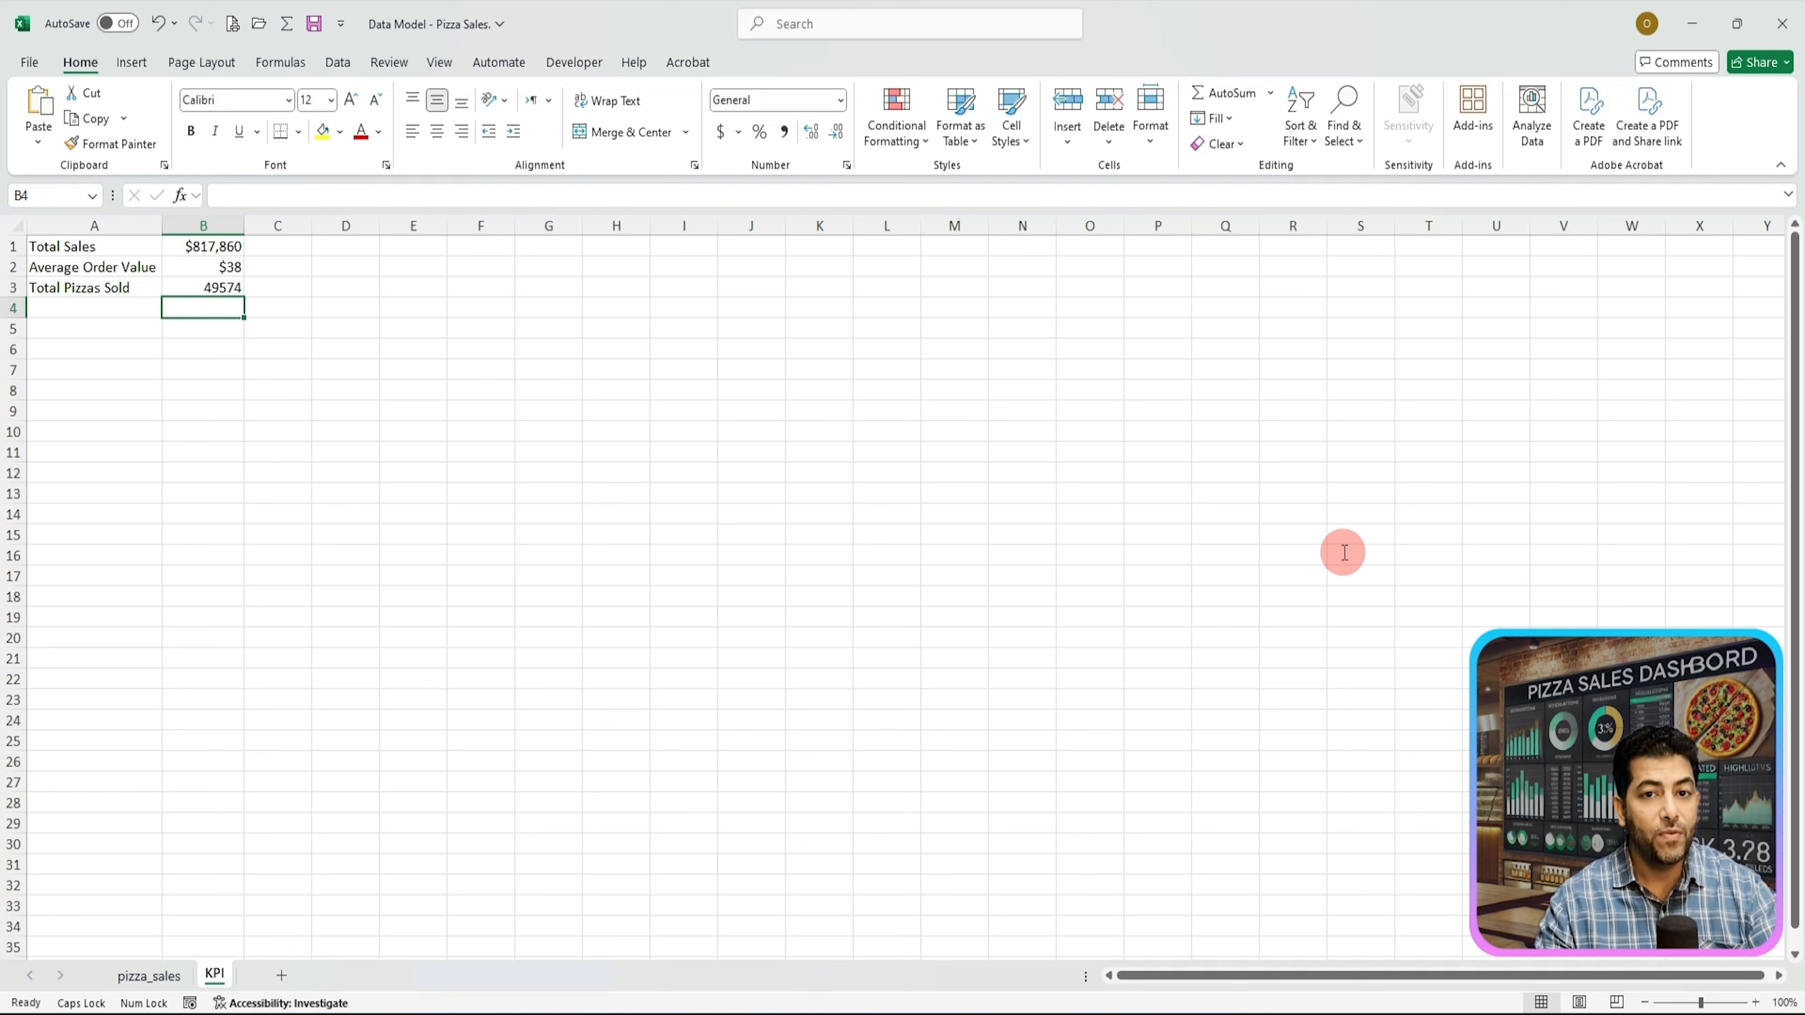
Step: Format the Total Pizzas Sold cell as Number with 0 decimal places
right_click(206, 288)
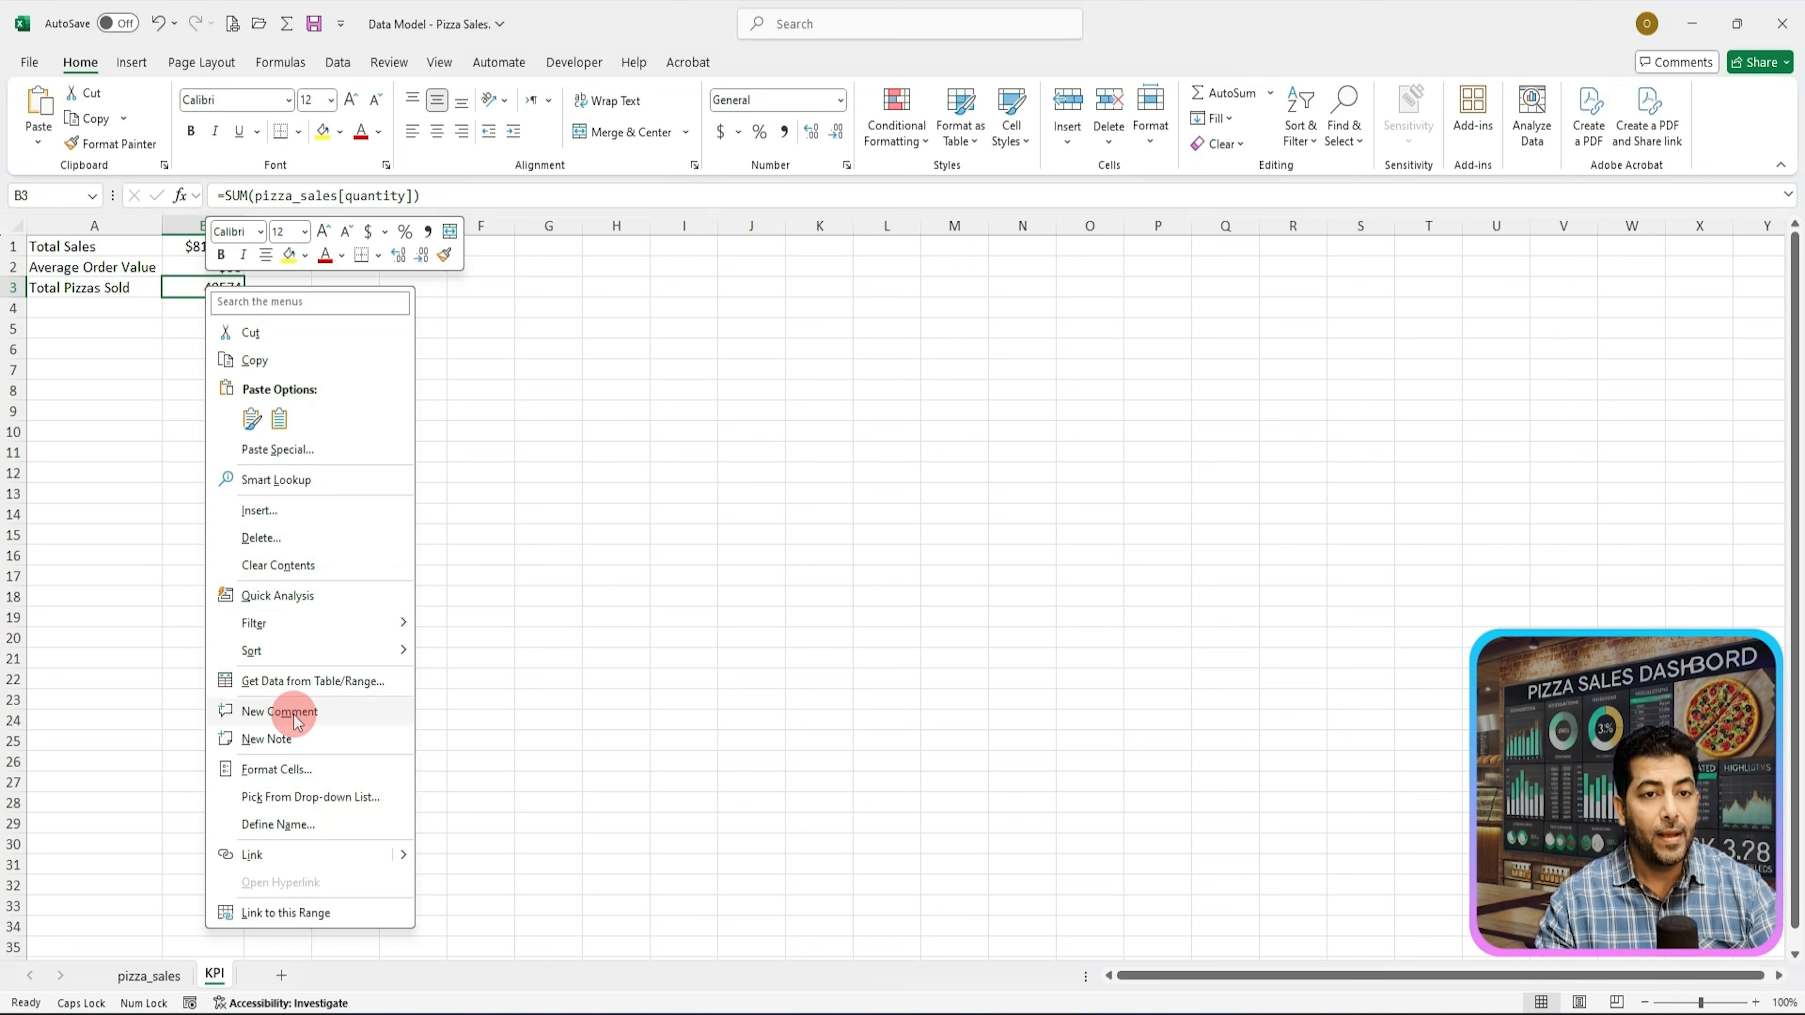
left_click(305, 774)
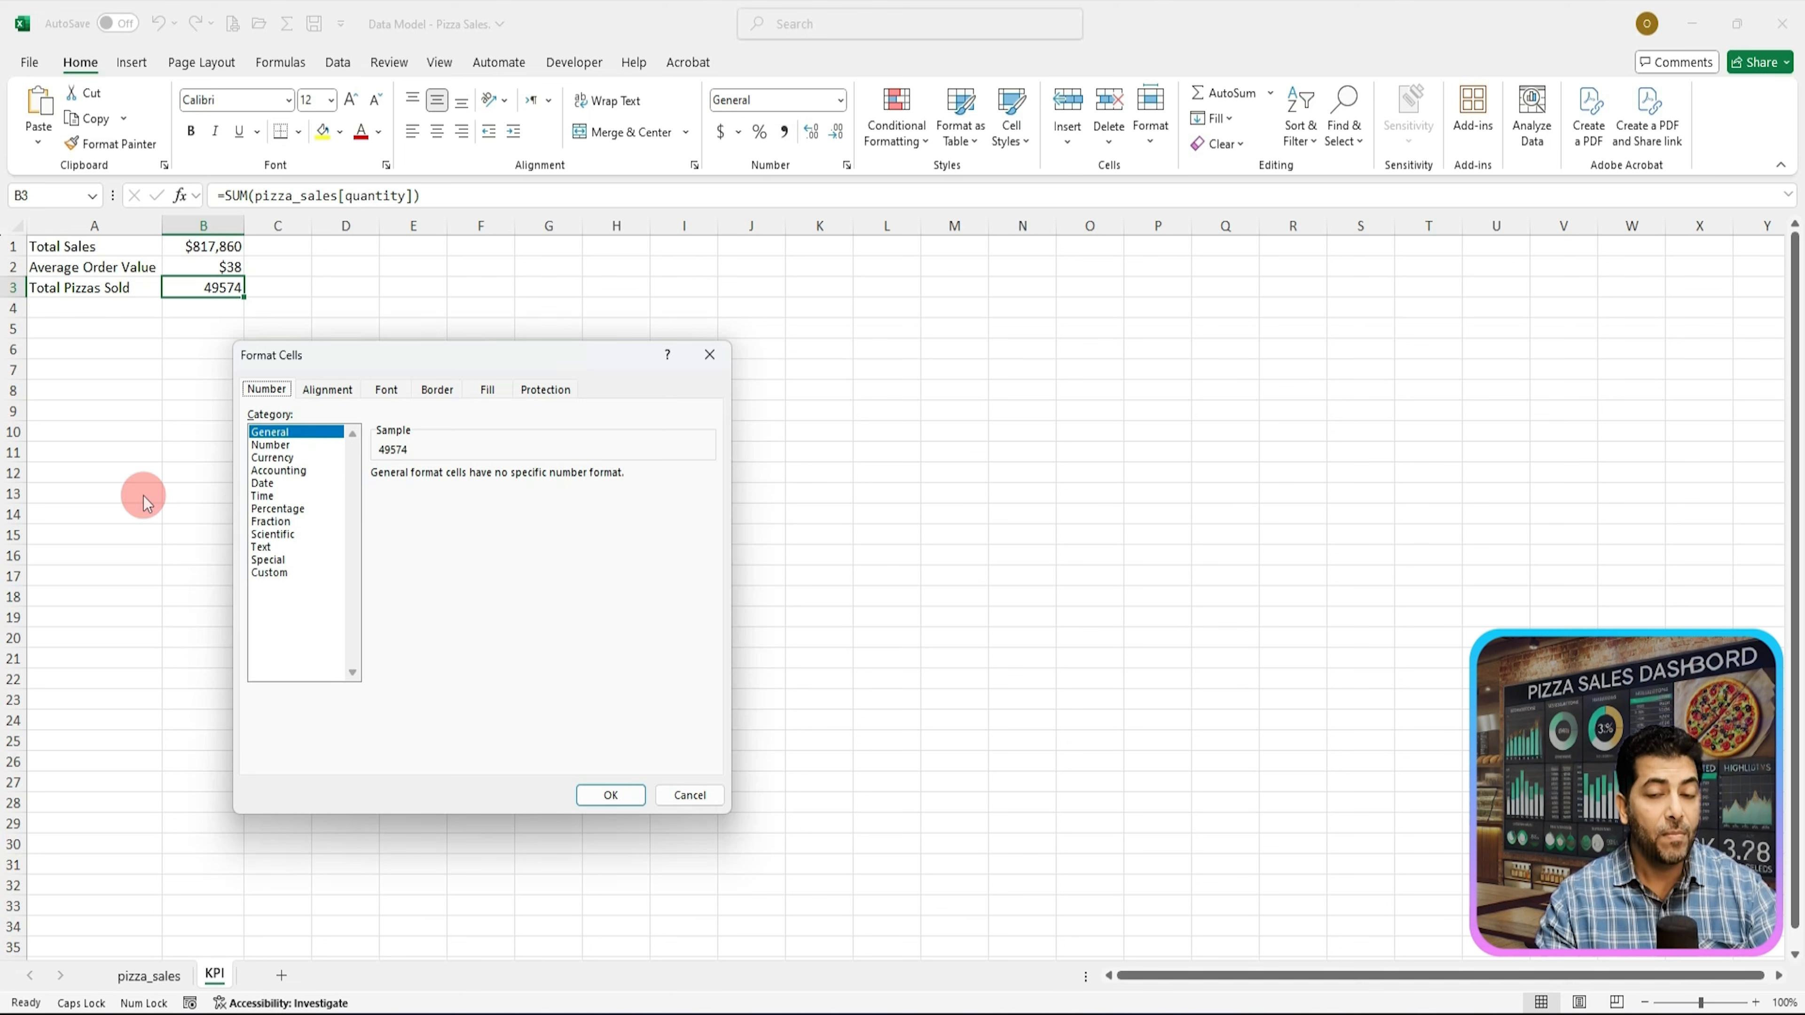
left_click(275, 446)
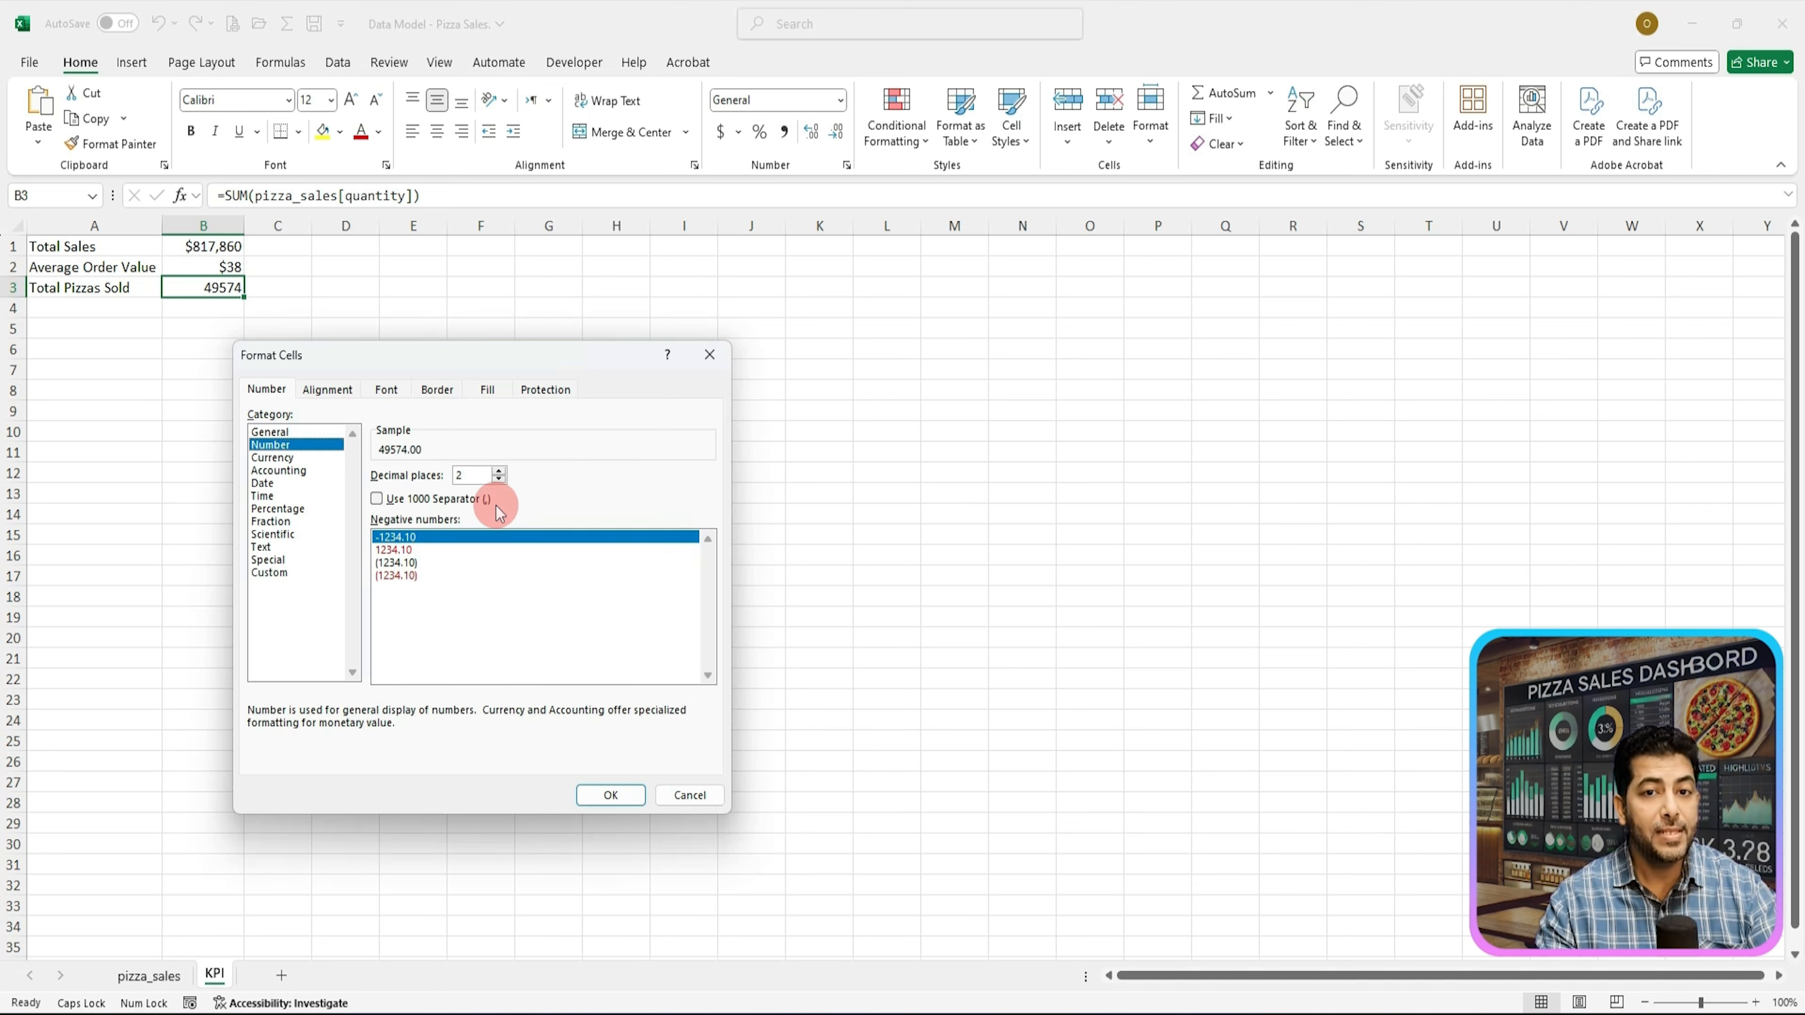
left_click(499, 480)
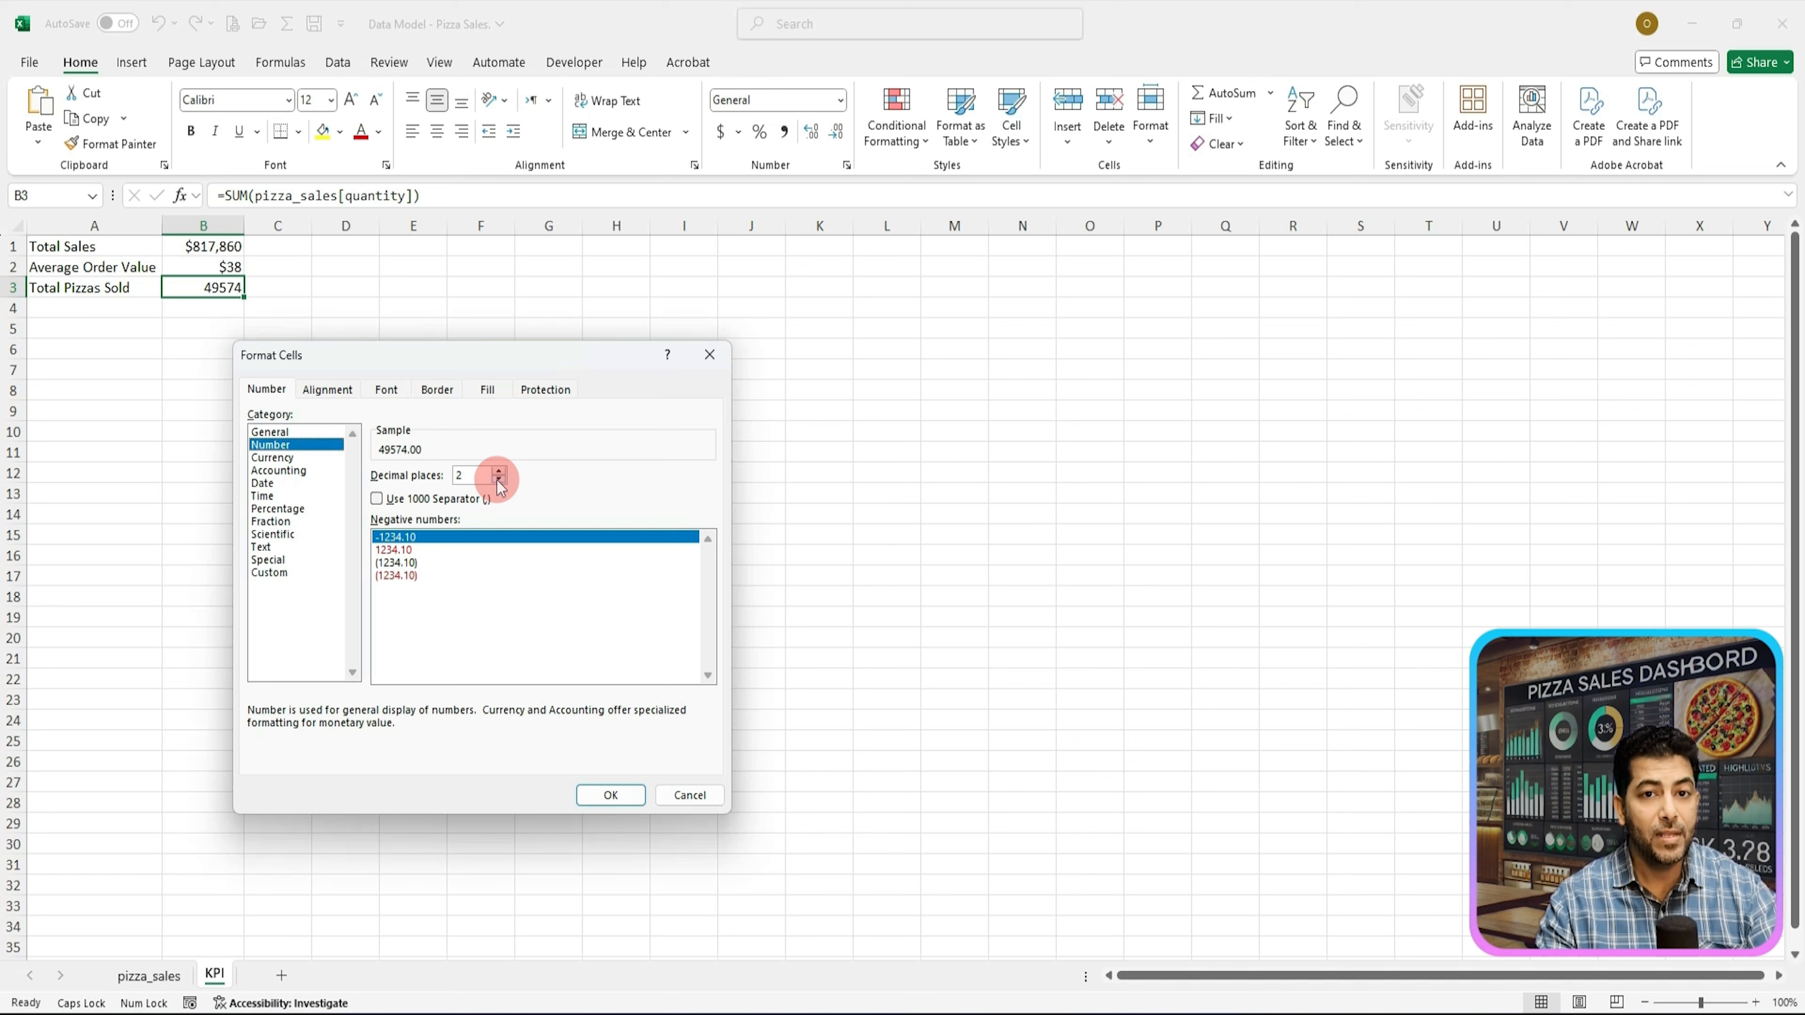
left_click(499, 480)
left_click(498, 480)
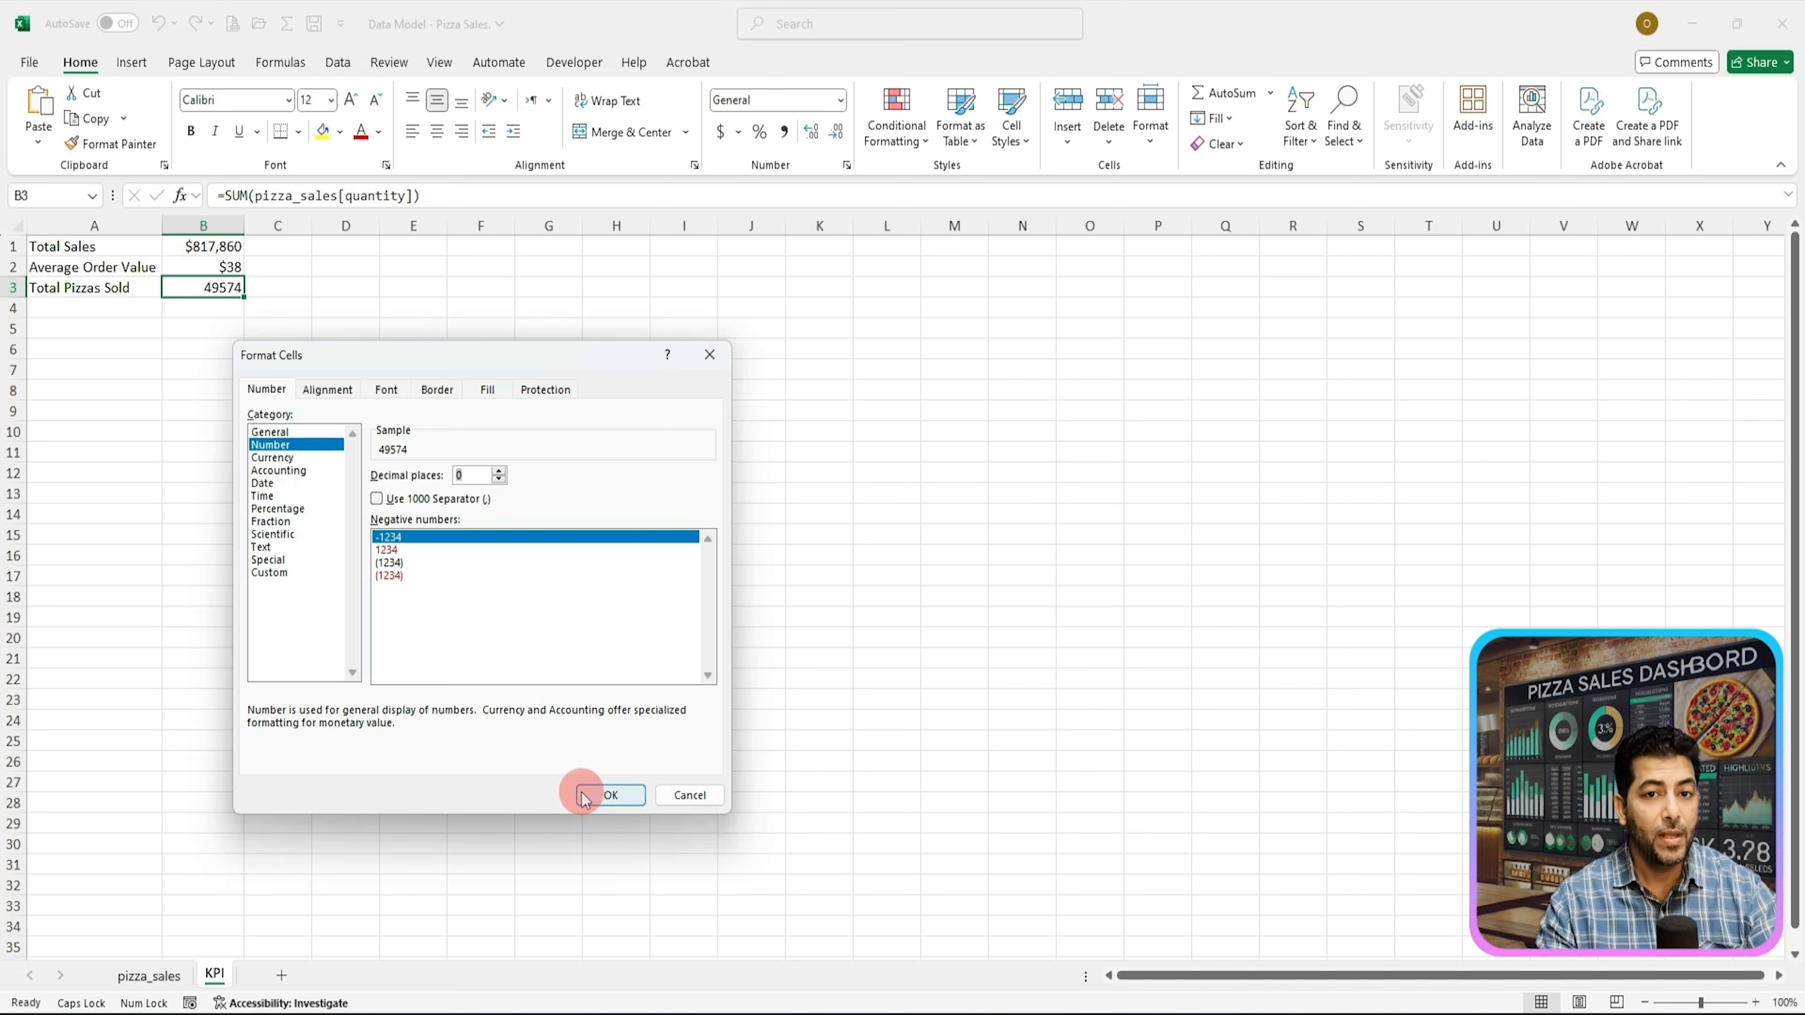
left_click(609, 795)
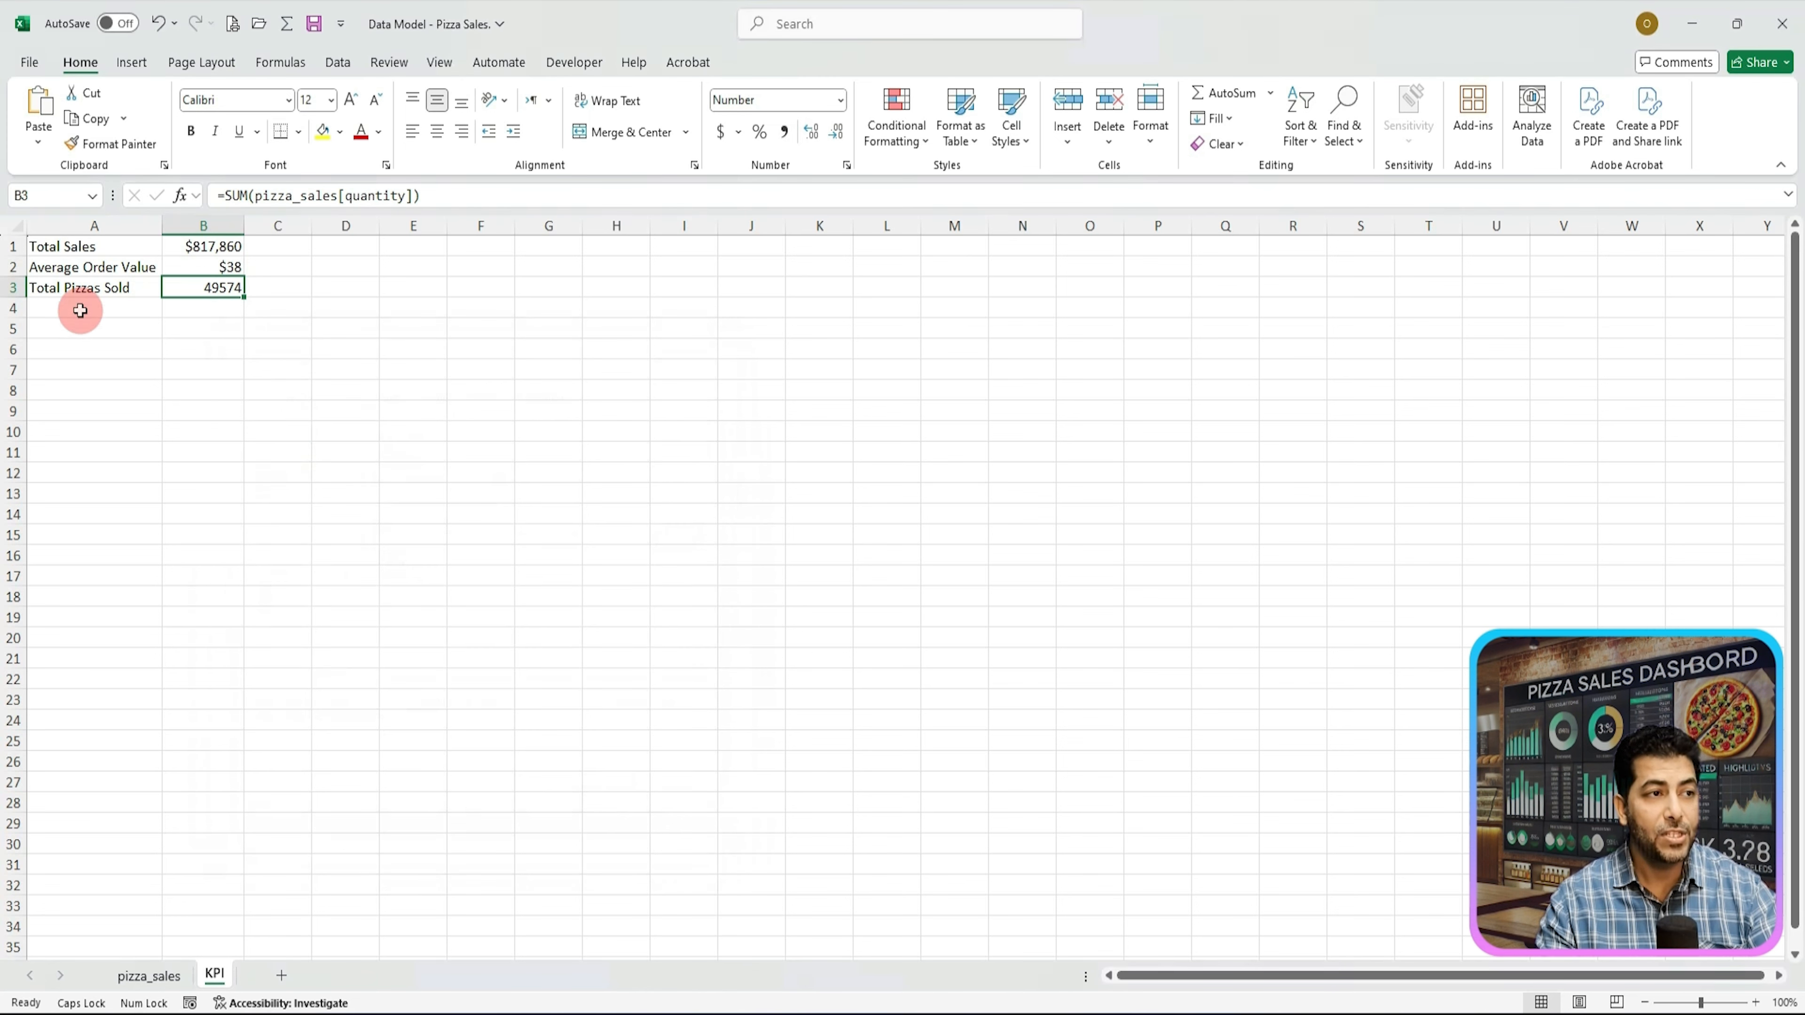
Step: Paste the label Total Orders into cell A4
left_click(80, 311)
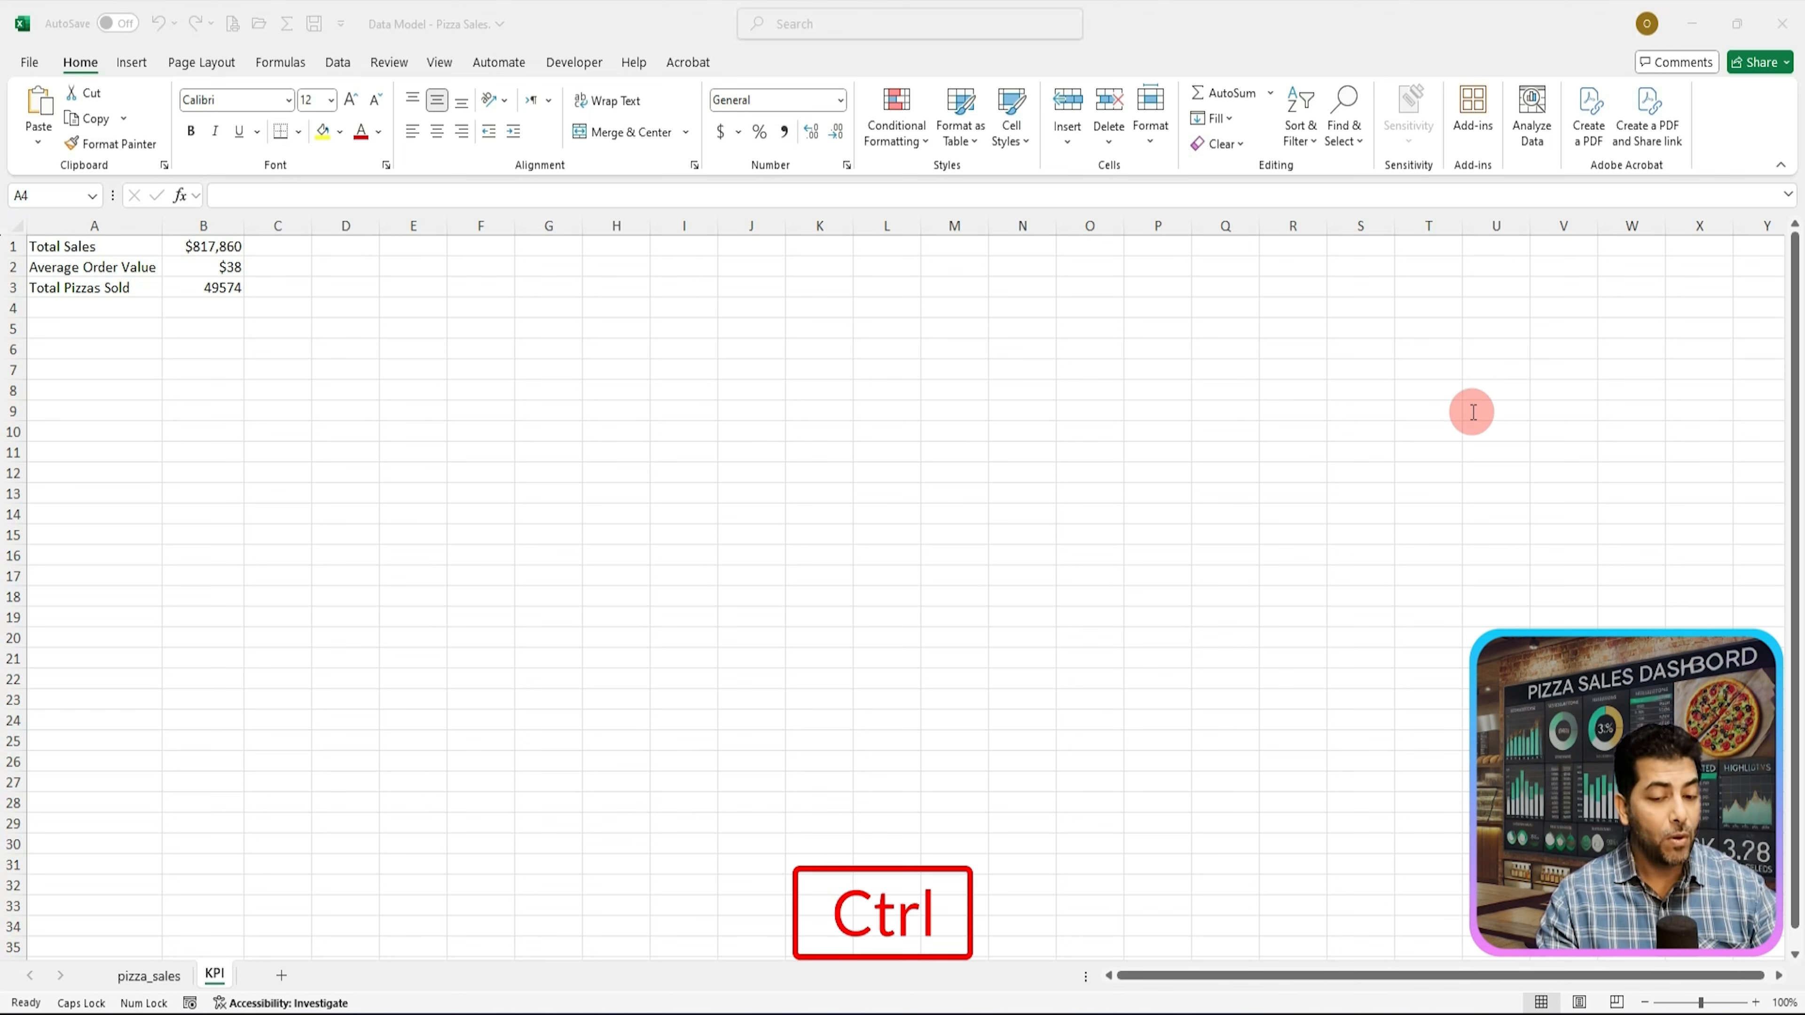
key("ctrl+c")
left_click(61, 313)
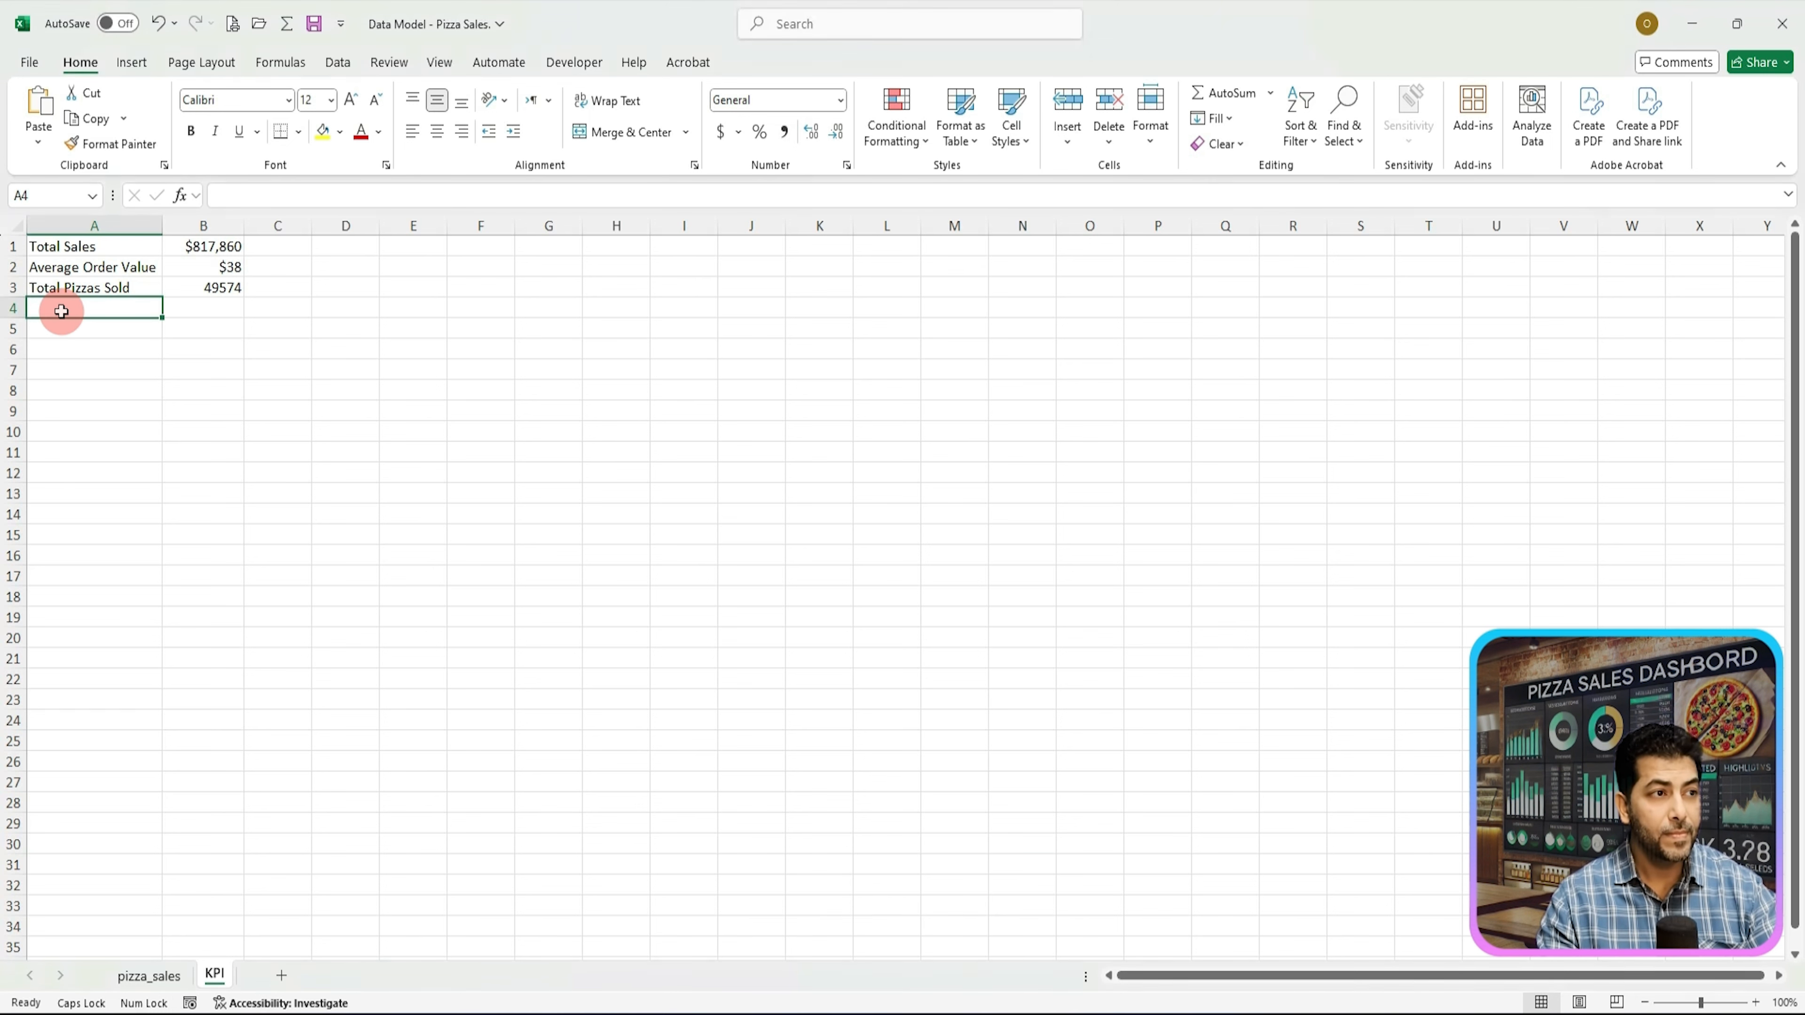
key("ctrl+v")
Step: Enter =COUNT(UNIQUE(pizza_sales[order_id])) in B4 to count the distinct orders
left_click(215, 305)
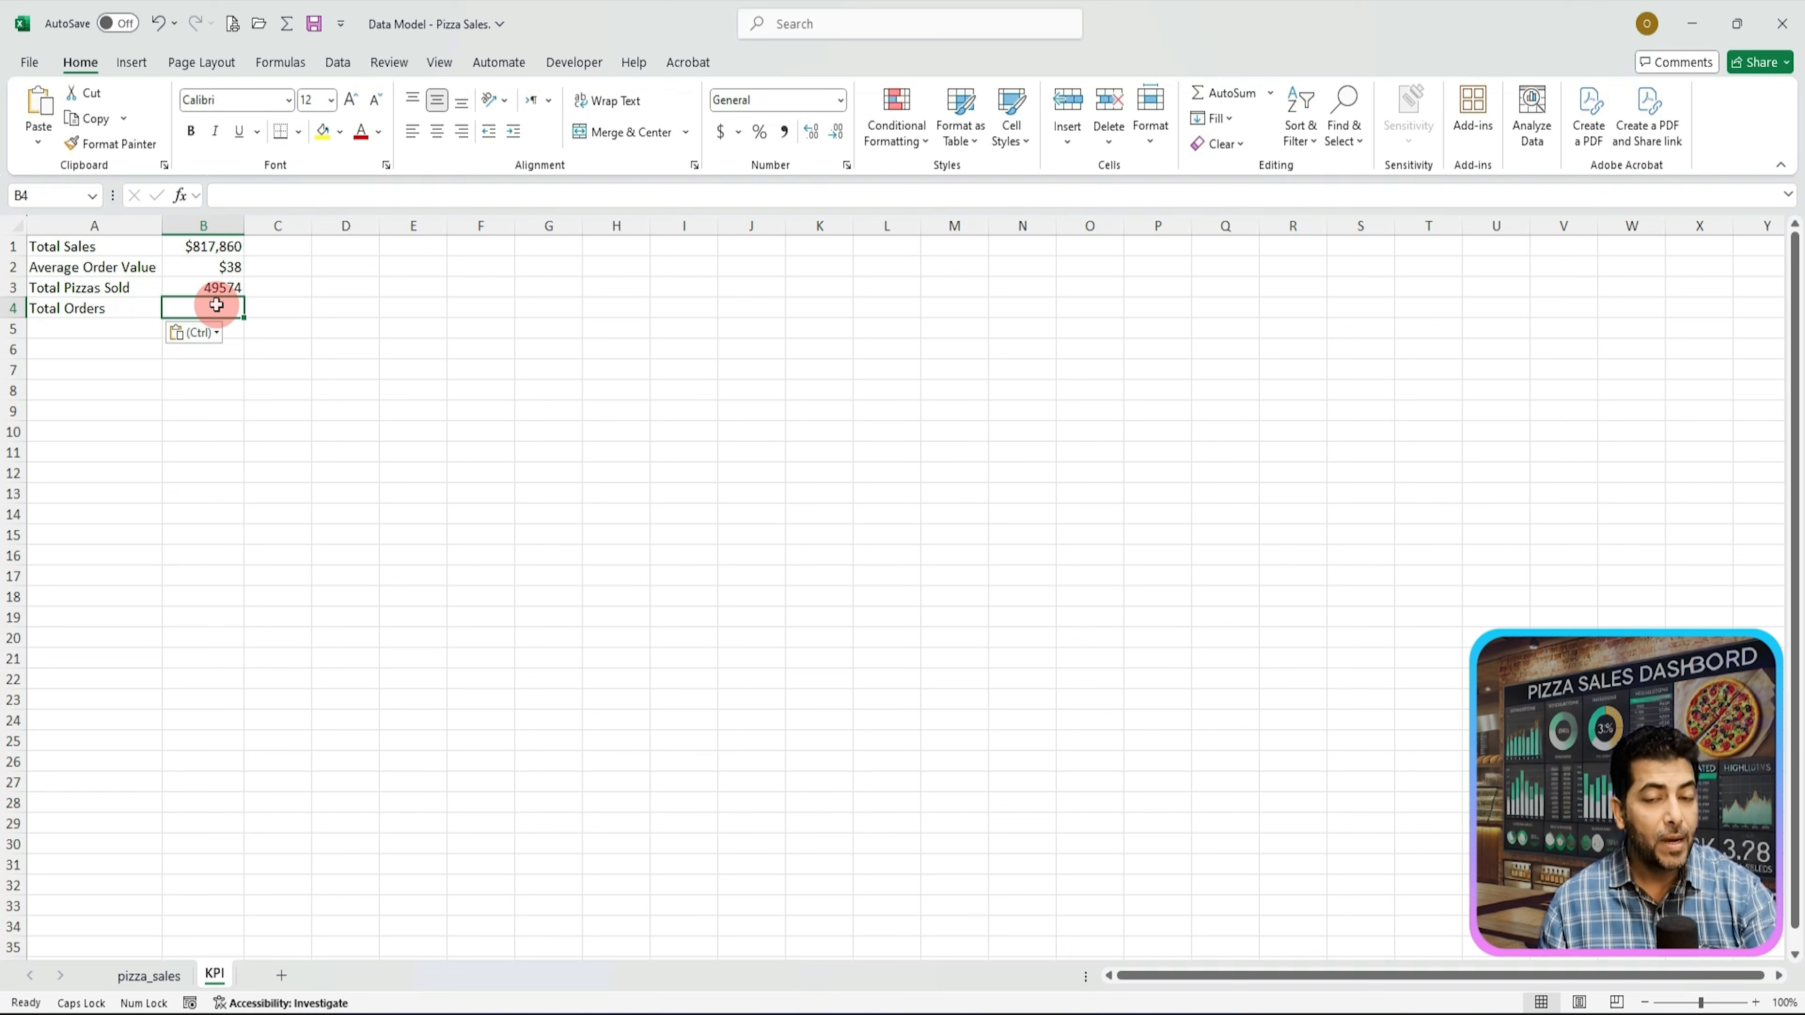
type("=")
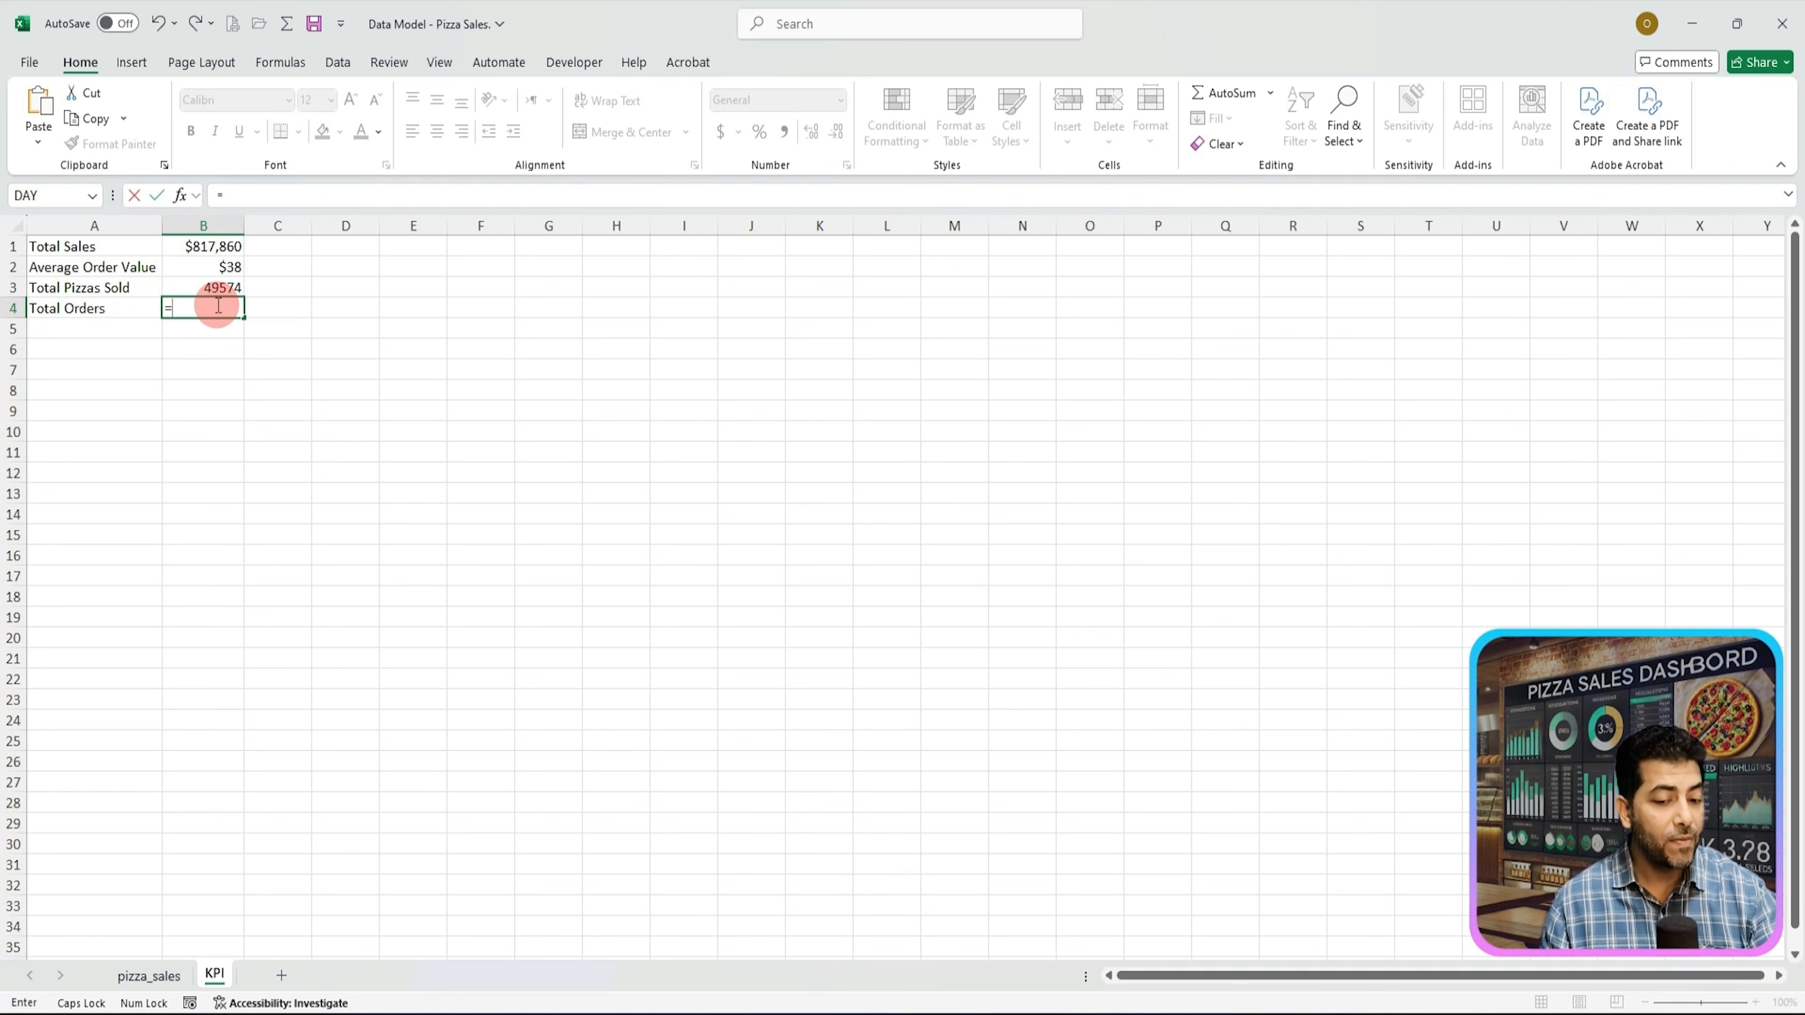
type("COU")
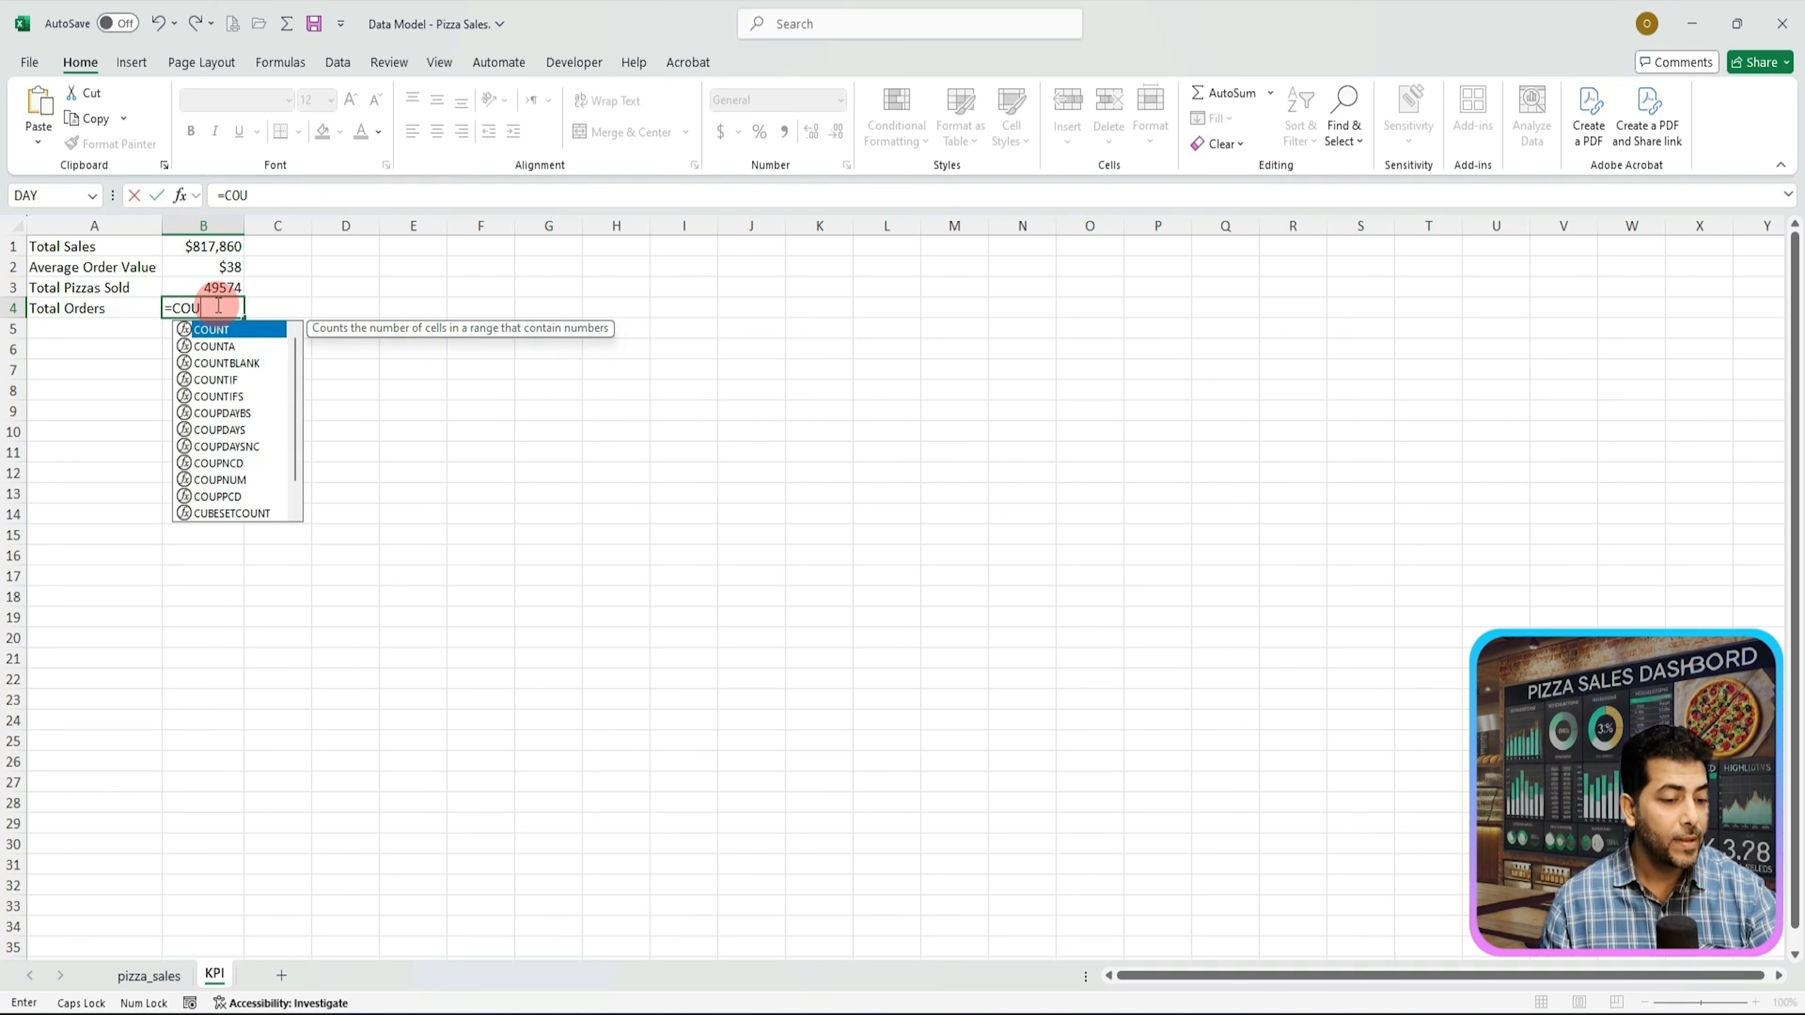
key("Tab")
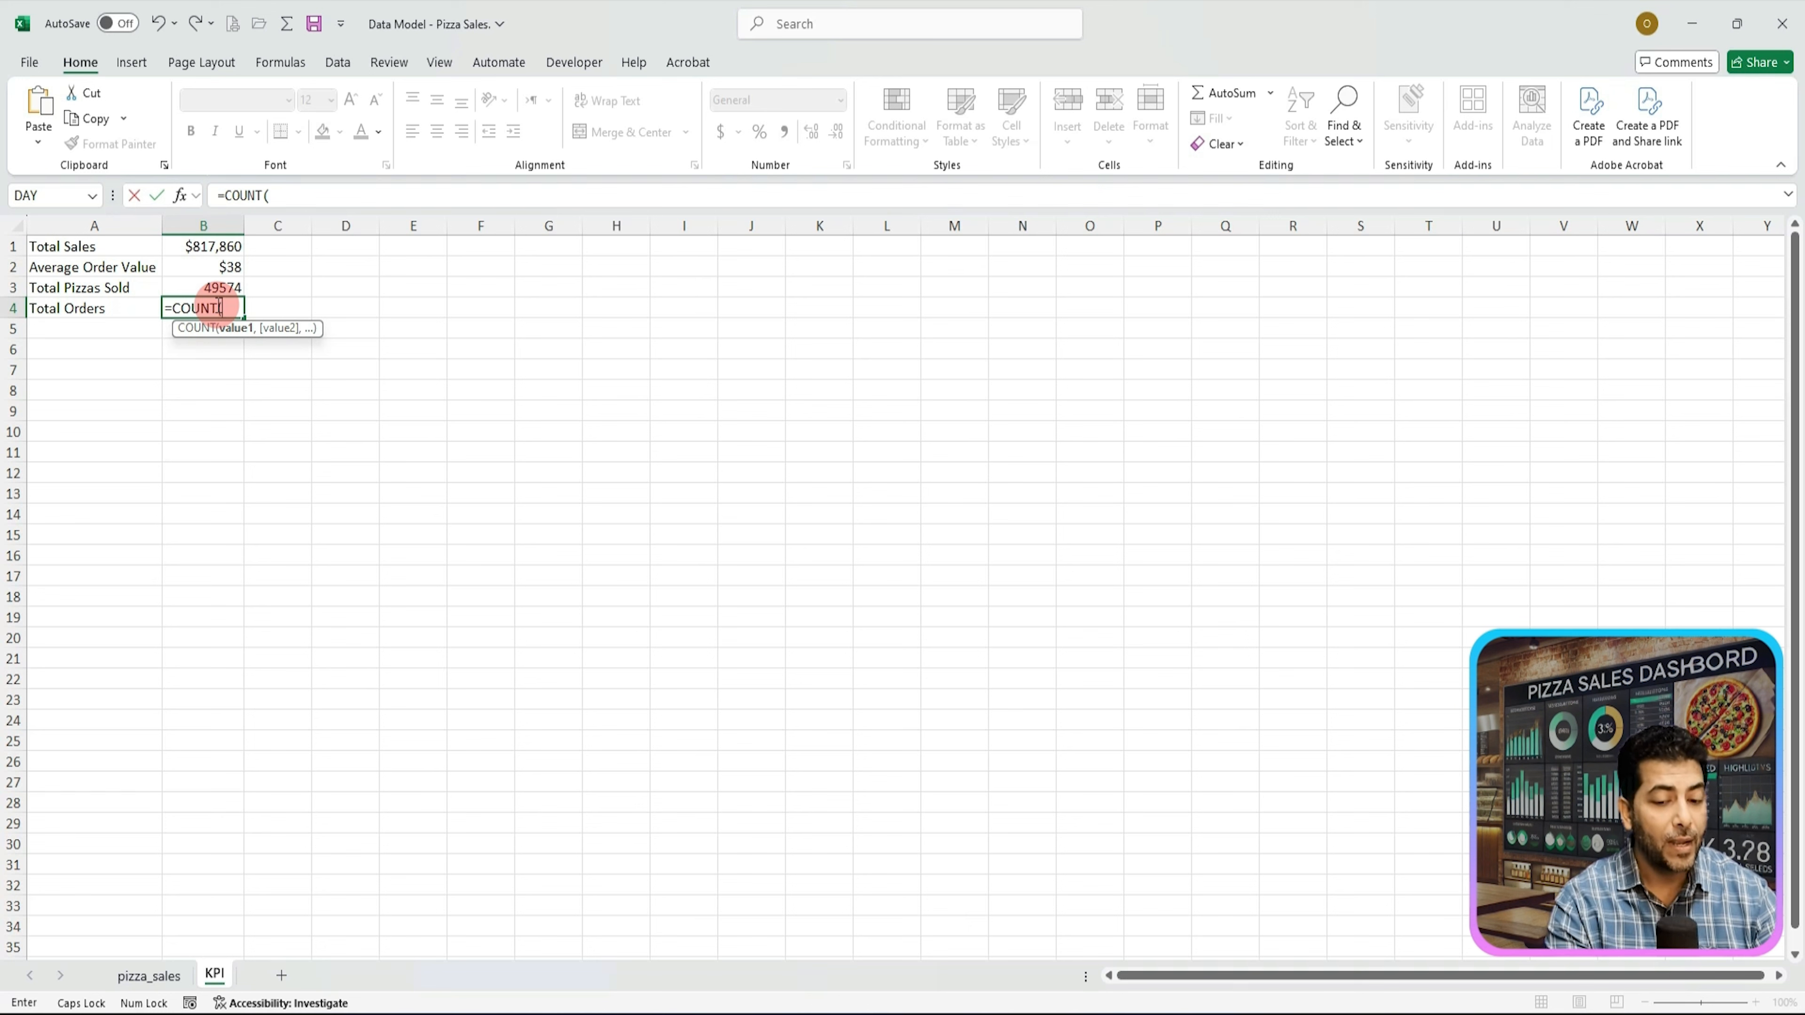
type("UN")
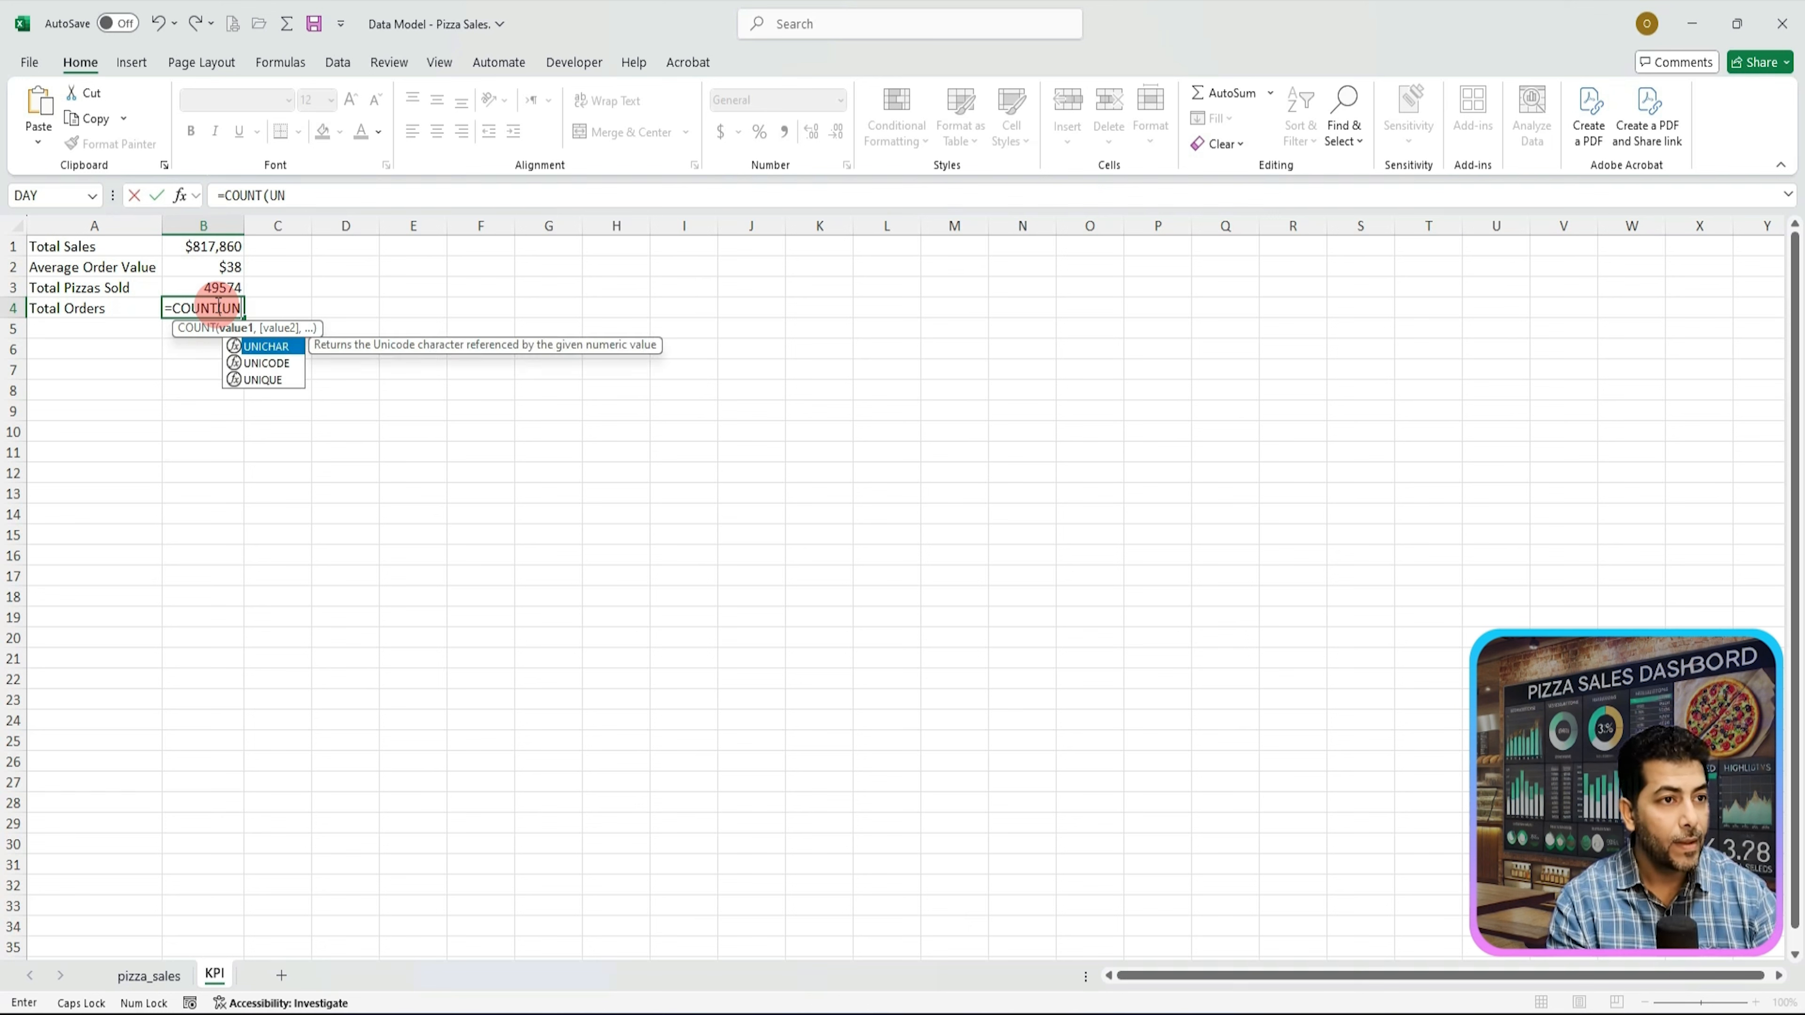
key("Down")
key("Down")
key("Tab")
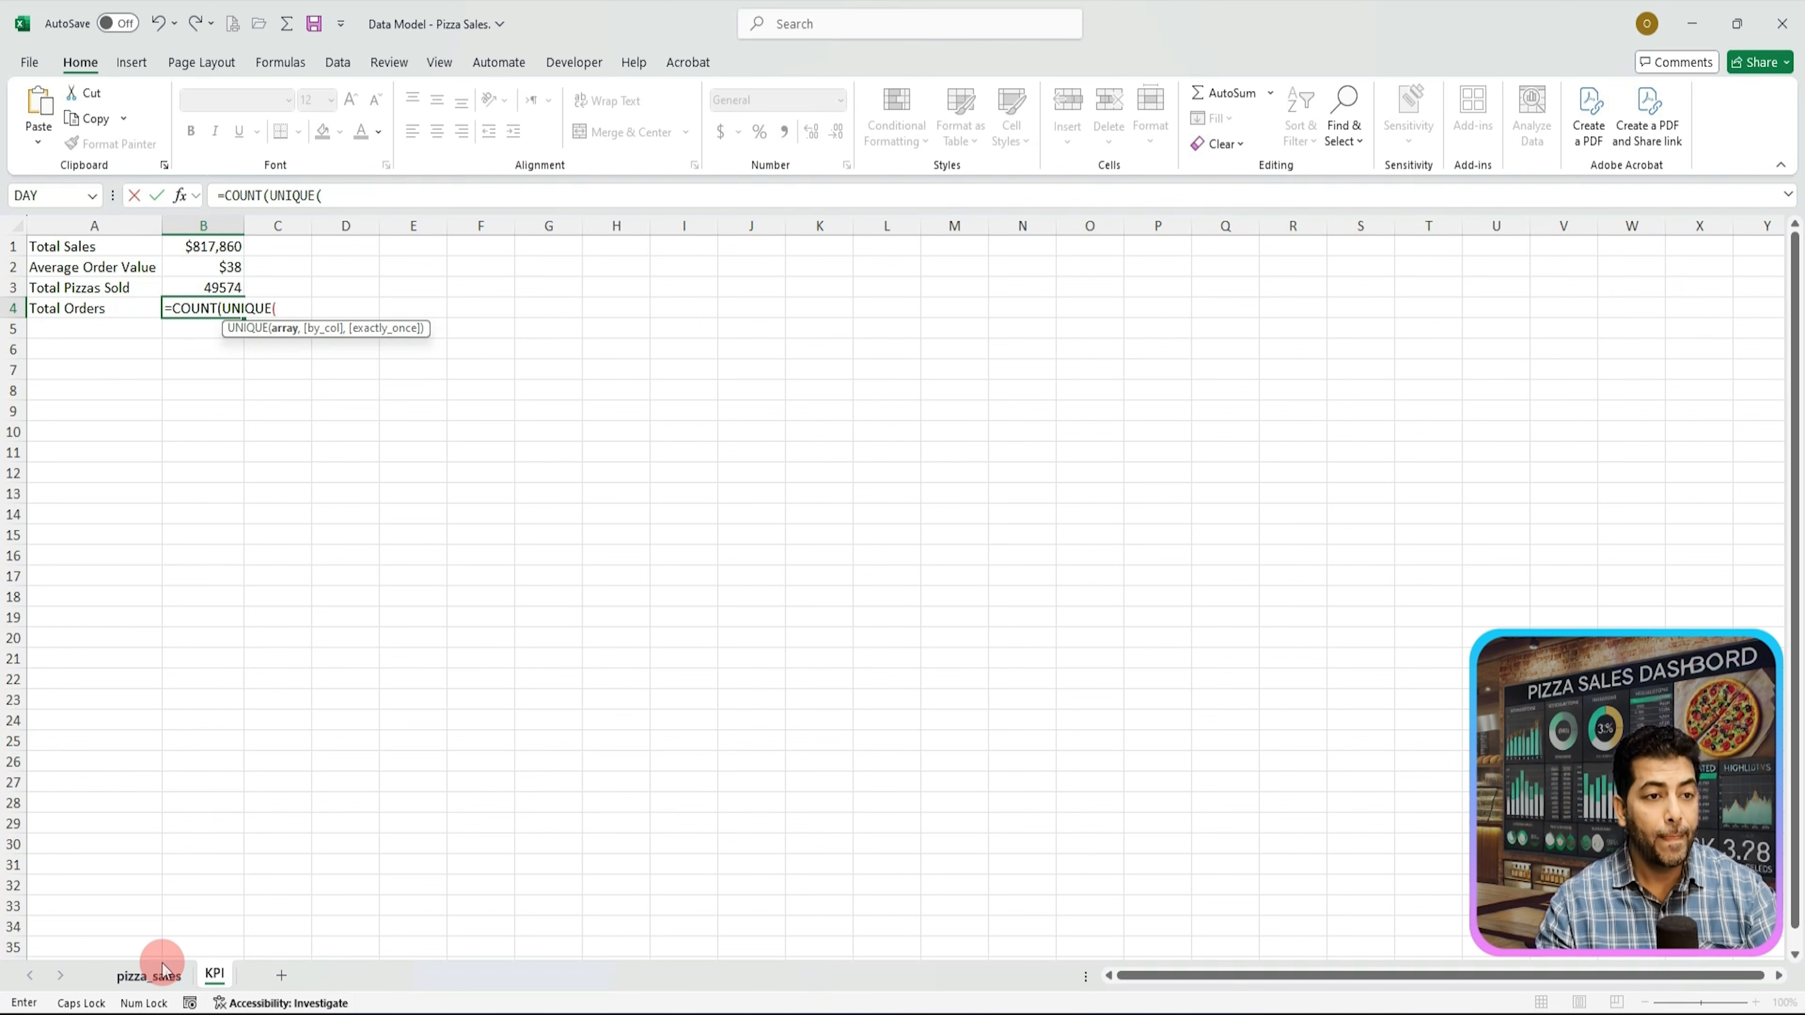
left_click(149, 976)
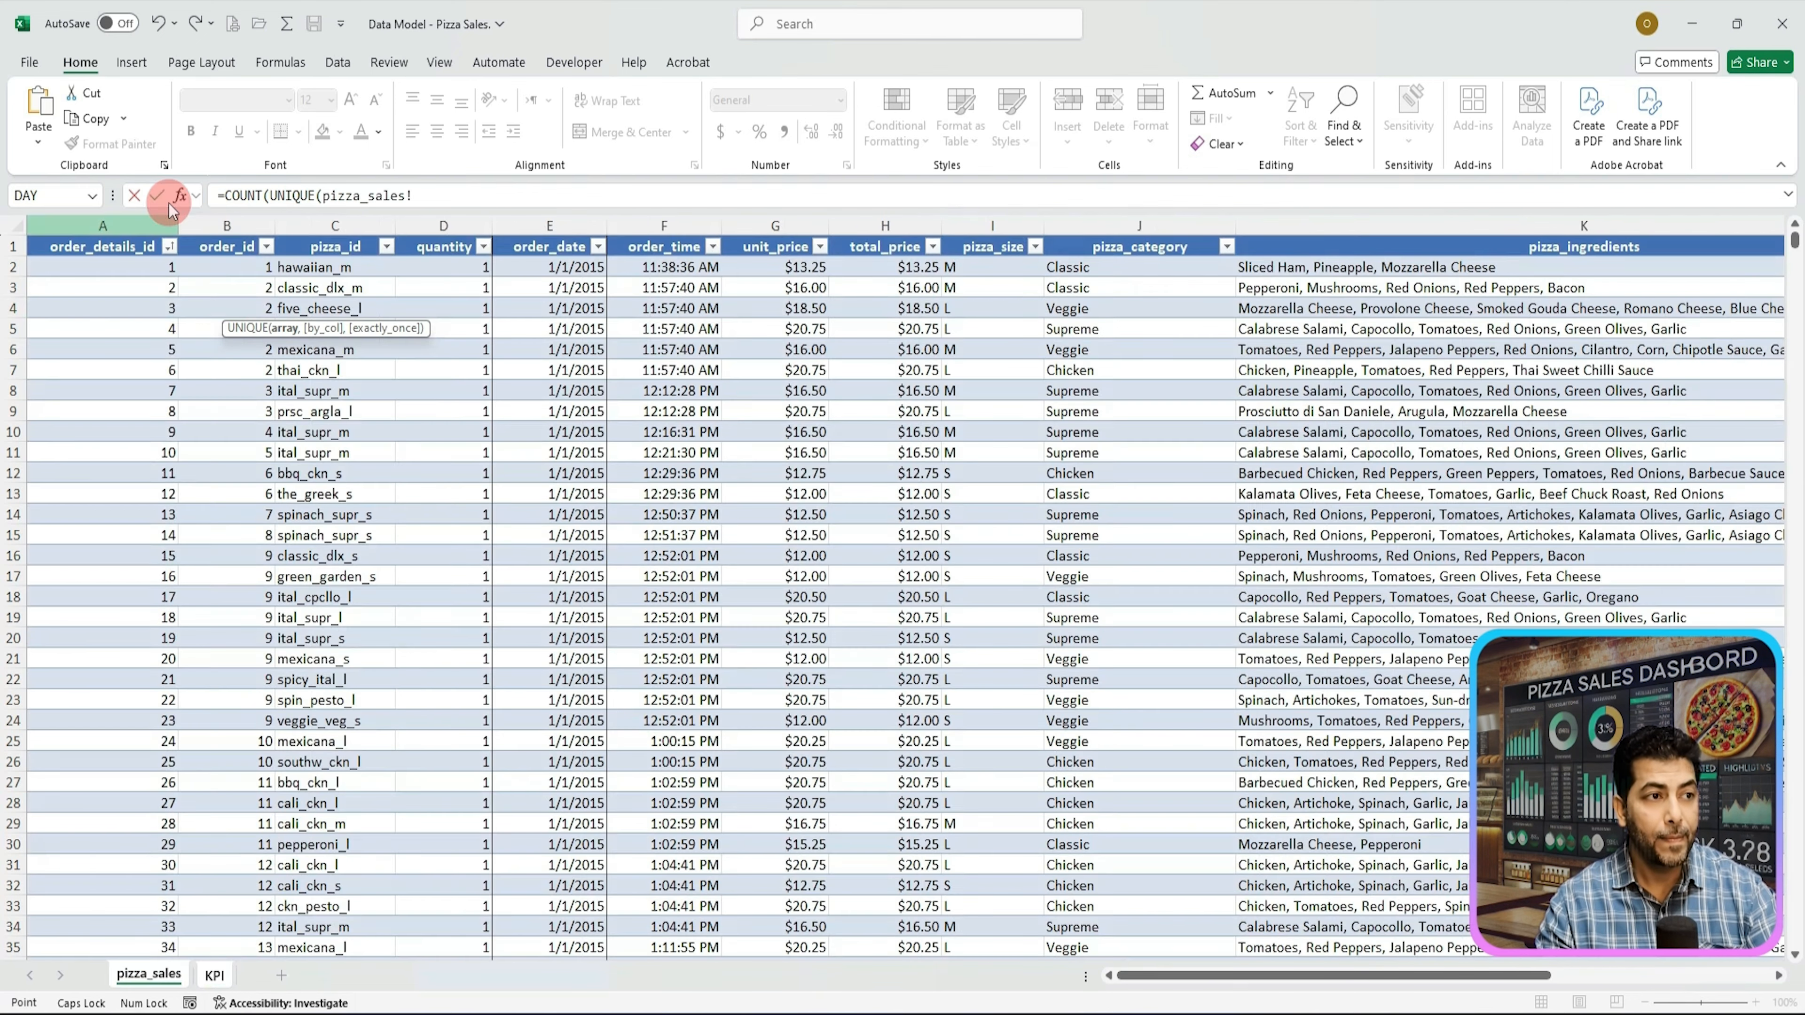
left_click(226, 231)
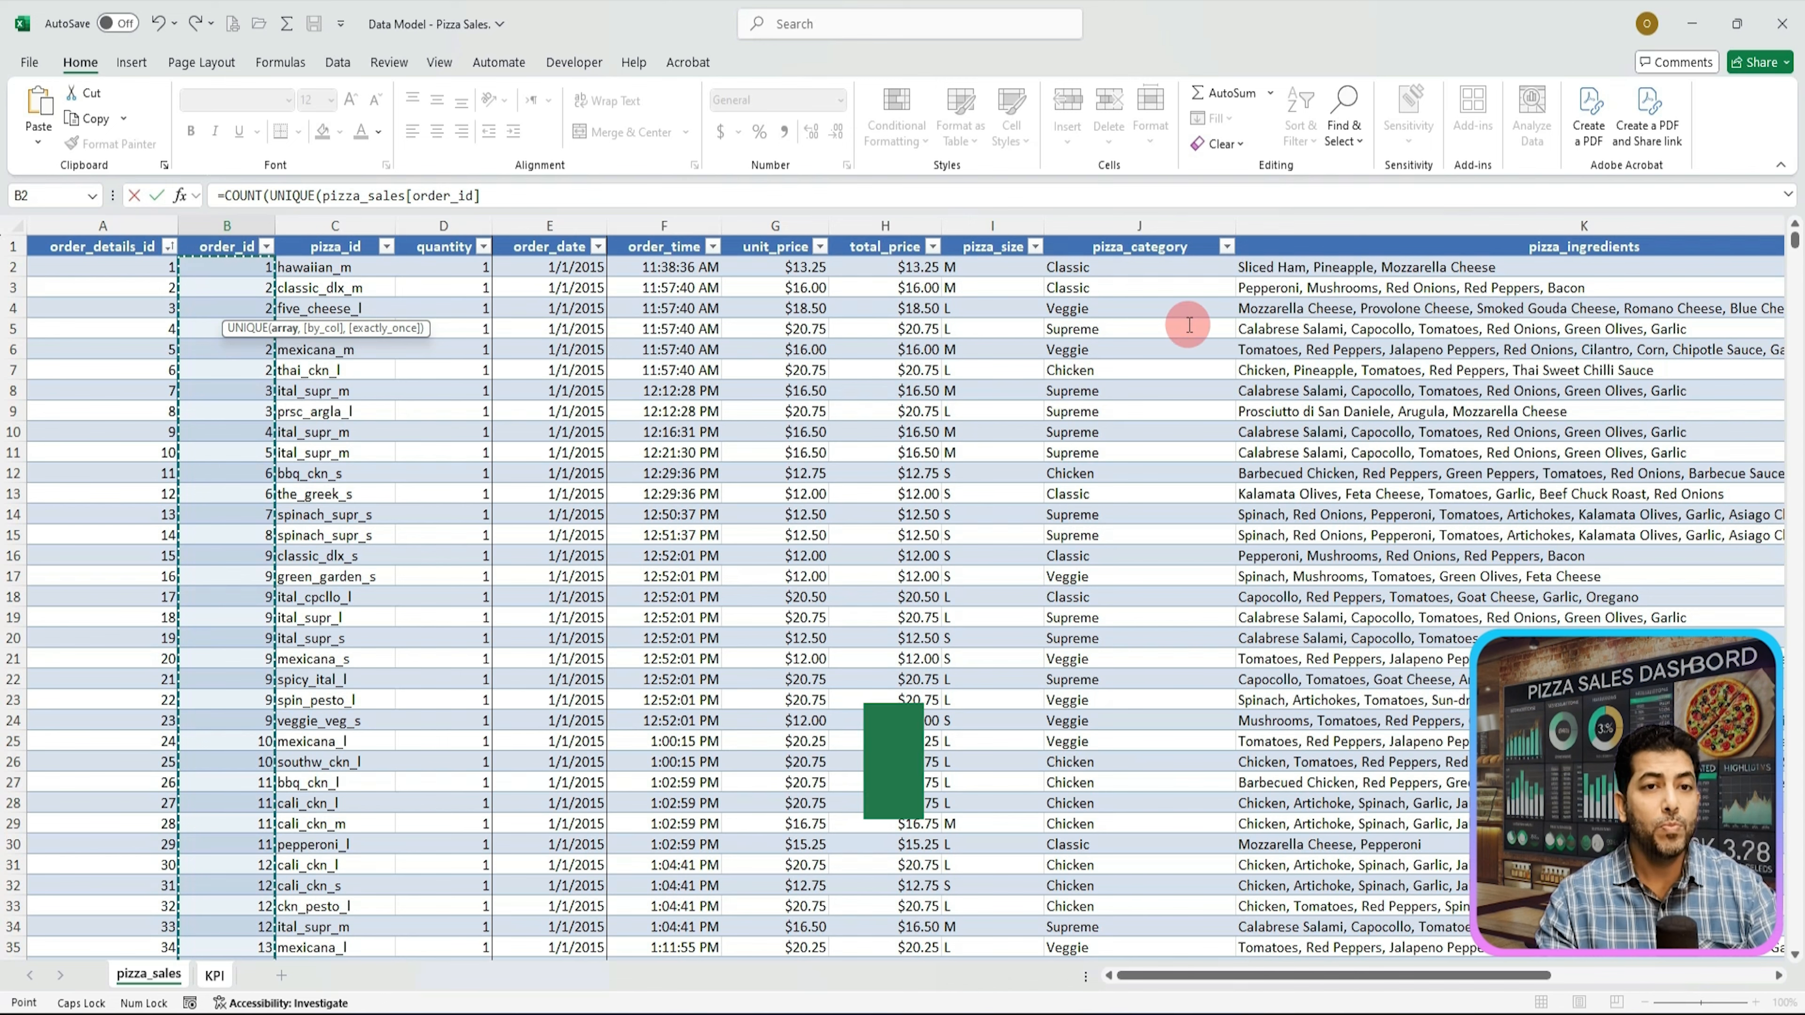
type("))")
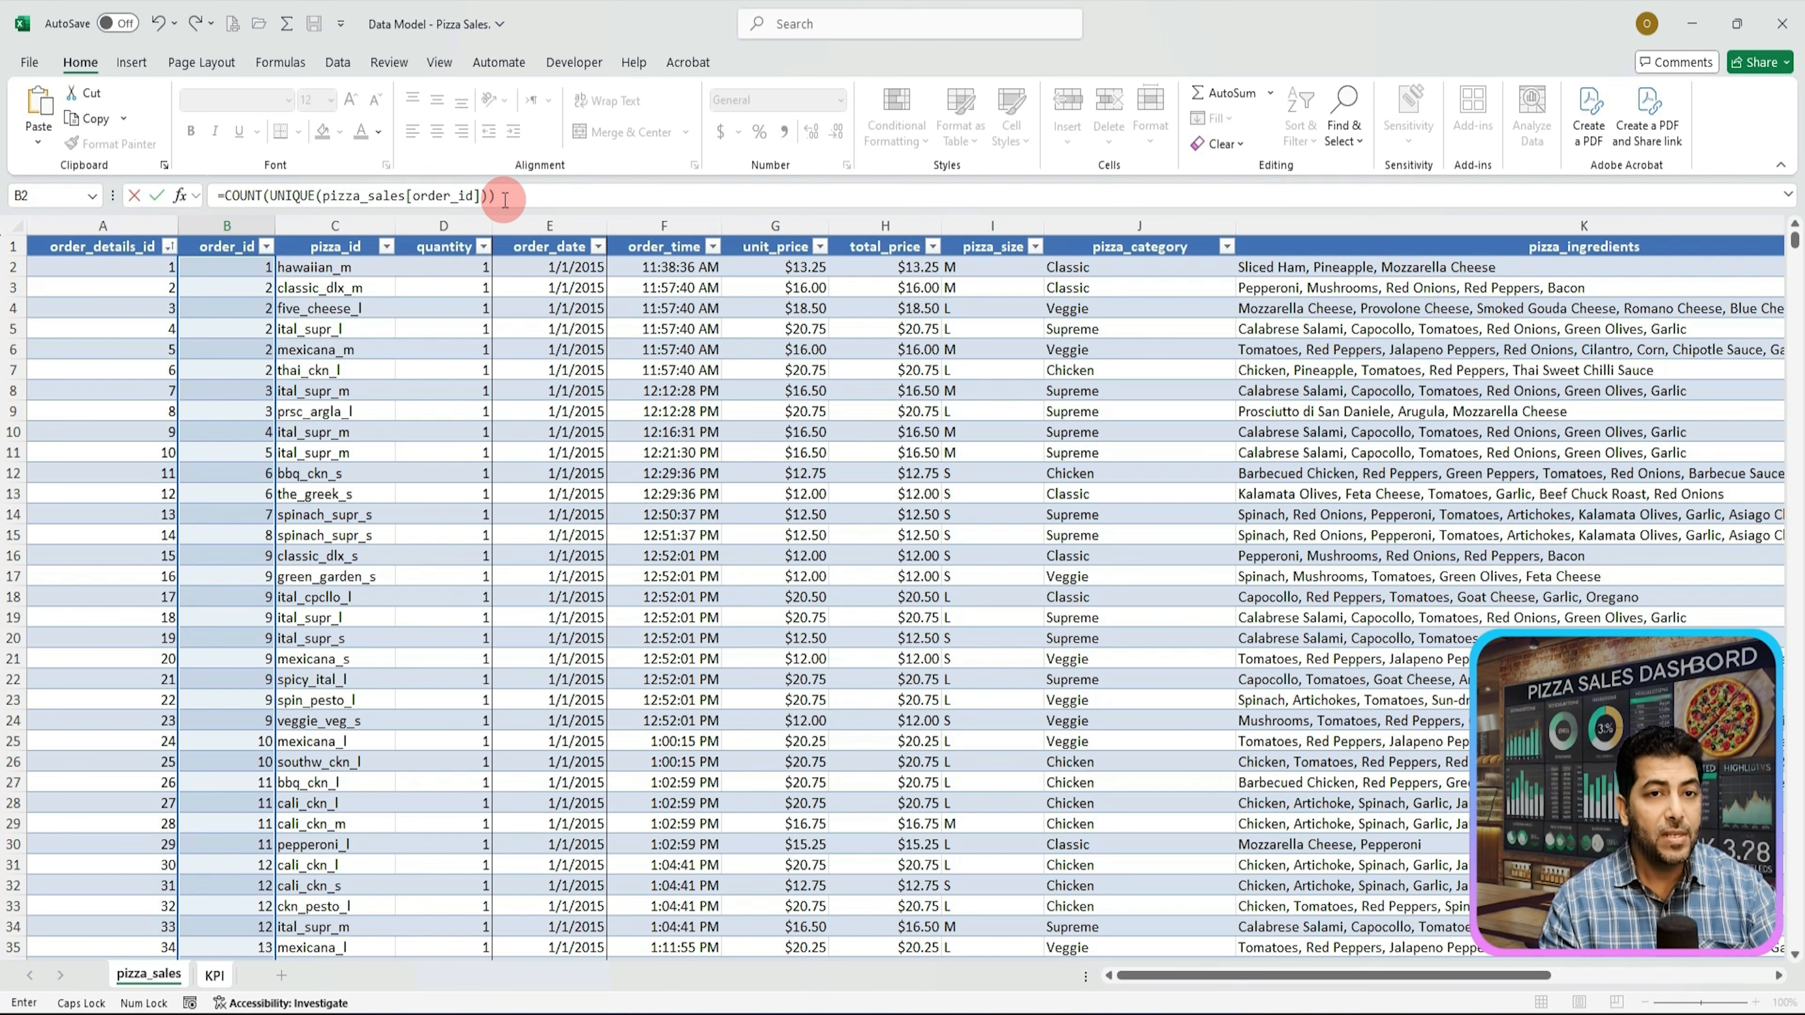
key("Return")
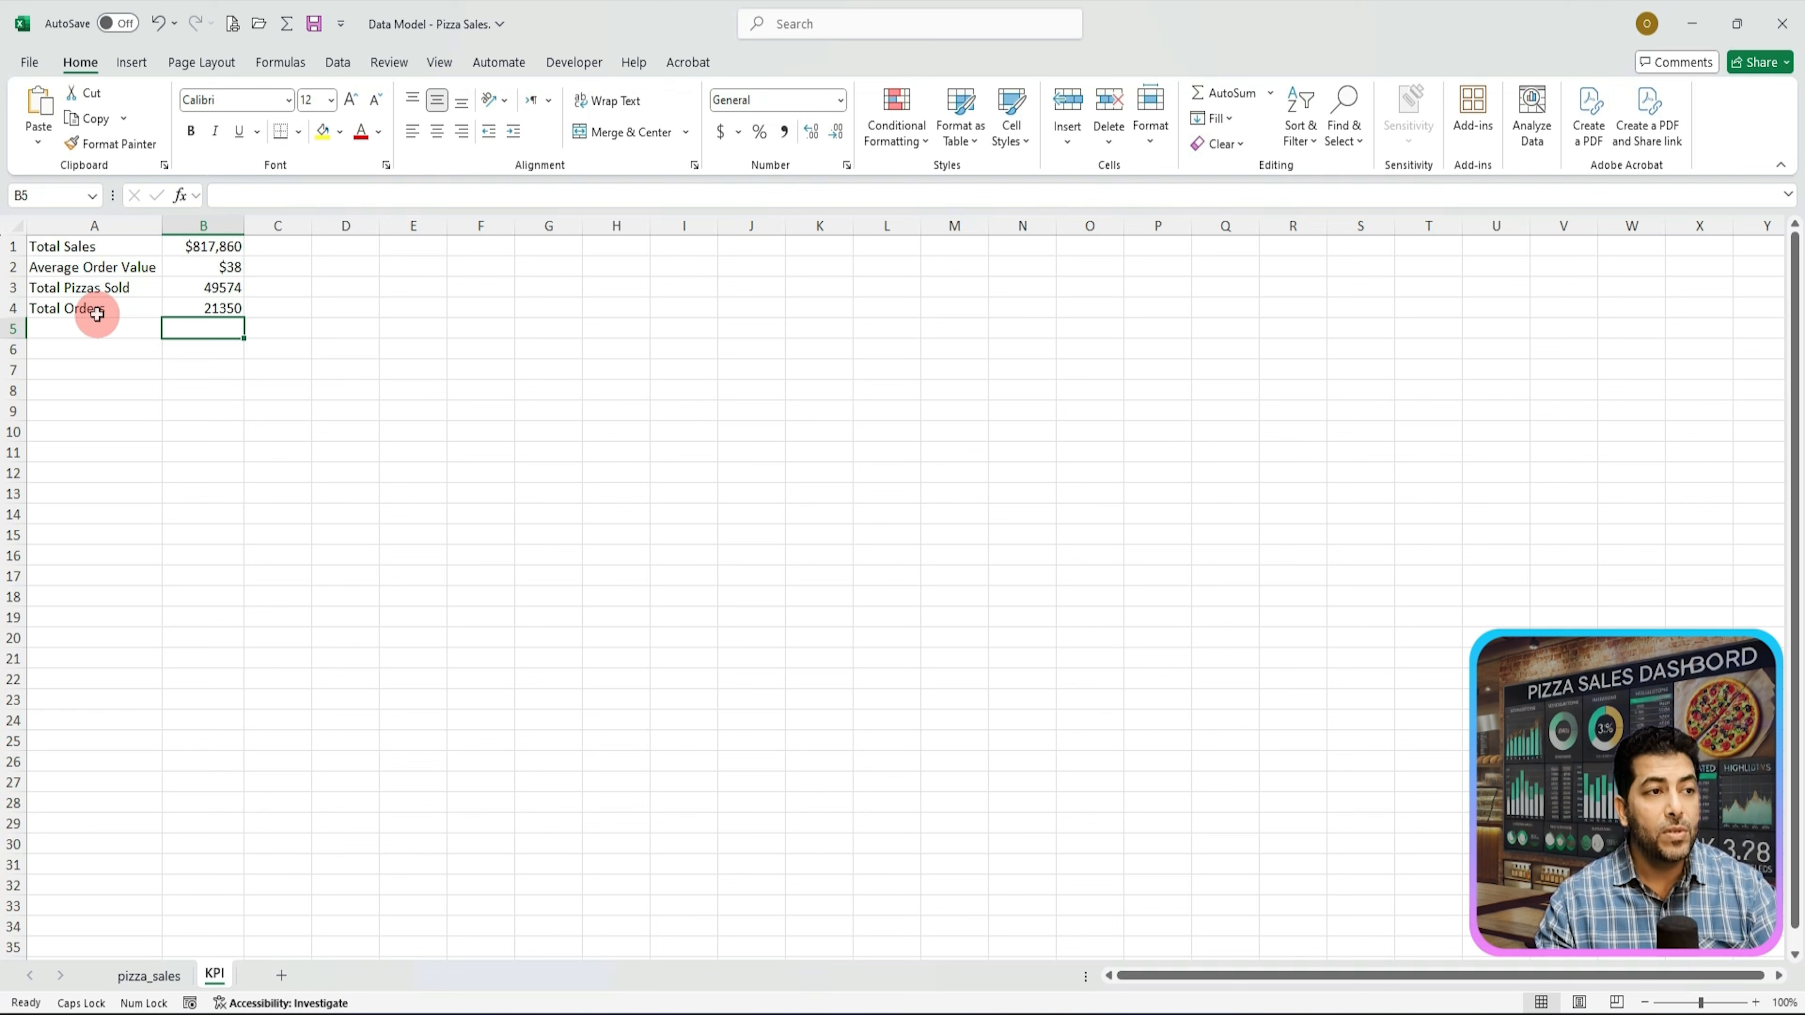
Step: Format the Total Orders cell as Number with 0 decimal places
left_click(192, 310)
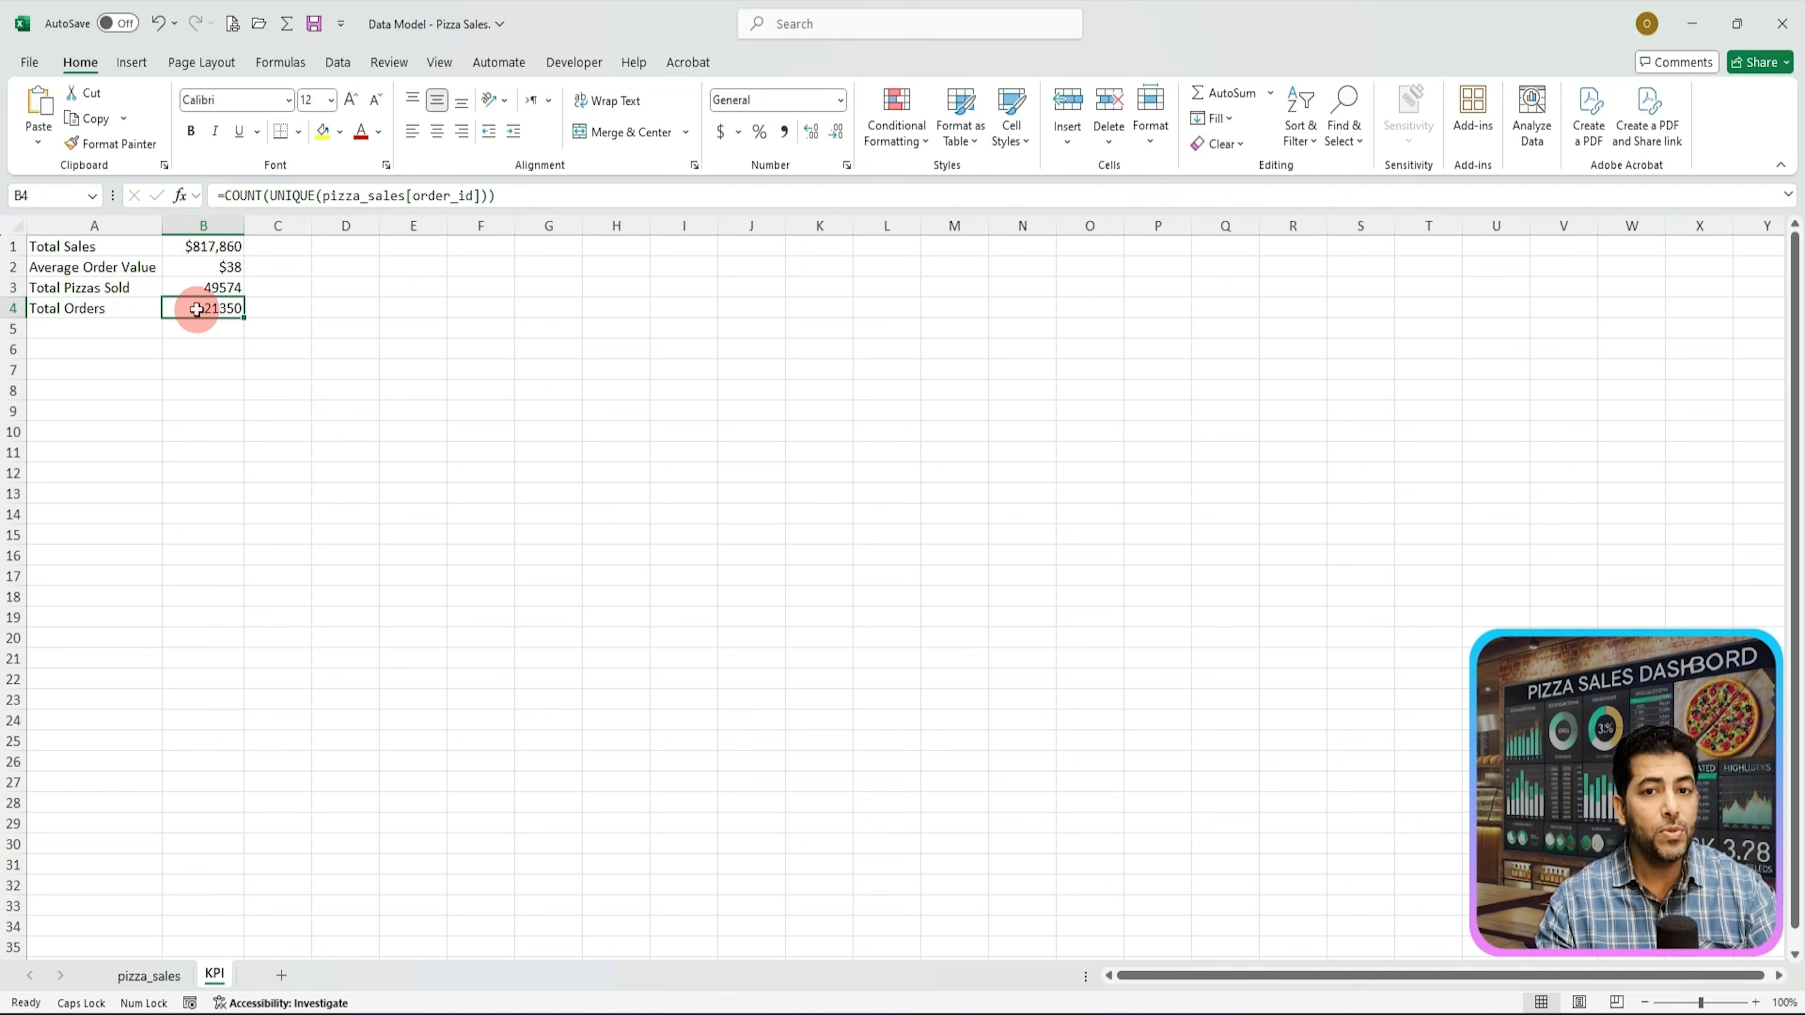
right_click(196, 309)
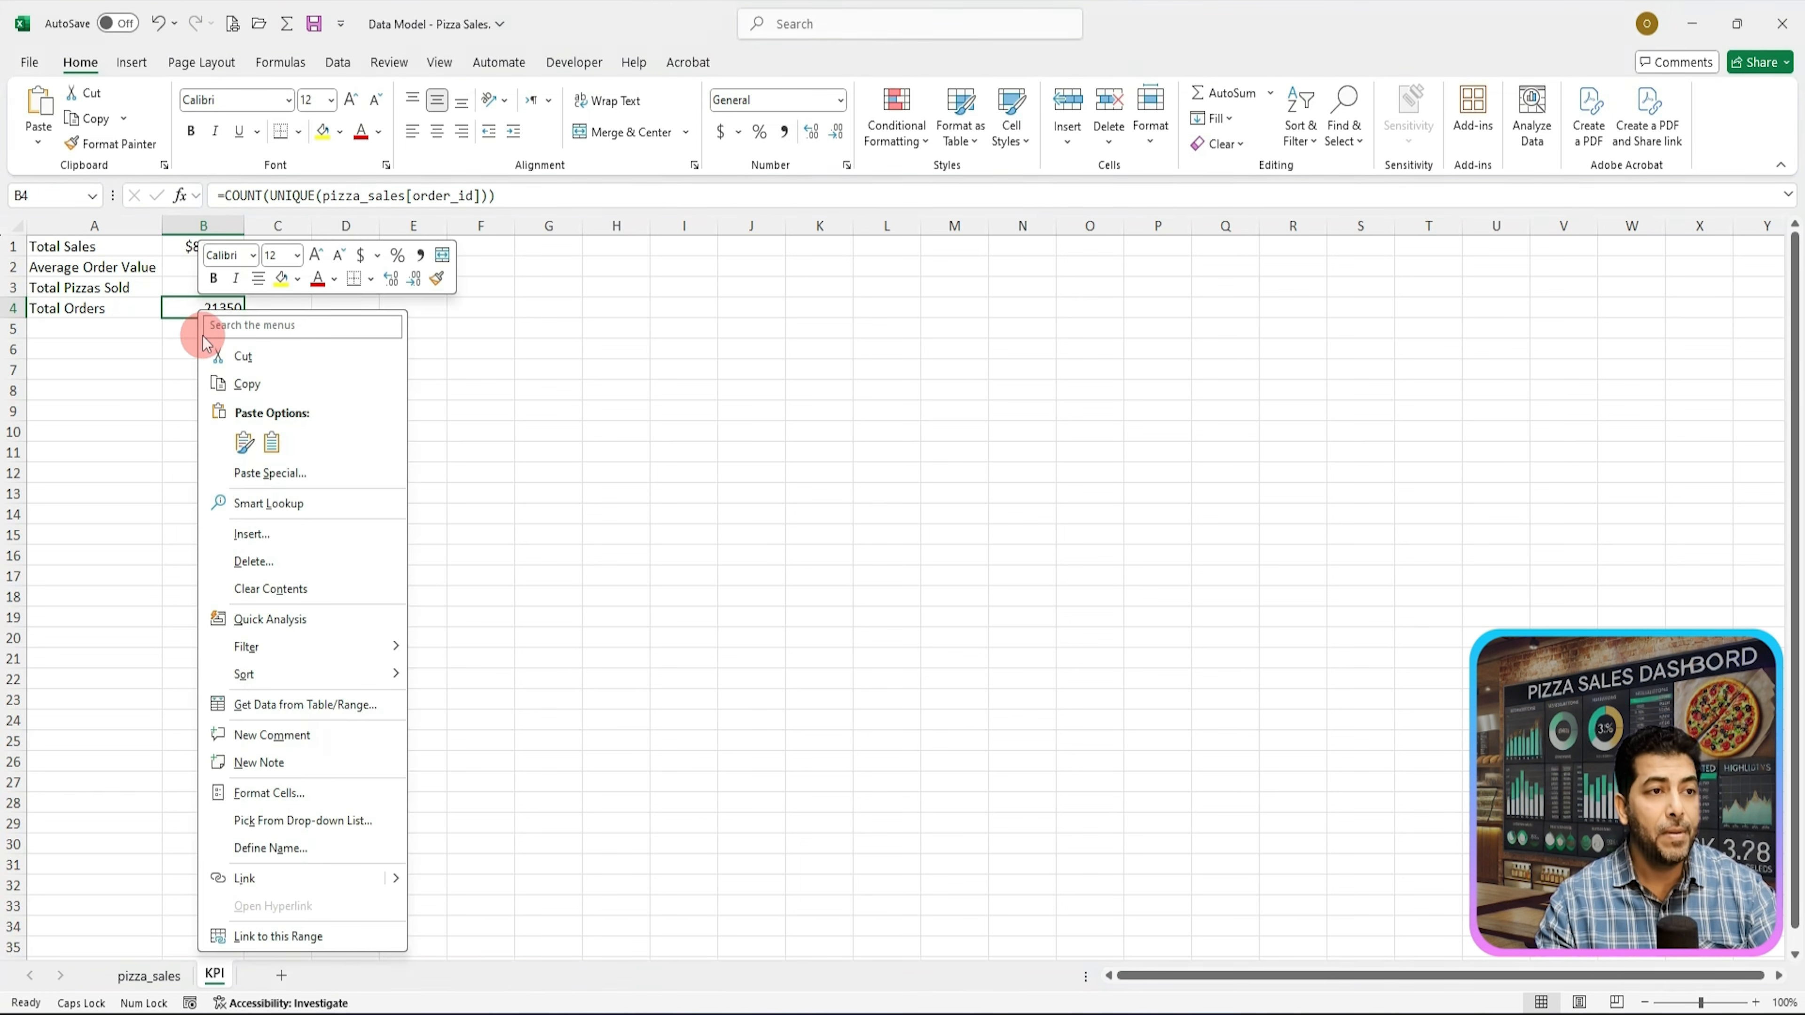
left_click(300, 802)
left_click_drag(218, 548, 544, 321)
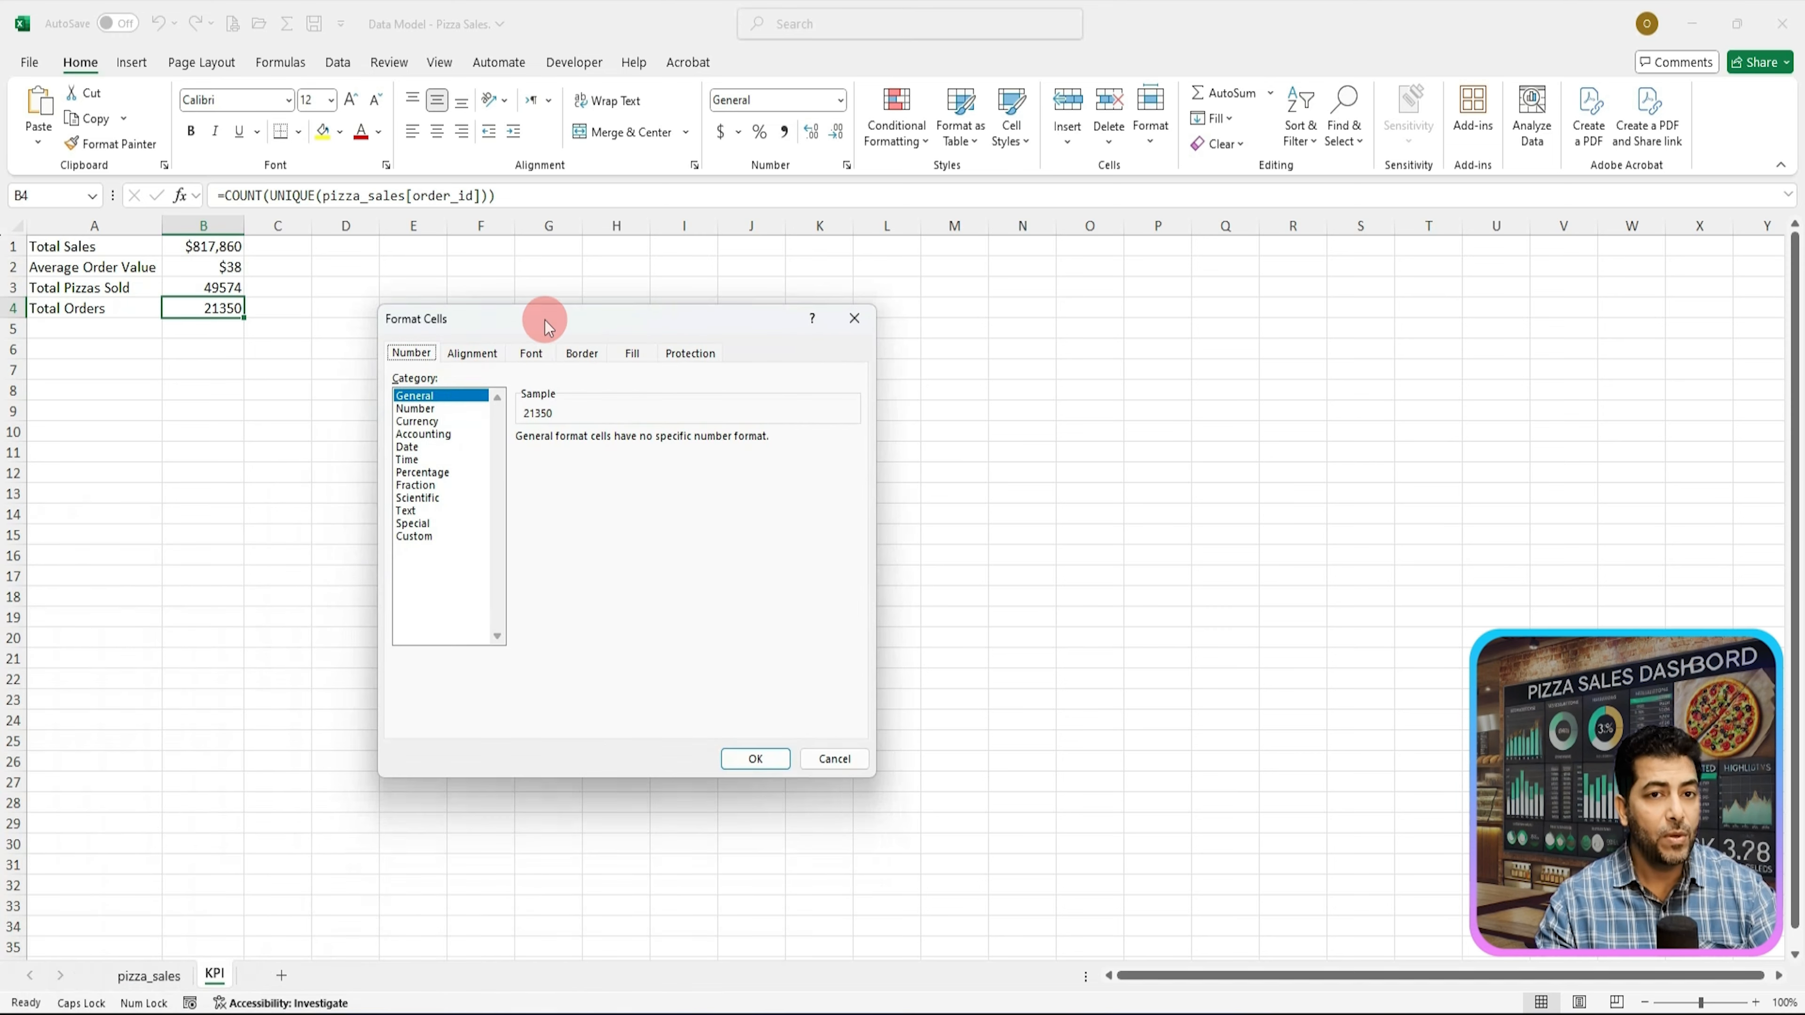
left_click(415, 409)
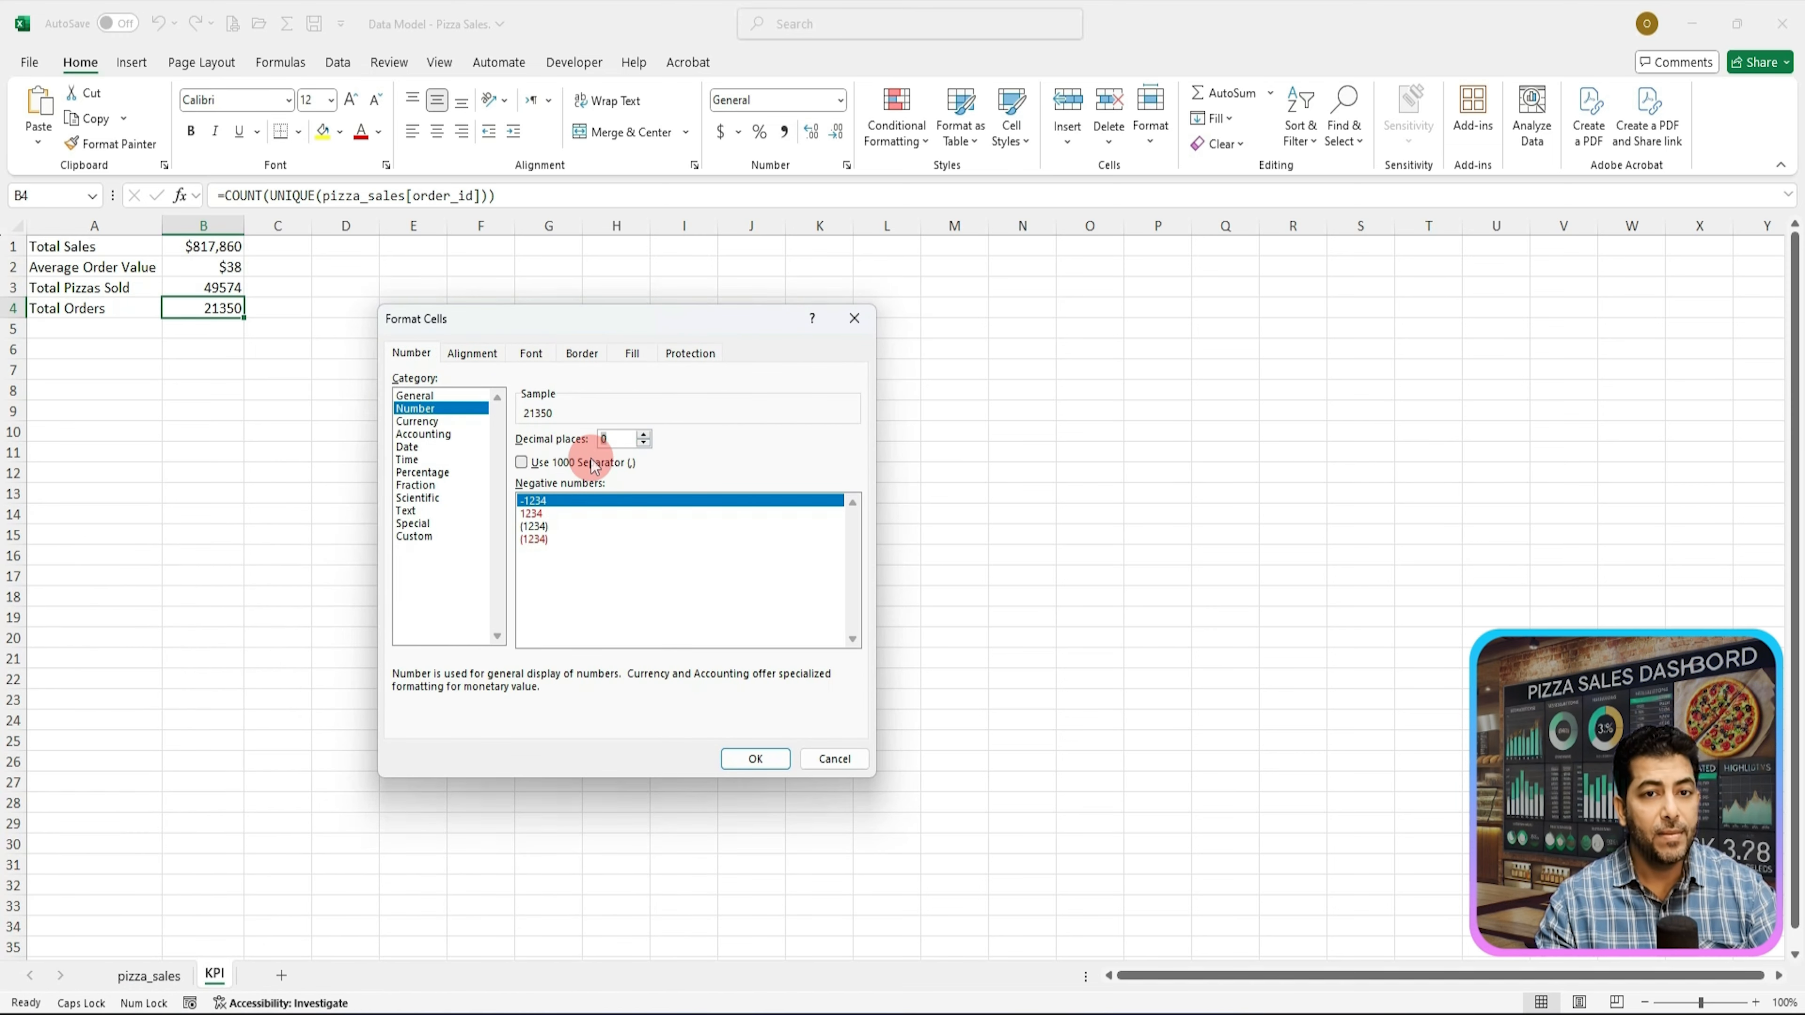
left_click(752, 758)
Step: Paste the label Average Pizzas Per Order into cell A5 and autofit column A to its width
left_click(84, 328)
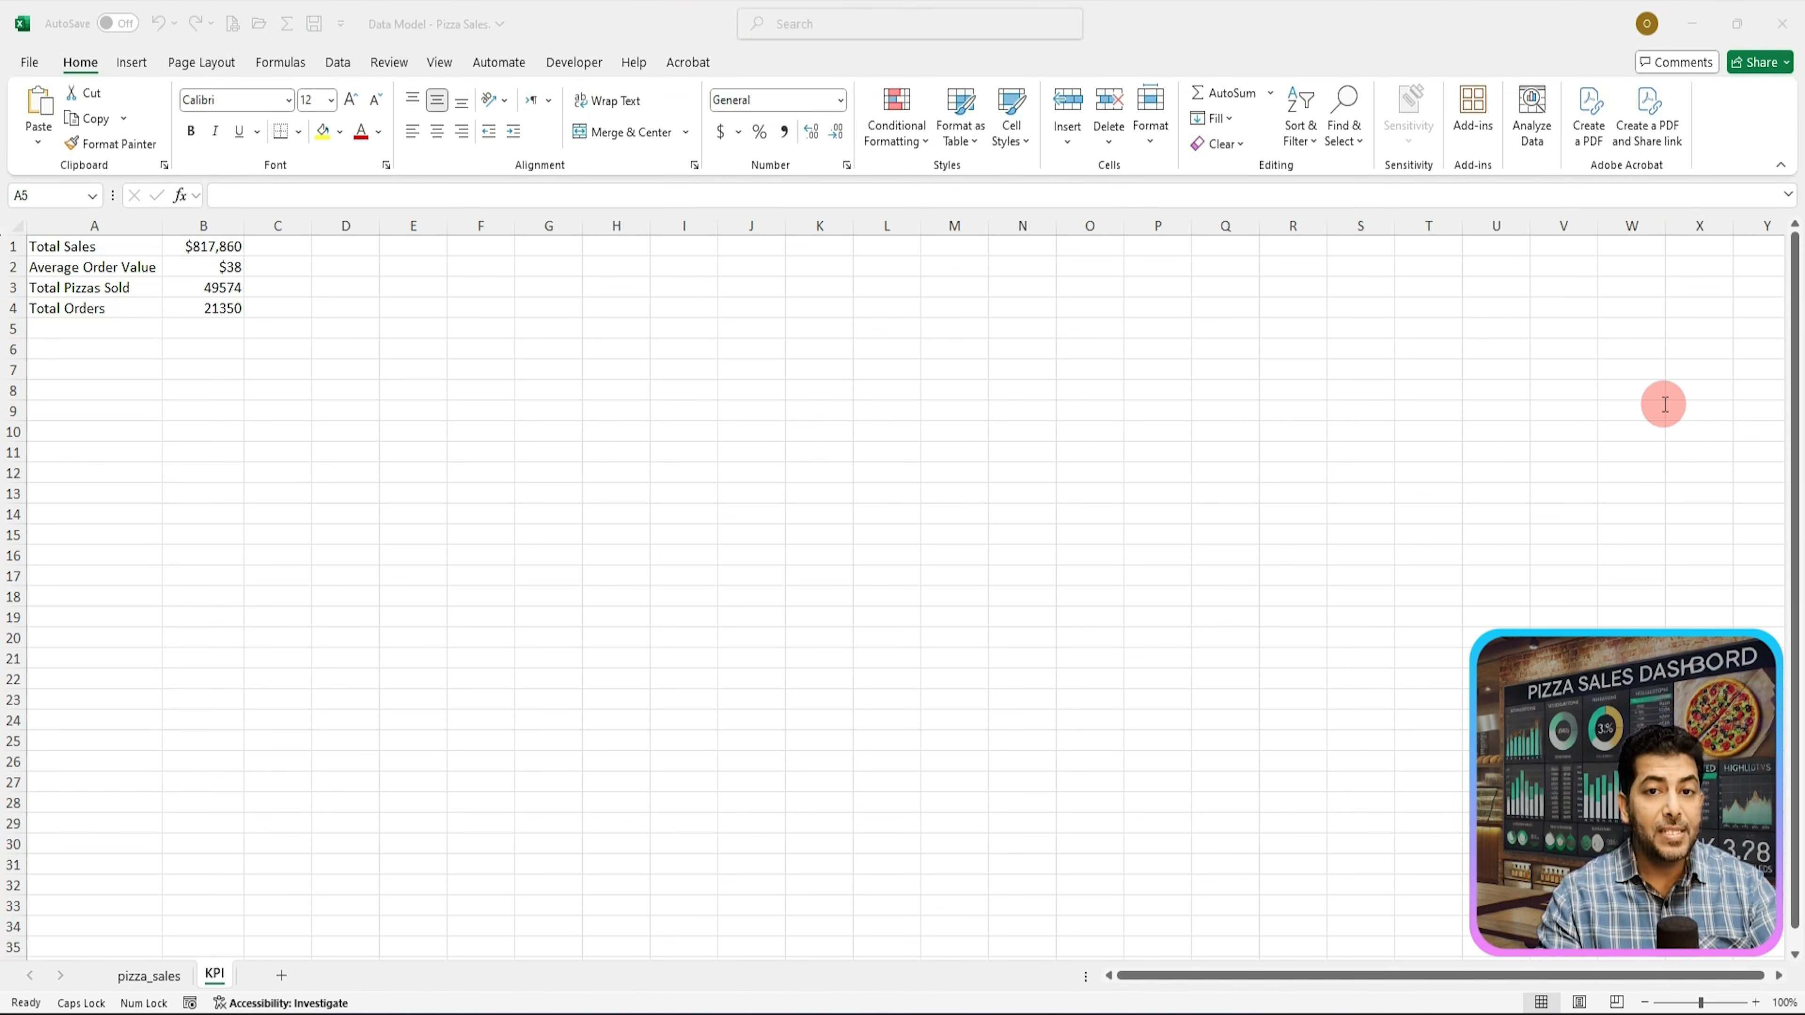
key("ctrl+c")
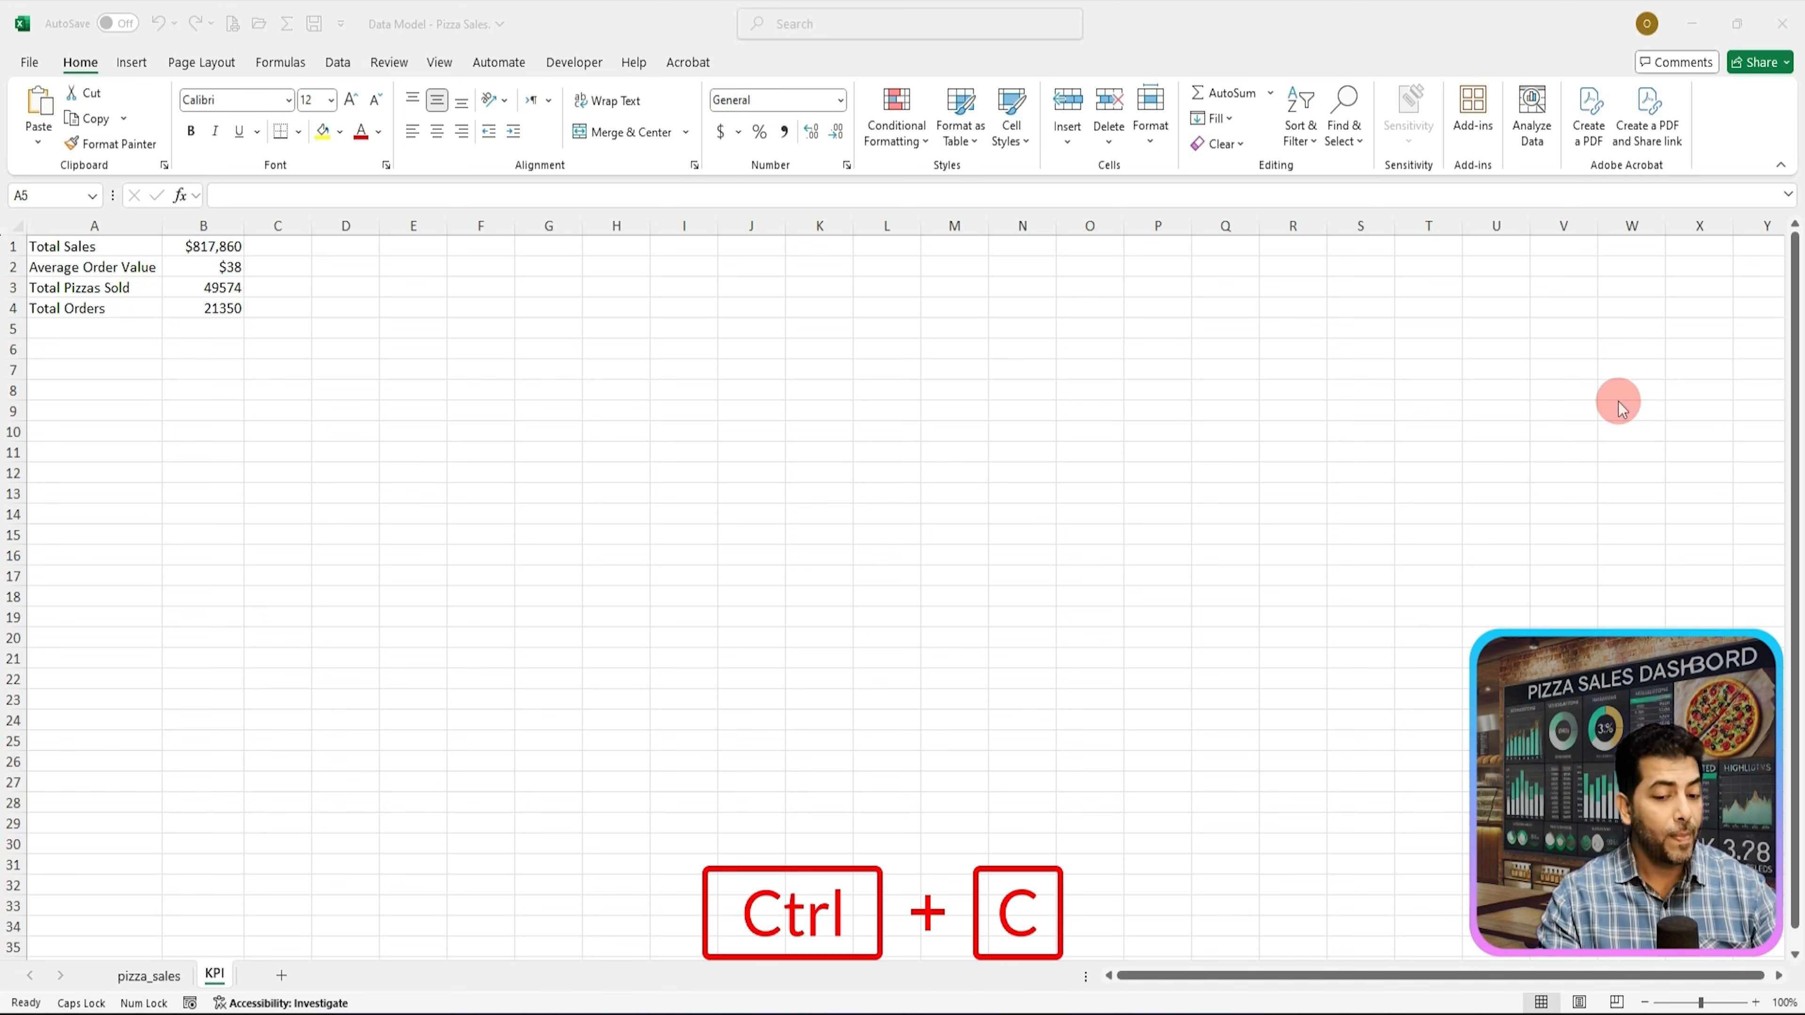
left_click(68, 335)
key("ctrl+v")
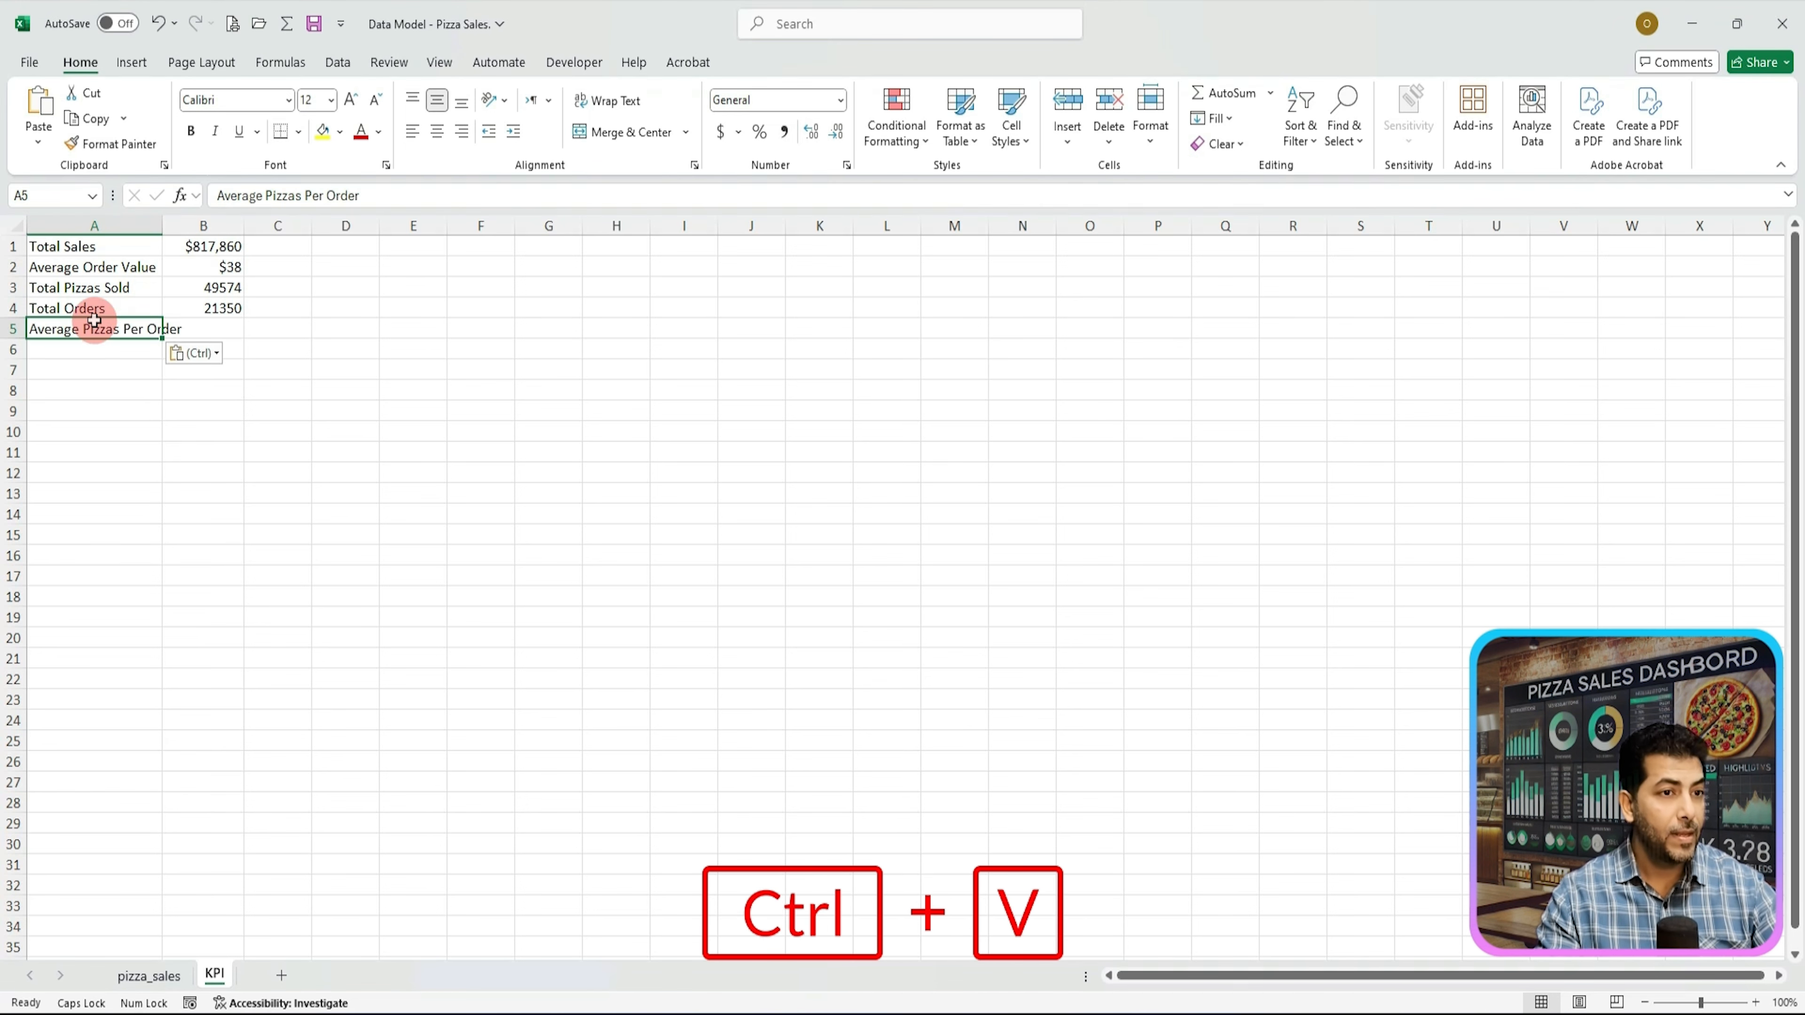
double_click(160, 228)
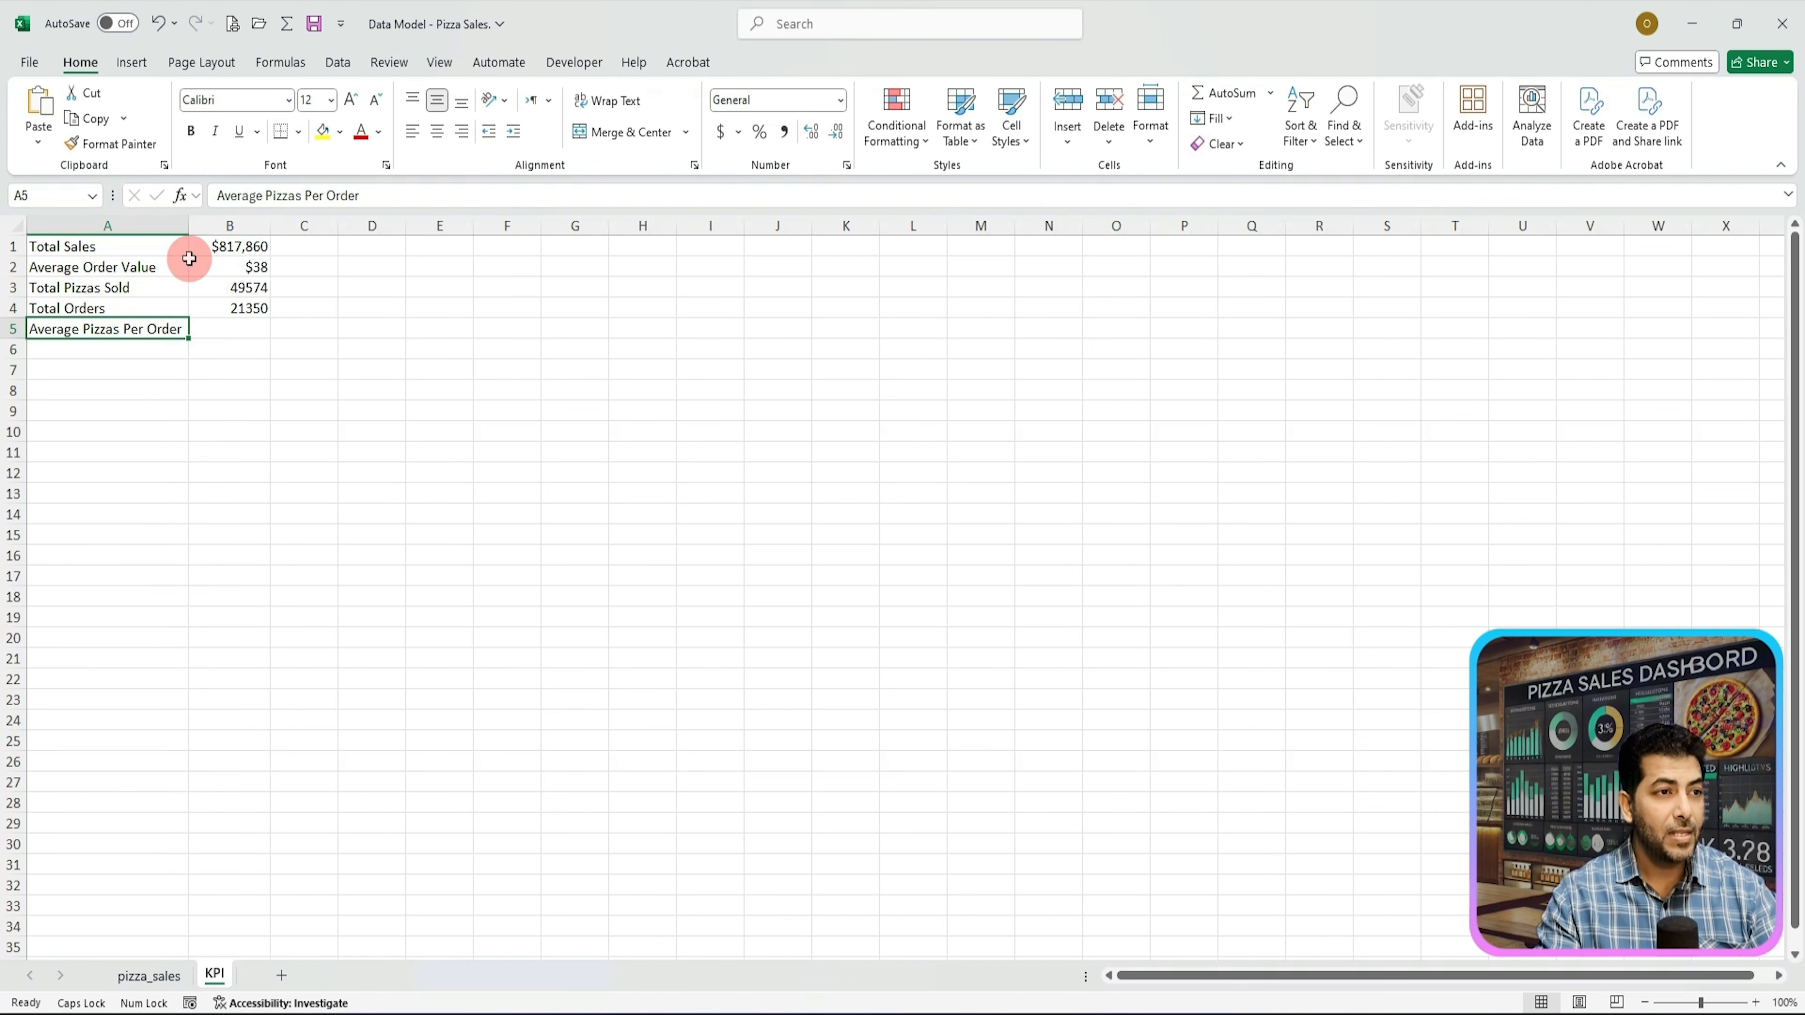
Step: Enter =ROUND(SUM(pizza_sales[quantity])/COUNT(UNIQUE(pizza_sales[order_id])),2) in B5 to compute average pizzas per order
left_click(231, 330)
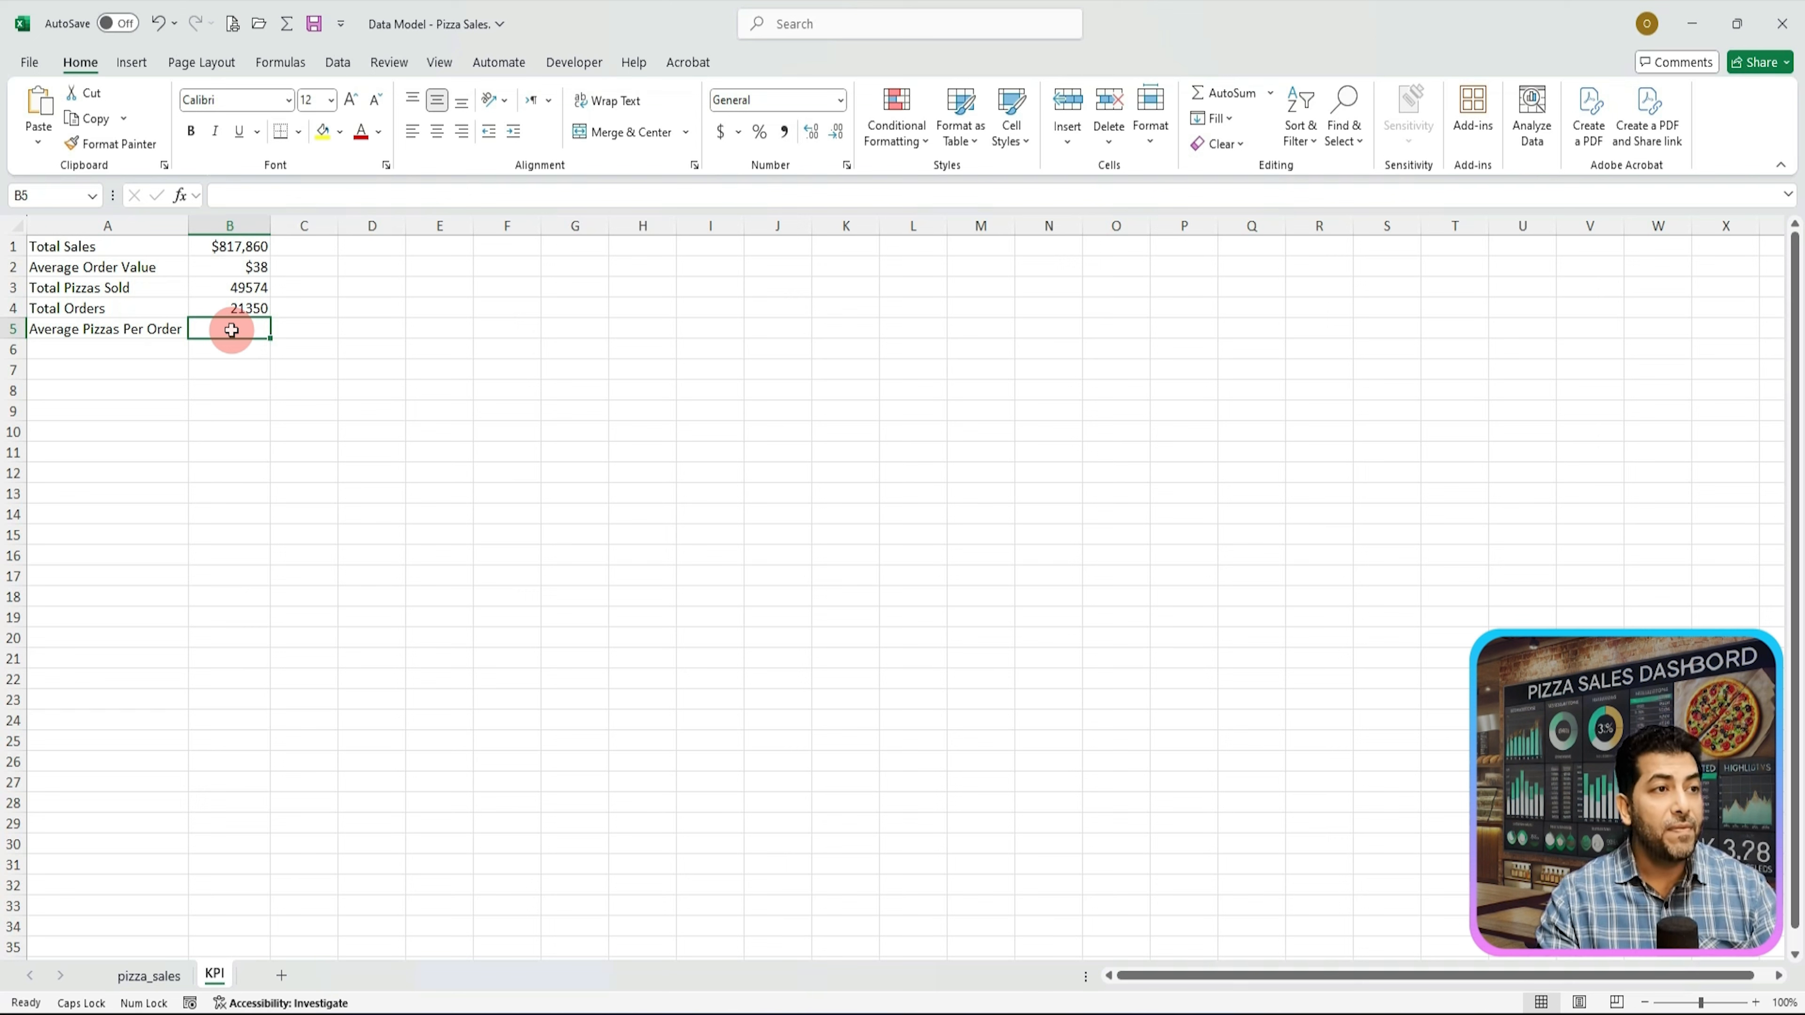
type("=")
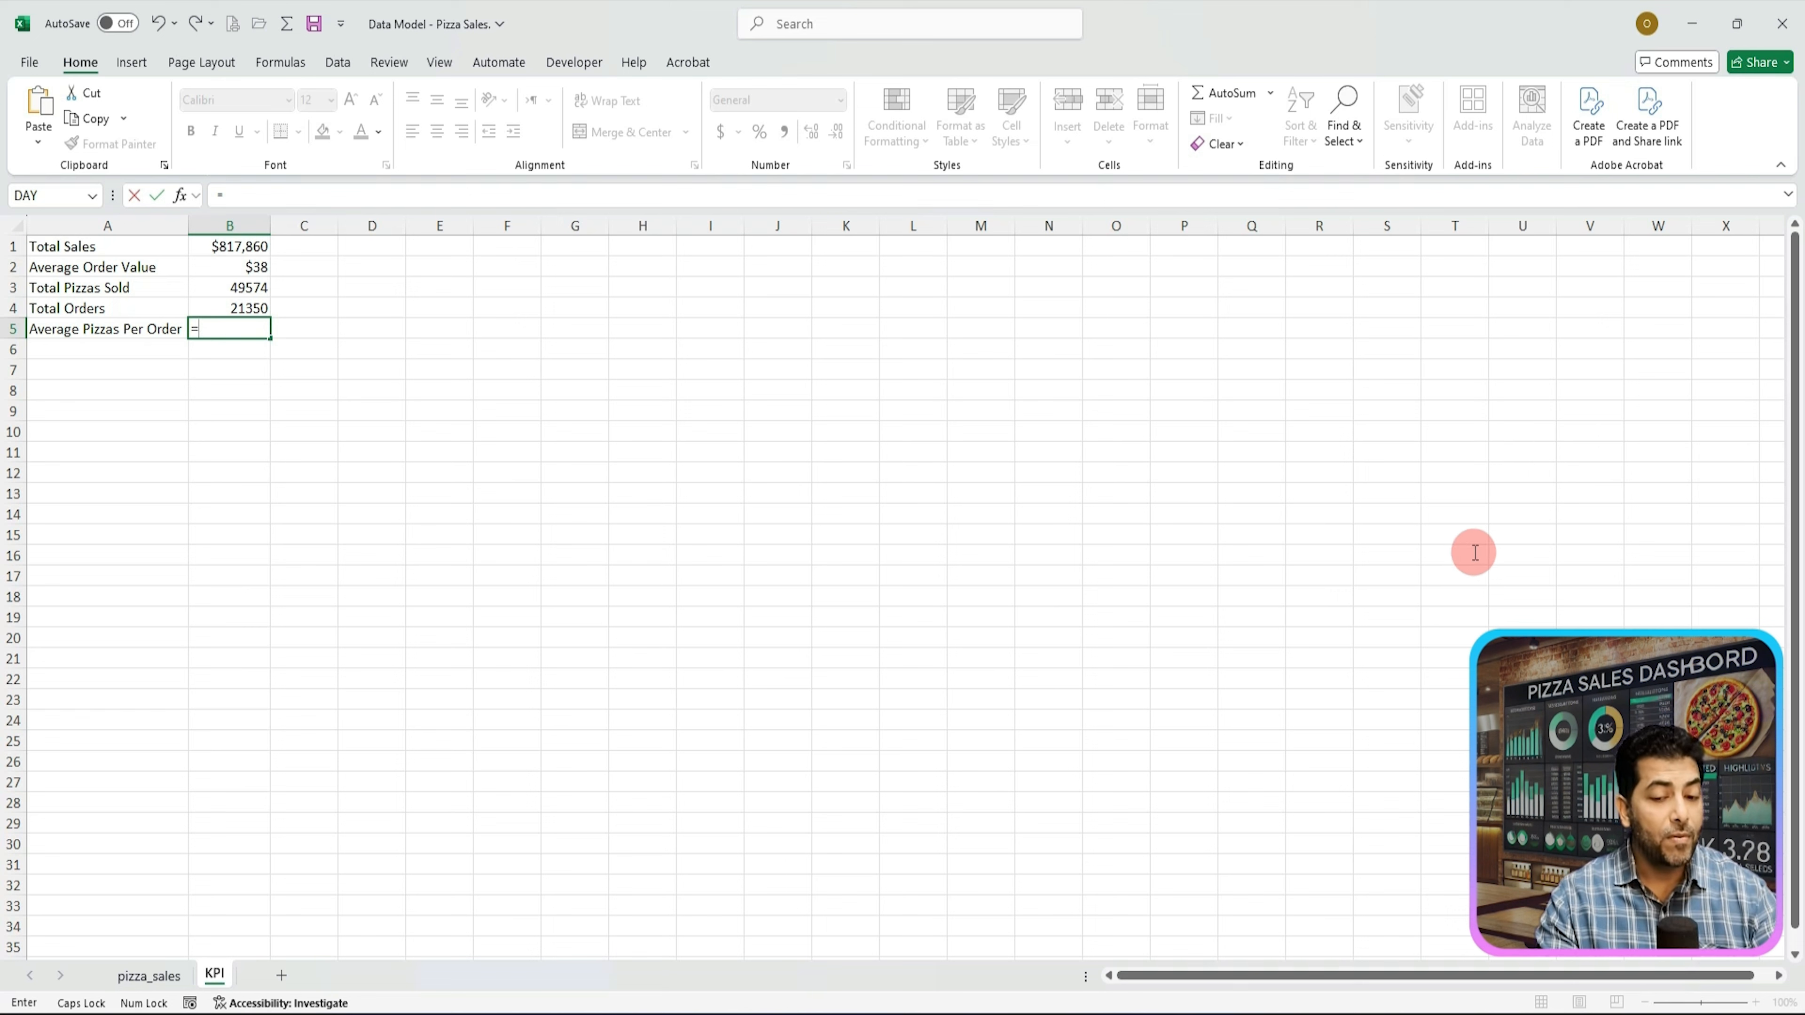
type("RO")
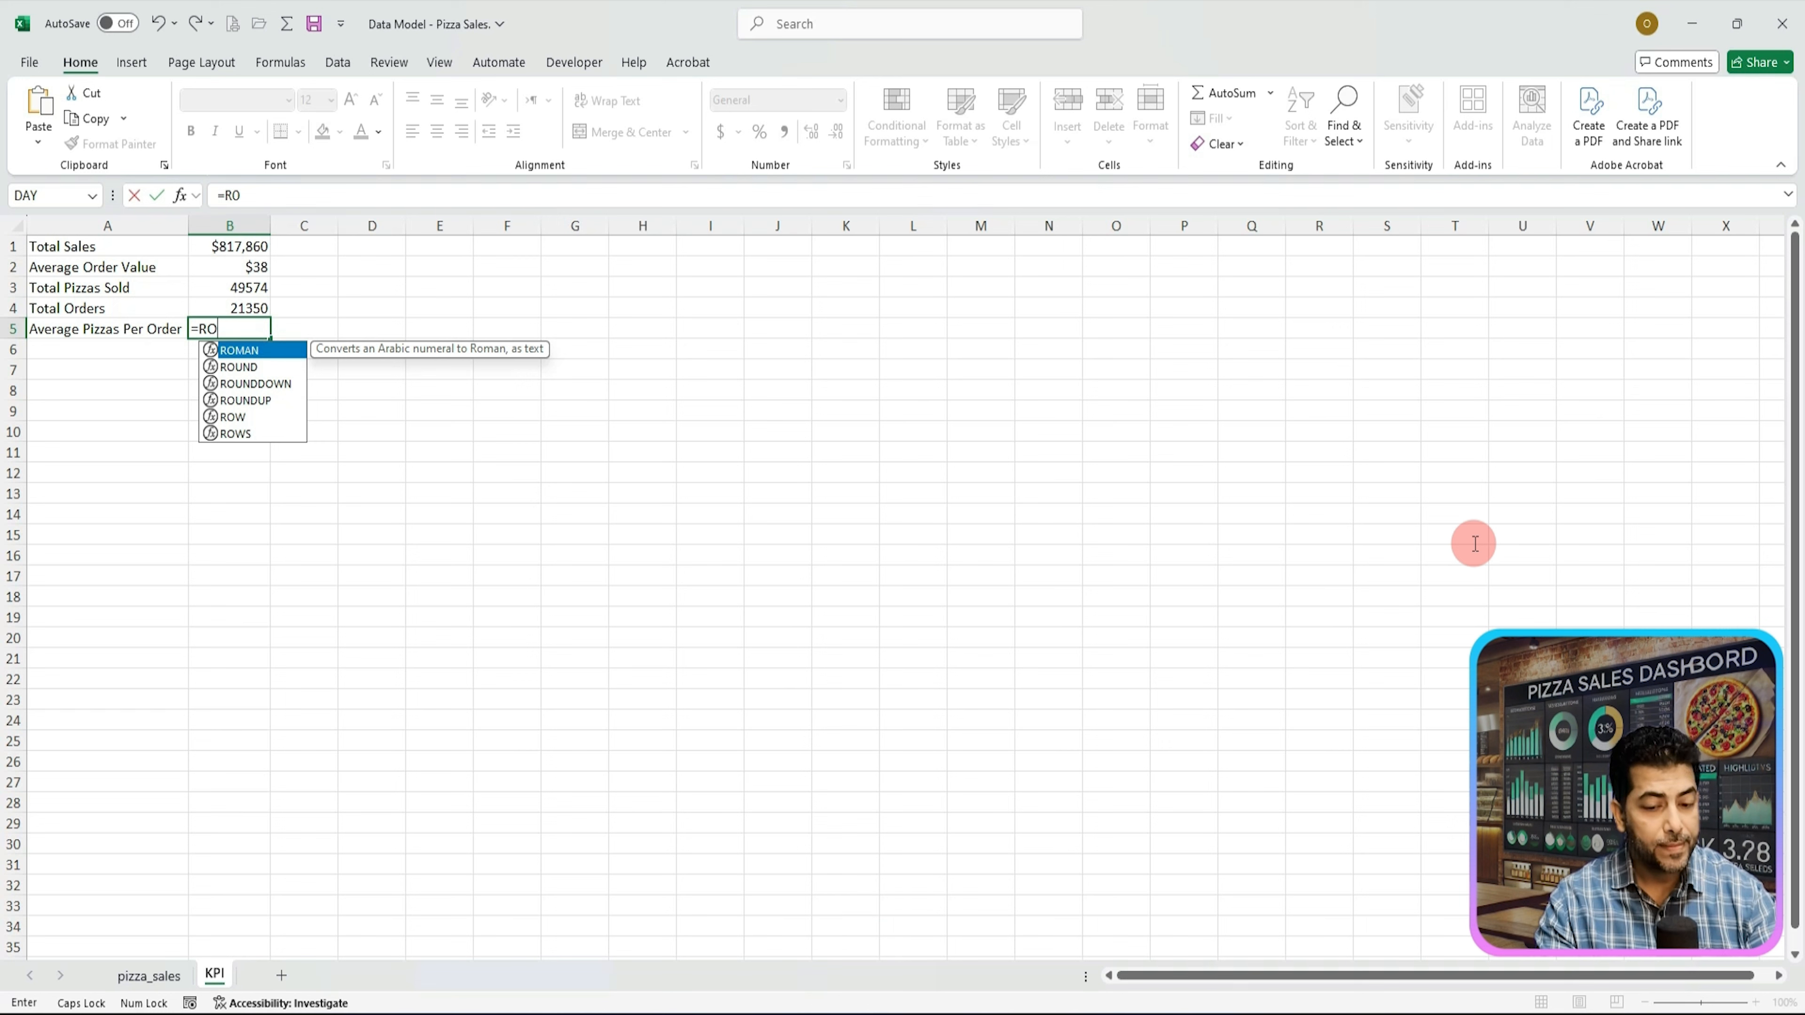
type("U")
key("Tab")
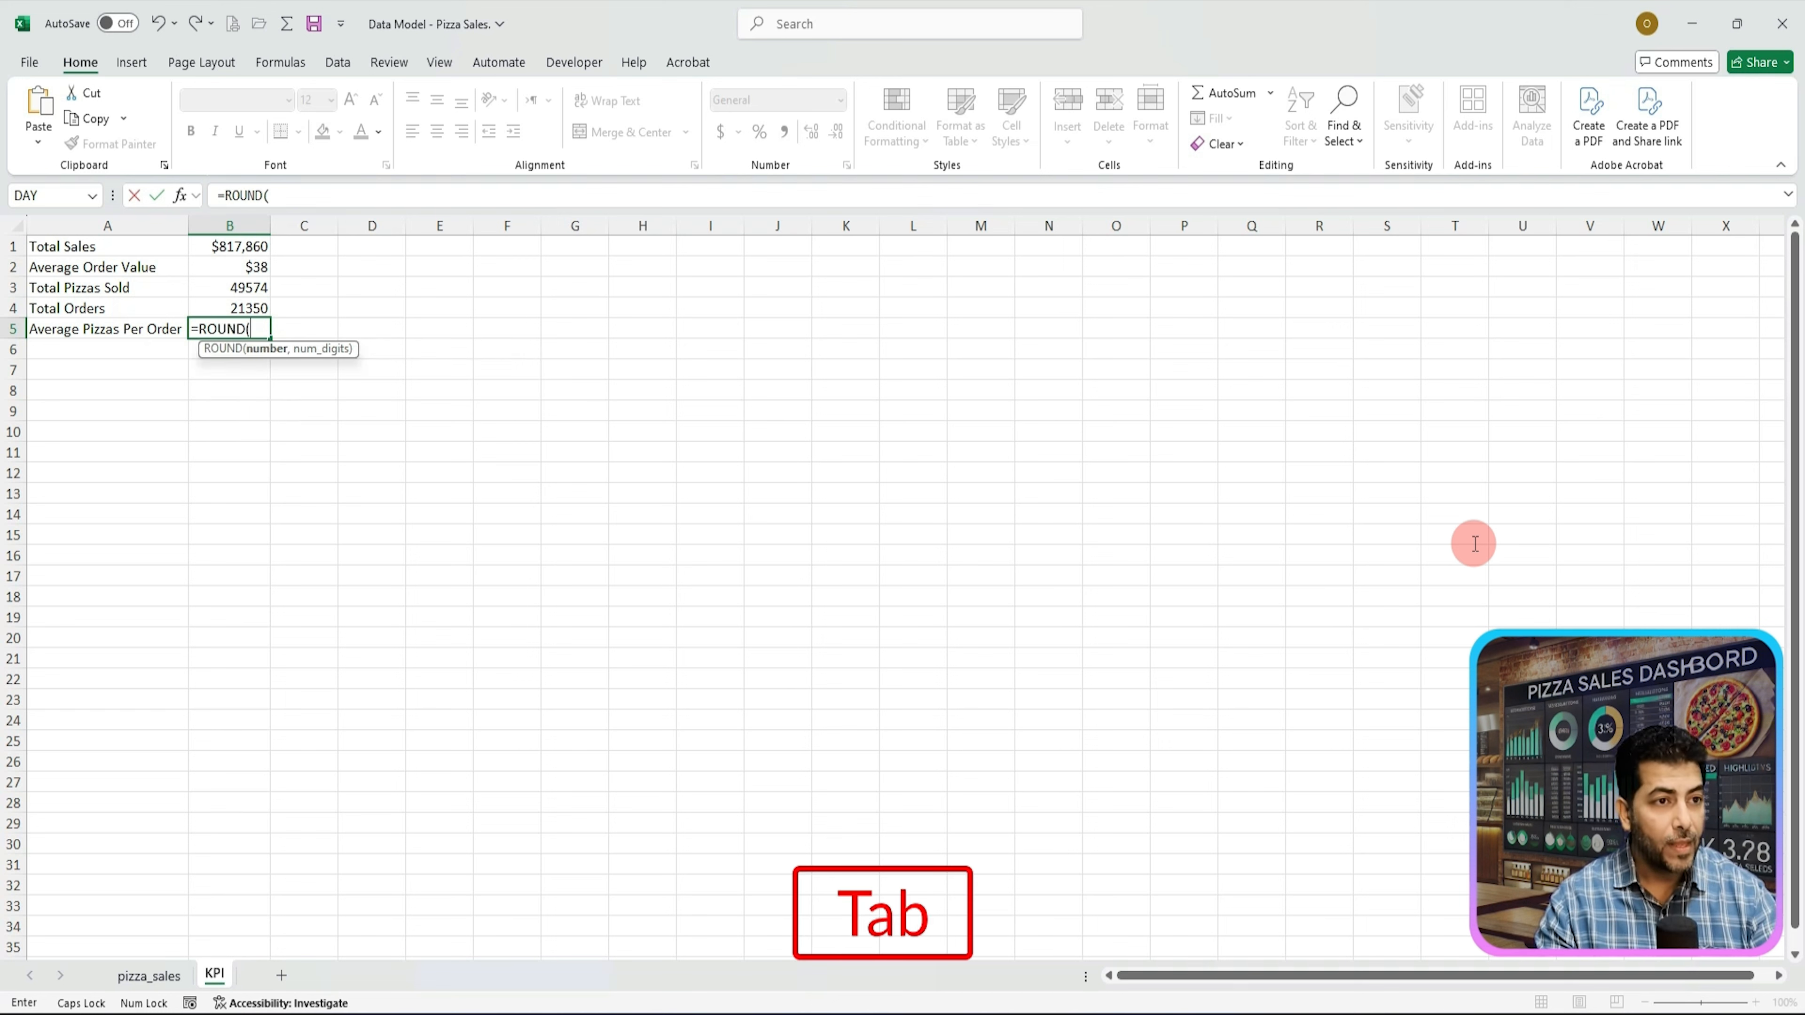
type("U")
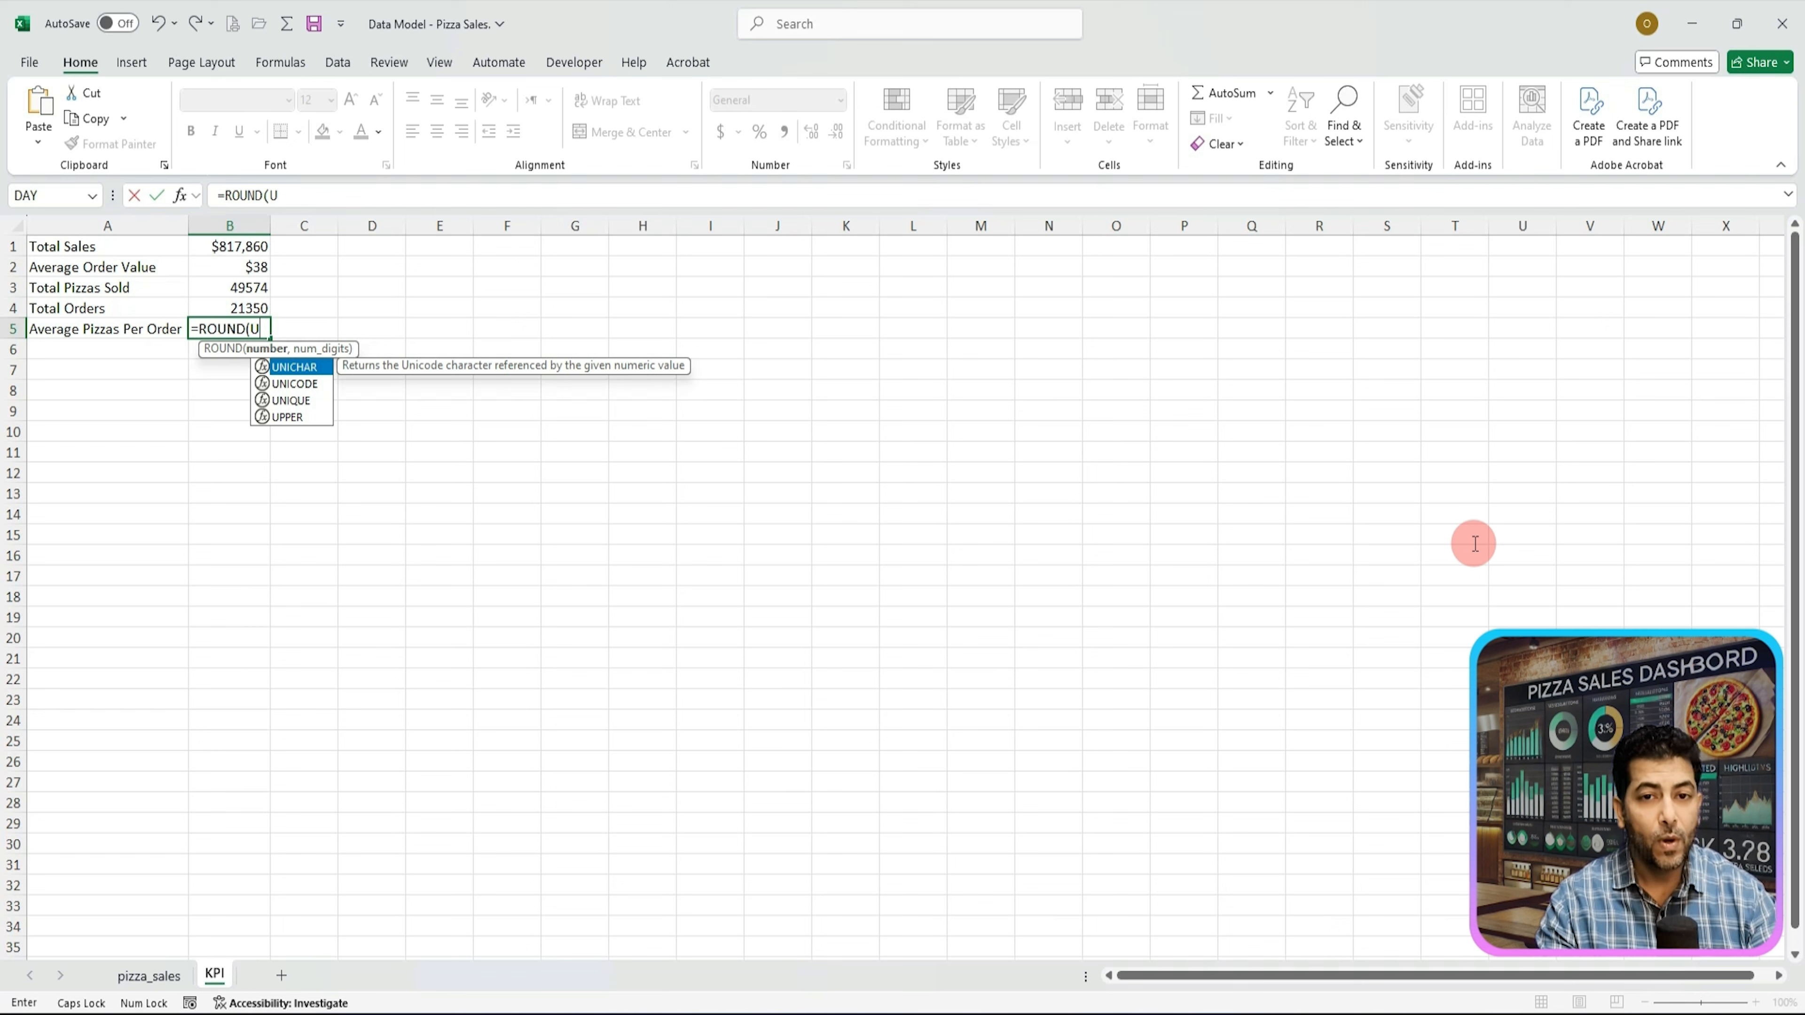
key("BackSpace")
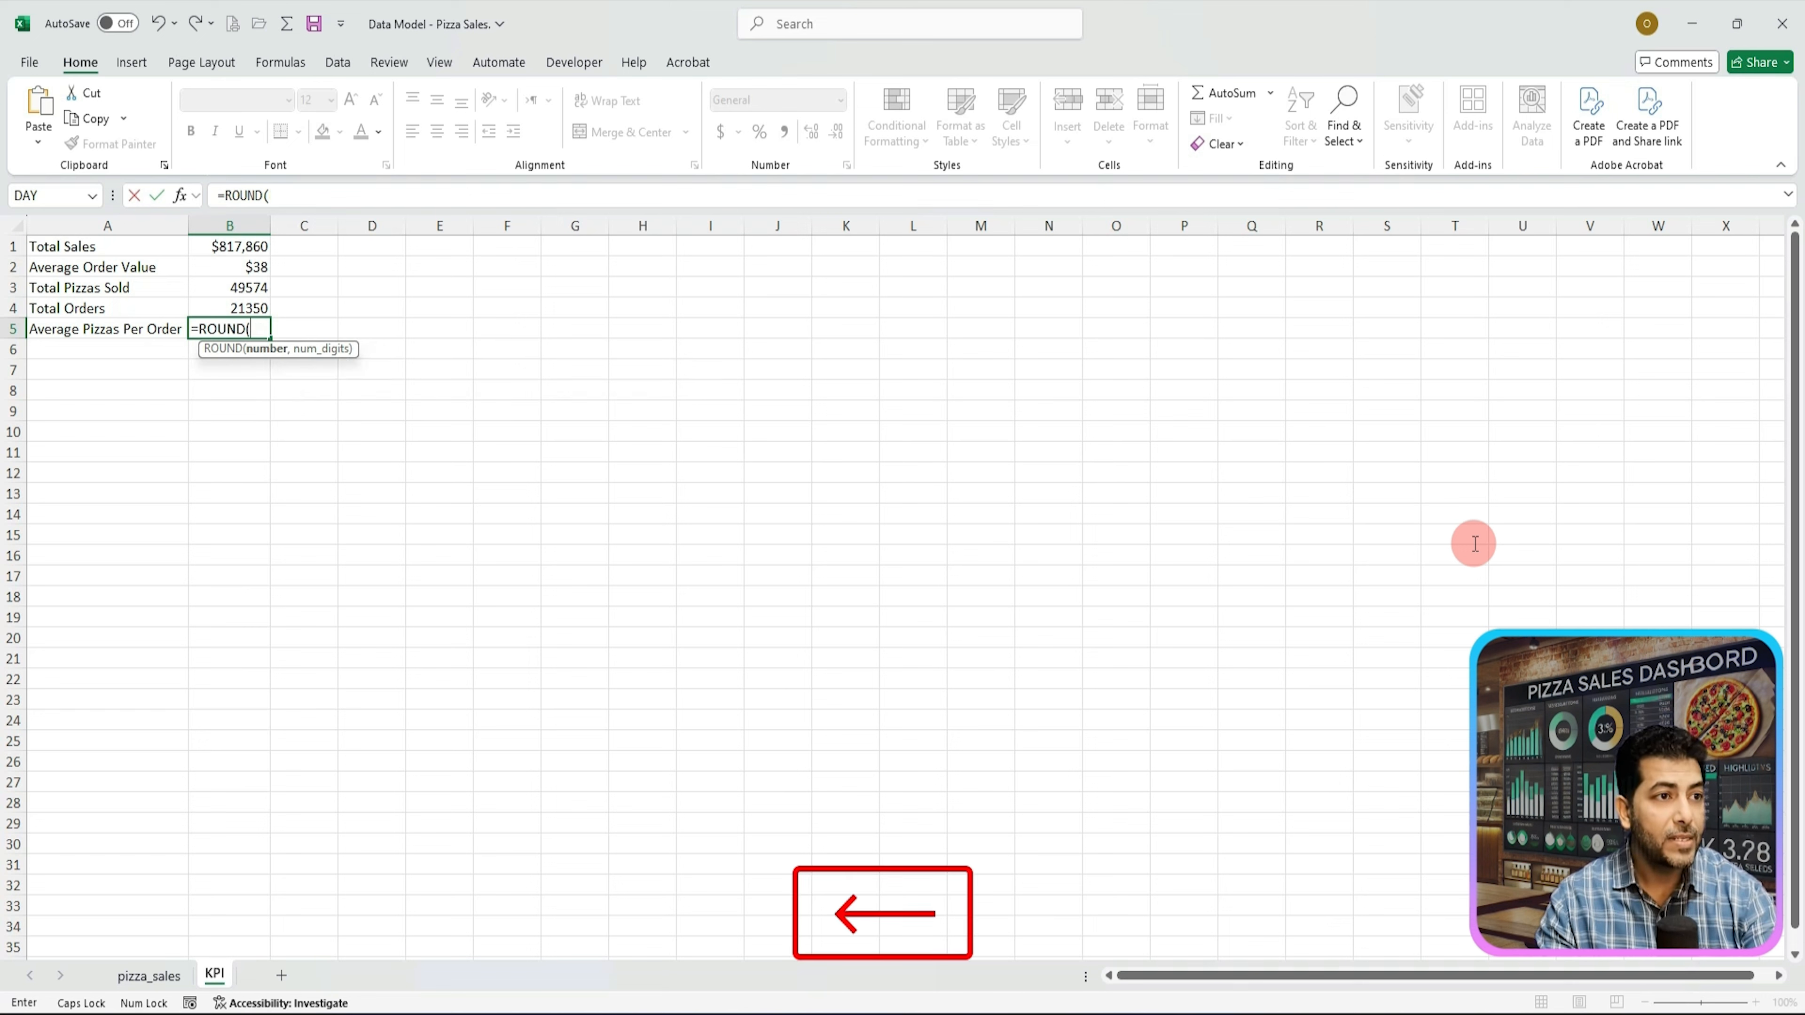
type("SUM")
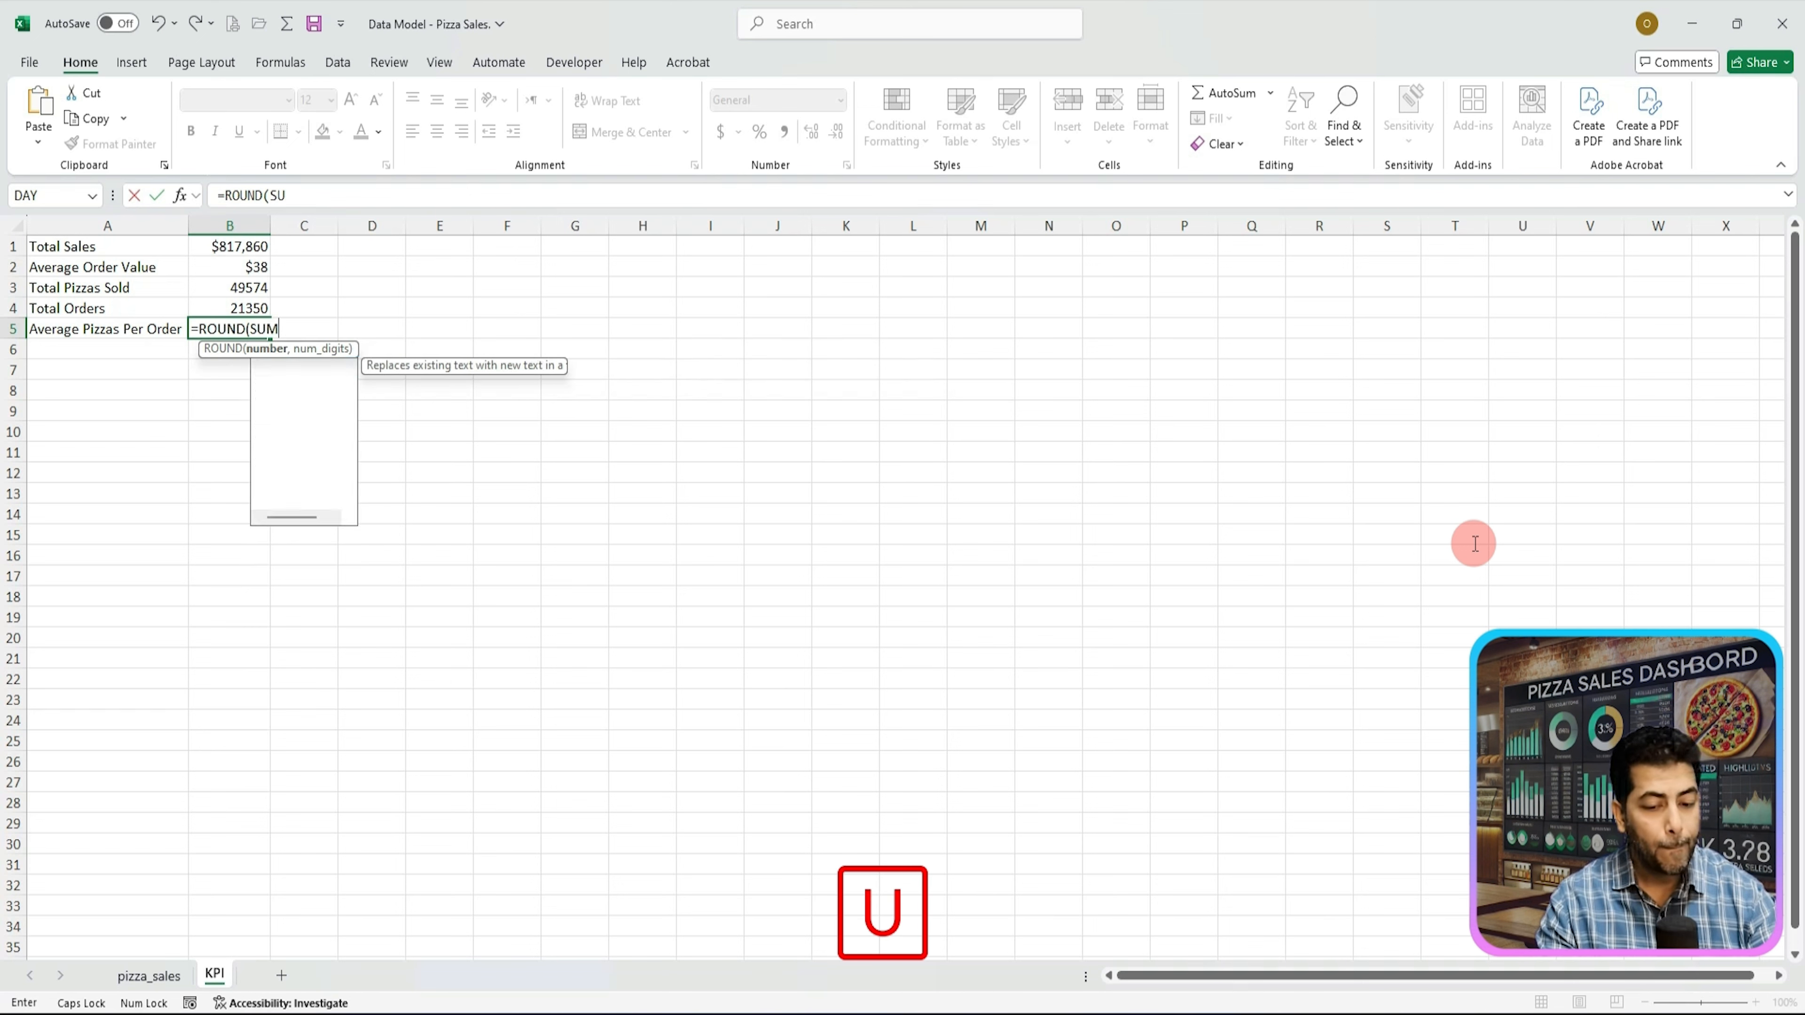
key("Tab")
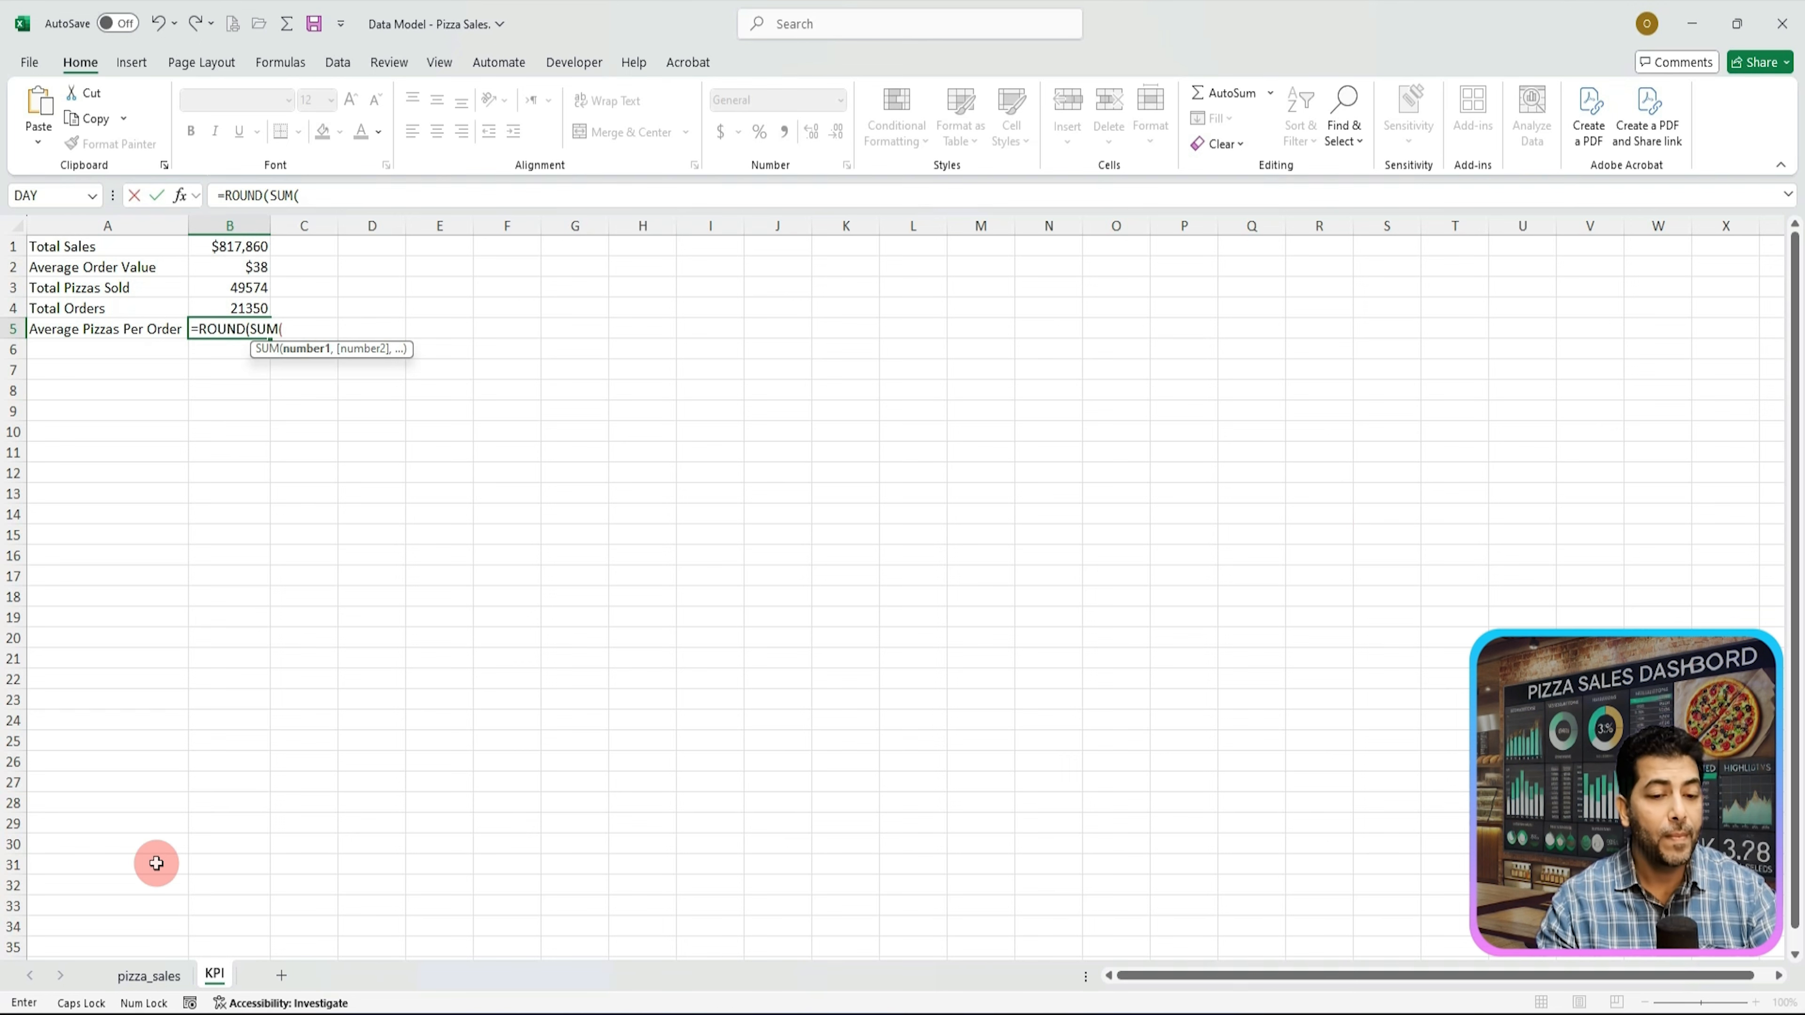
left_click(149, 975)
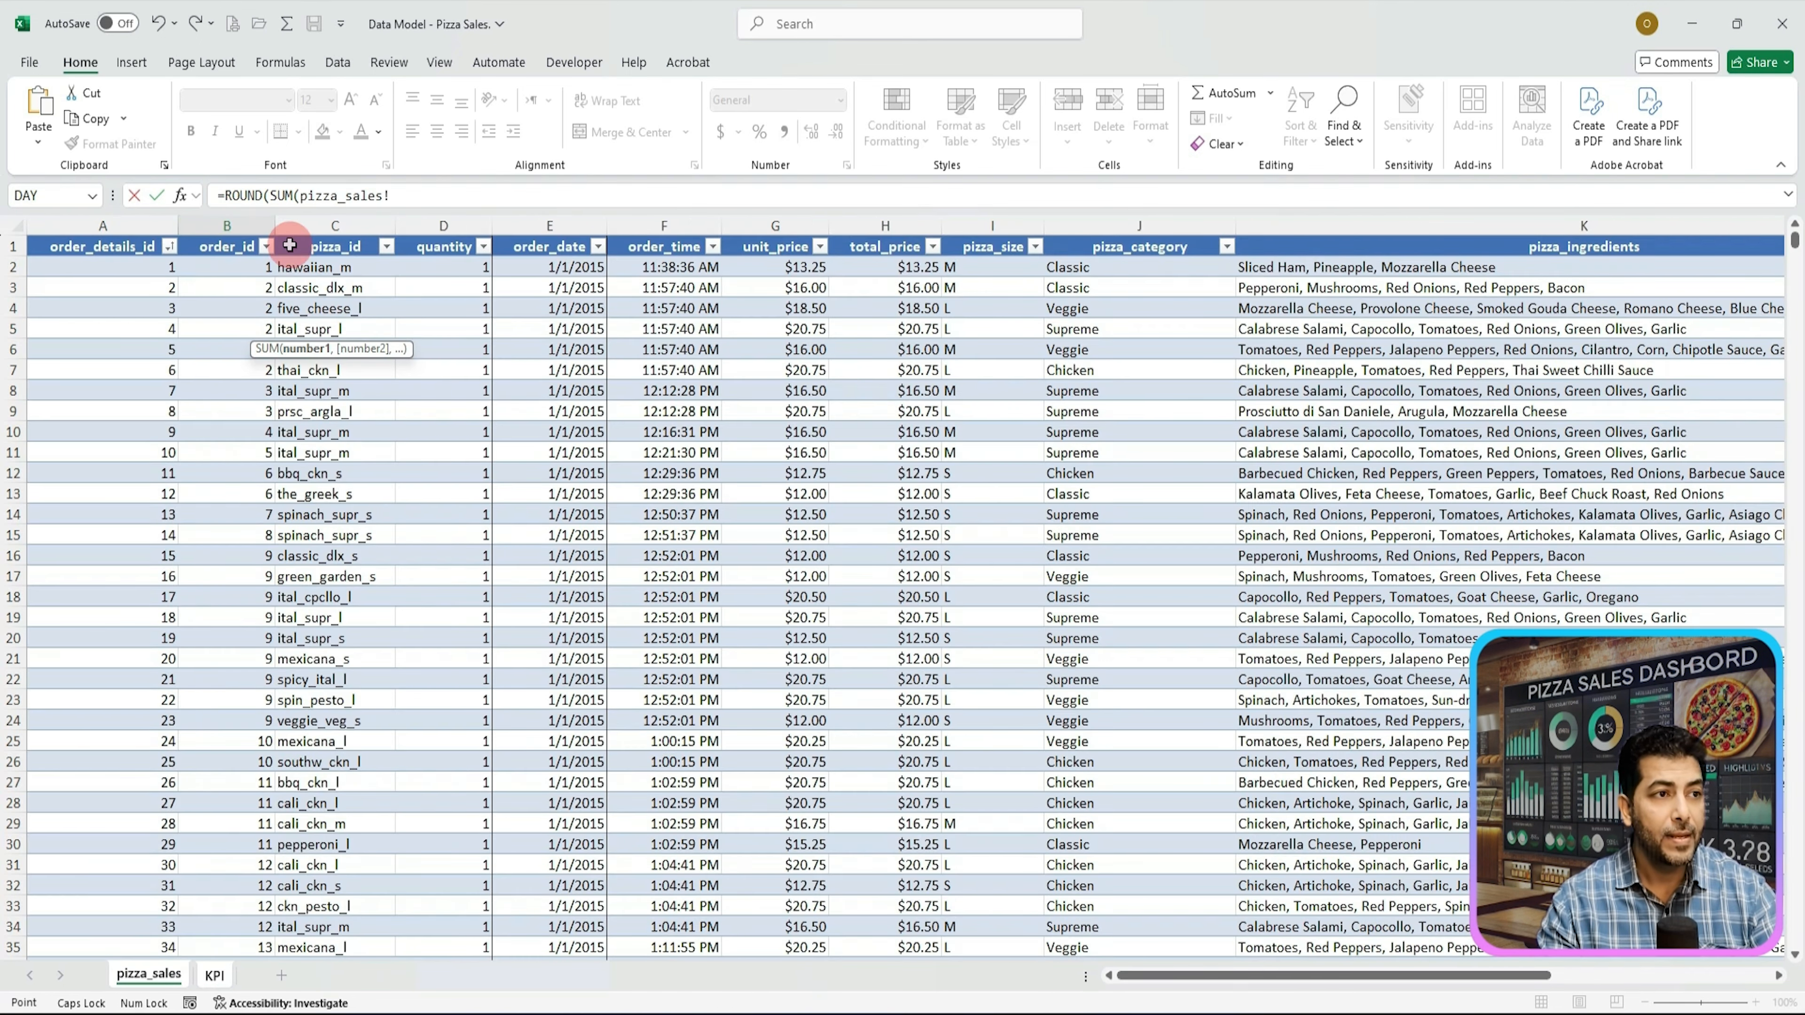
left_click(449, 231)
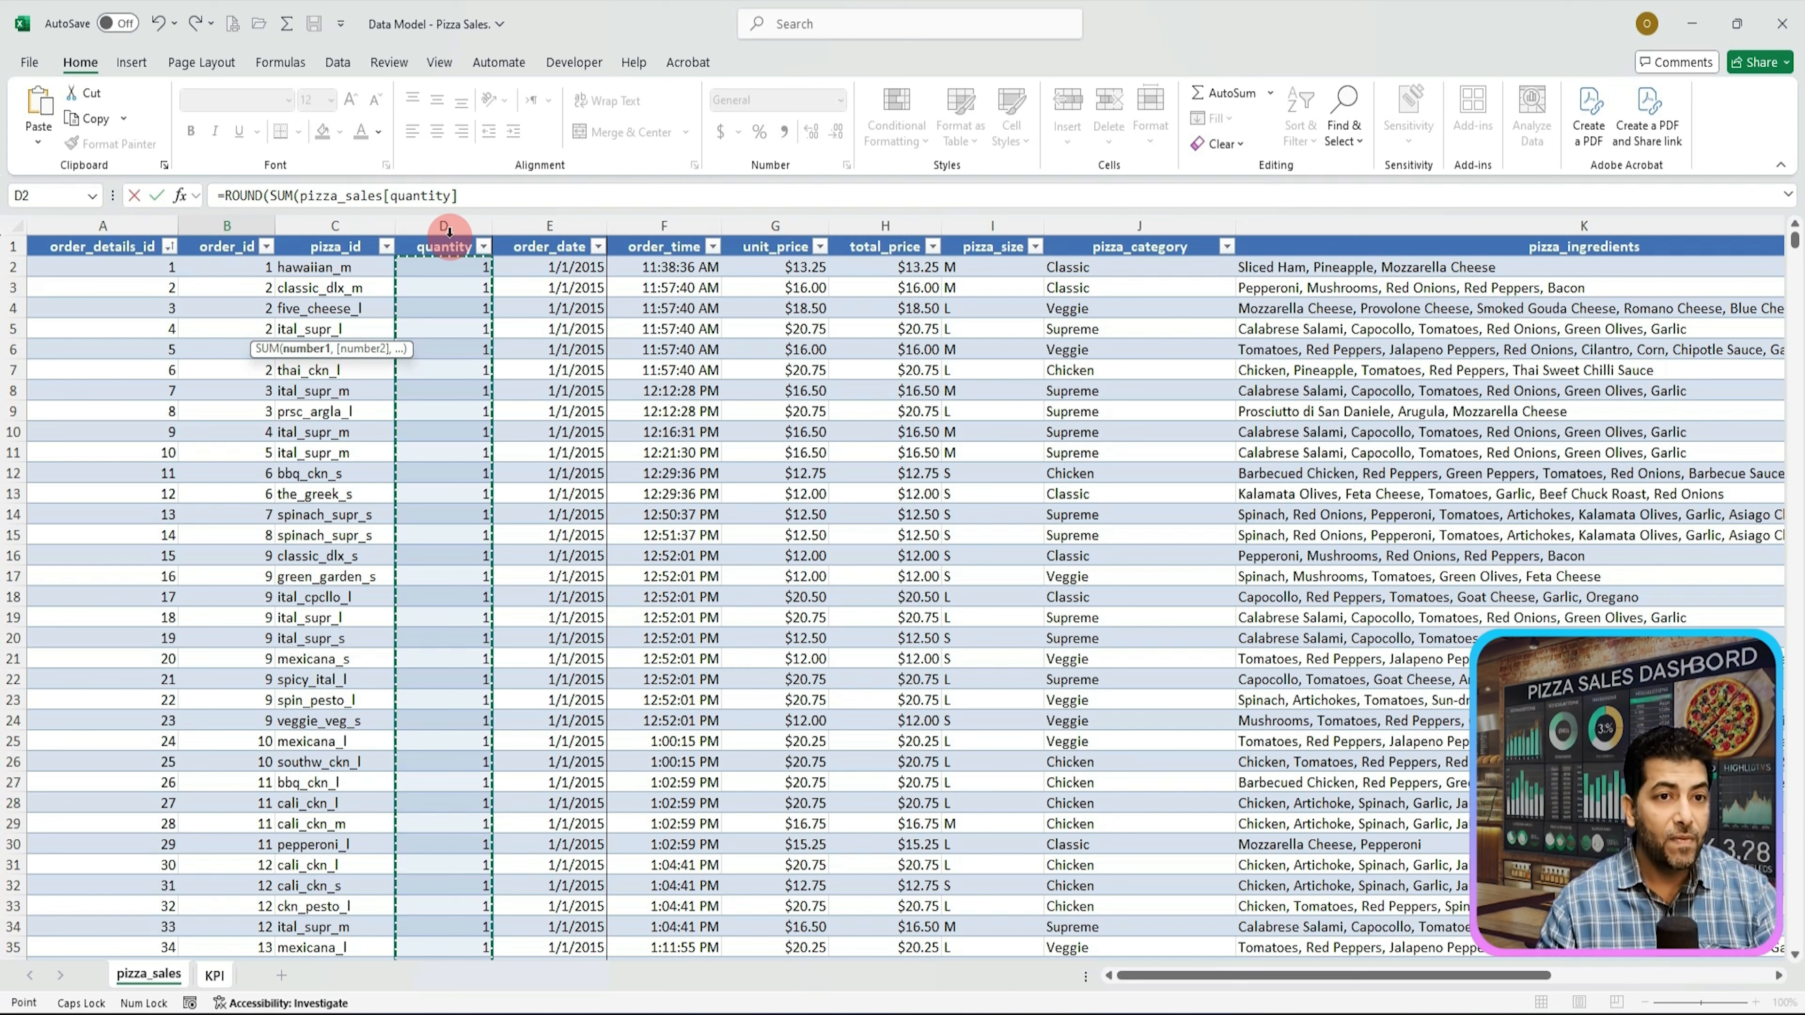
left_click(484, 186)
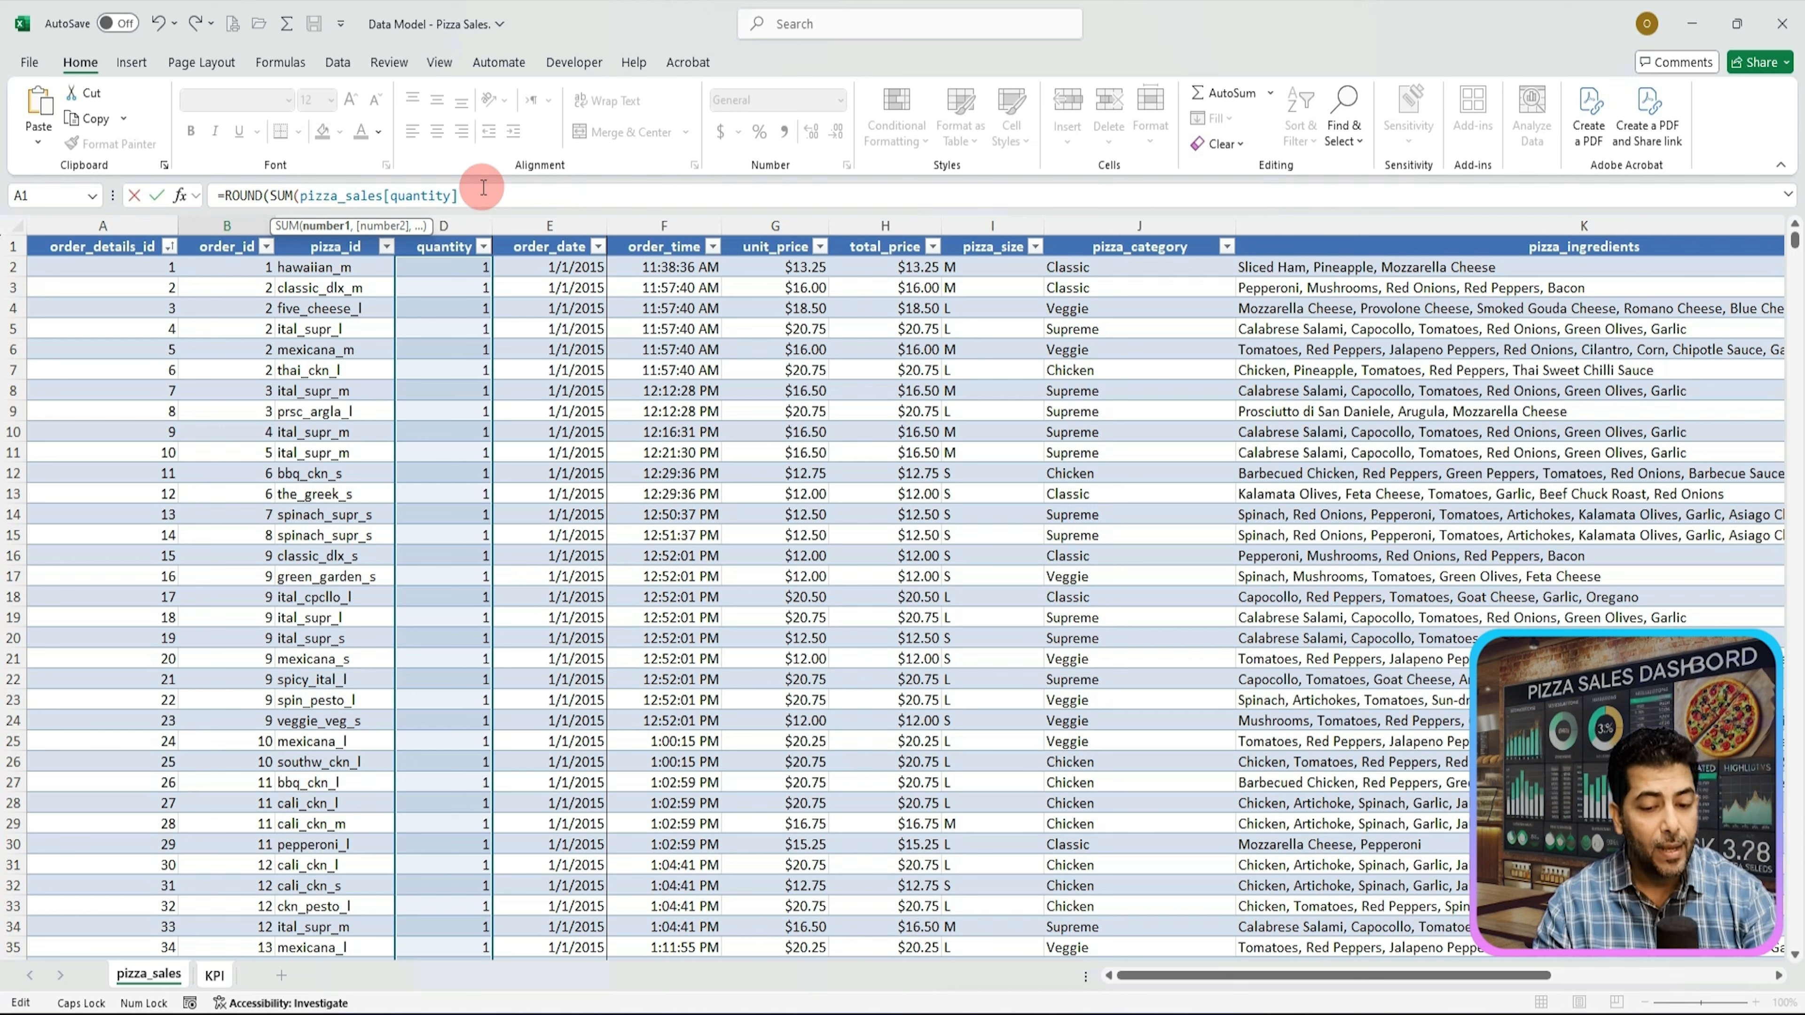
key("shift")
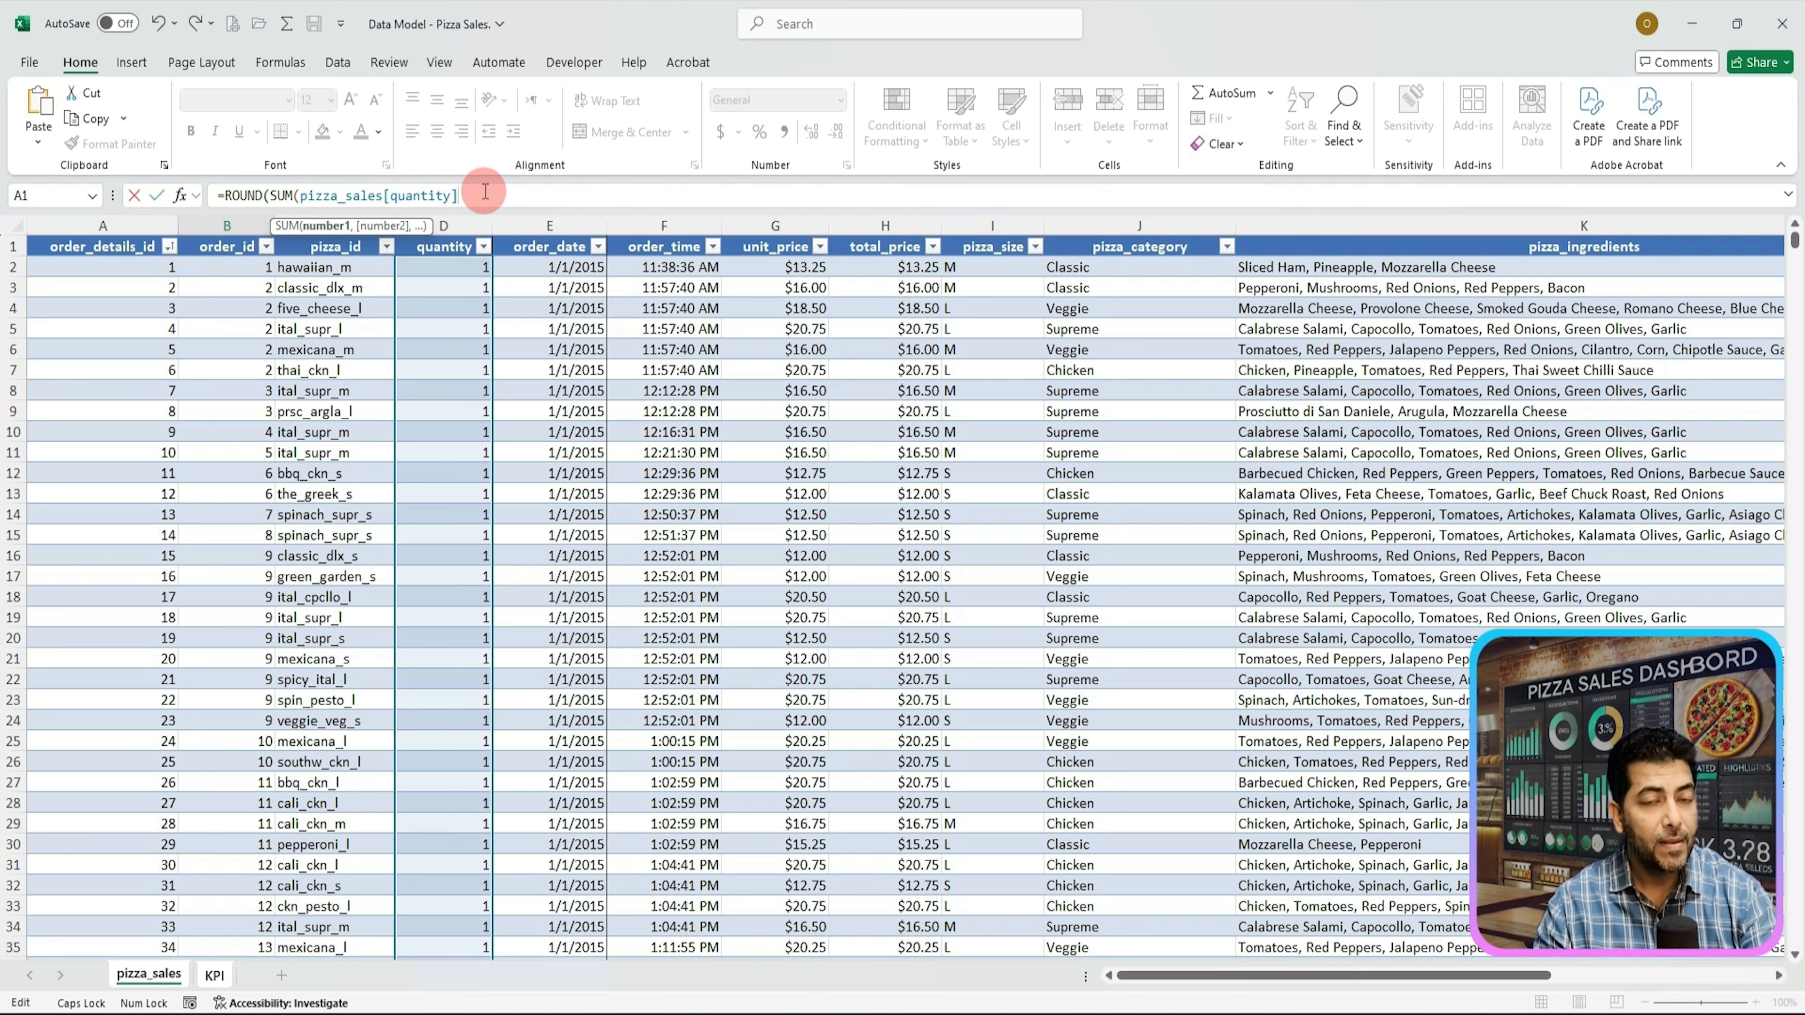
type(")")
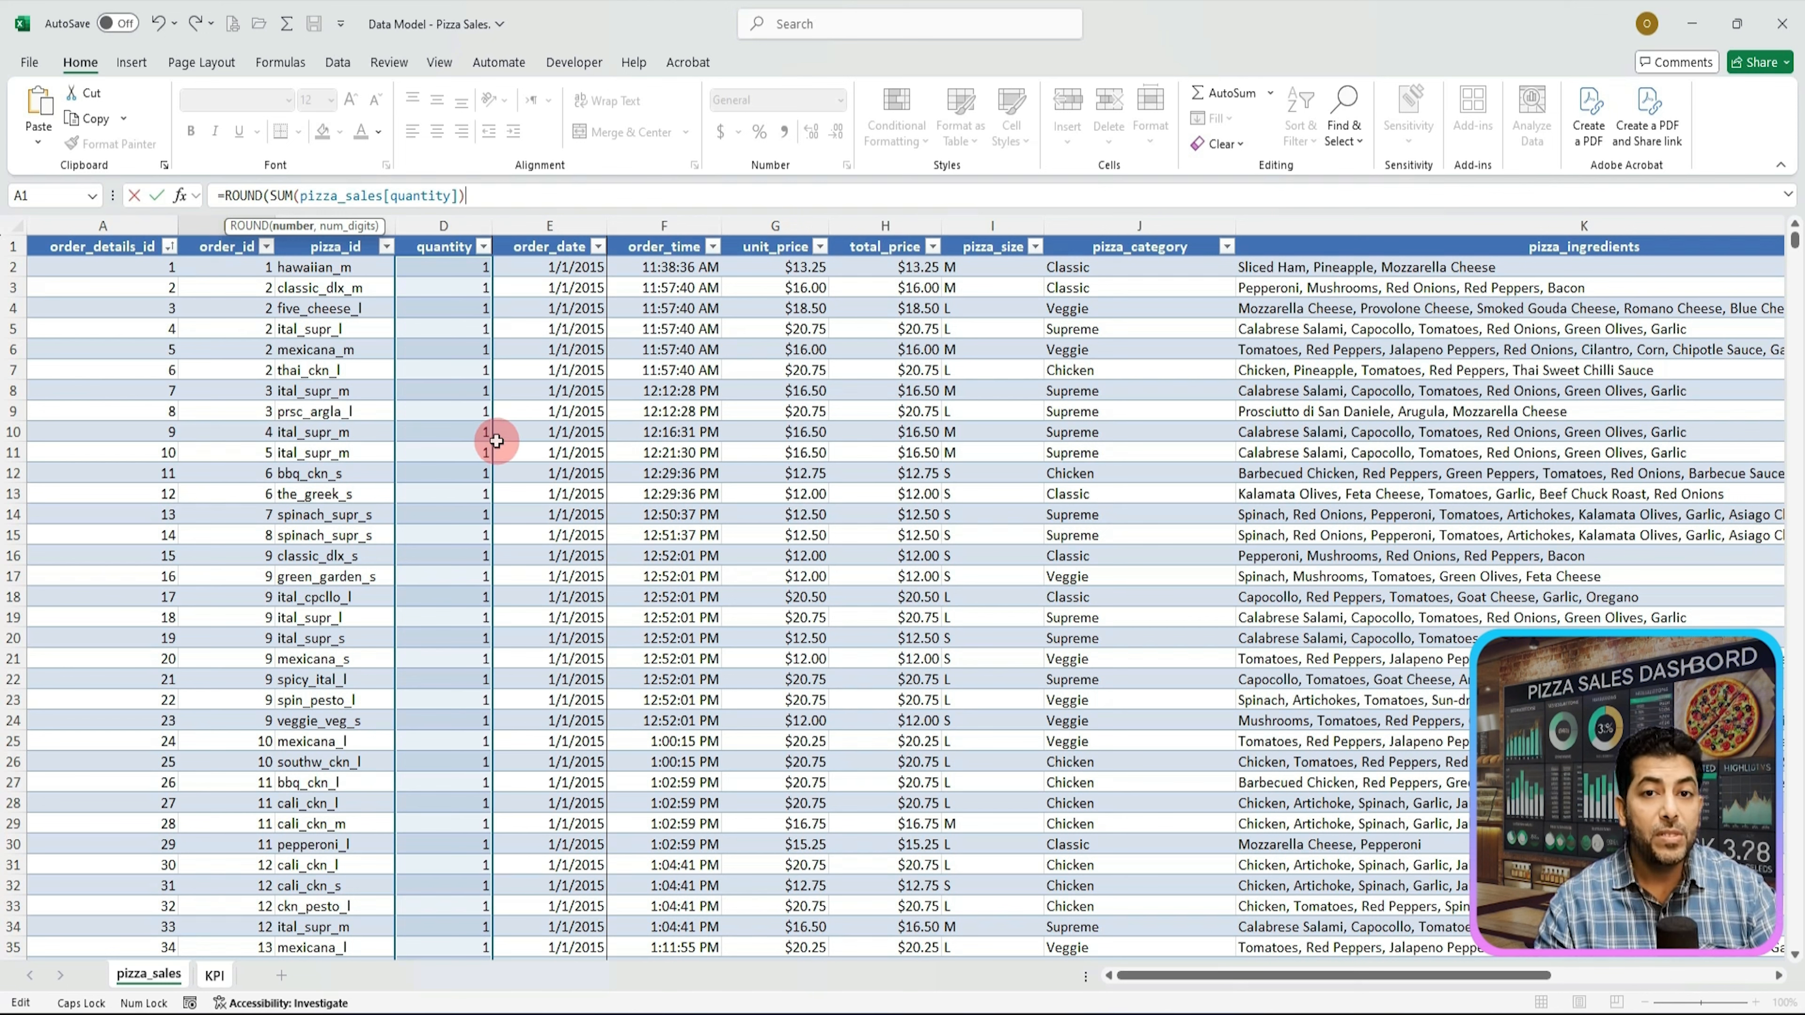
type("/")
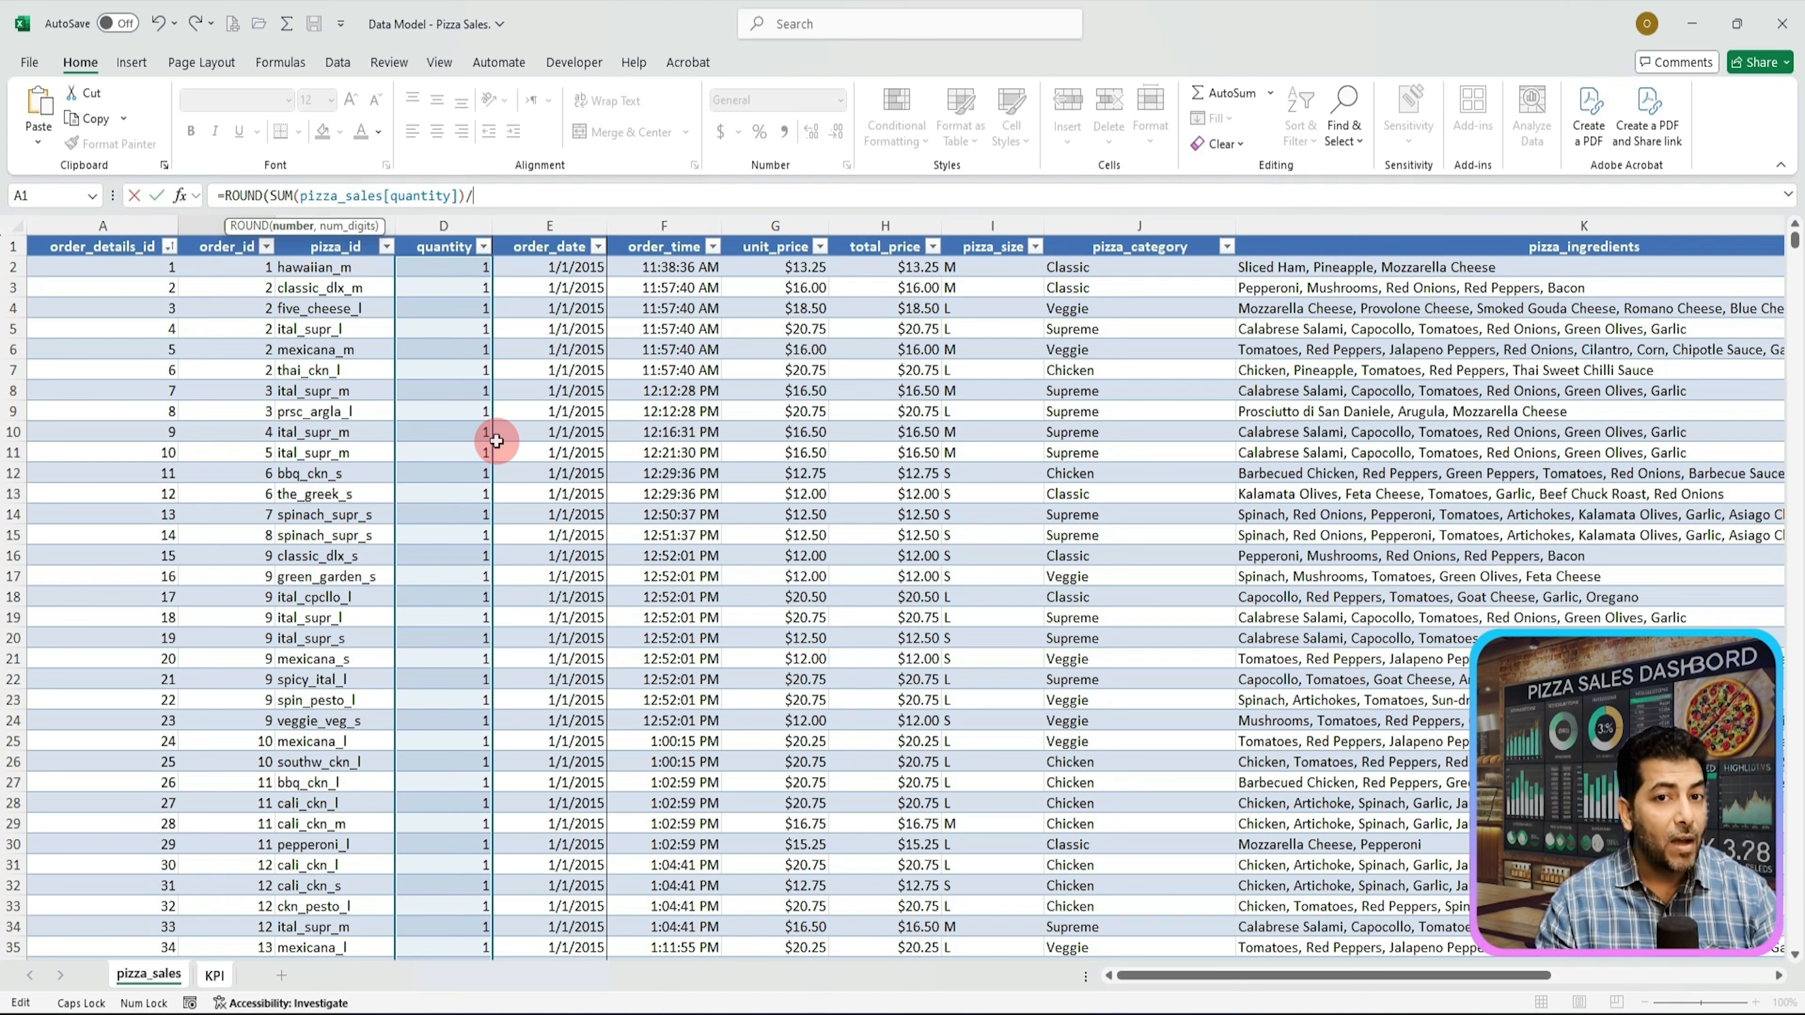
type("COU")
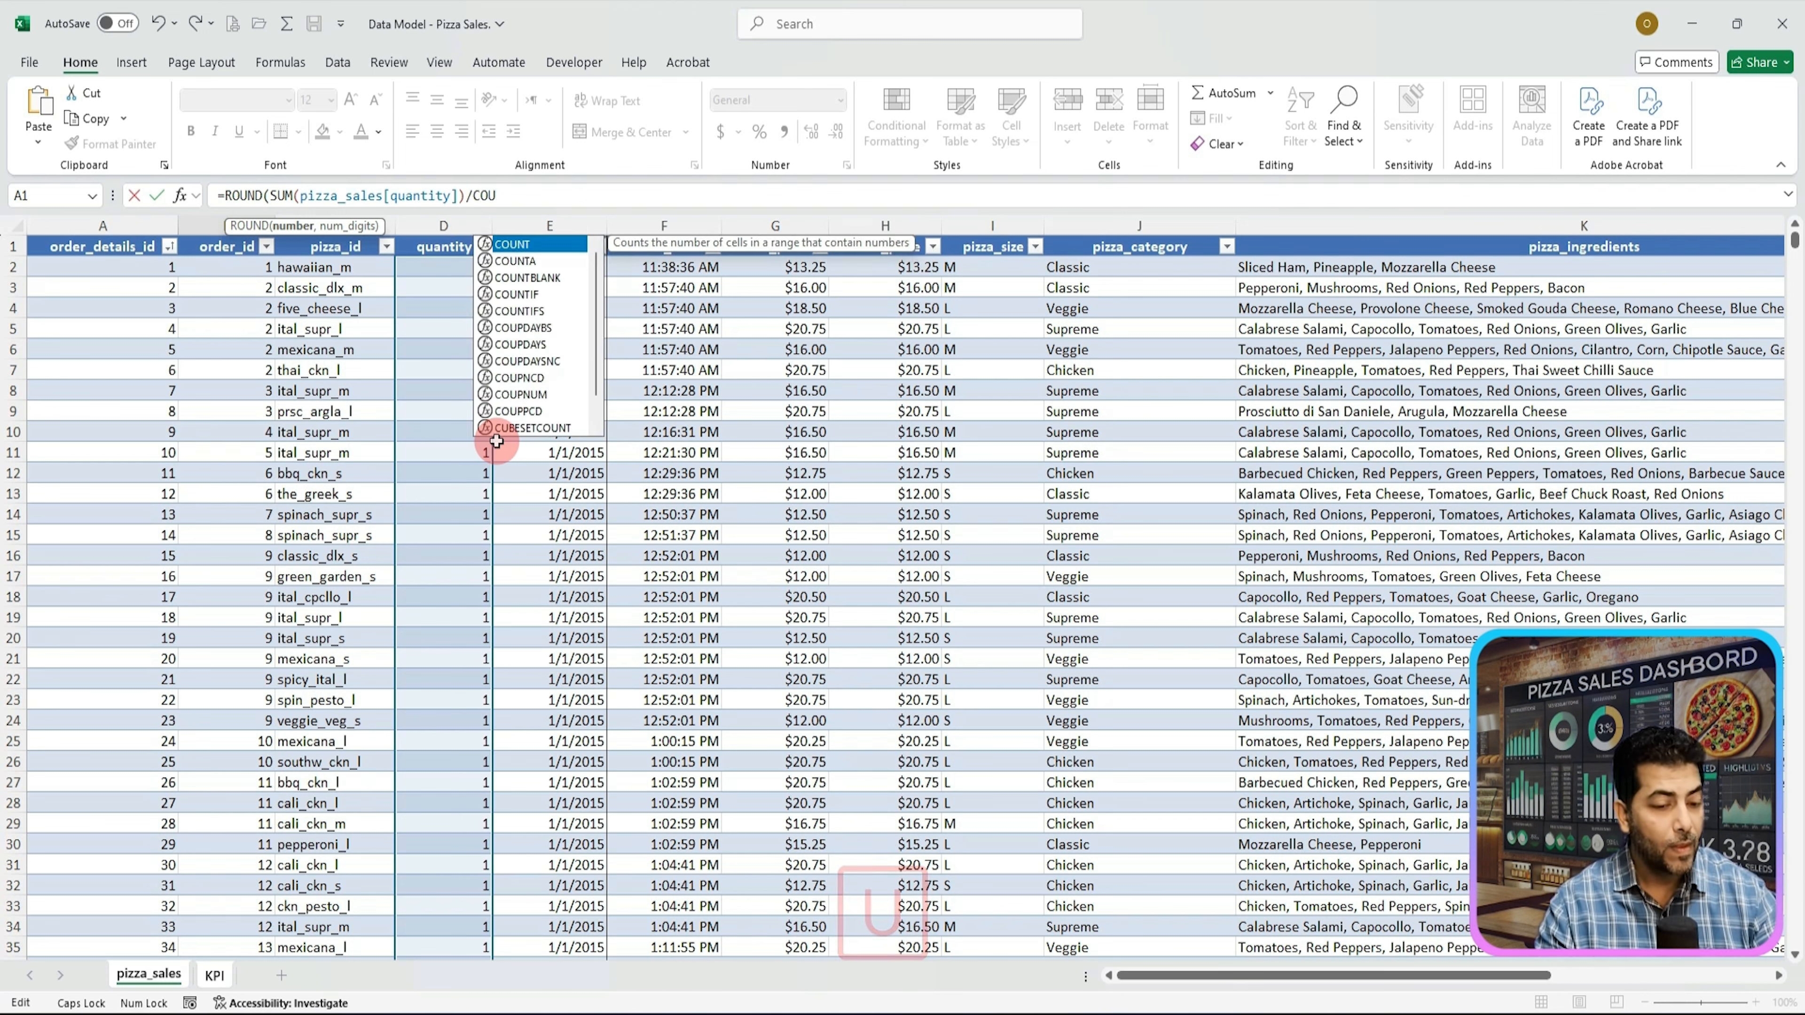
key("Tab")
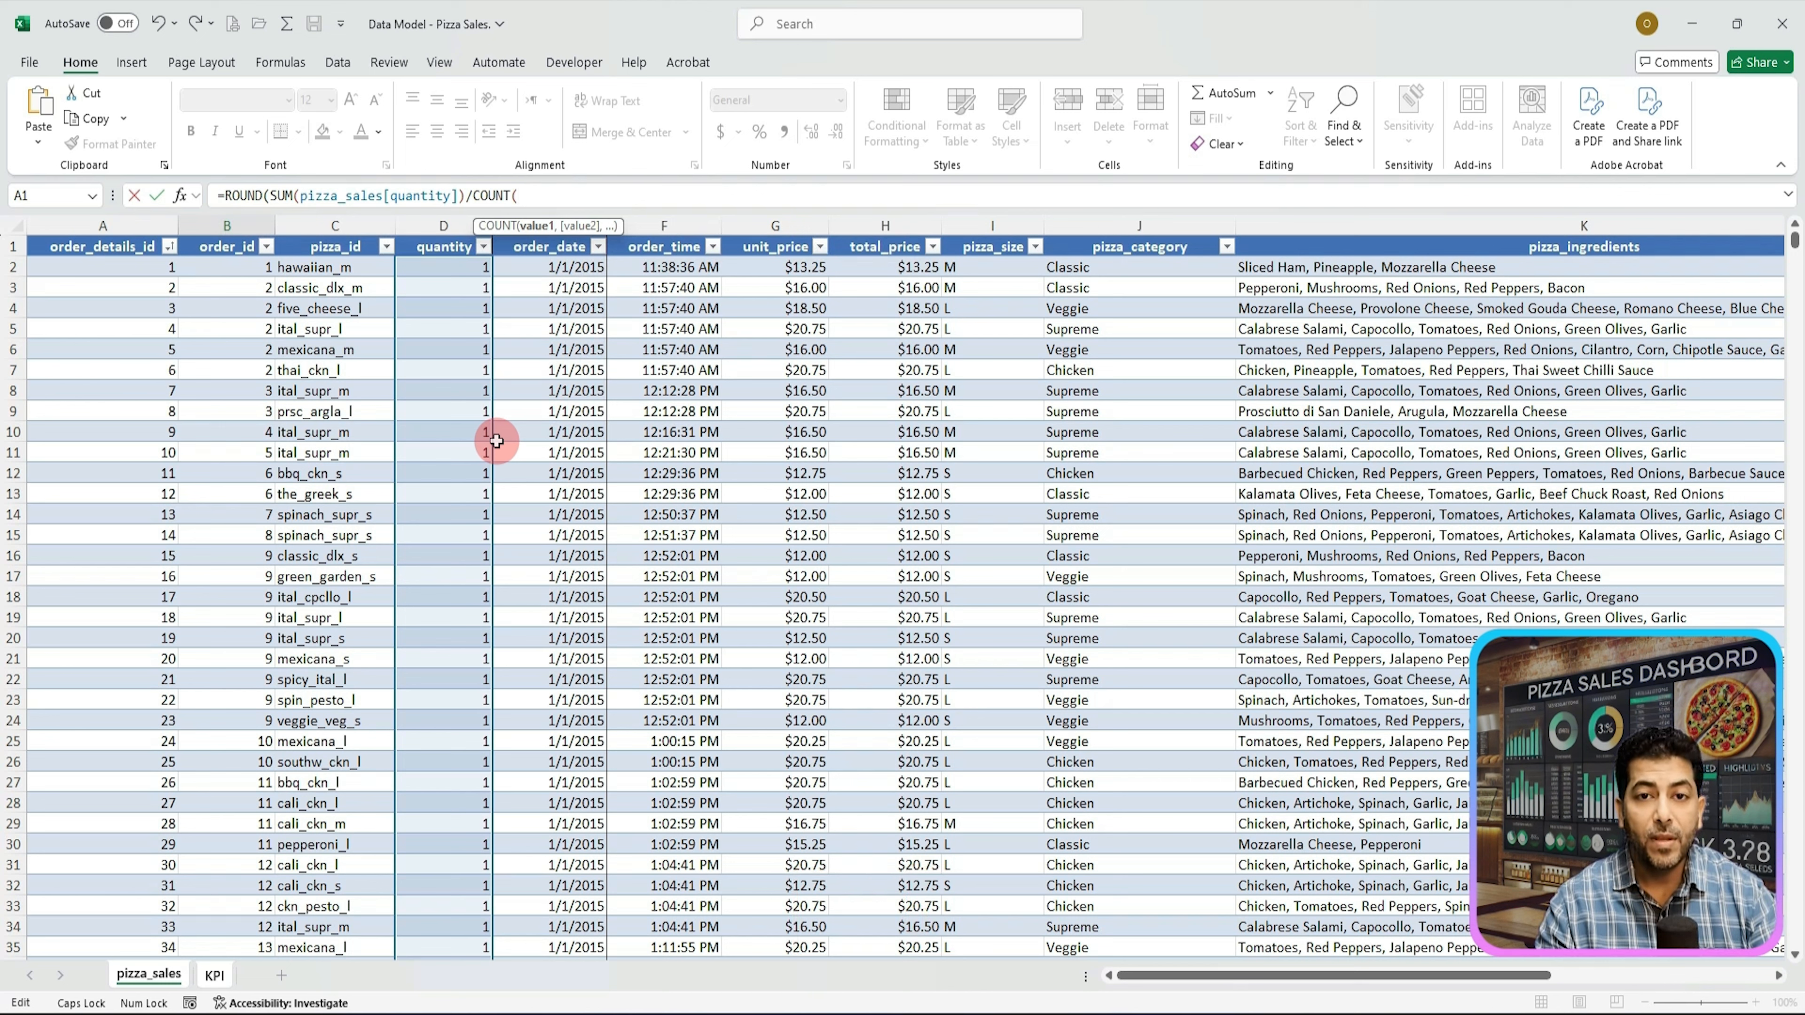
type("U")
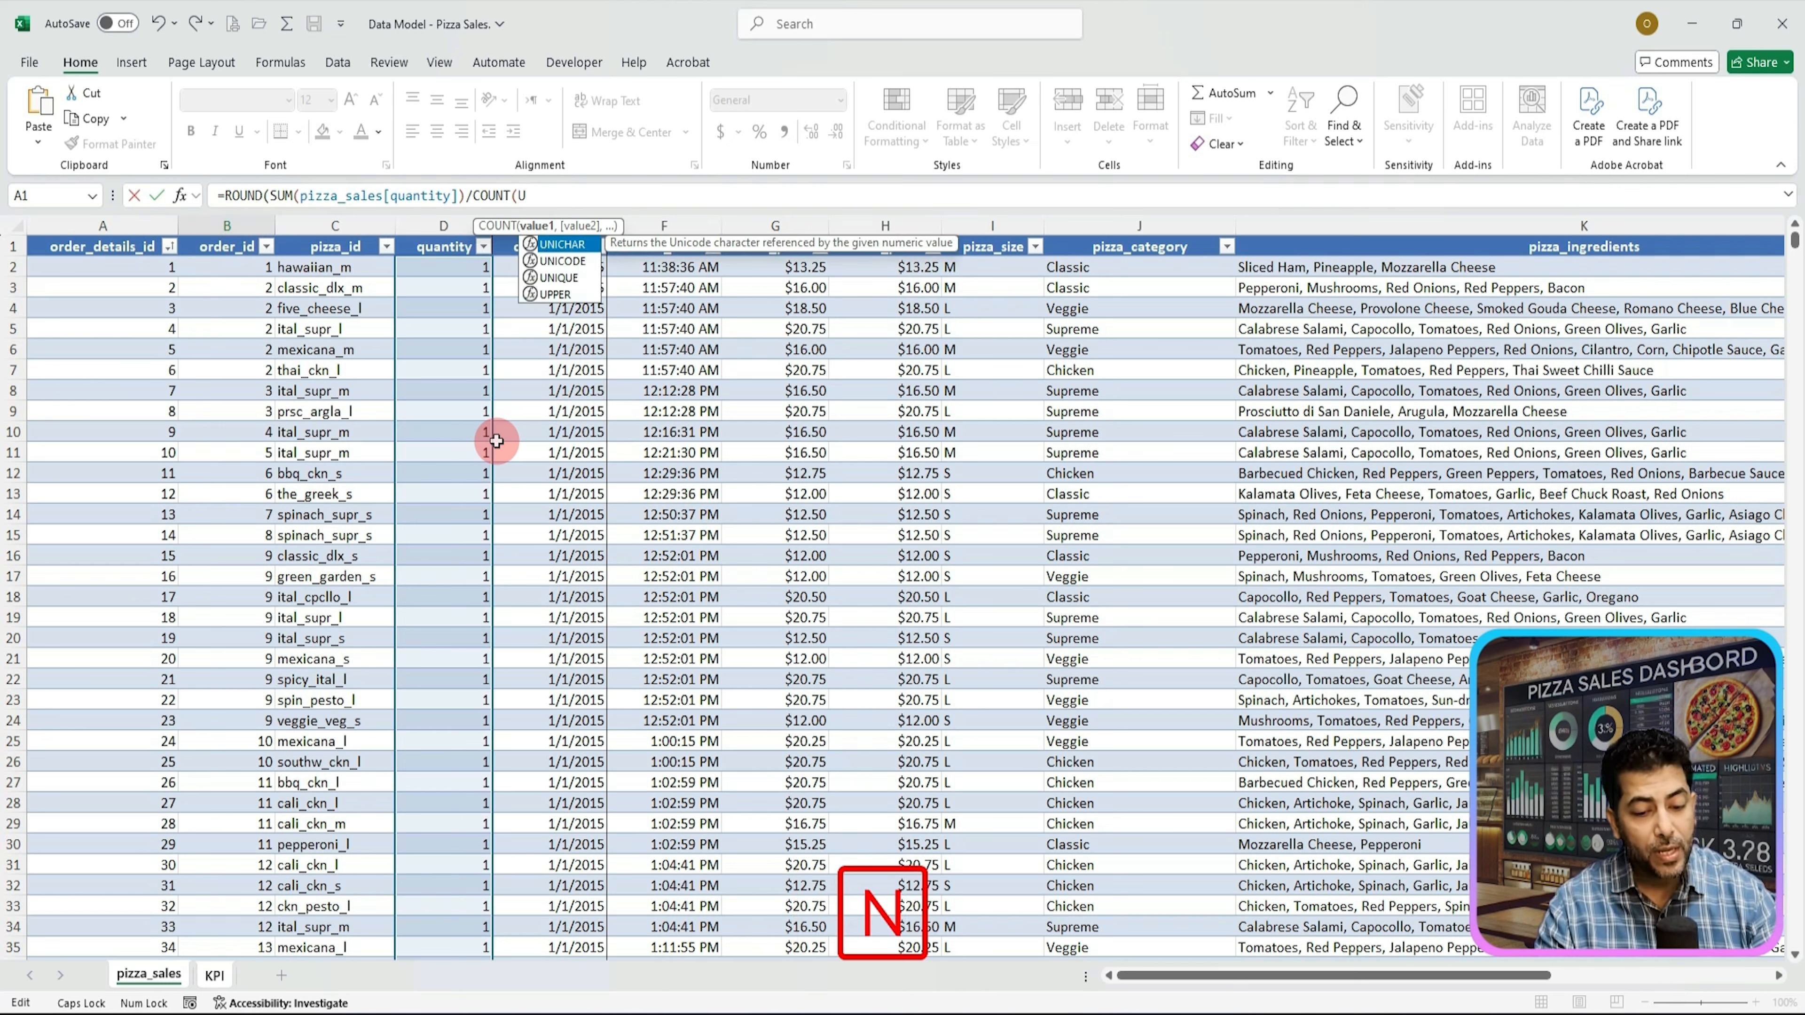
type("N")
key("Down")
key("Down")
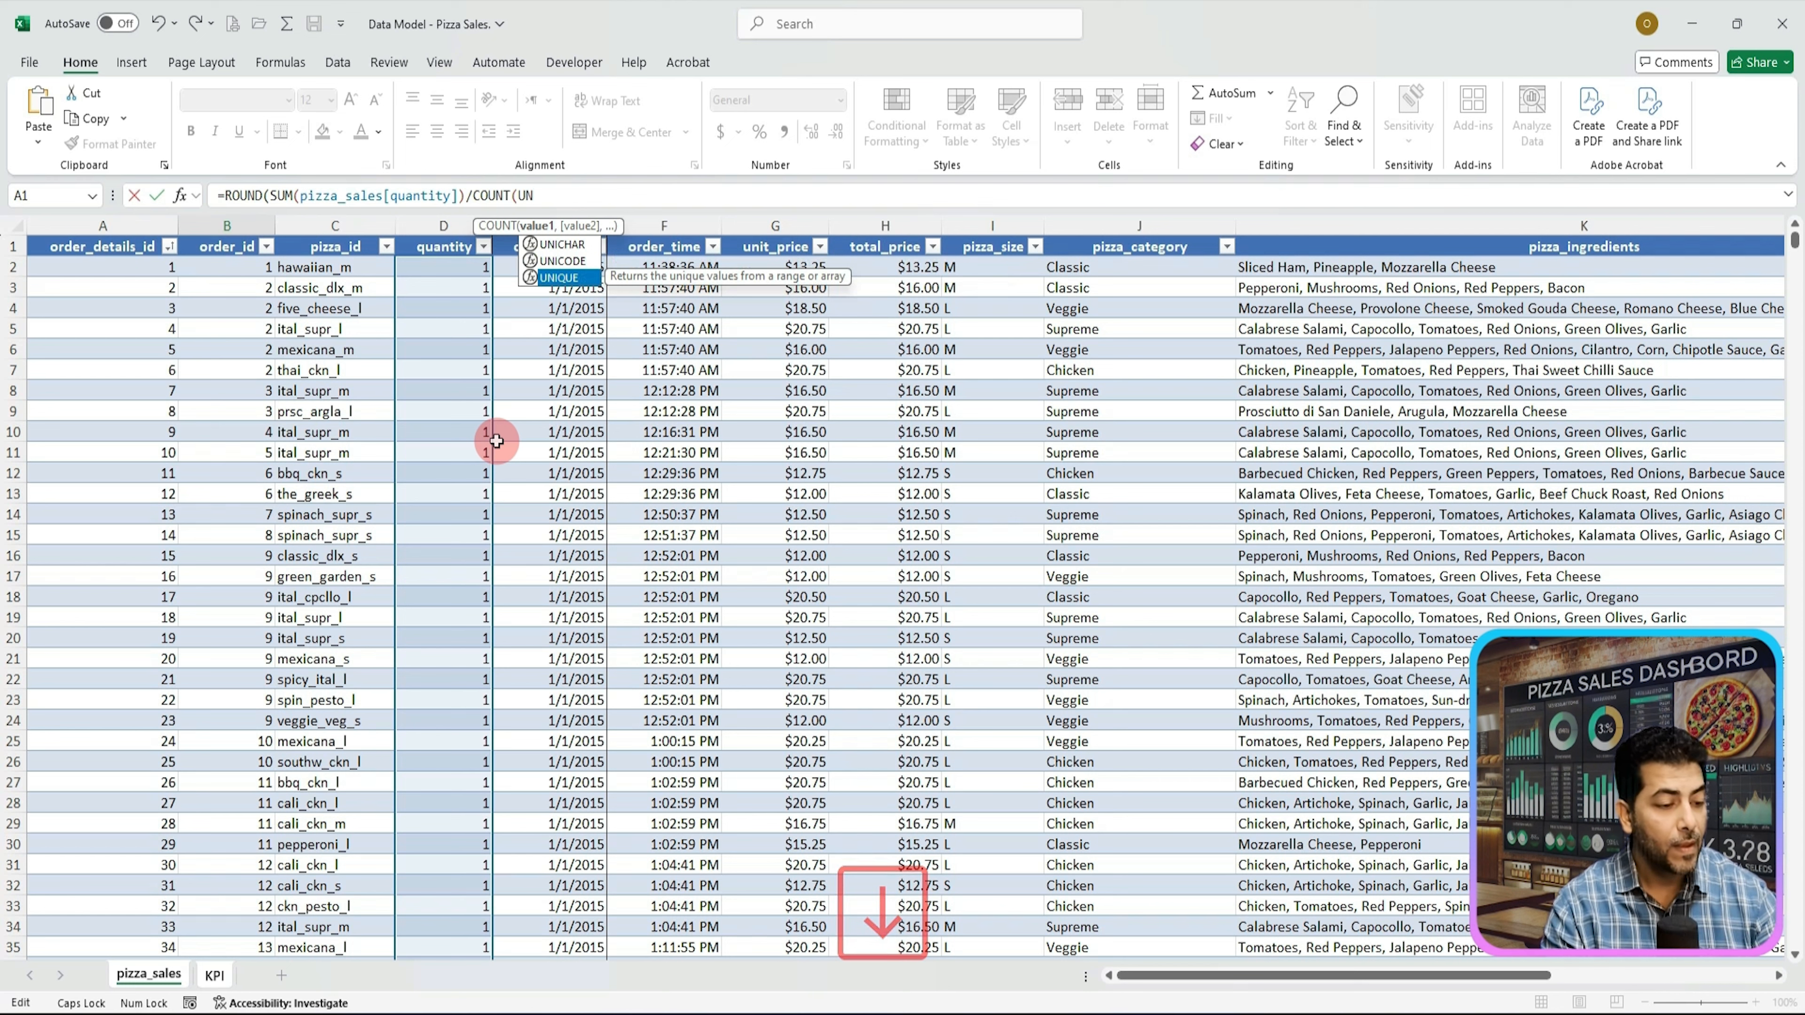
key("Tab")
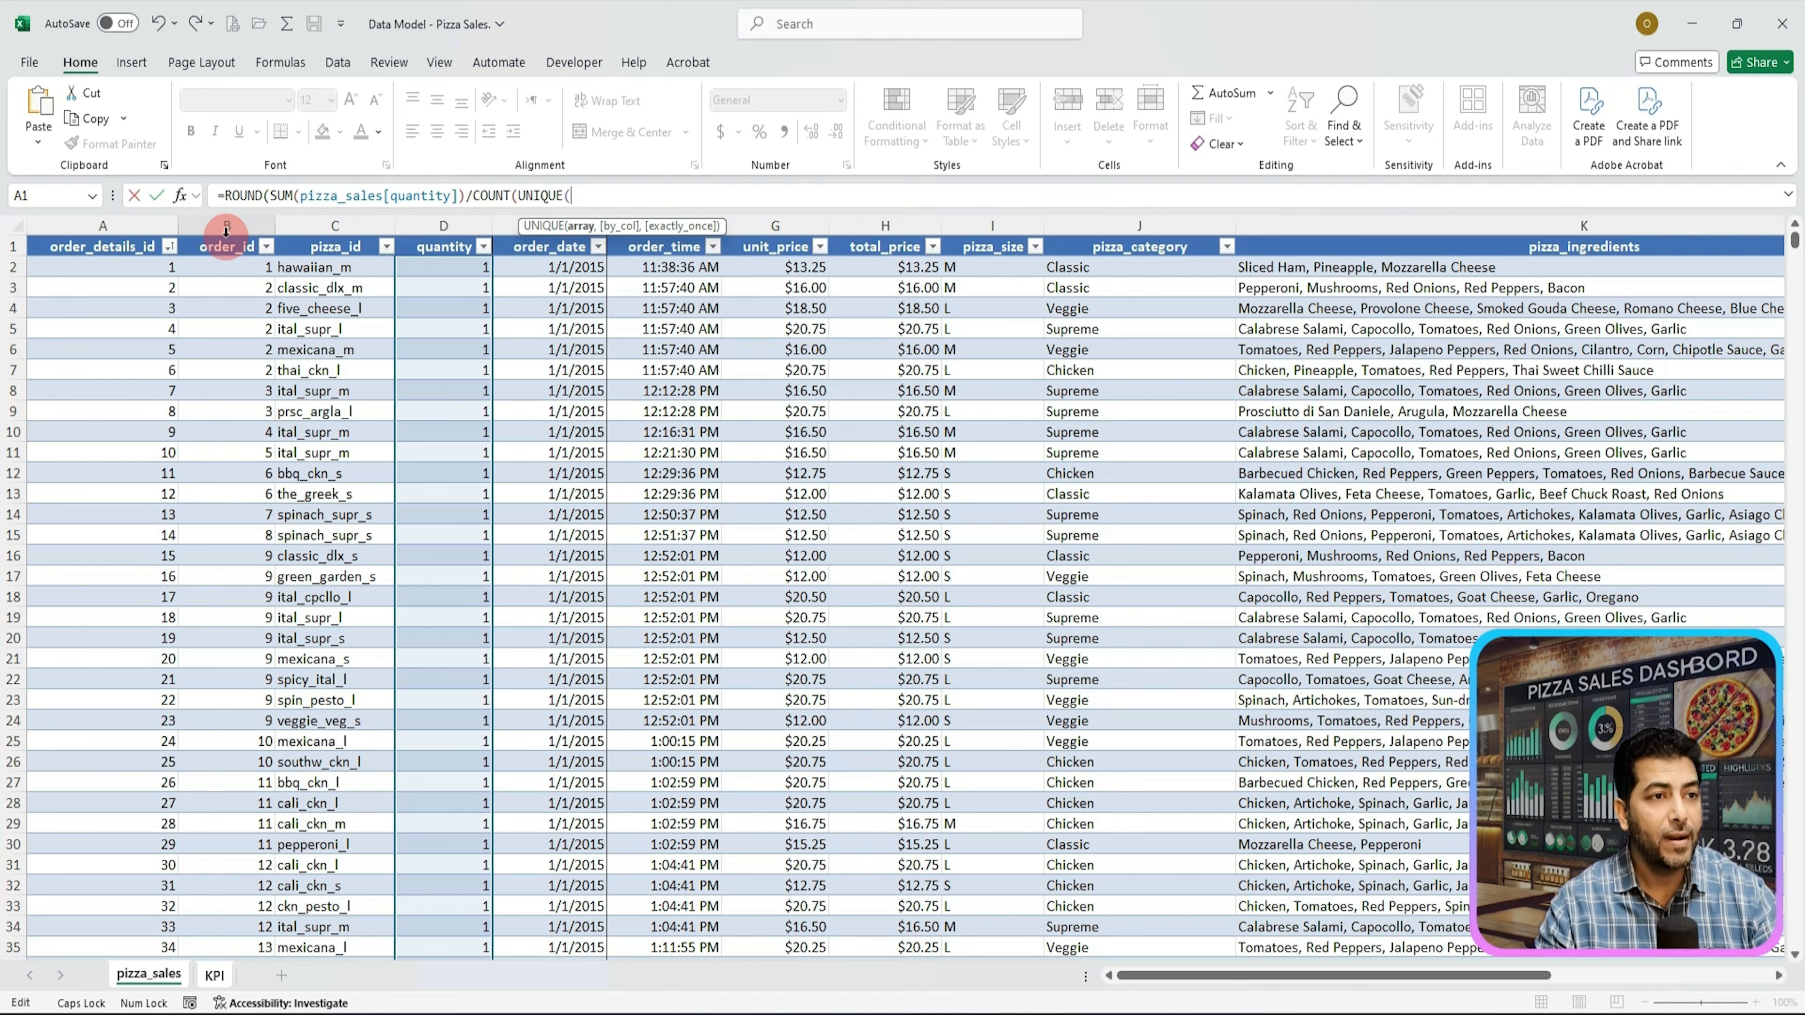
left_click(226, 230)
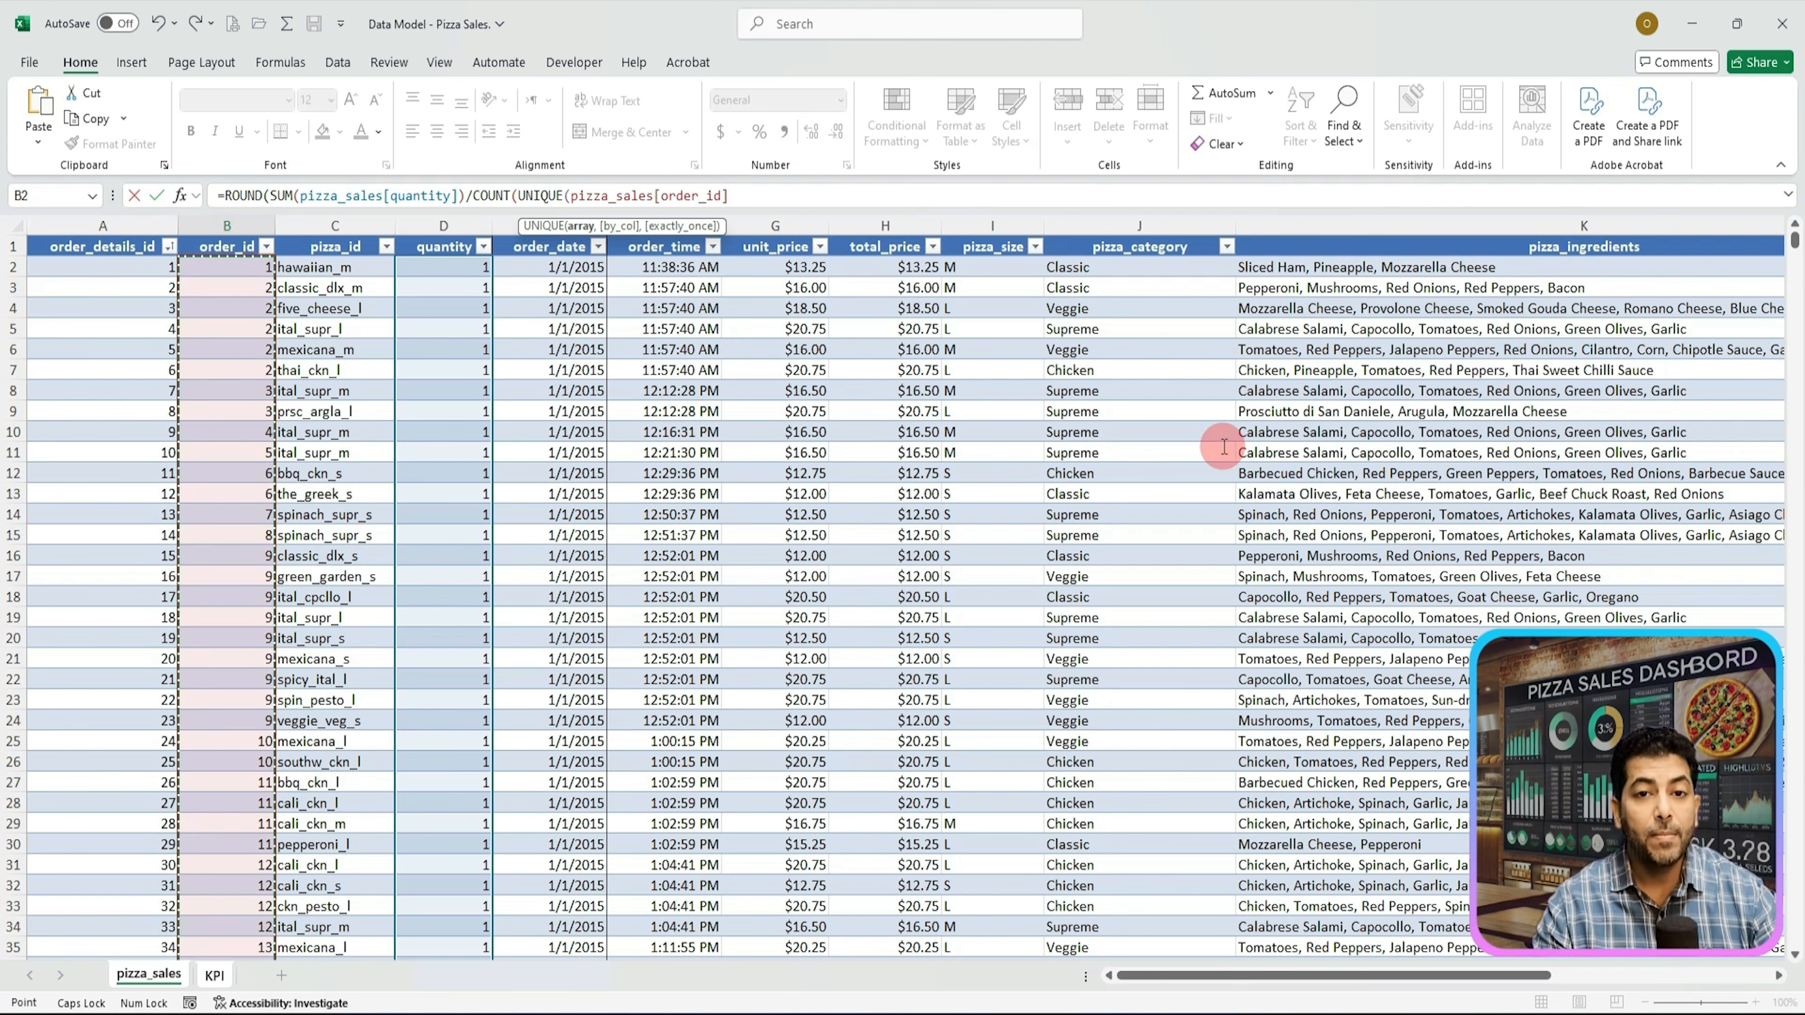
type(")")
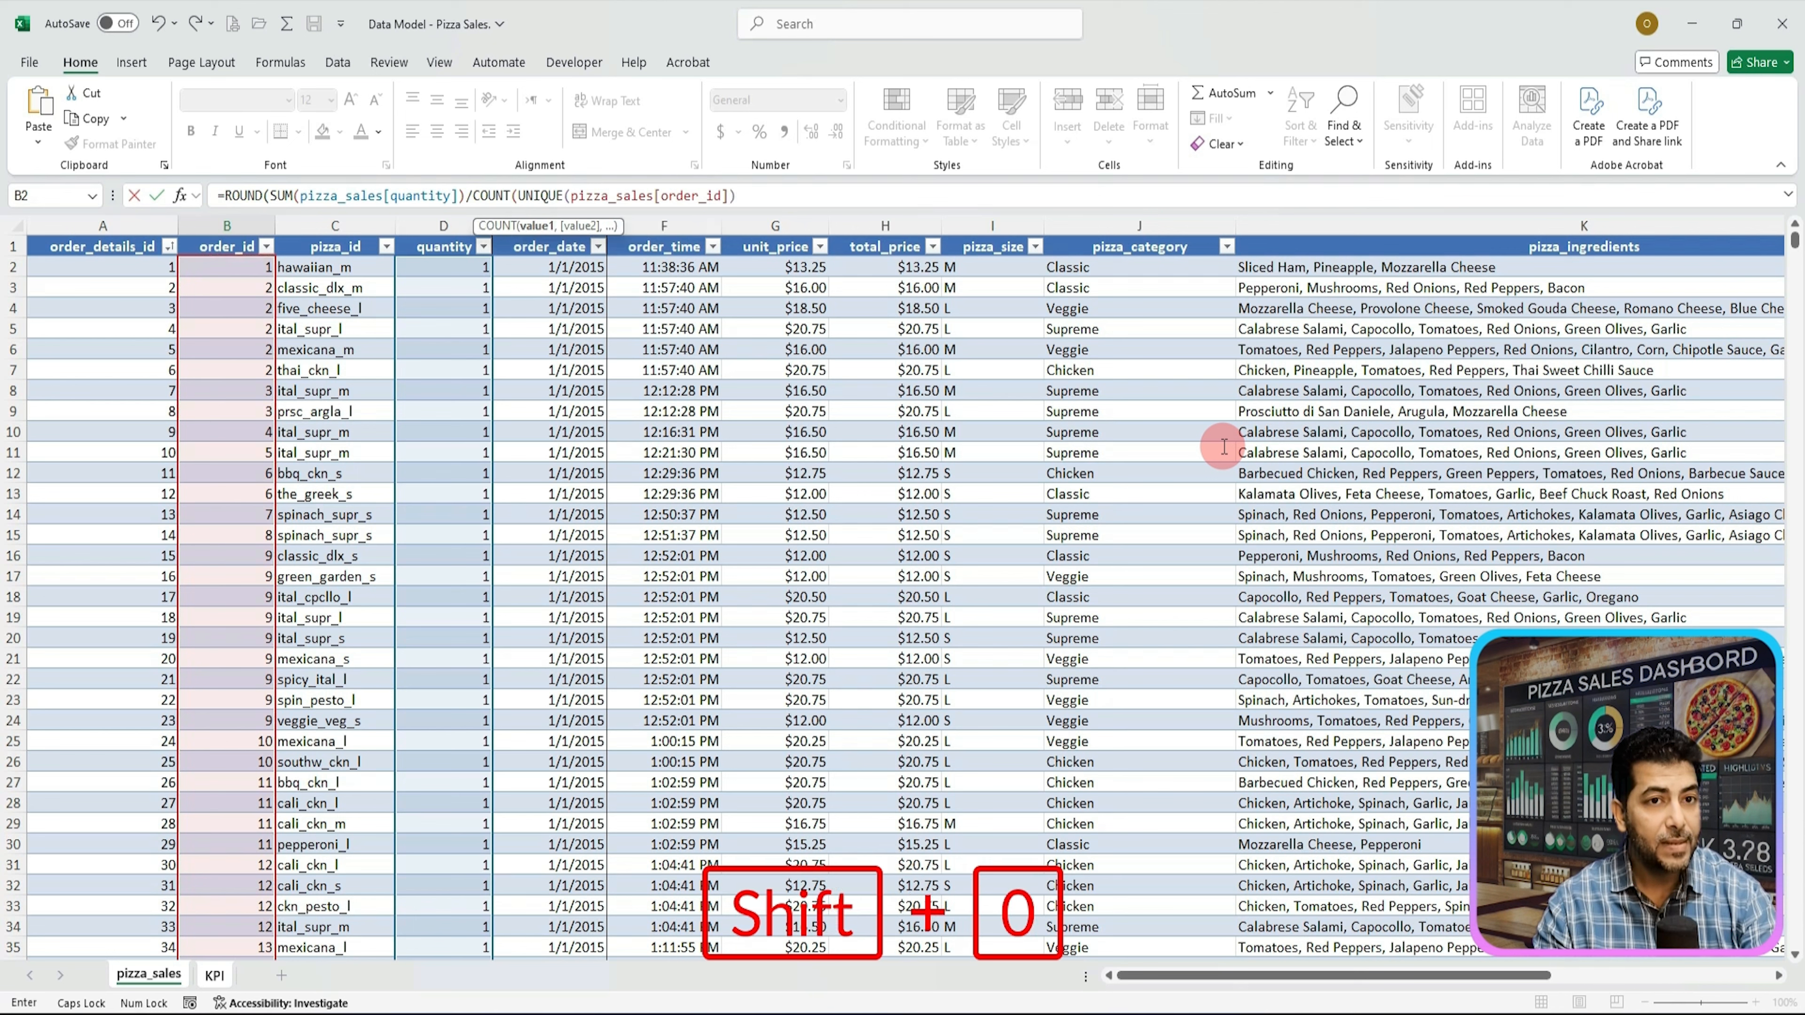
type("),")
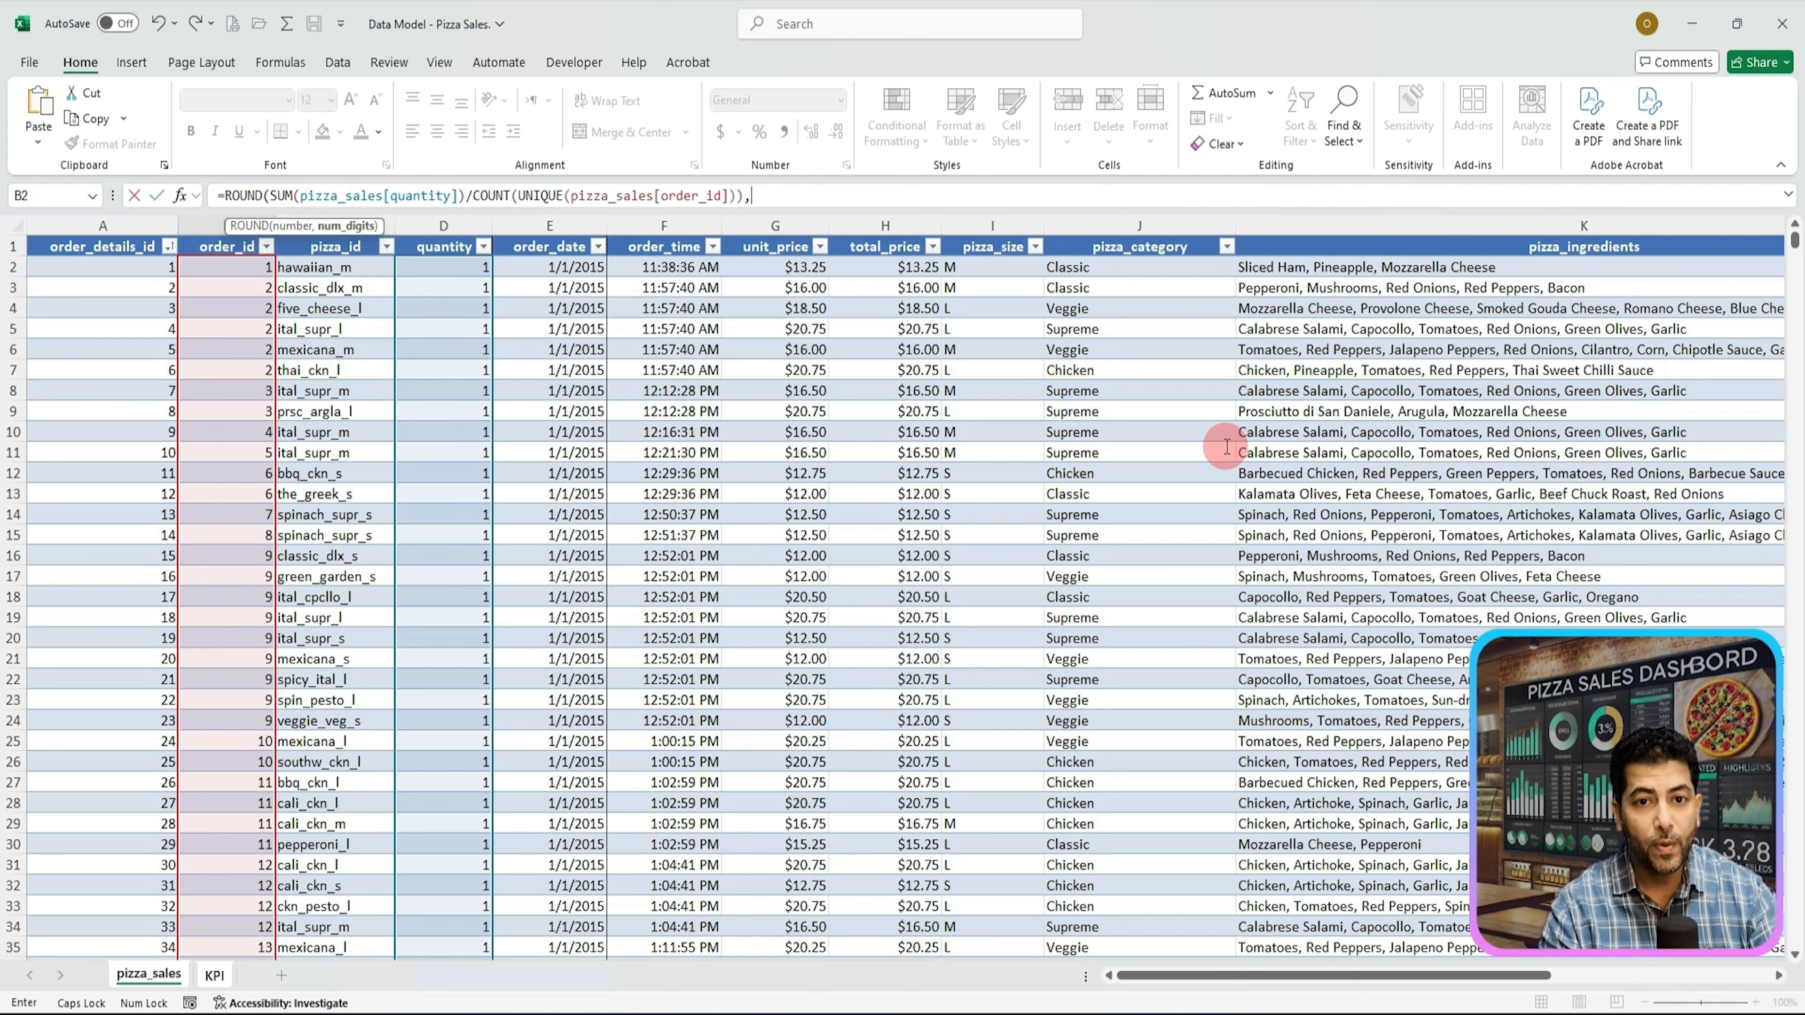
type("2")
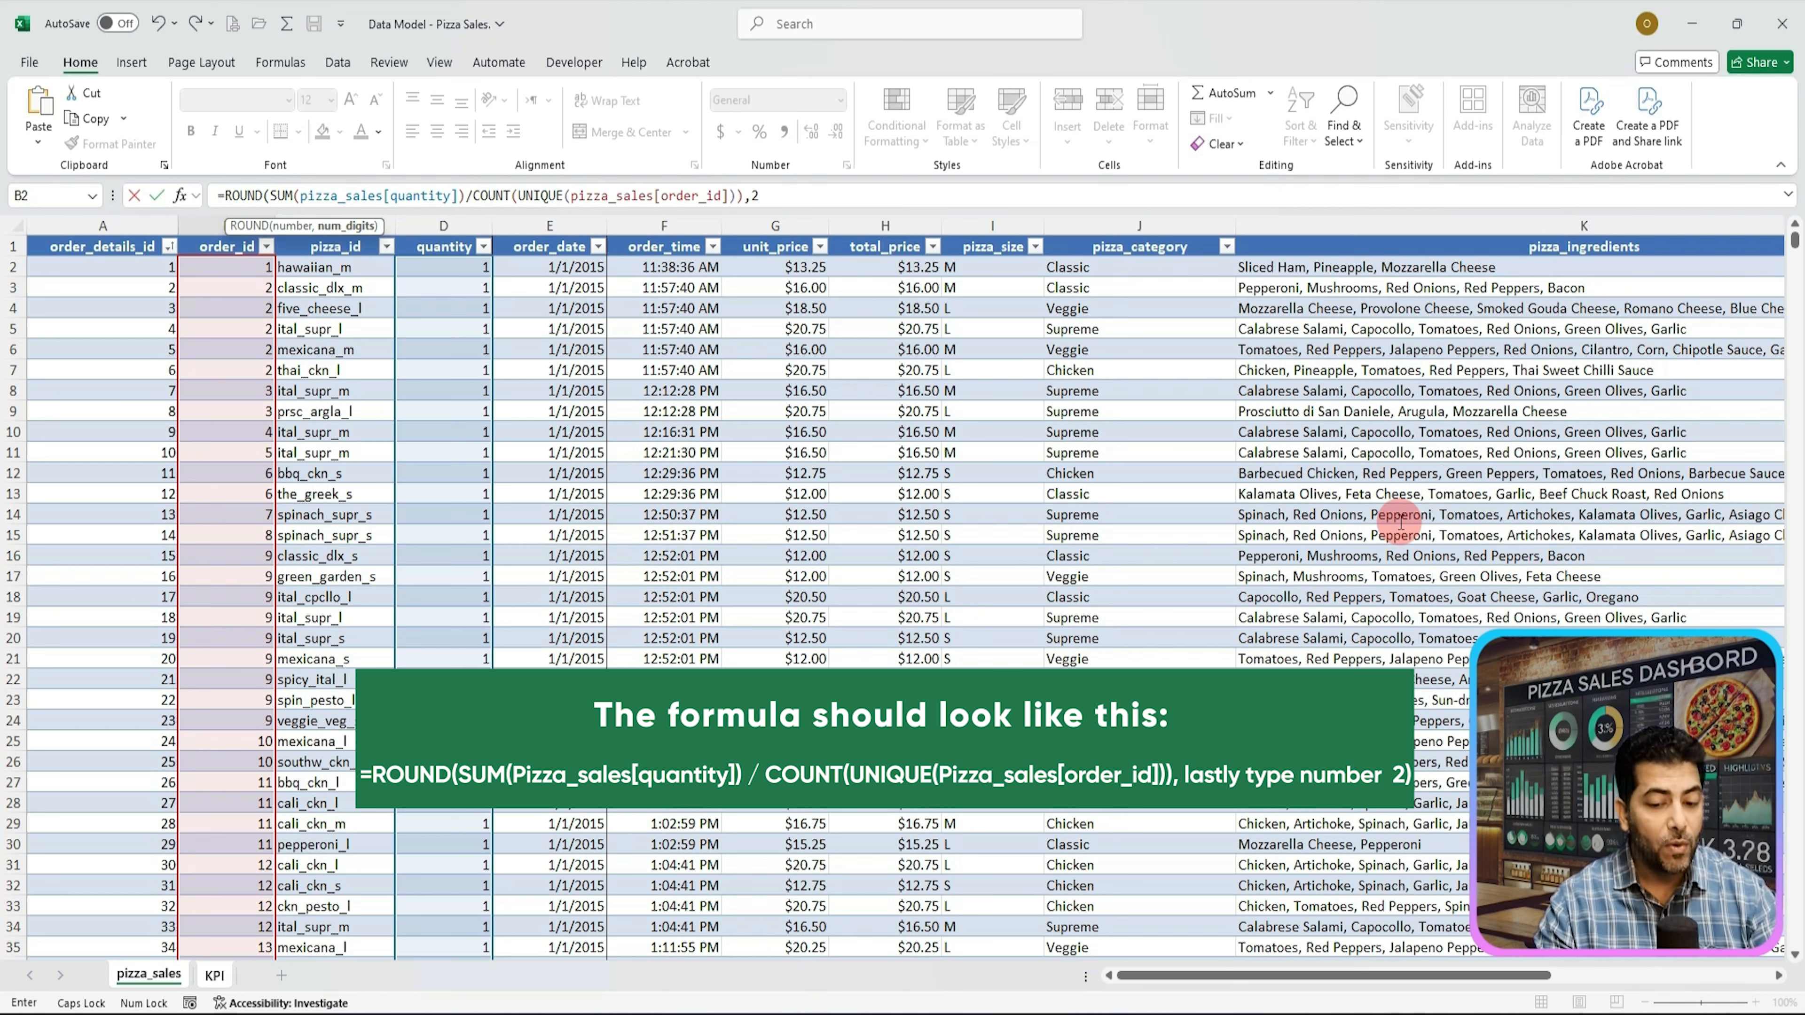
type(")")
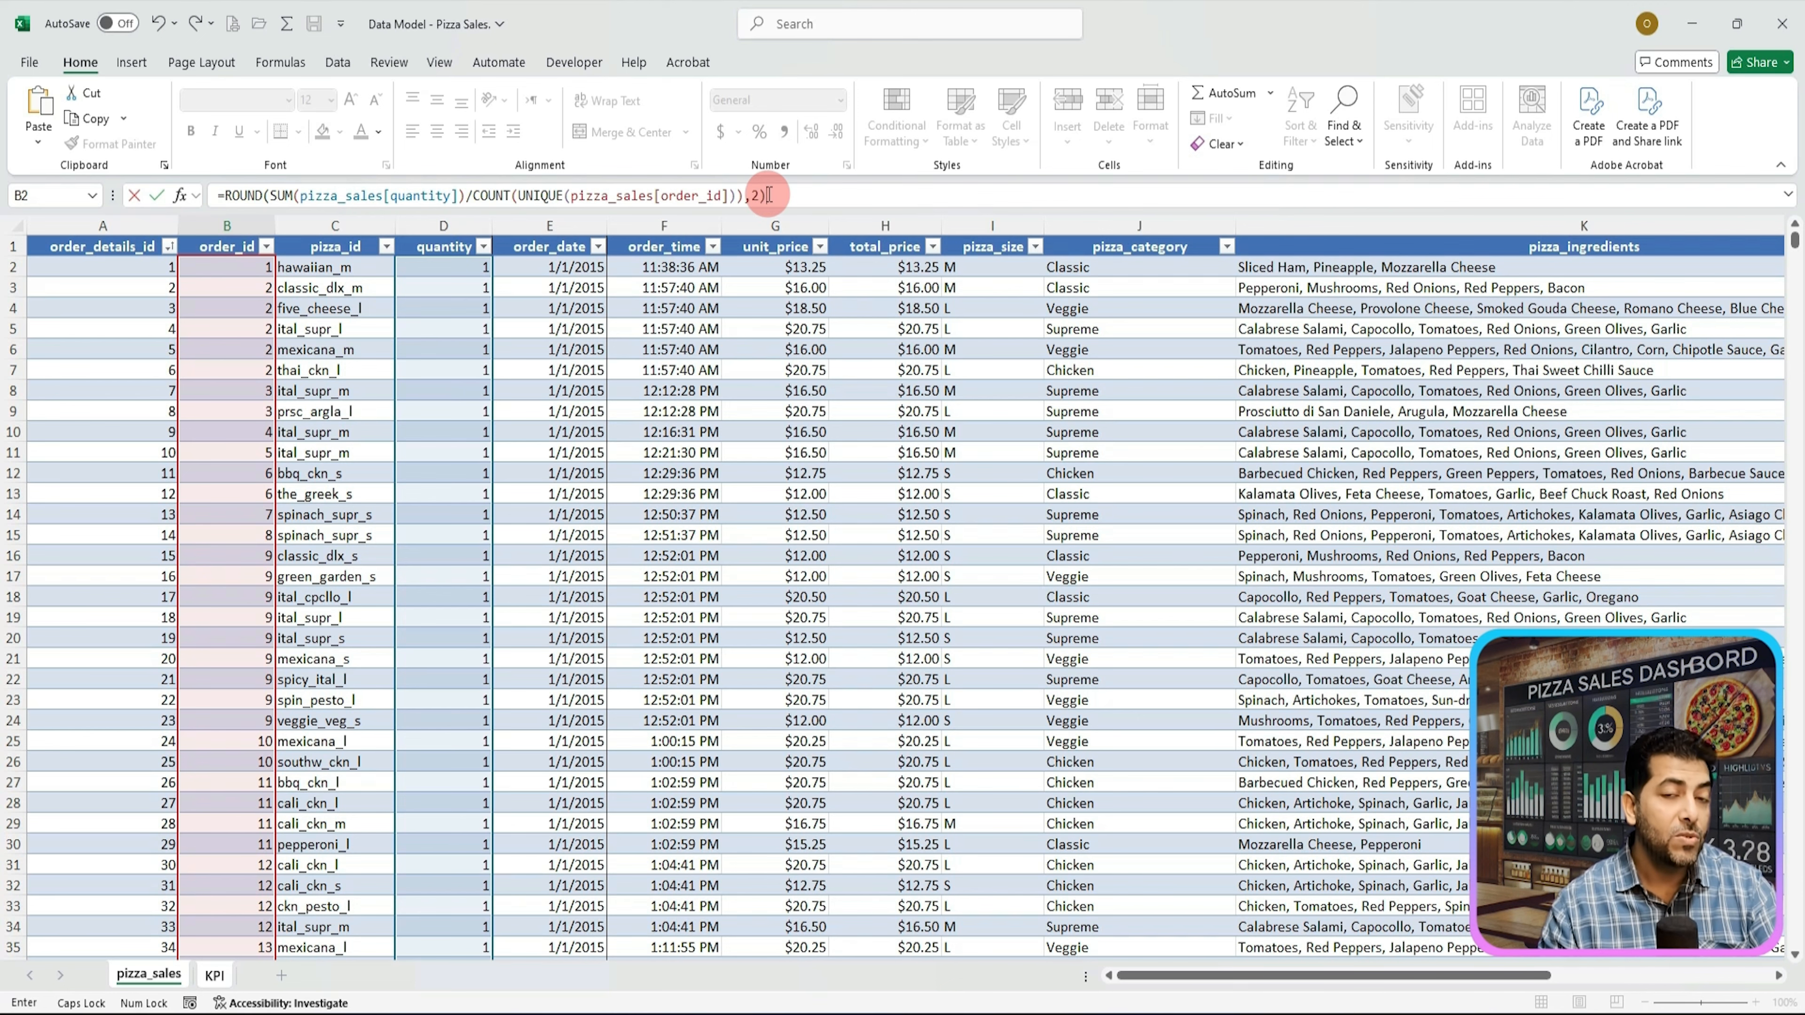
key("Return")
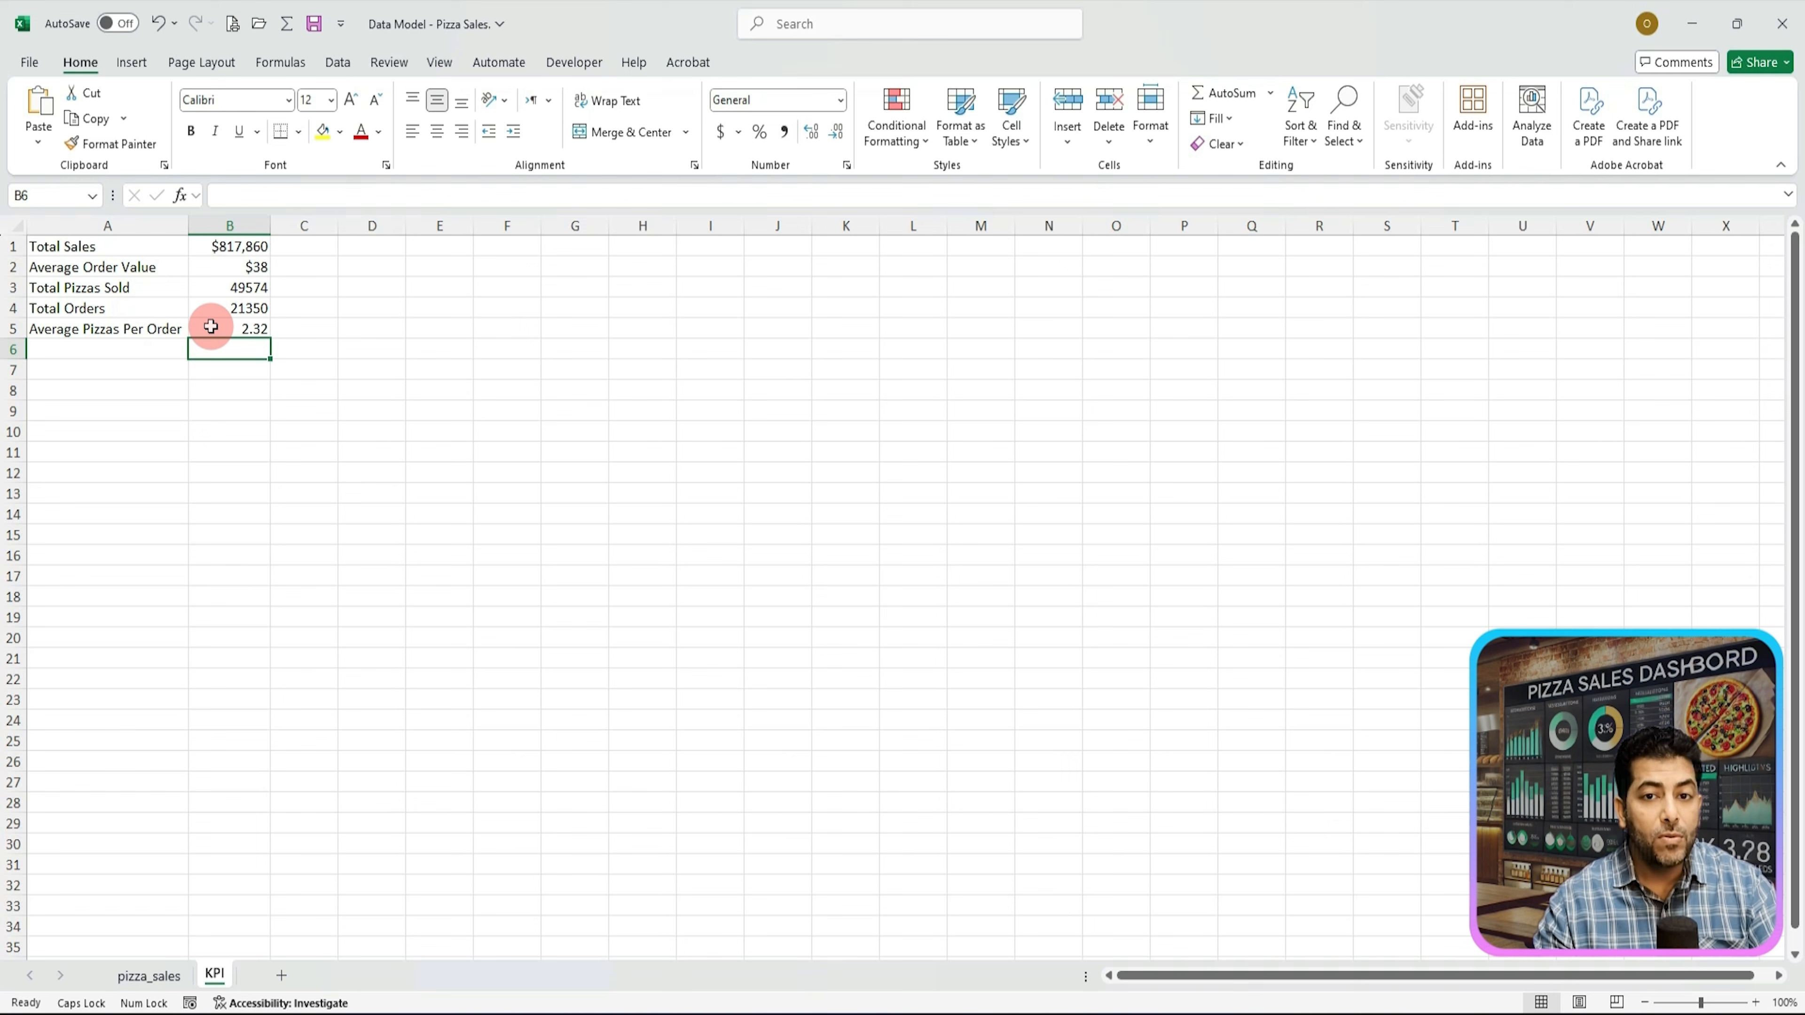
Step: Format the Average Pizzas Per Order cell as Number with 2 decimal places
left_click(258, 331)
right_click(258, 330)
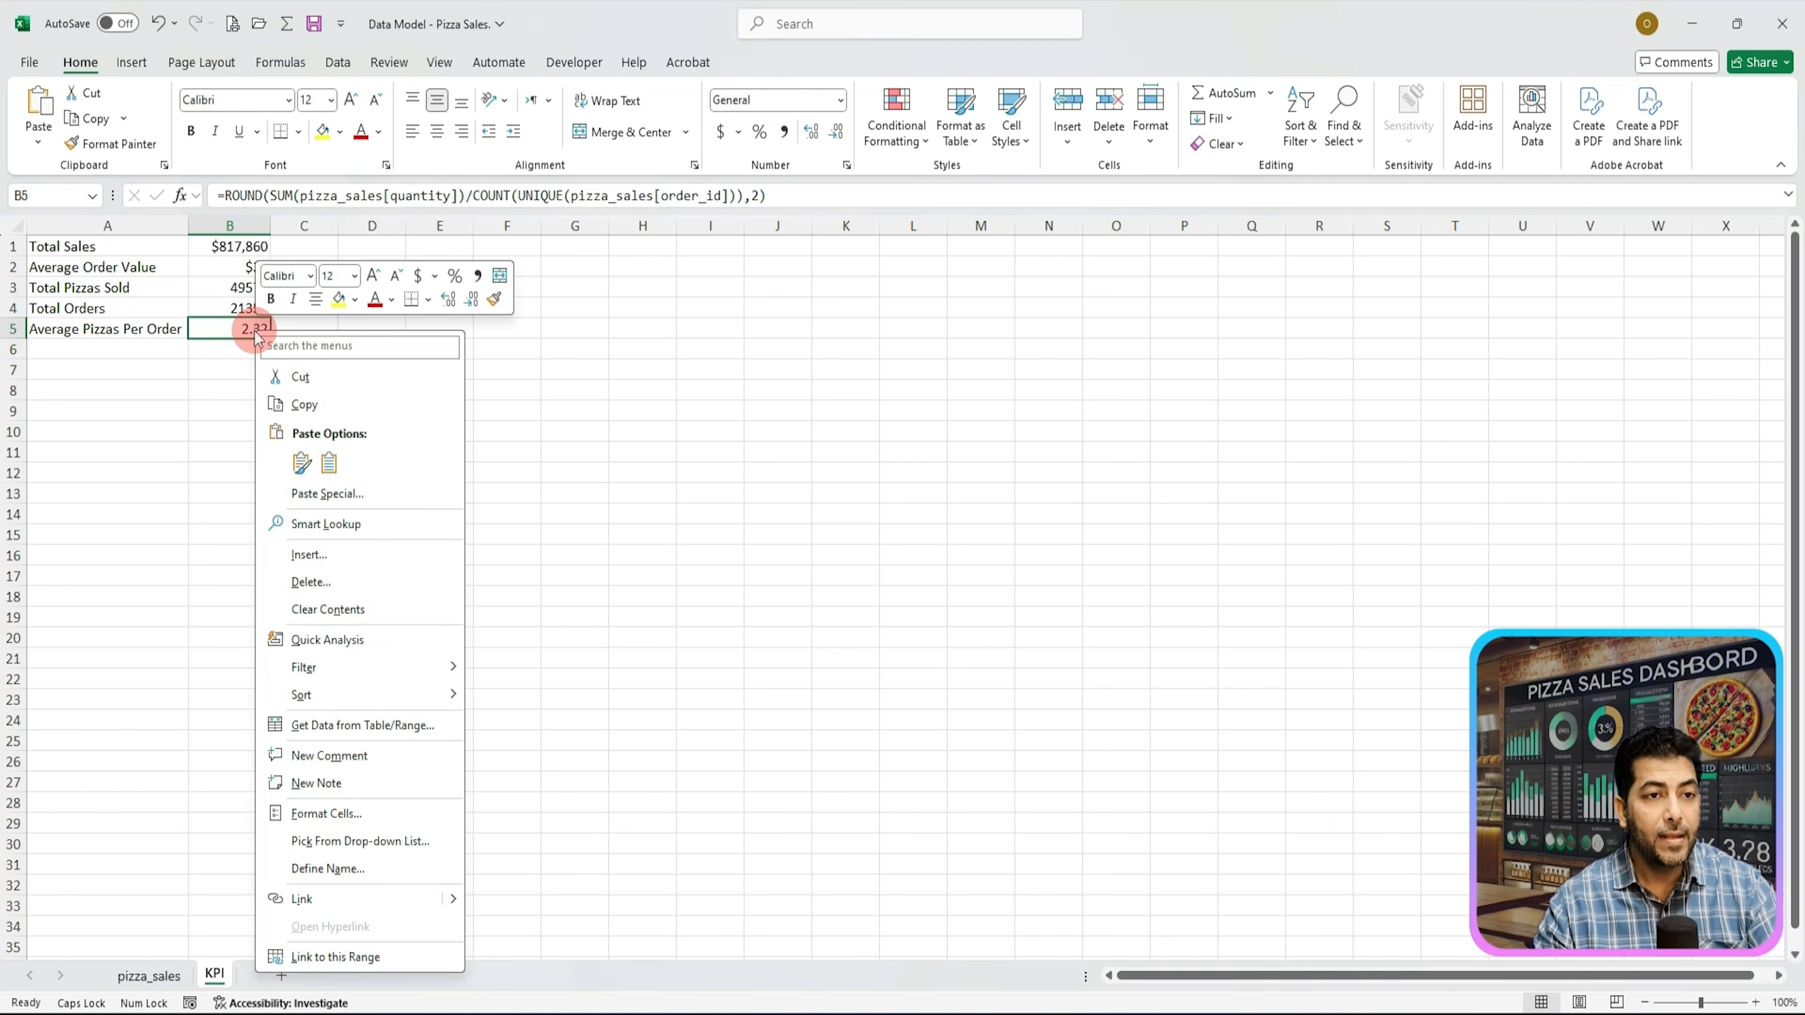
left_click(327, 813)
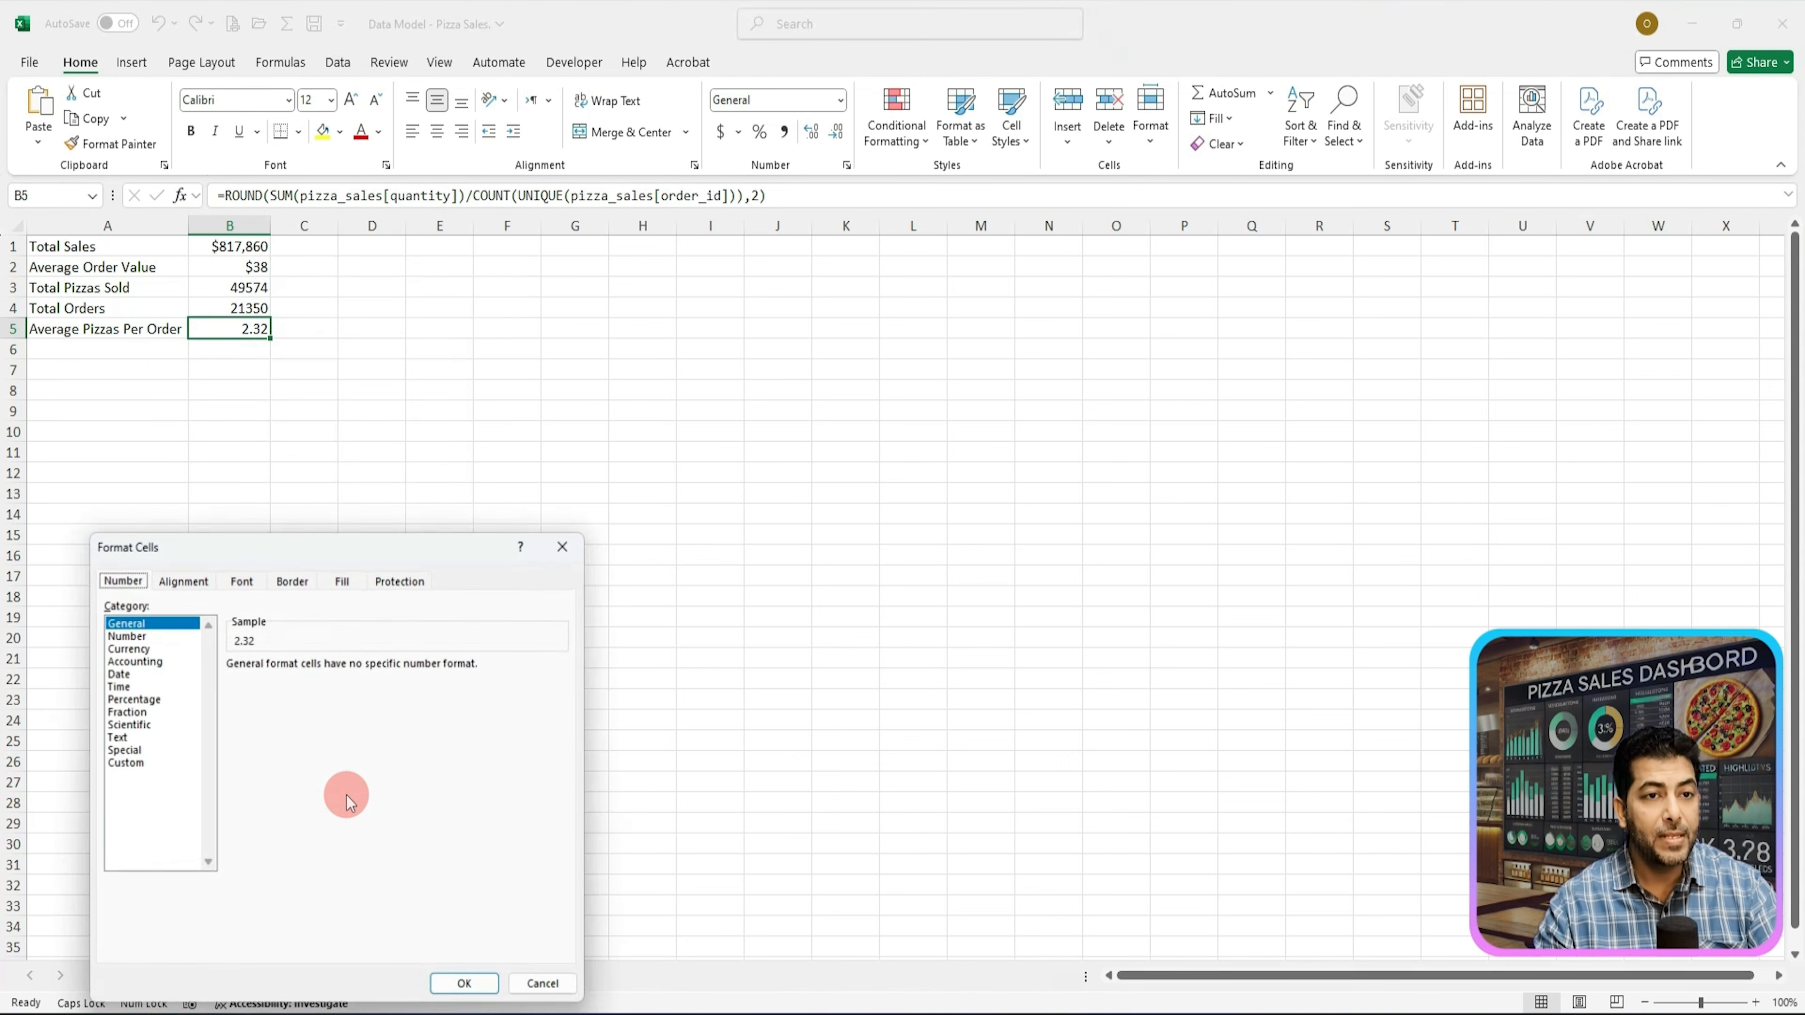
left_click_drag(395, 563, 602, 299)
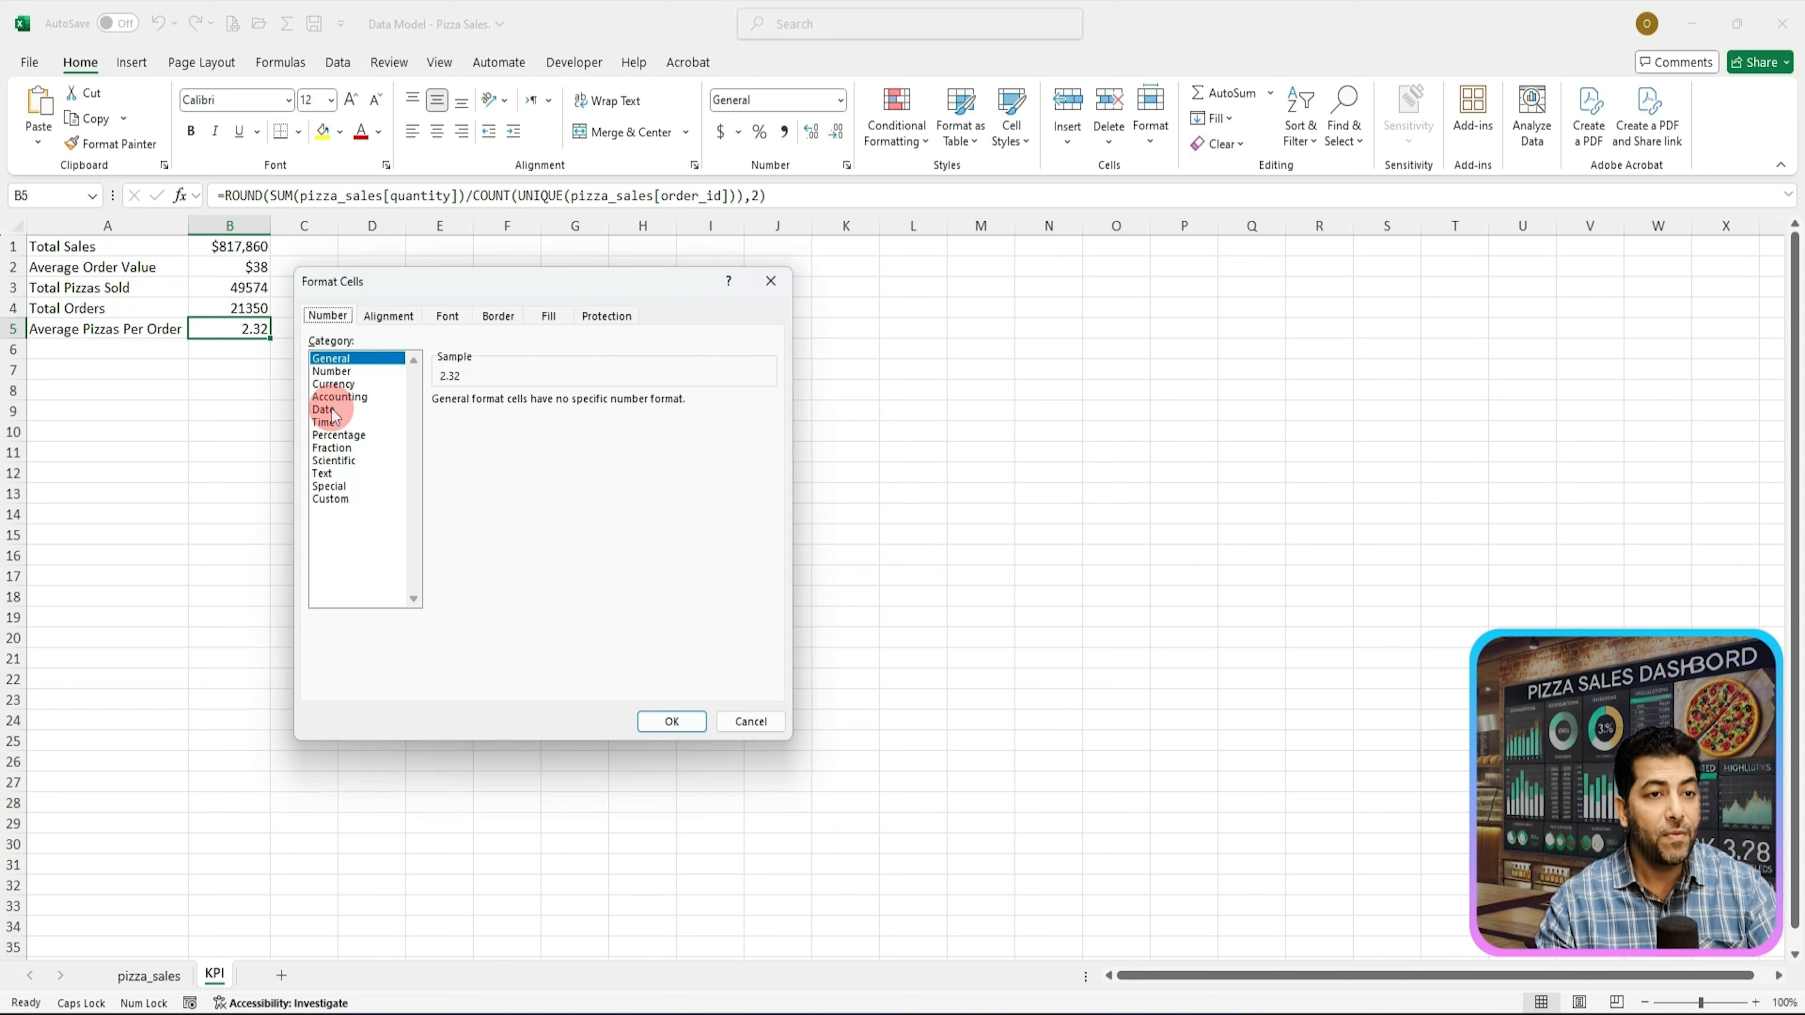
left_click(333, 372)
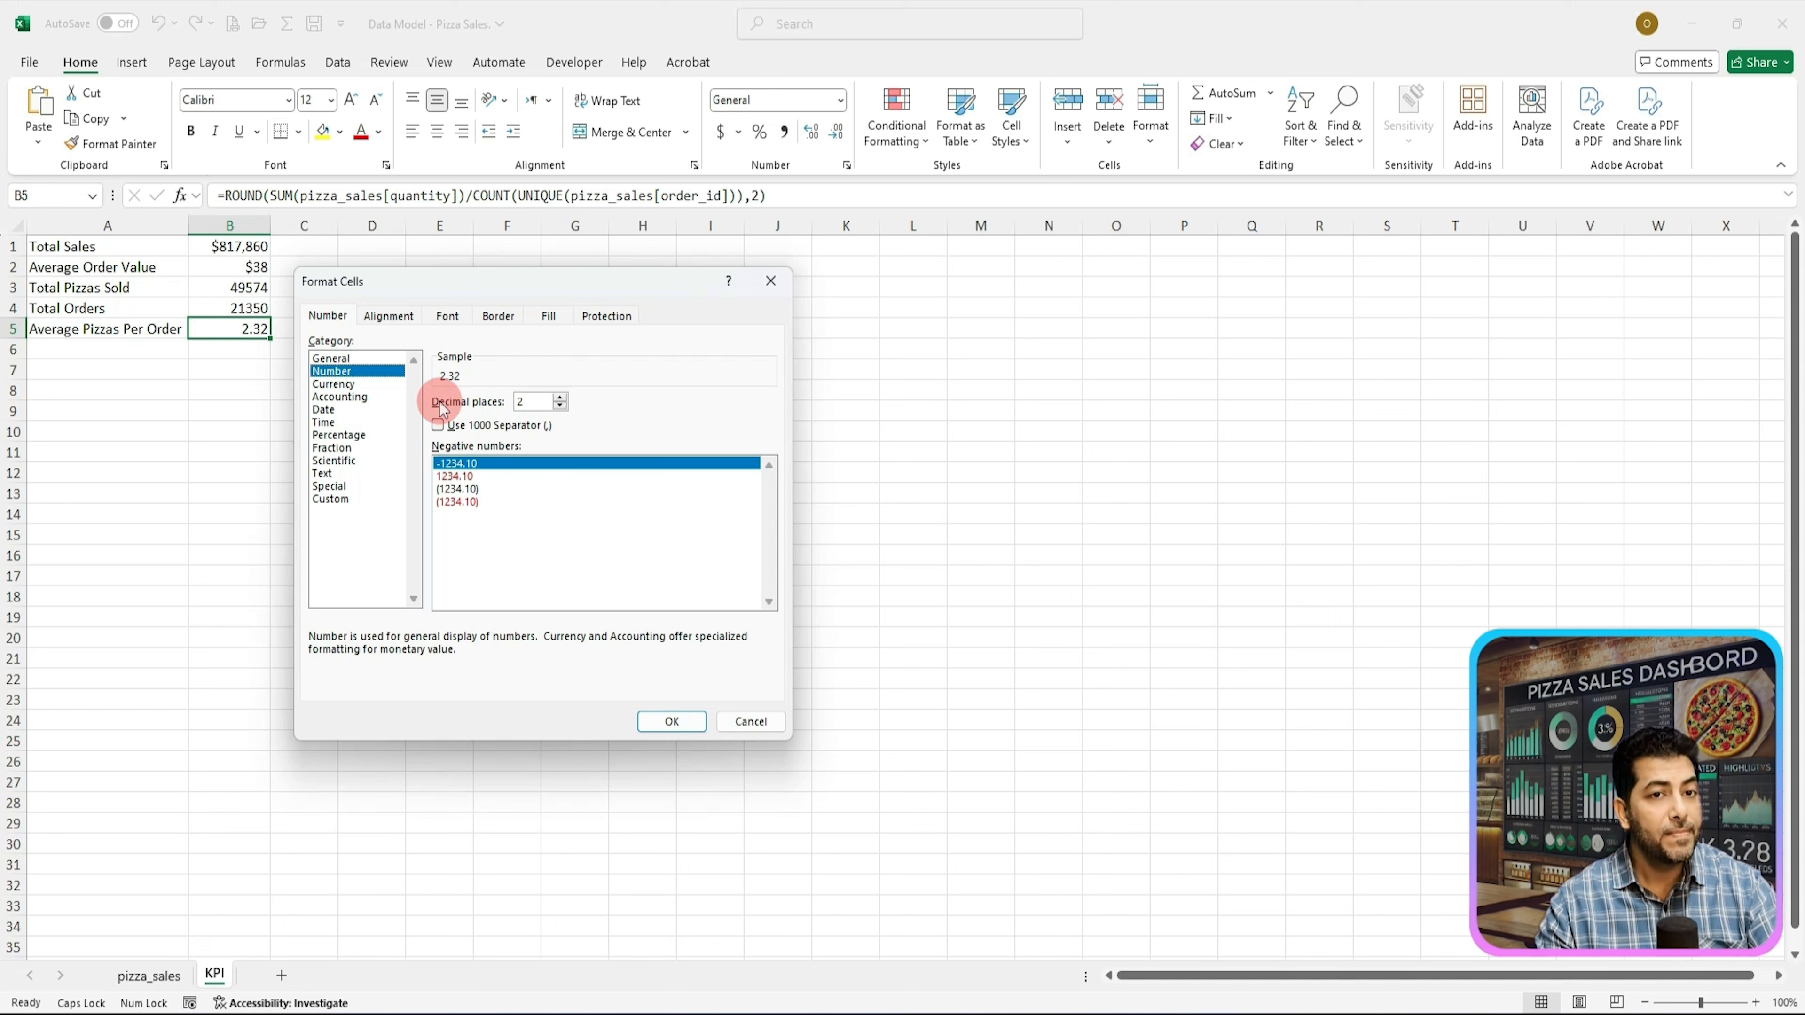
left_click(664, 721)
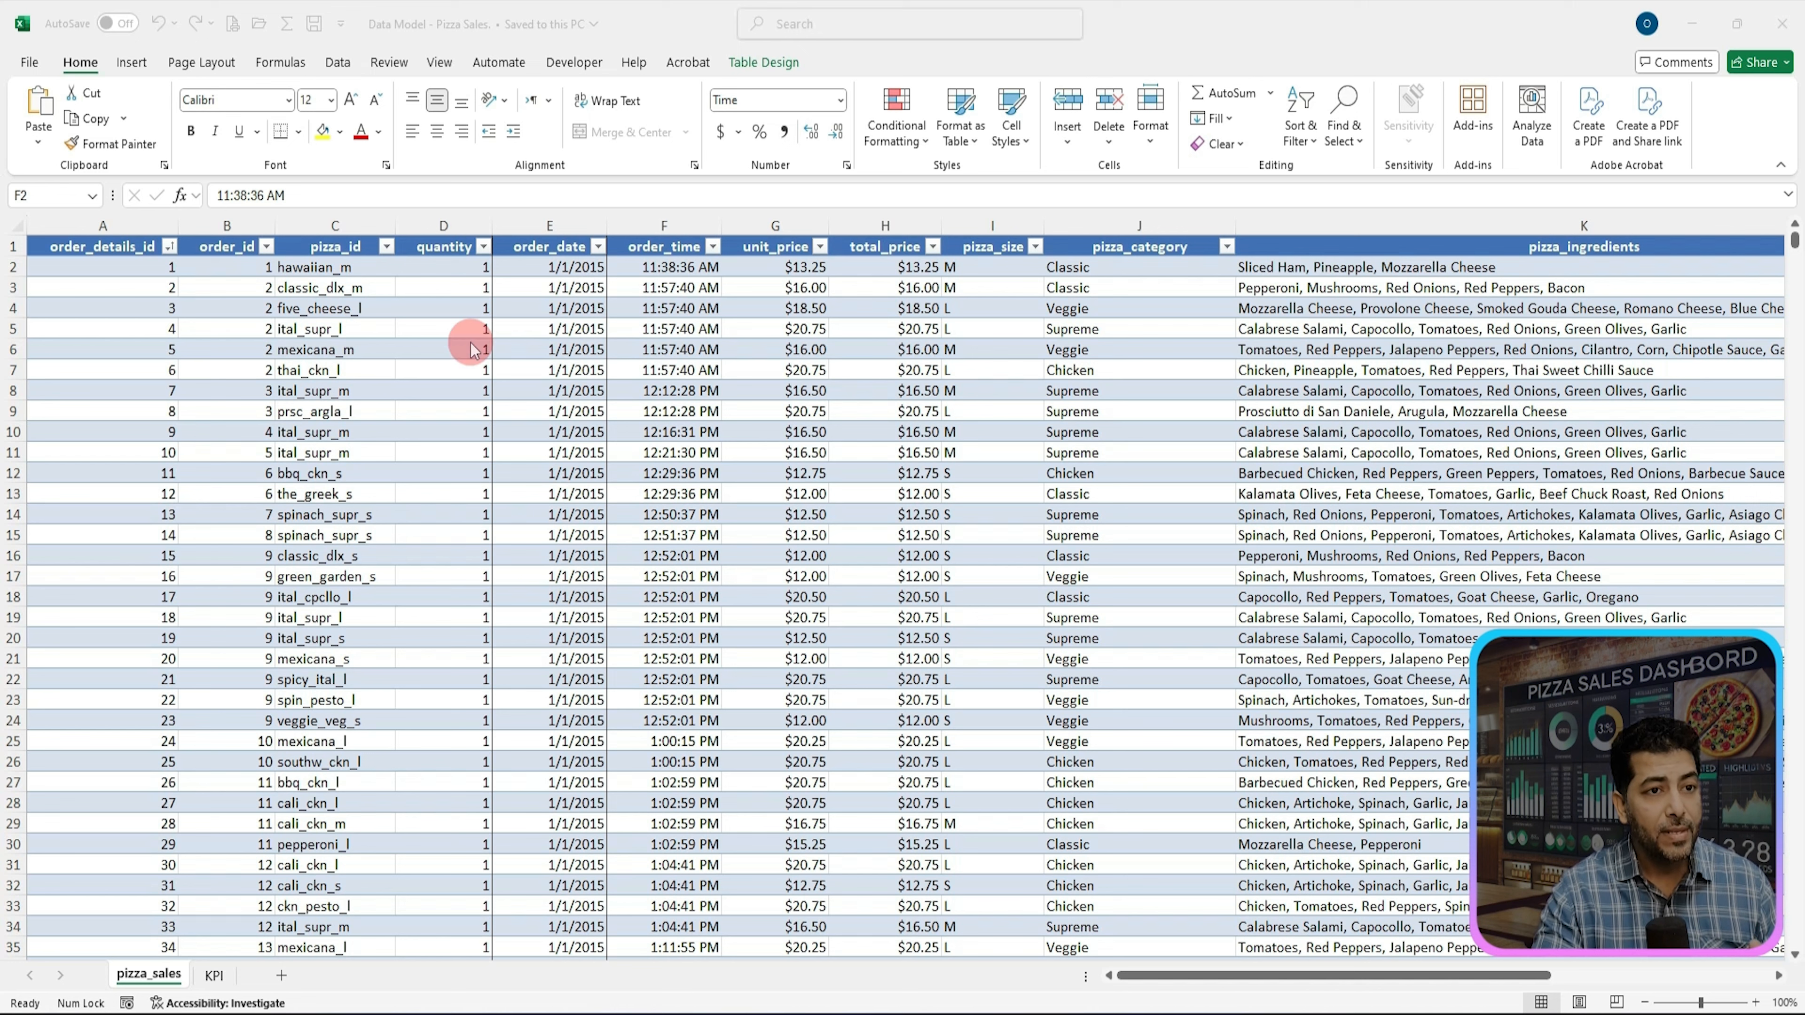
Step: Insert a PivotTable from the pizza_sales table on a new worksheet
left_click(404, 370)
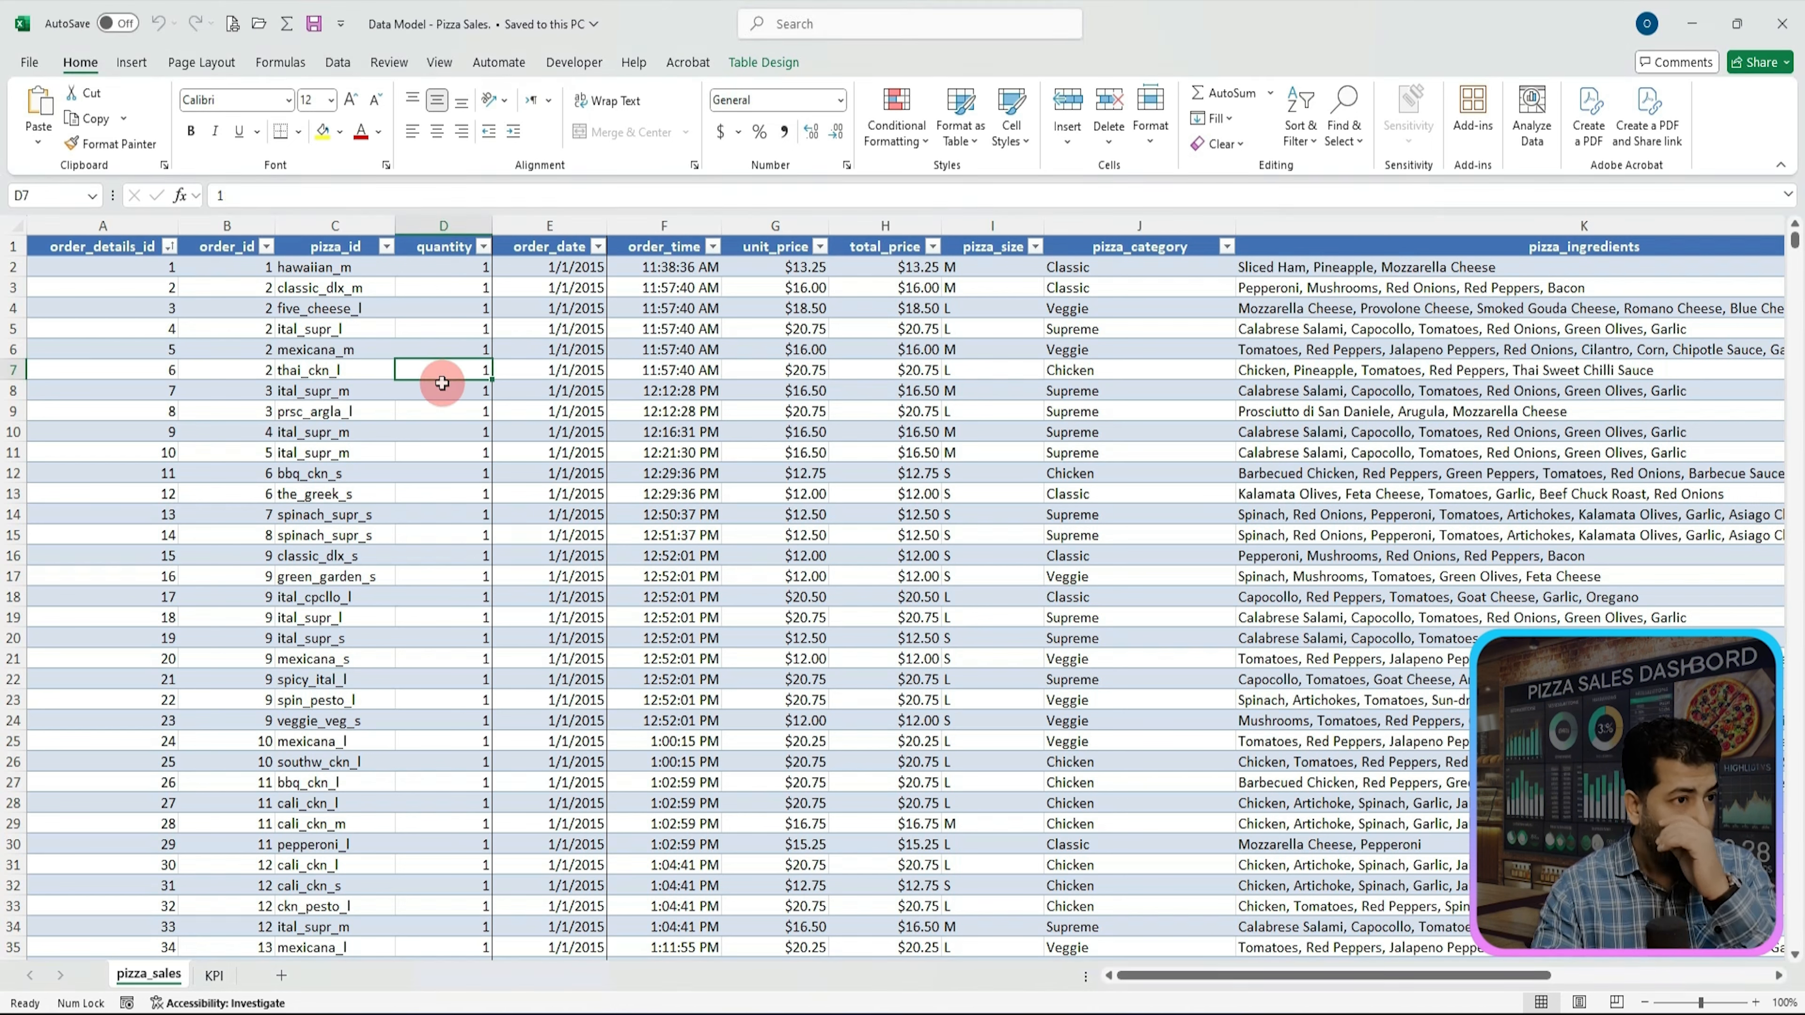
left_click(130, 64)
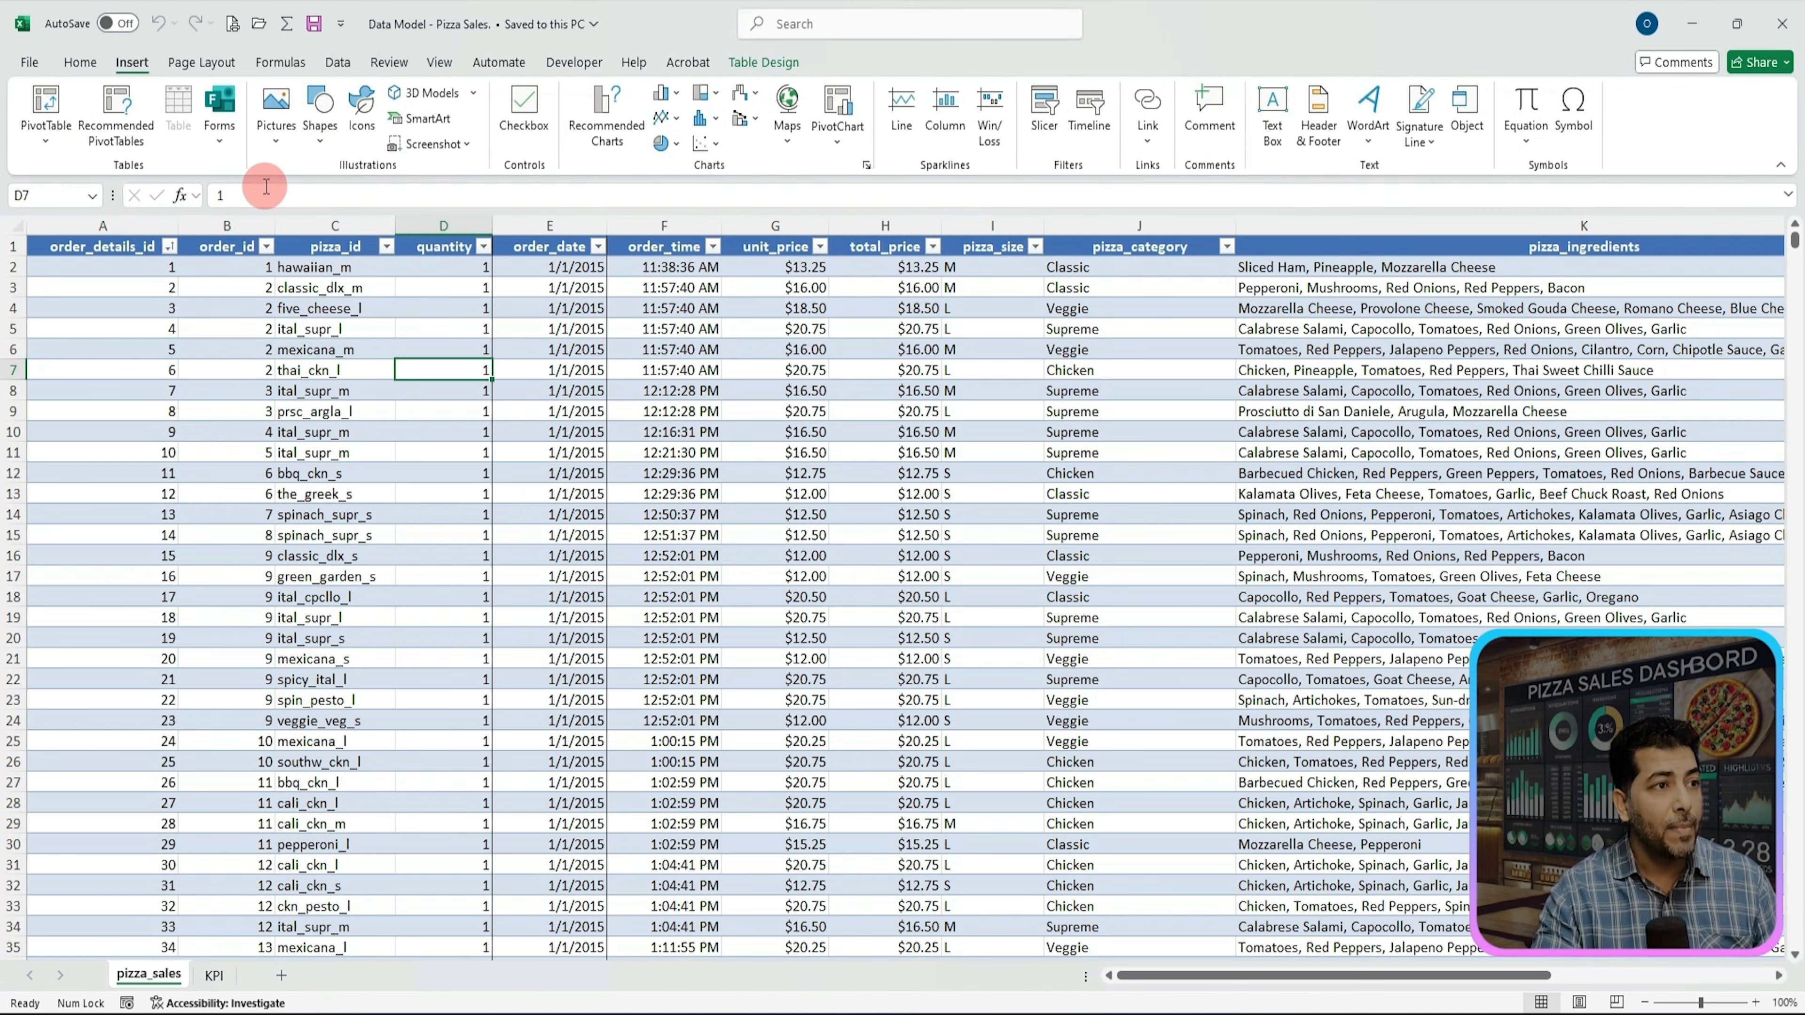
left_click(46, 119)
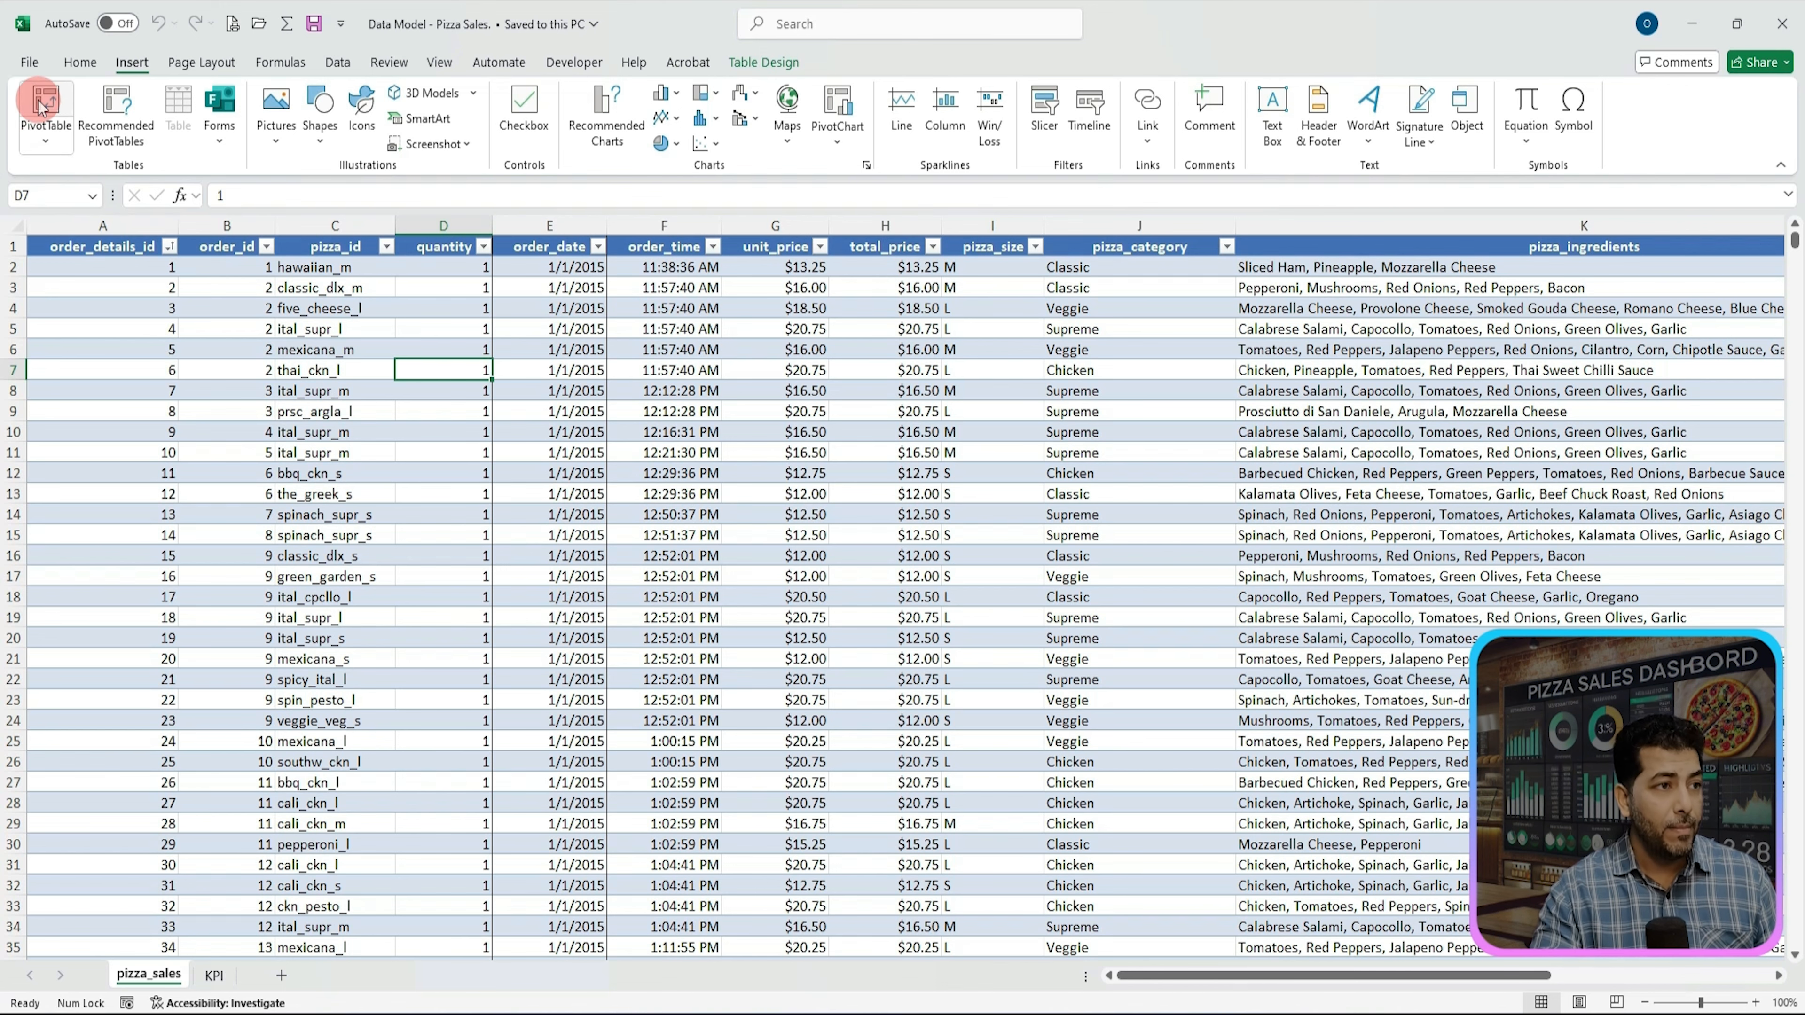
left_click(51, 107)
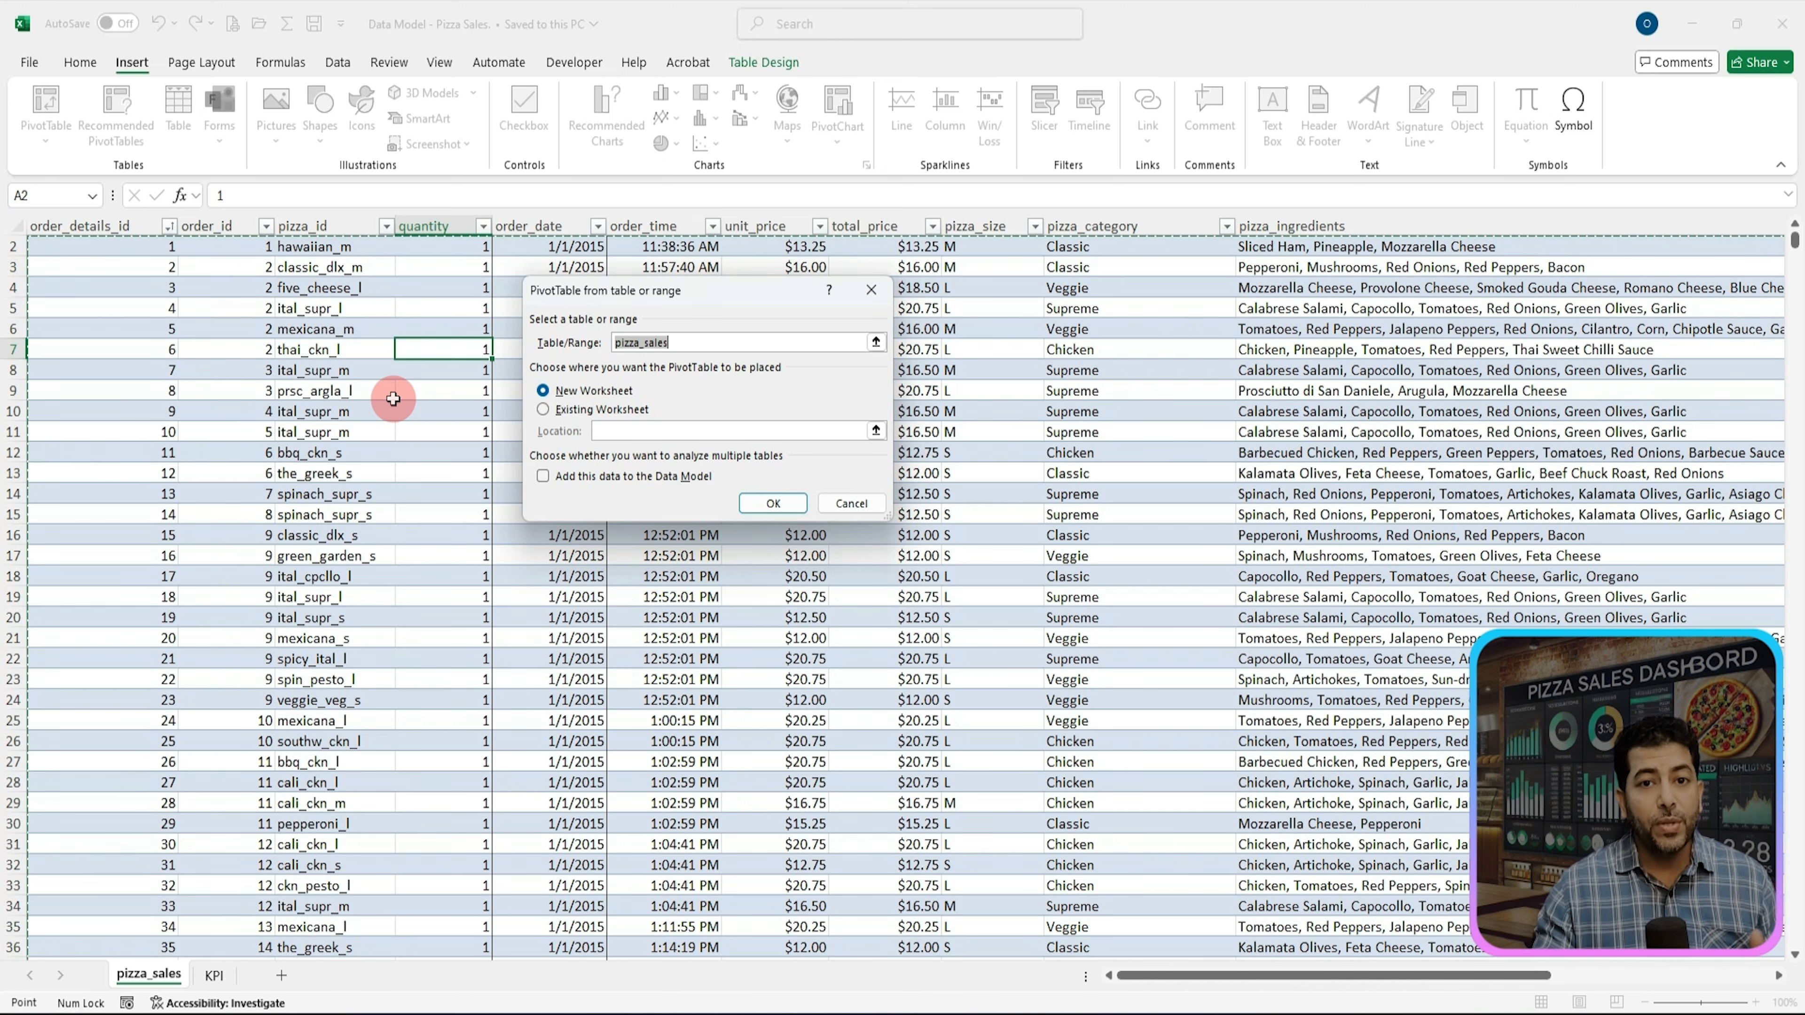
left_click(1168, 484)
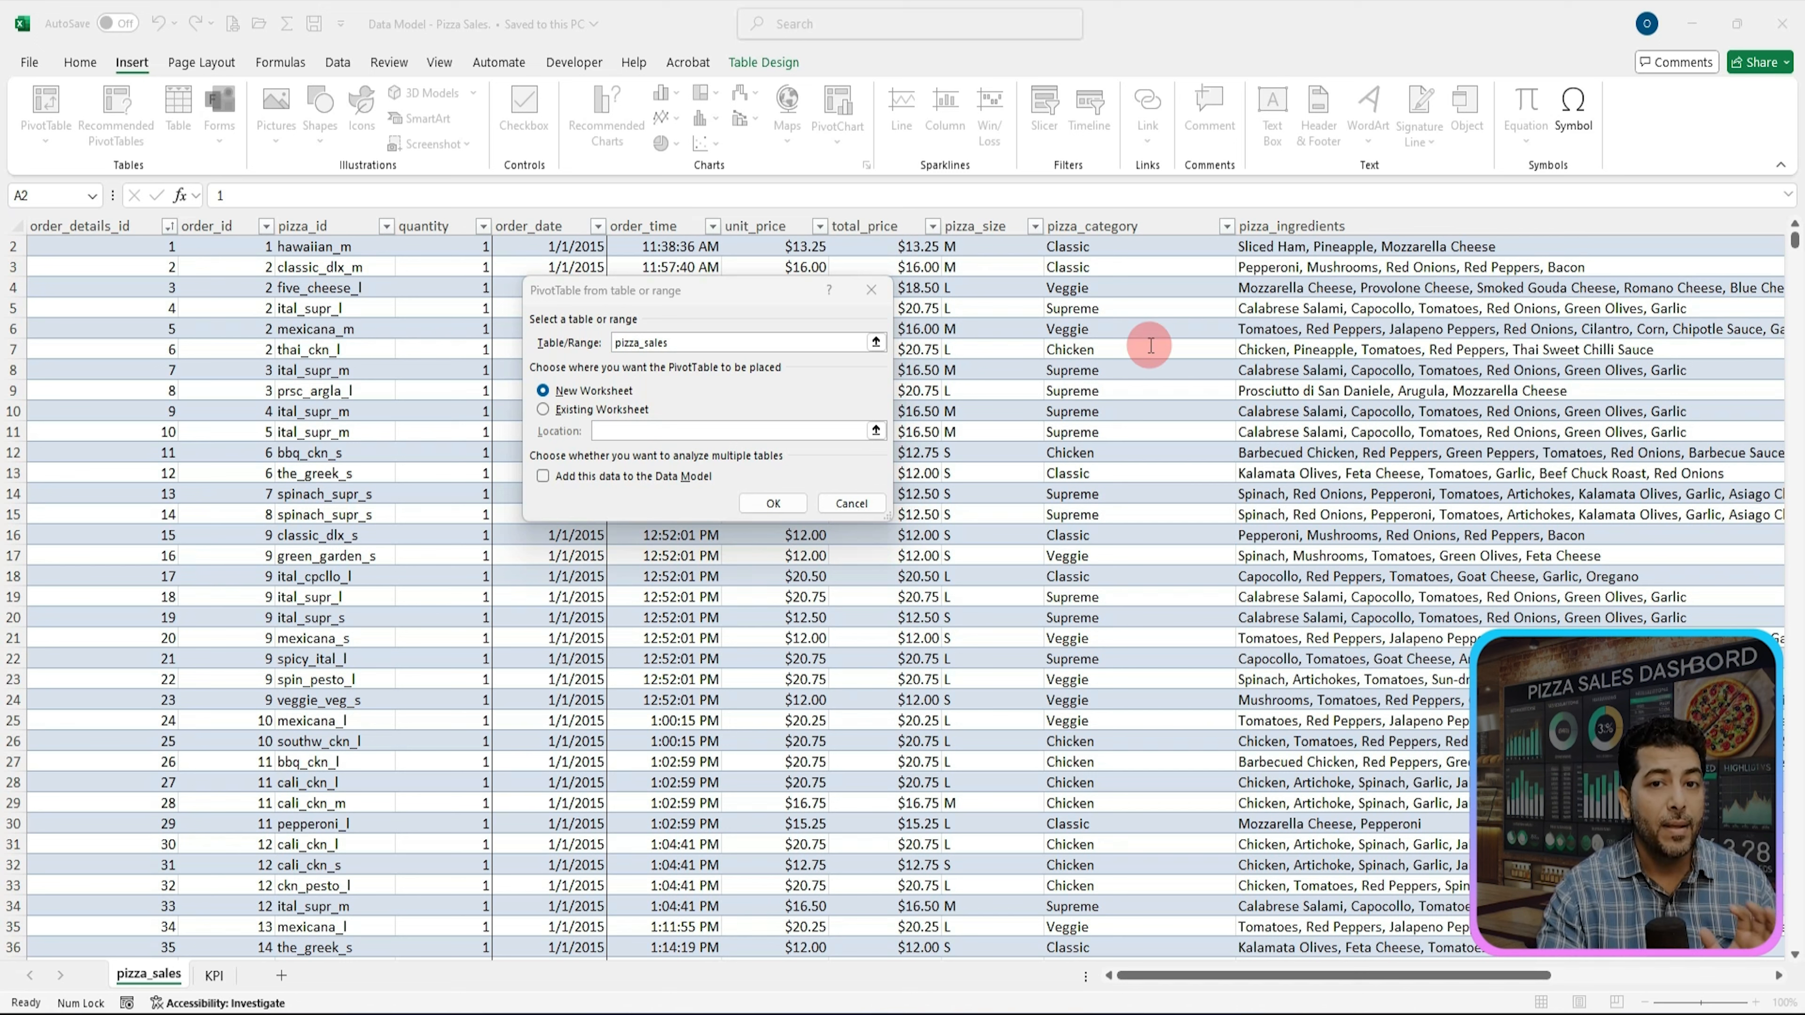
Step: Create the PivotTable on a new sheet, rename that sheet Sales by Hour and move it after the KPI sheet
left_click(772, 503)
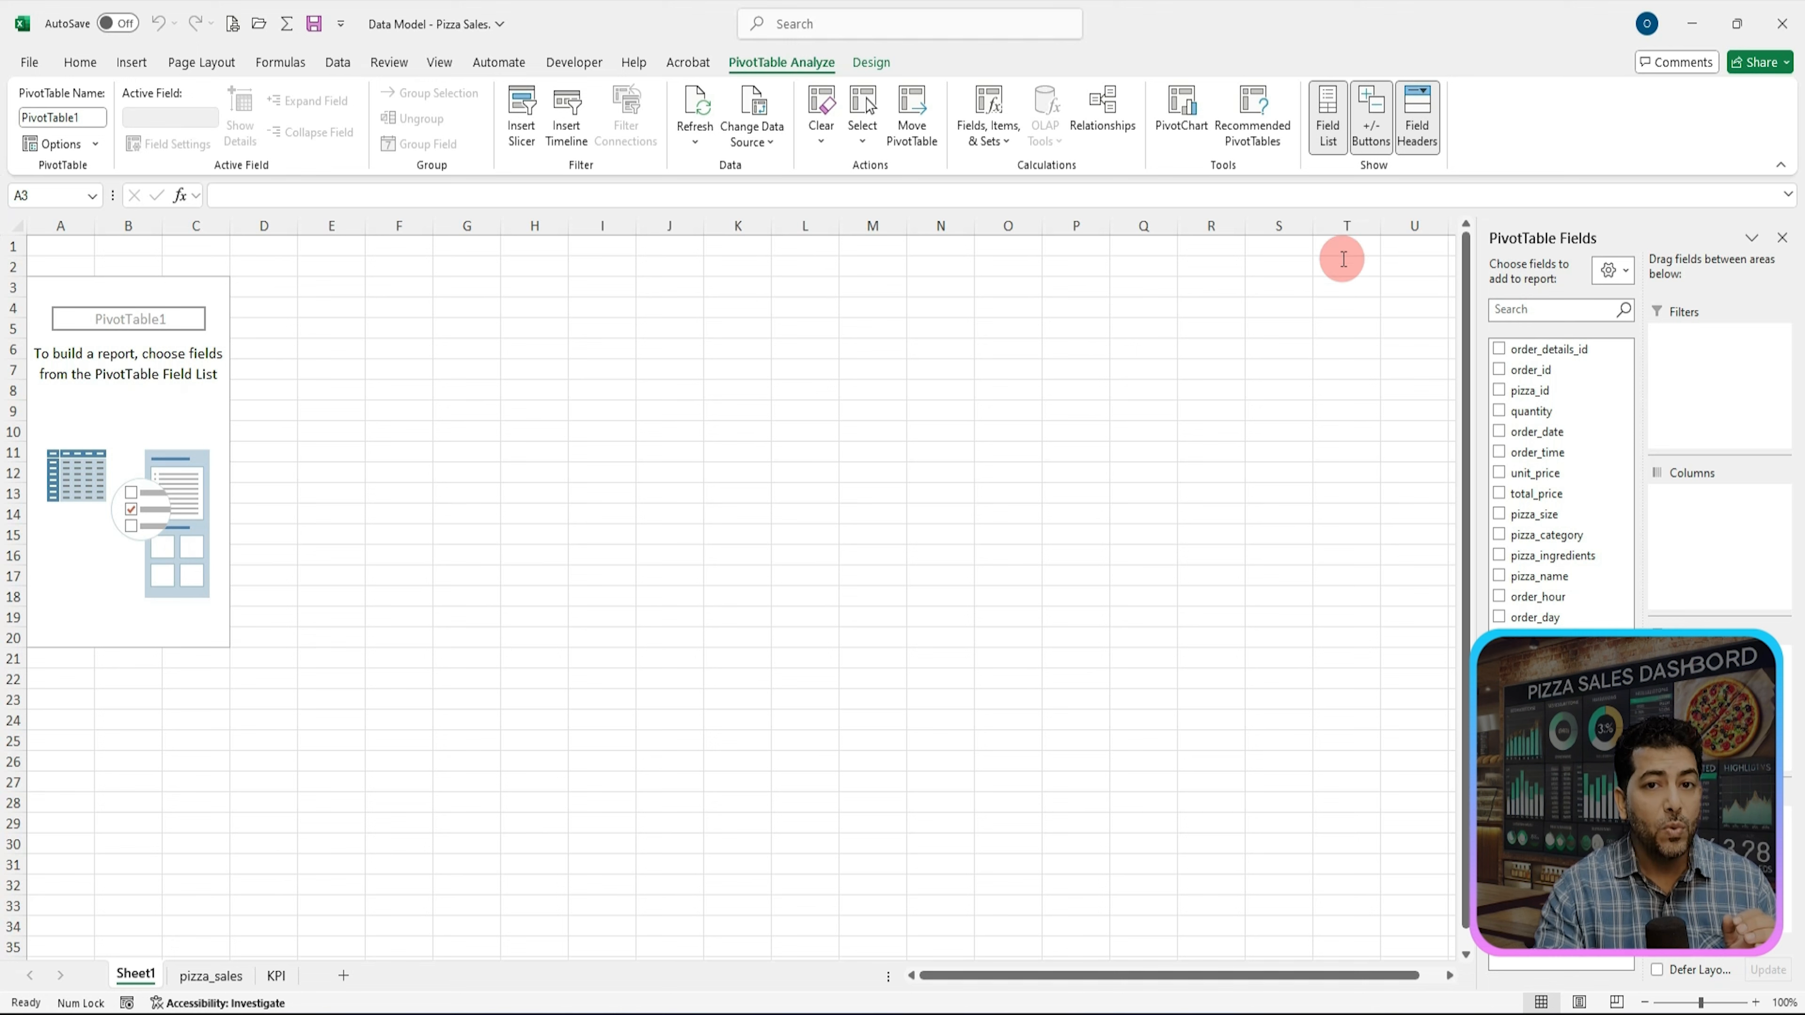
key("ctrl")
key("ctrl+c")
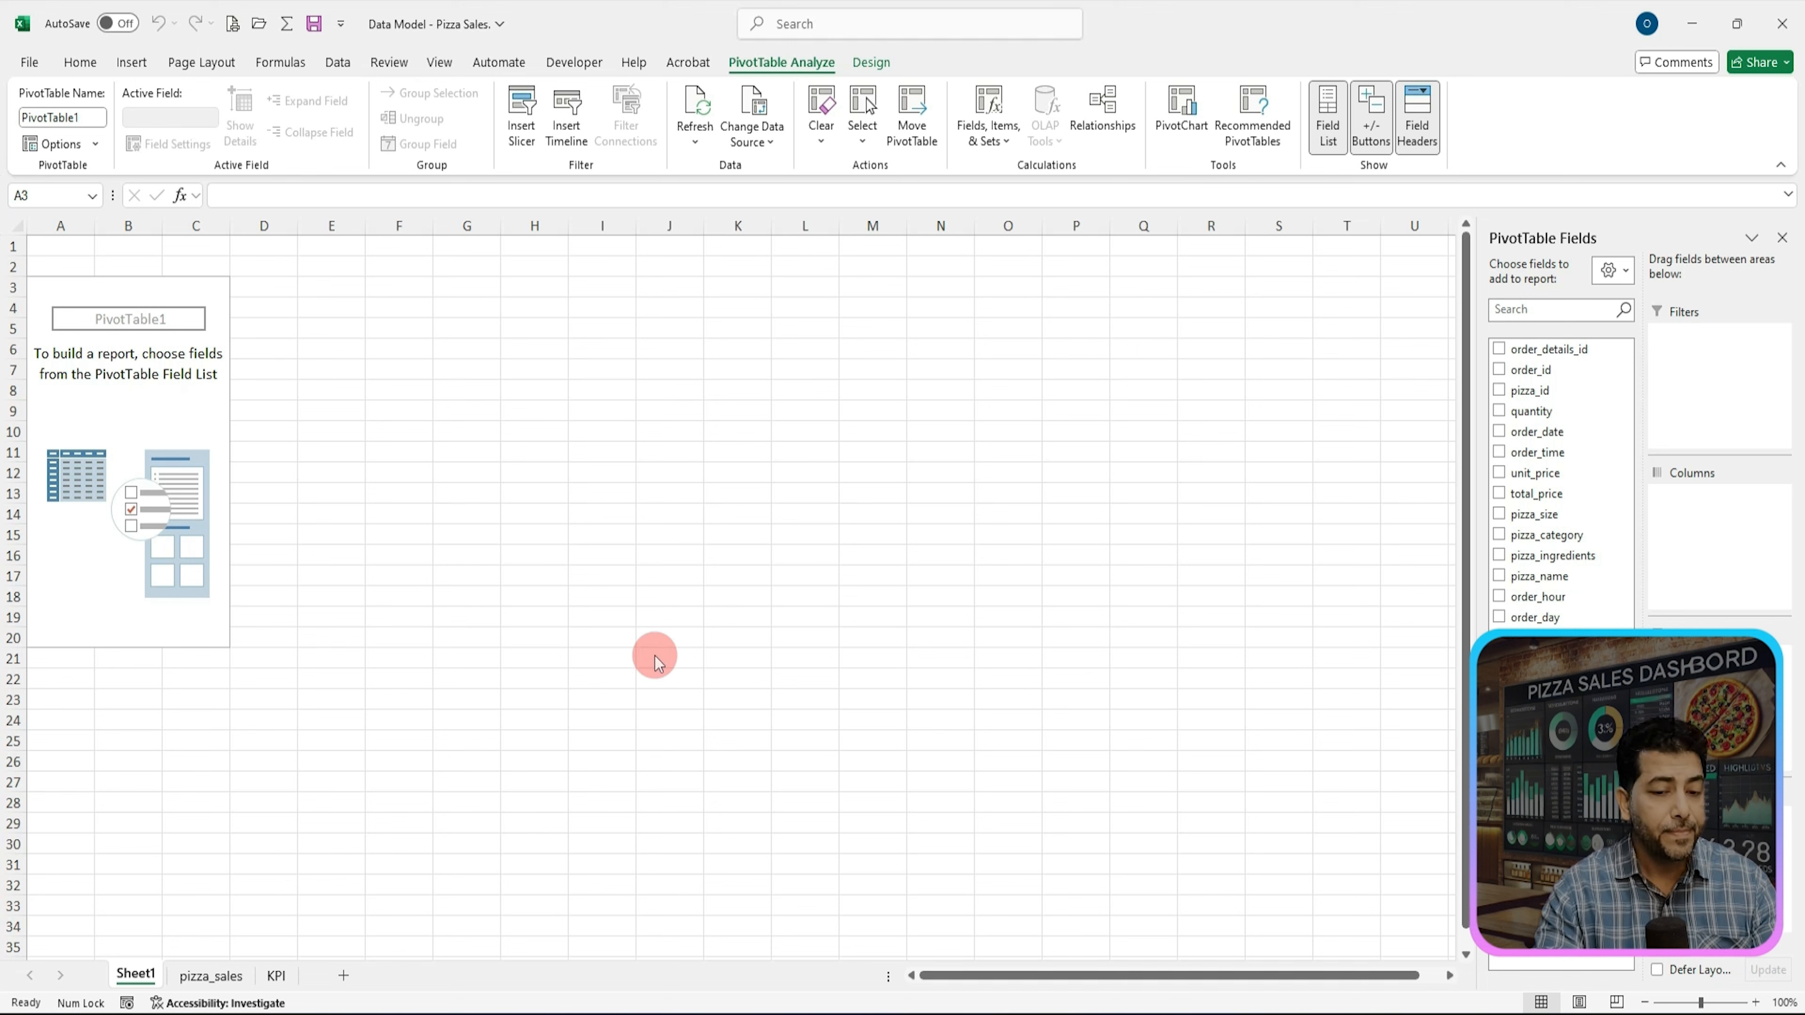
left_click(138, 978)
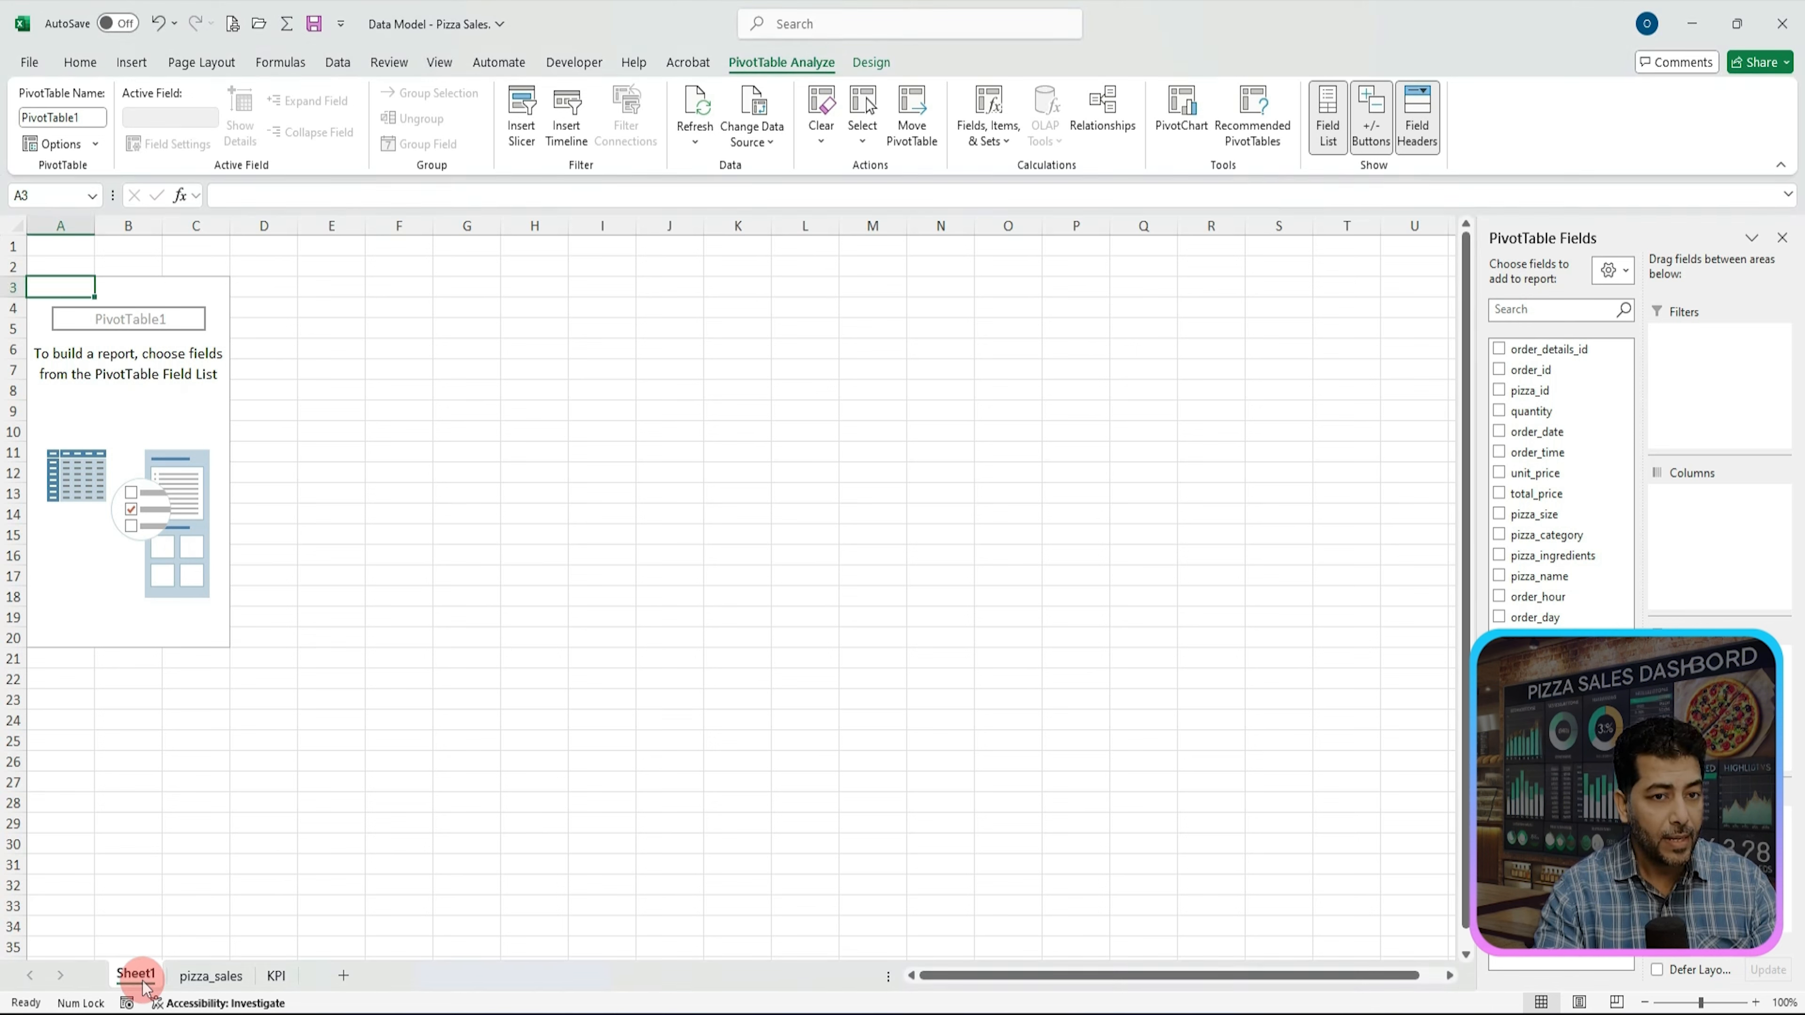
right_click(137, 984)
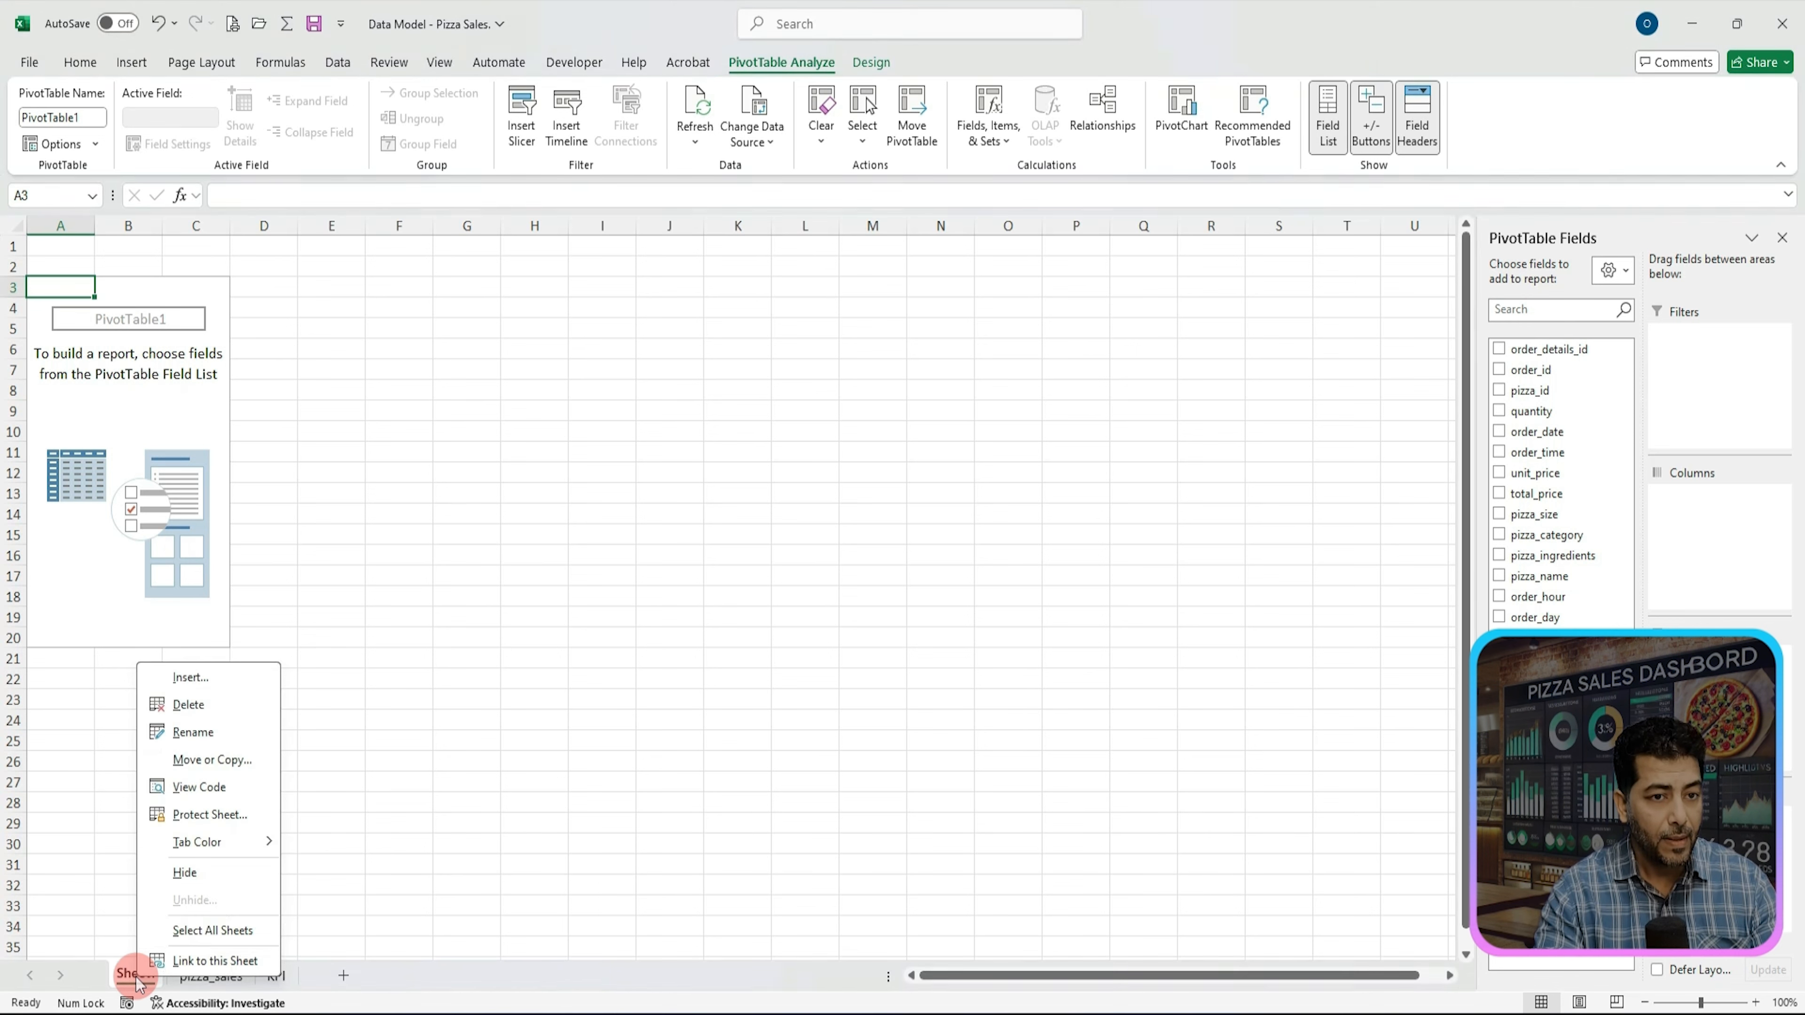
left_click(203, 732)
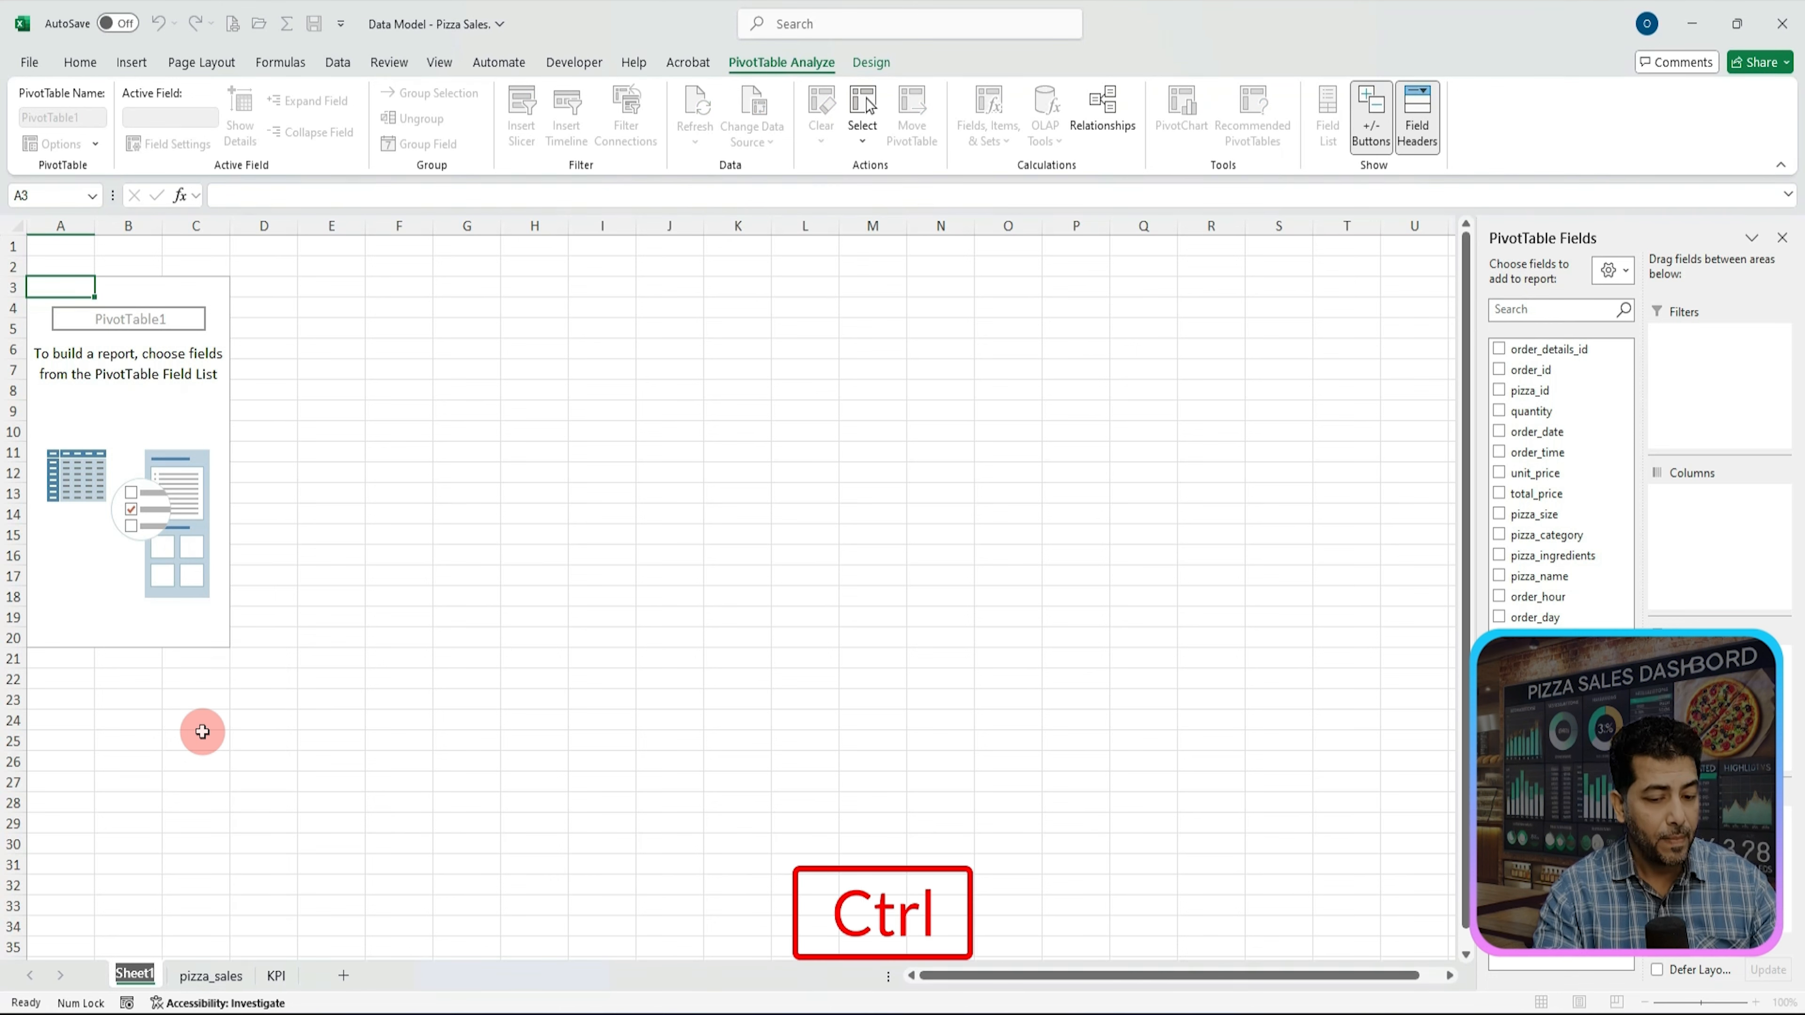
key("ctrl+v")
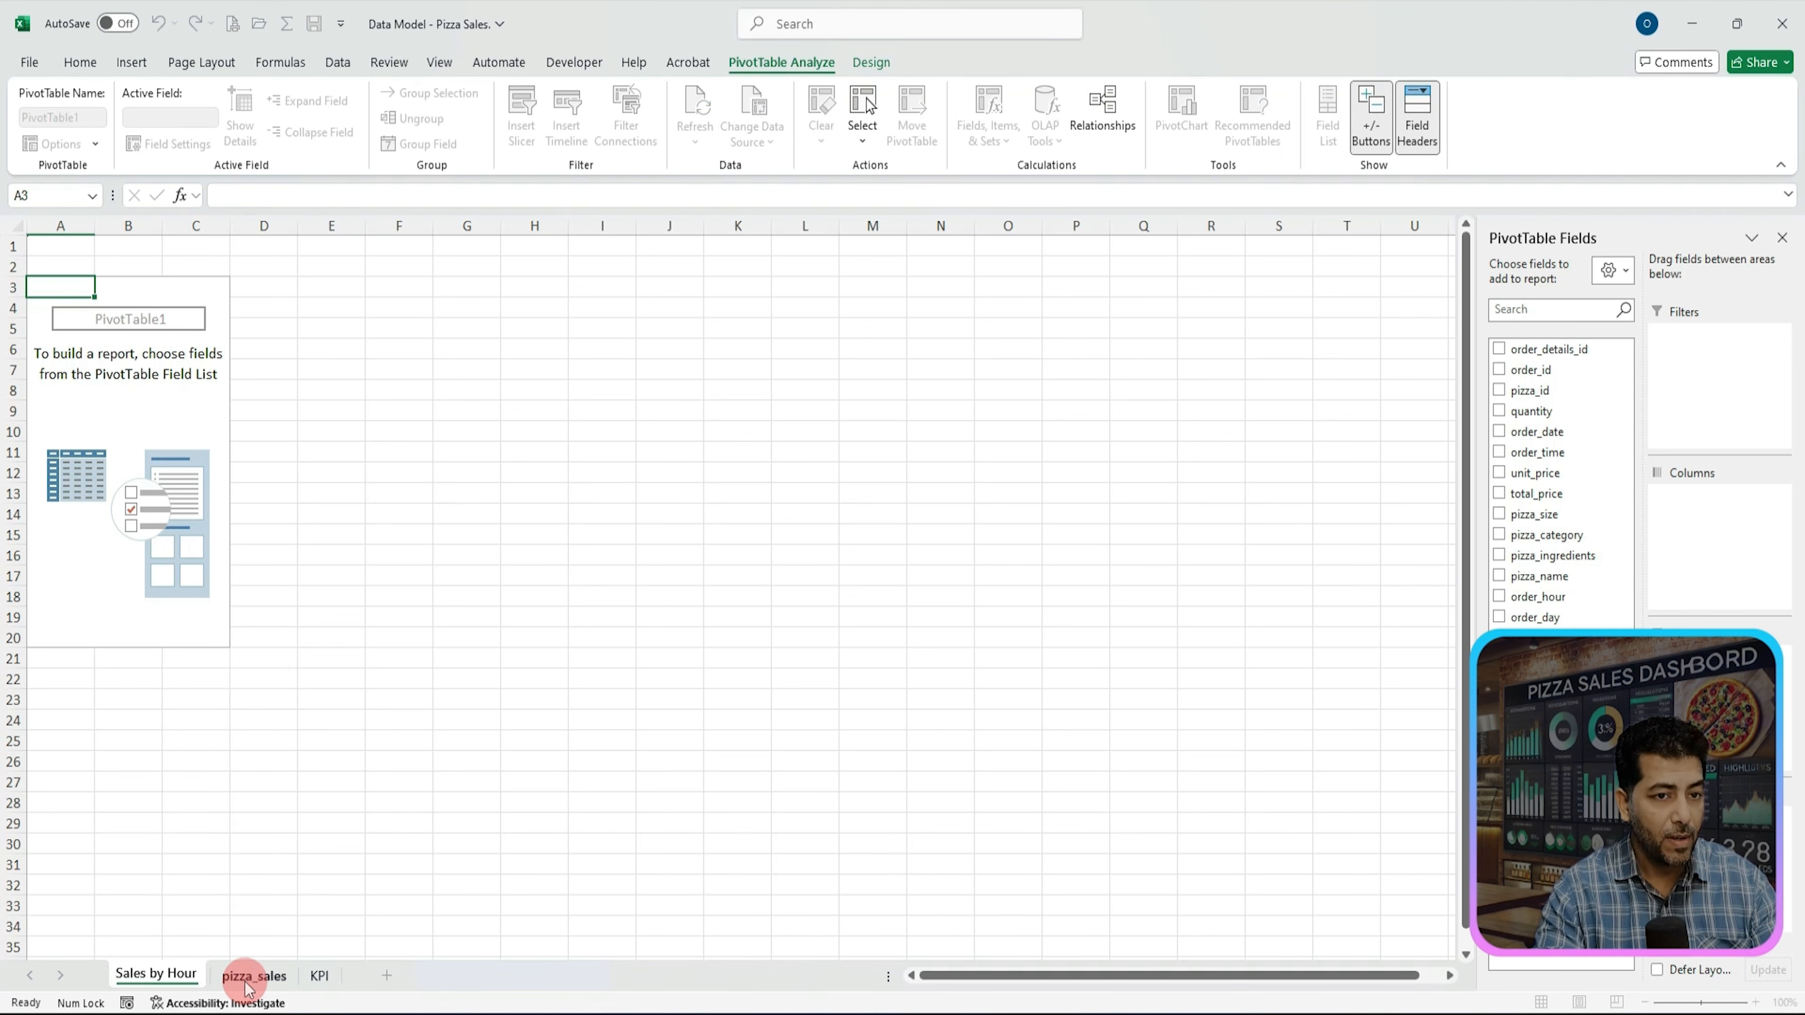
key("Return")
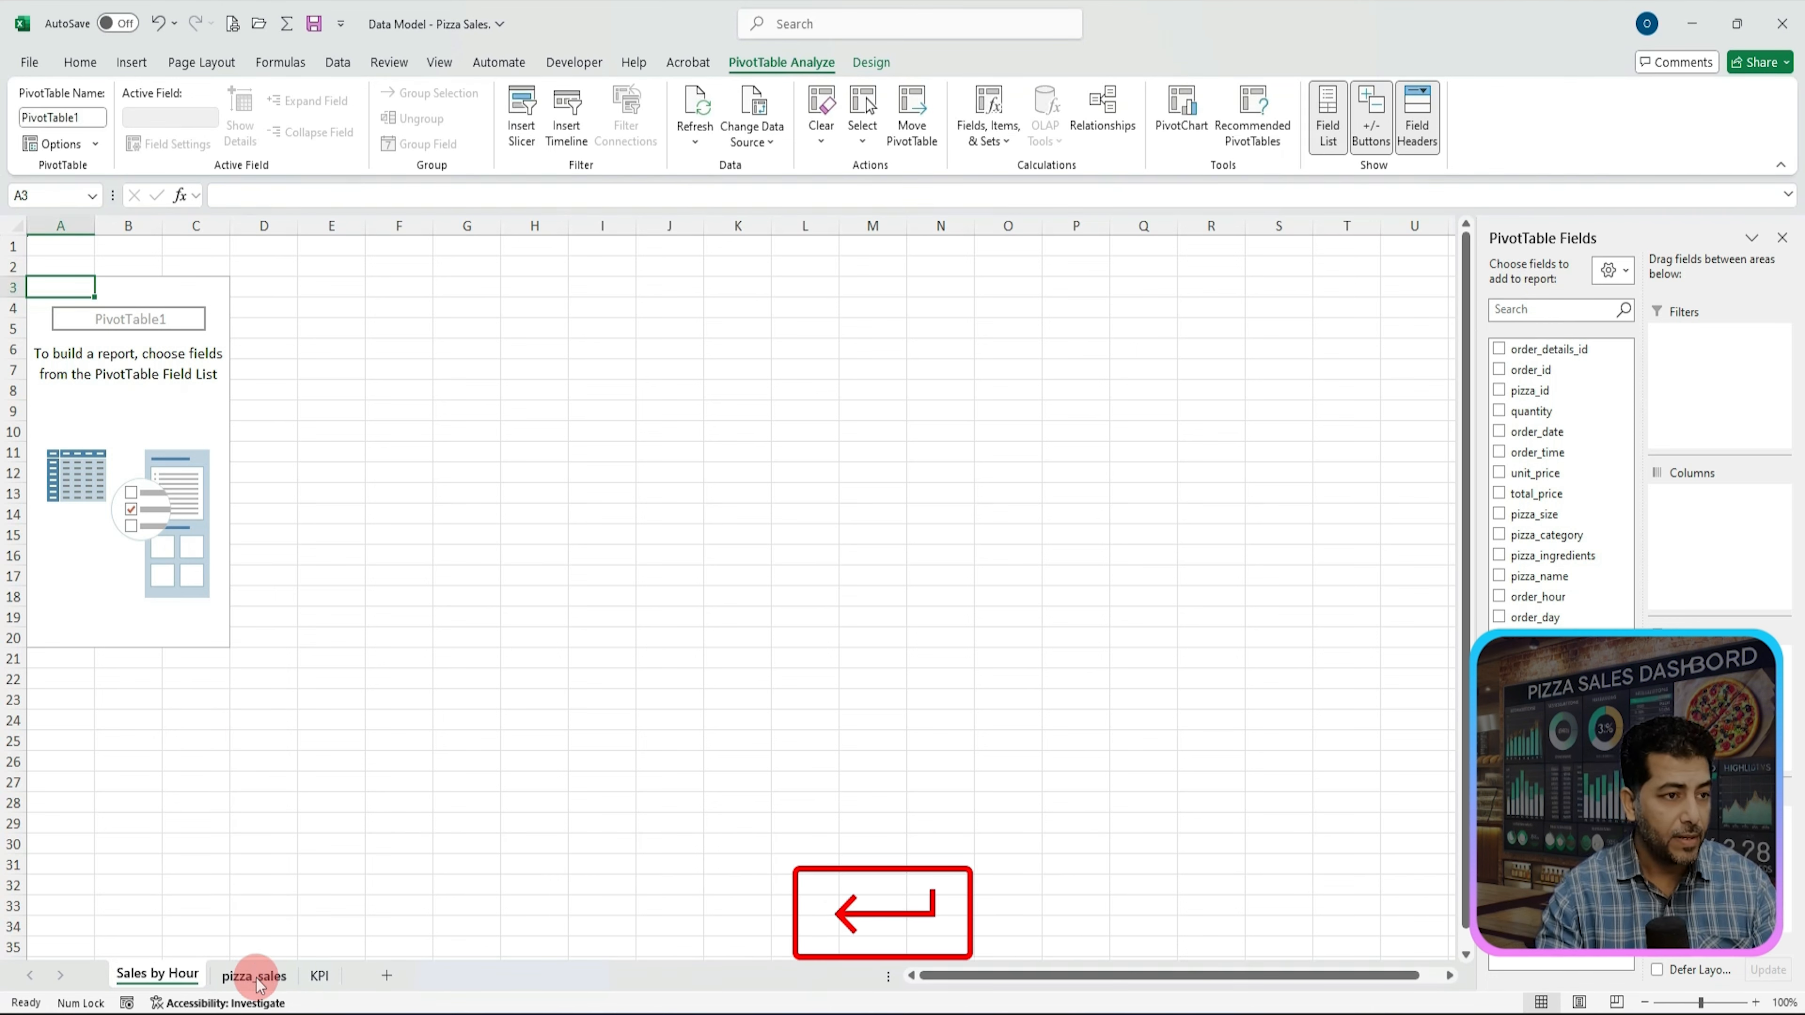
left_click_drag(146, 981, 350, 985)
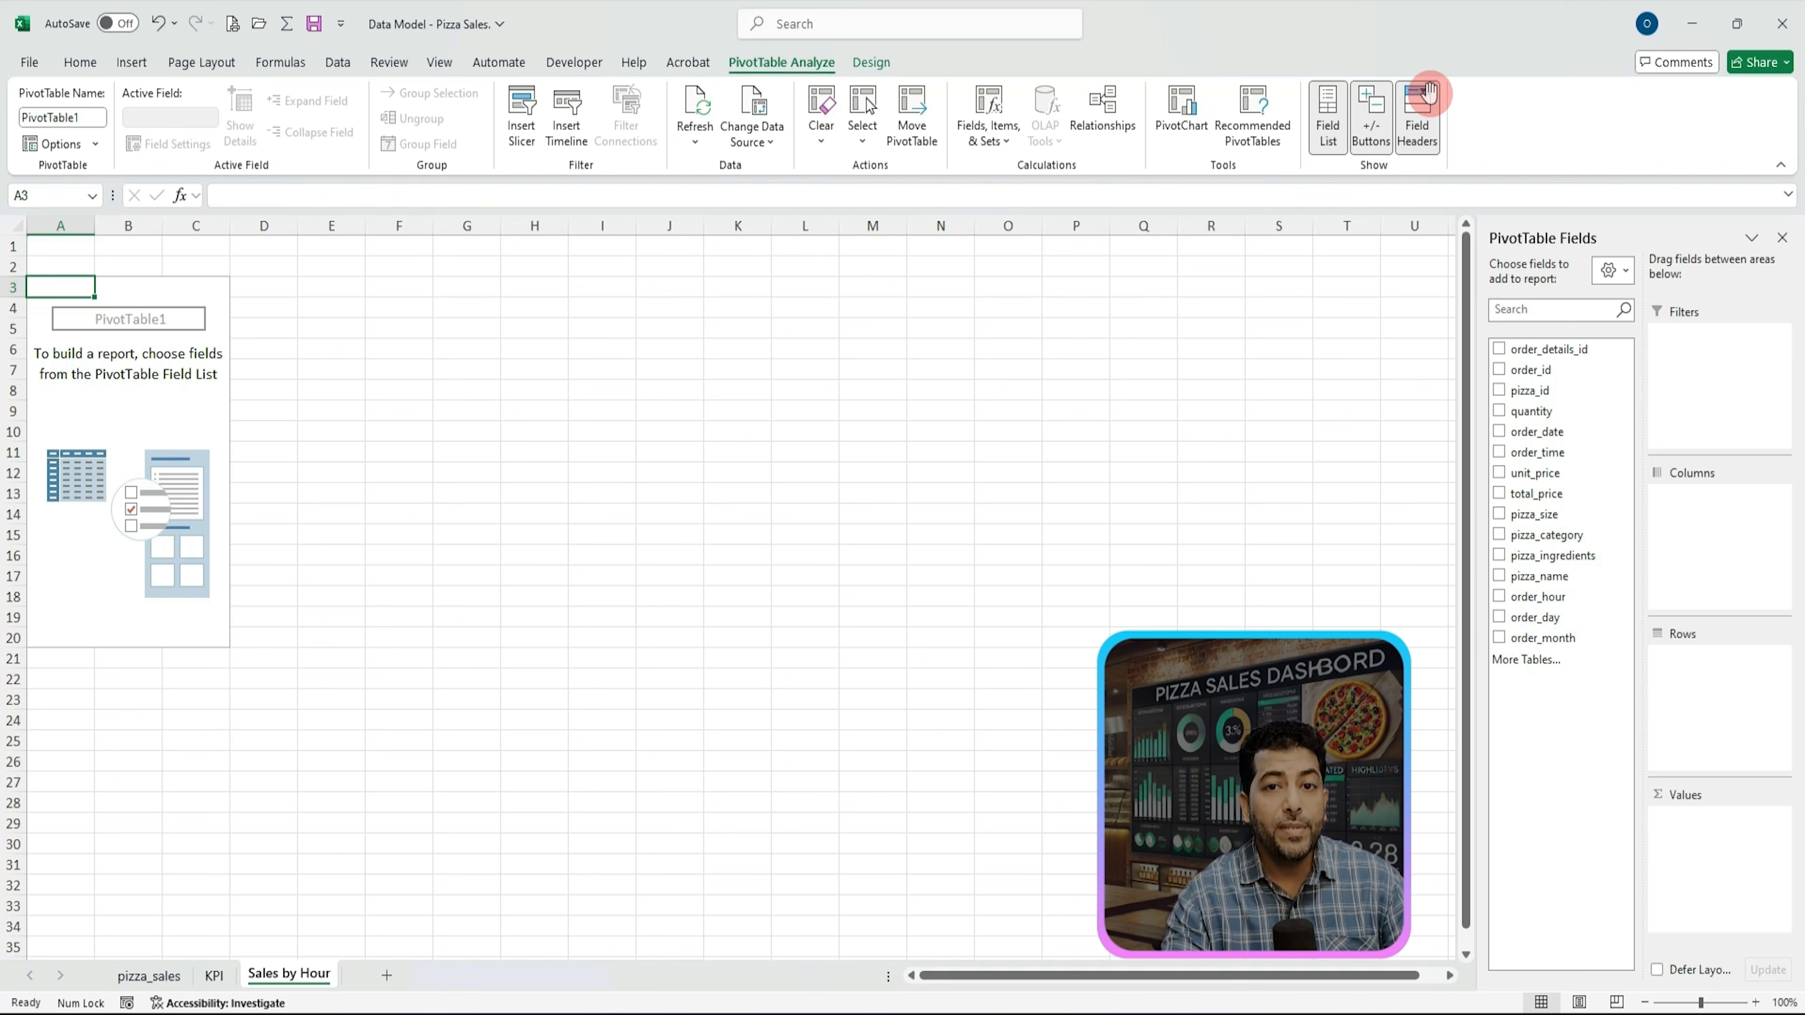
key("alt+Tab")
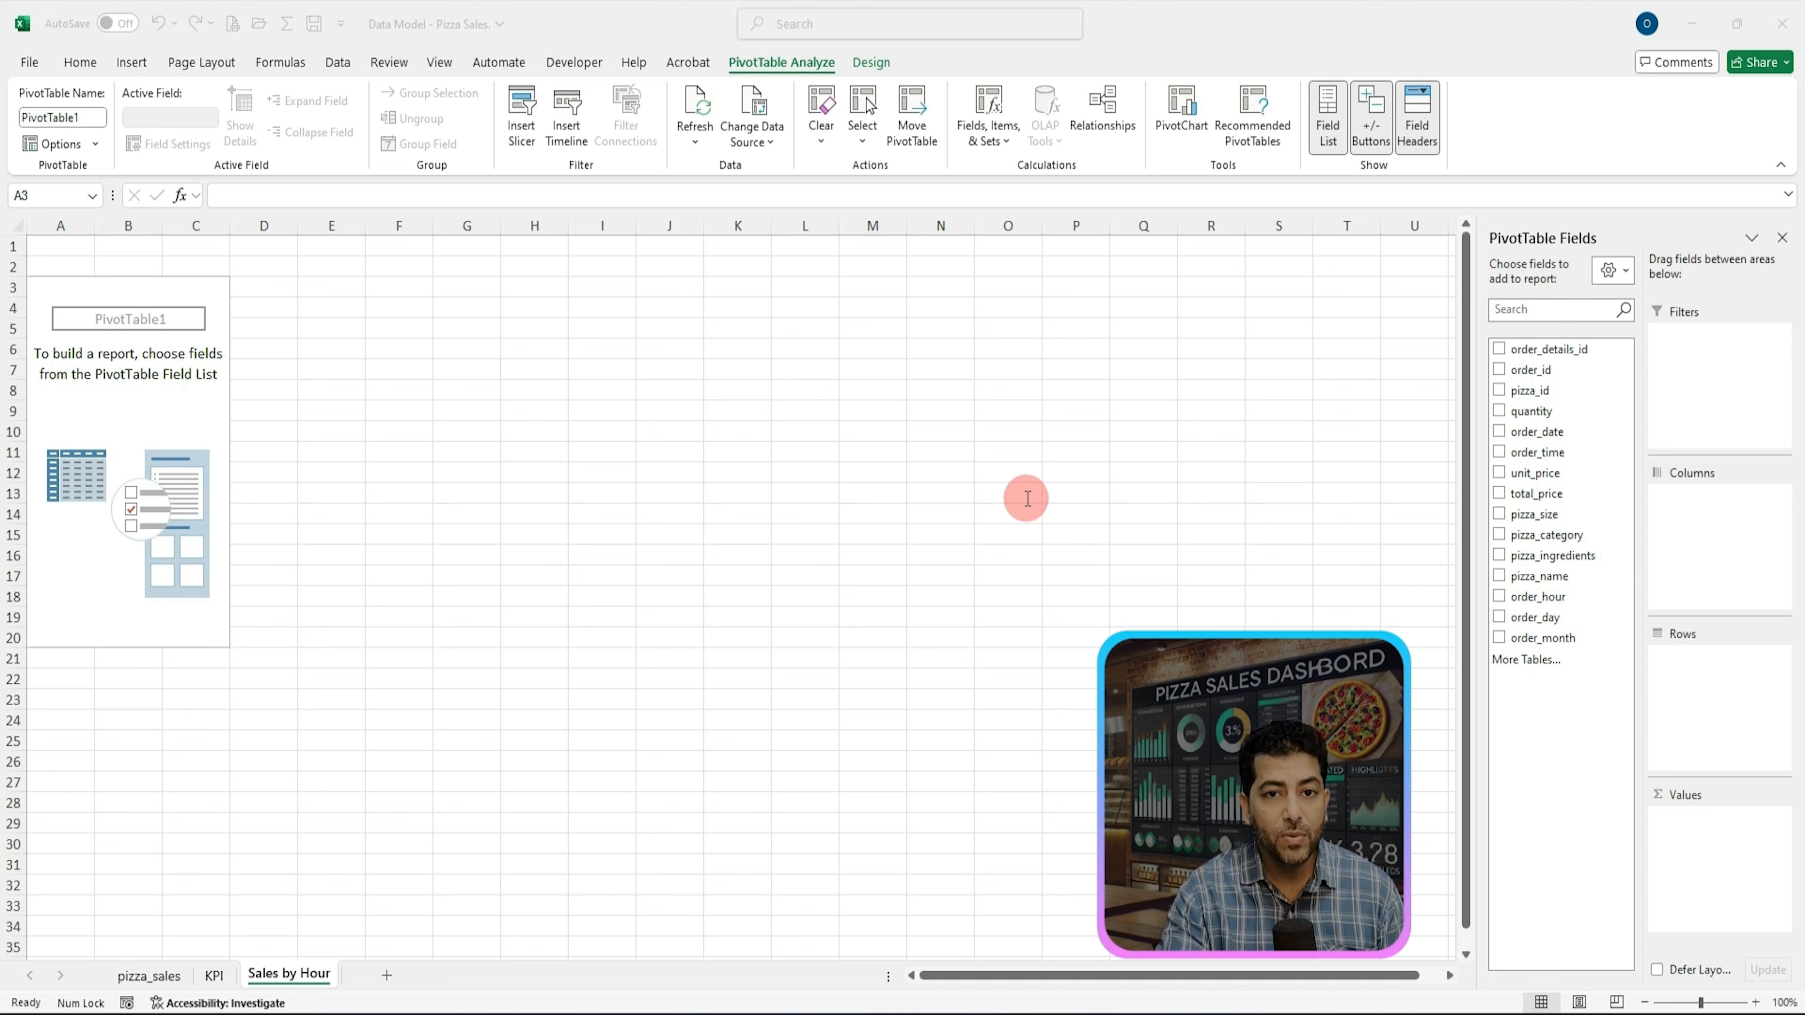
Step: Build the PivotTable with order_time in Rows and total_price in Values
left_click(1522, 450)
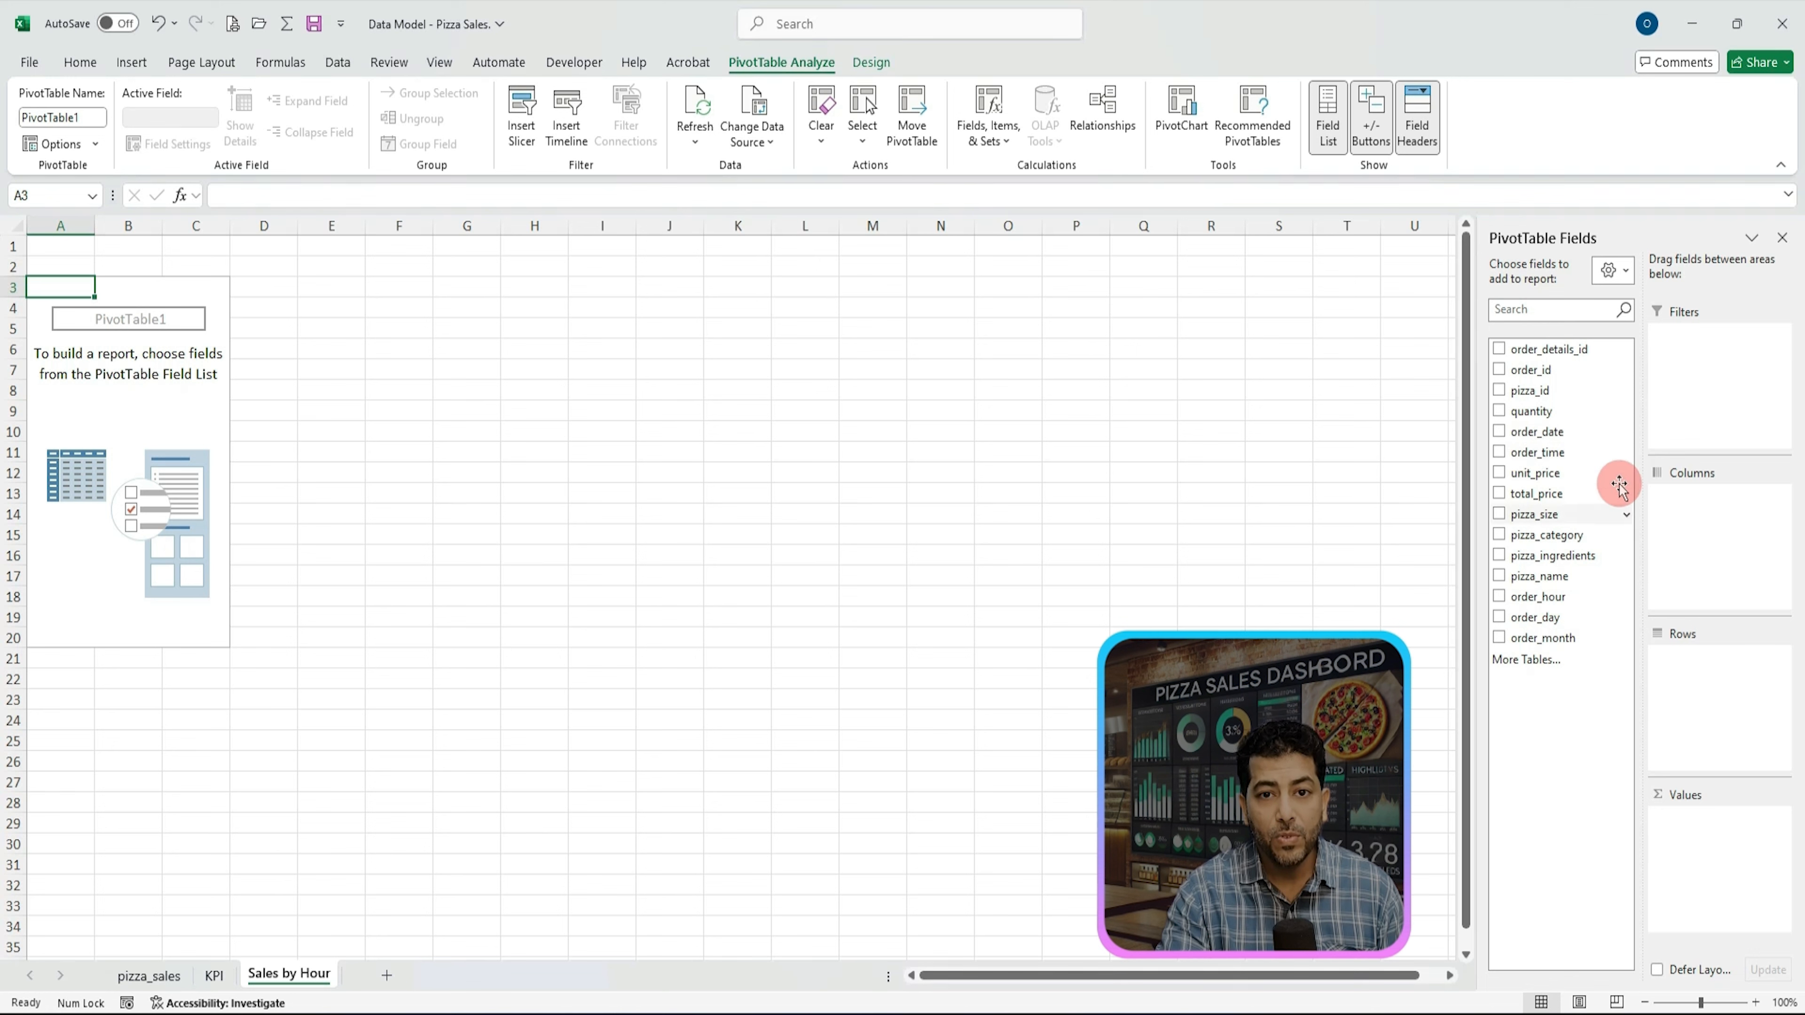
left_click(1704, 668)
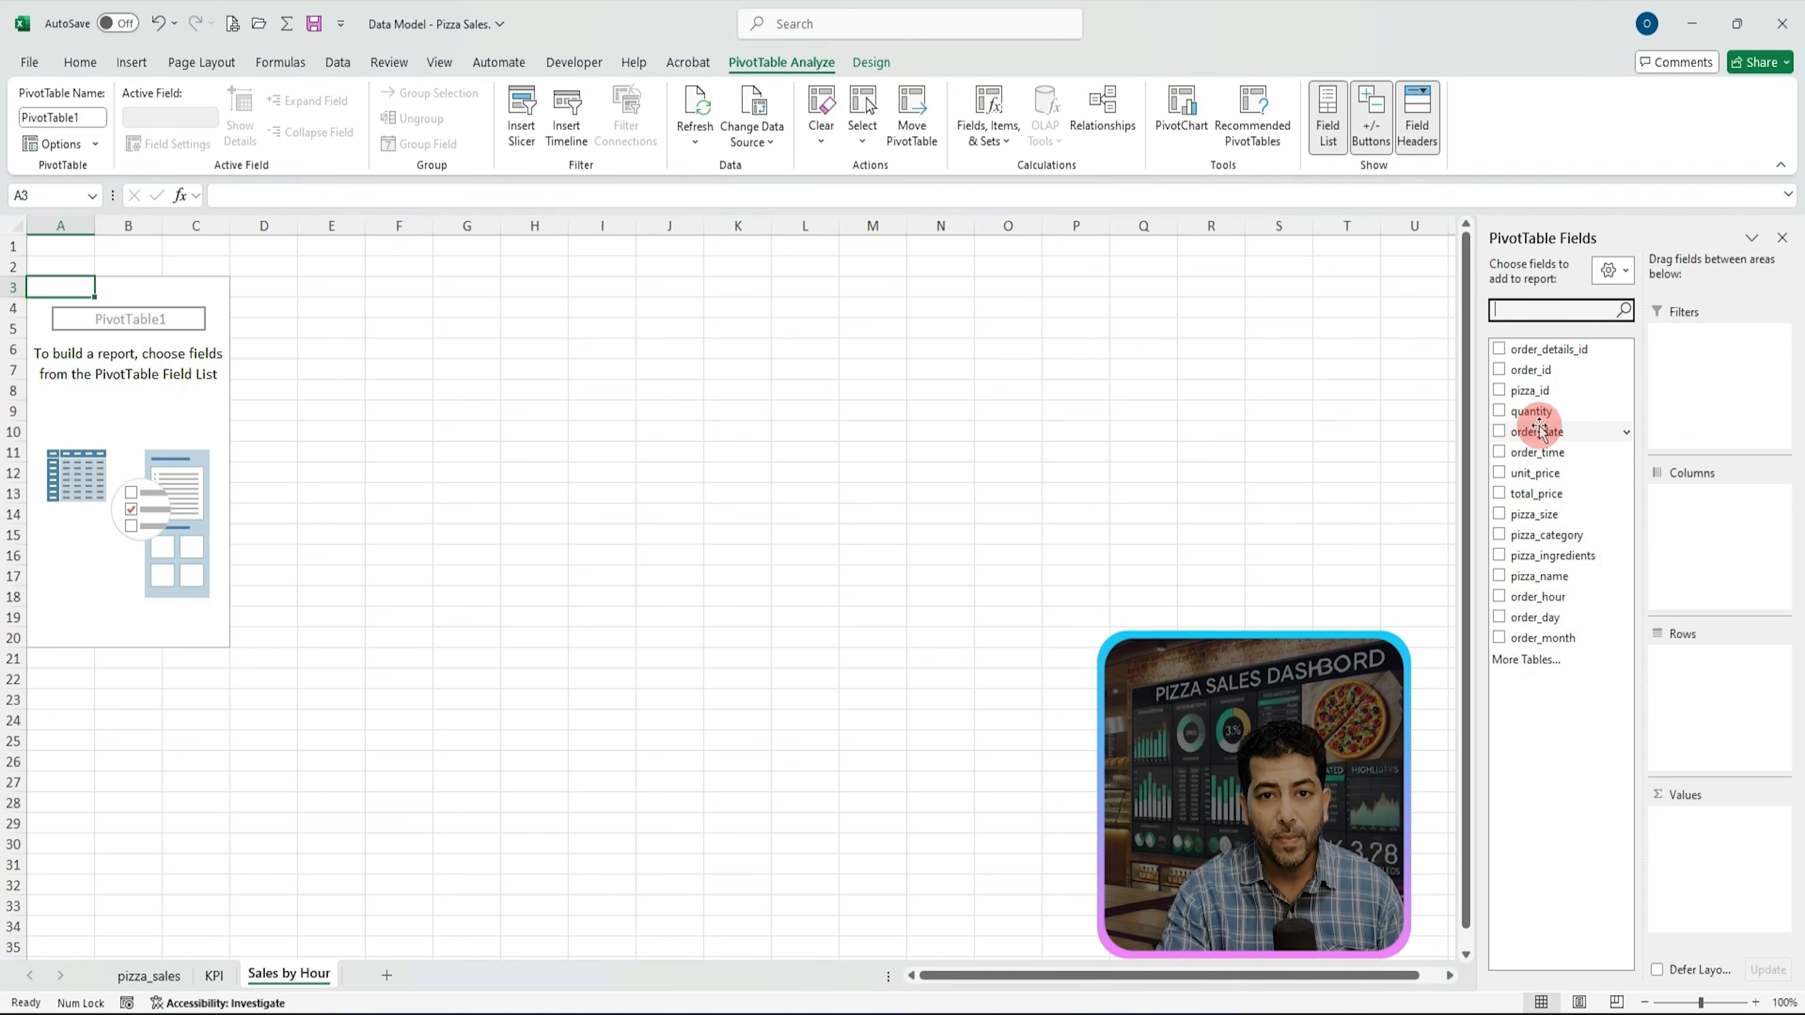
left_click_drag(1542, 452, 1628, 625)
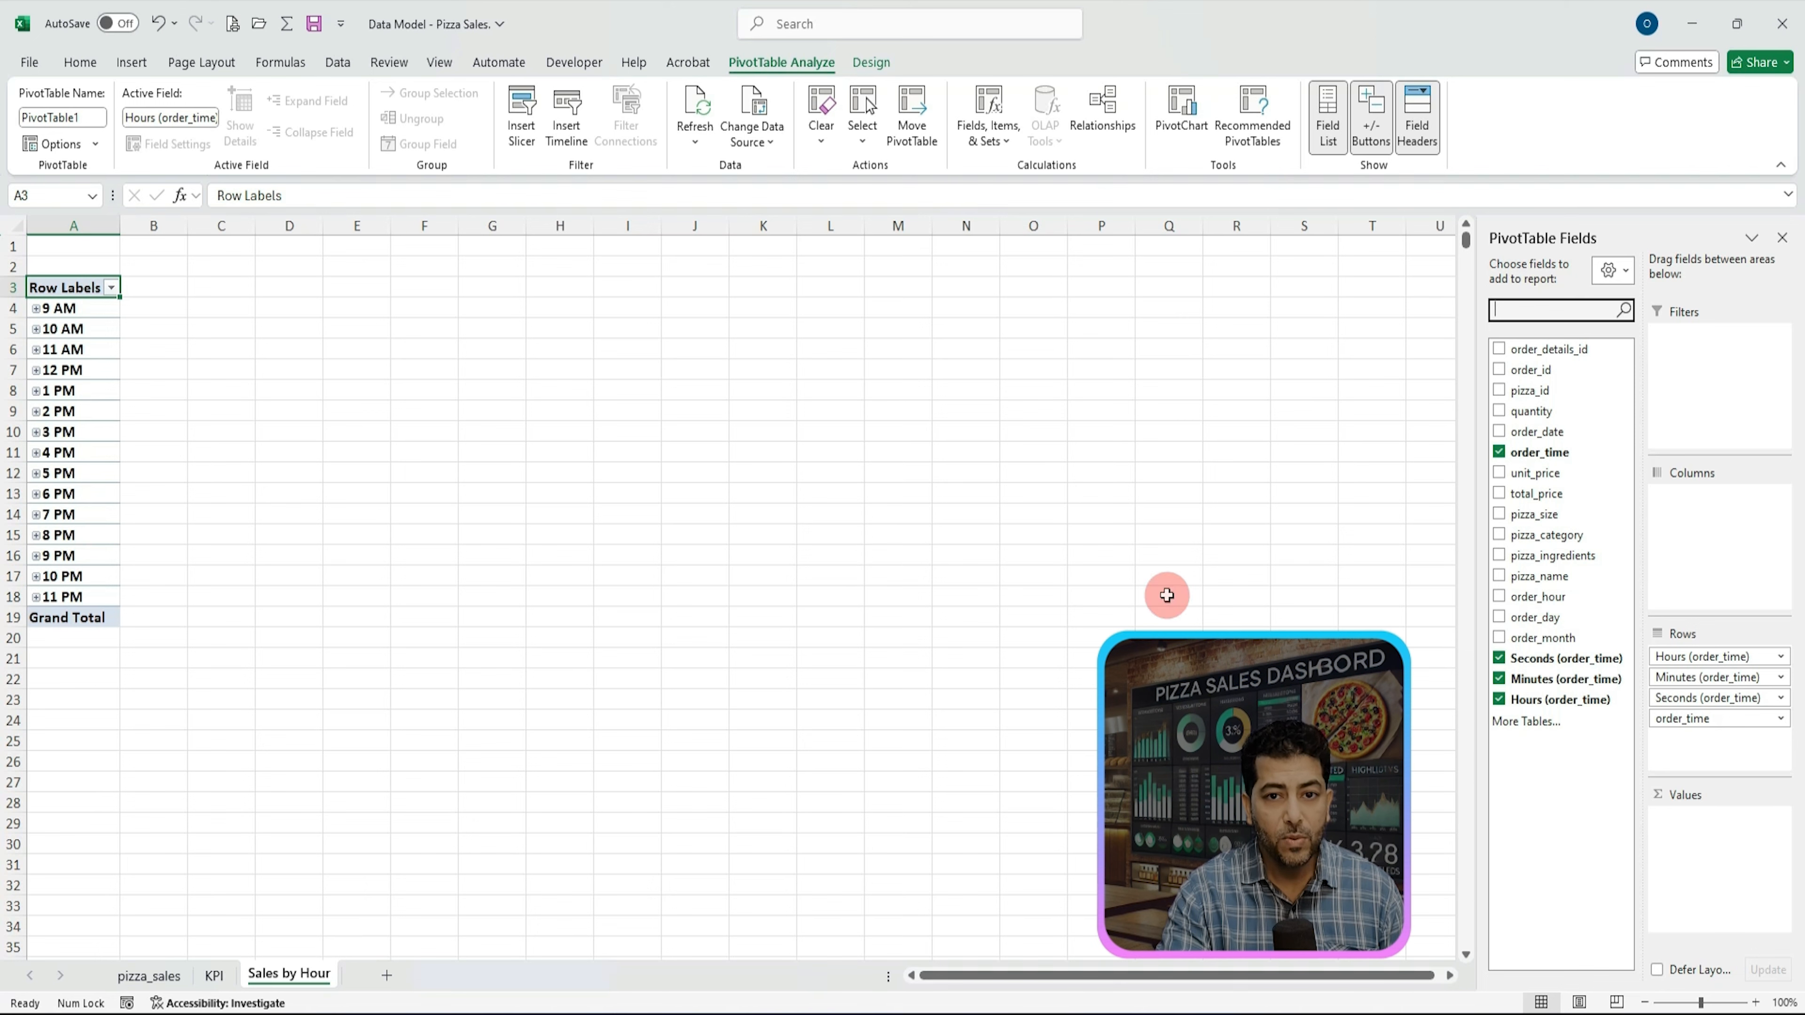
left_click_drag(1551, 601, 1691, 817)
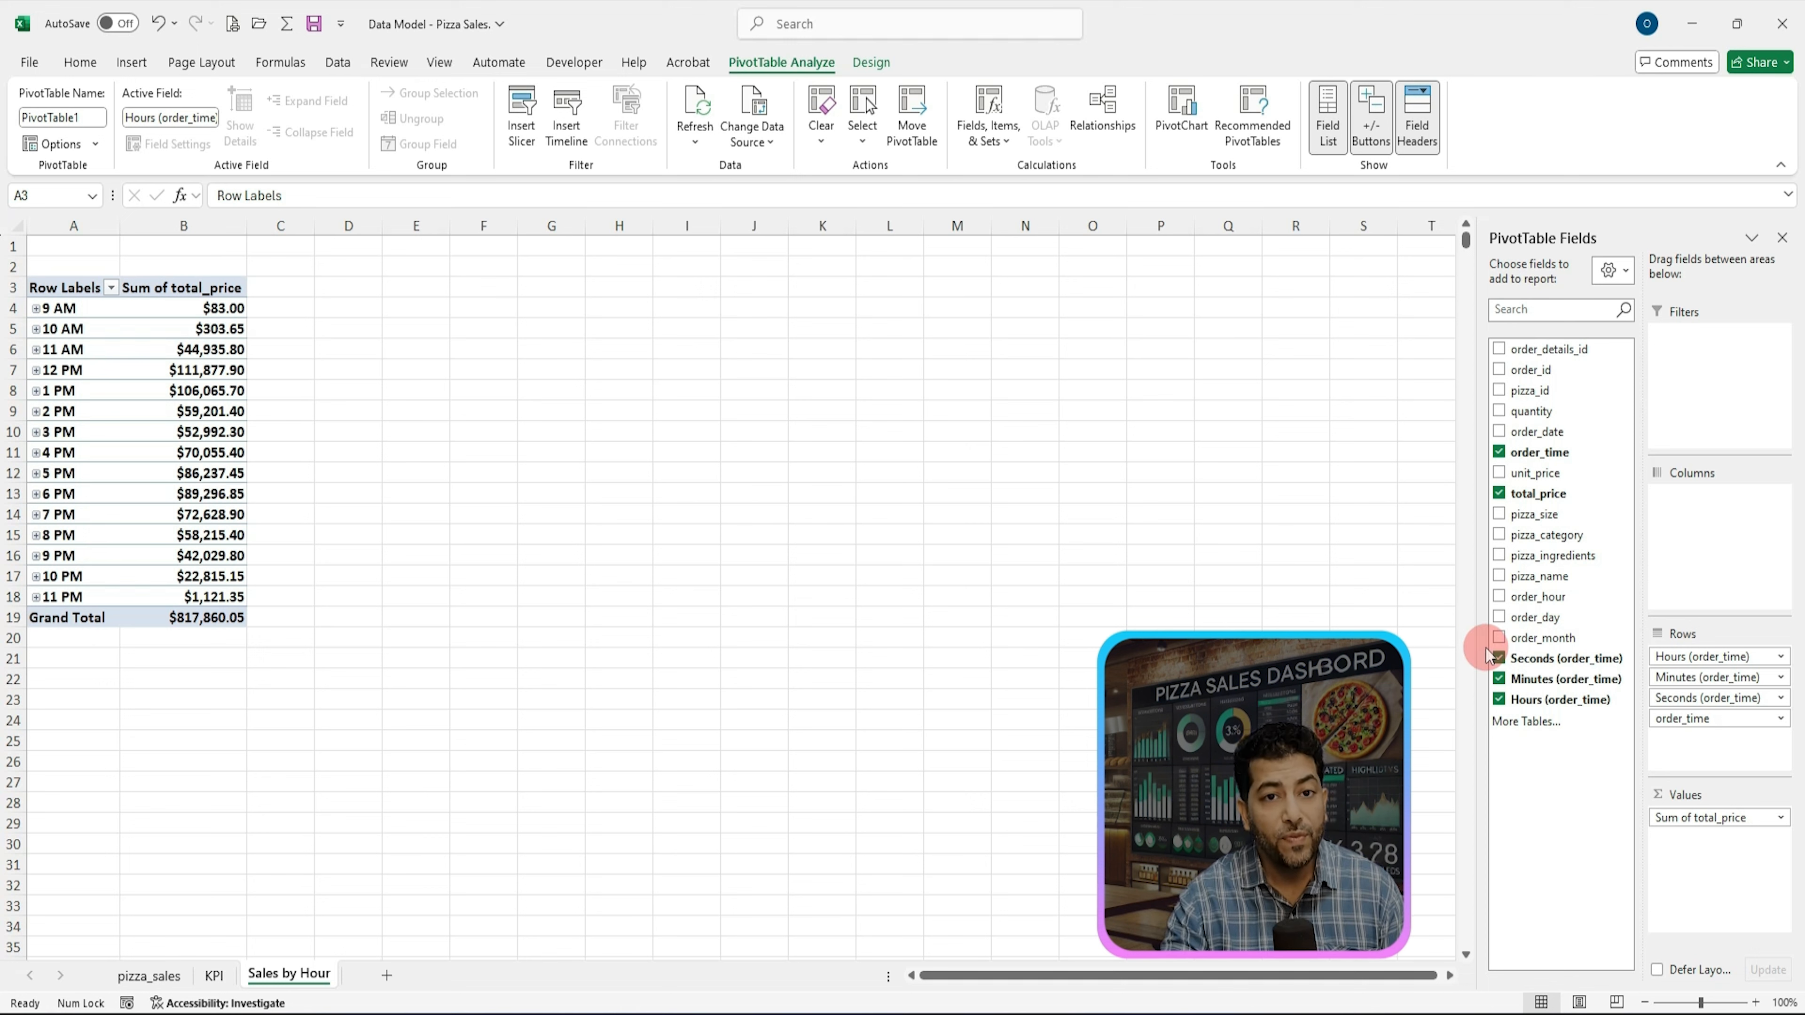
Step: Keep Sum as the summary for the total_price value field and sort the hour labels Newest to Oldest
left_click(1783, 820)
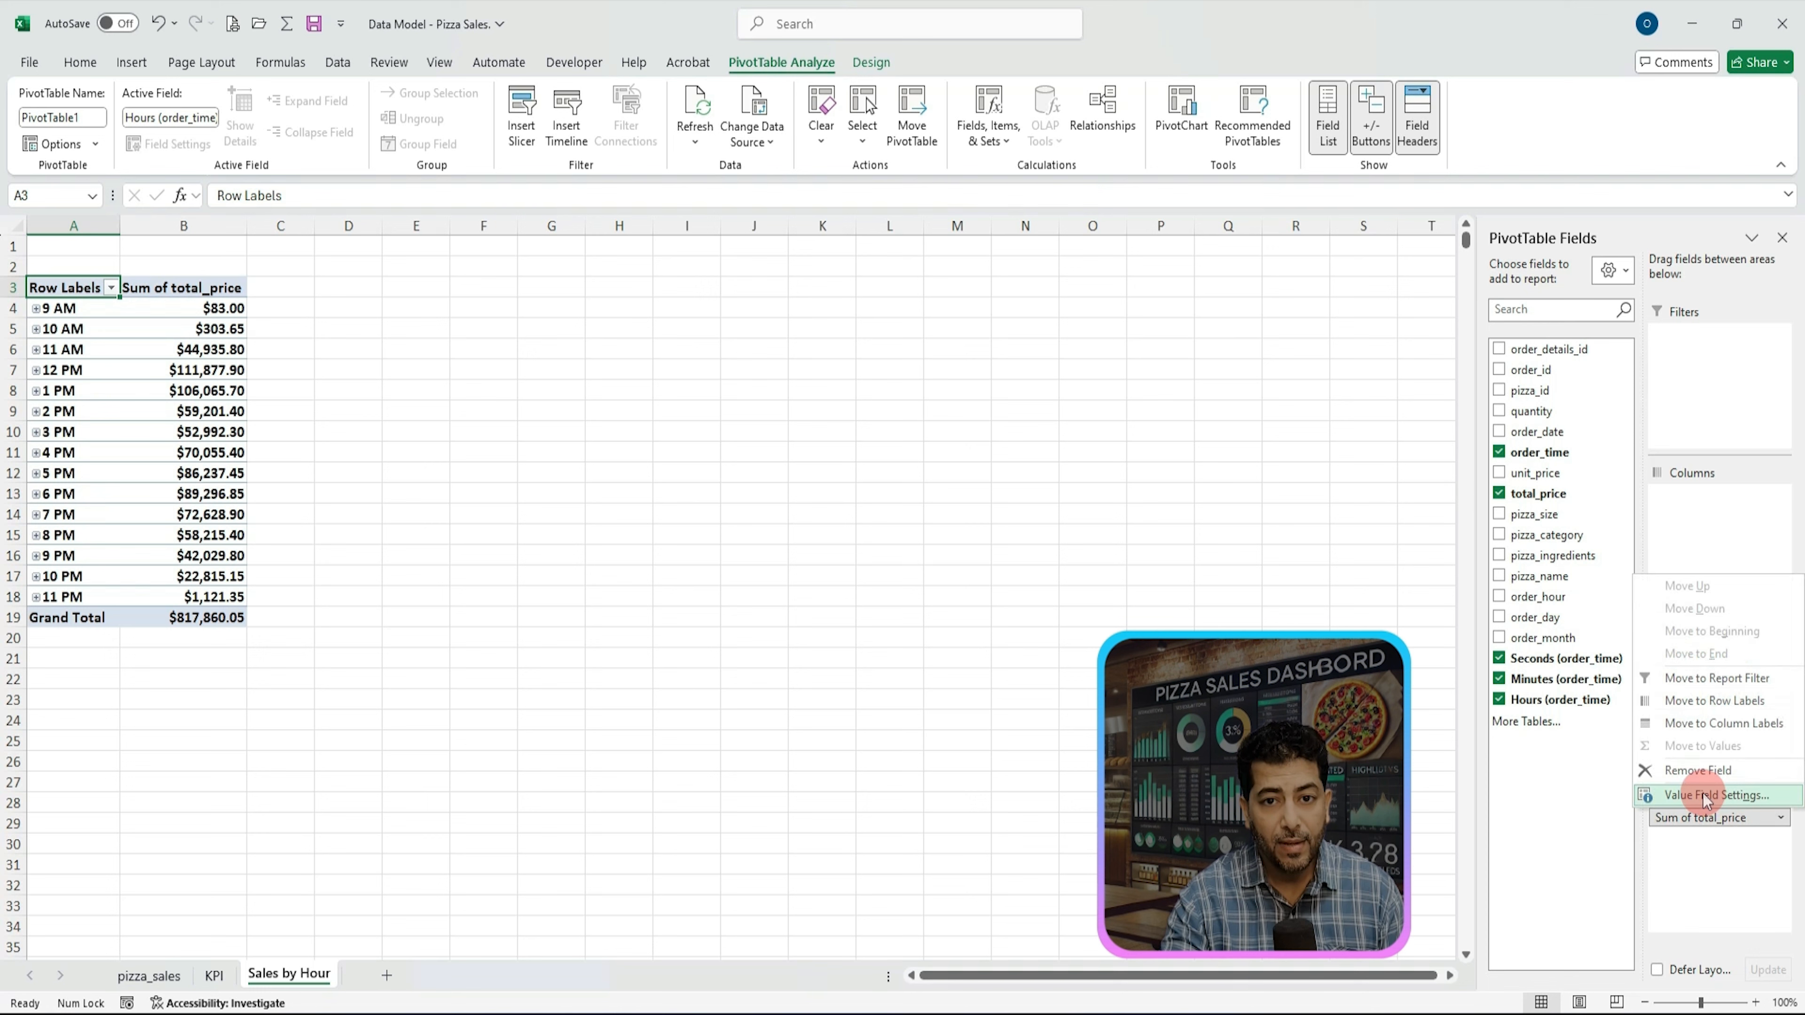
left_click(1706, 797)
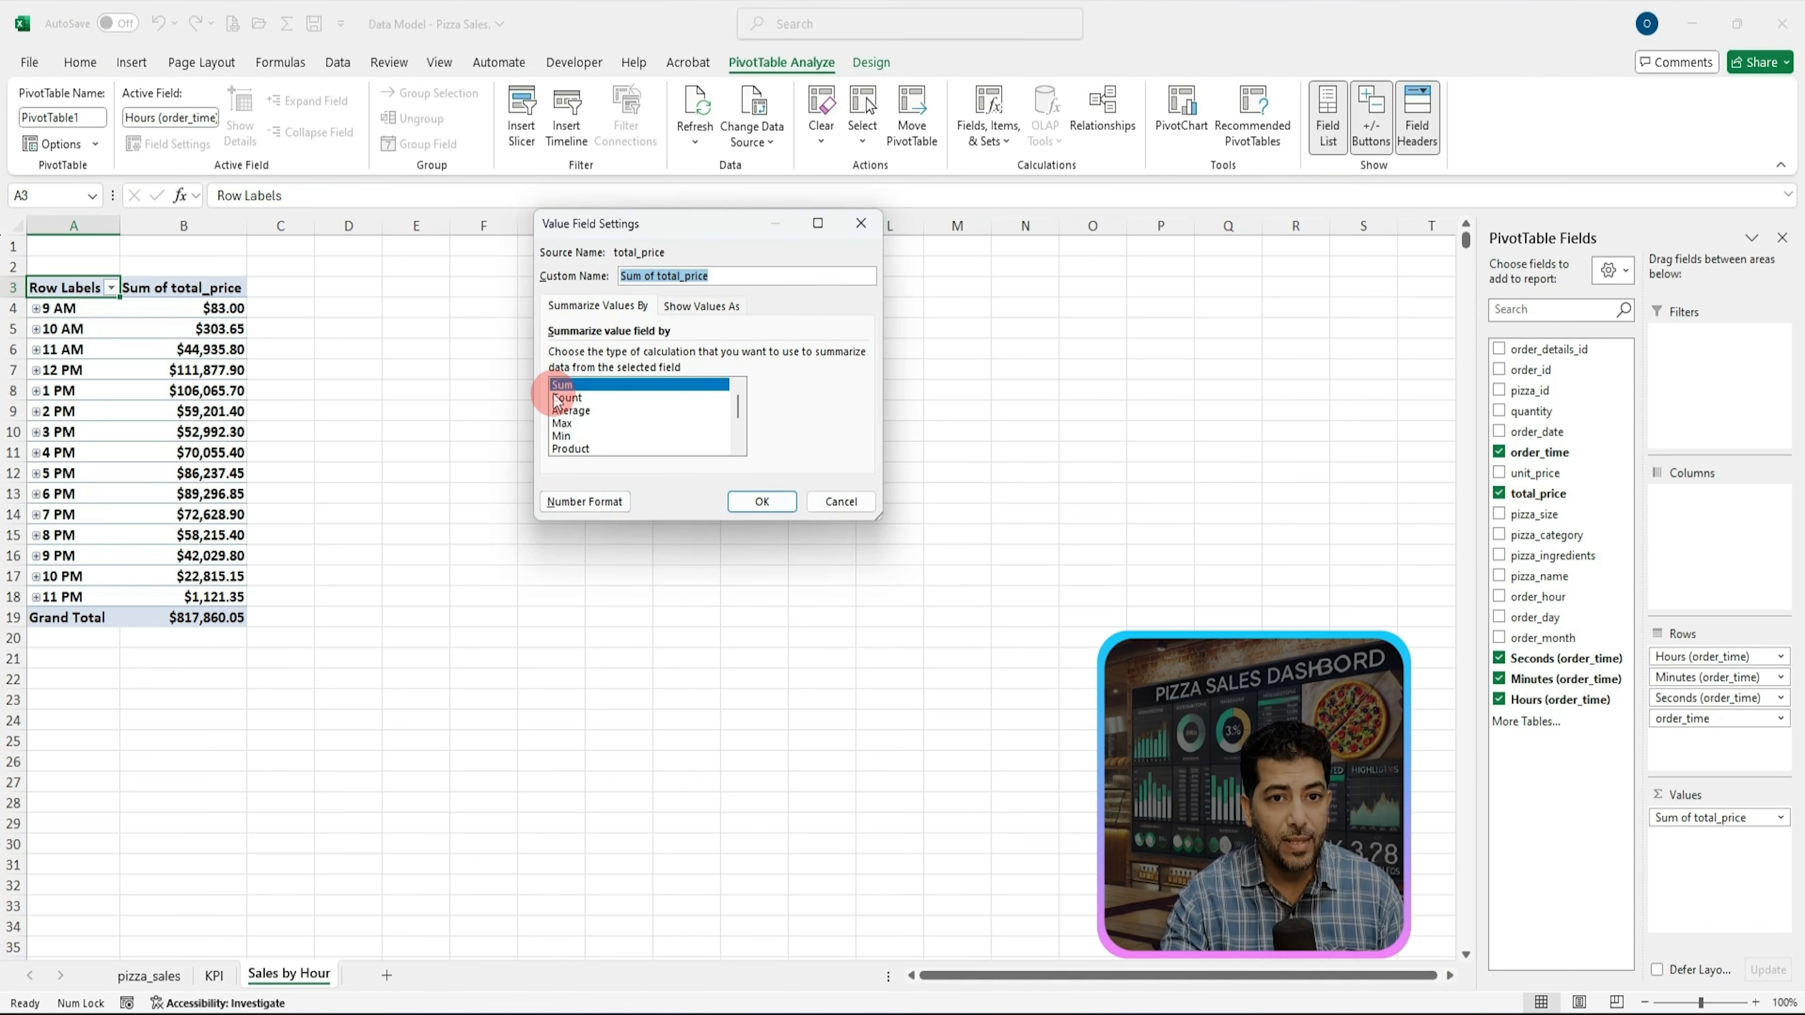
left_click_drag(657, 224, 672, 172)
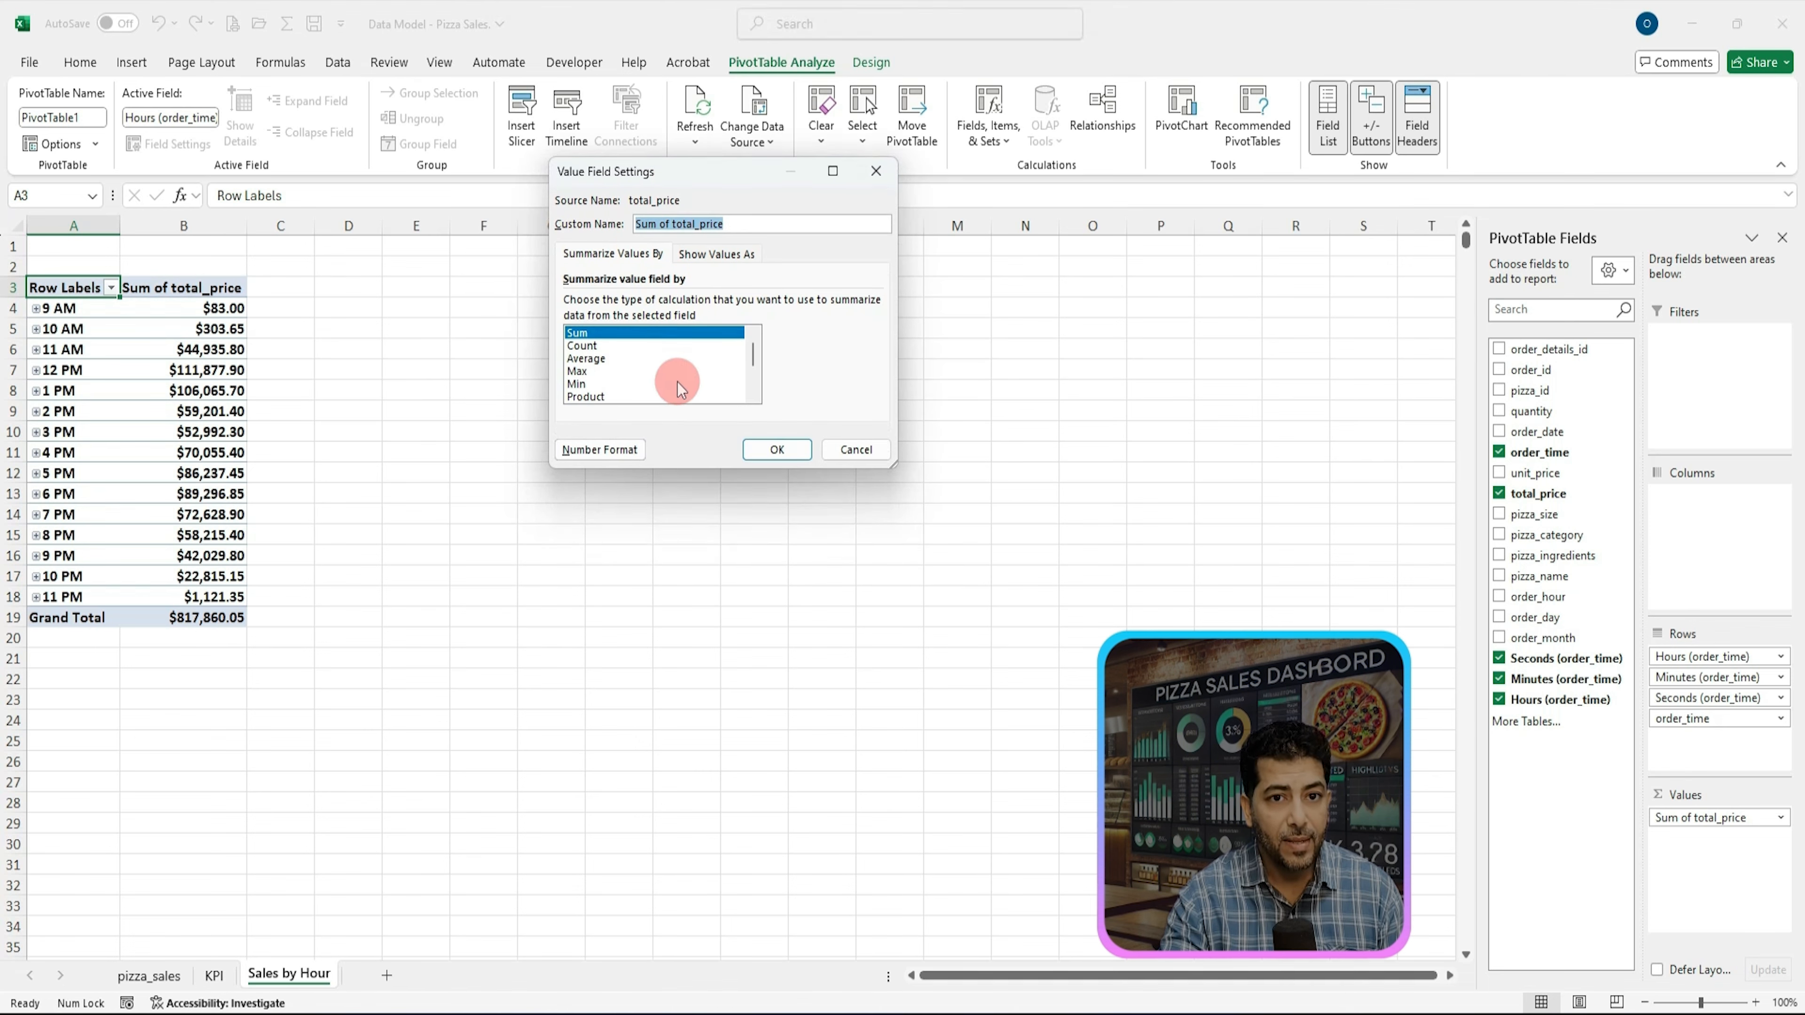
left_click(759, 452)
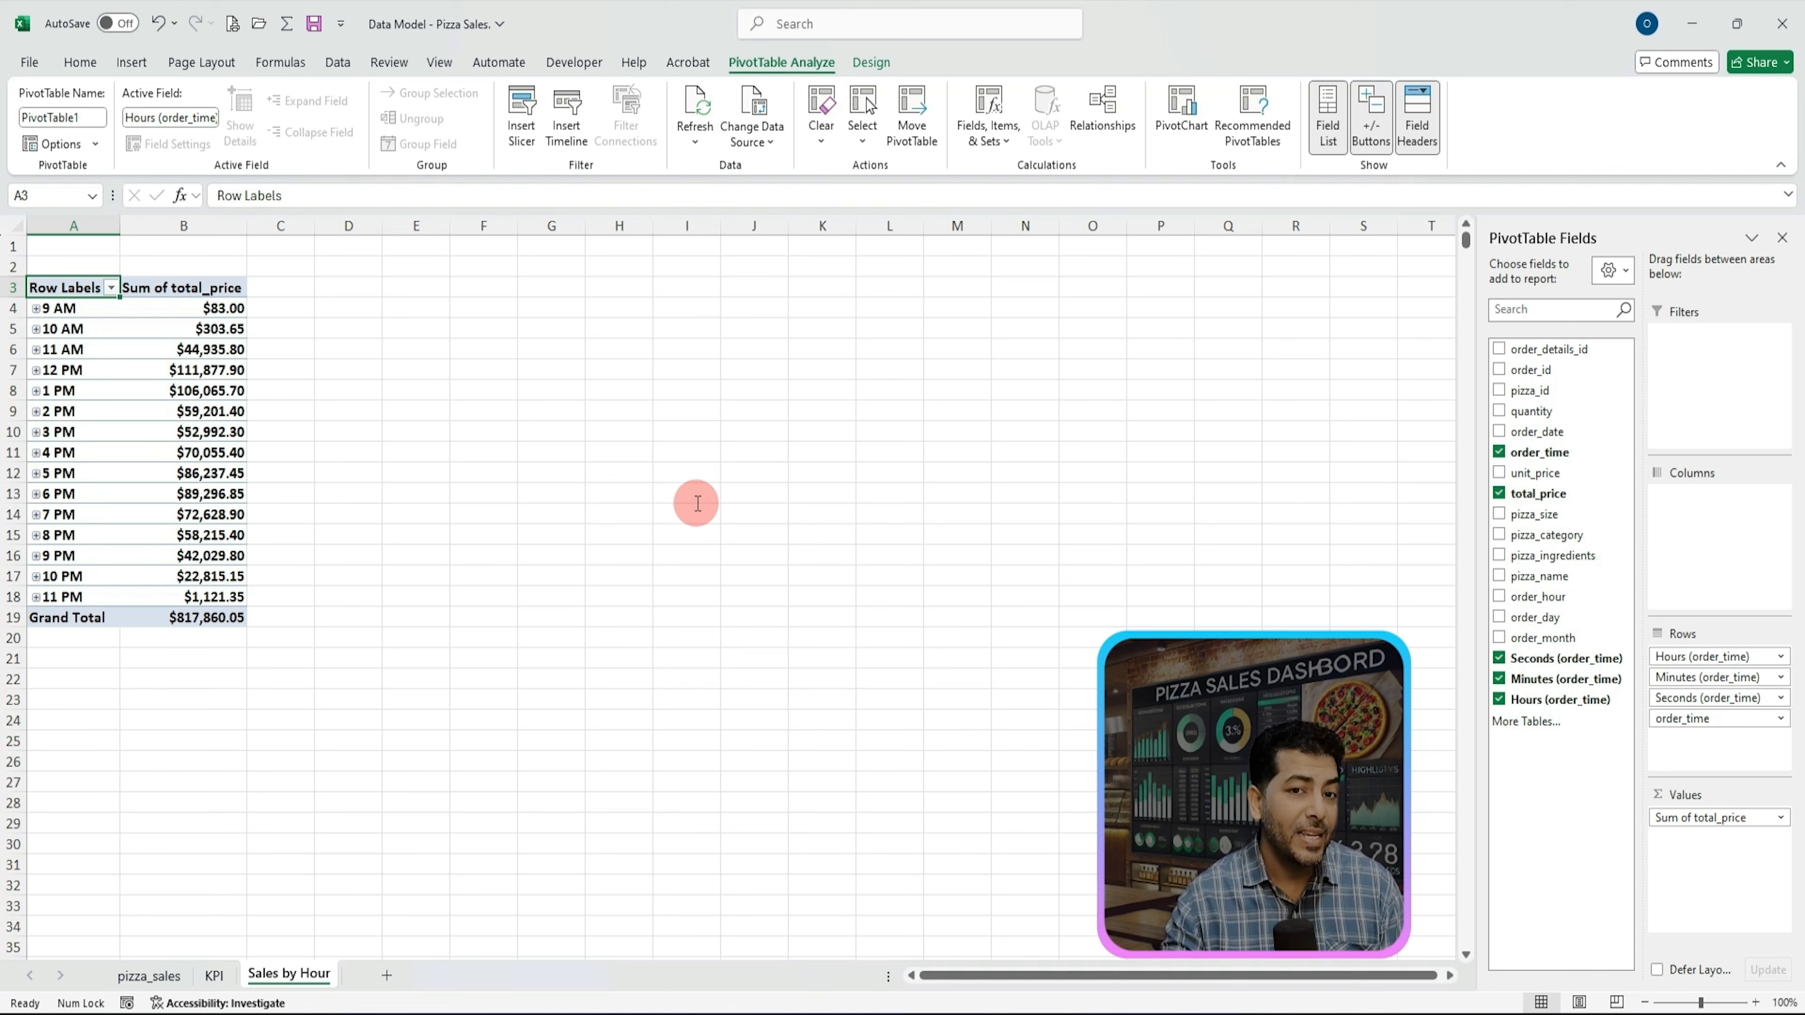
left_click(111, 288)
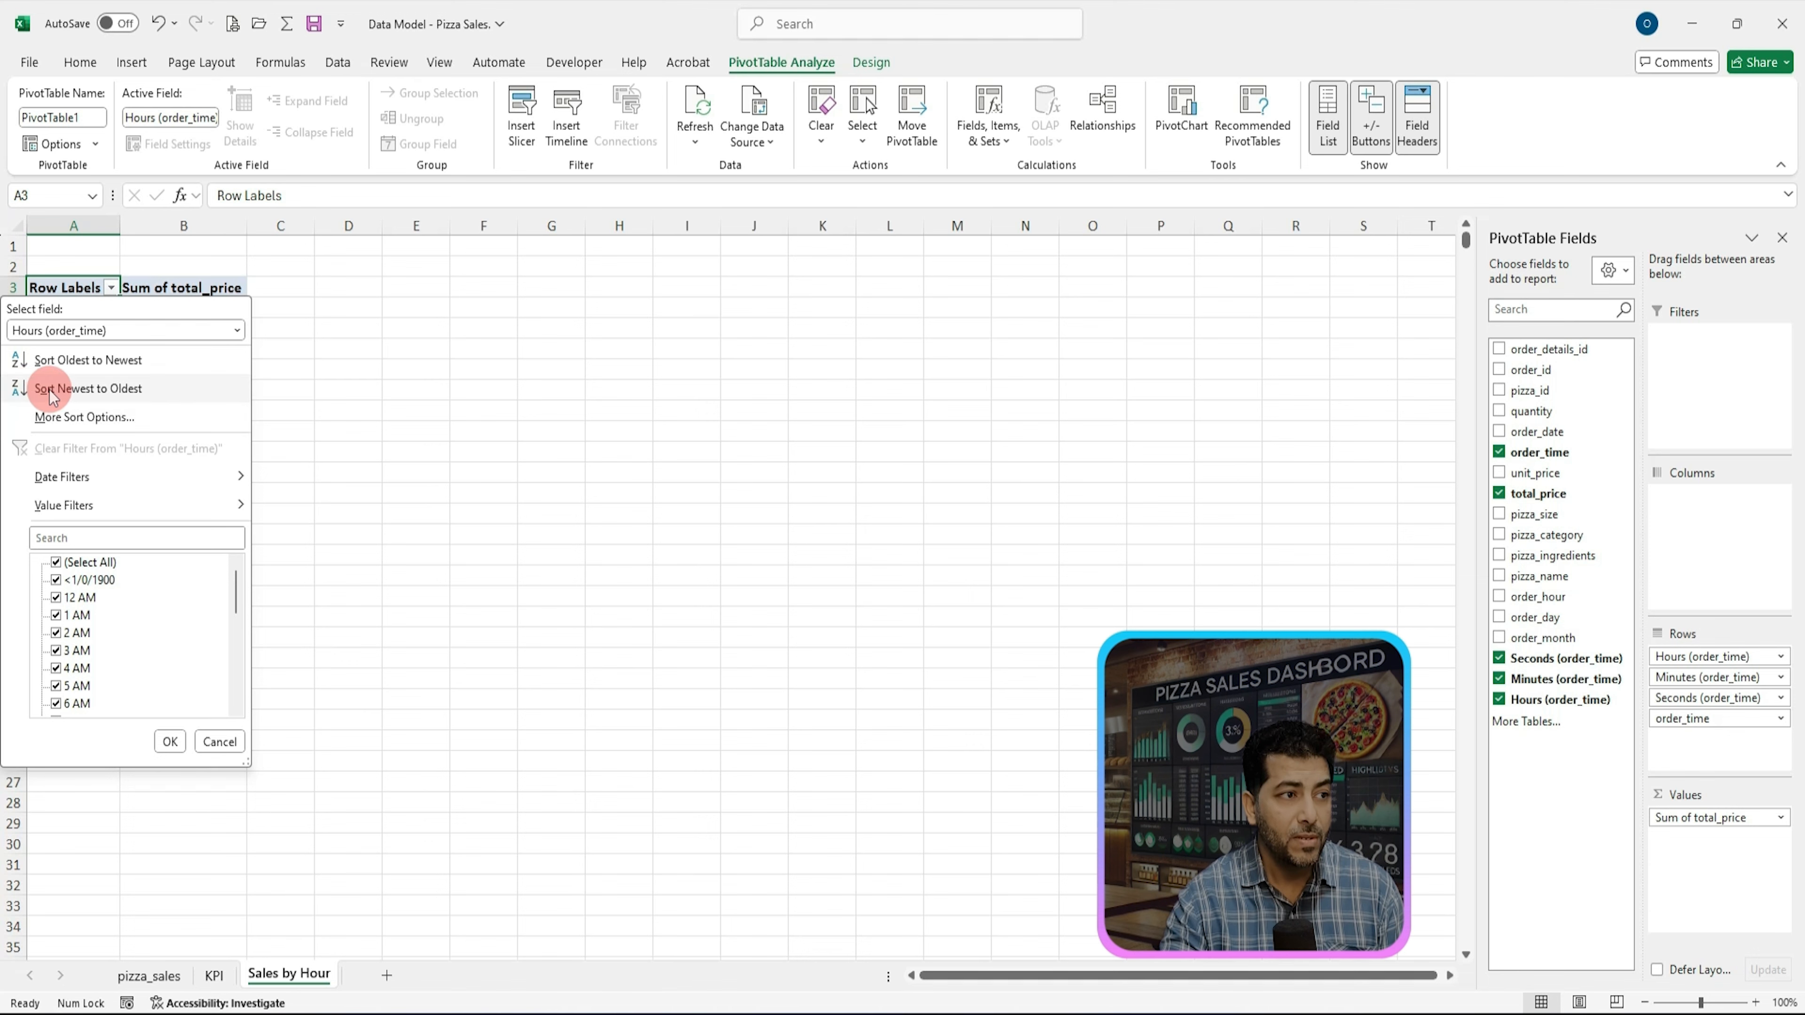
left_click(27, 391)
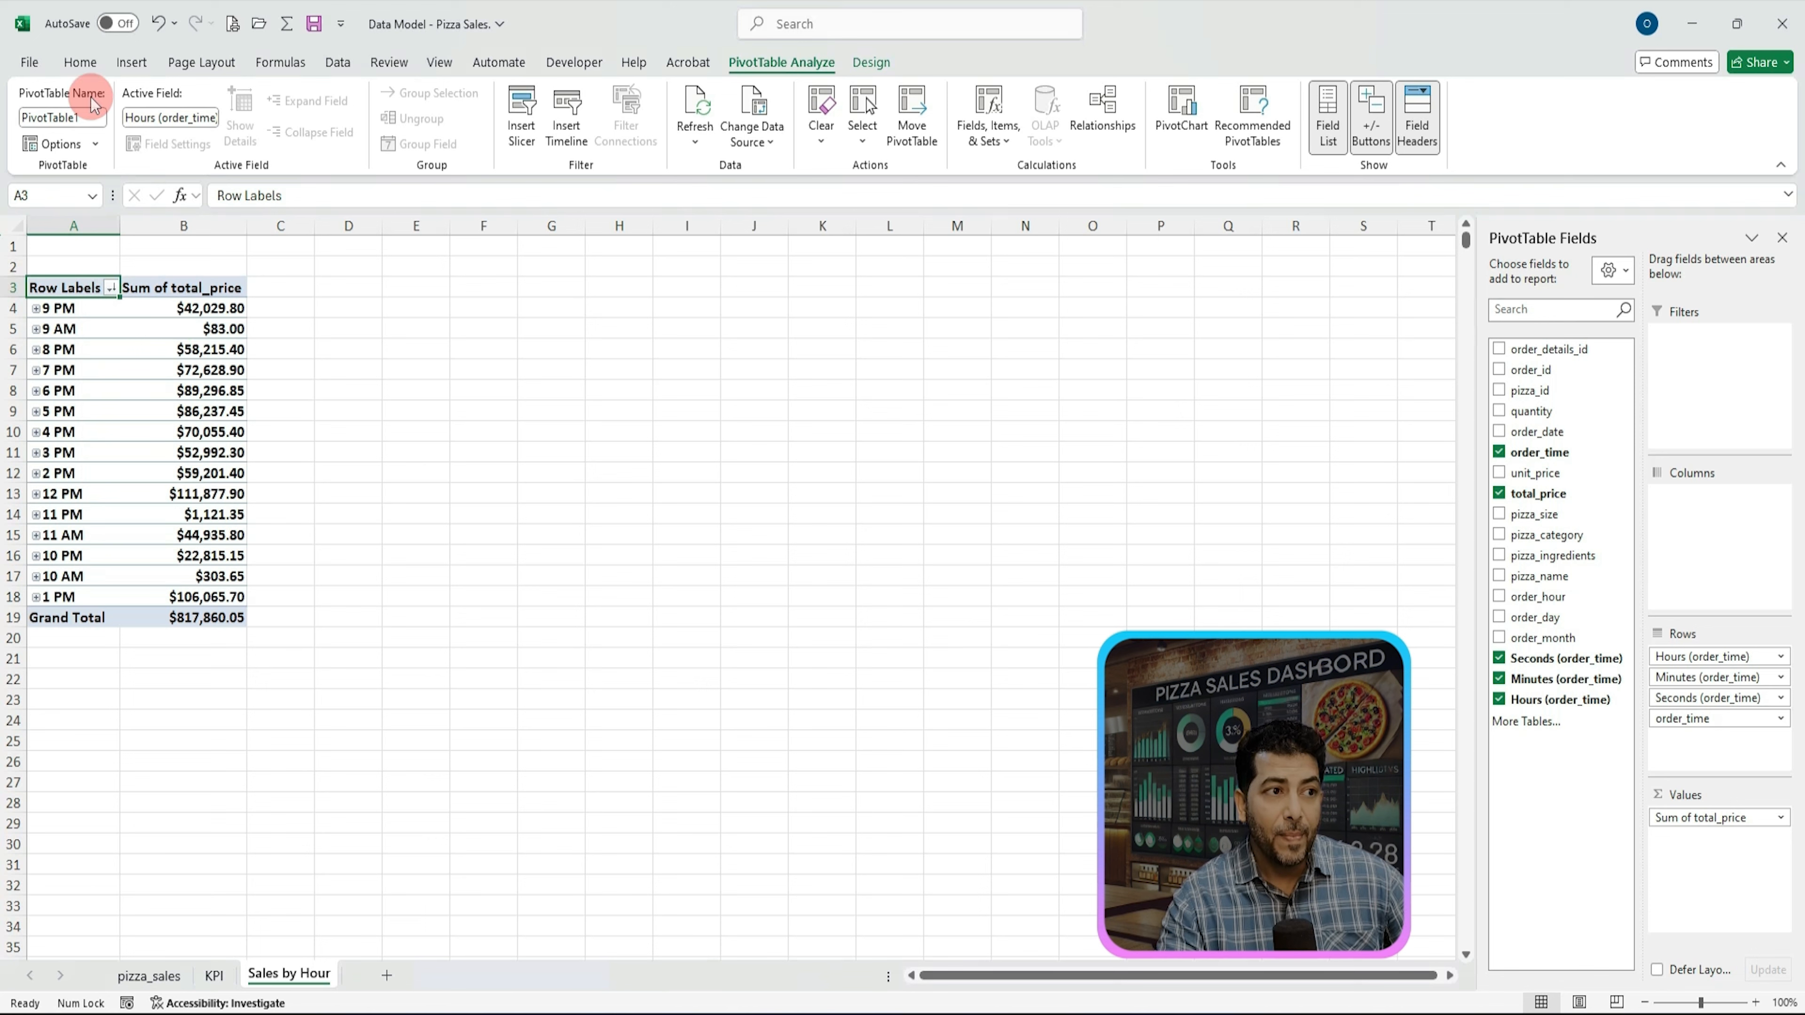
Step: Insert a clustered column PivotChart from the sales-by-hour PivotTable
left_click(131, 64)
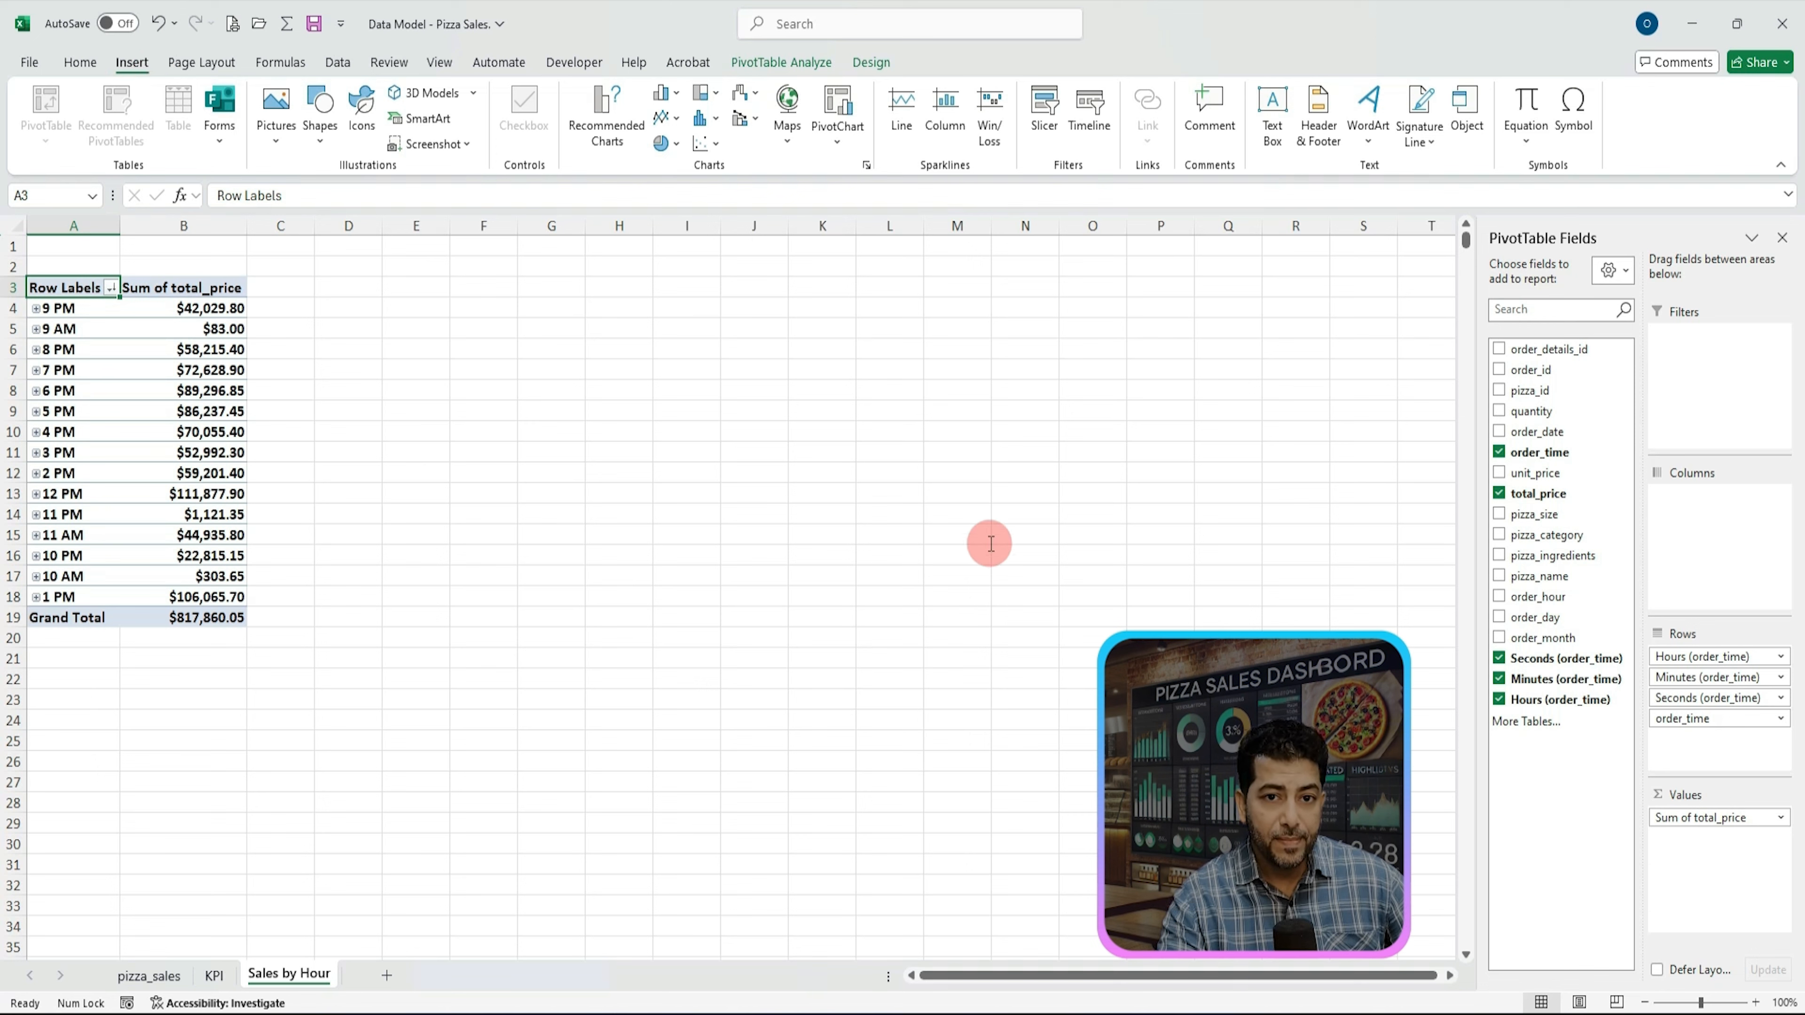
left_click(840, 146)
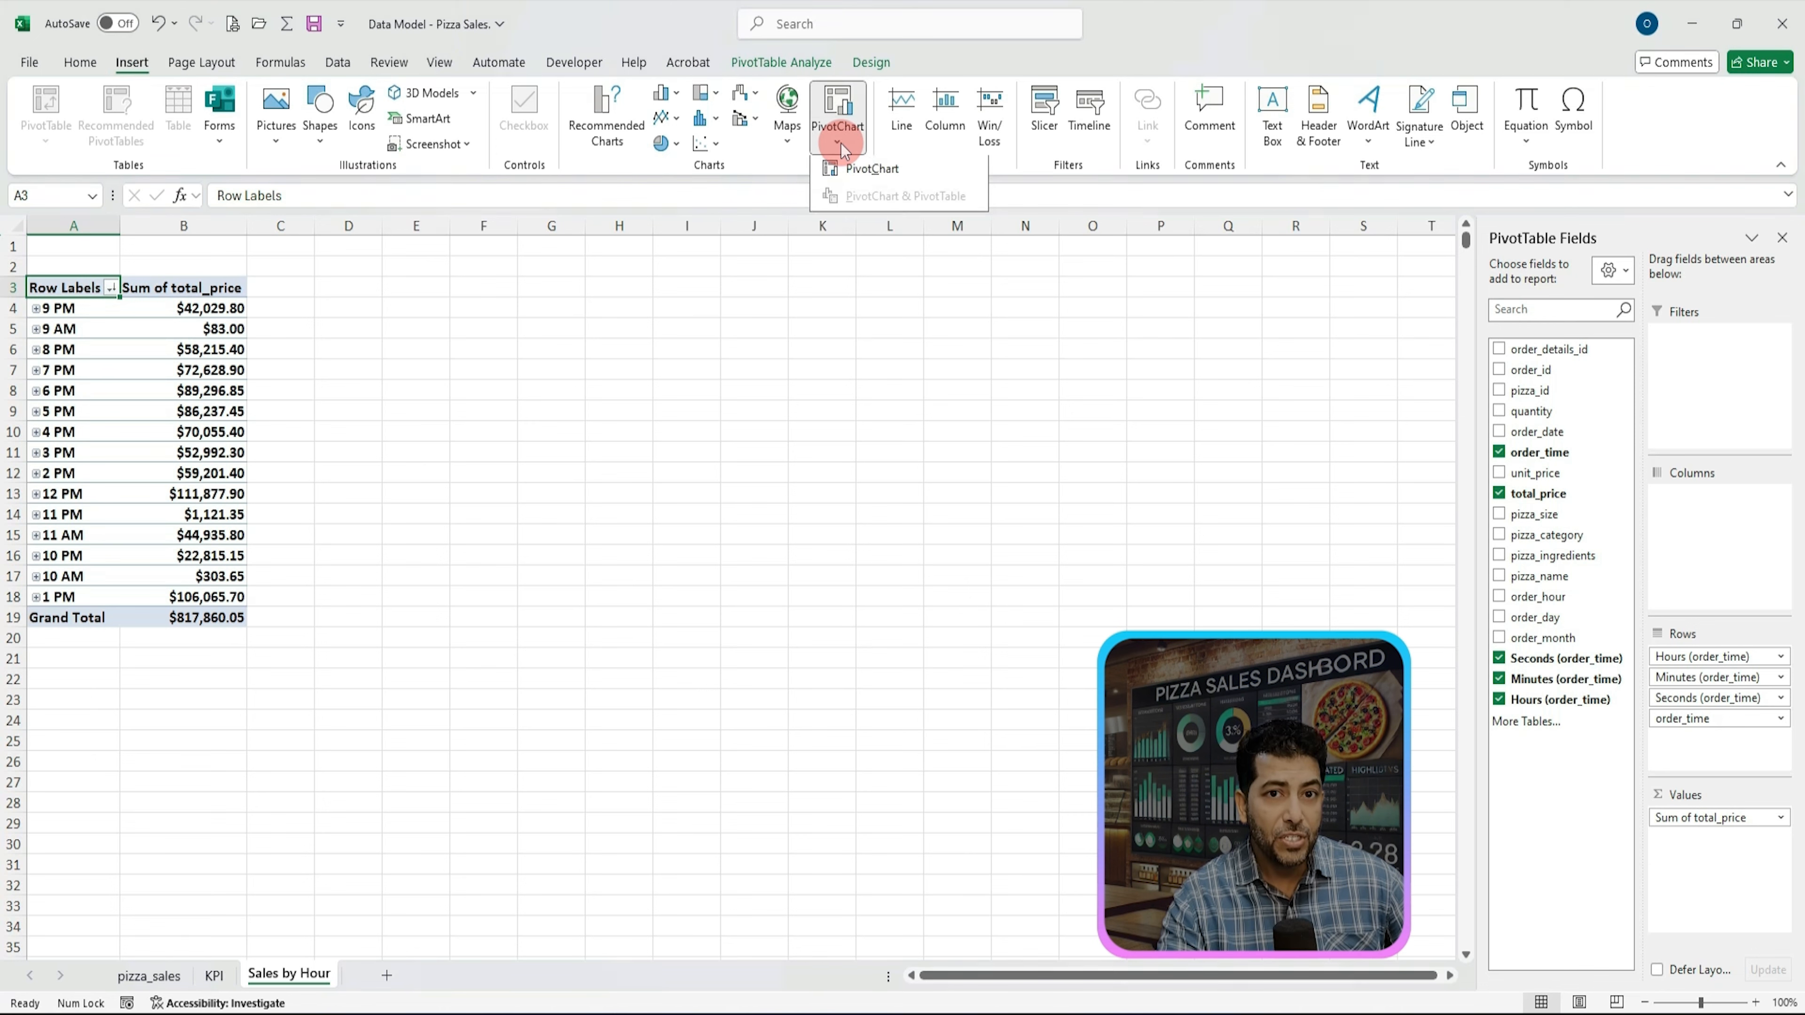
left_click(860, 171)
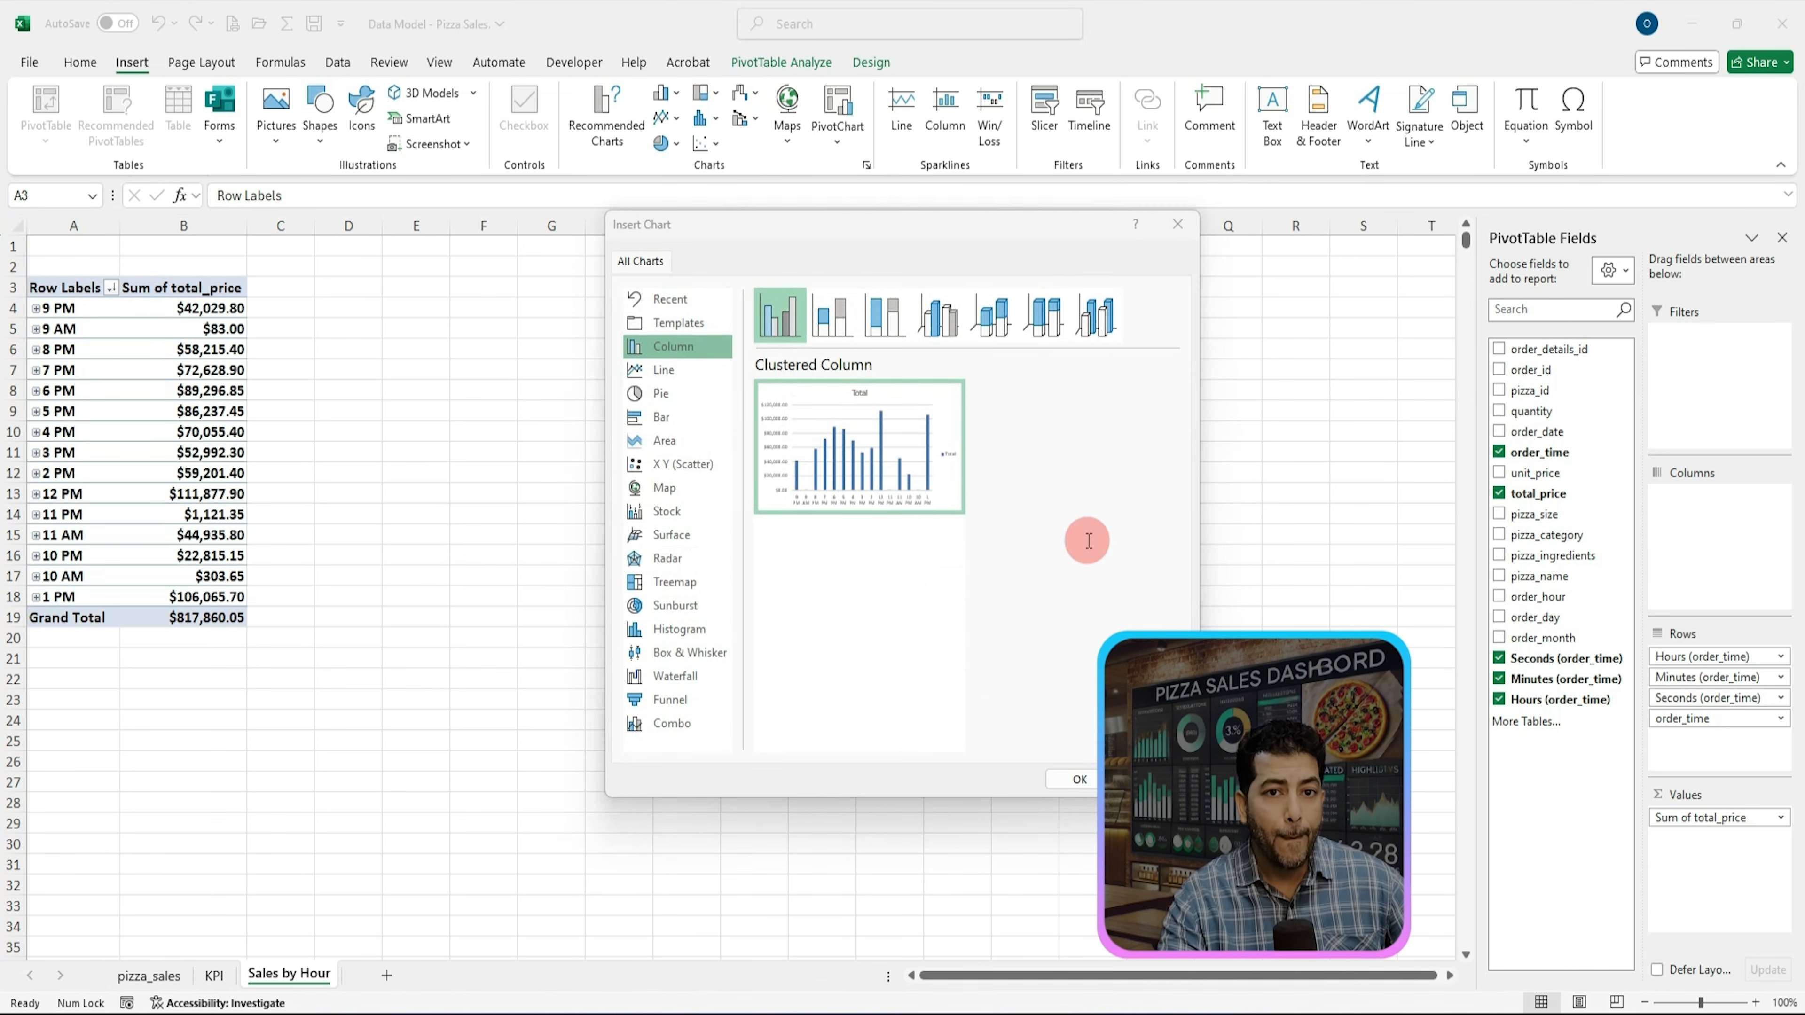
mouse_move(800, 461)
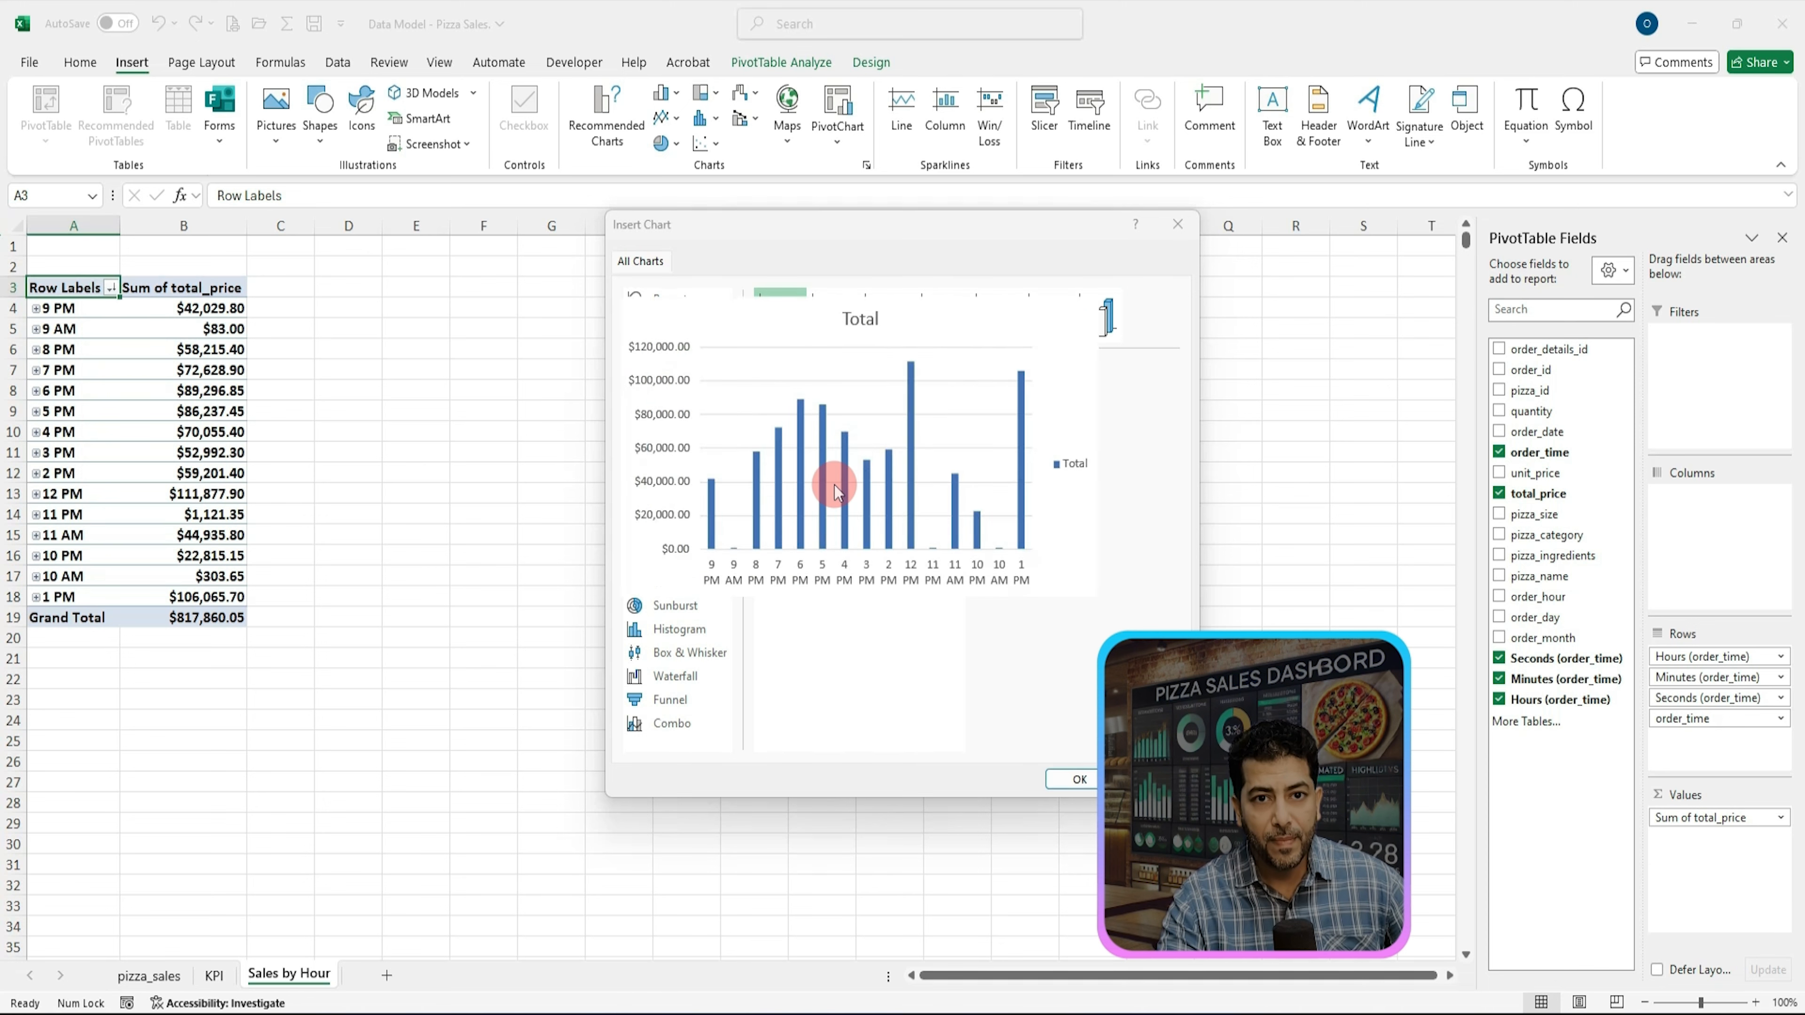
left_click_drag(872, 250, 612, 236)
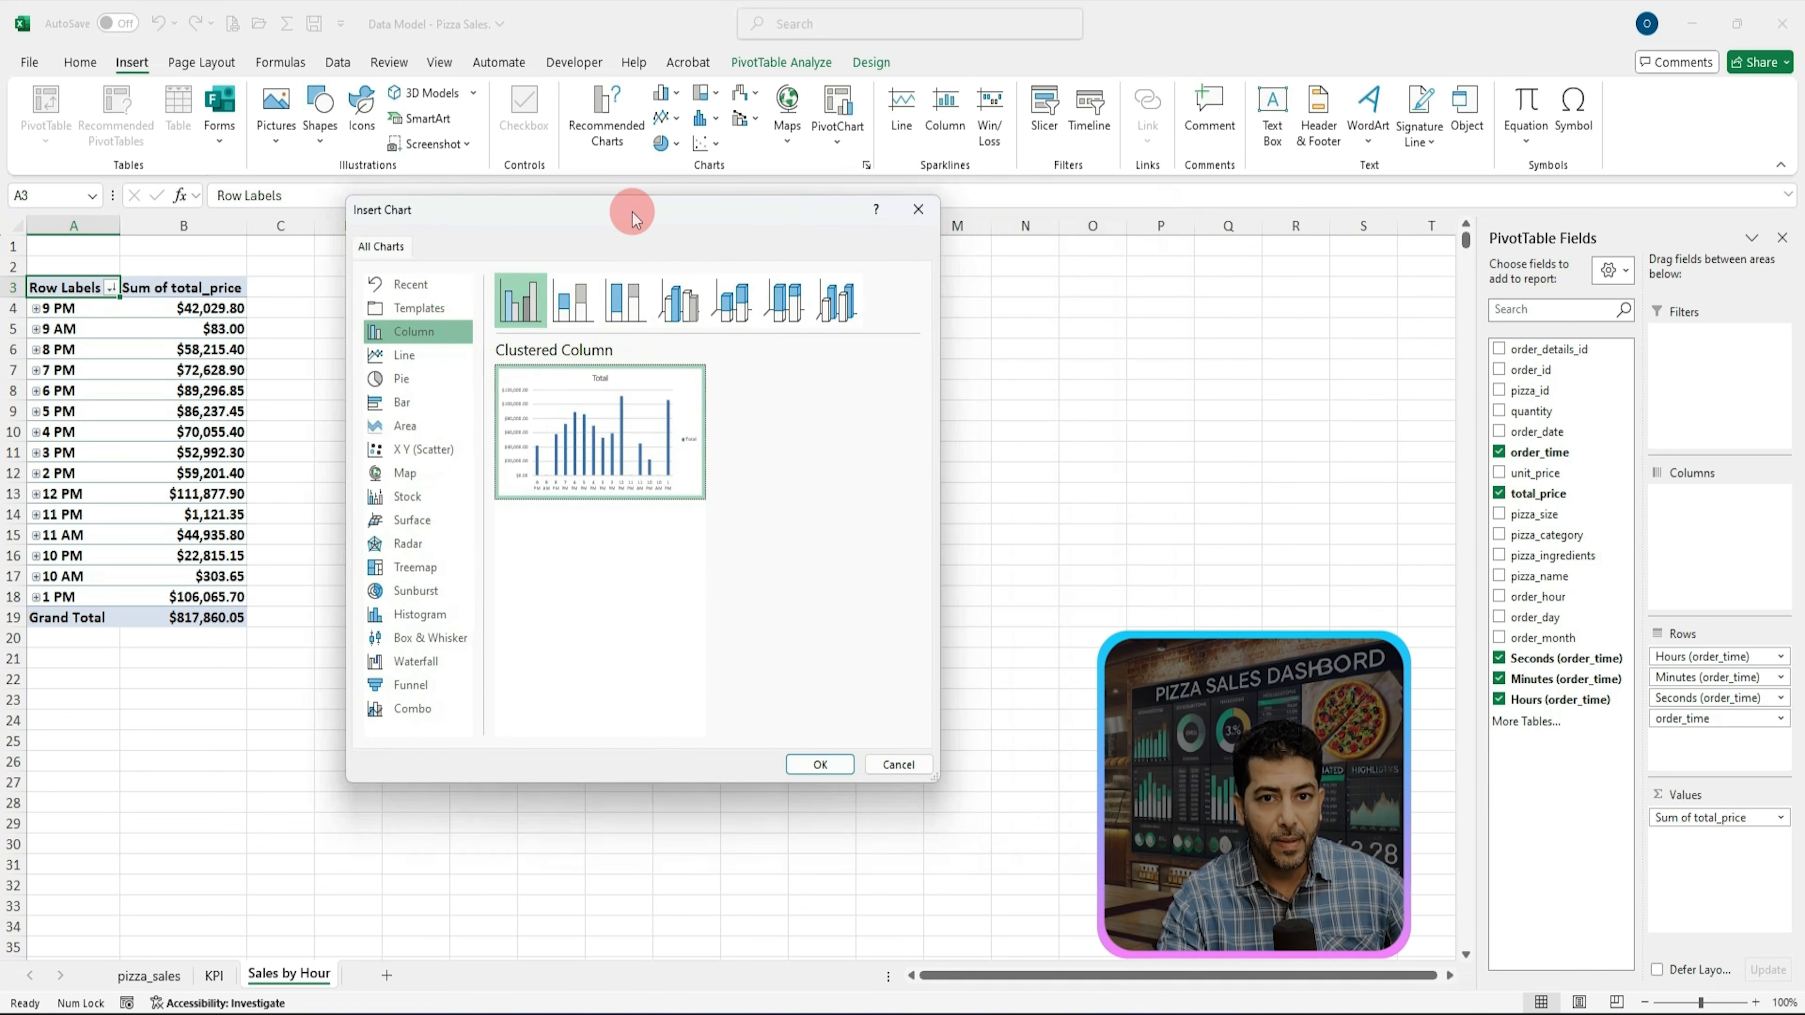
left_click(821, 765)
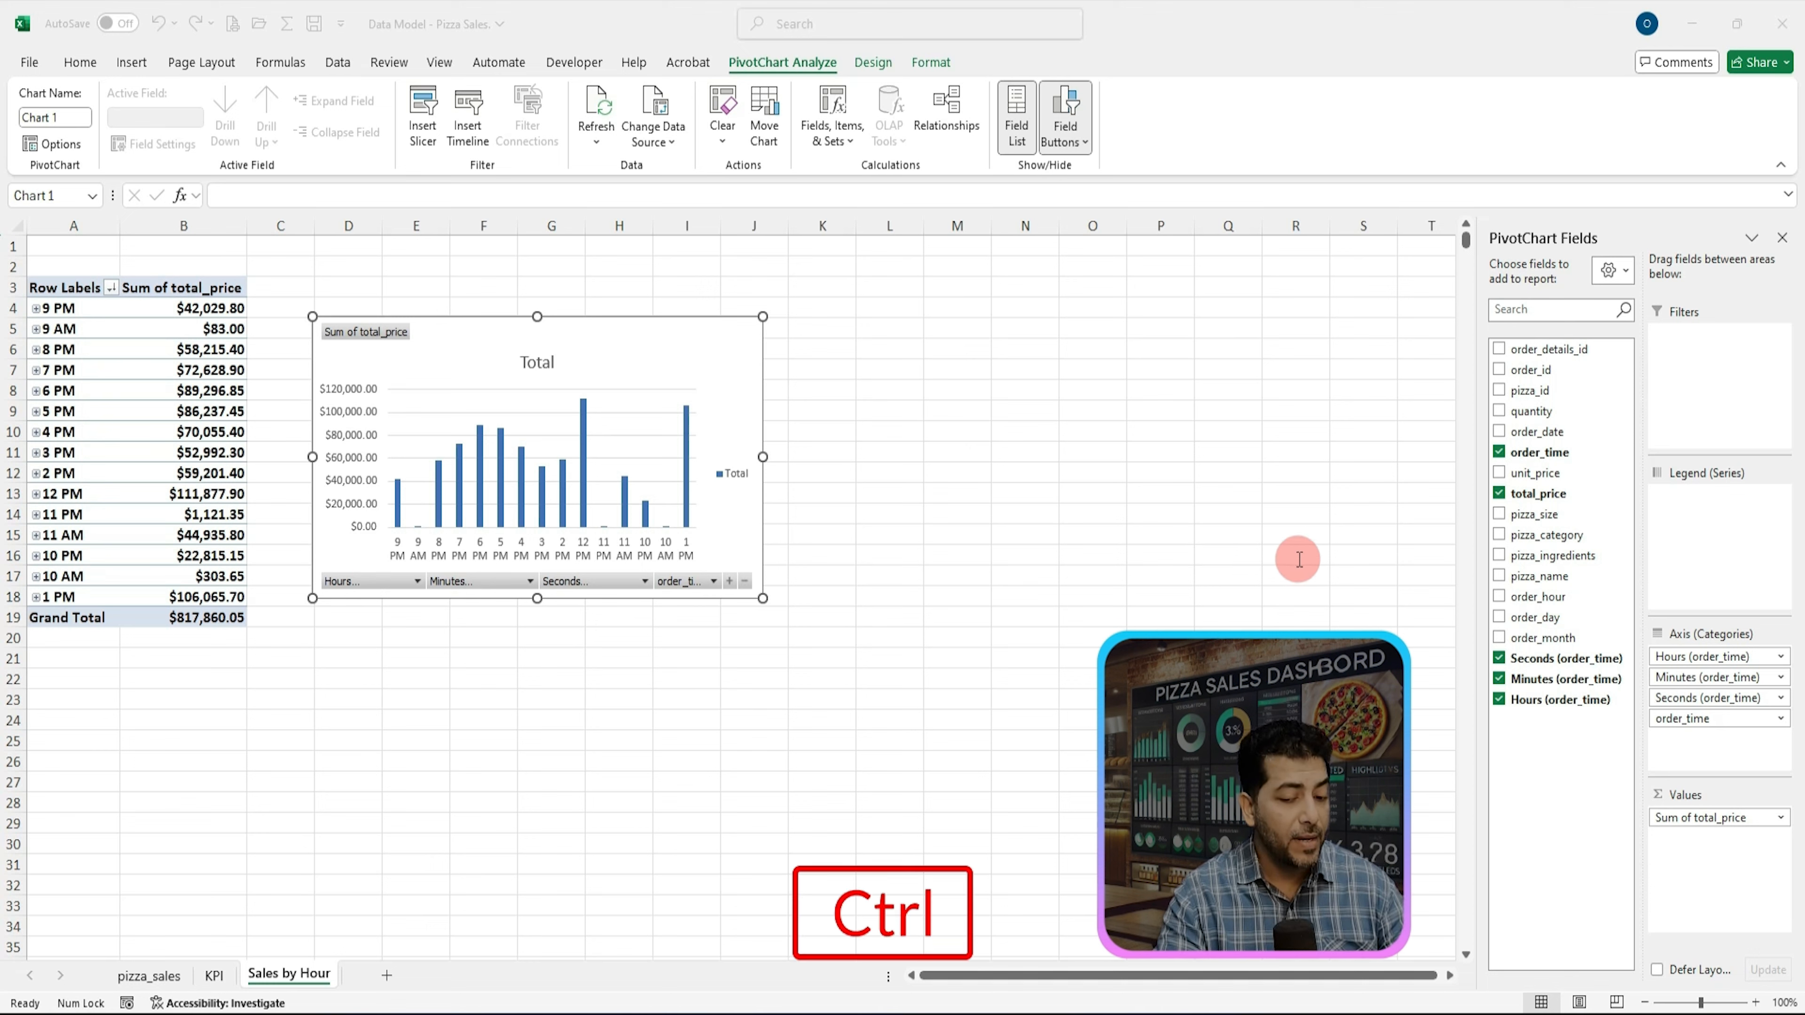
Step: Replace the chart title with Sales by Hour of the Day
key("ctrl+c")
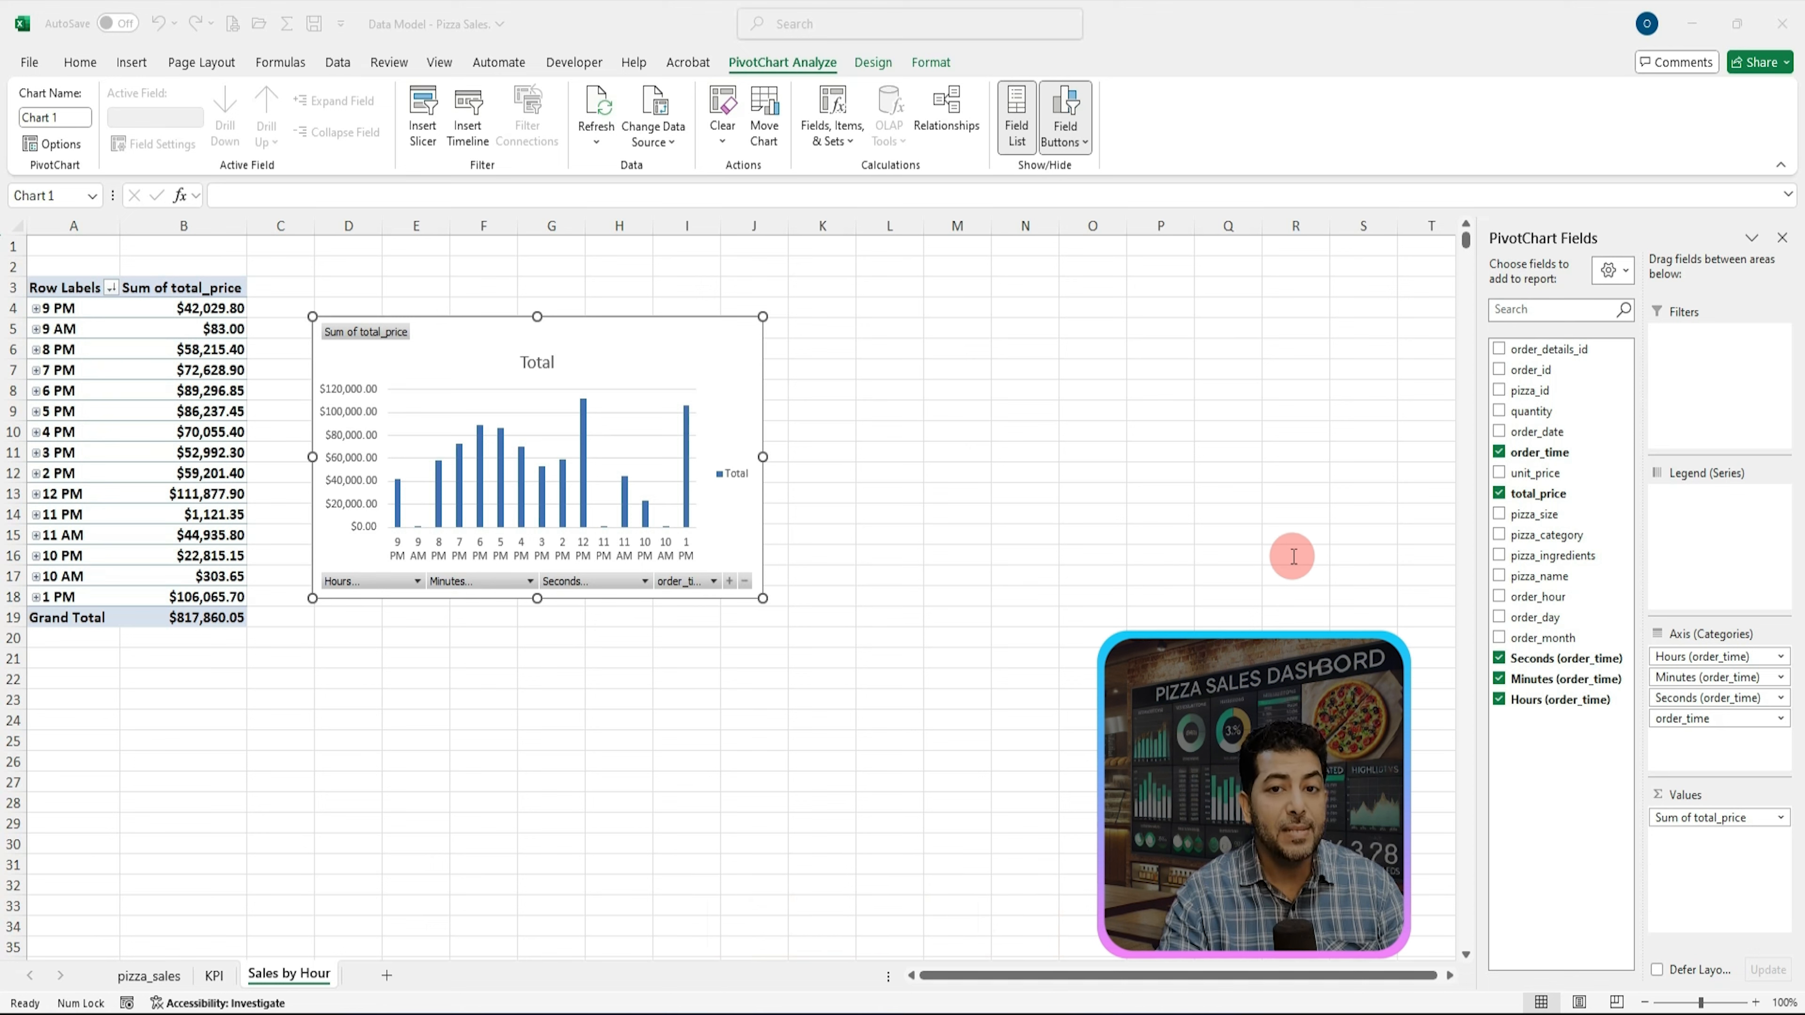
double_click(539, 364)
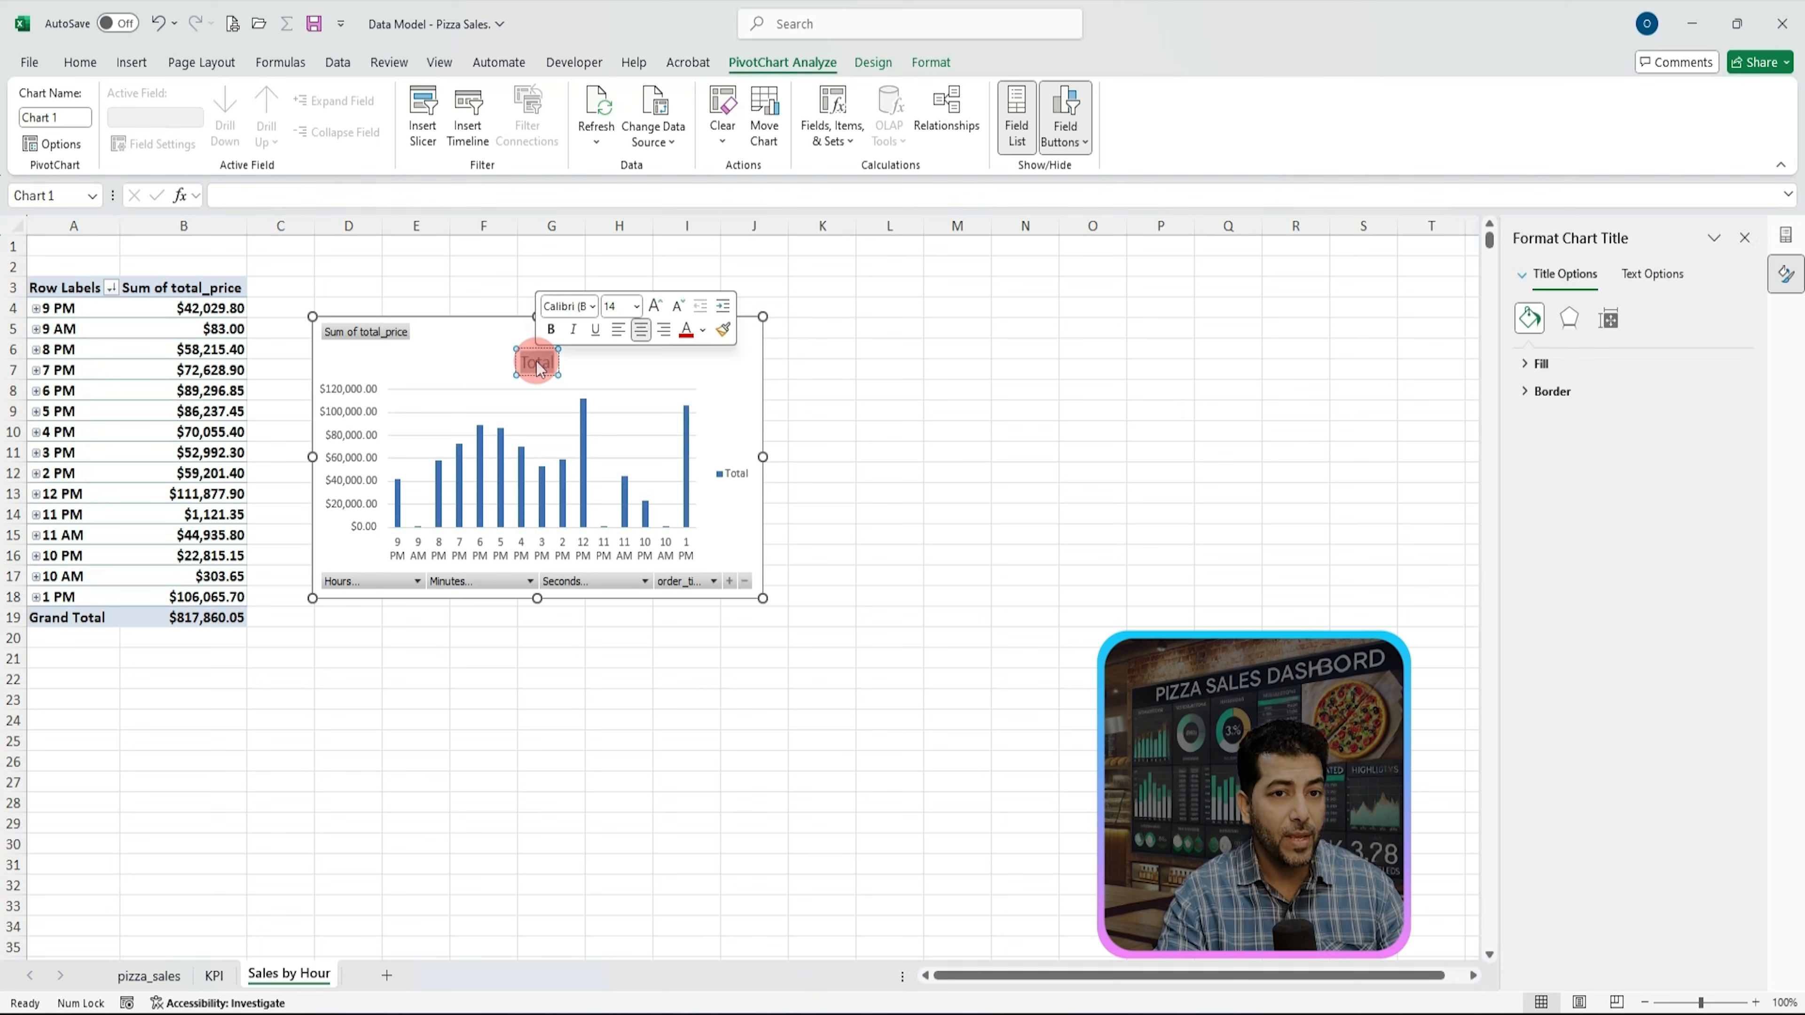
key("ctrl+v")
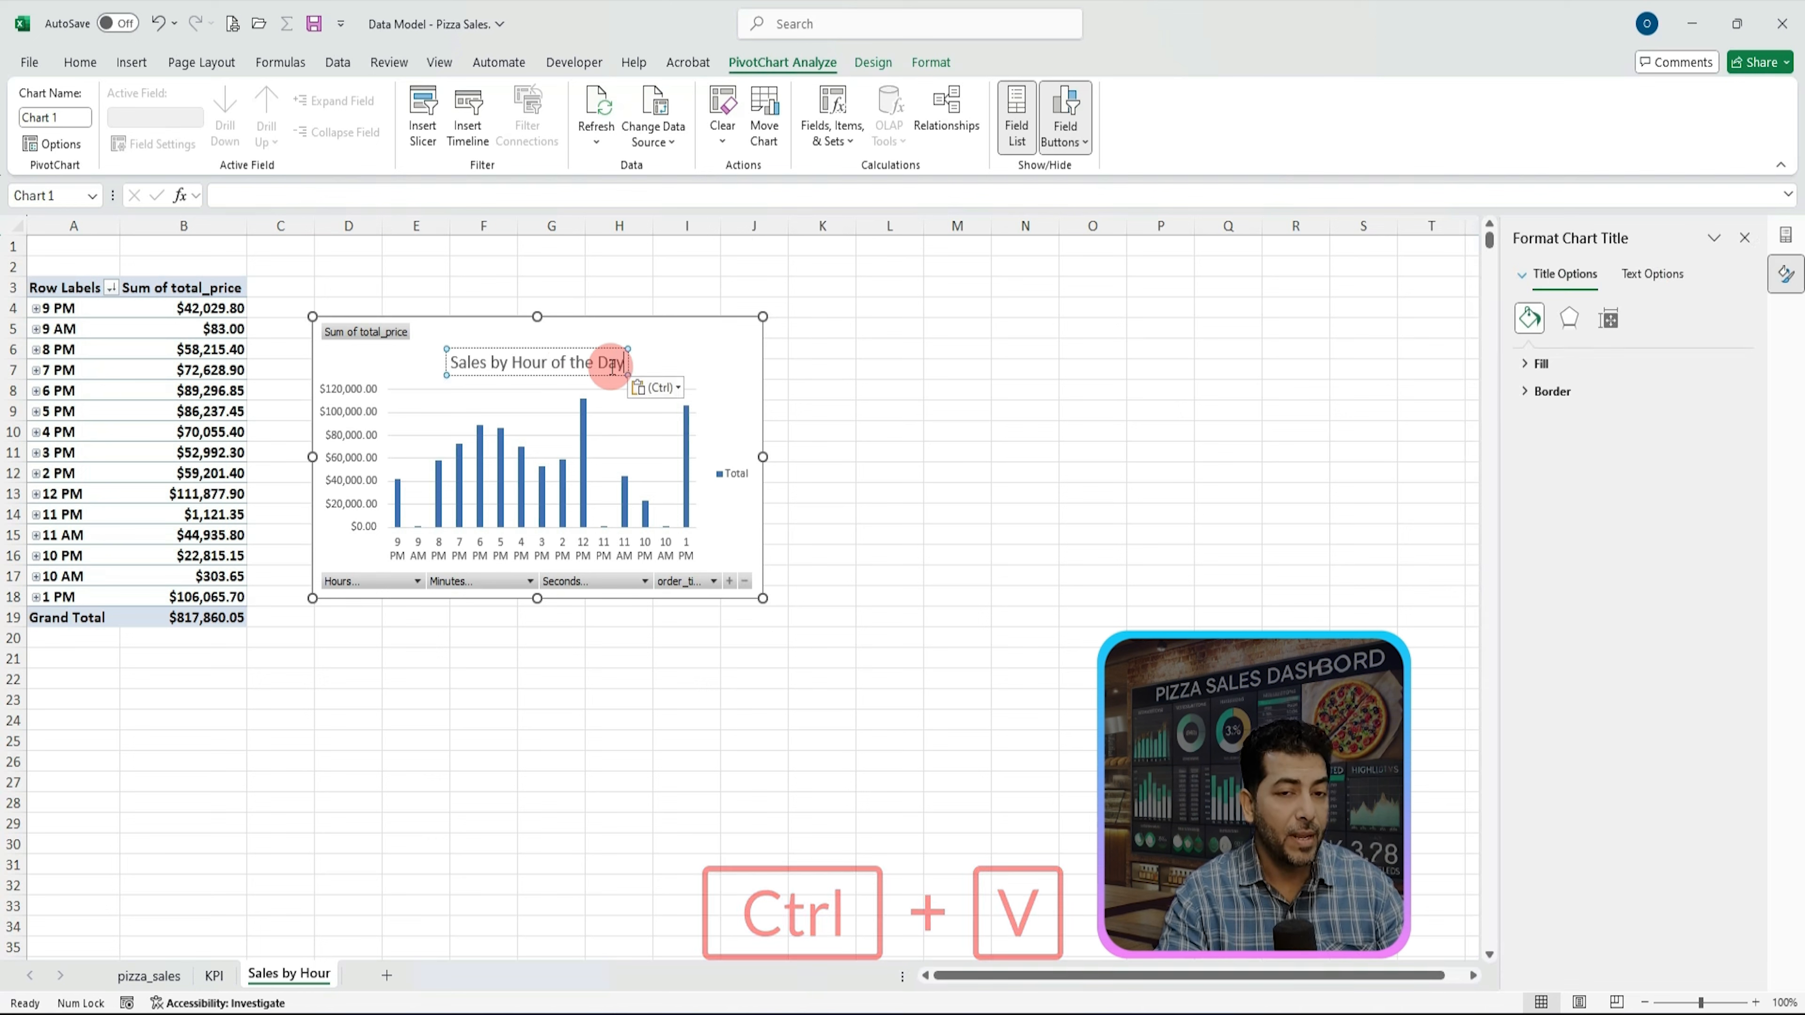
left_click(629, 266)
left_click(629, 329)
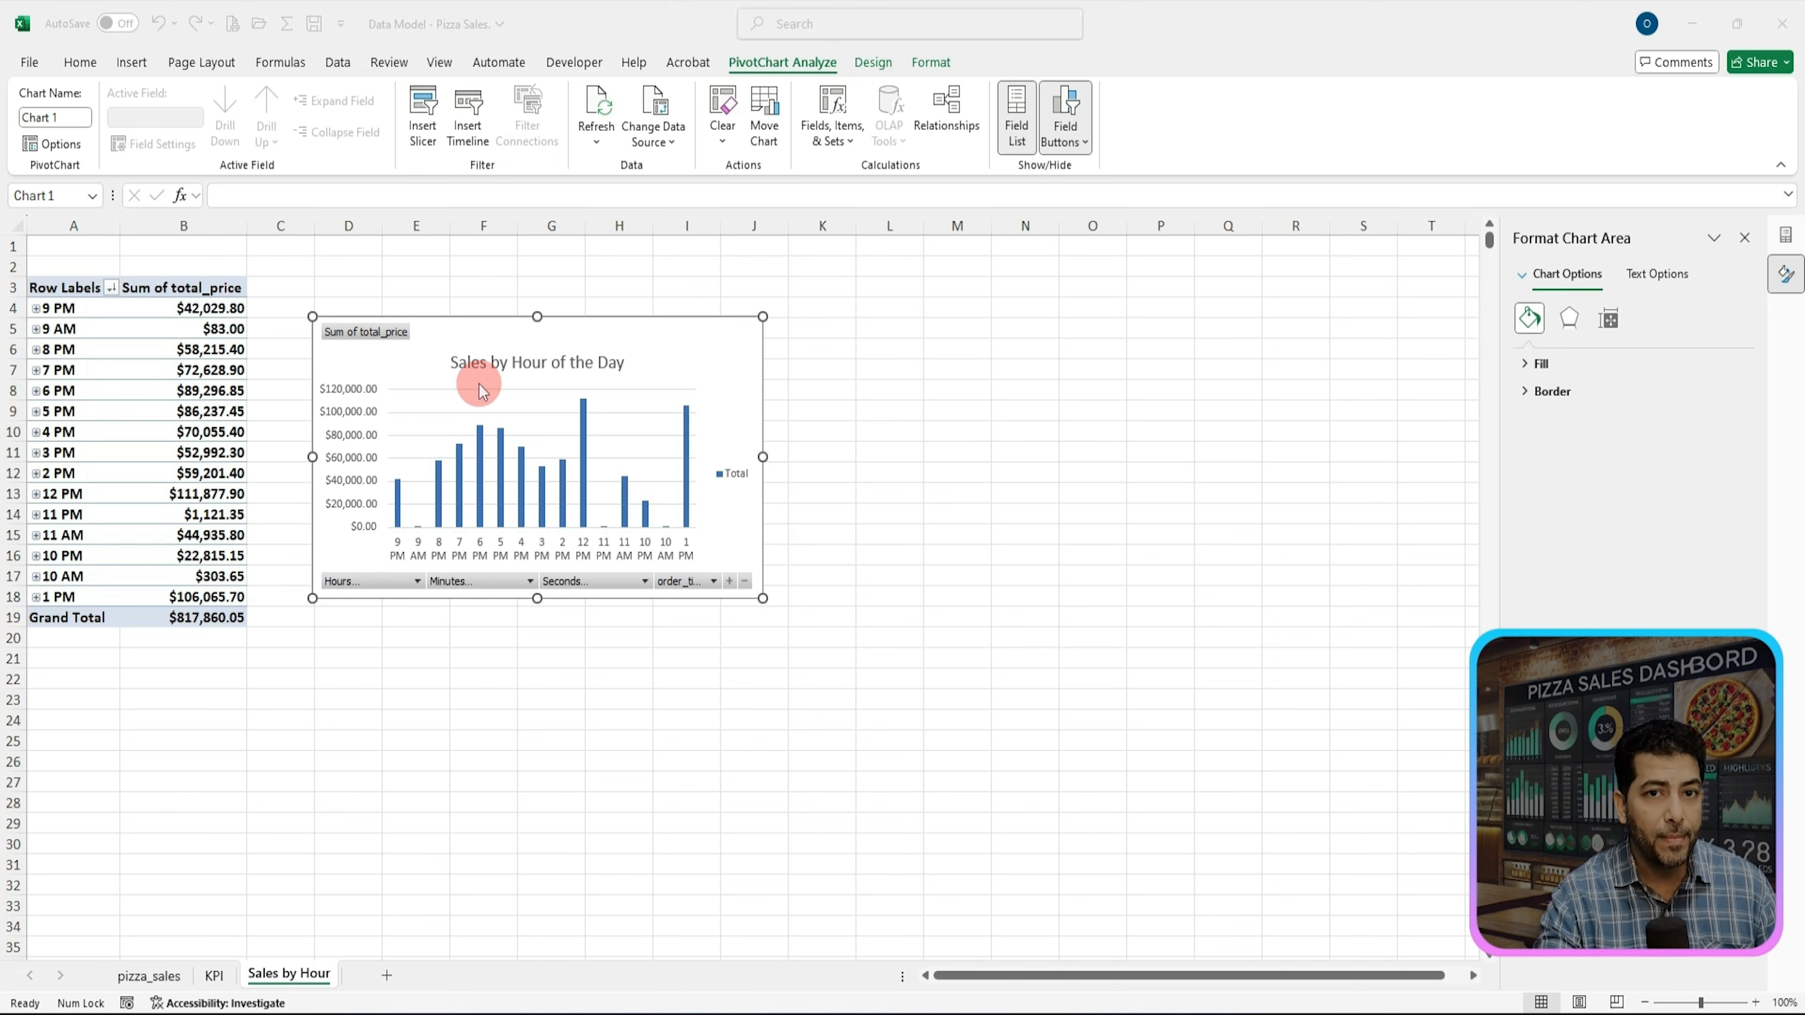
Step: Insert a pizza_size slicer for the PivotChart
left_click(764, 62)
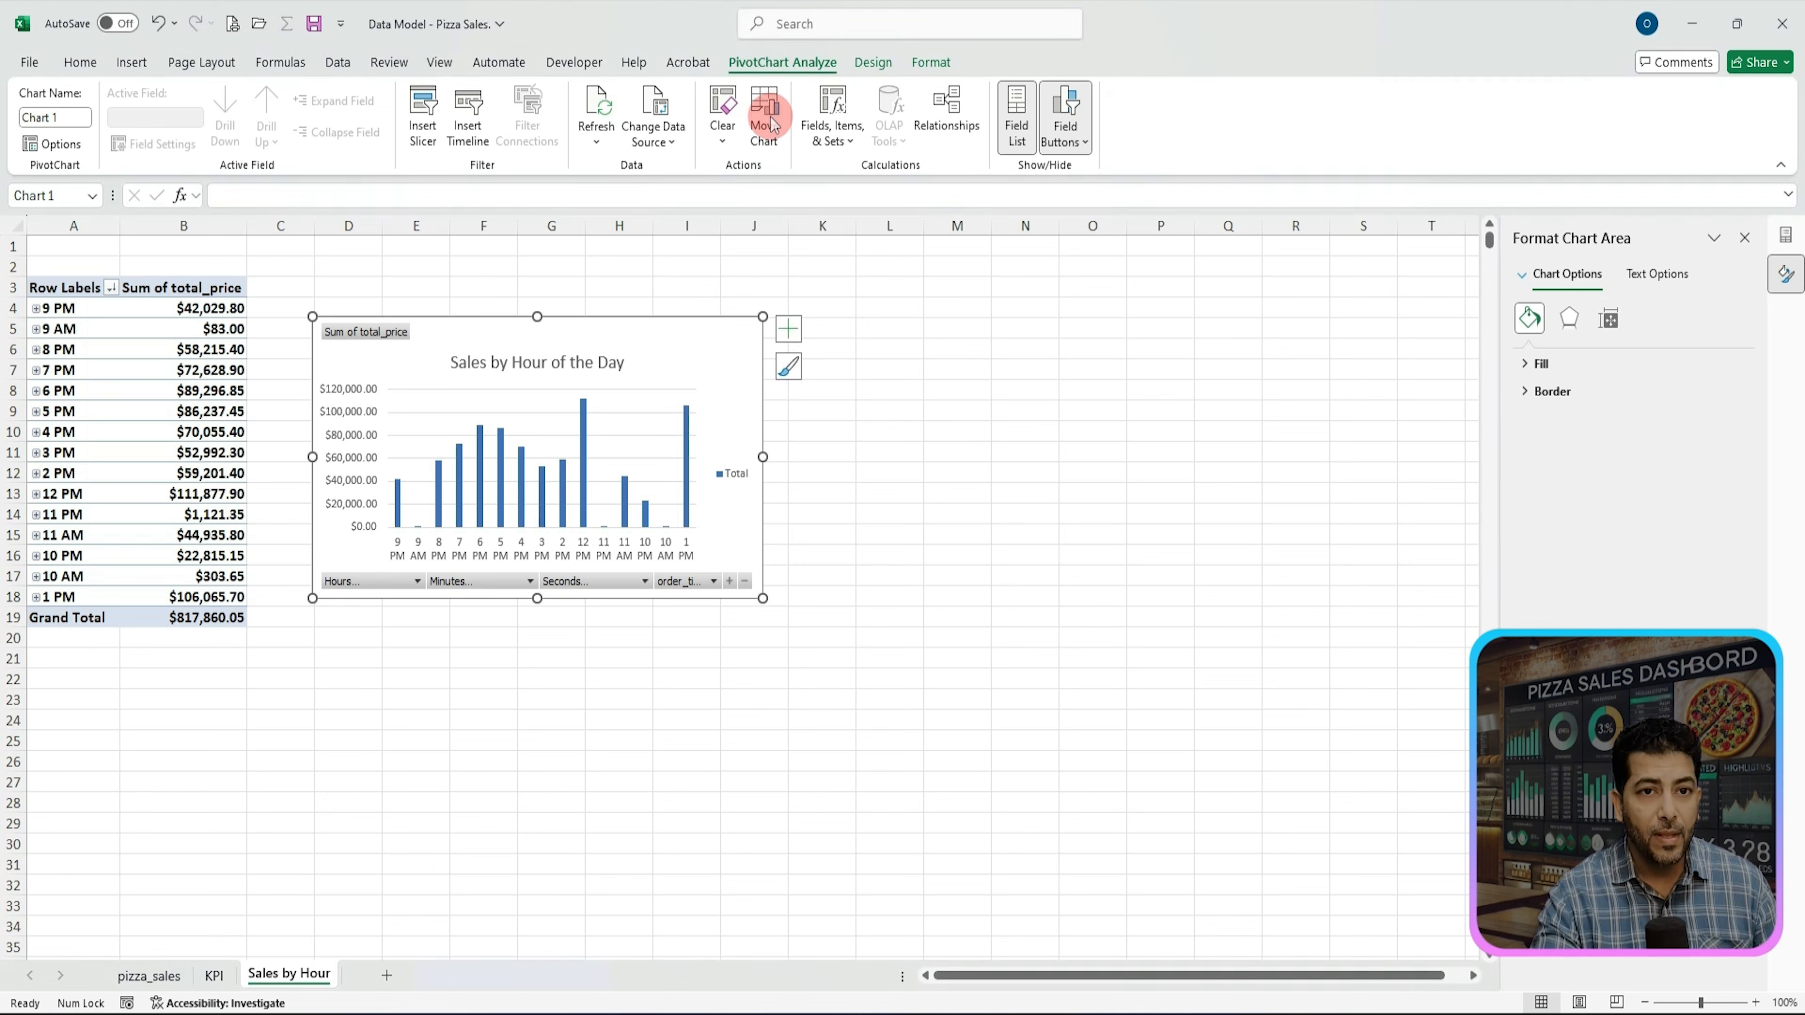
left_click(910, 165)
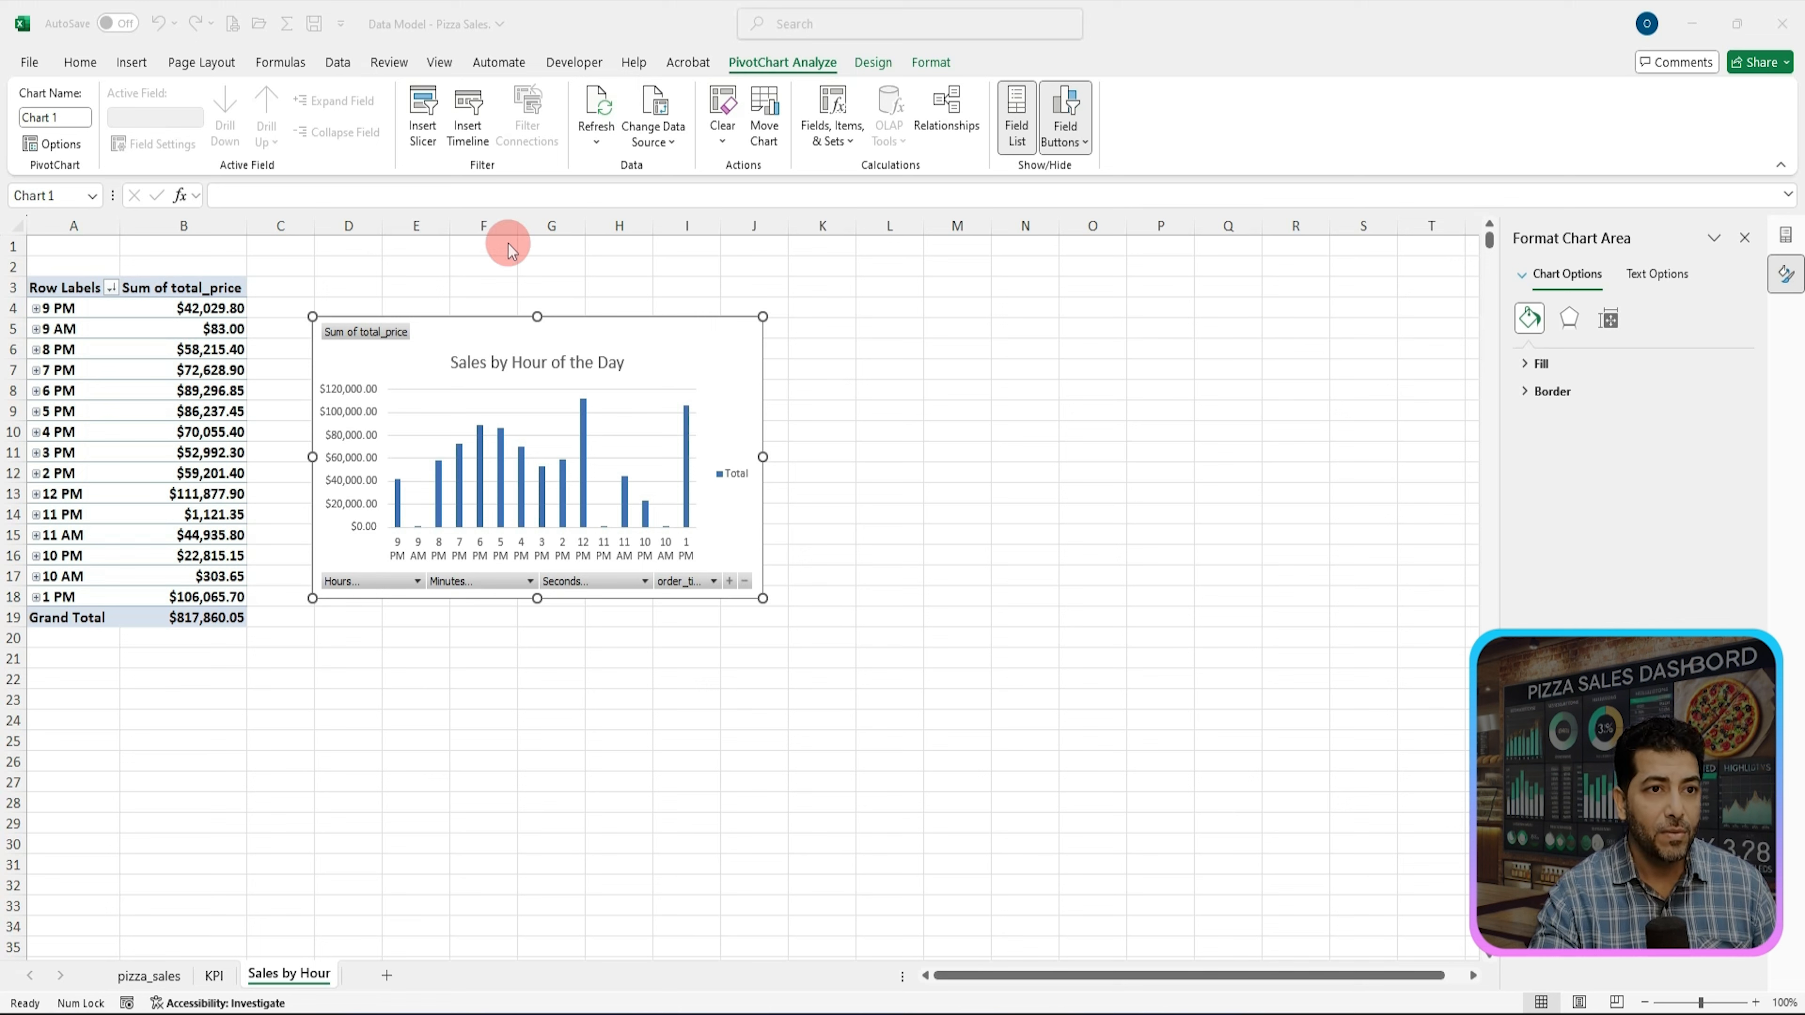
left_click(421, 113)
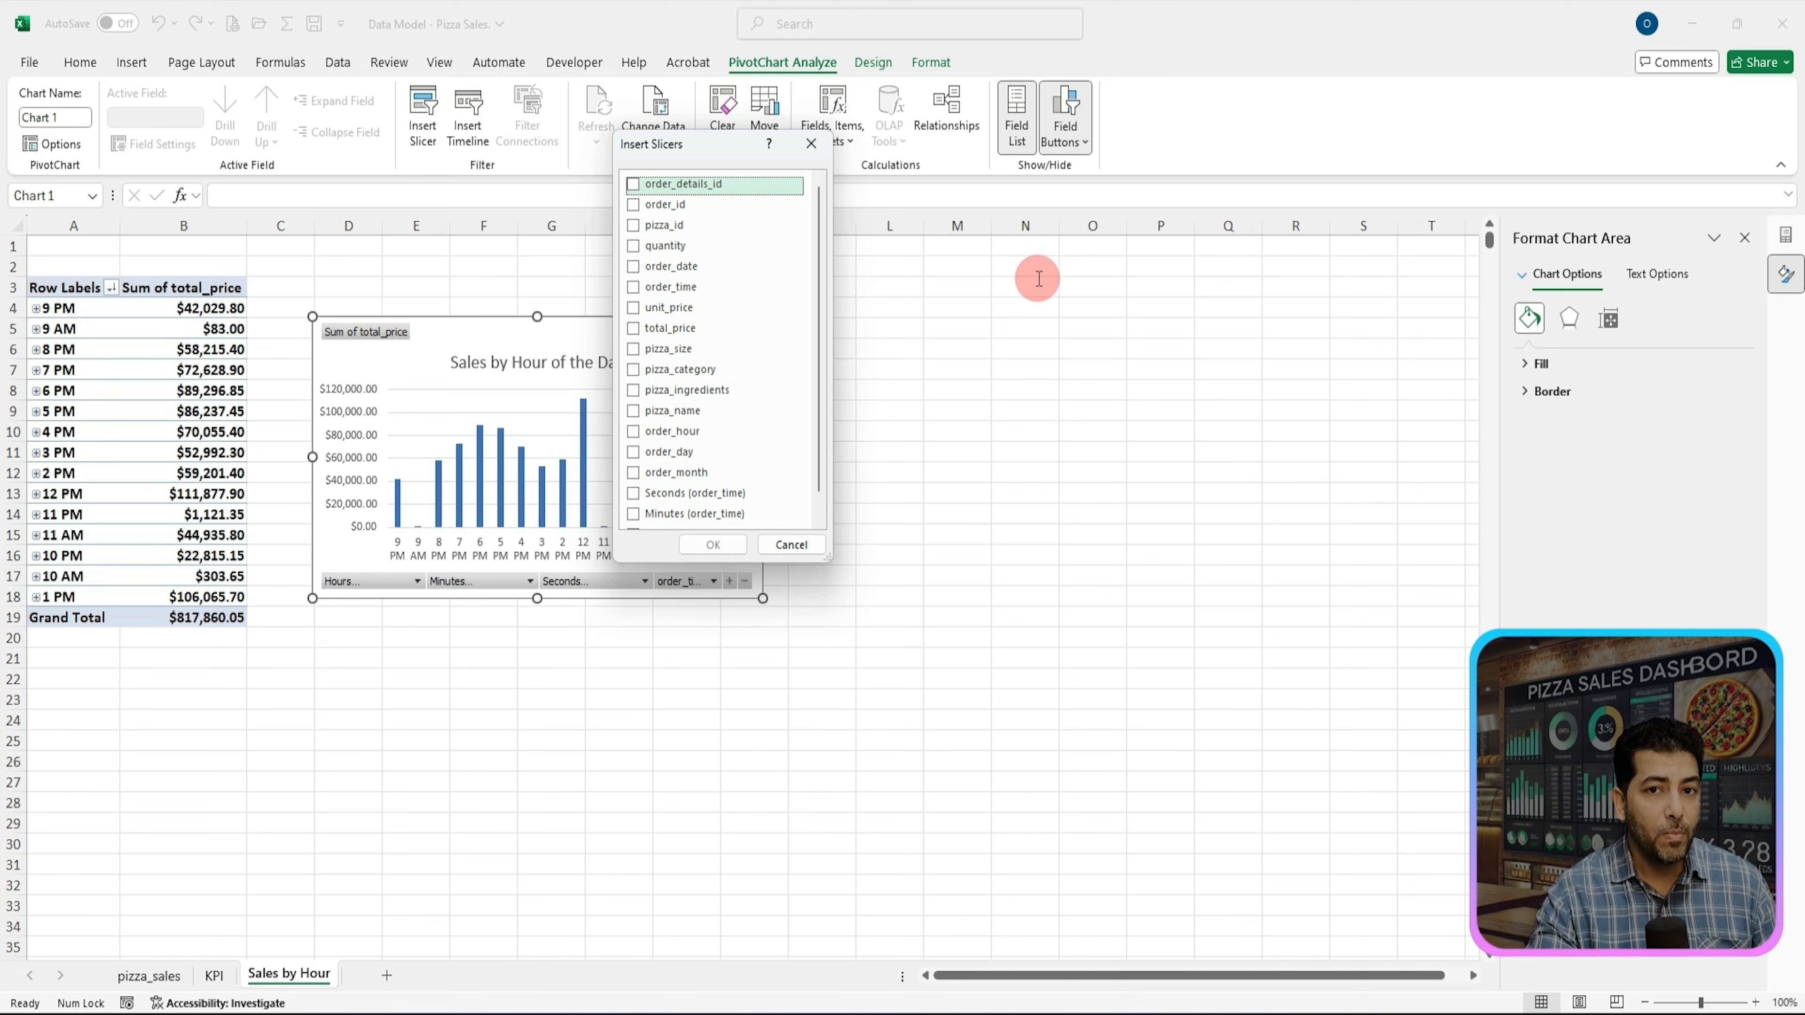
left_click(1057, 272)
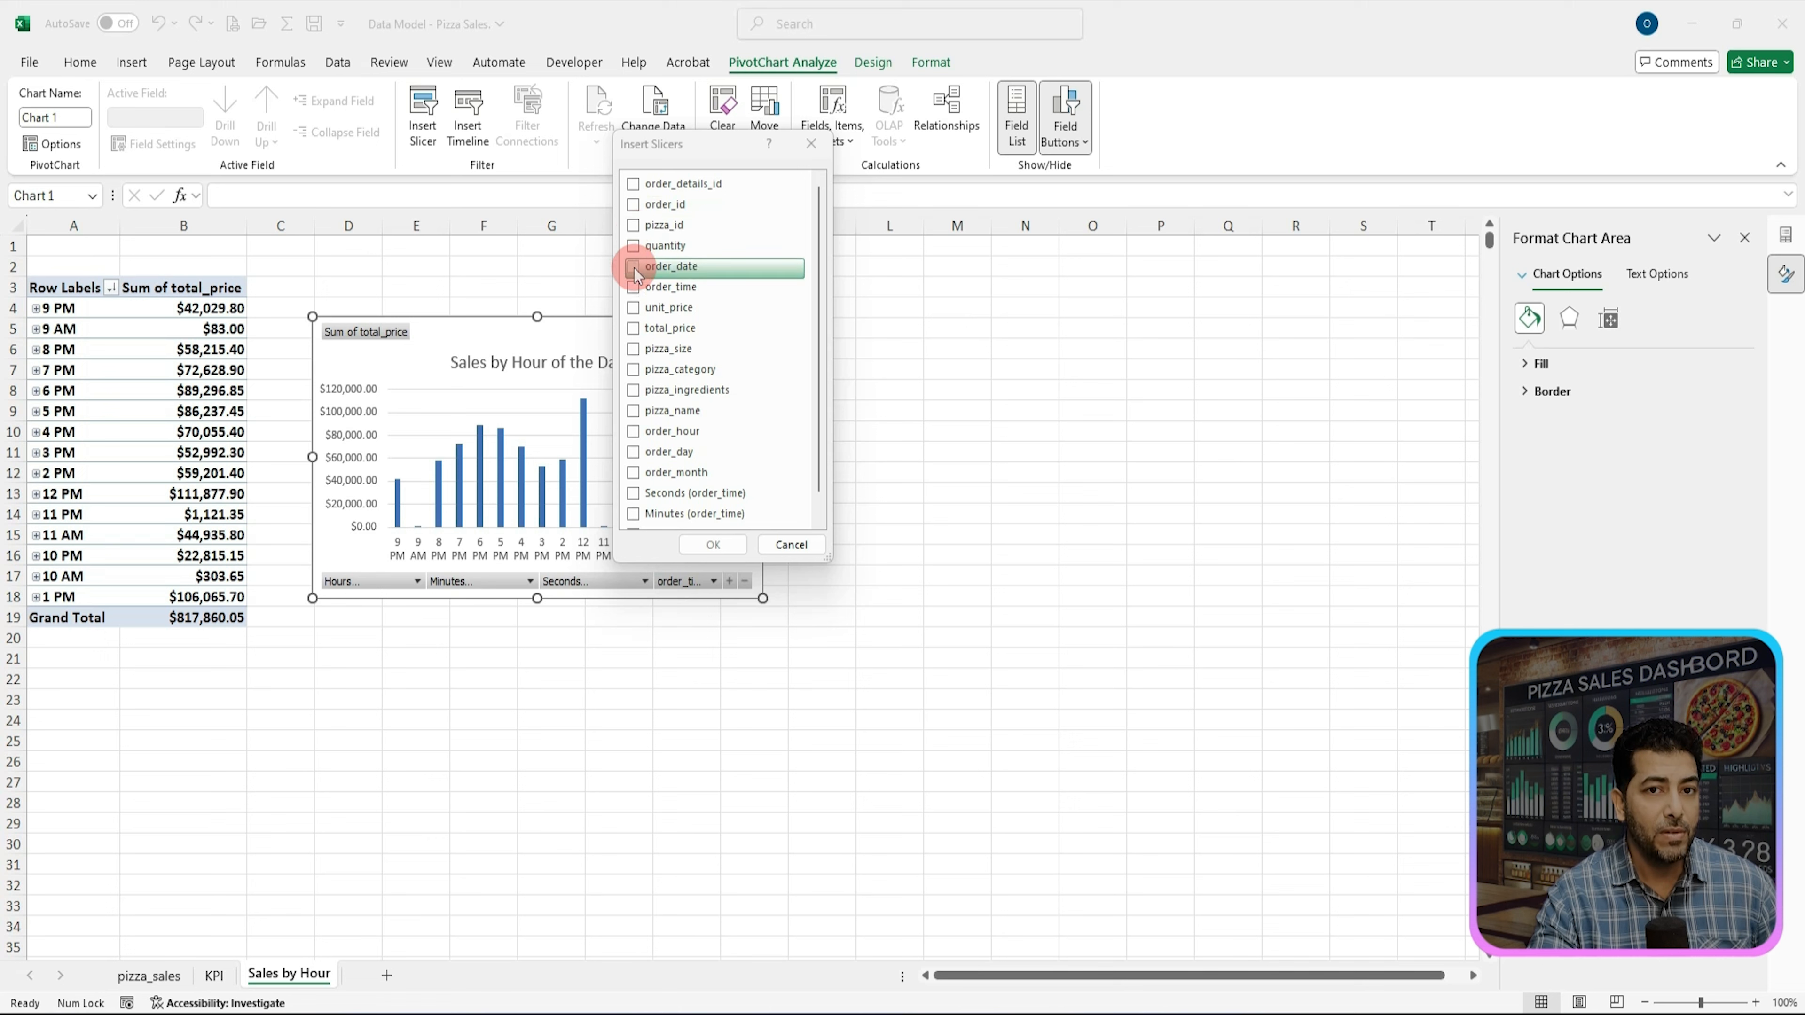
left_click(633, 349)
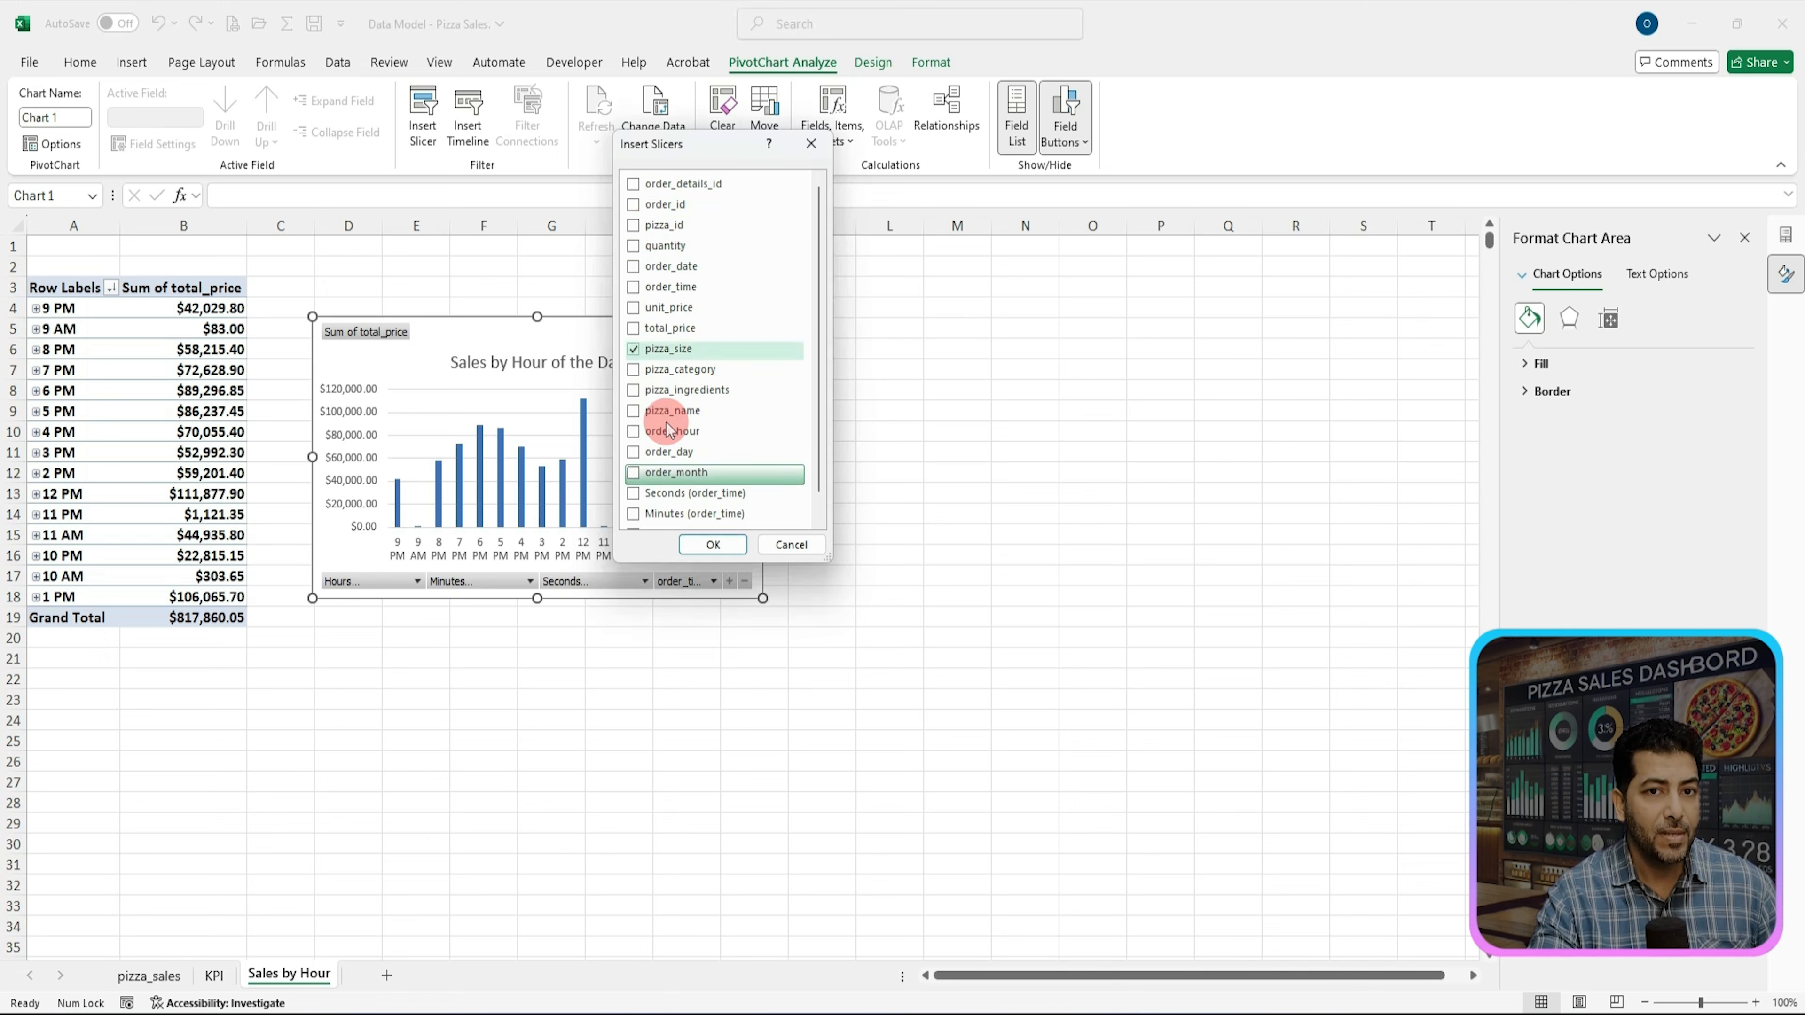
left_click(711, 545)
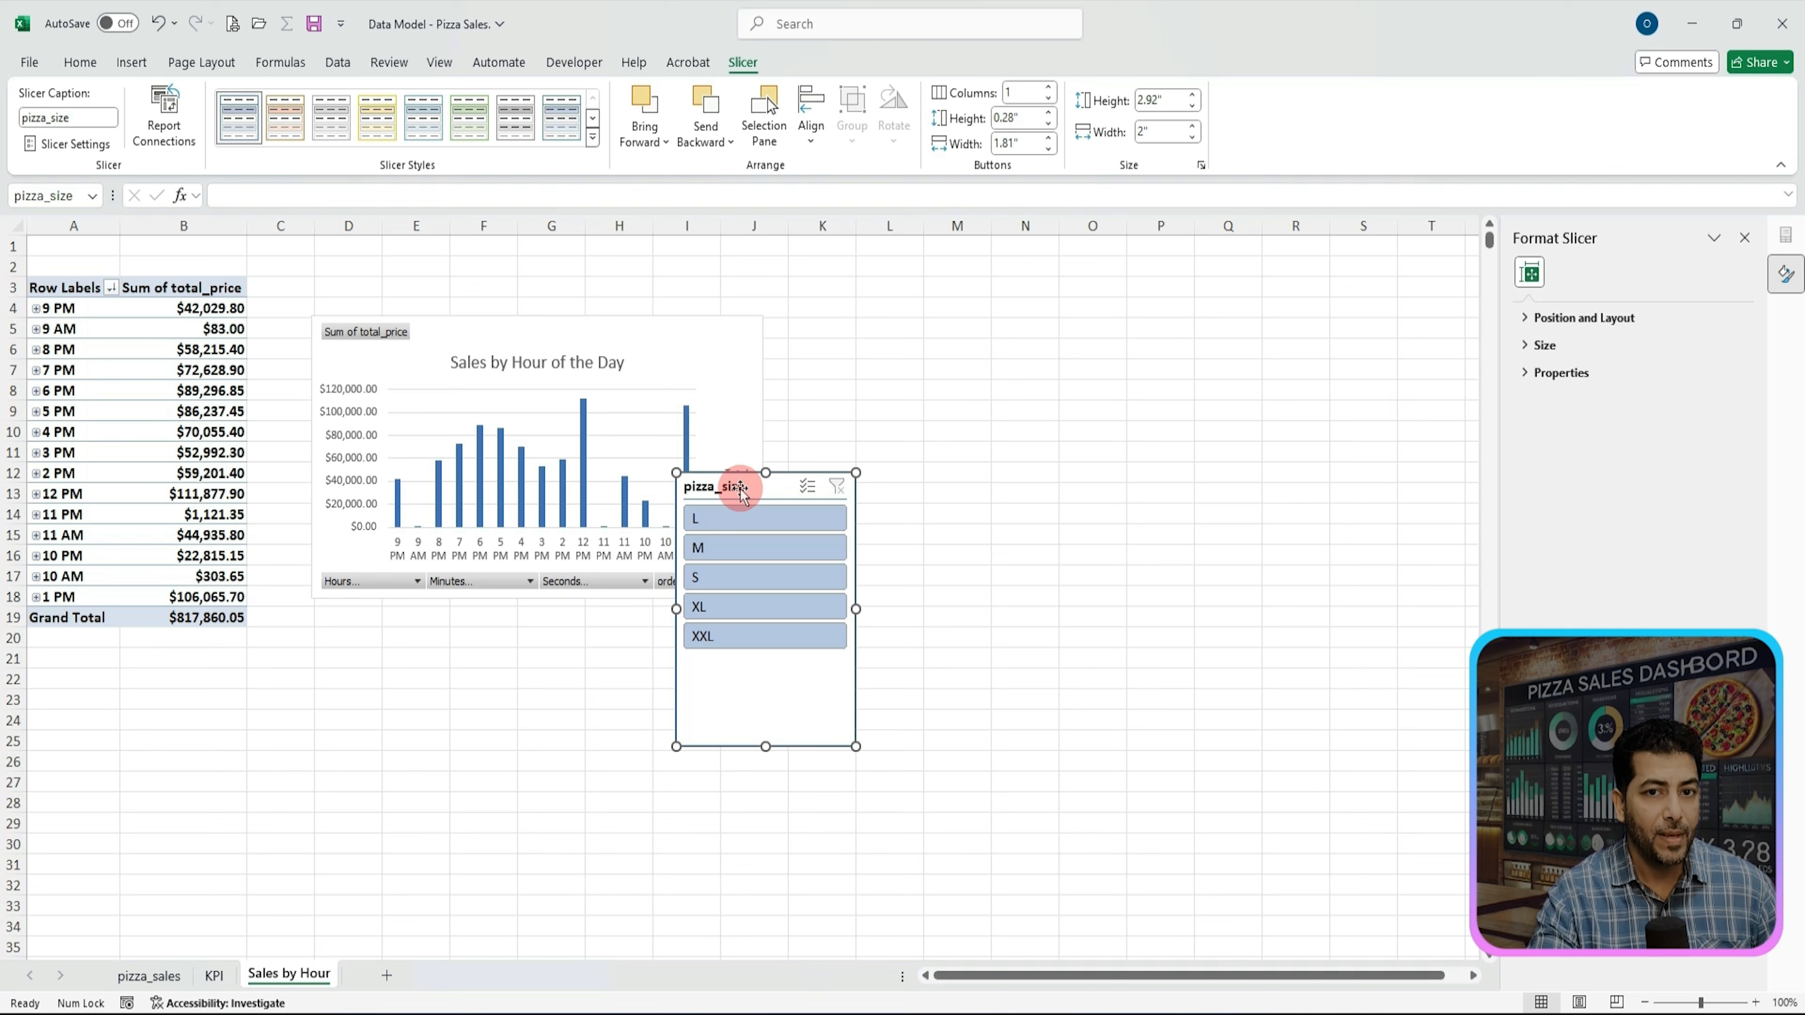
Step: Move the pizza_size slicer beside the chart and test it by filtering sizes L, M and S before clearing the filter
left_click_drag(737, 489, 827, 340)
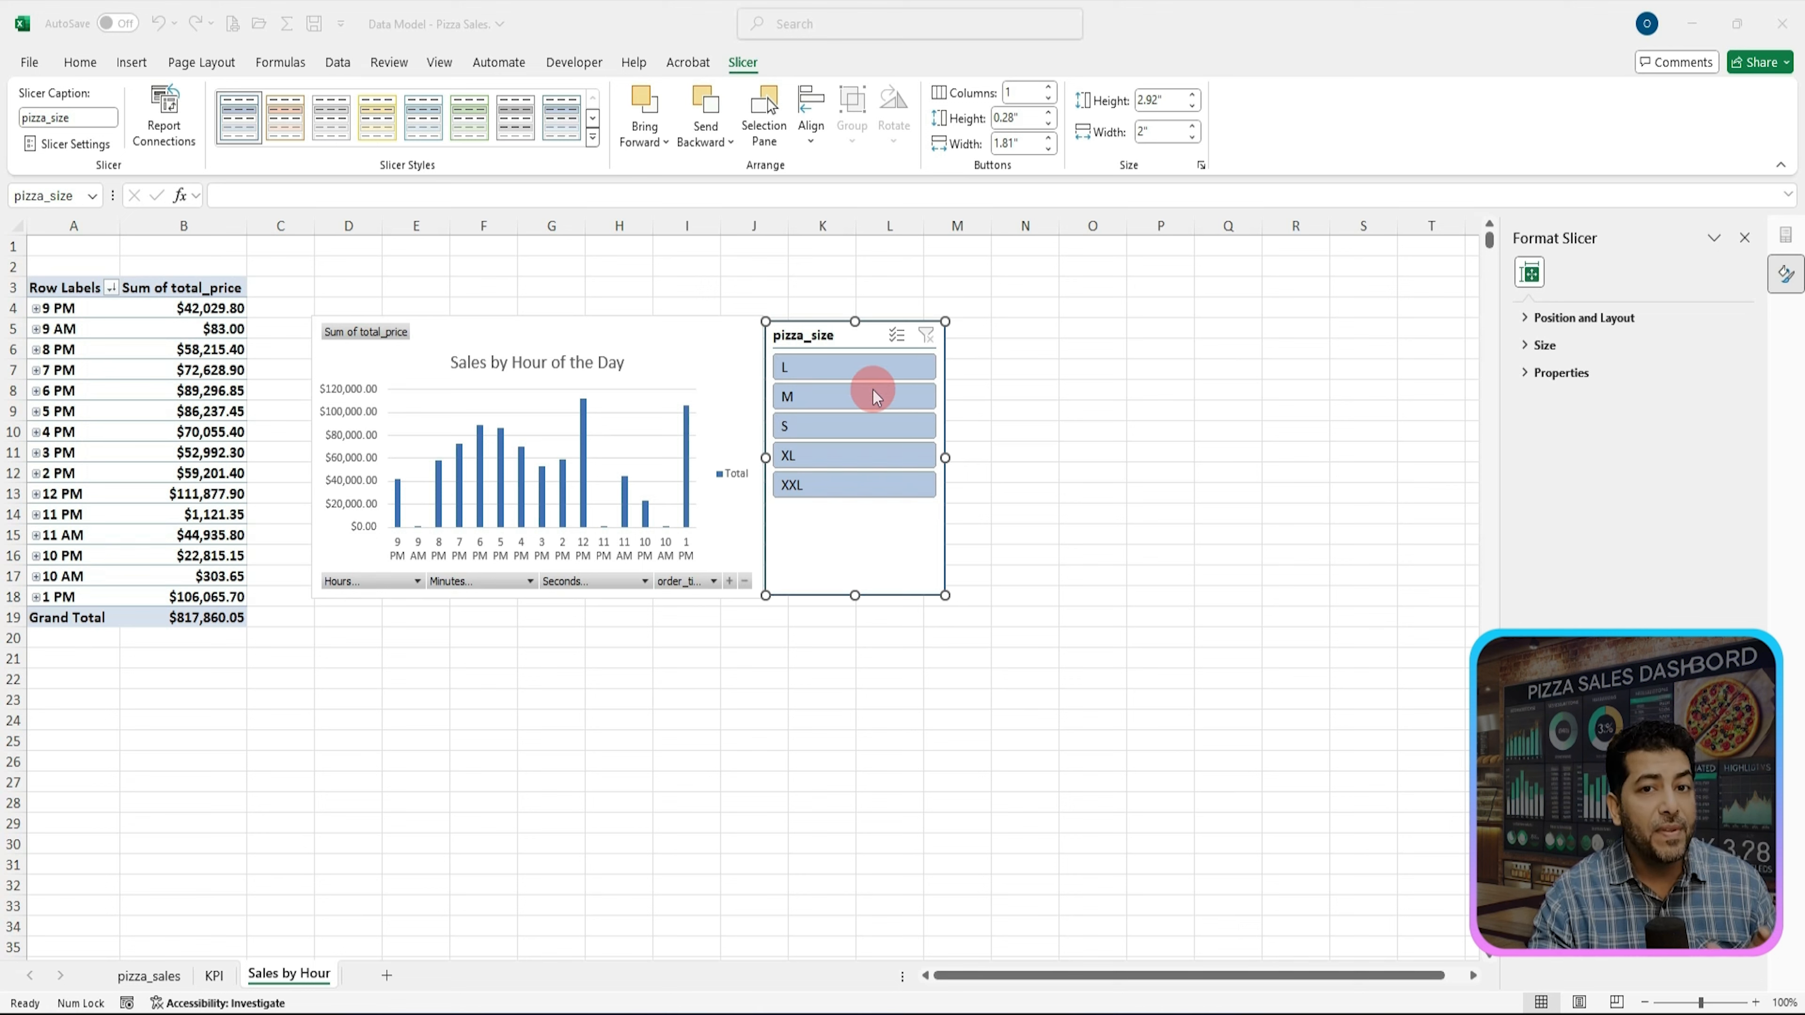
left_click(859, 367)
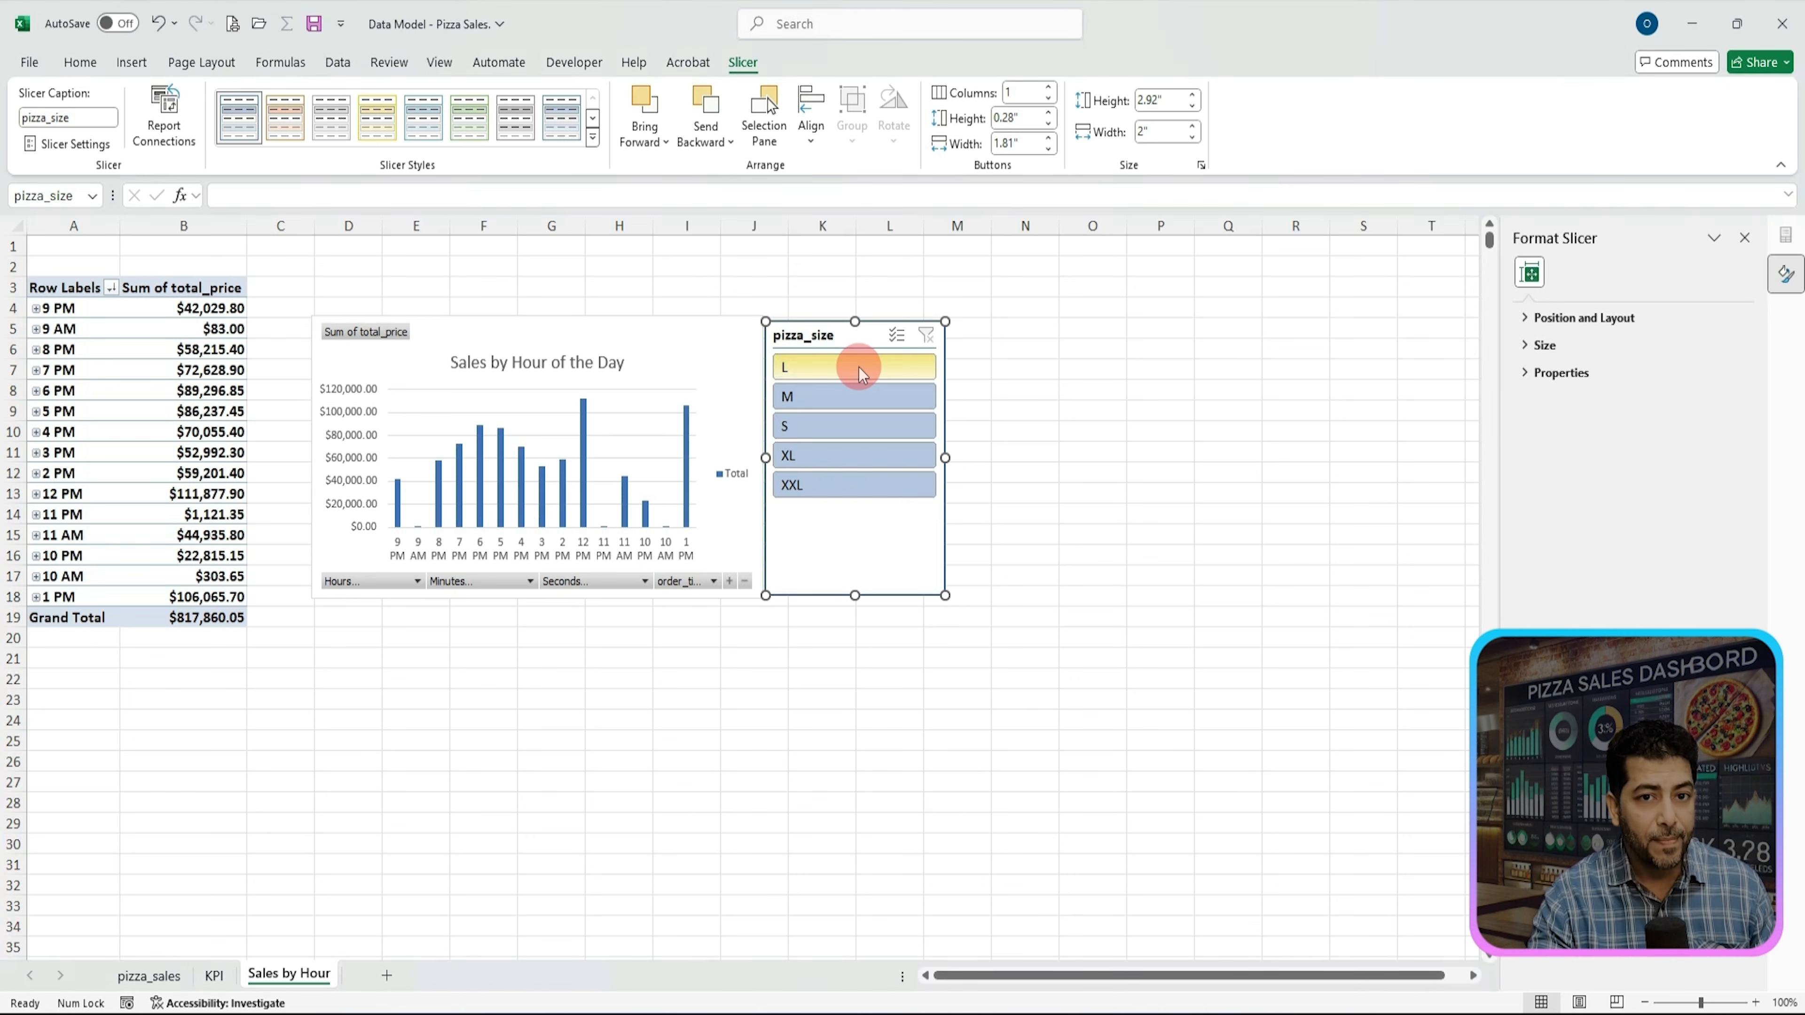
left_click(850, 397)
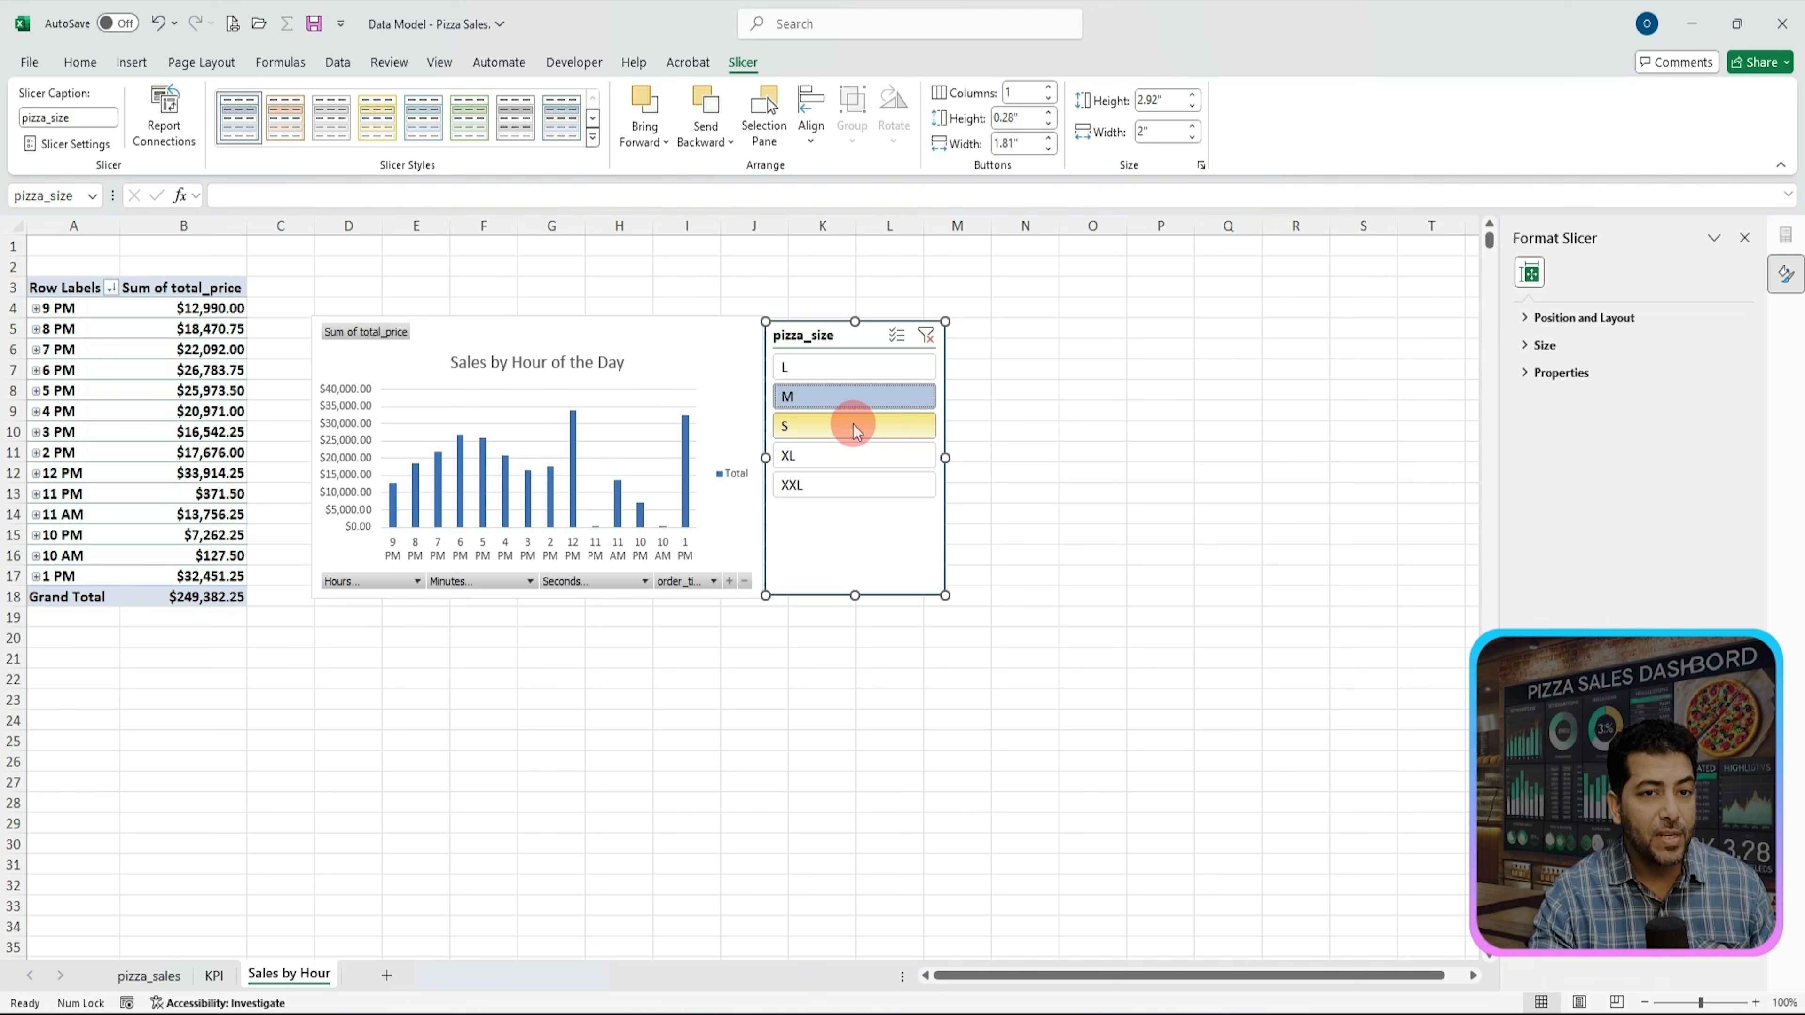
left_click(853, 425)
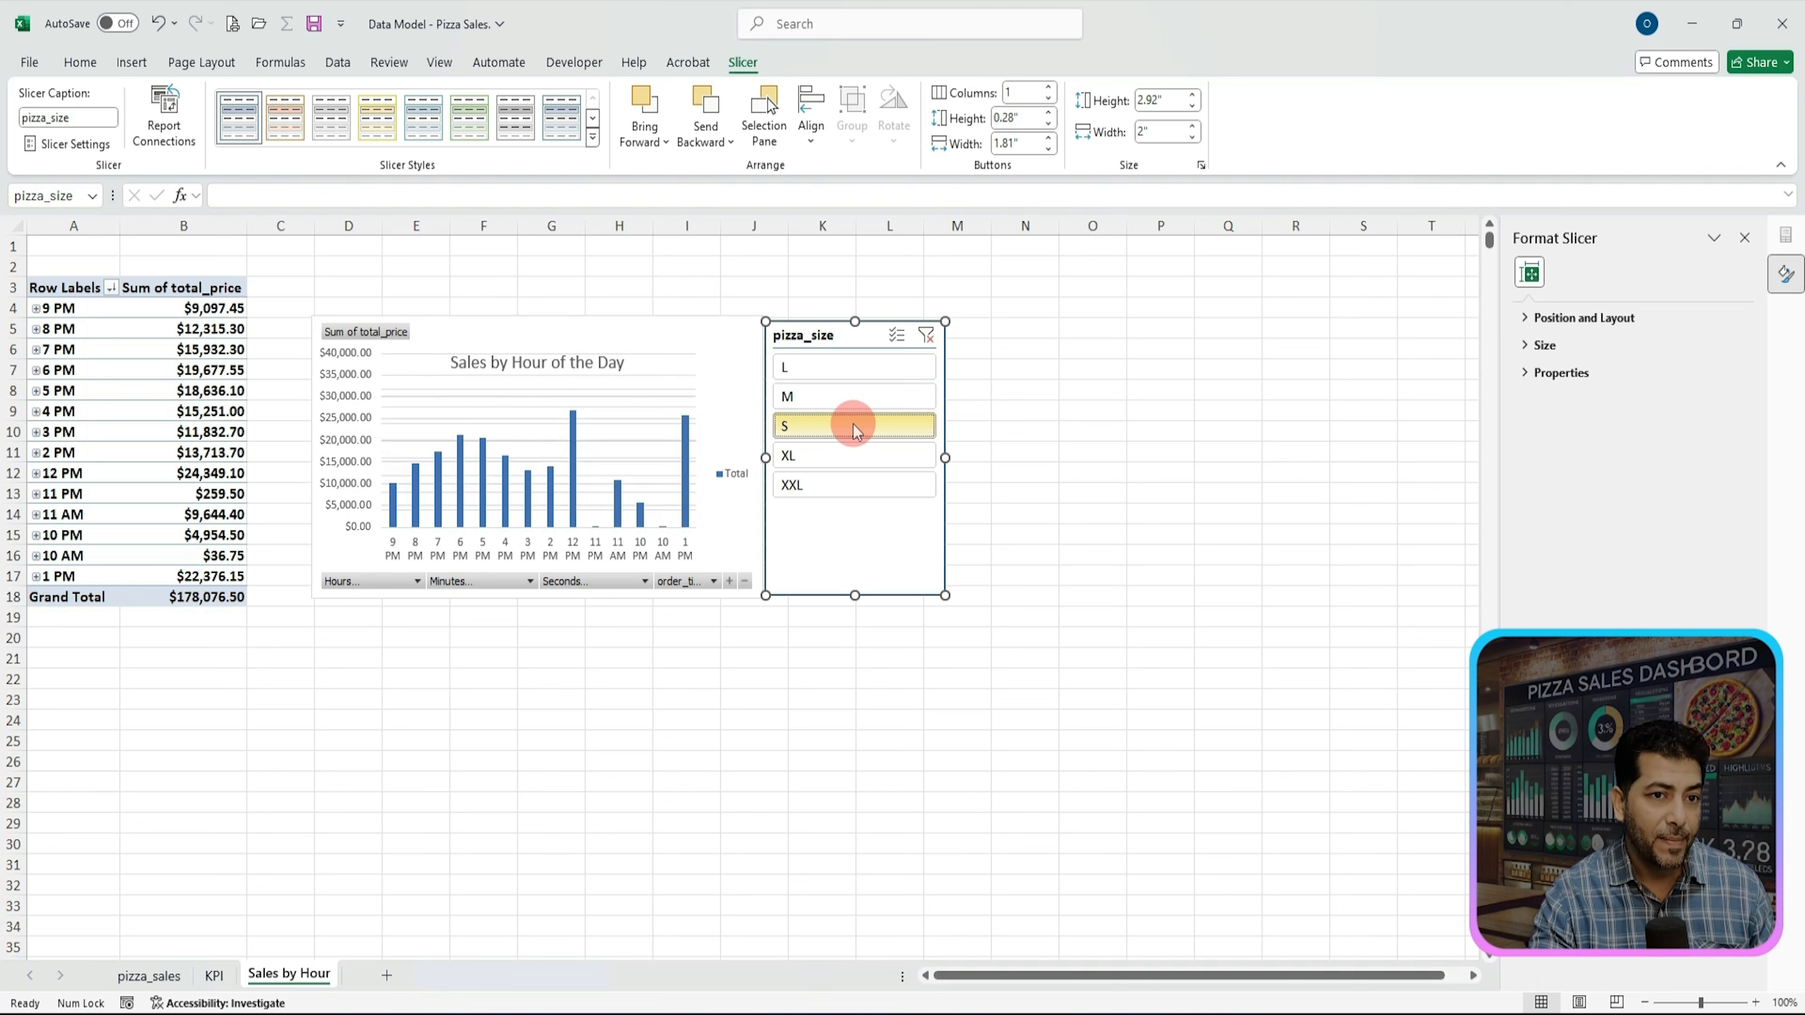
left_click(923, 337)
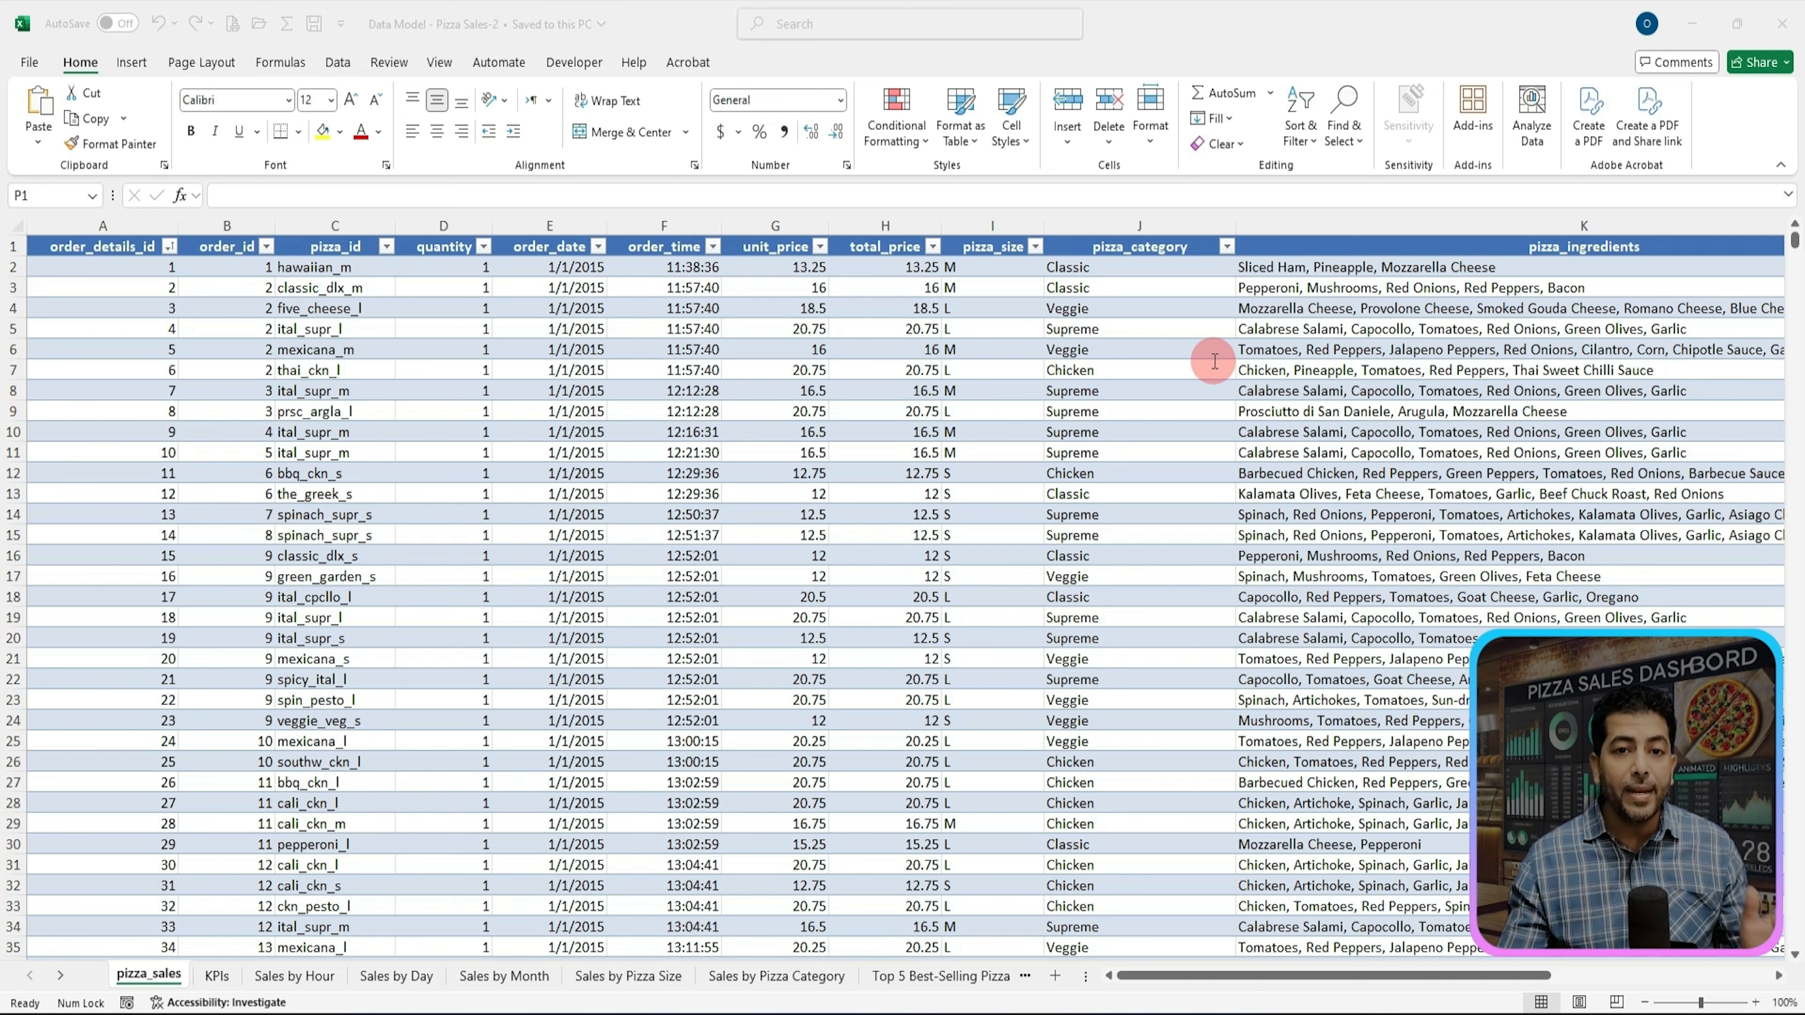
Step: Insert a new blank worksheet before the Sales by Pizza Category sheet
left_click(744, 981)
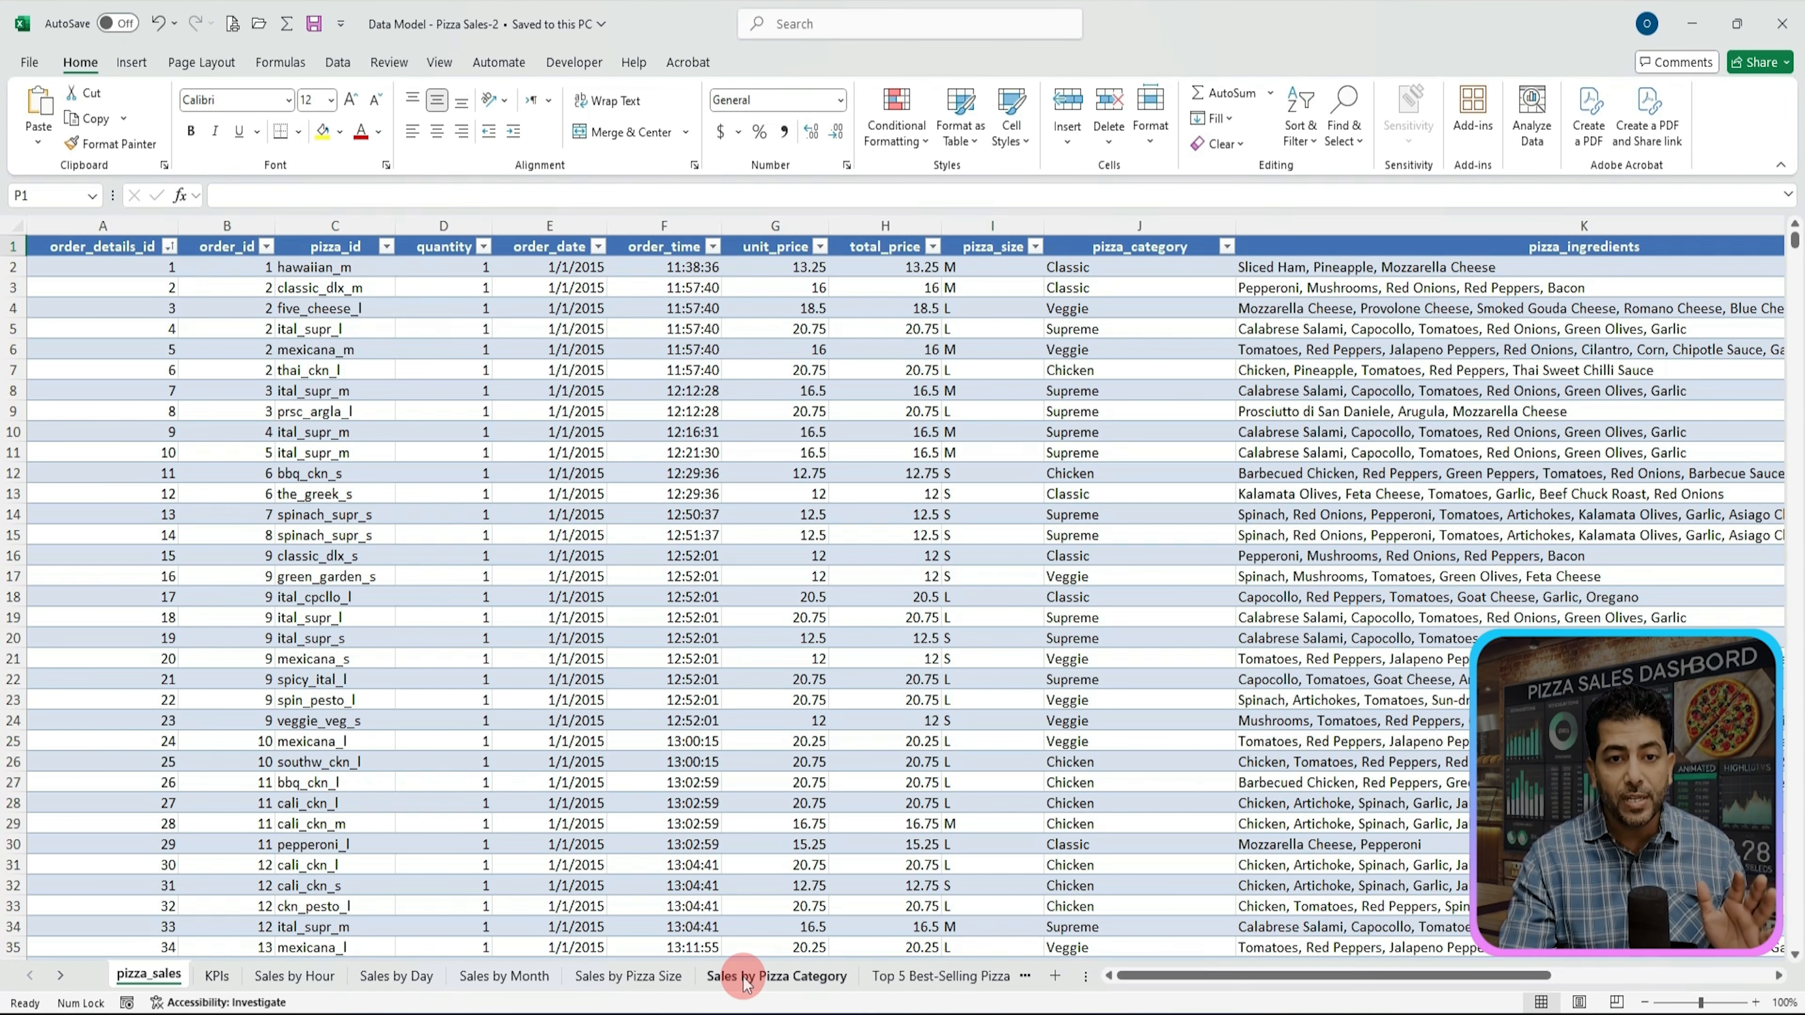
right_click(744, 981)
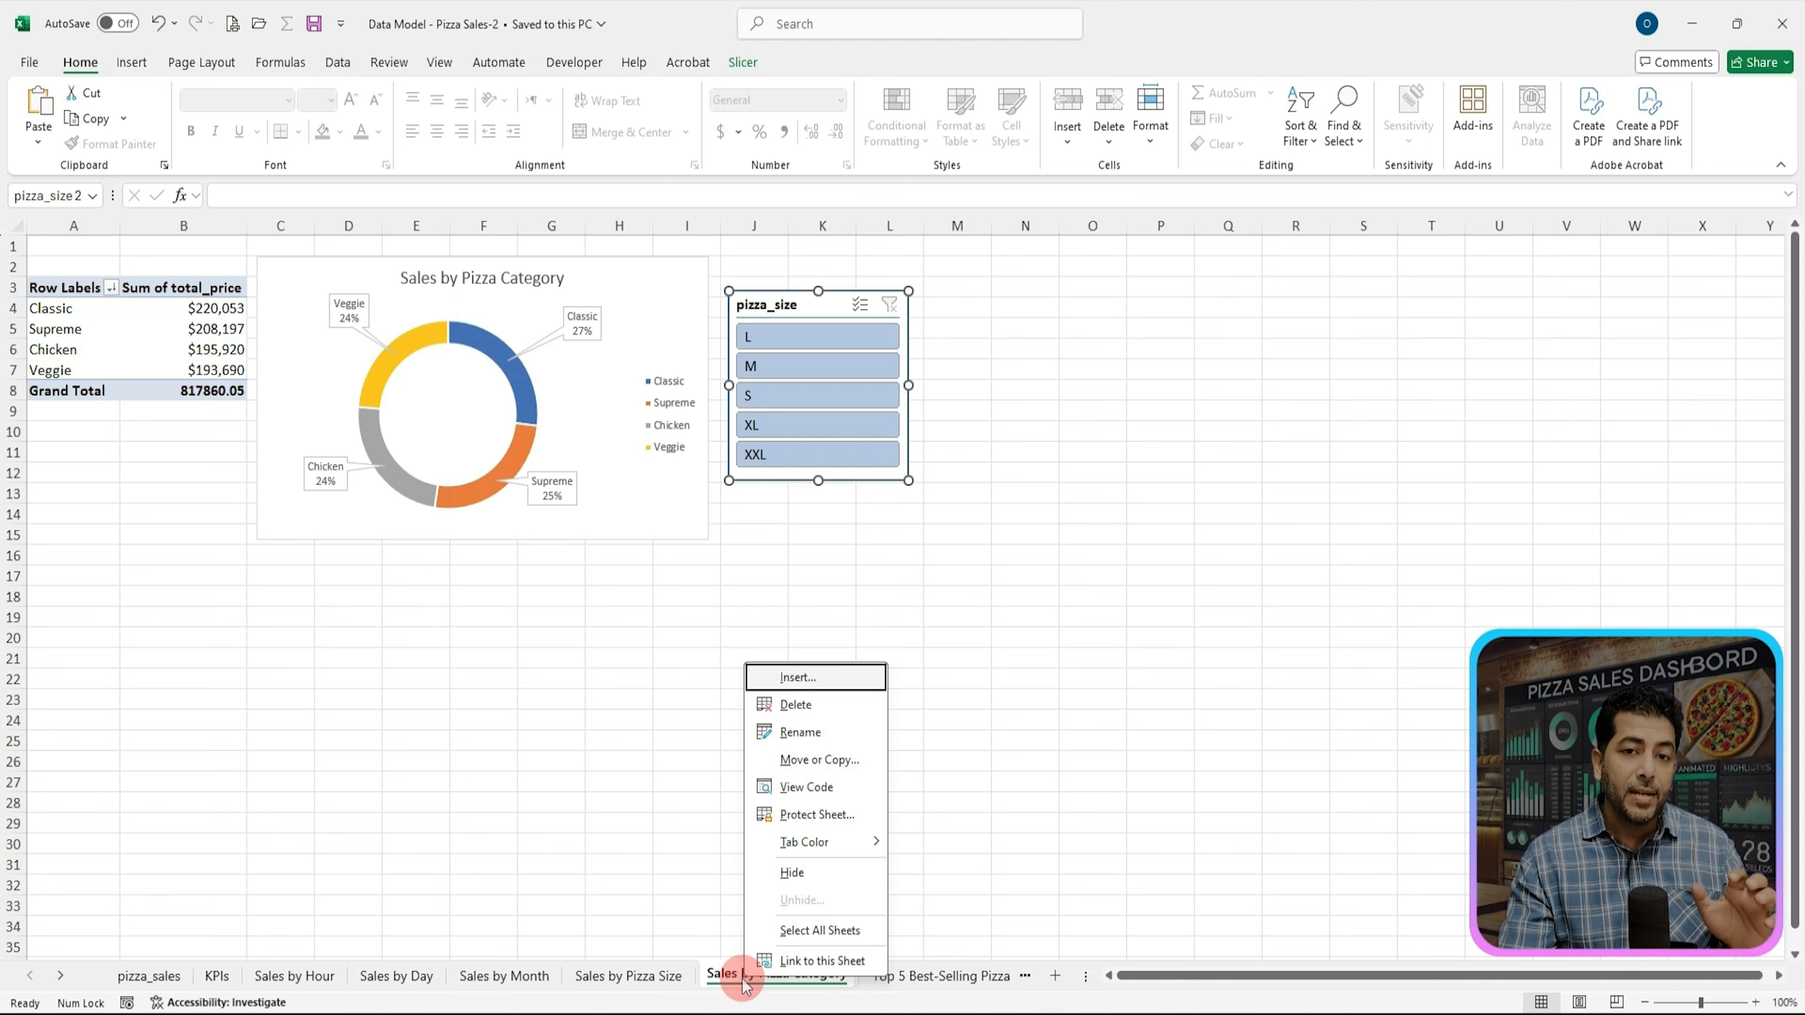
left_click(815, 680)
left_click(938, 830)
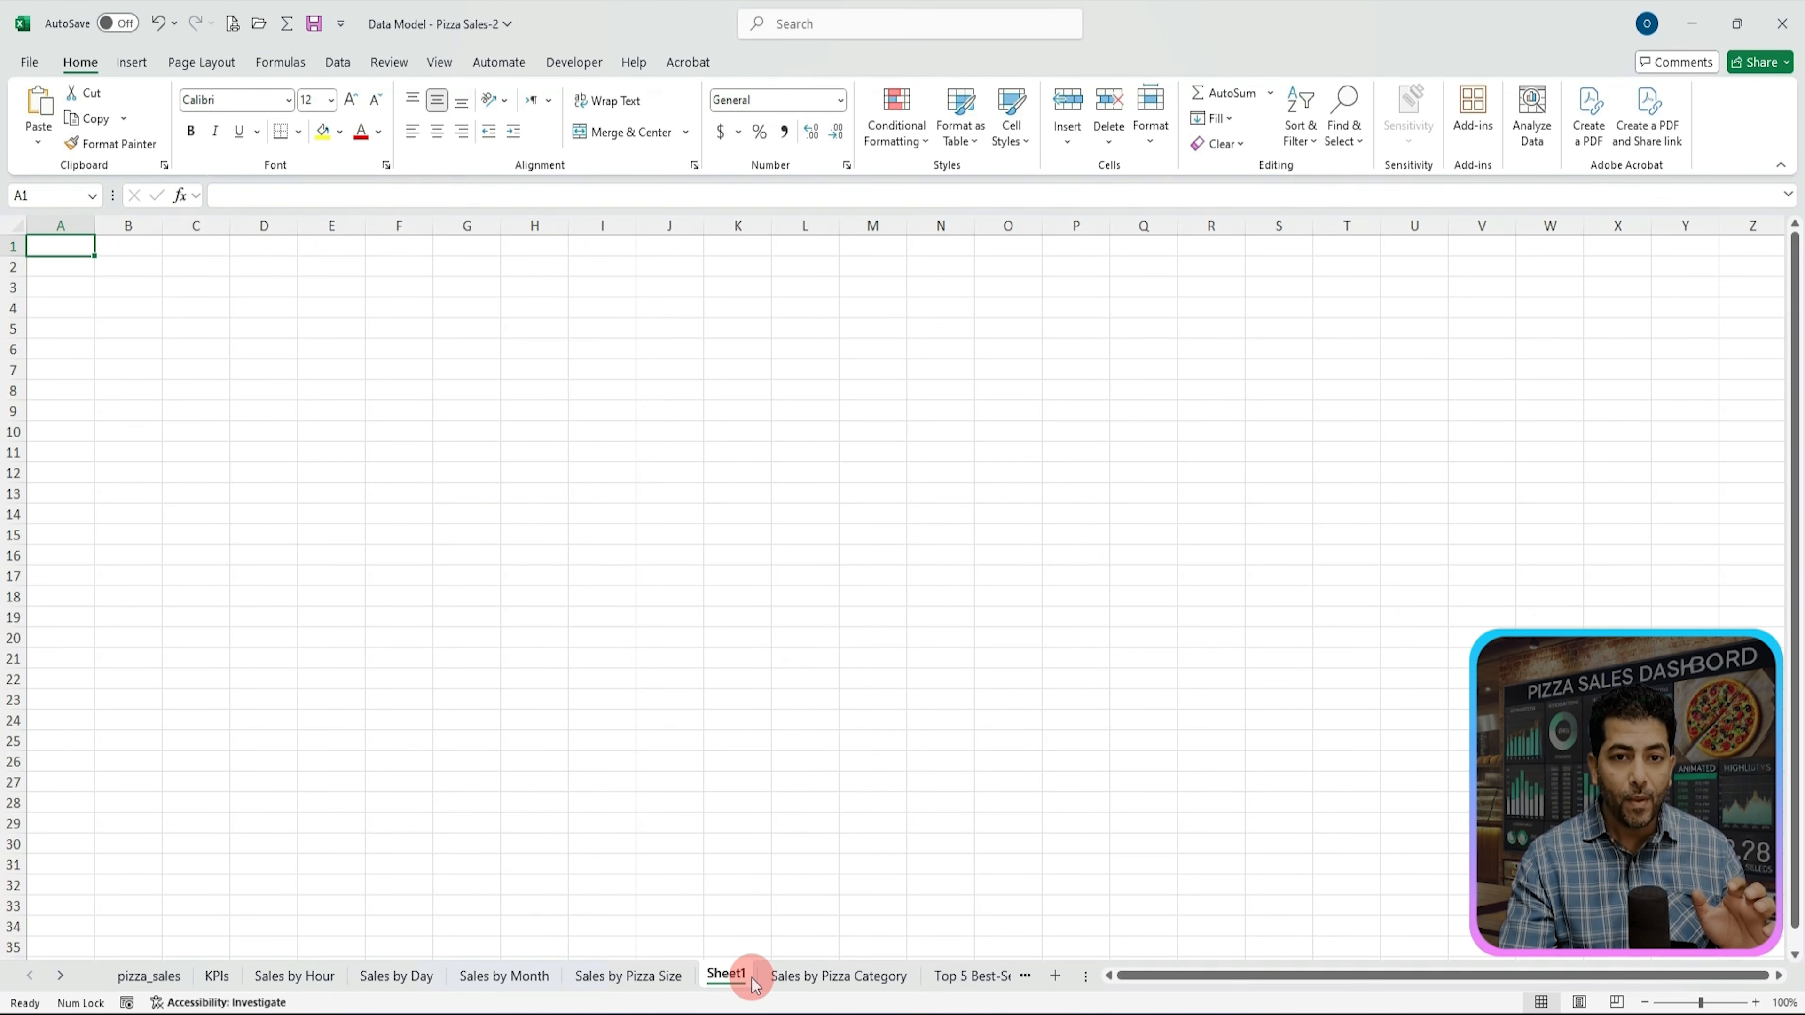
left_click_drag(753, 985, 734, 959)
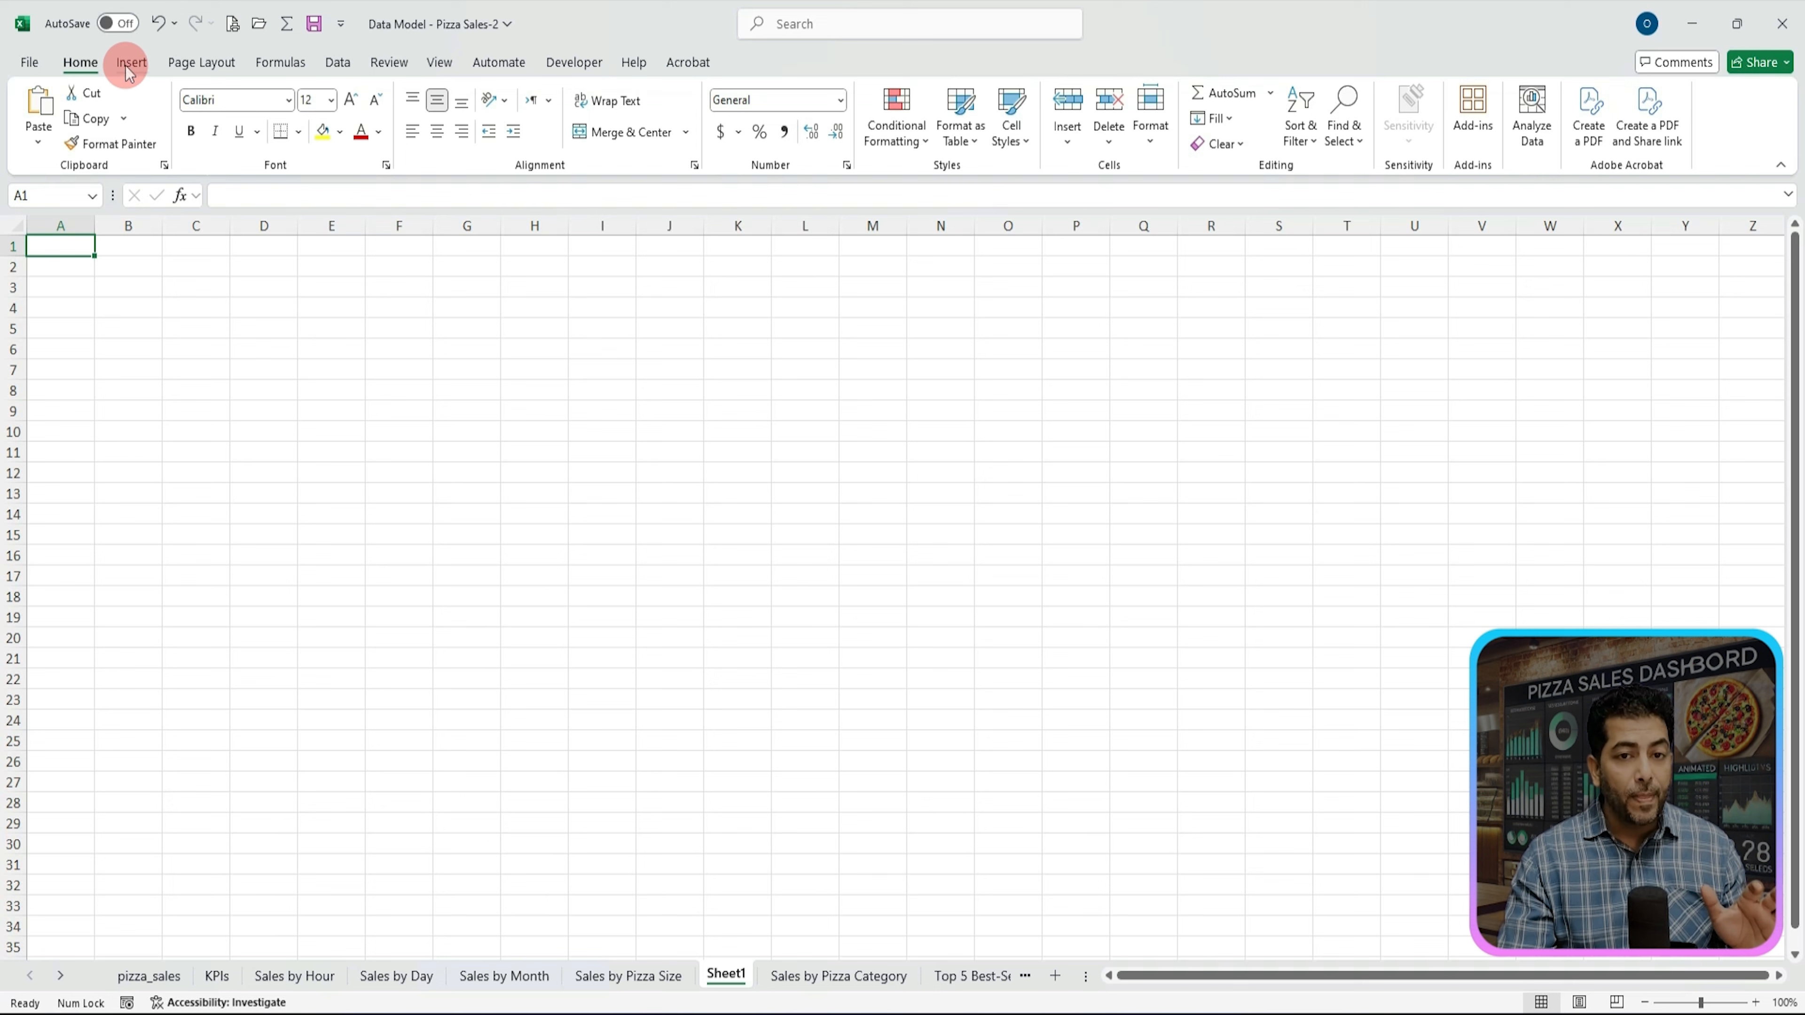
Step: Hide the gridlines on the new worksheet
left_click(440, 64)
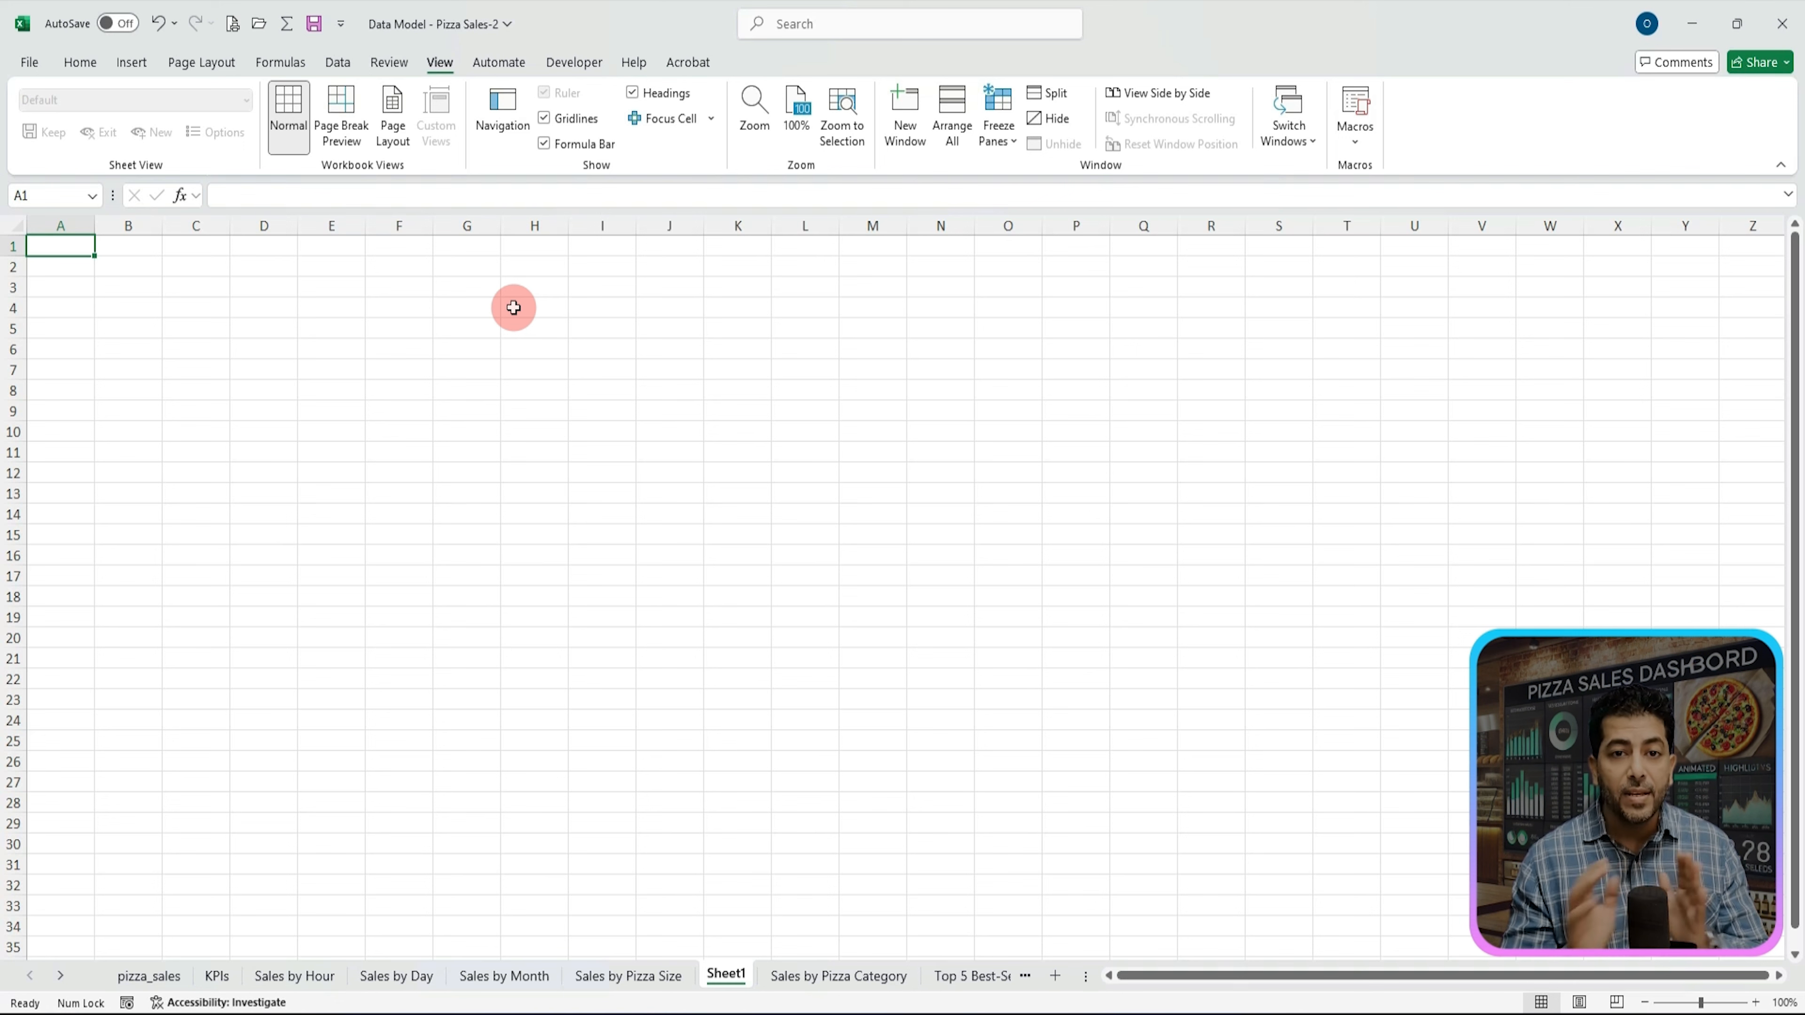
left_click(1549, 613)
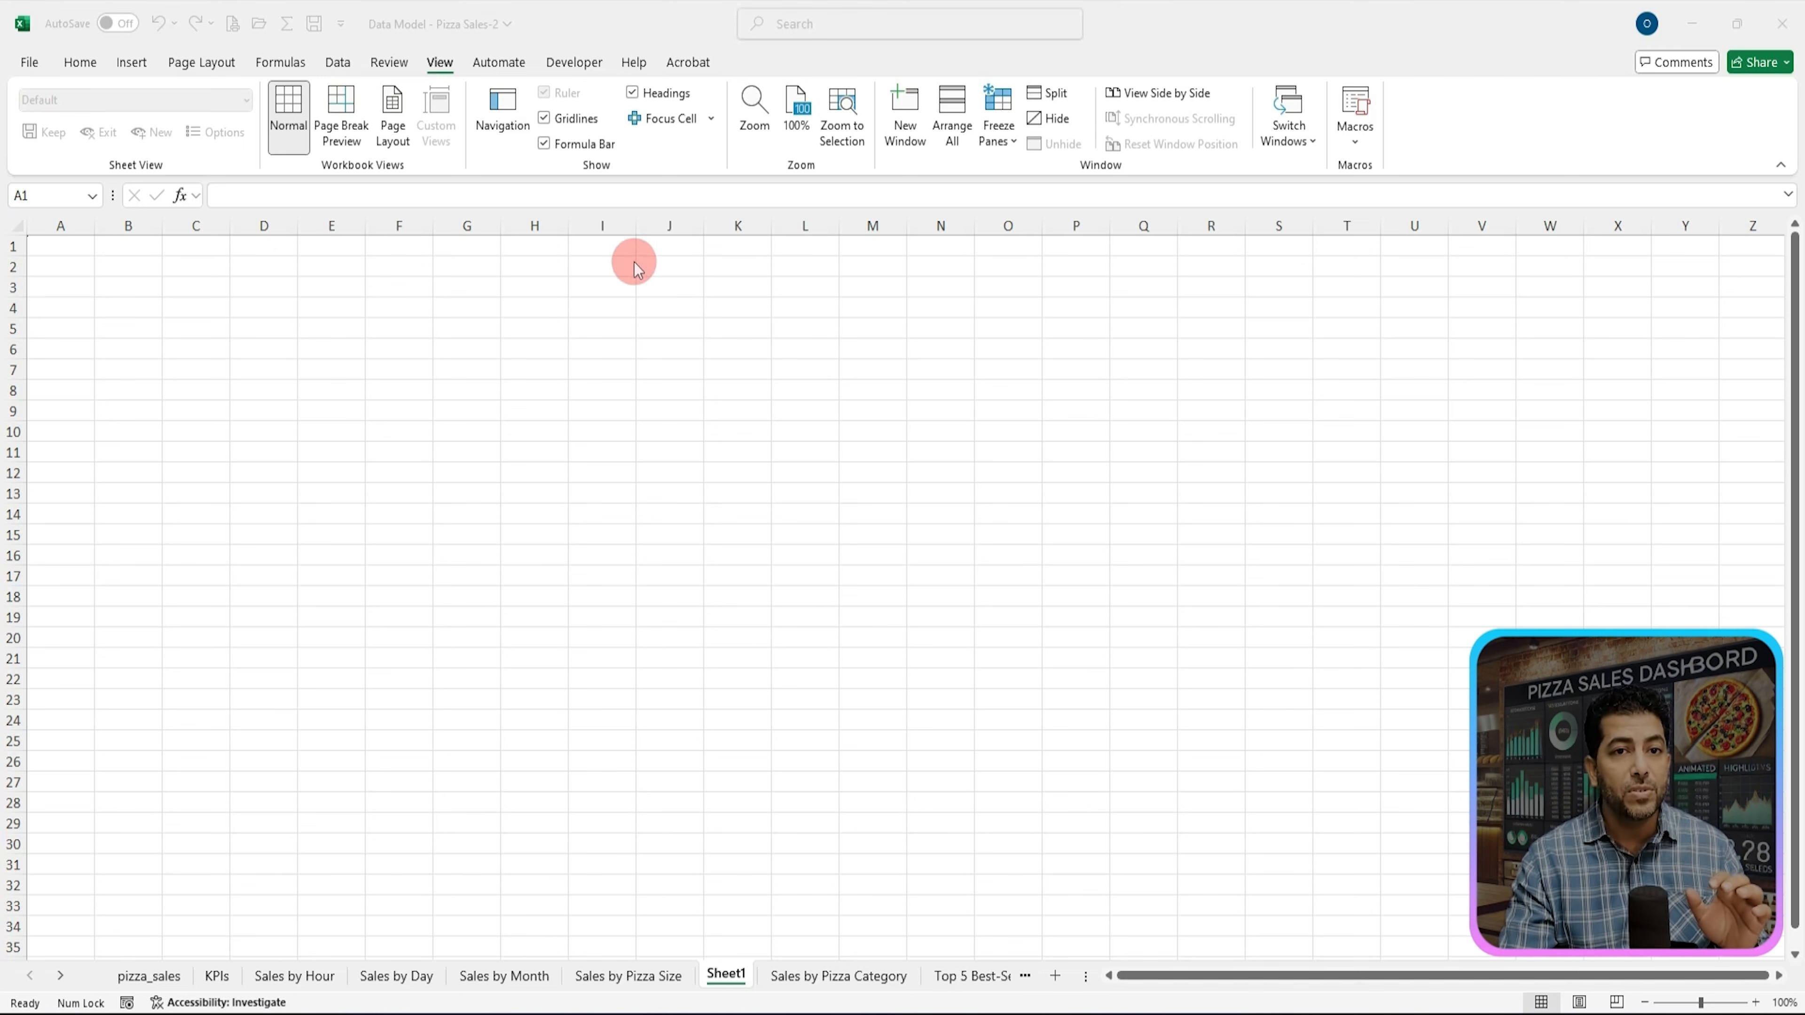
left_click(544, 119)
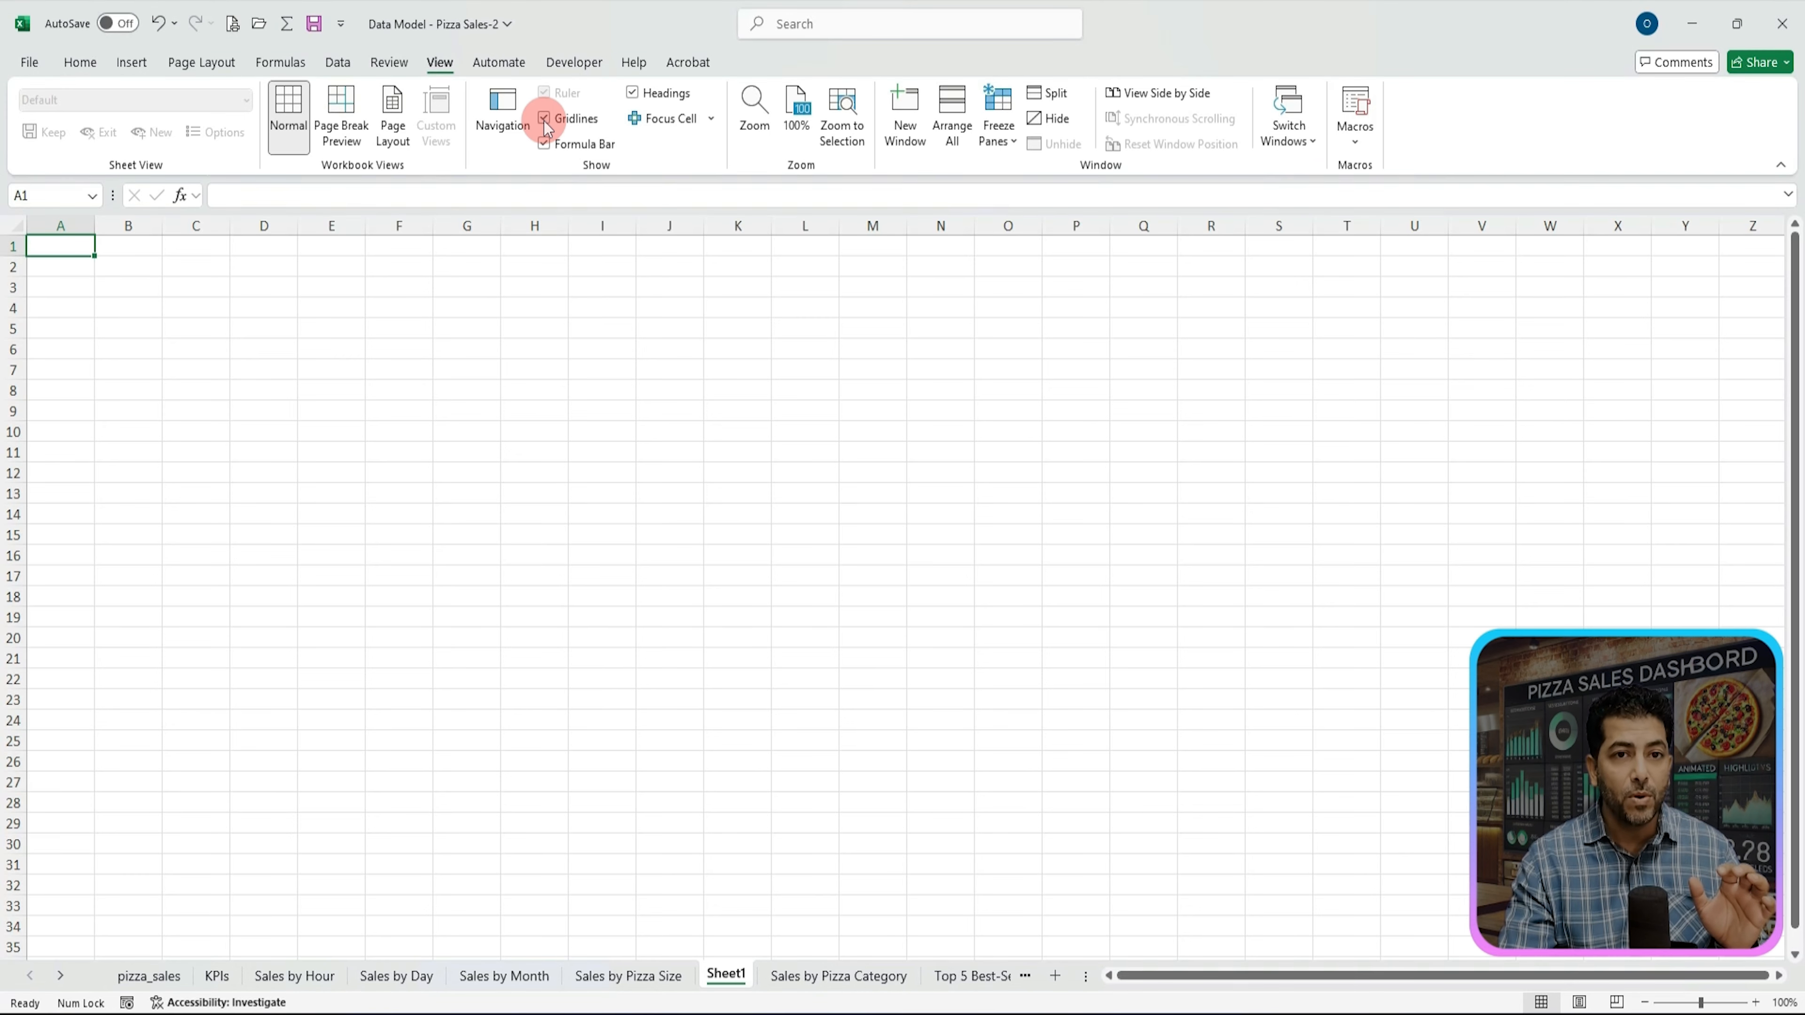
left_click(544, 119)
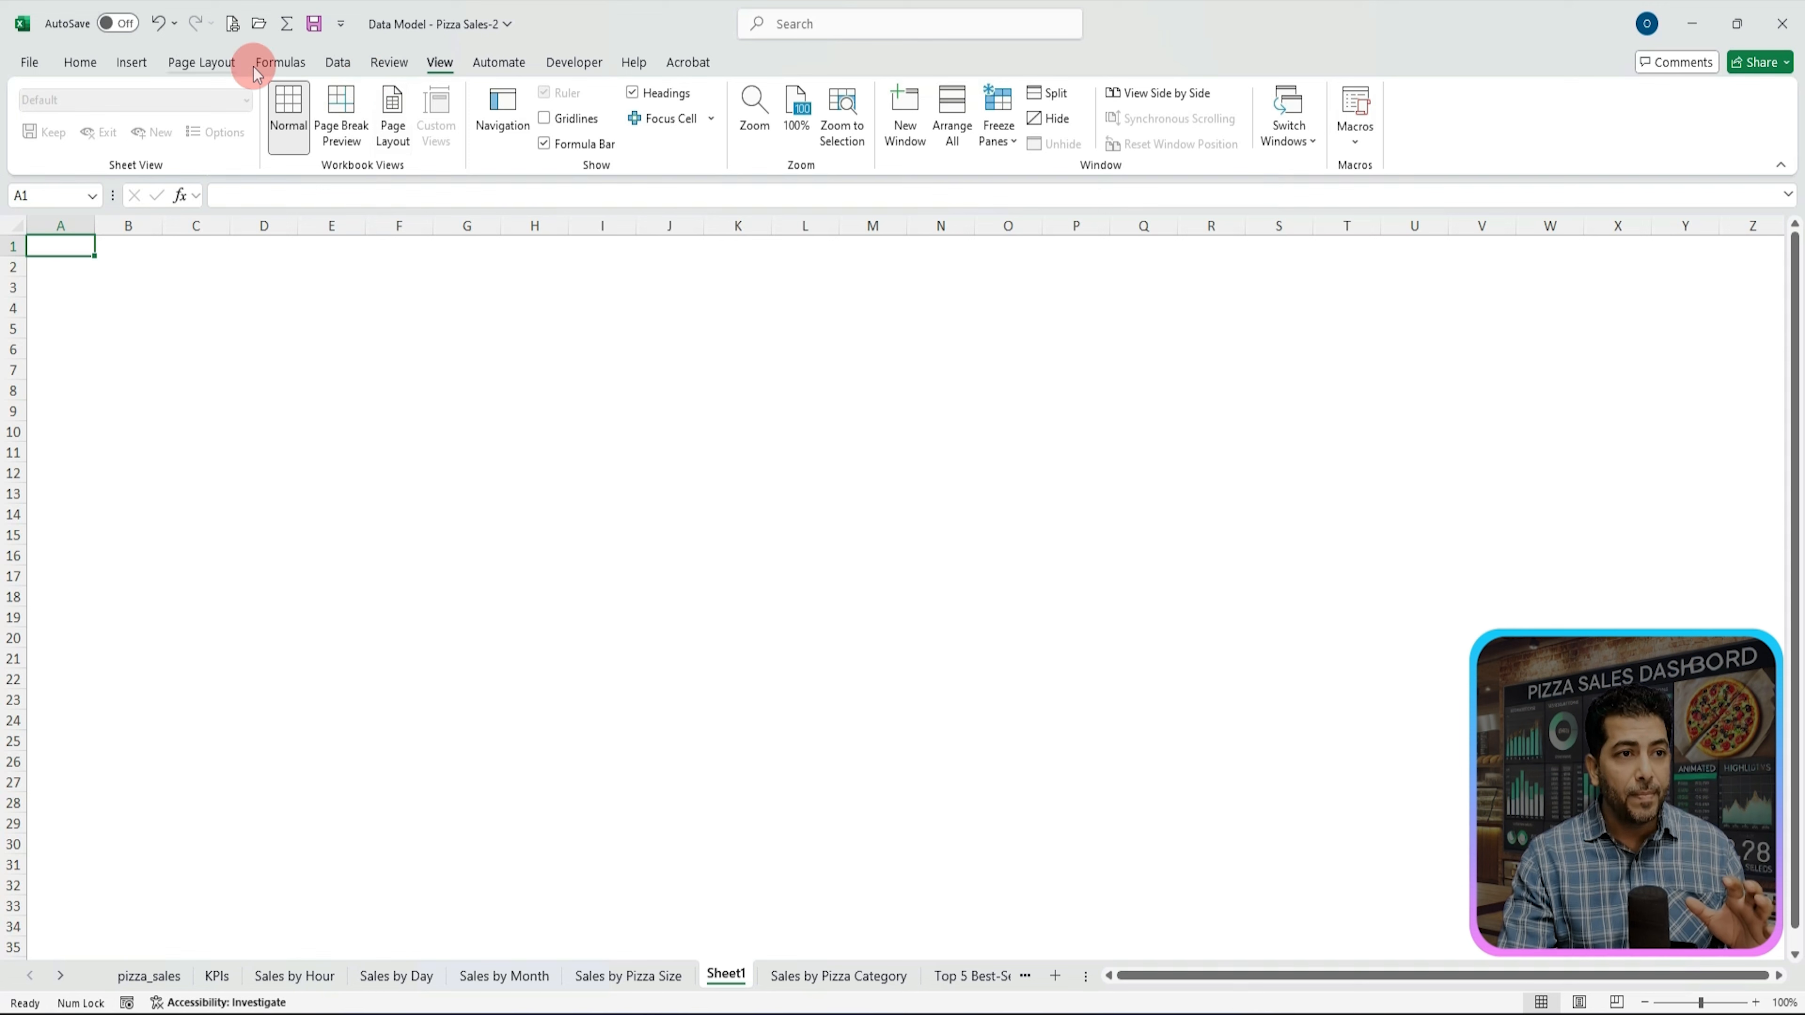
left_click(204, 63)
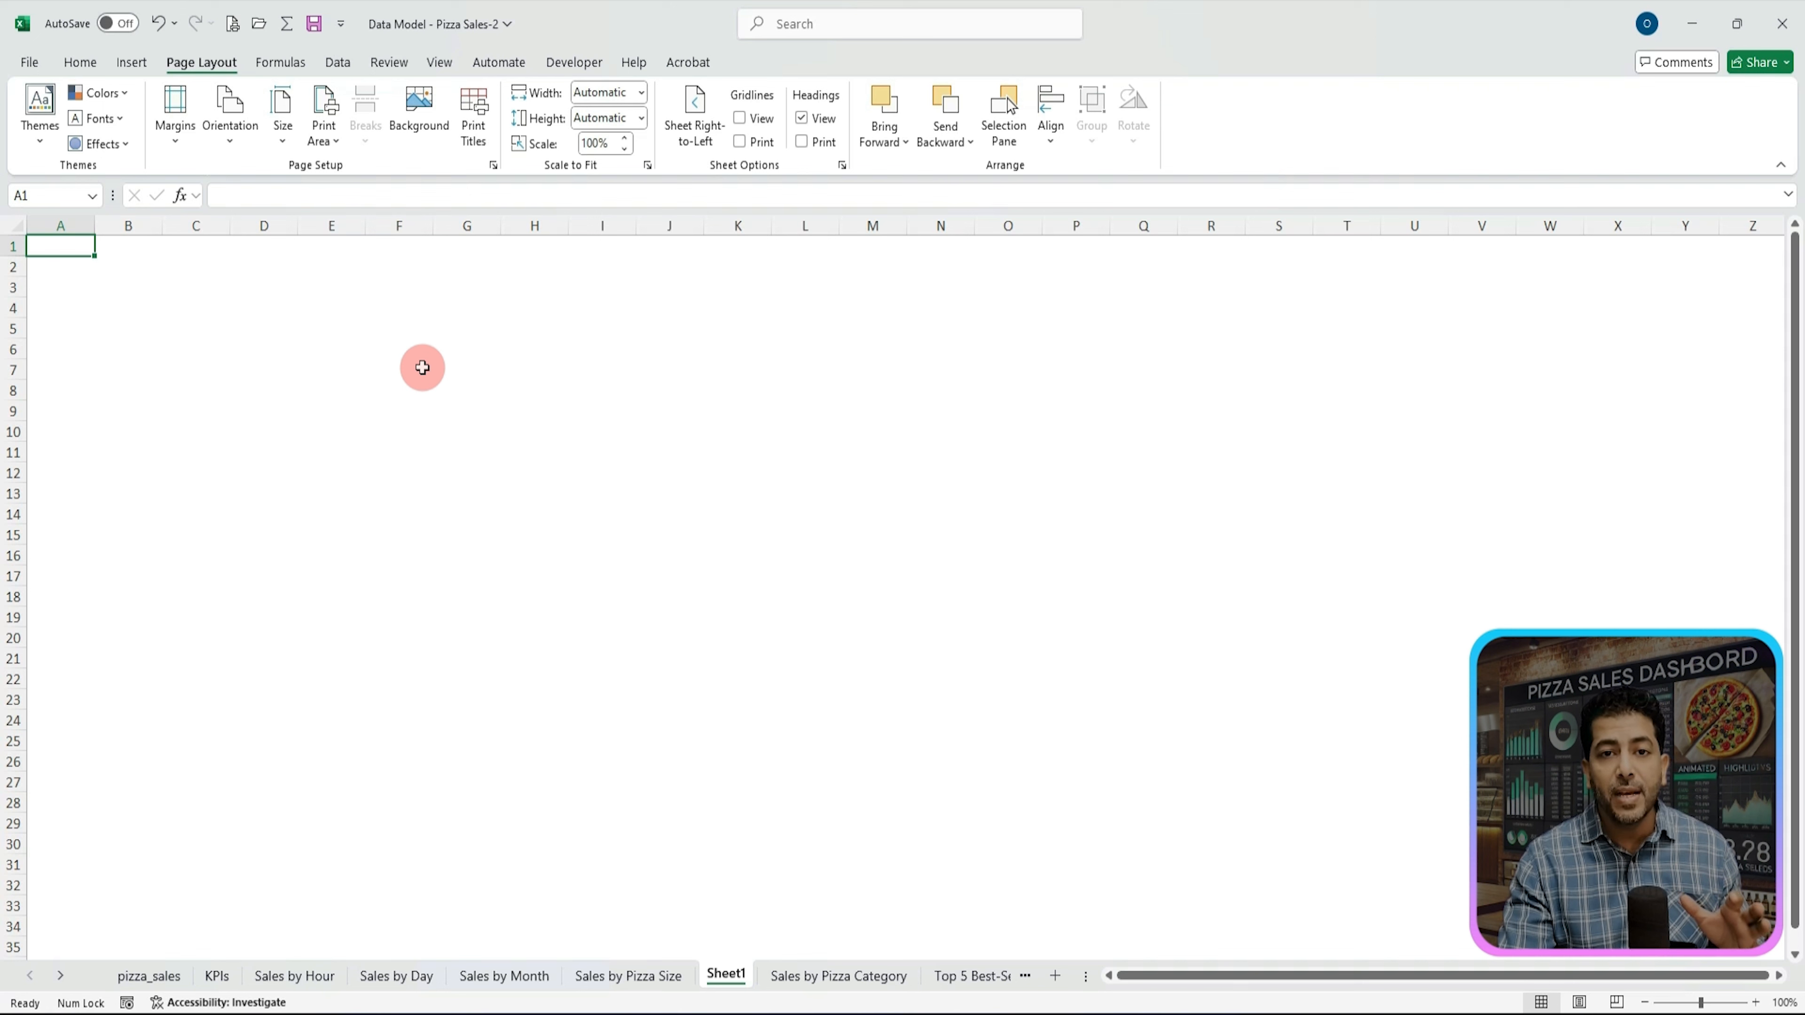
left_click(132, 64)
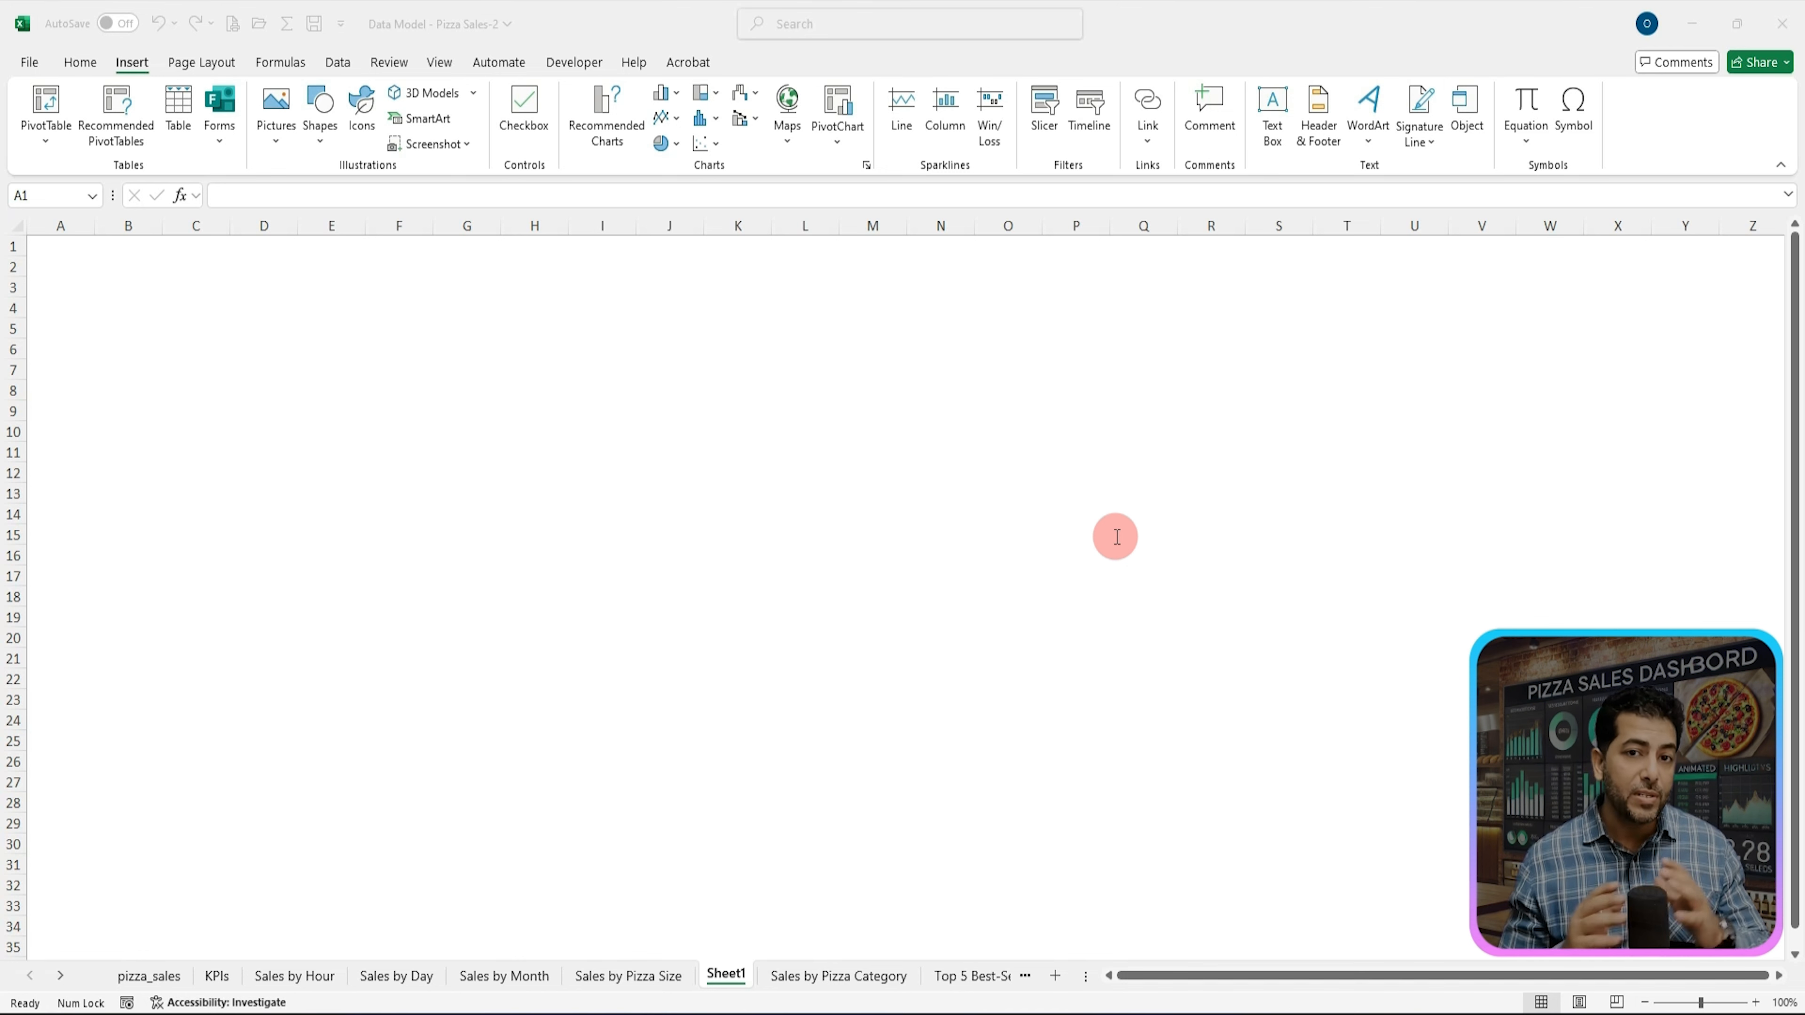
left_click(276, 139)
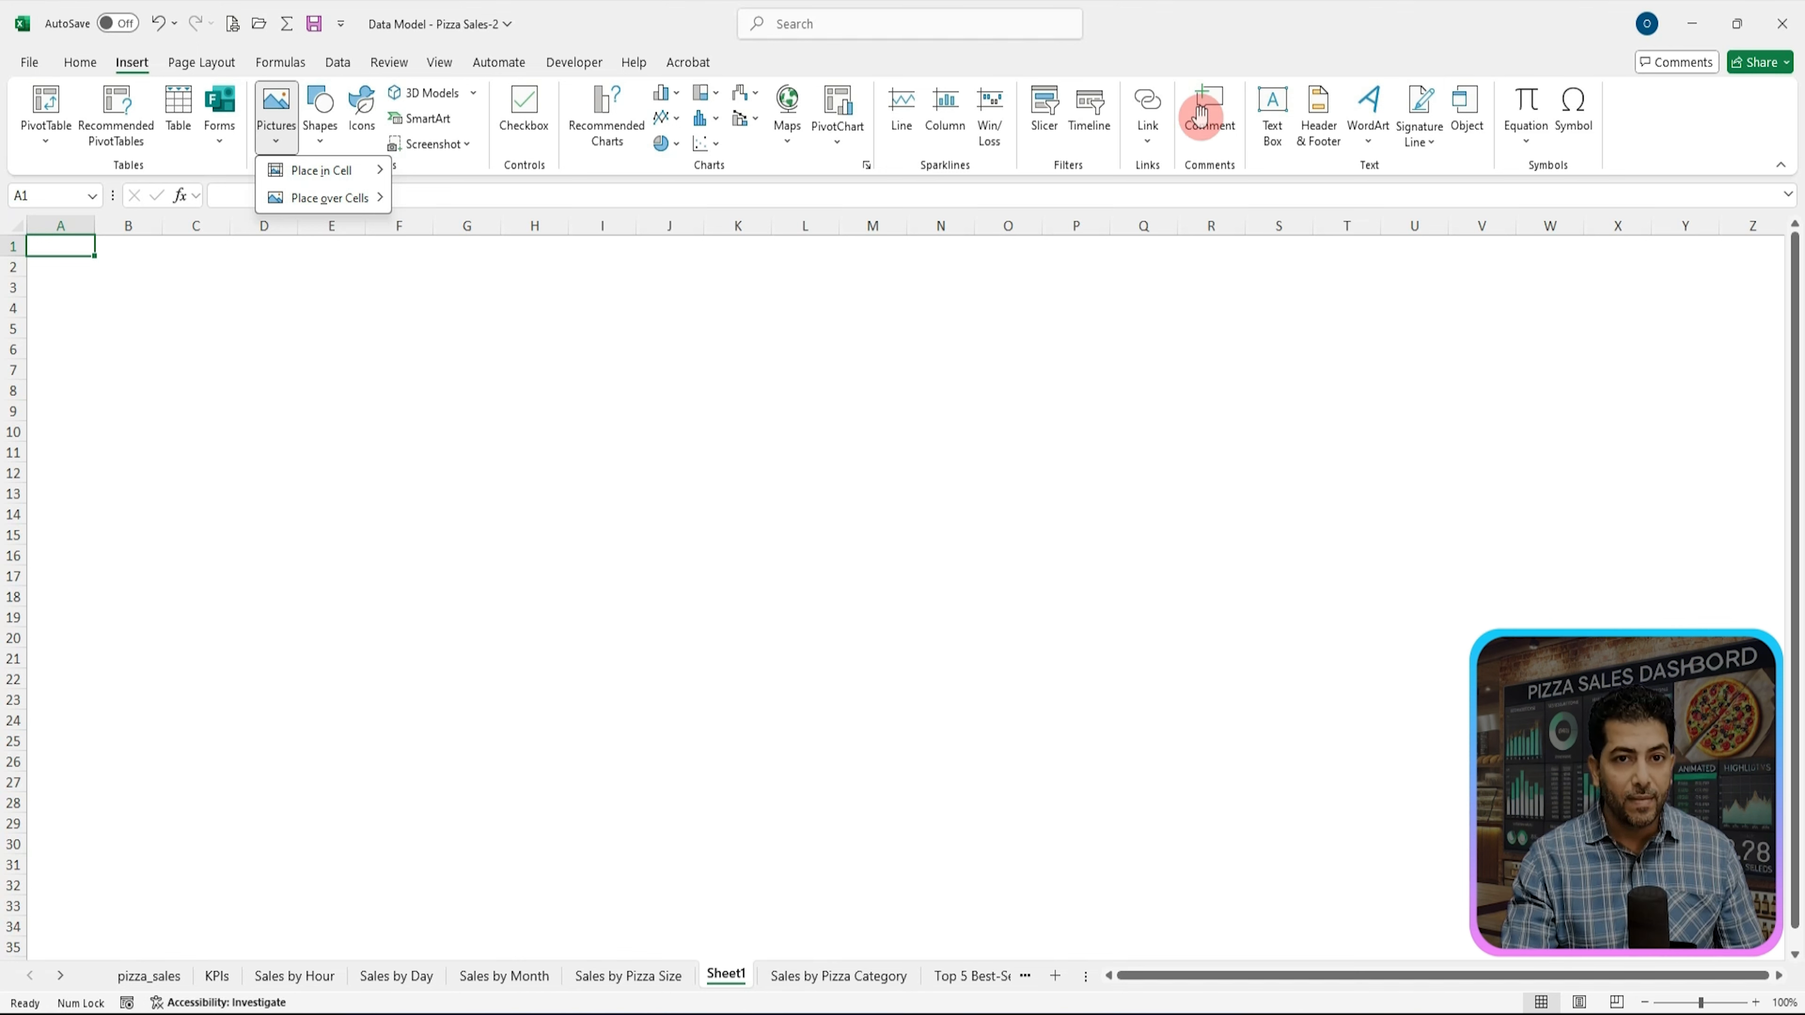
left_click(1005, 121)
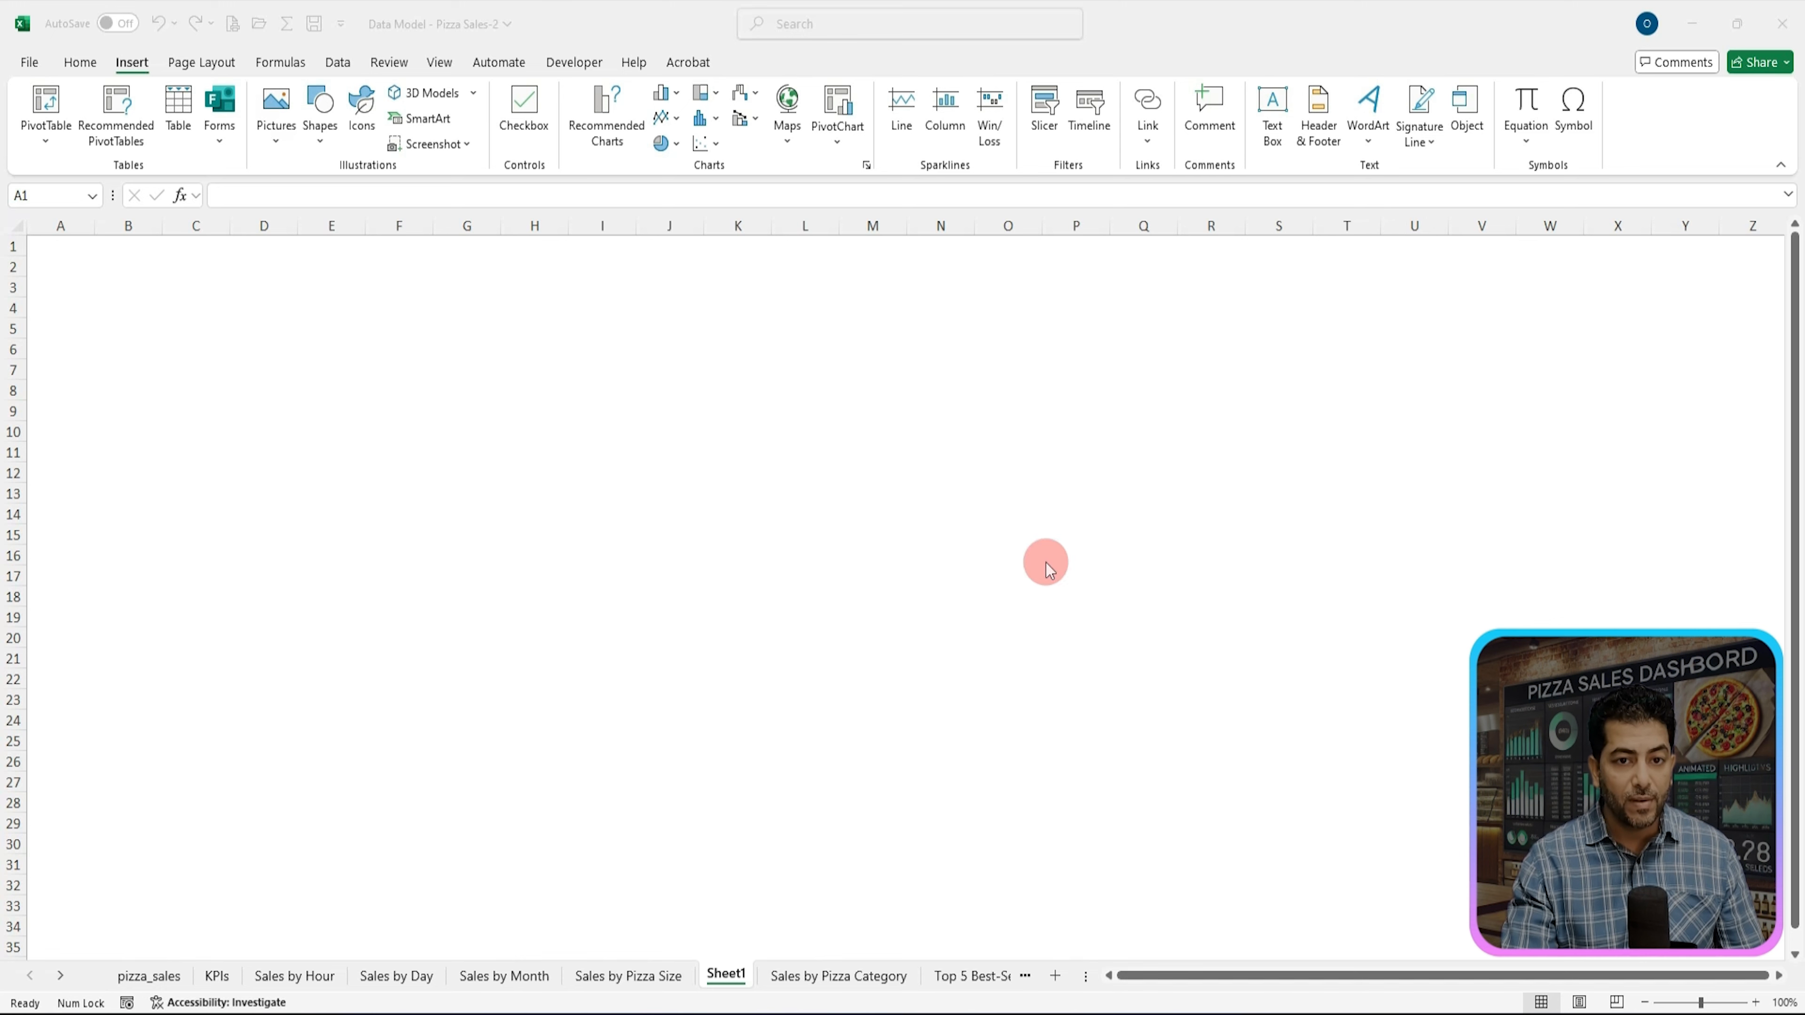
Step: Open the finished Dashboard sheet and inspect the formula behind the Total Sales value
left_click(61, 978)
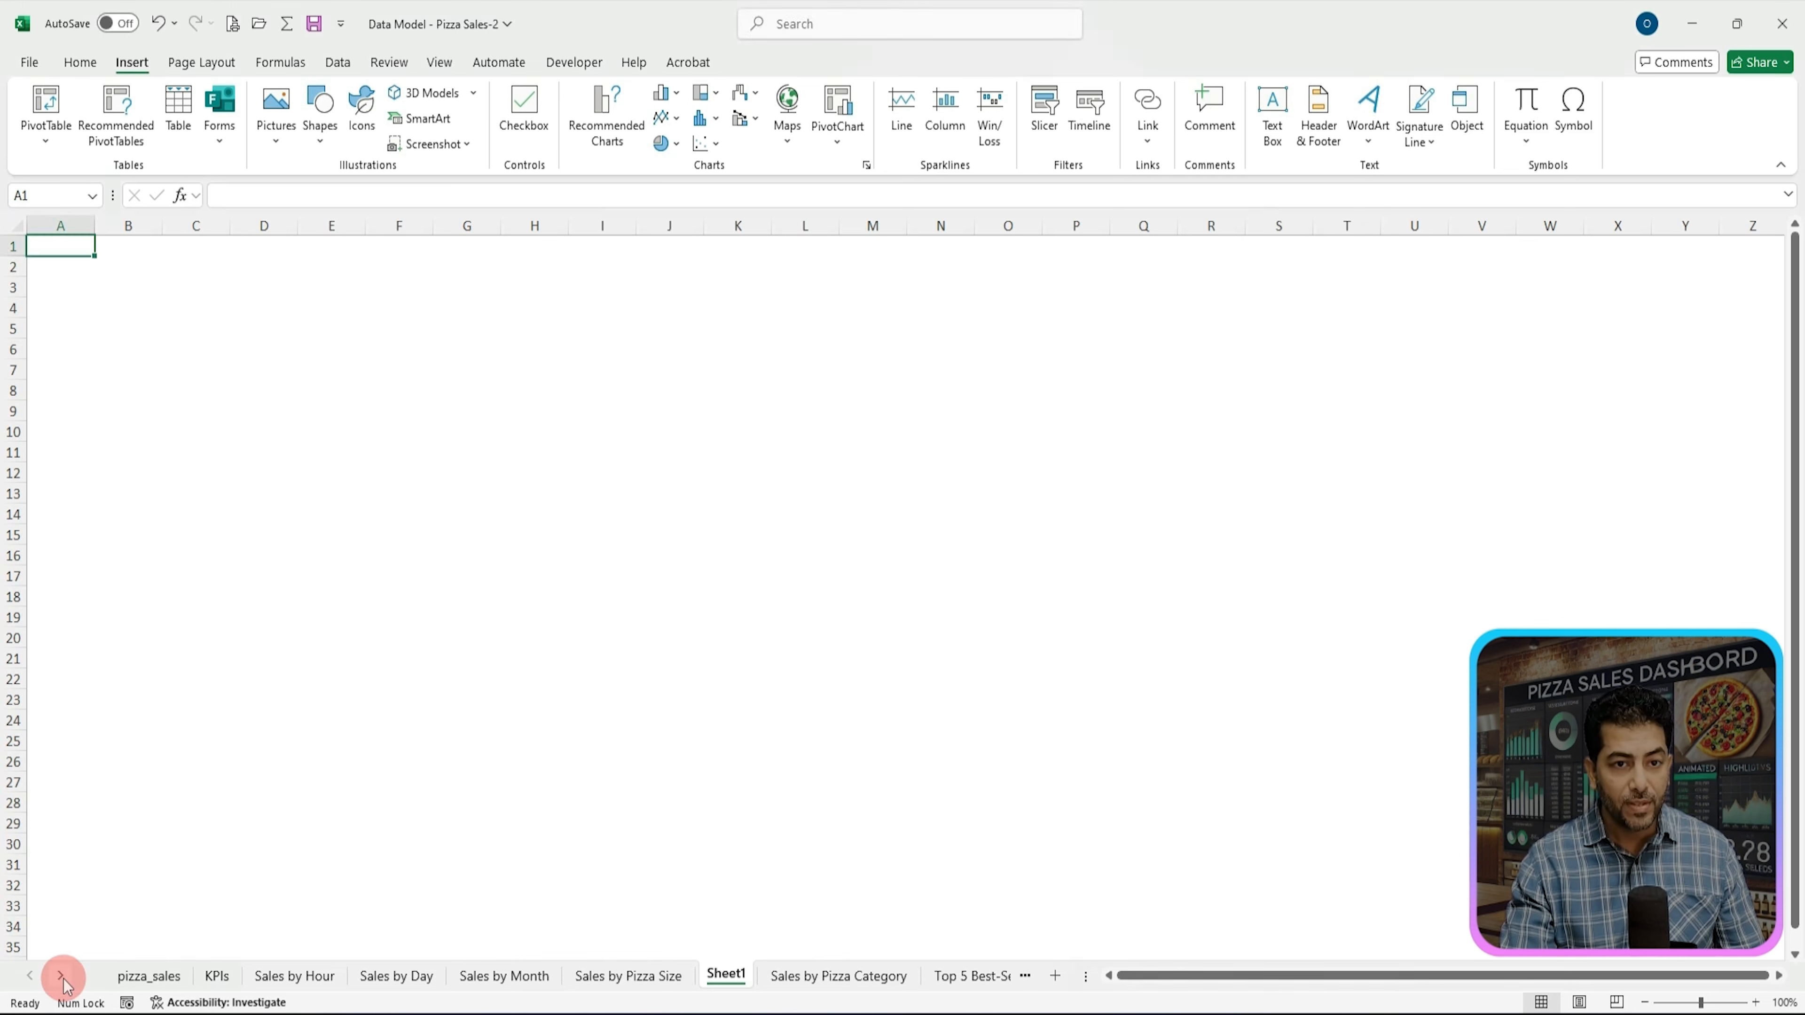
left_click(61, 977)
left_click(61, 977)
left_click(61, 977)
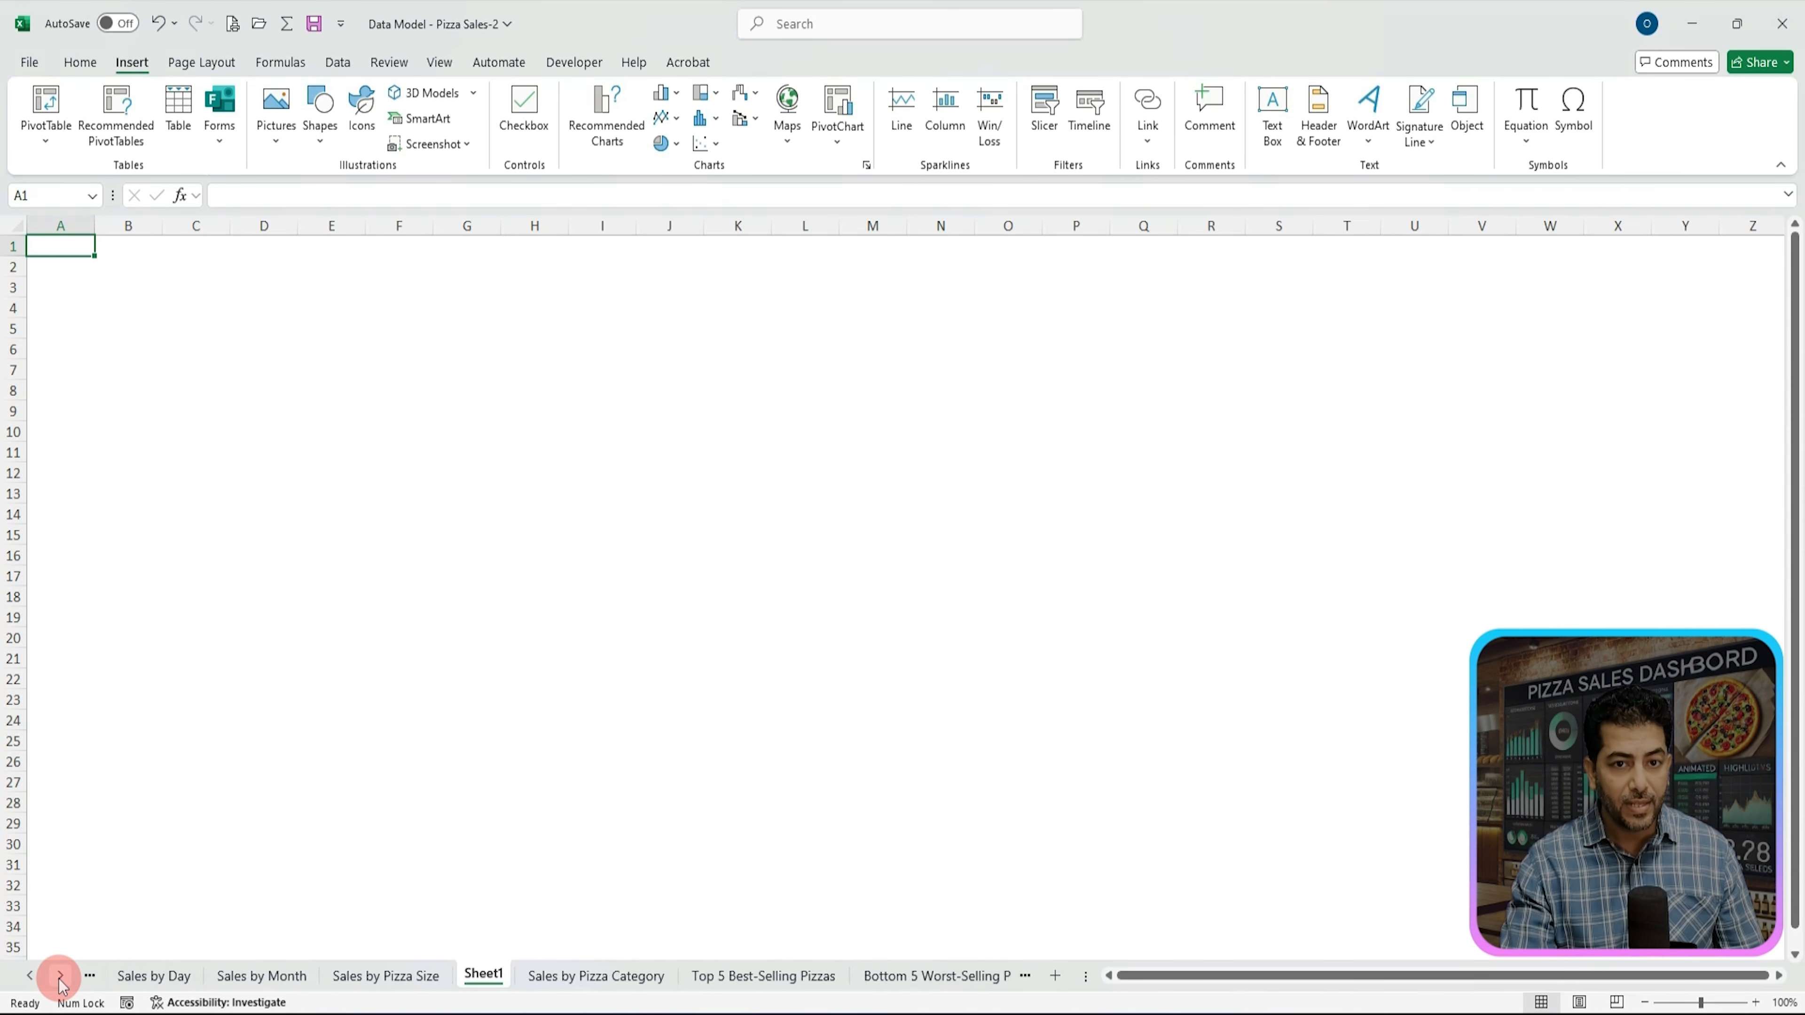
left_click(61, 977)
left_click(61, 977)
left_click(62, 979)
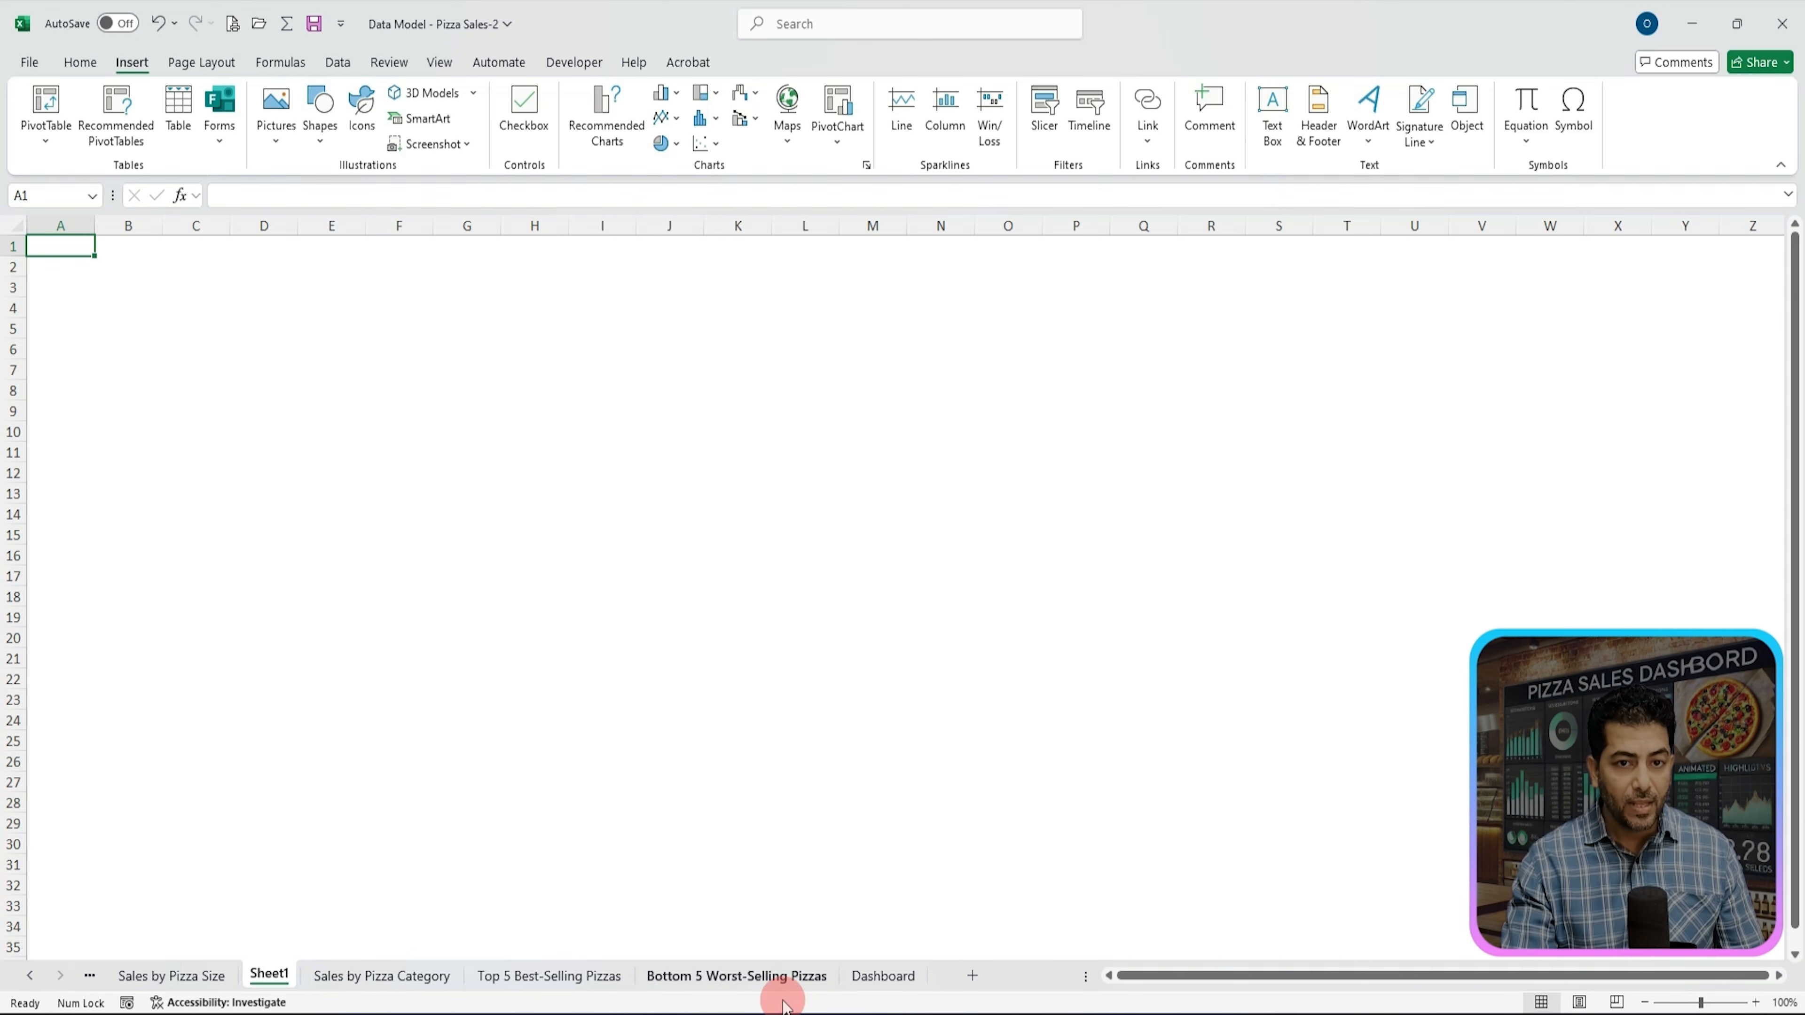
left_click(885, 976)
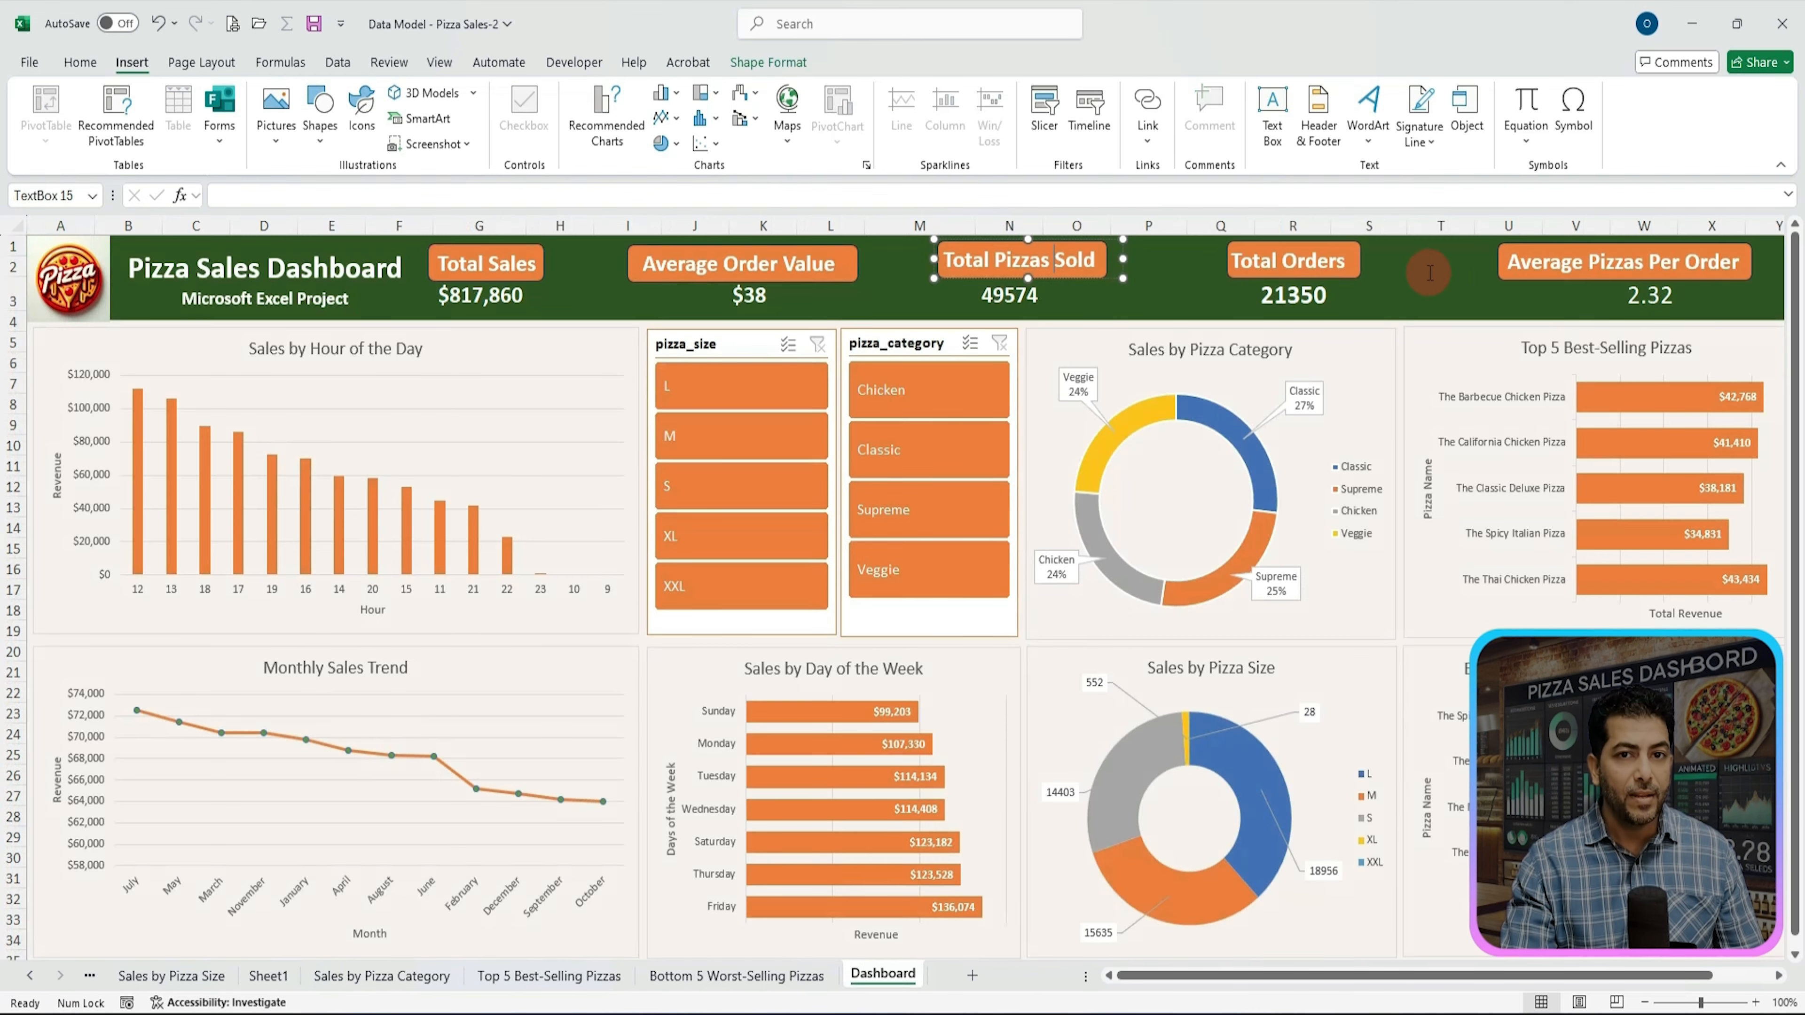
left_click(1476, 223)
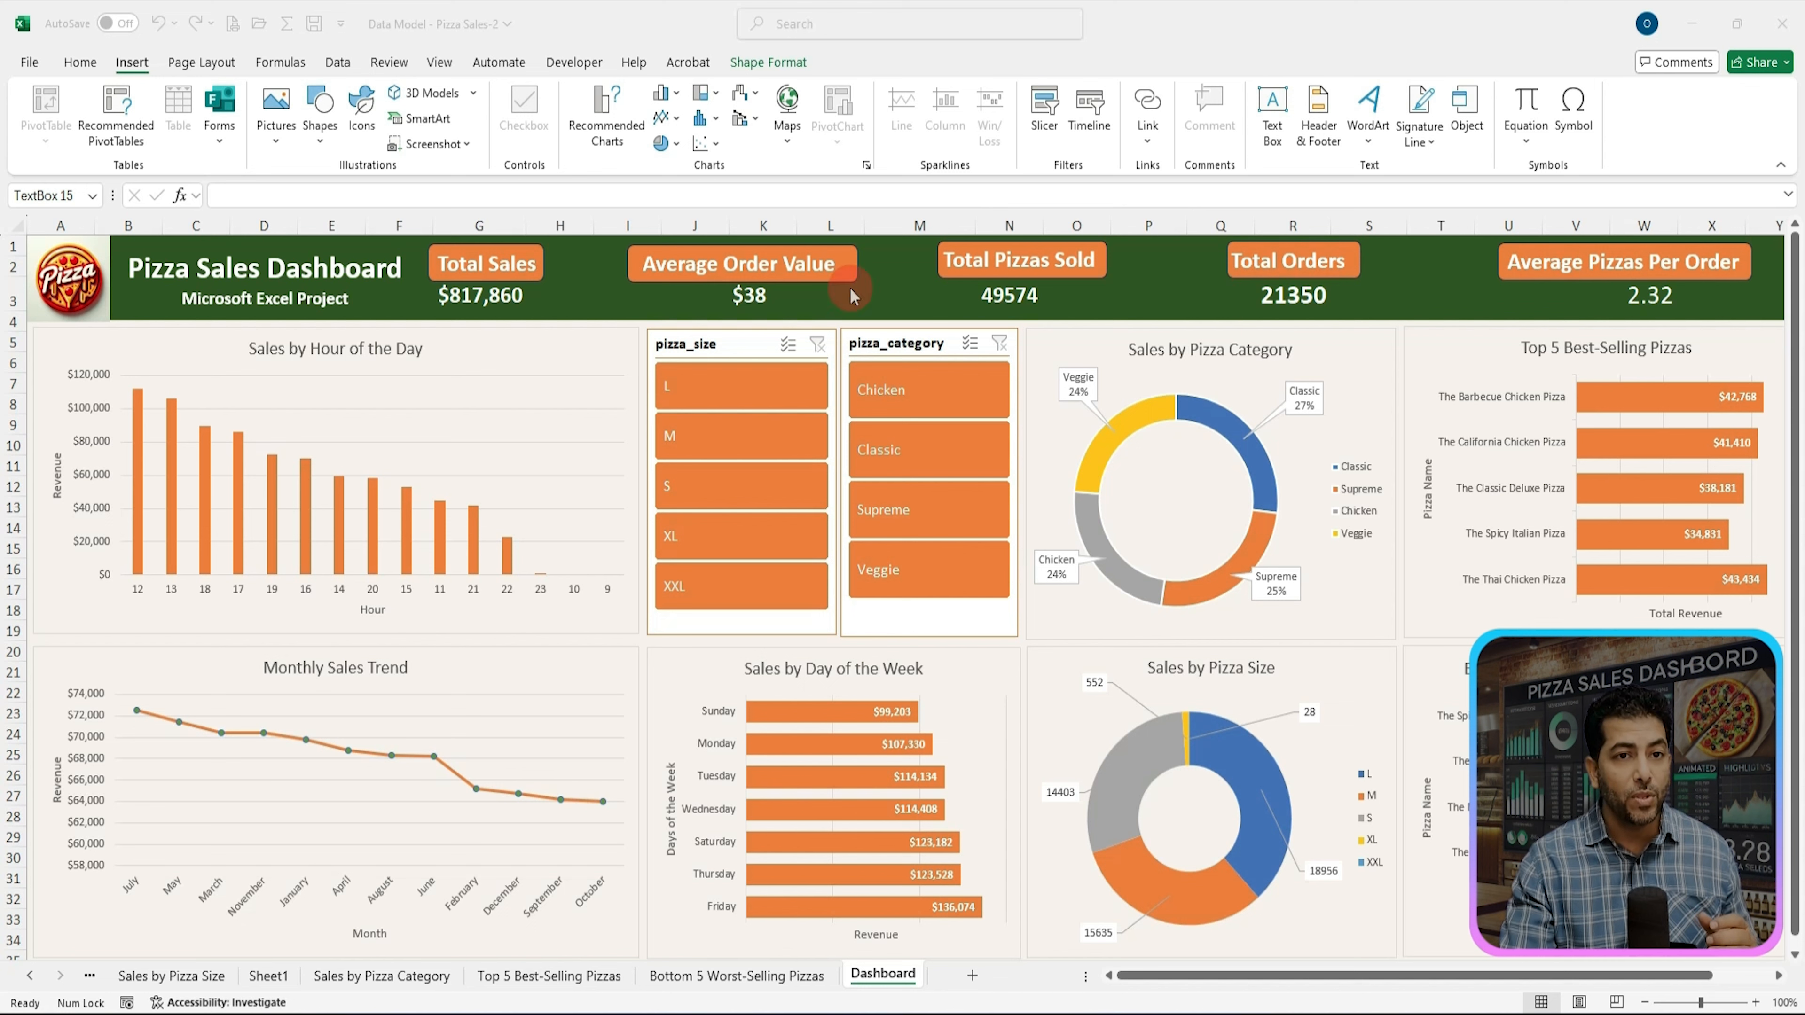
left_click(479, 295)
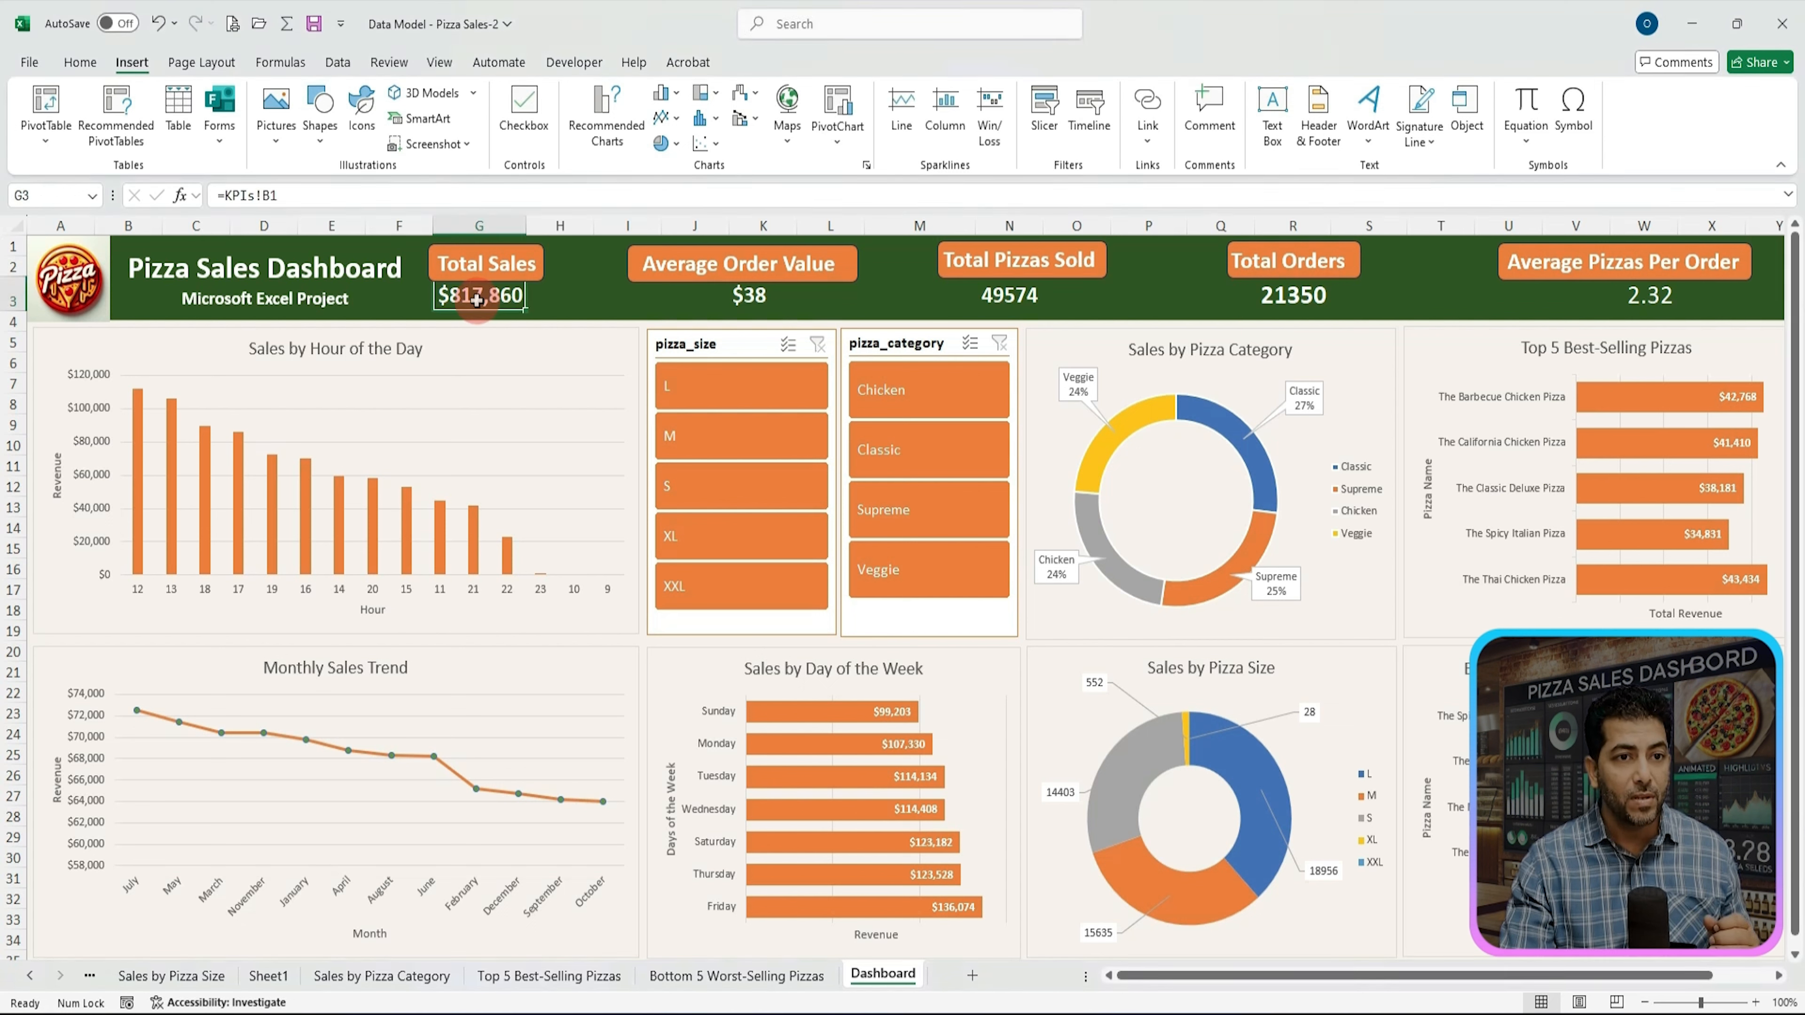
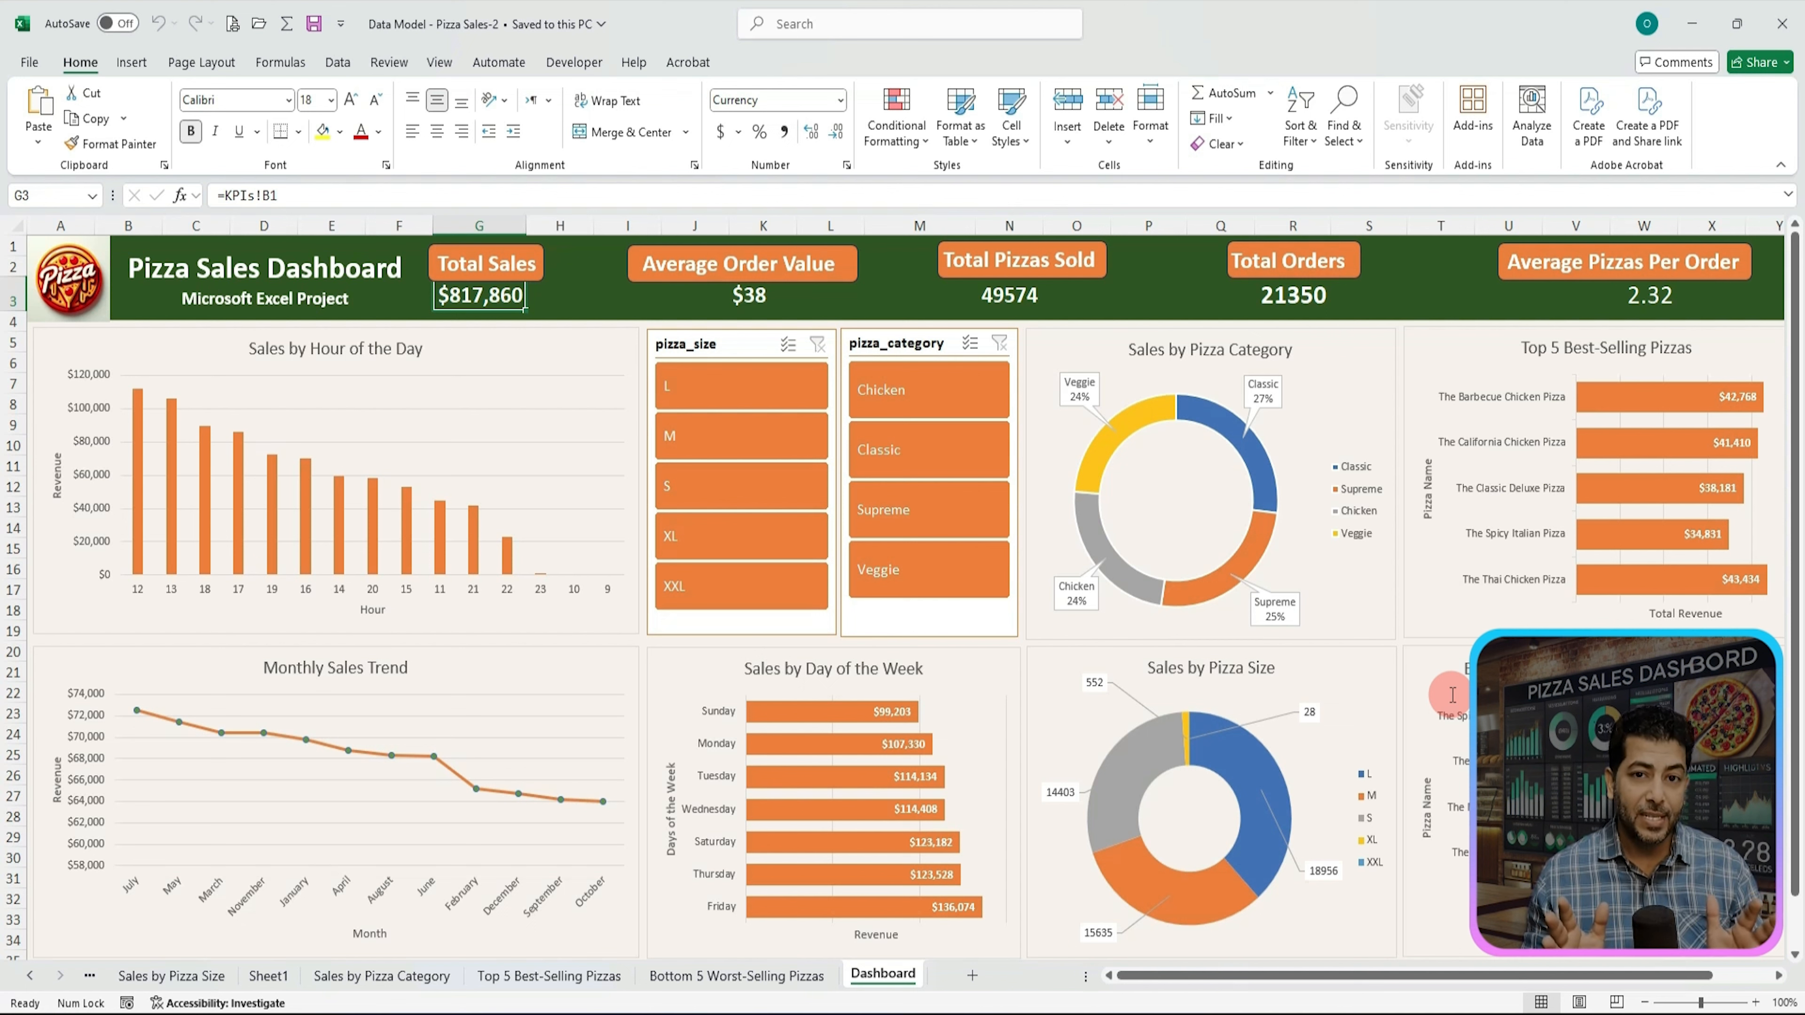
Step: Test the pizza_size slicer by filtering the dashboard to size L, then clear the slicer filter
left_click(1282, 637)
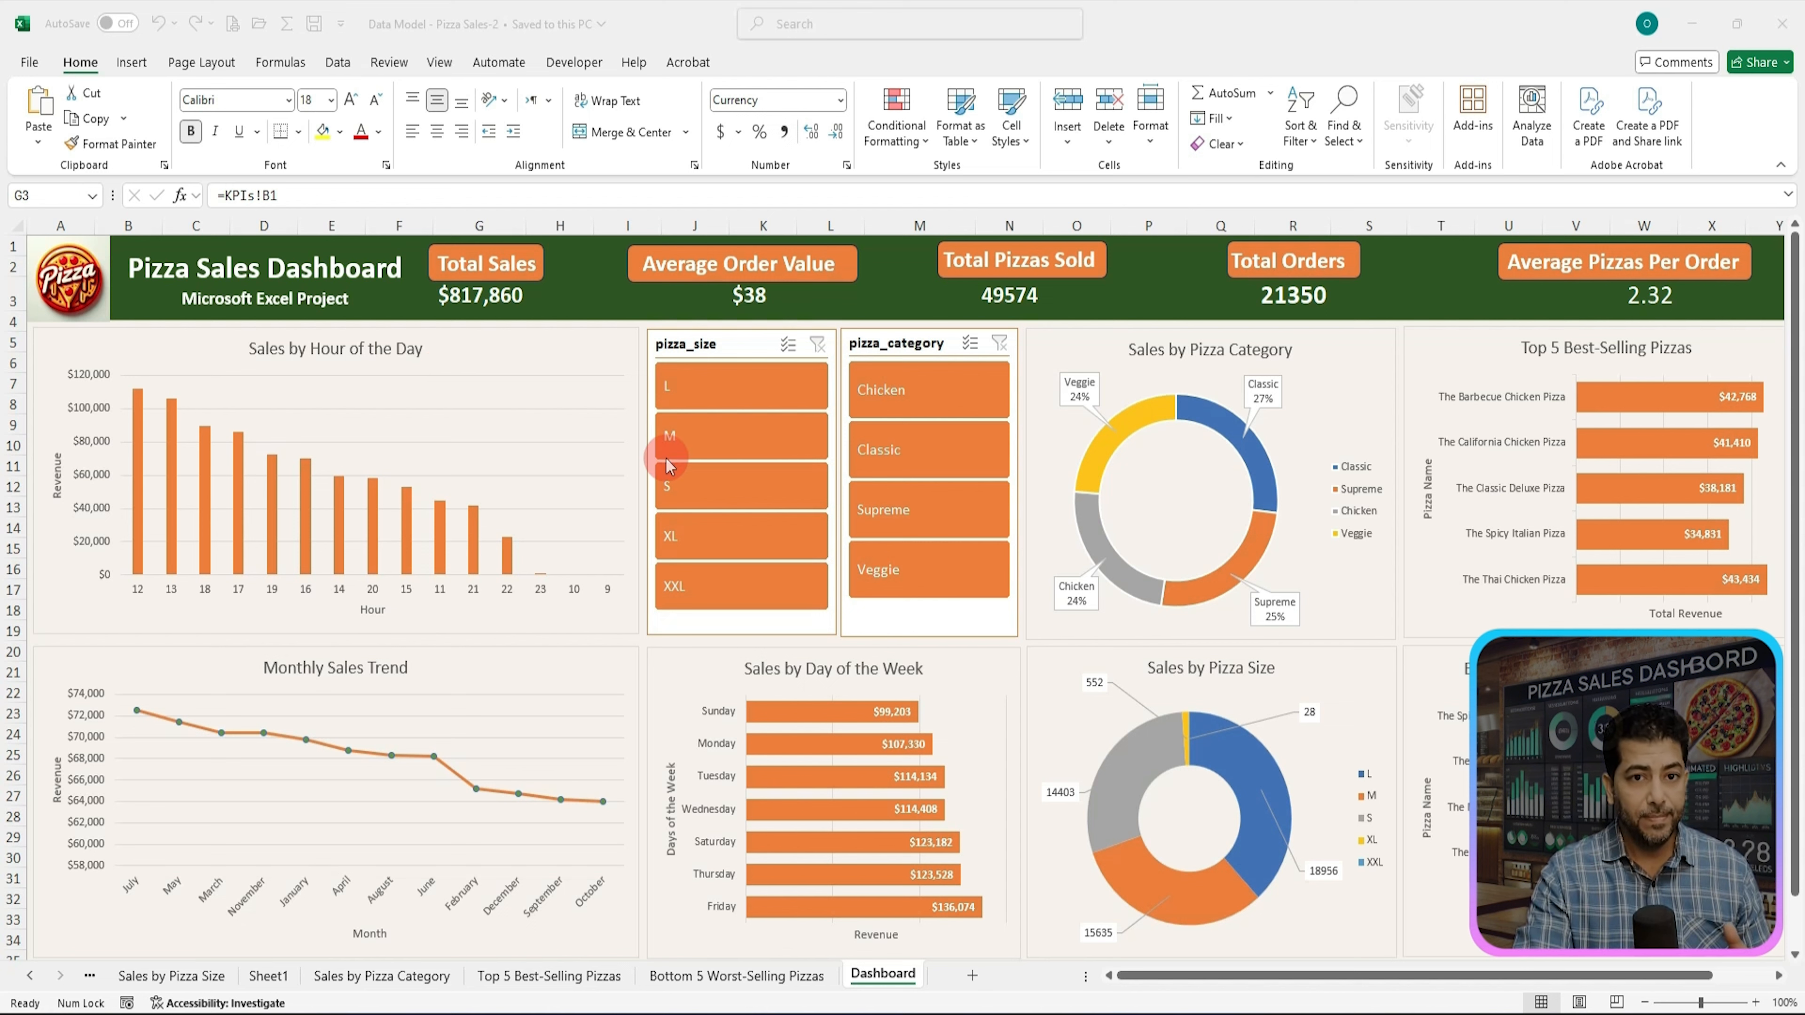
left_click(743, 394)
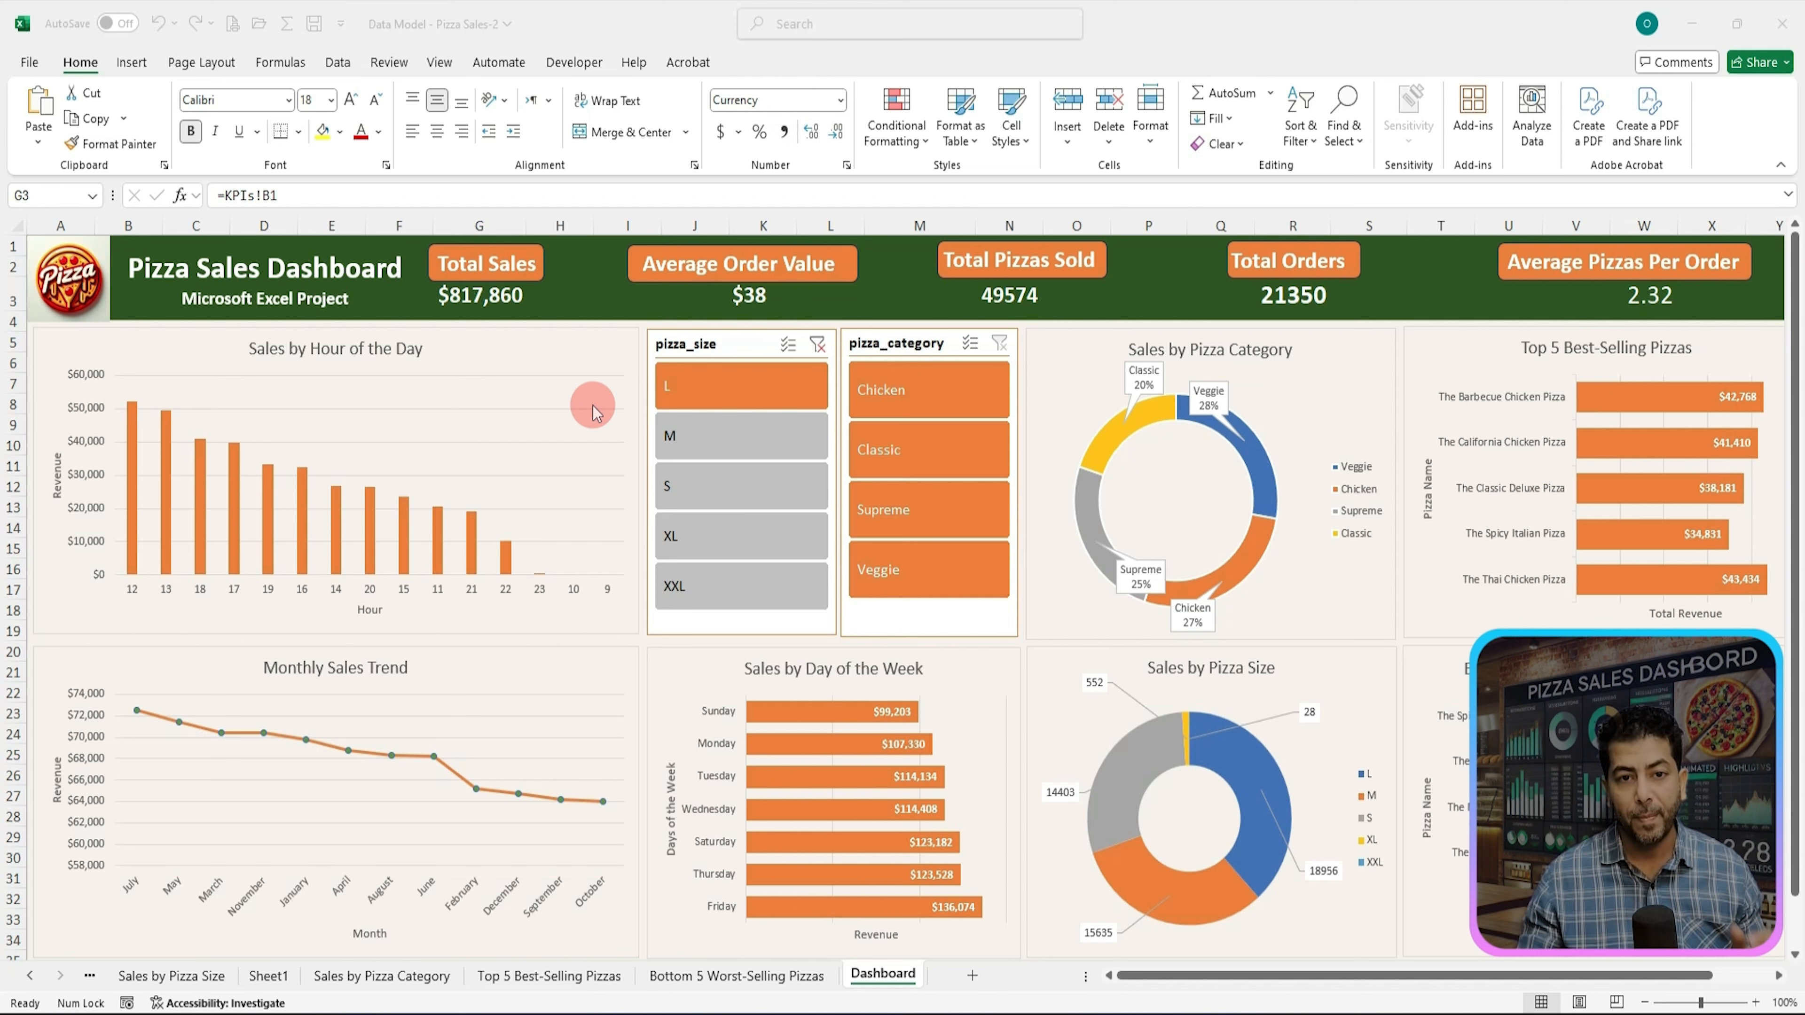
left_click(816, 350)
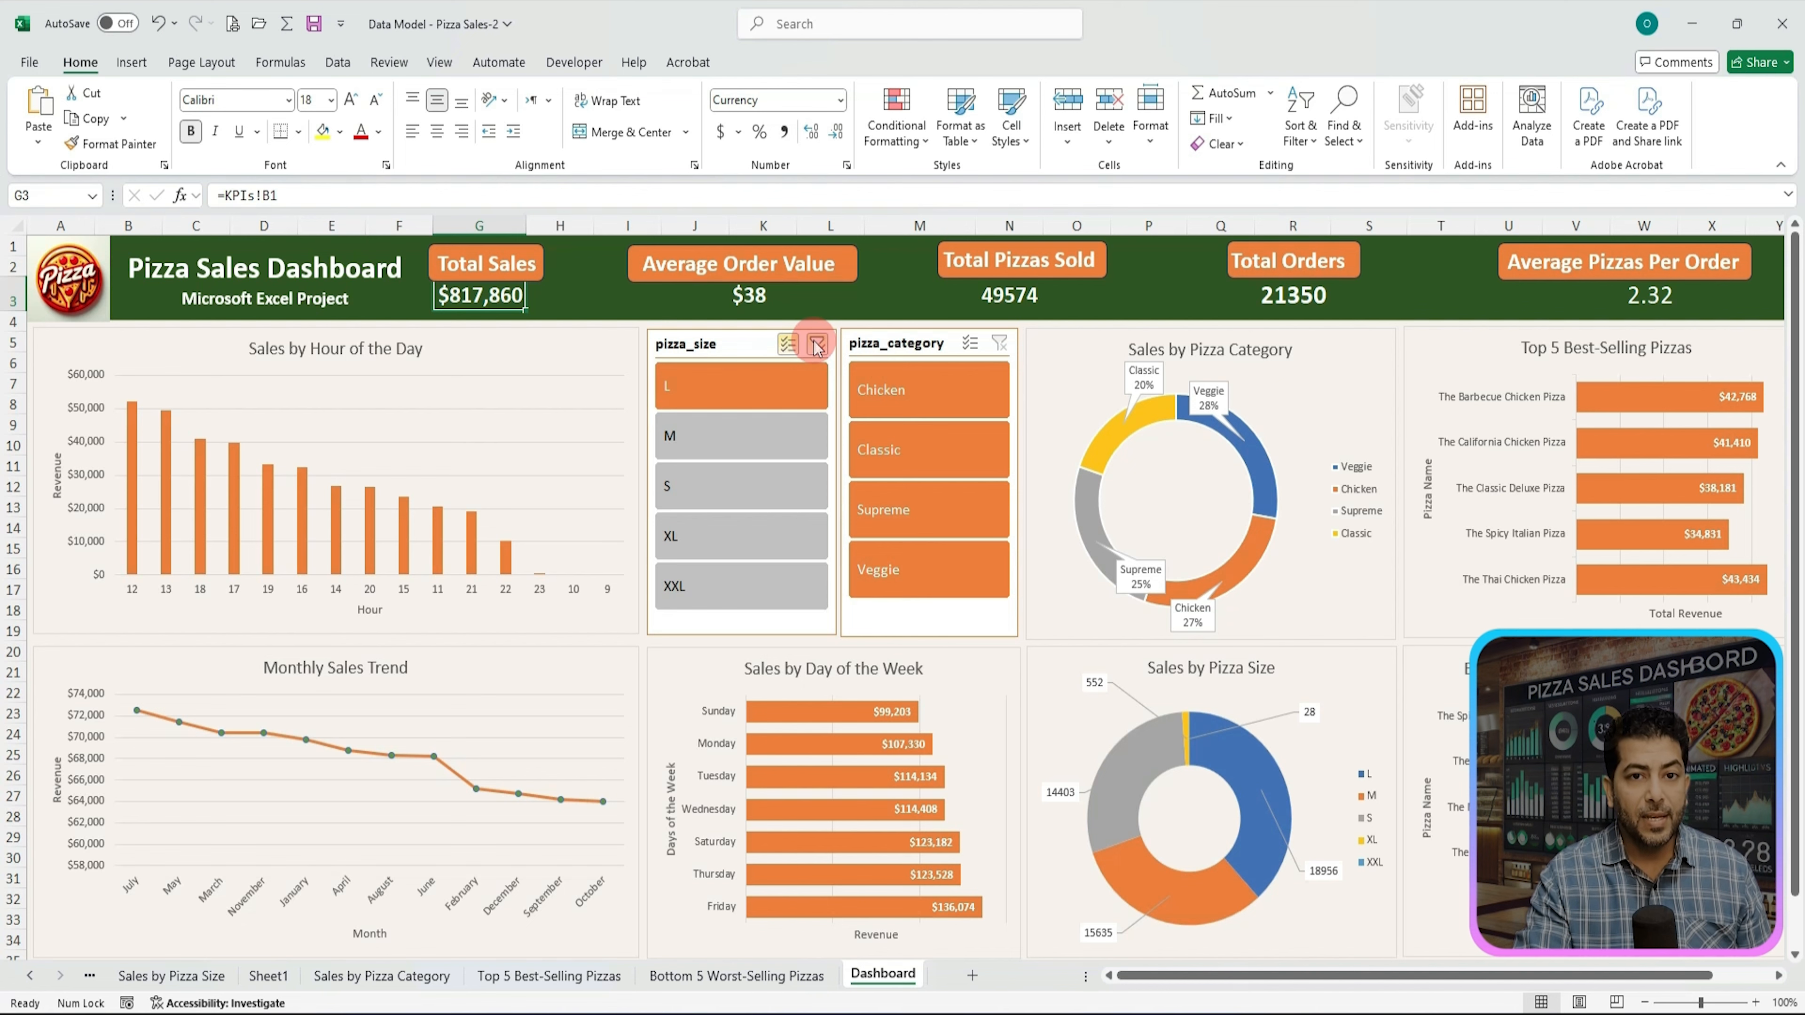
left_click(818, 344)
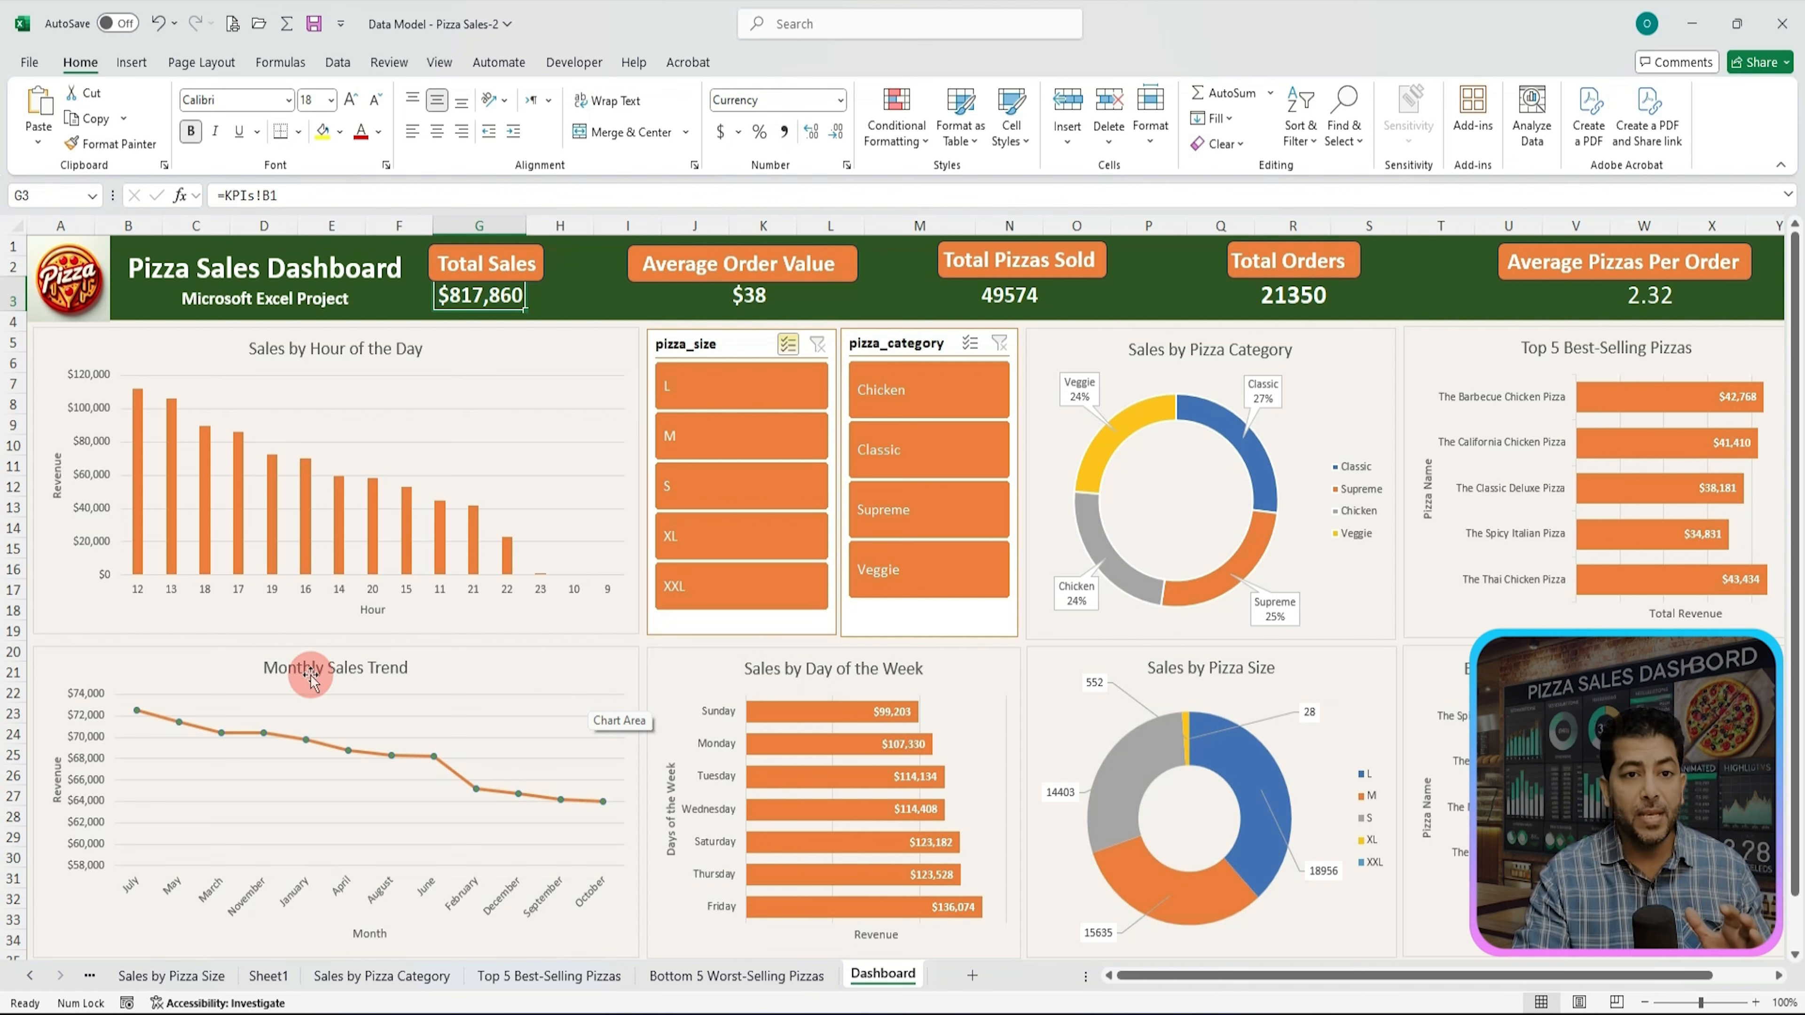
Step: Examine the data points of the Monthly Sales Trend chart
mouse_move(139, 712)
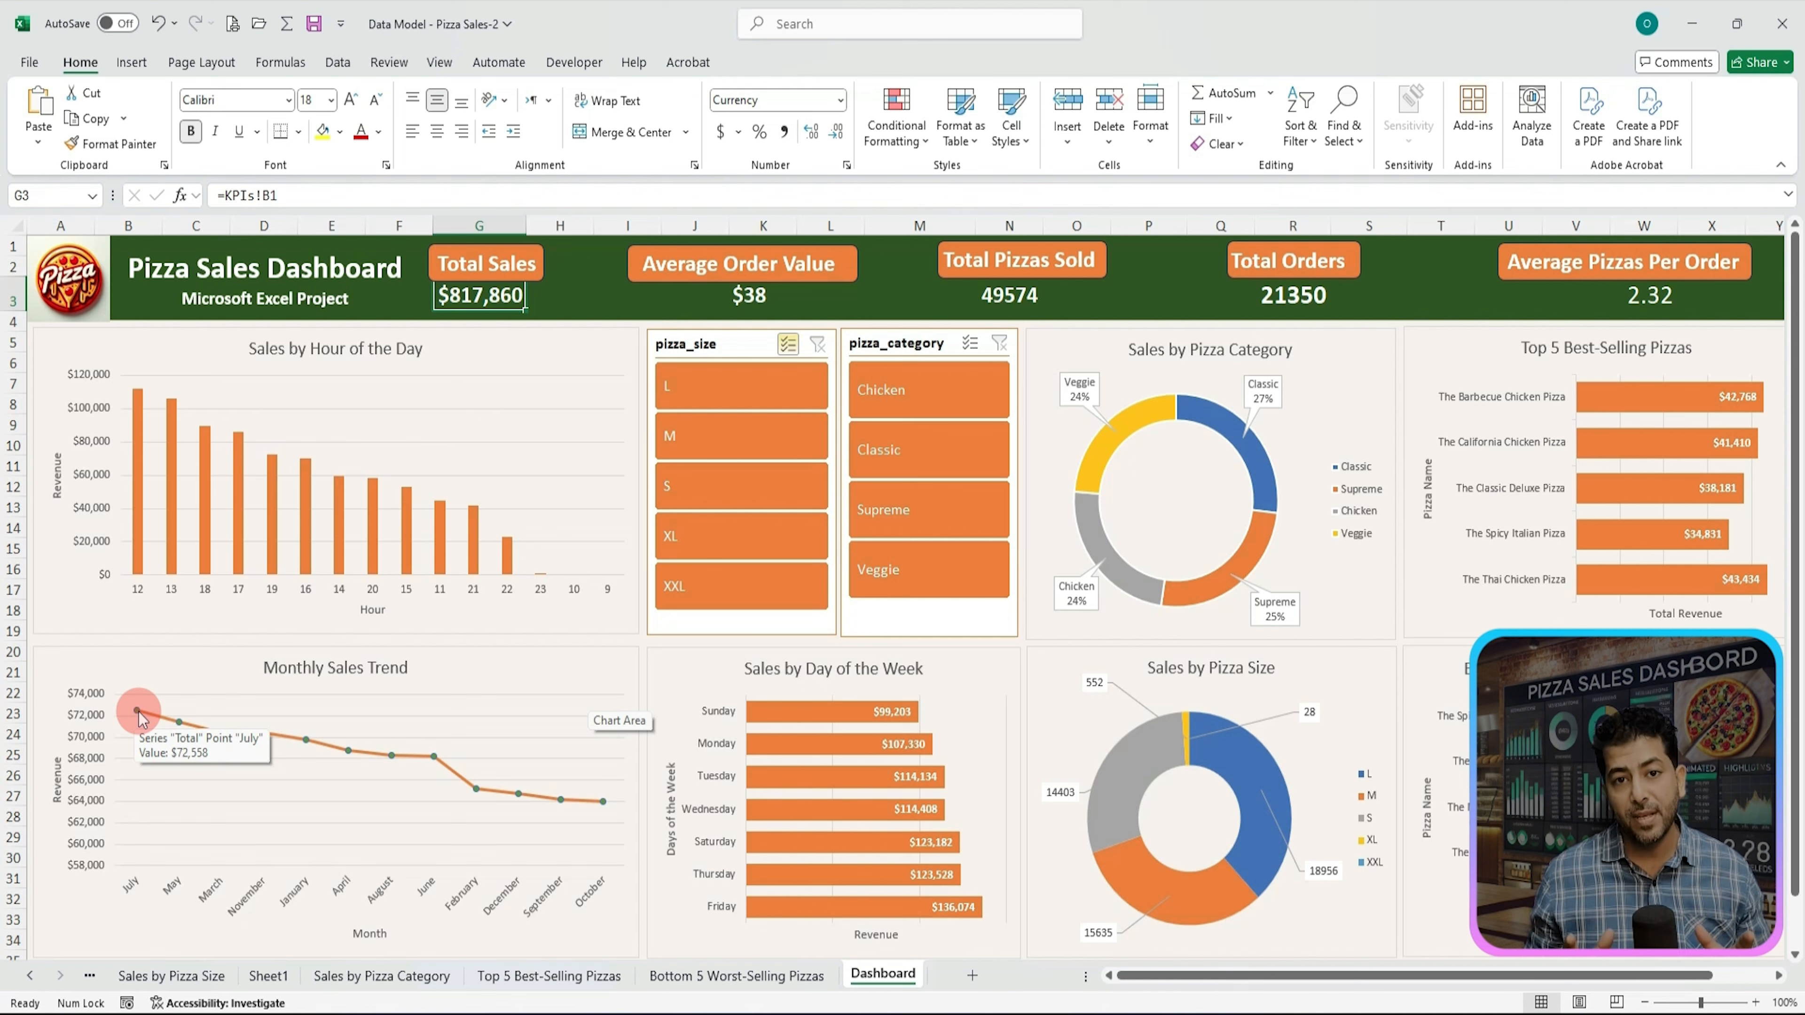
left_click(1133, 600)
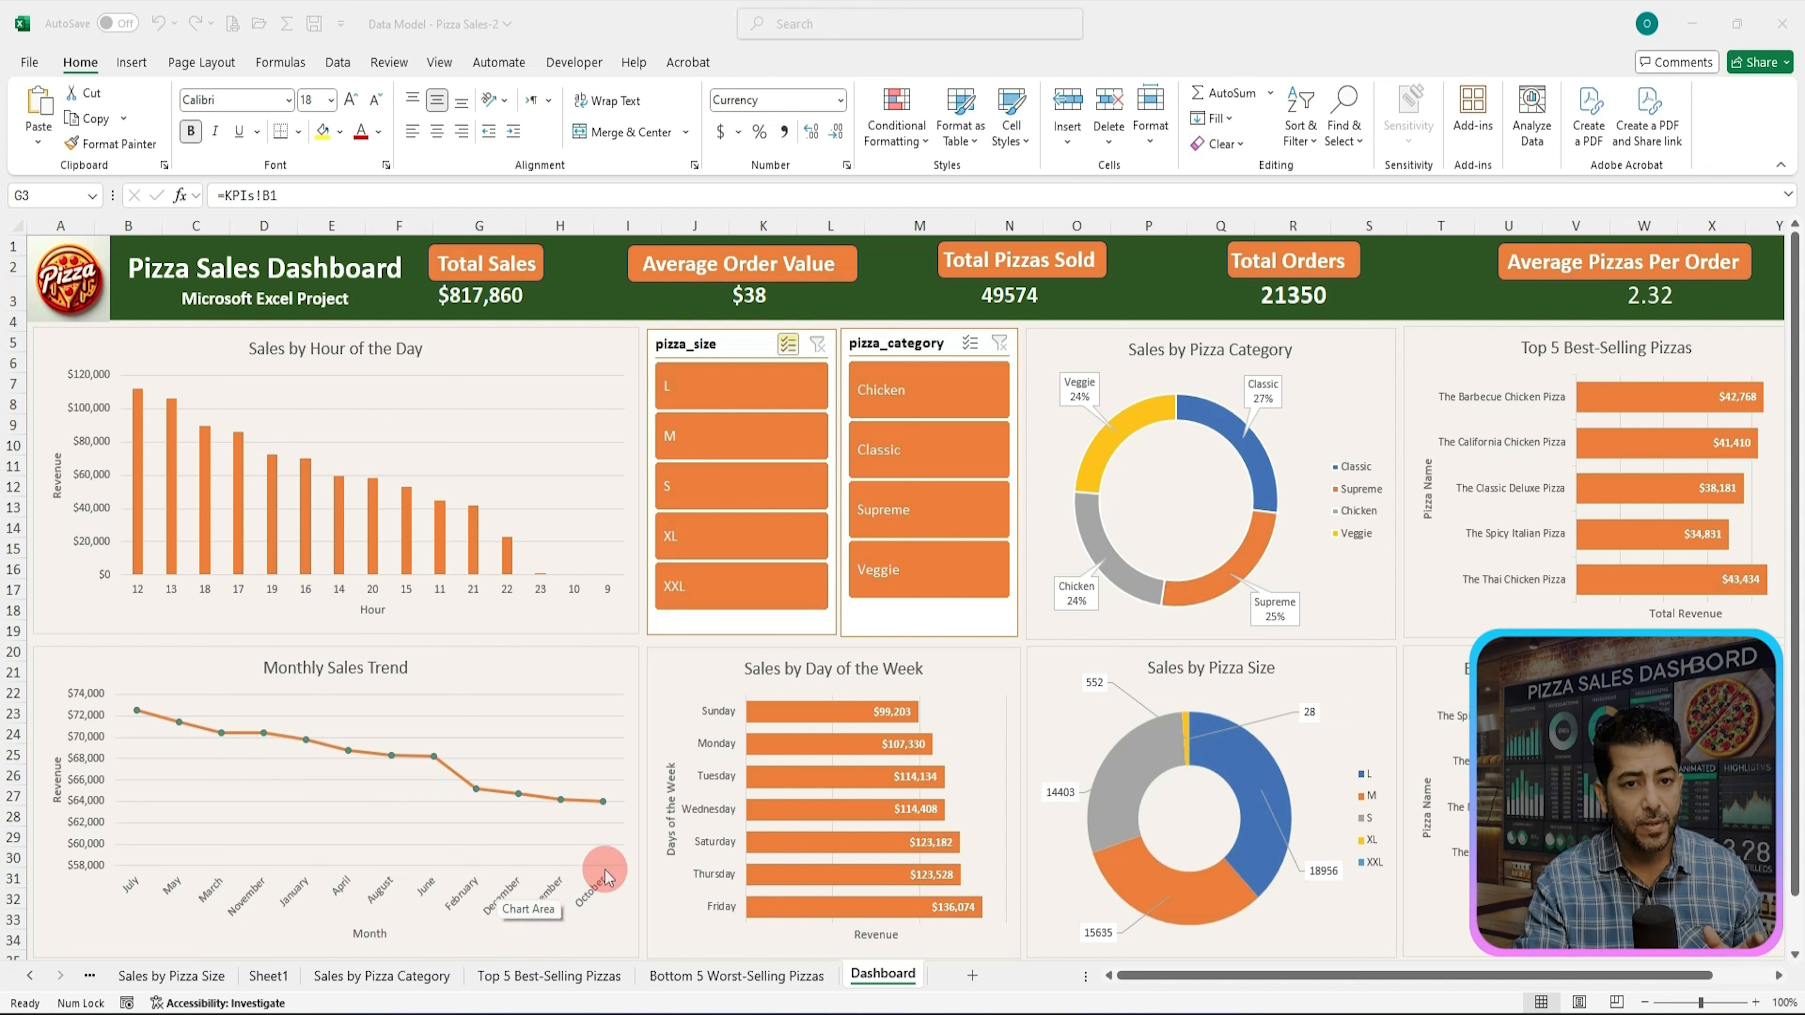
mouse_move(604, 806)
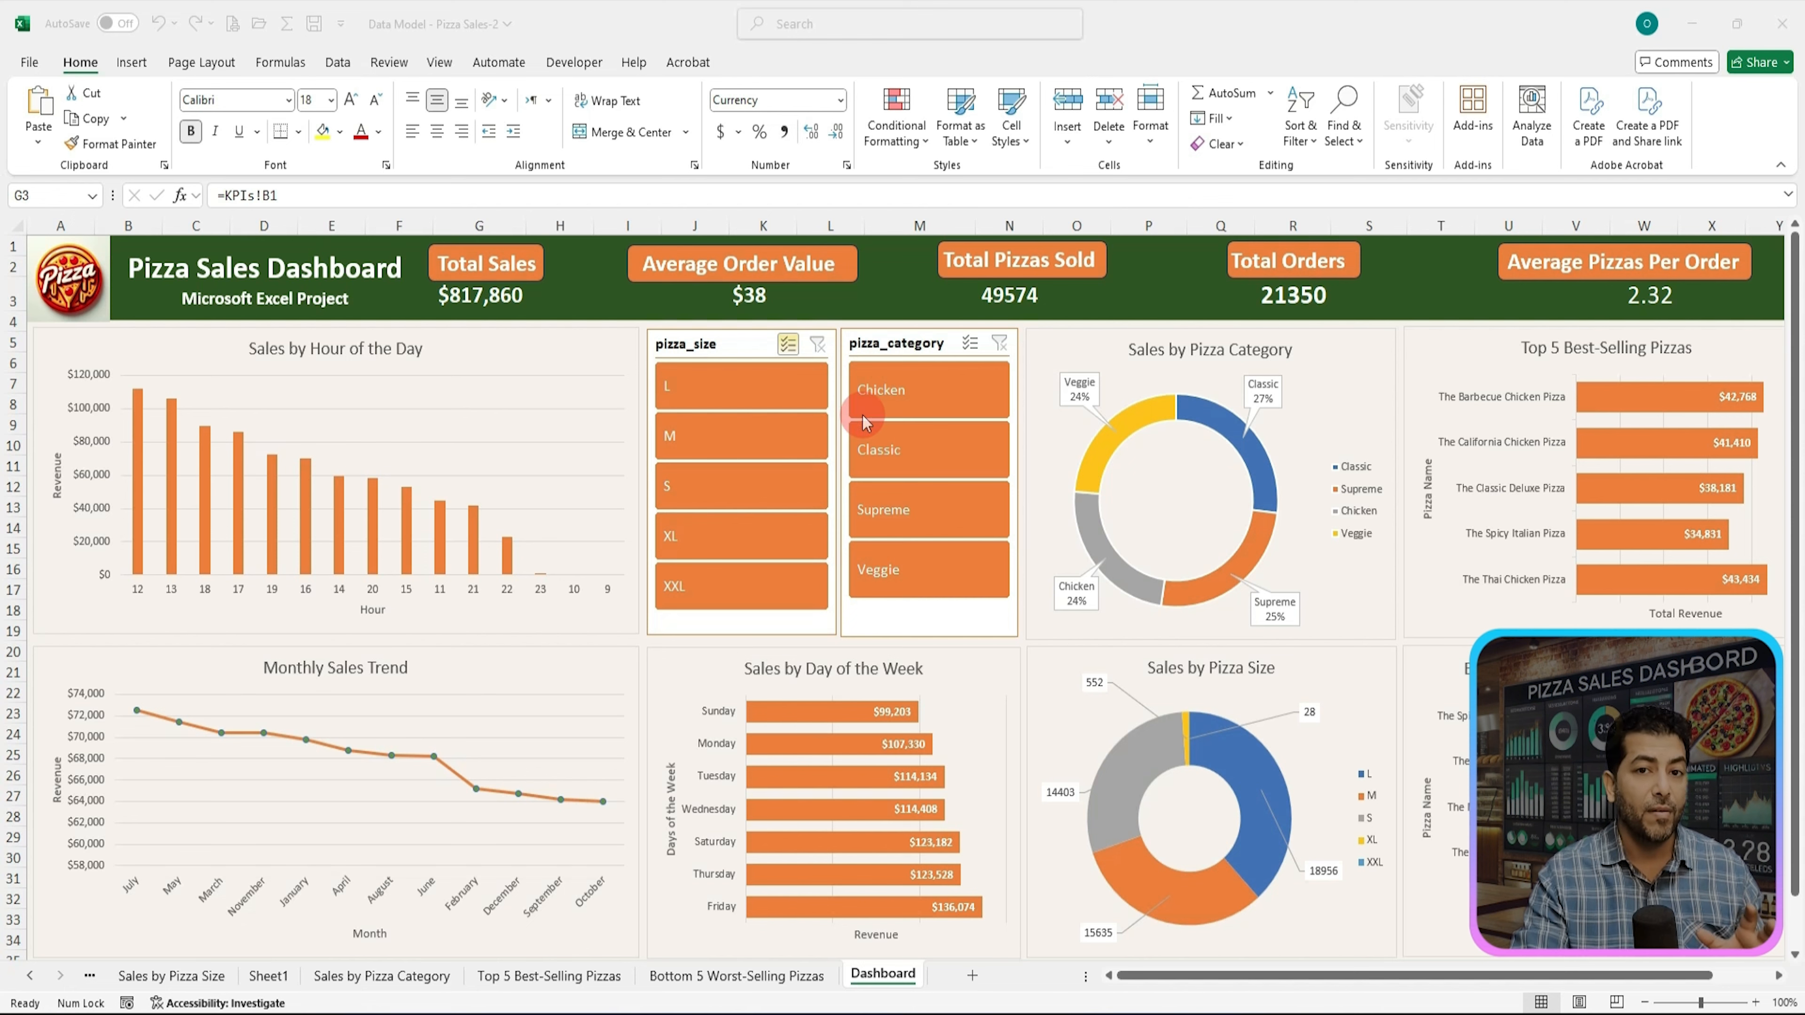
Step: Test the pizza_category slicer by filtering the dashboard to Chicken, then clear the slicer filter
left_click(885, 388)
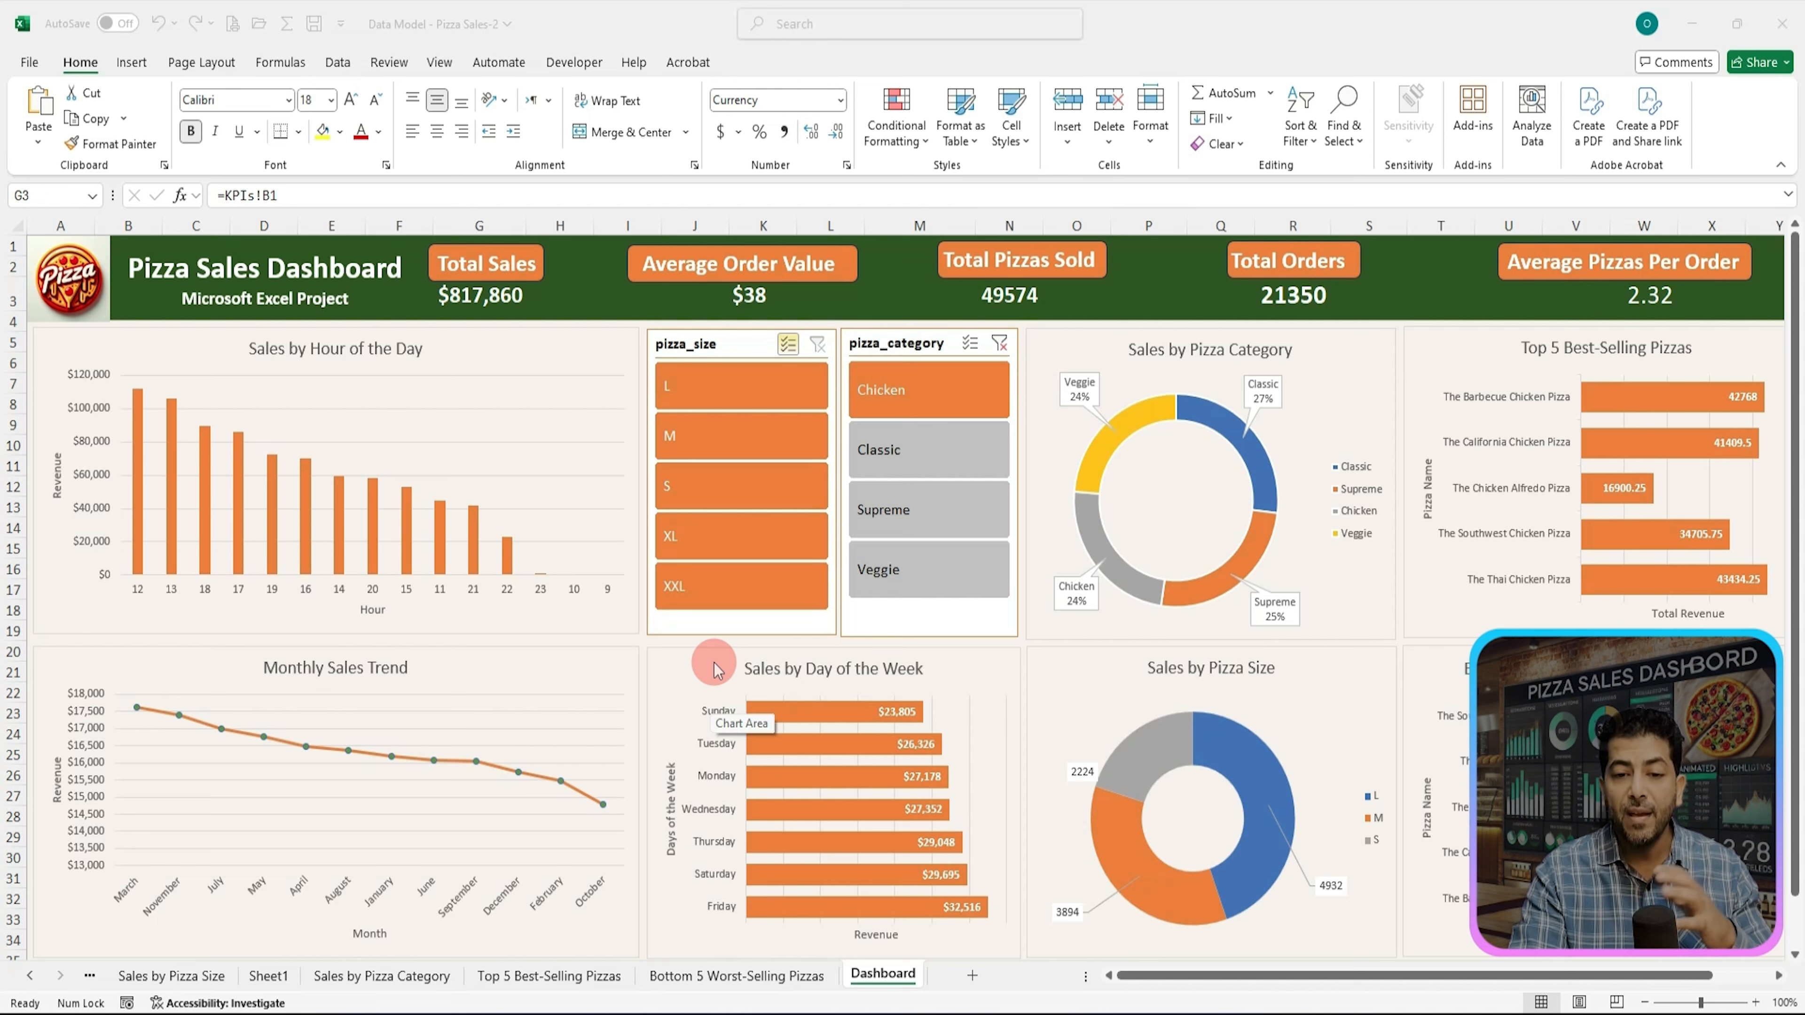
left_click(1000, 344)
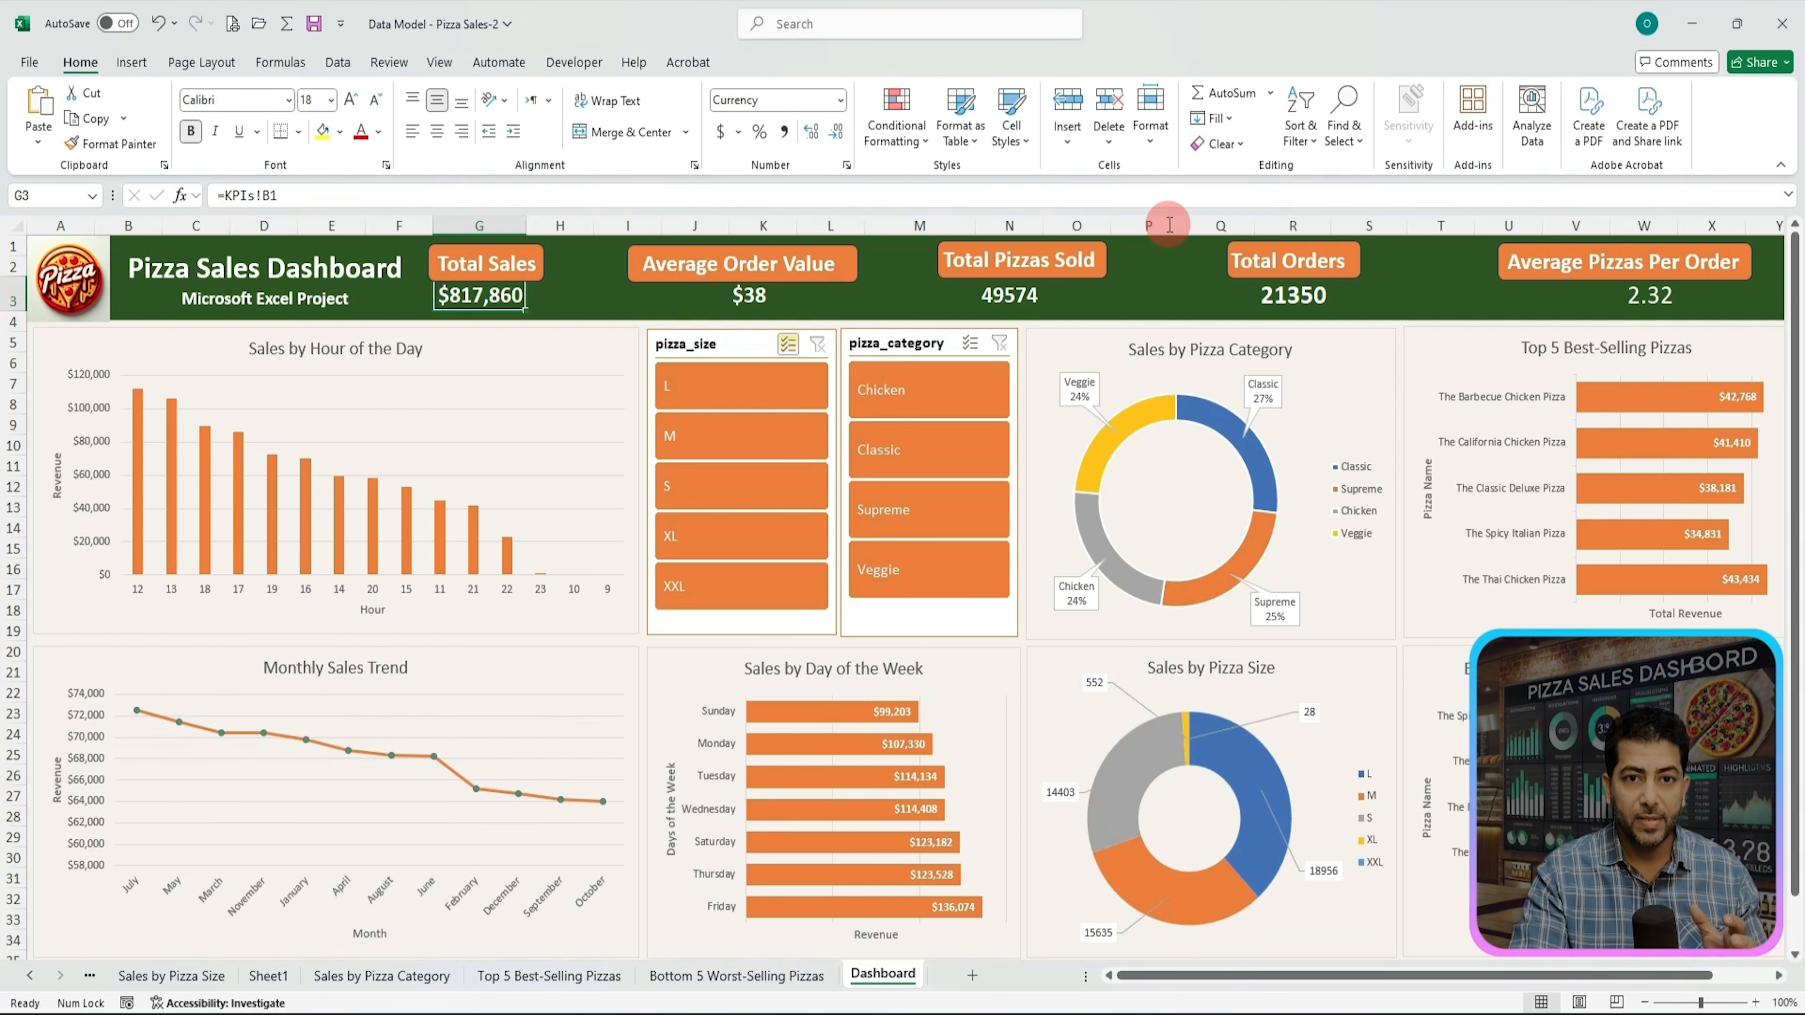
left_click(1204, 124)
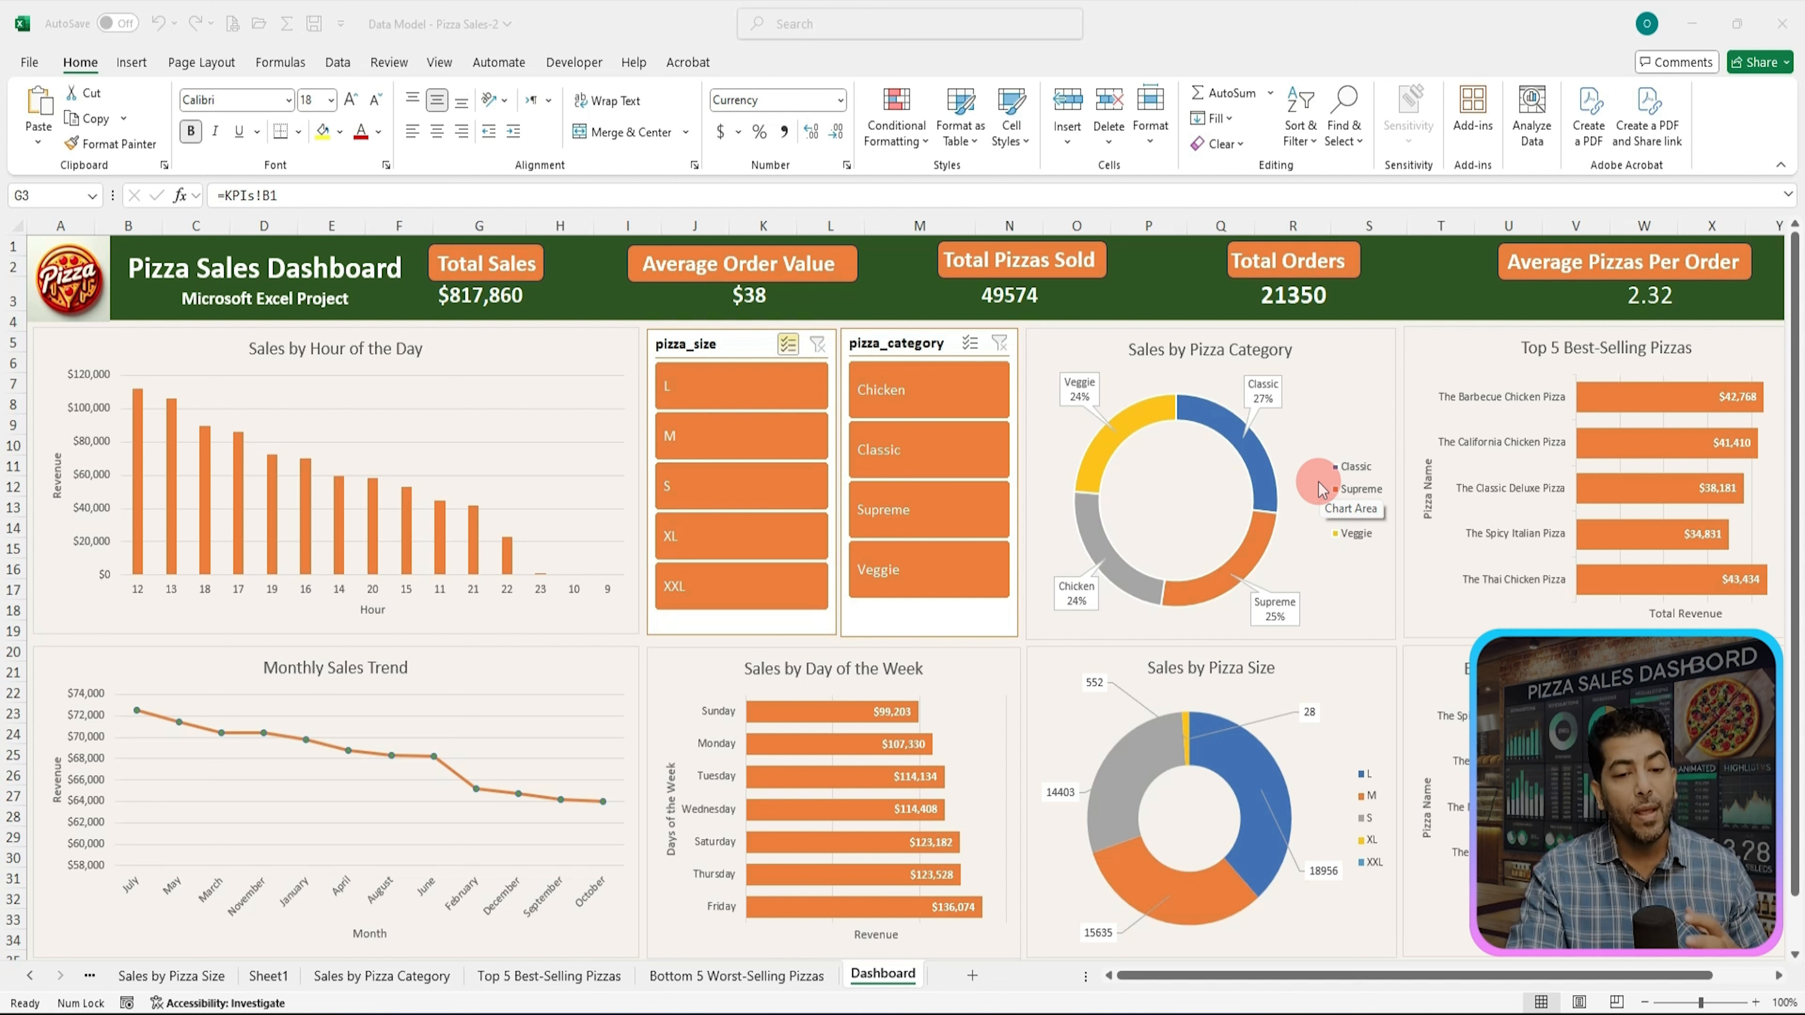
mouse_move(1241, 547)
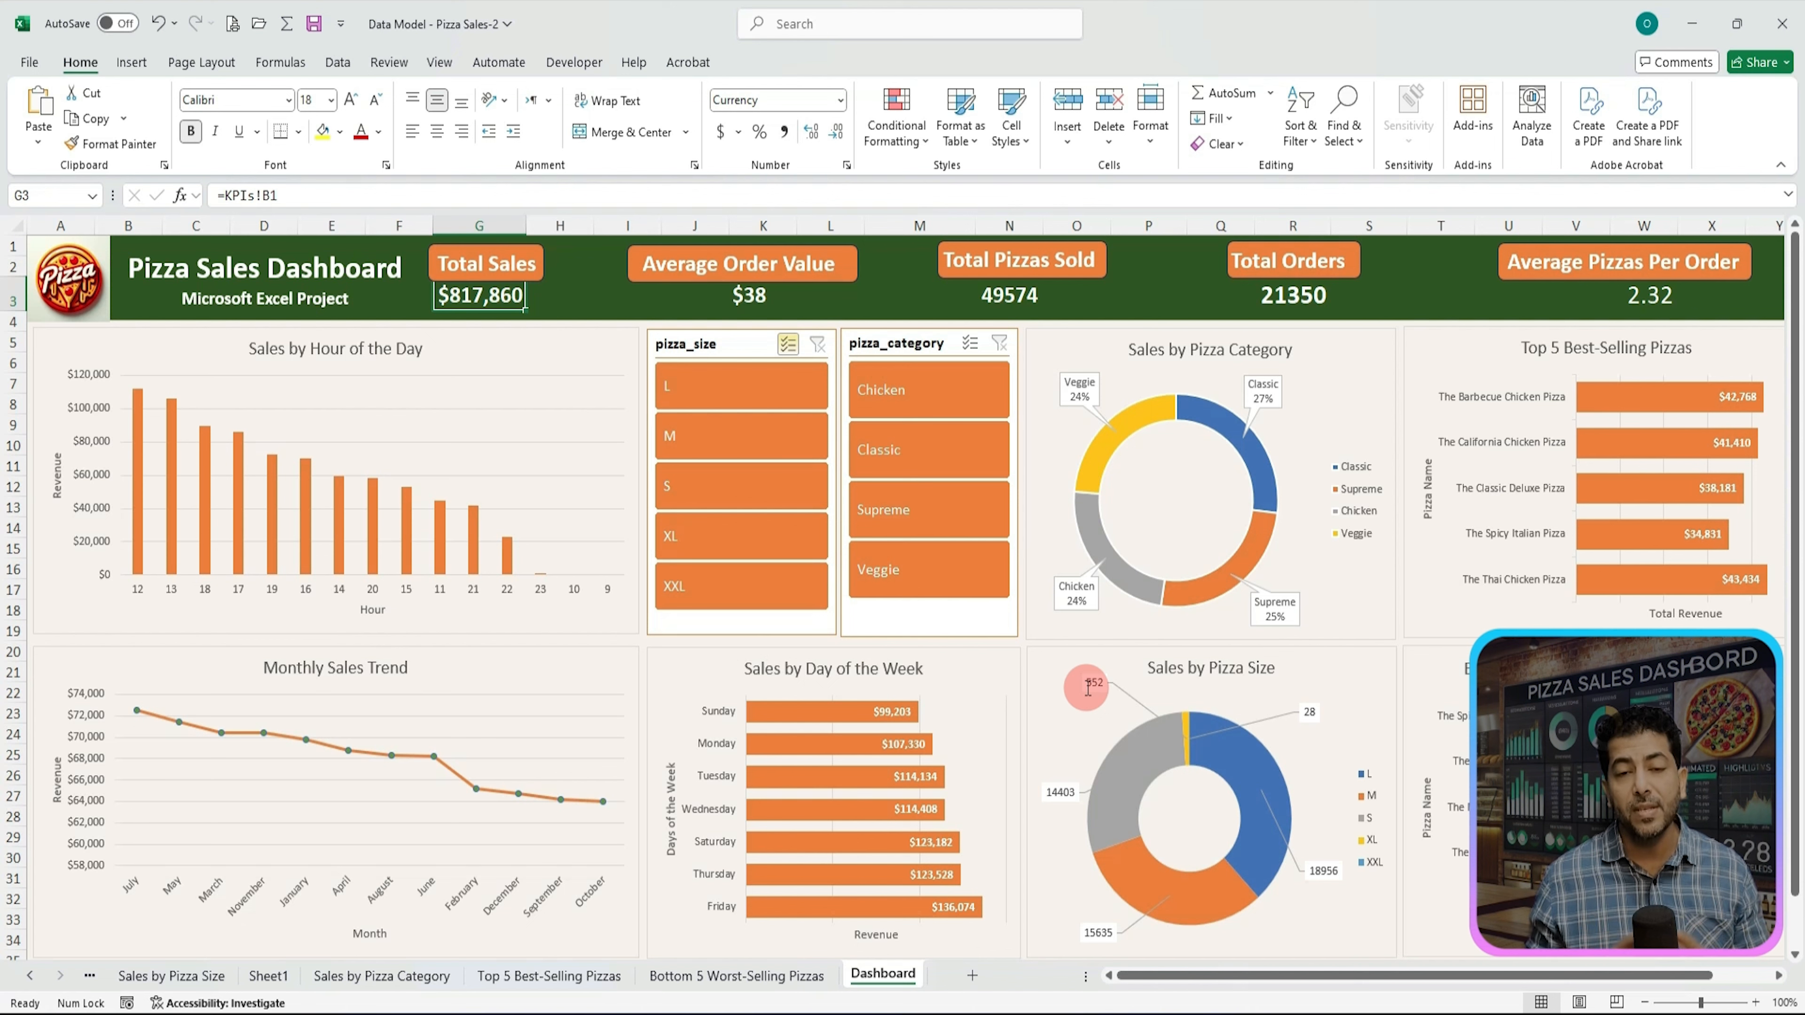
left_click(1151, 455)
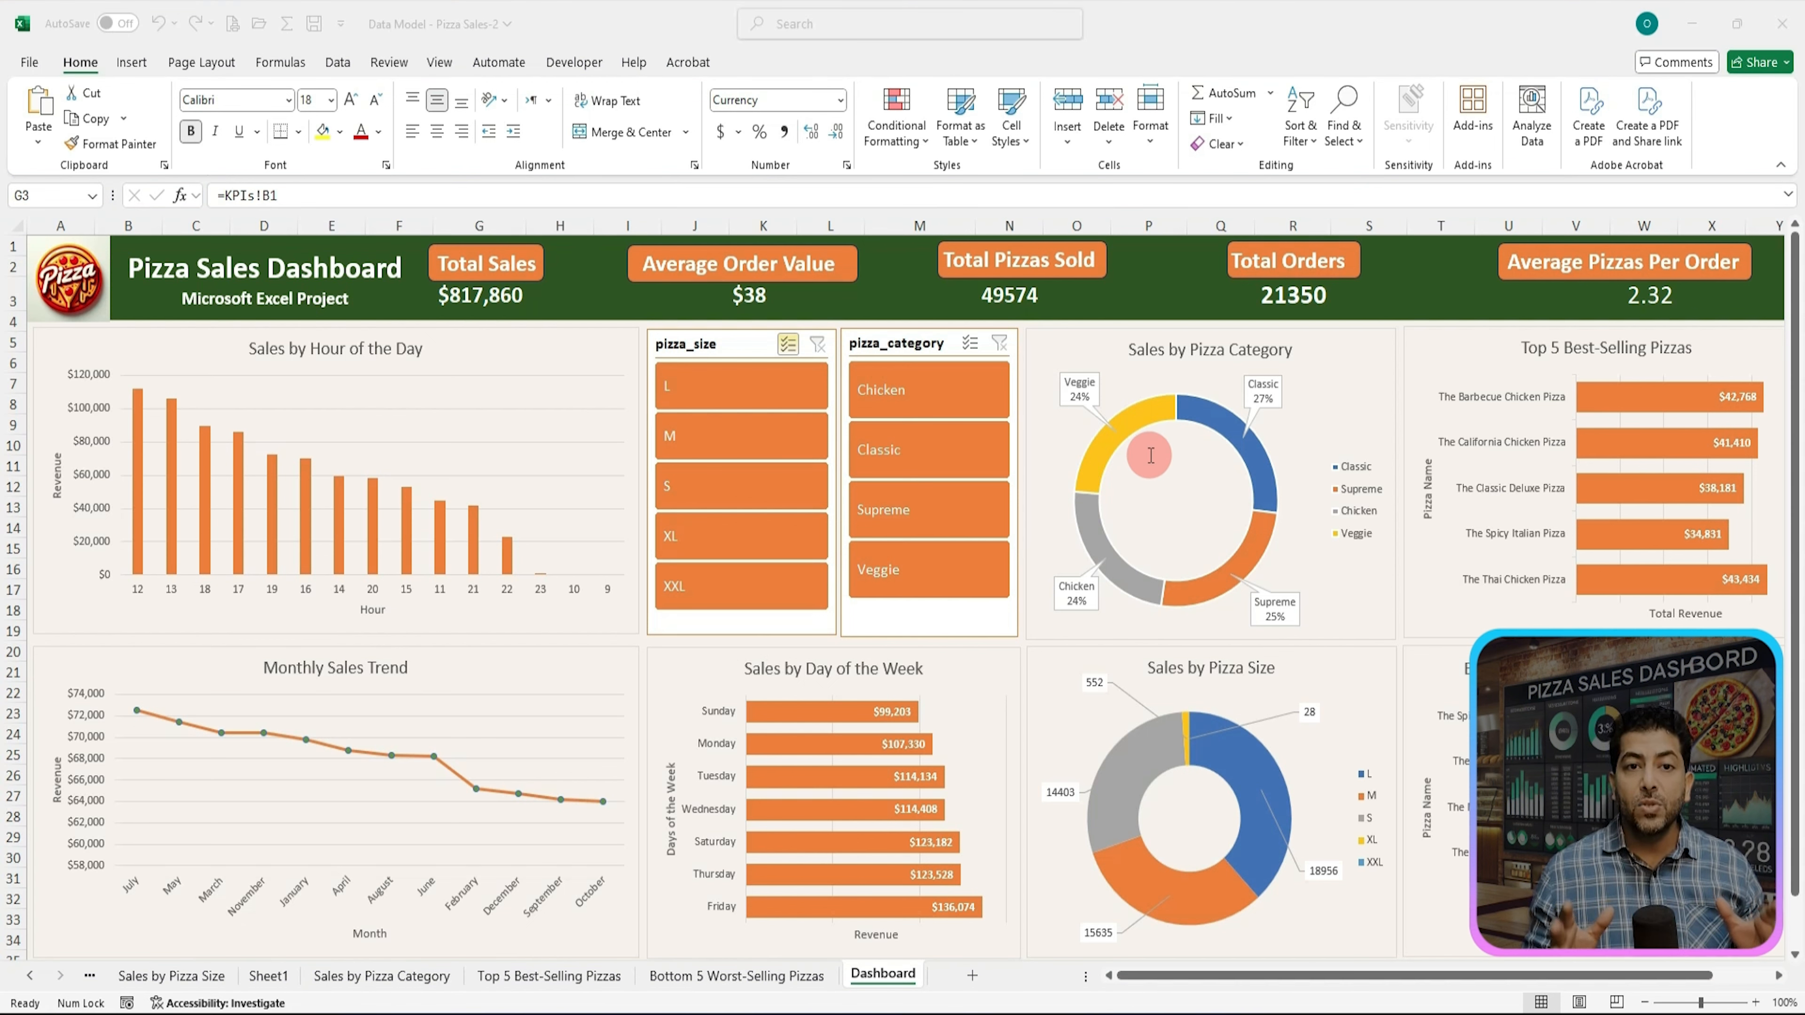